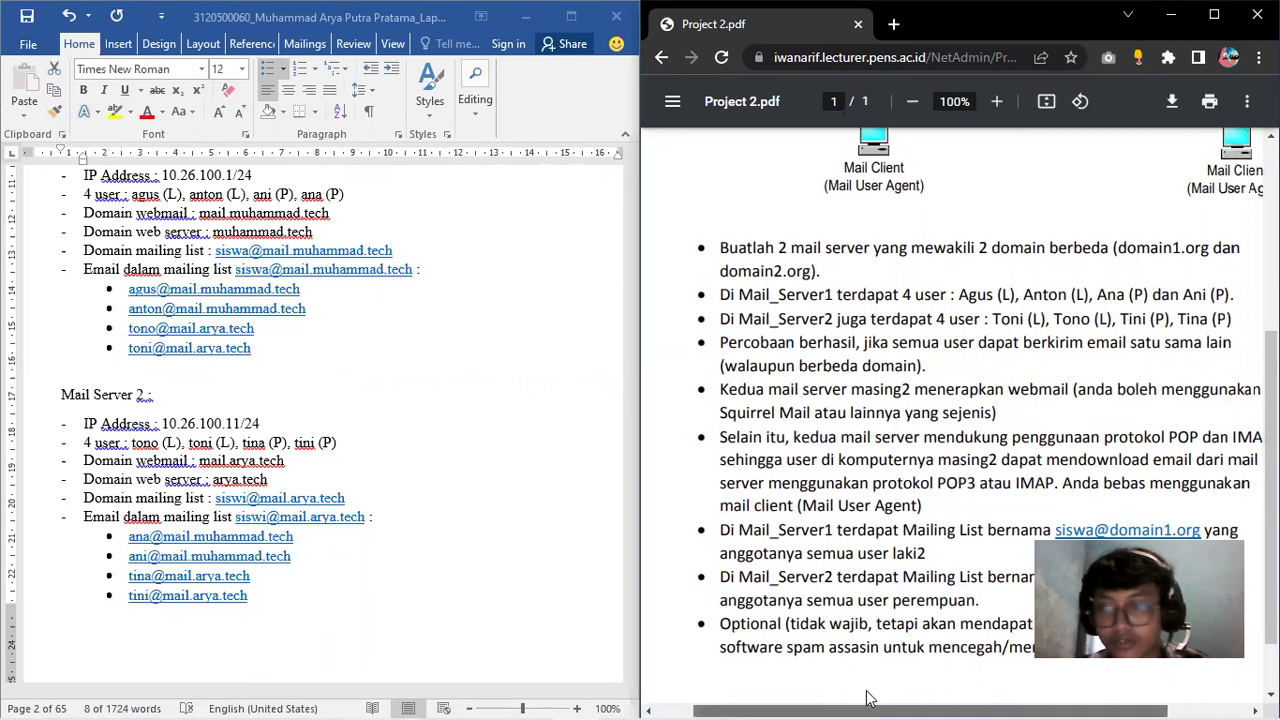
Check the Project 2 brief's POP/IMAP requirement, then scroll back up to the ADMINISTRASI JARINGAN diagram
{"action": "scroll", "coordinate": [851, 698], "scroll_direction": "right", "scroll_amount": 1}
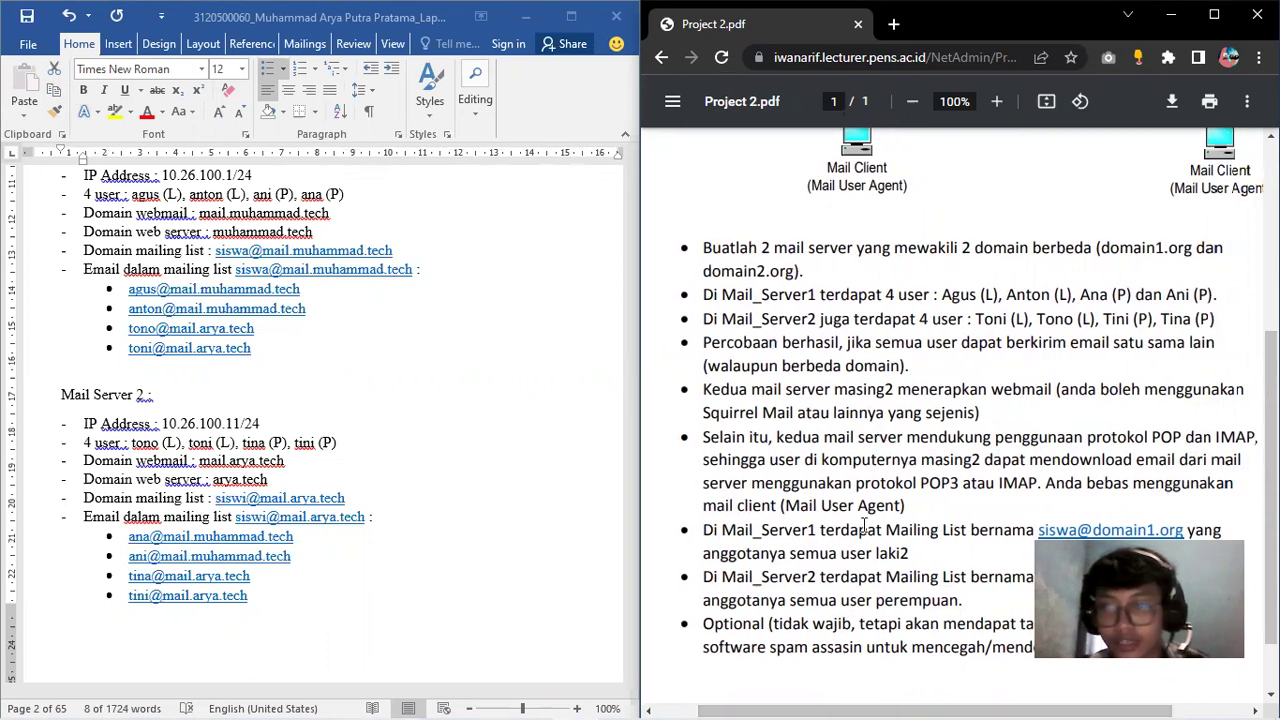
{"action": "mouse_move", "coordinate": [1145, 430]}
{"action": "left_mouse_down"}
{"action": "mouse_move", "coordinate": [1238, 440]}
{"action": "mouse_move", "coordinate": [1145, 440]}
{"action": "left_mouse_up"}
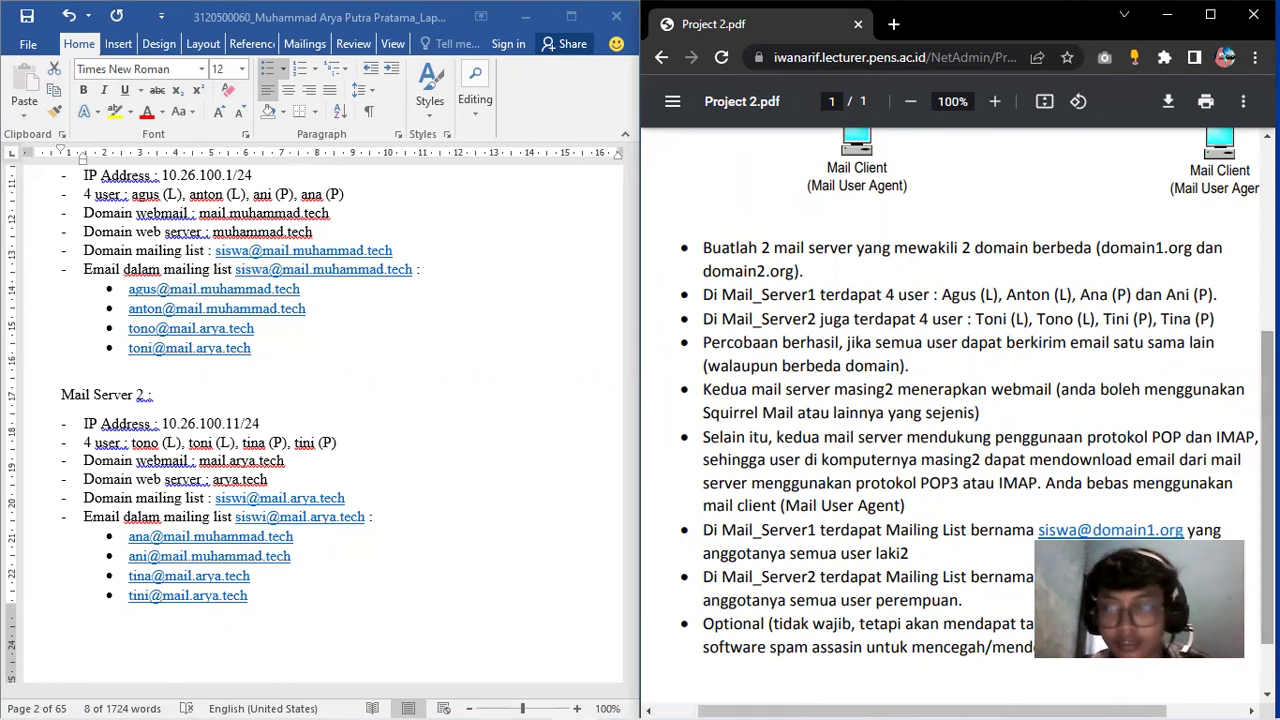
{"action": "scroll", "coordinate": [1110, 530], "scroll_direction": "down", "scroll_amount": 1}
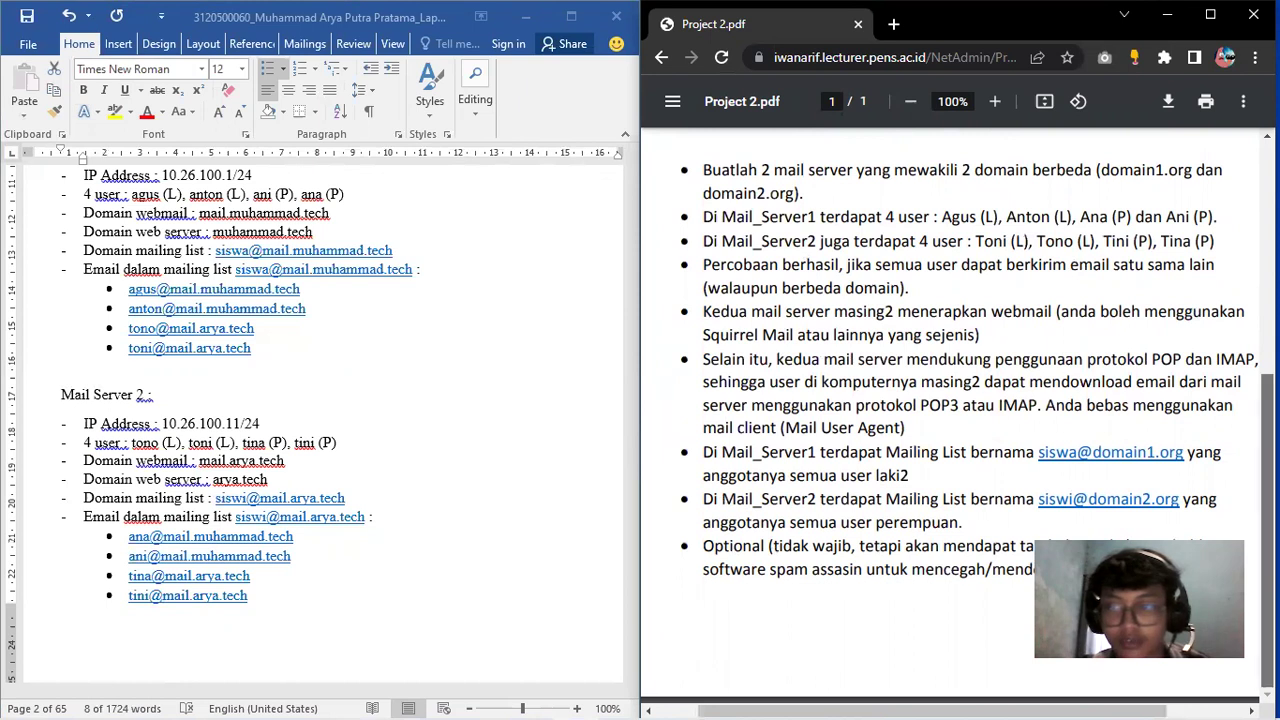
{"action": "scroll", "coordinate": [1195, 314], "scroll_direction": "up", "scroll_amount": 4}
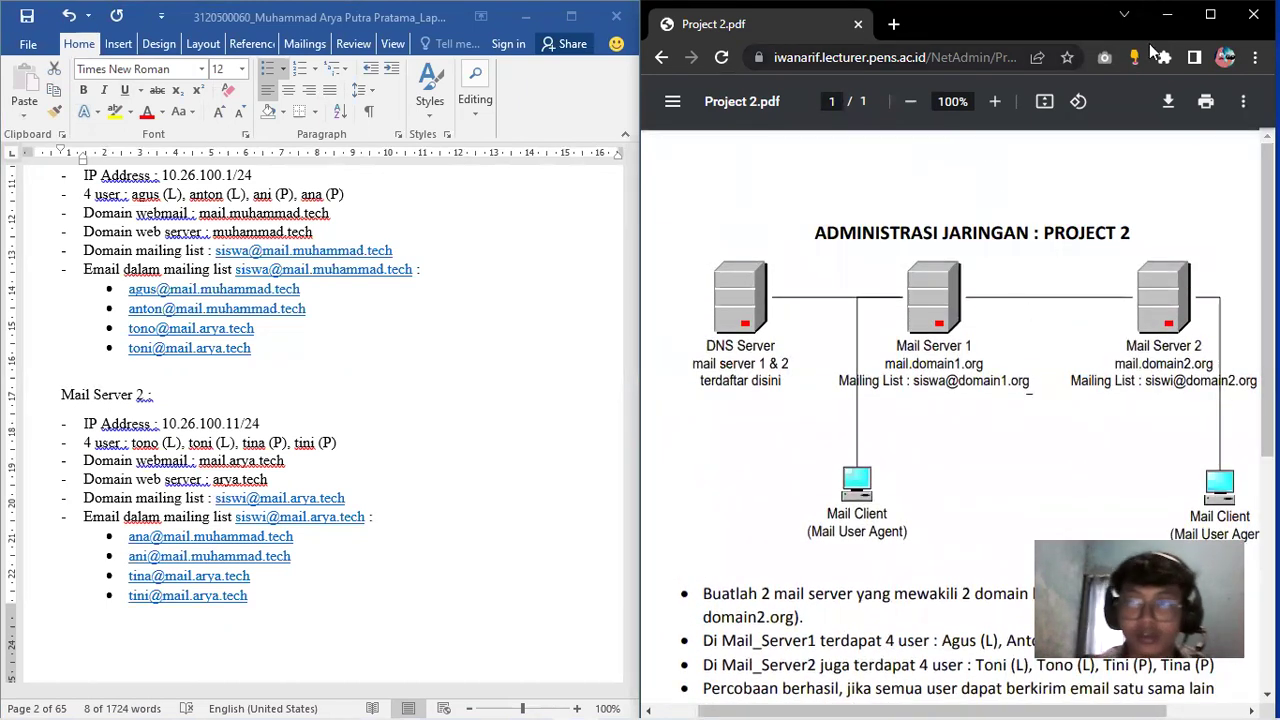
Show the Word report full-screen at page 3's Konfigurasi section, then switch to the Debian 9 VM
{"action": "left_click", "coordinate": [1164, 22]}
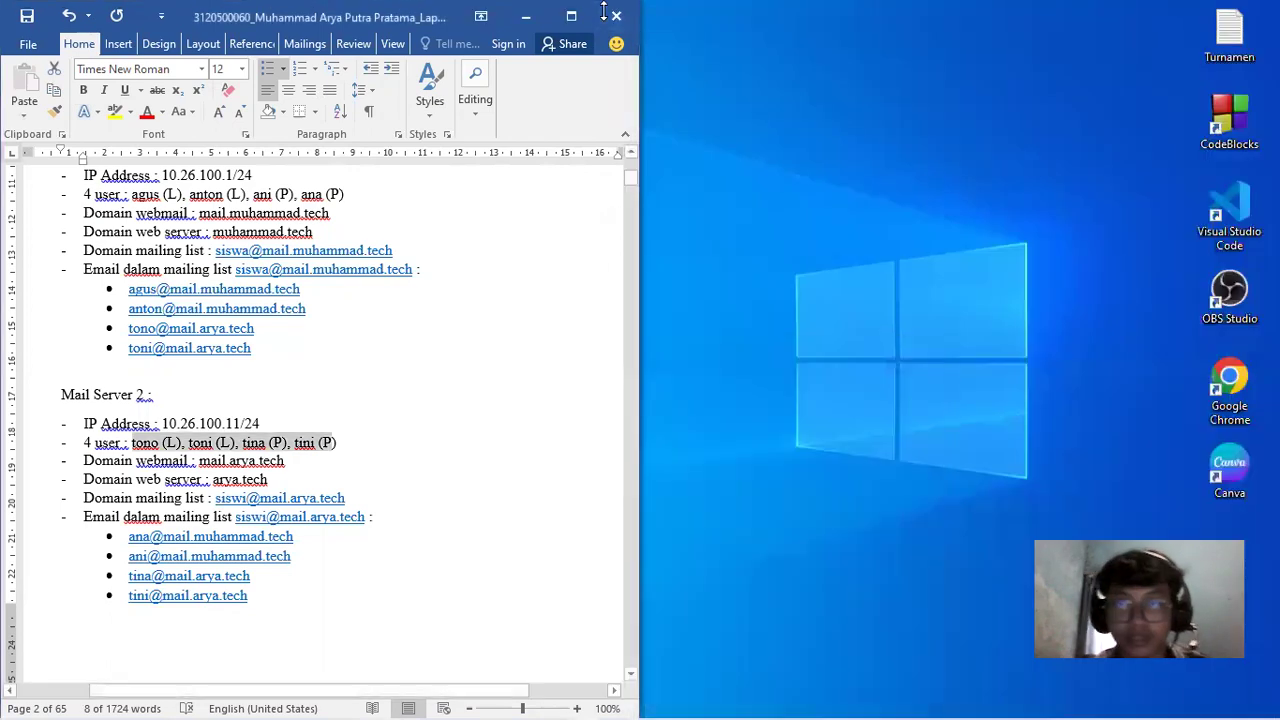
{"action": "left_click", "coordinate": [571, 16]}
{"action": "left_click", "coordinate": [971, 268]}
{"action": "left_click_drag", "start_coordinate": [1271, 177], "coordinate": [1271, 182]}
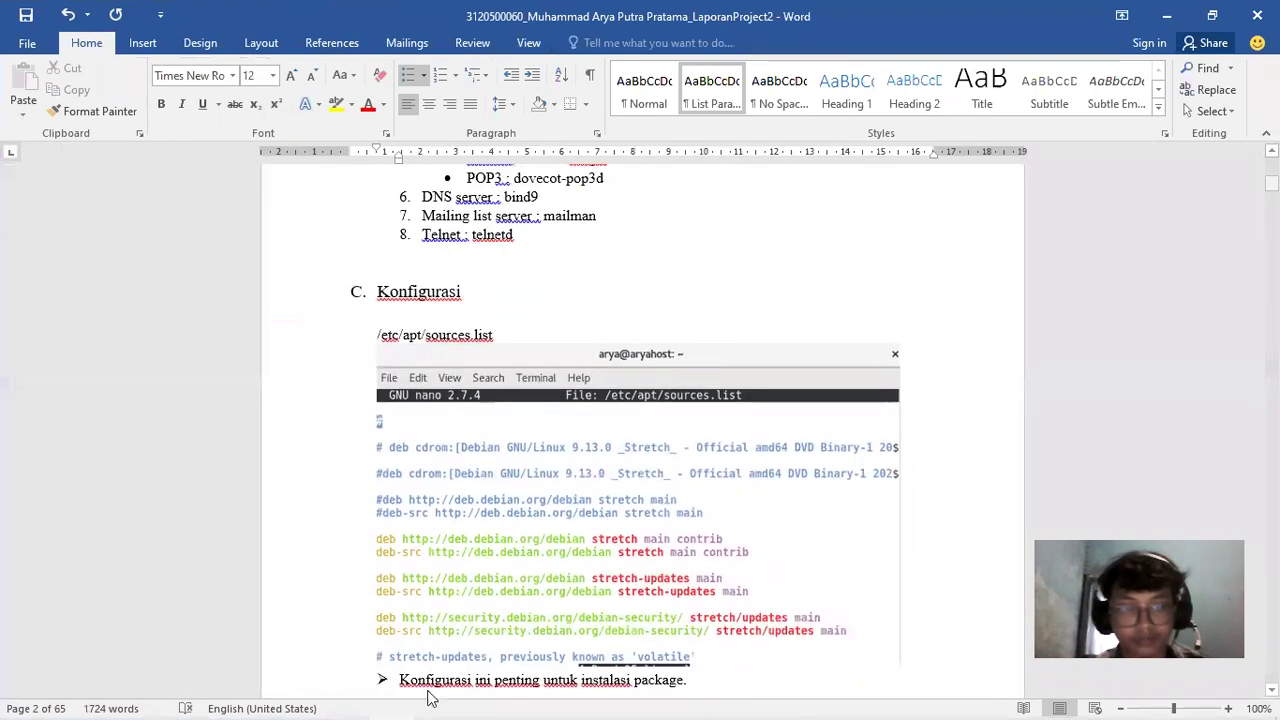
{"action": "left_click", "coordinate": [482, 700]}
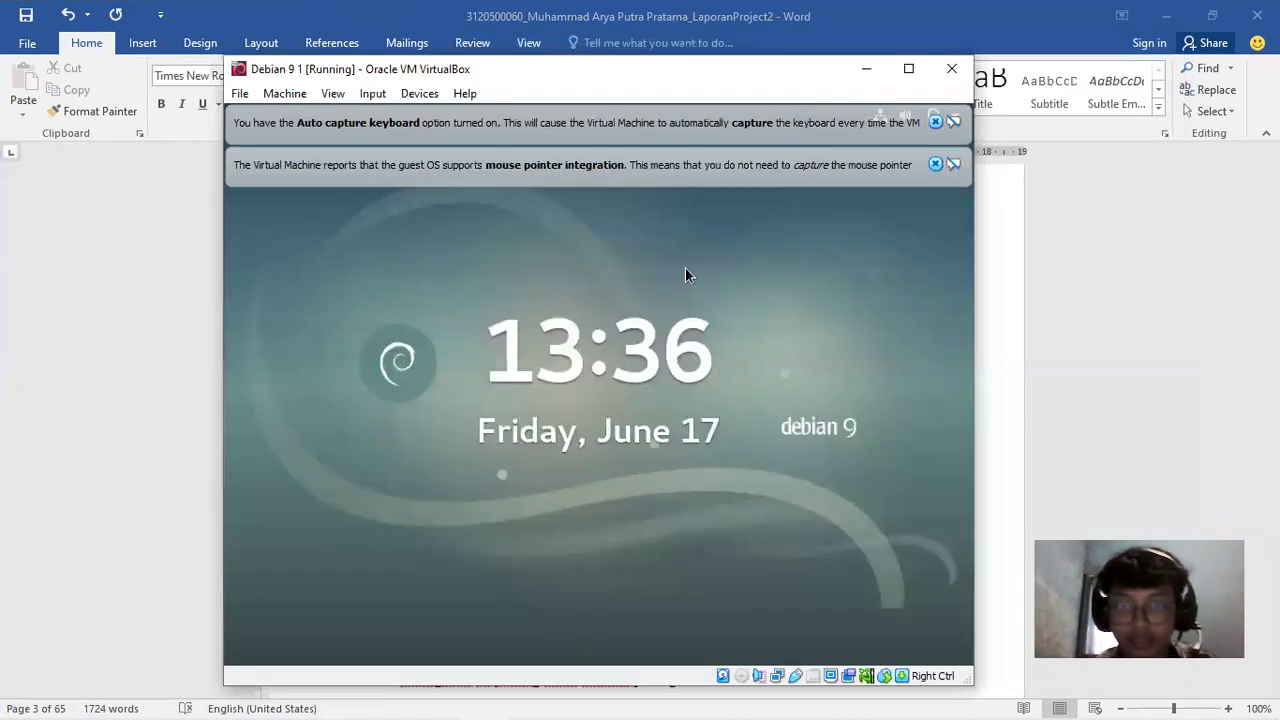
Unlock the Debian 9 session with the user password and dismiss the pointer integration notice
{"action": "left_click", "coordinate": [685, 275]}
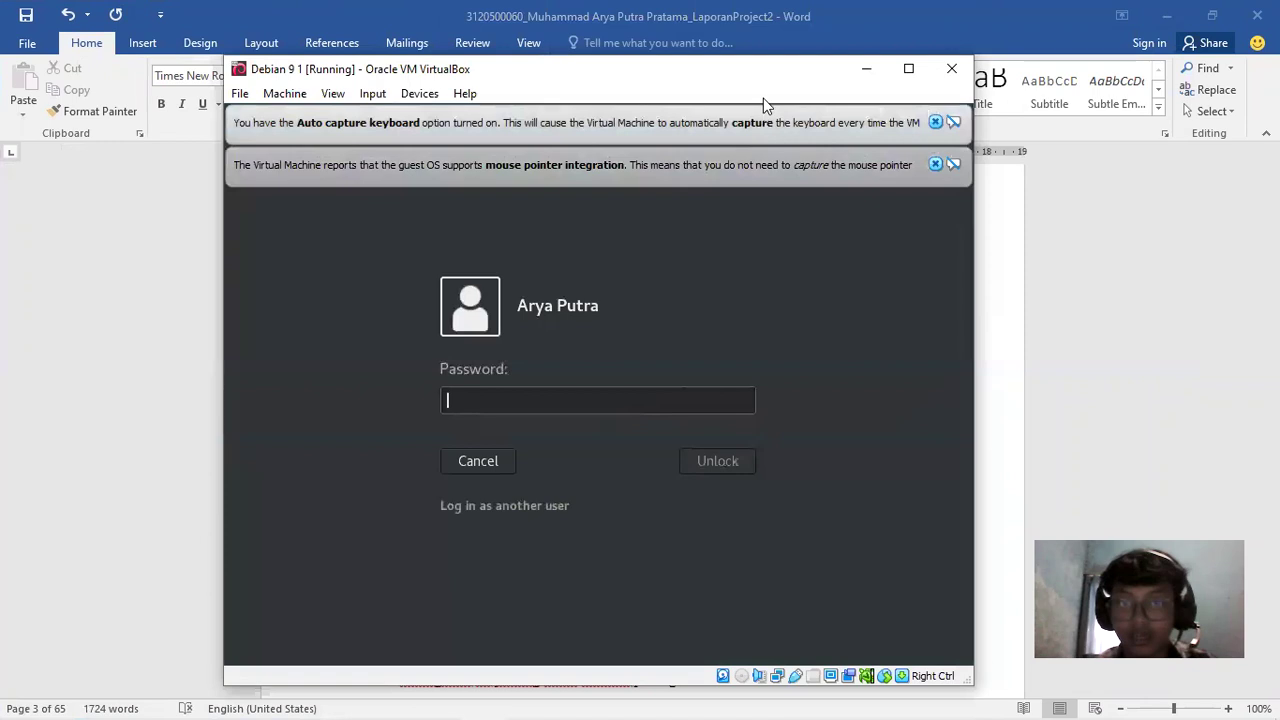
{"action": "type", "text": "•••••••"}
{"action": "key", "text": "Return"}
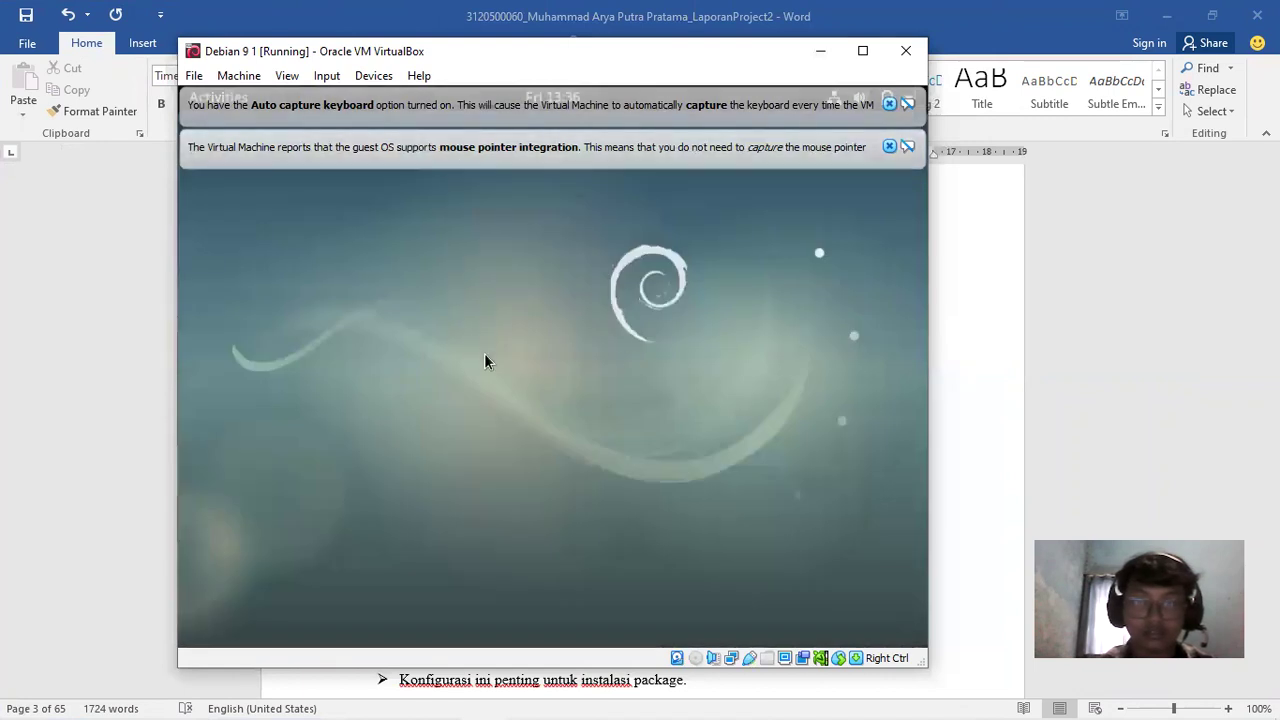
{"action": "left_click", "coordinate": [889, 147]}
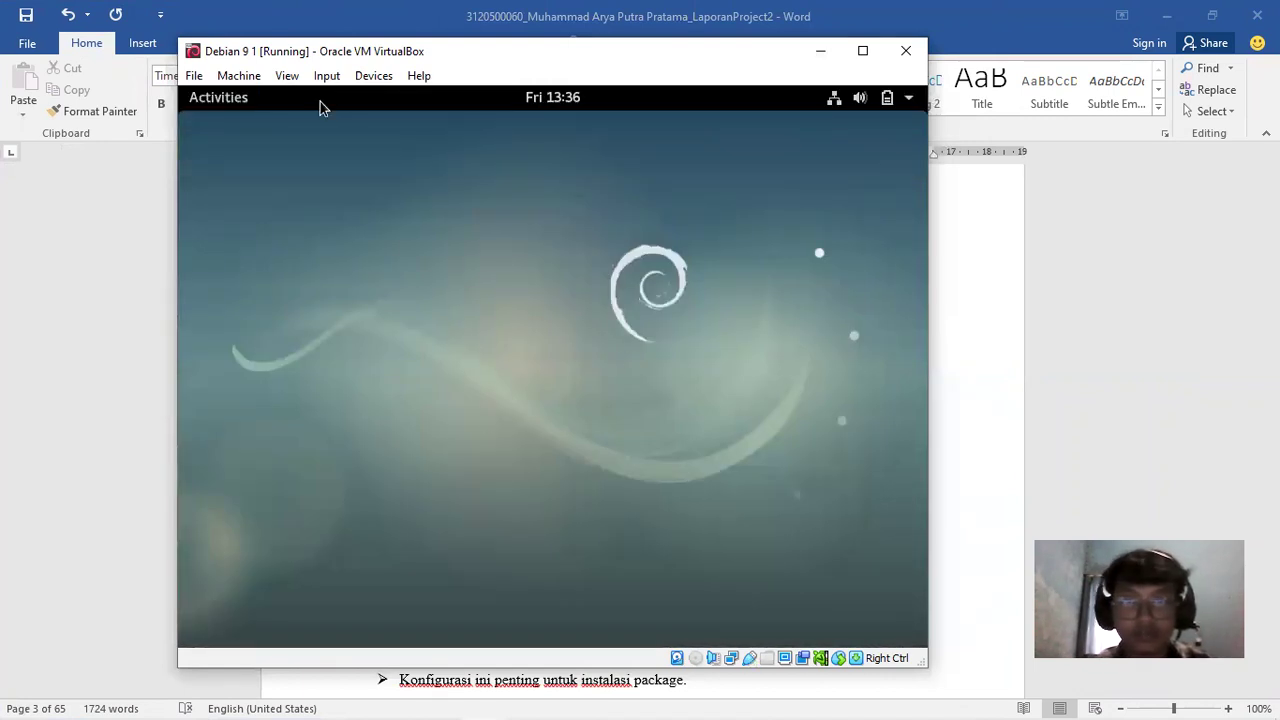
Search Activities for 'terminal' and launch the Terminal app
{"action": "left_click", "coordinate": [240, 97]}
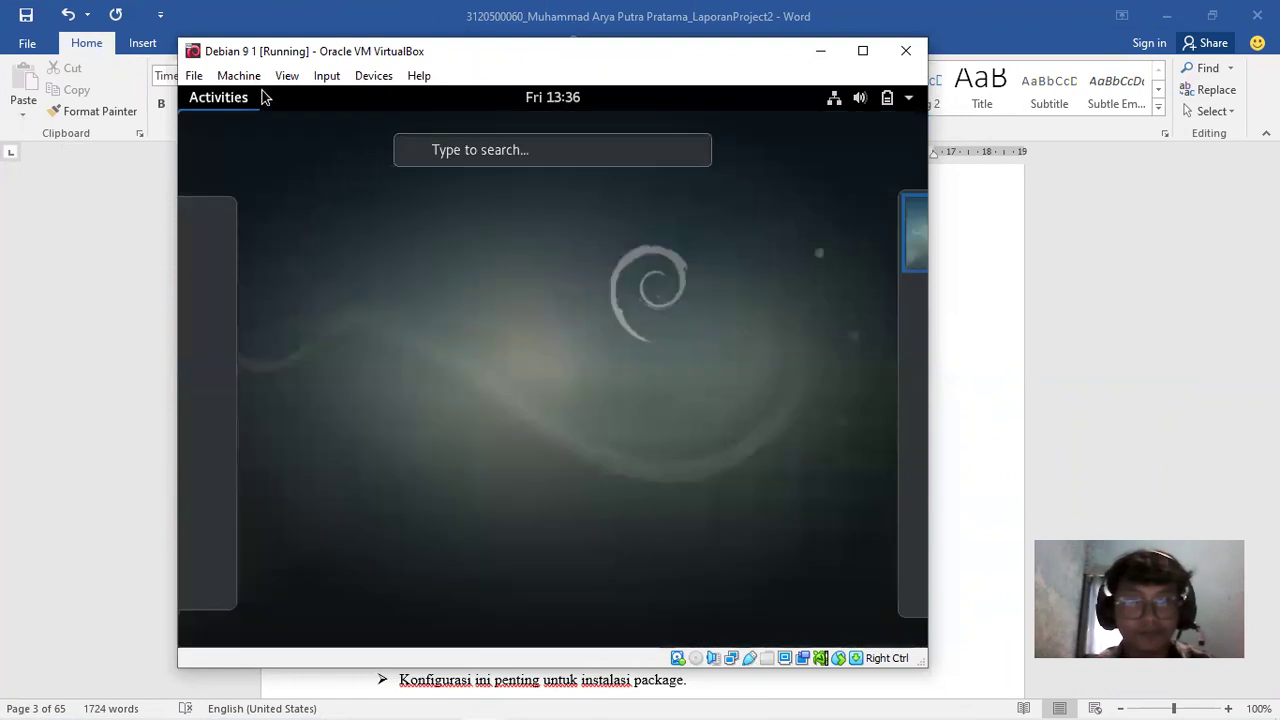
{"action": "left_click", "coordinate": [467, 150]}
{"action": "type", "text": "terminal"}
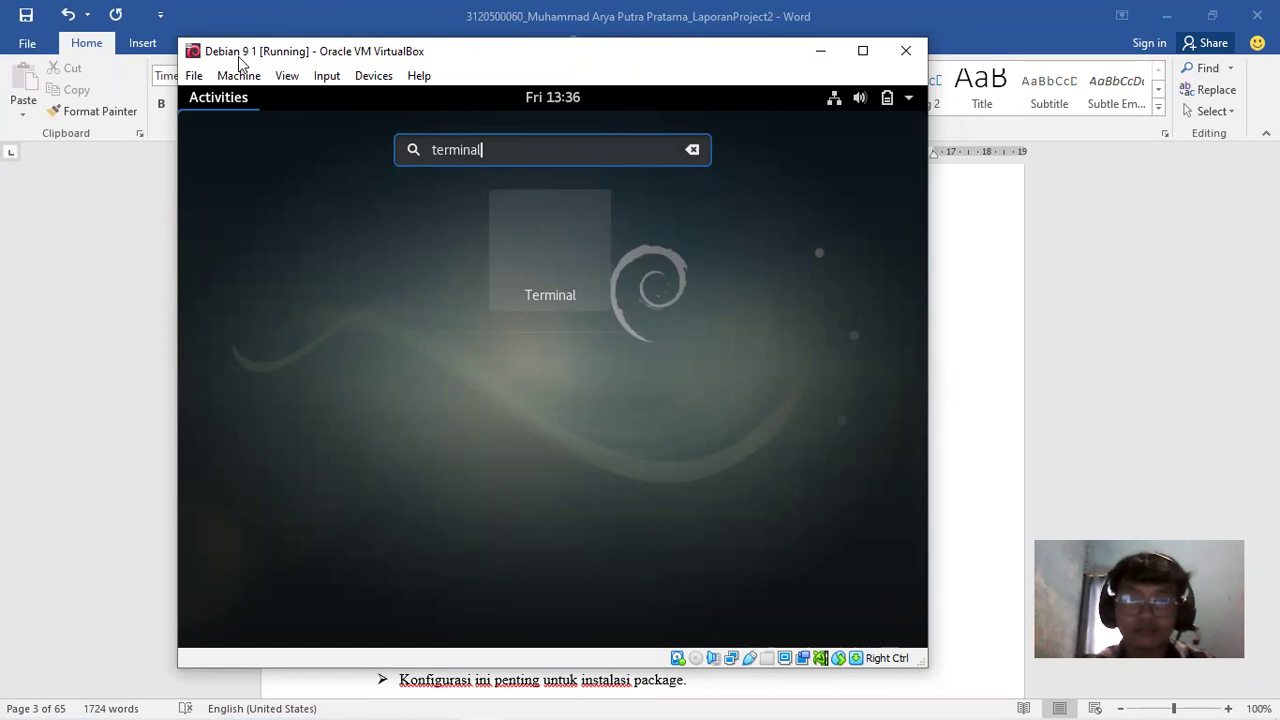
{"action": "left_click_drag", "start_coordinate": [240, 62], "coordinate": [322, 73]}
{"action": "key", "text": "Return"}
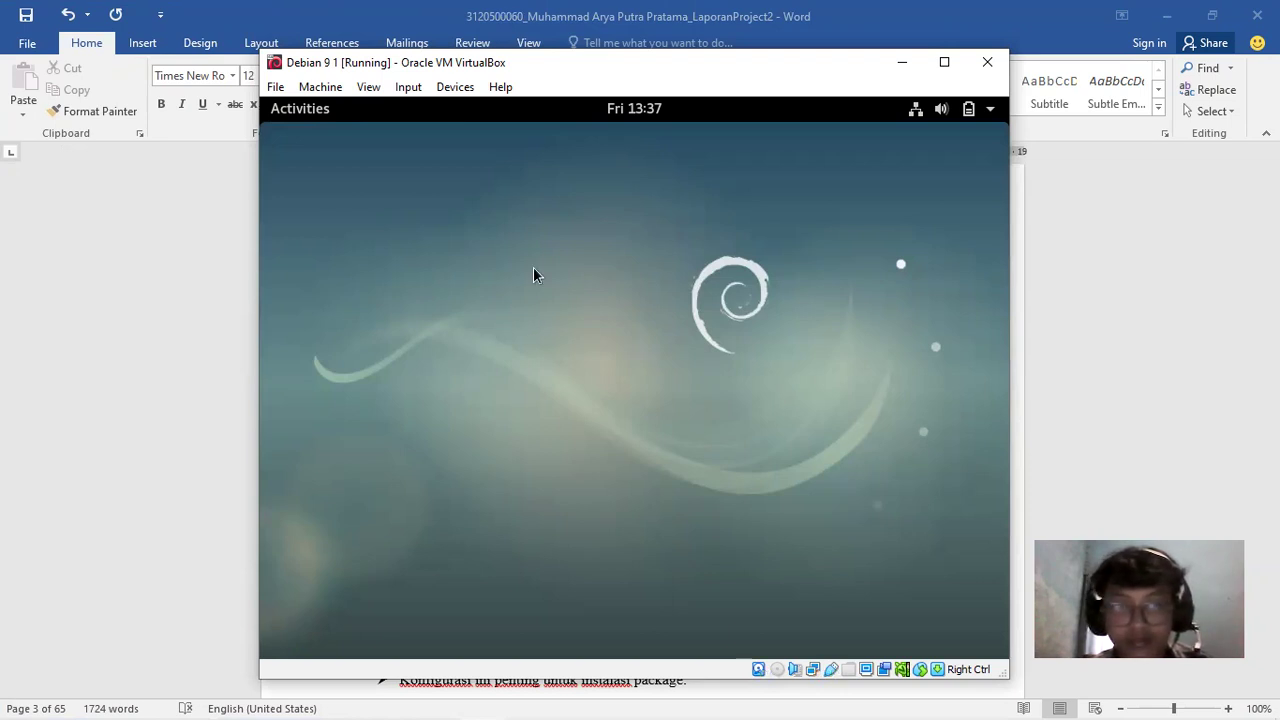
{"action": "left_click_drag", "start_coordinate": [438, 62], "coordinate": [240, 63]}
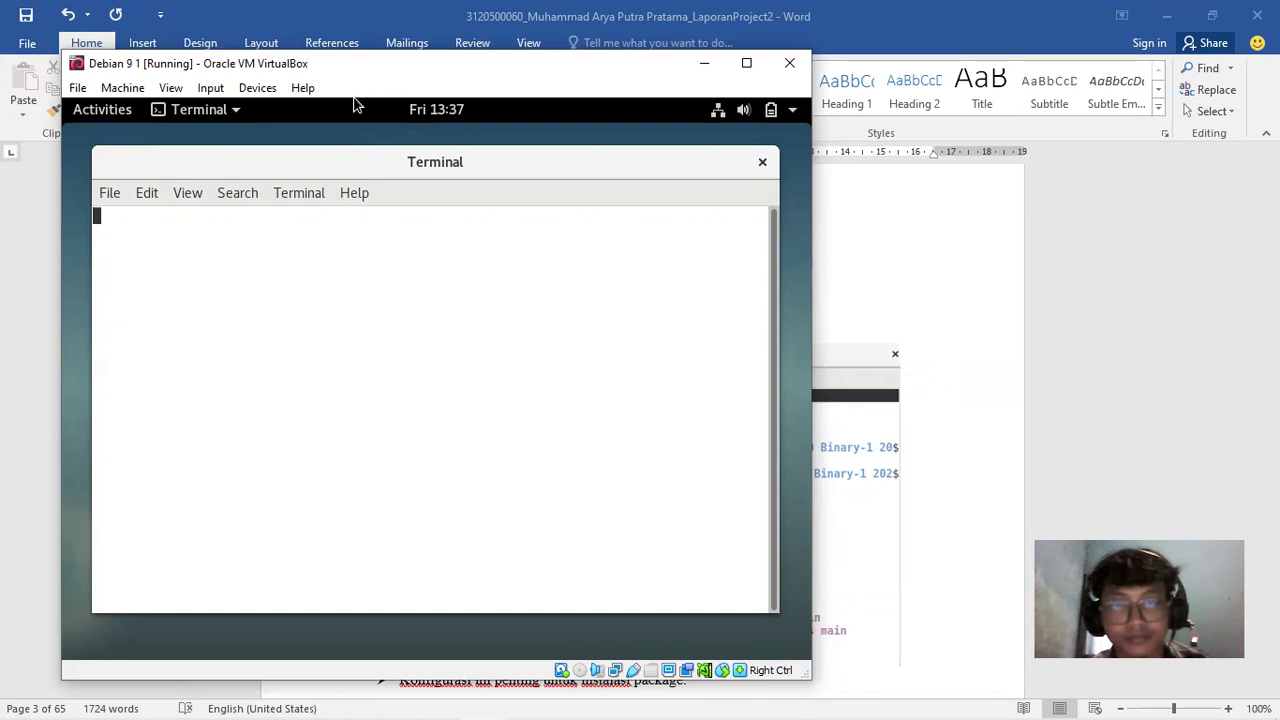
Become root with su and move up to the filesystem root with cd .
{"action": "left_click_drag", "start_coordinate": [315, 73], "coordinate": [680, 106]}
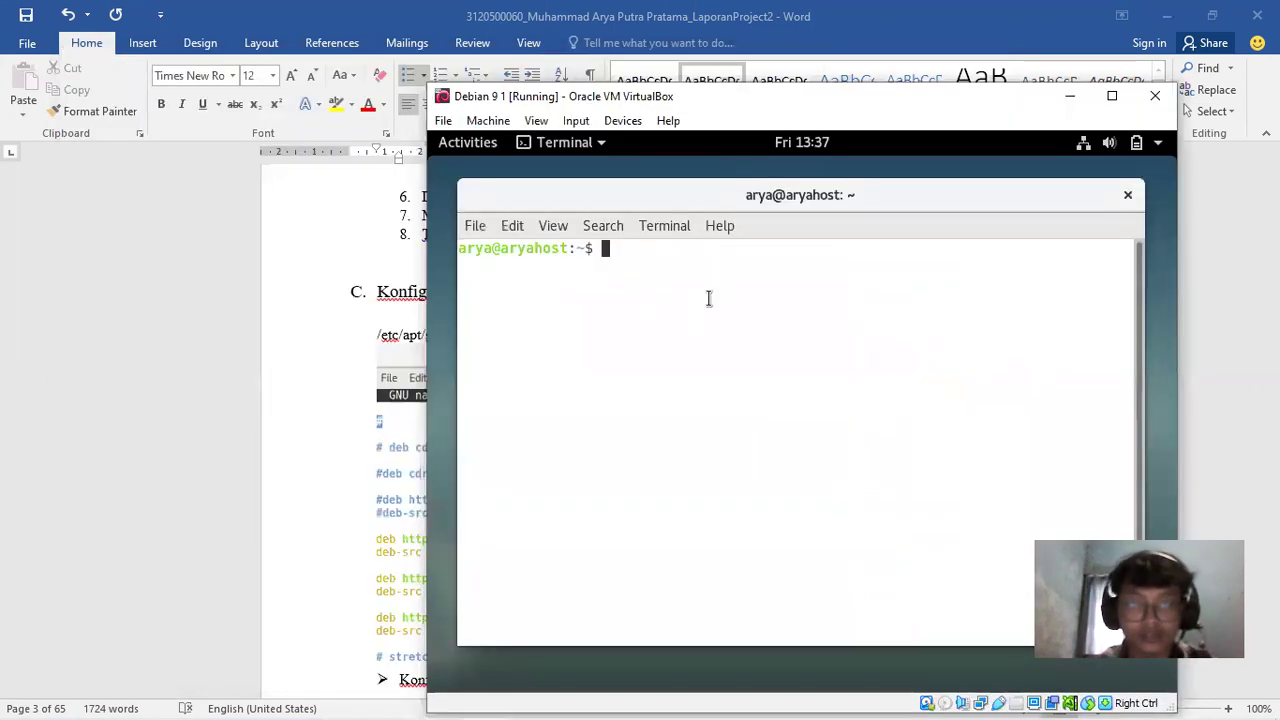
{"action": "type", "text": "su"}
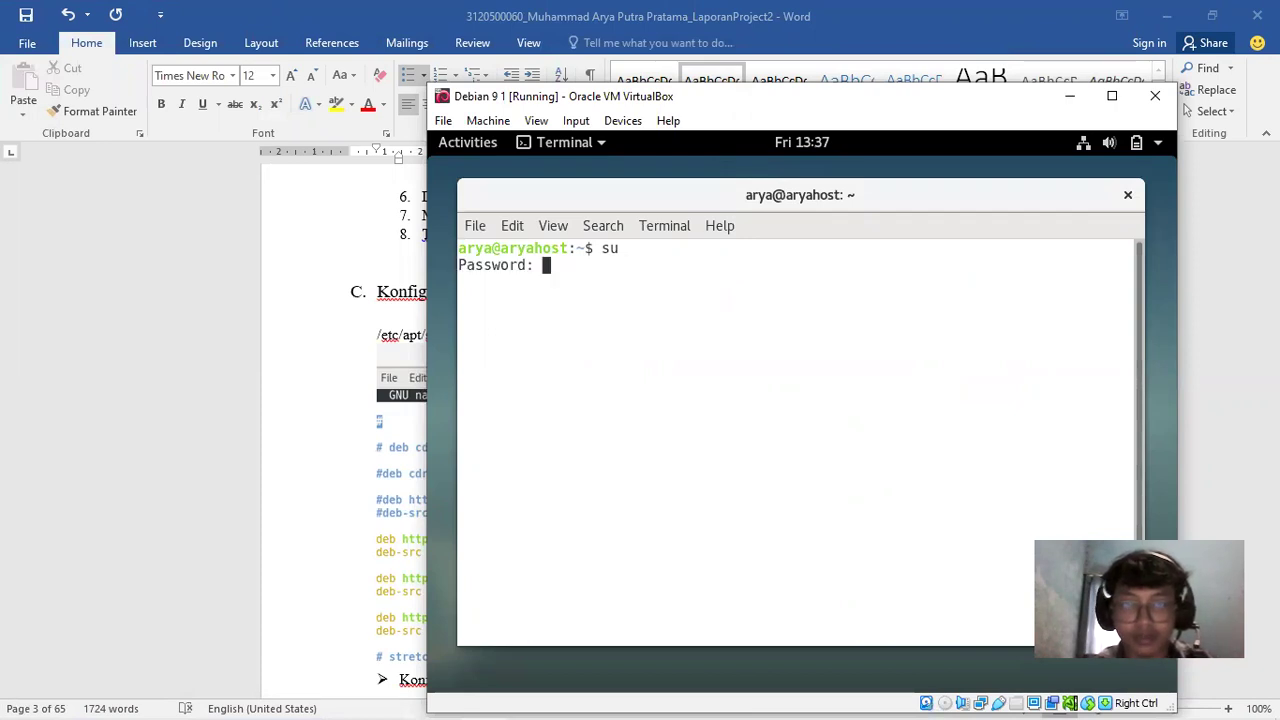
{"action": "key", "text": "Return"}
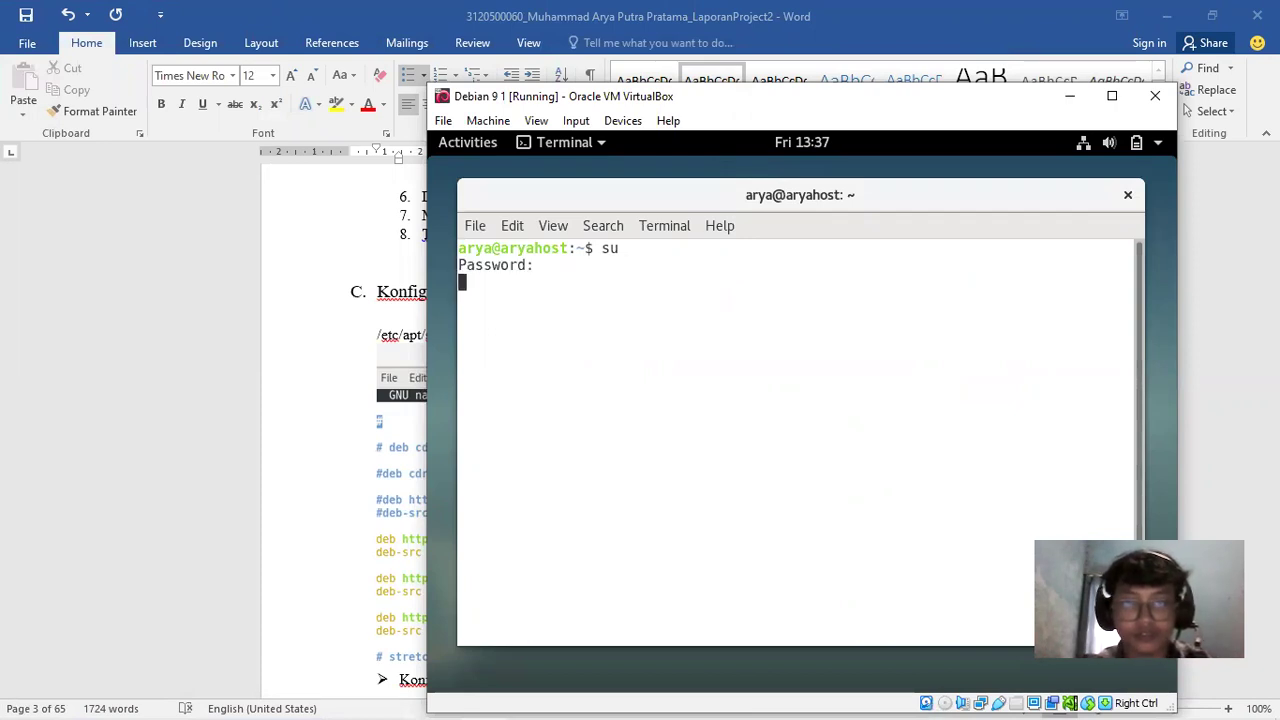
{"action": "type", "text": "cd .."}
{"action": "key", "text": "Return"}
{"action": "type", "text": "cd ."}
{"action": "key", "text": "Return"}
{"action": "type", "text": "cd .."}
{"action": "key", "text": "Return"}
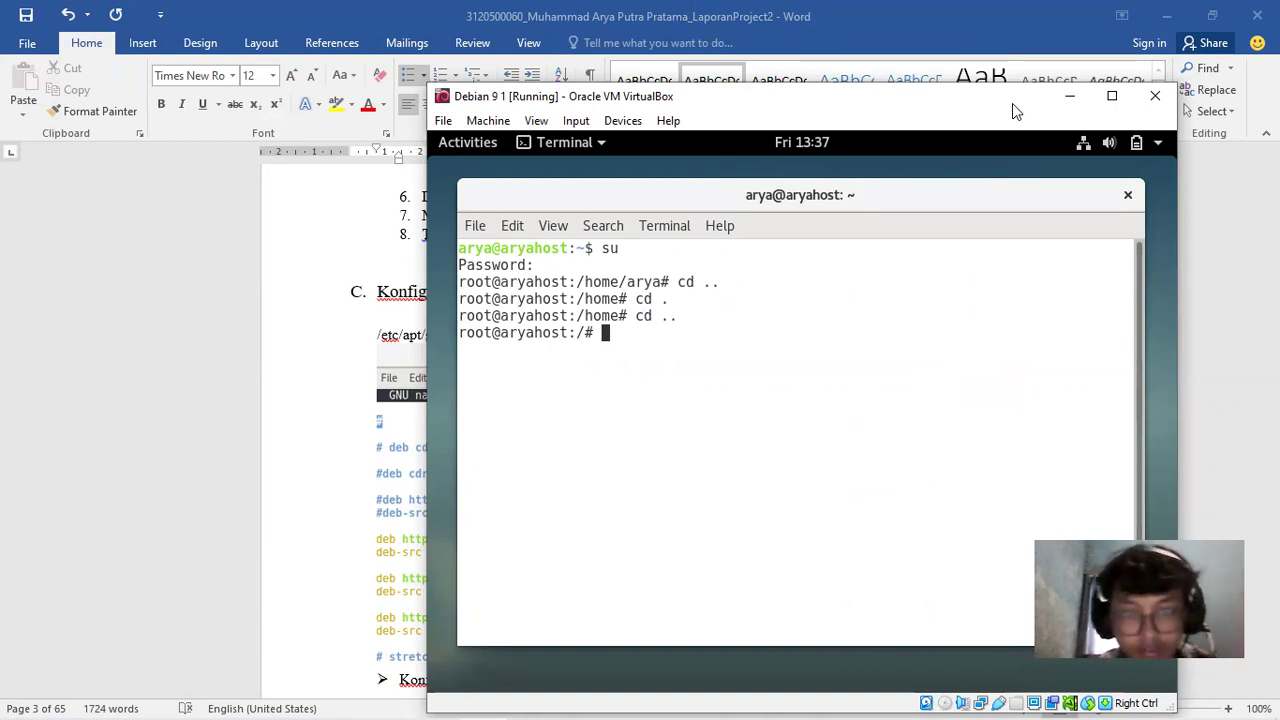
Open etc/apt/sources.list in nano
{"action": "left_click", "coordinate": [1069, 96]}
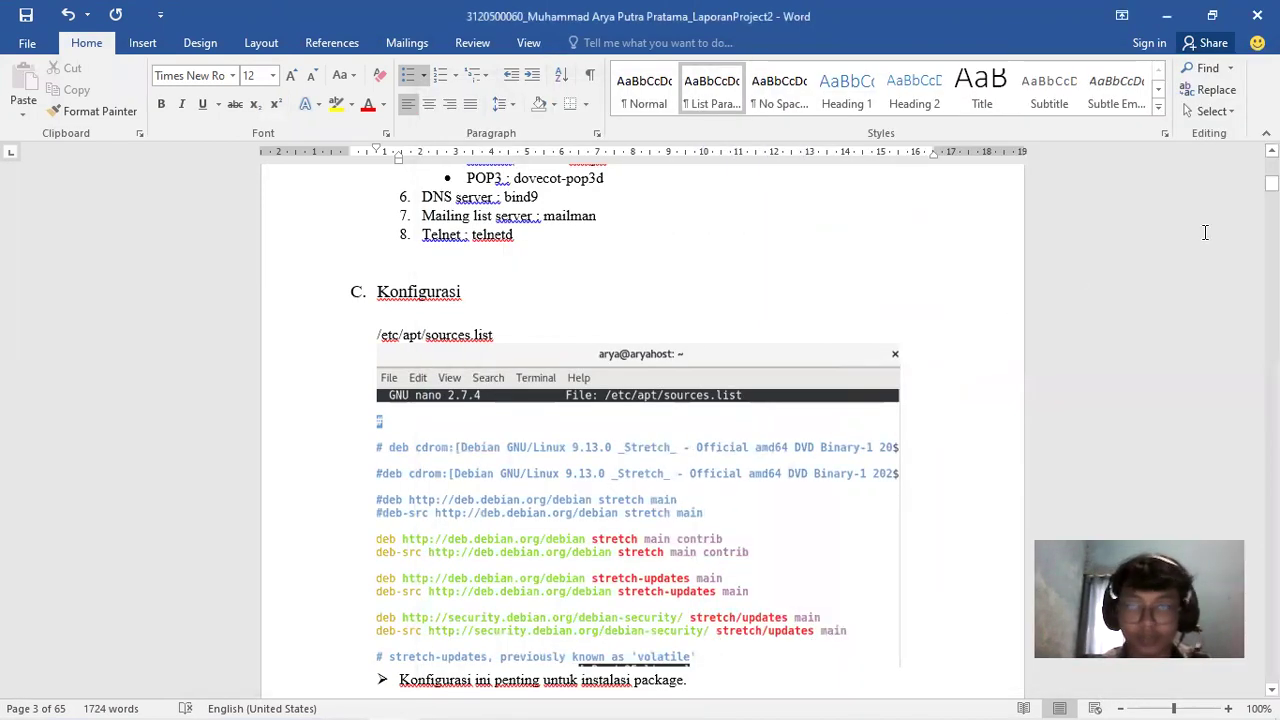
{"action": "left_click_drag", "start_coordinate": [1271, 183], "coordinate": [1271, 183]}
{"action": "mouse_move", "coordinate": [466, 700]}
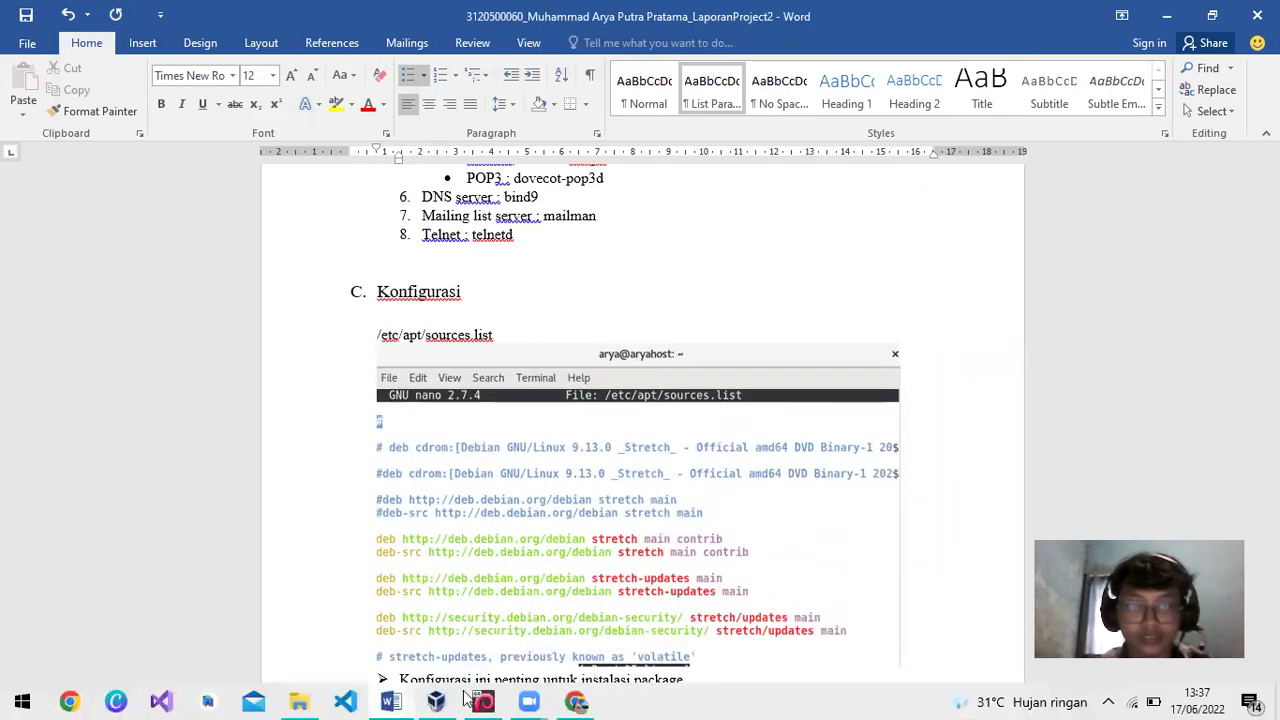
{"action": "left_click", "coordinate": [524, 700]}
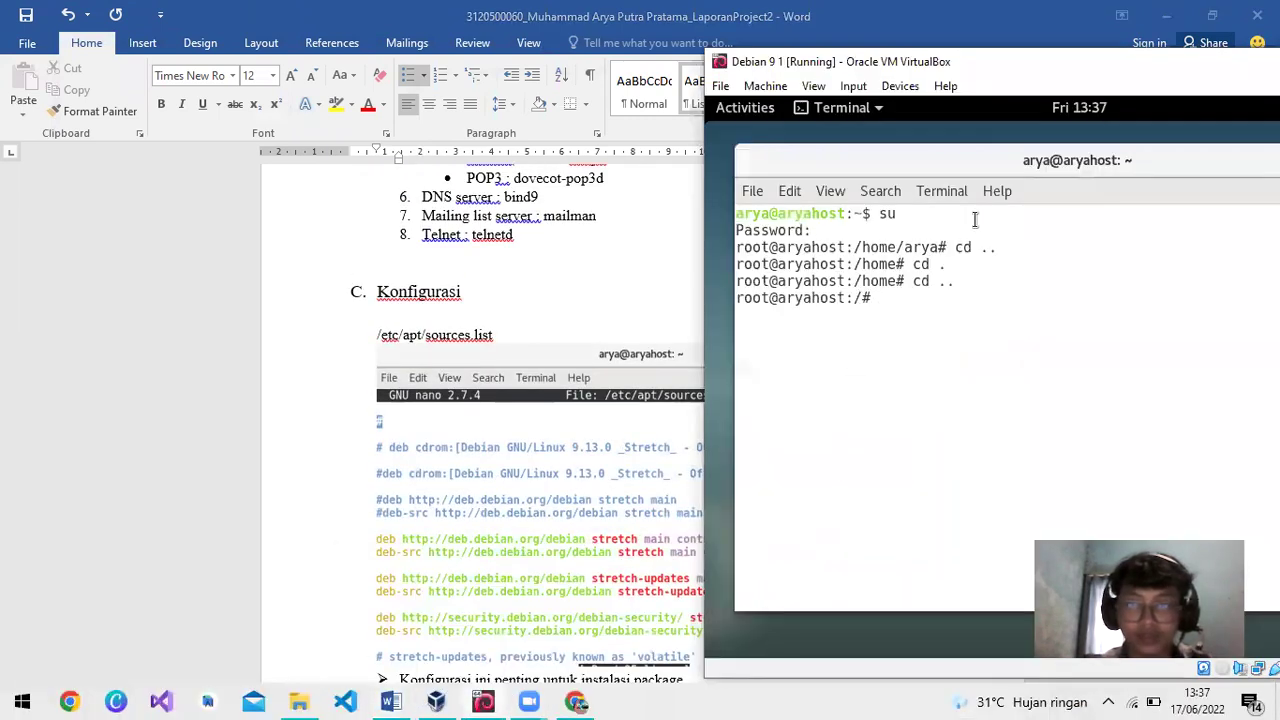
{"action": "type", "text": "na"}
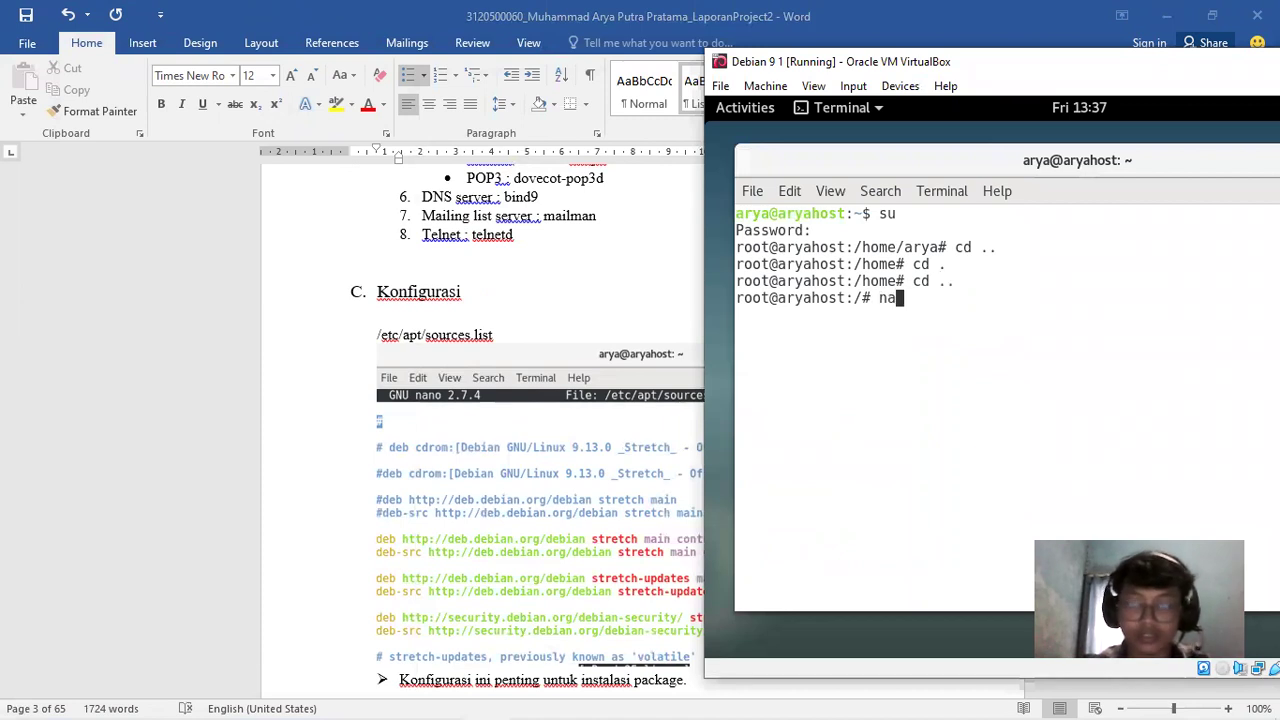
{"action": "type", "text": "no etc/"}
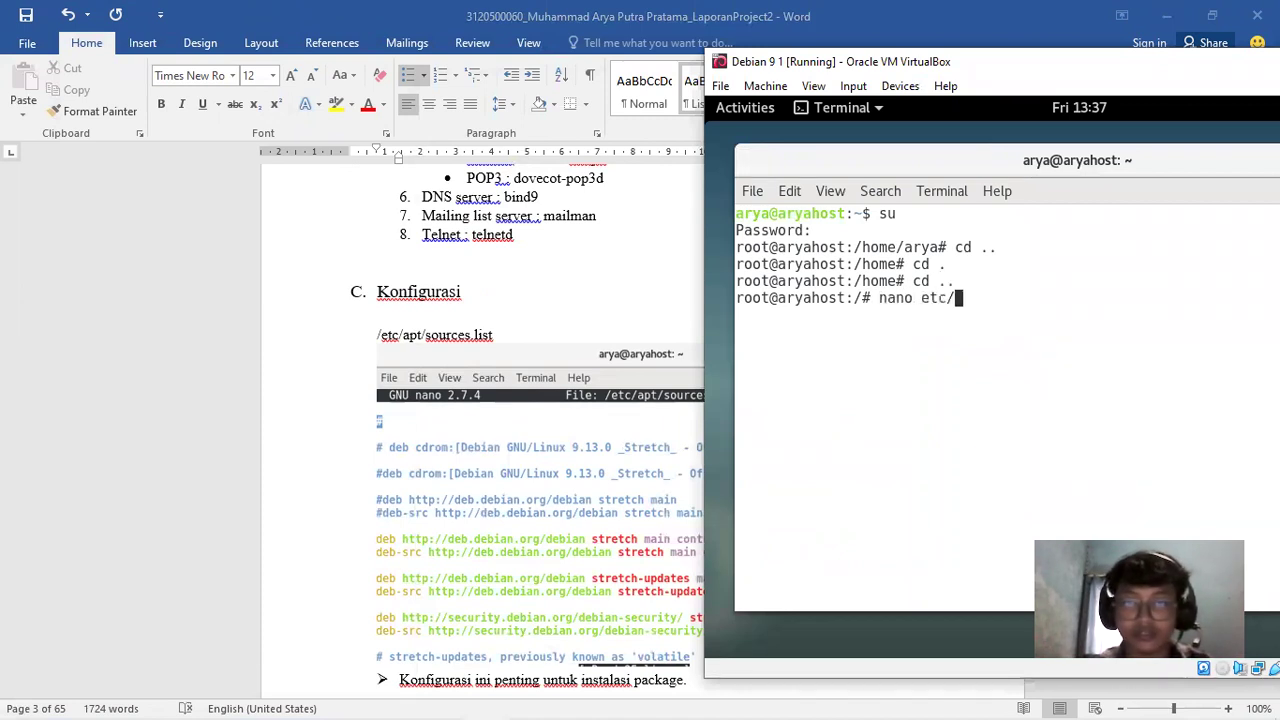
{"action": "type", "text": "apt/sources.ku"}
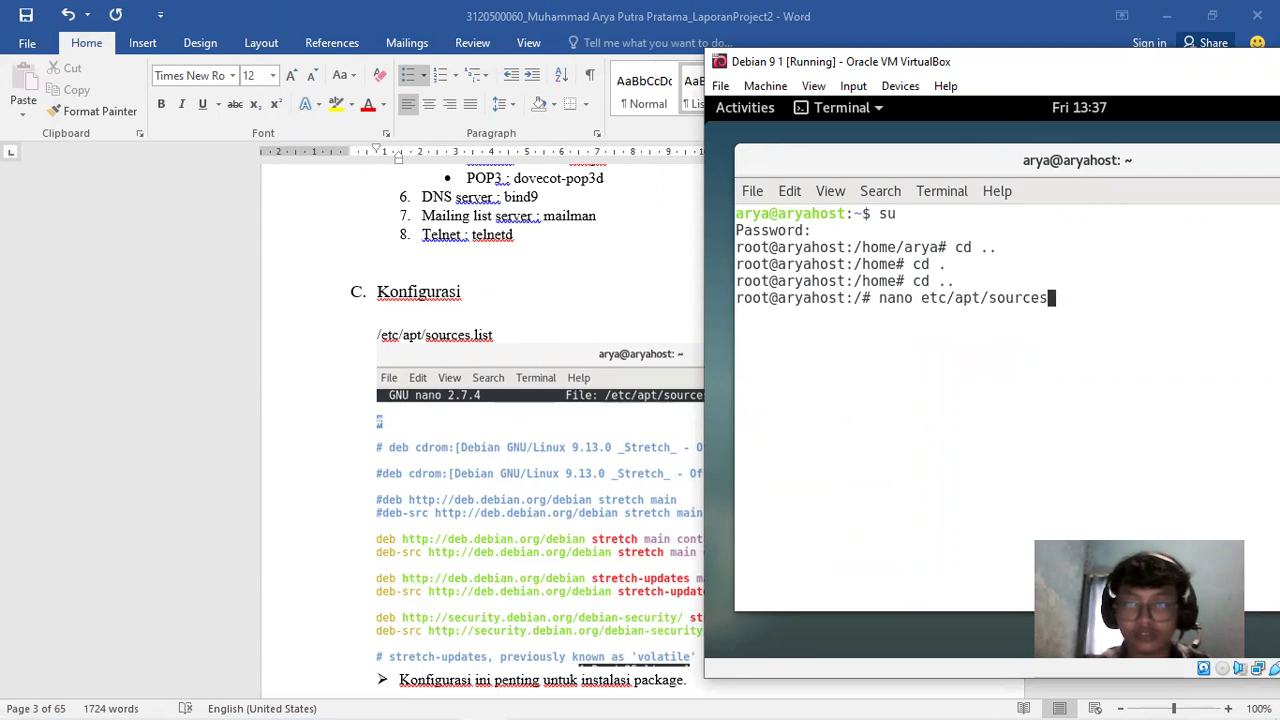
{"action": "key", "text": "BackSpace"}
{"action": "key", "text": "BackSpace"}
{"action": "type", "text": "list"}
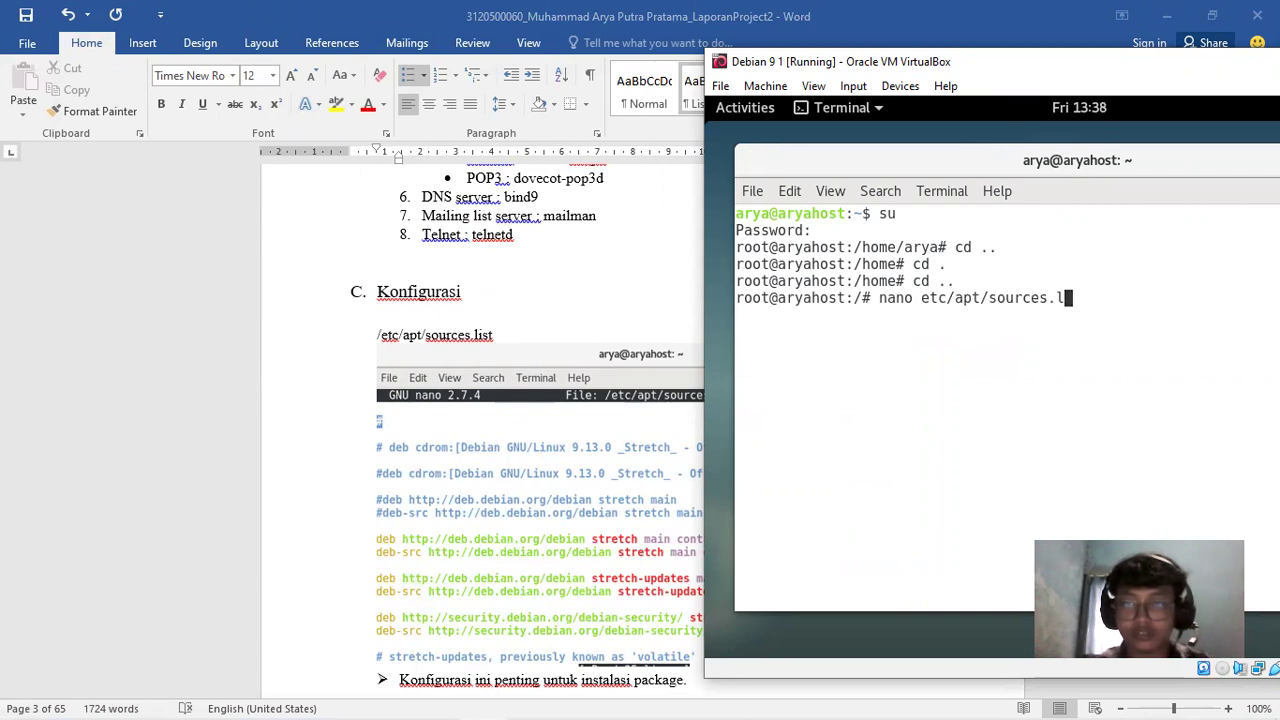
{"action": "key", "text": "Return"}
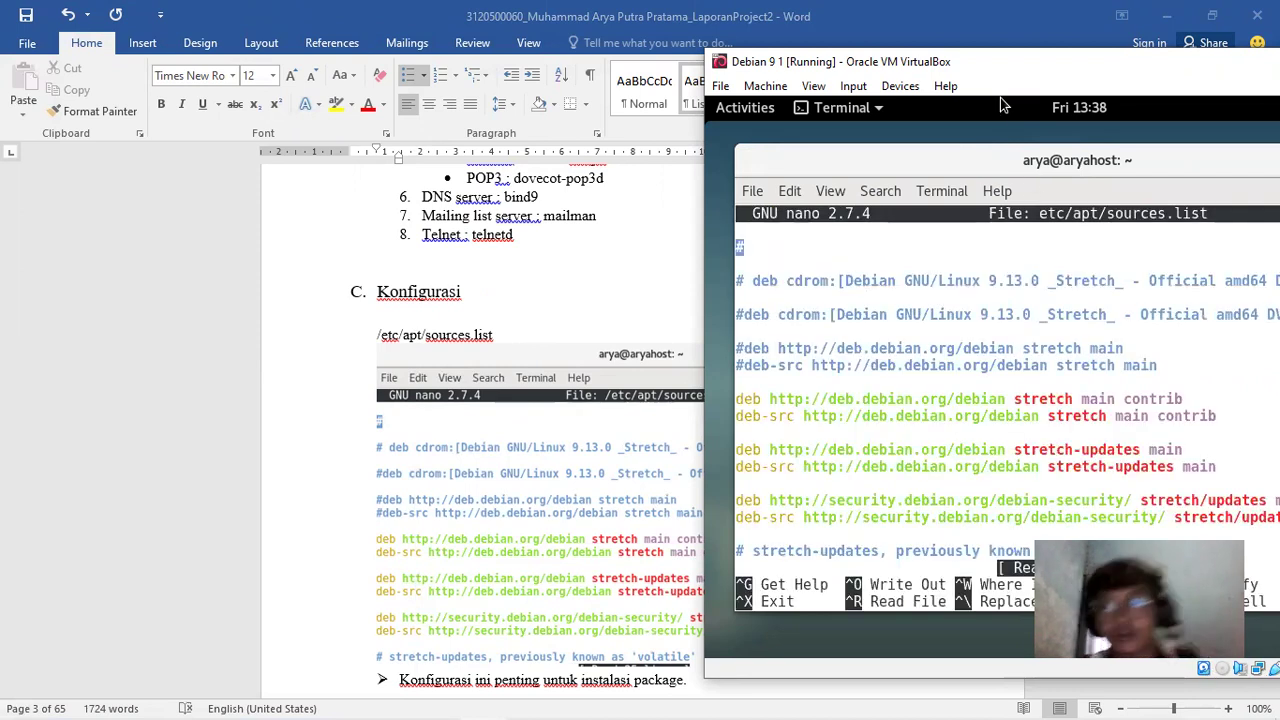
Review the stretch main contrib repository line, then exit nano with Ctrl+X
{"action": "key", "text": "super+Up"}
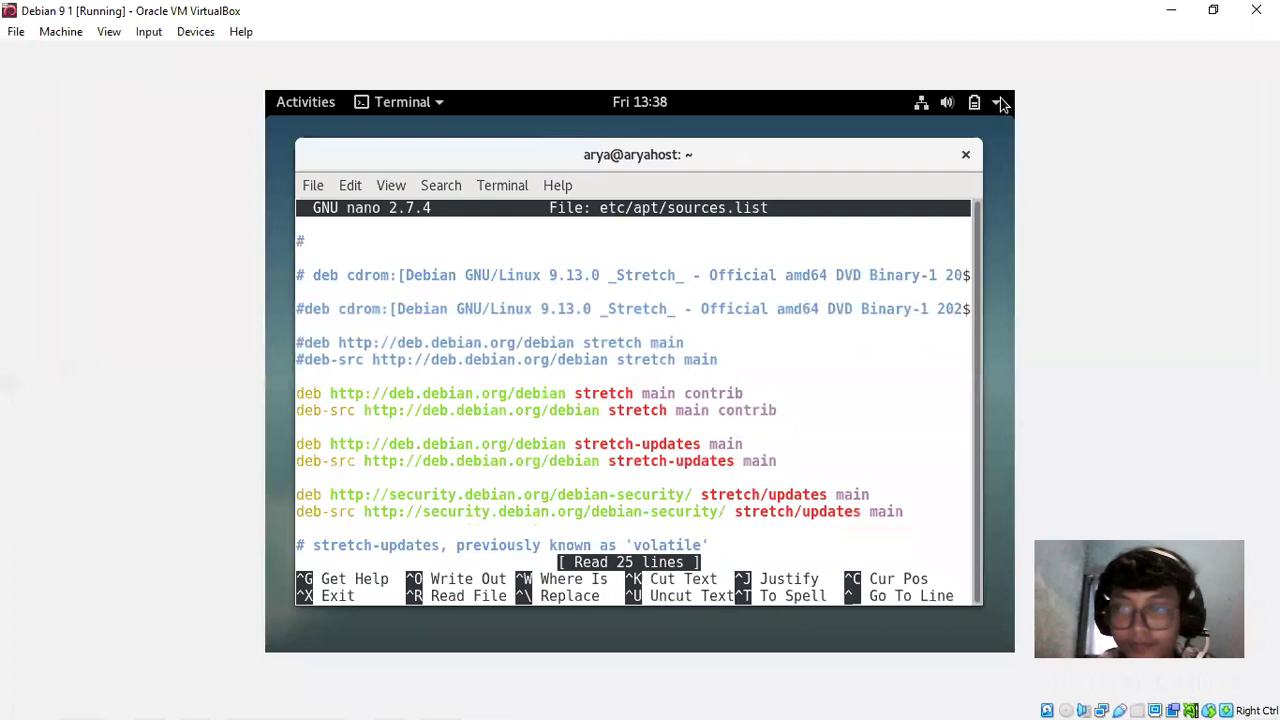
{"action": "left_click", "coordinate": [1214, 11]}
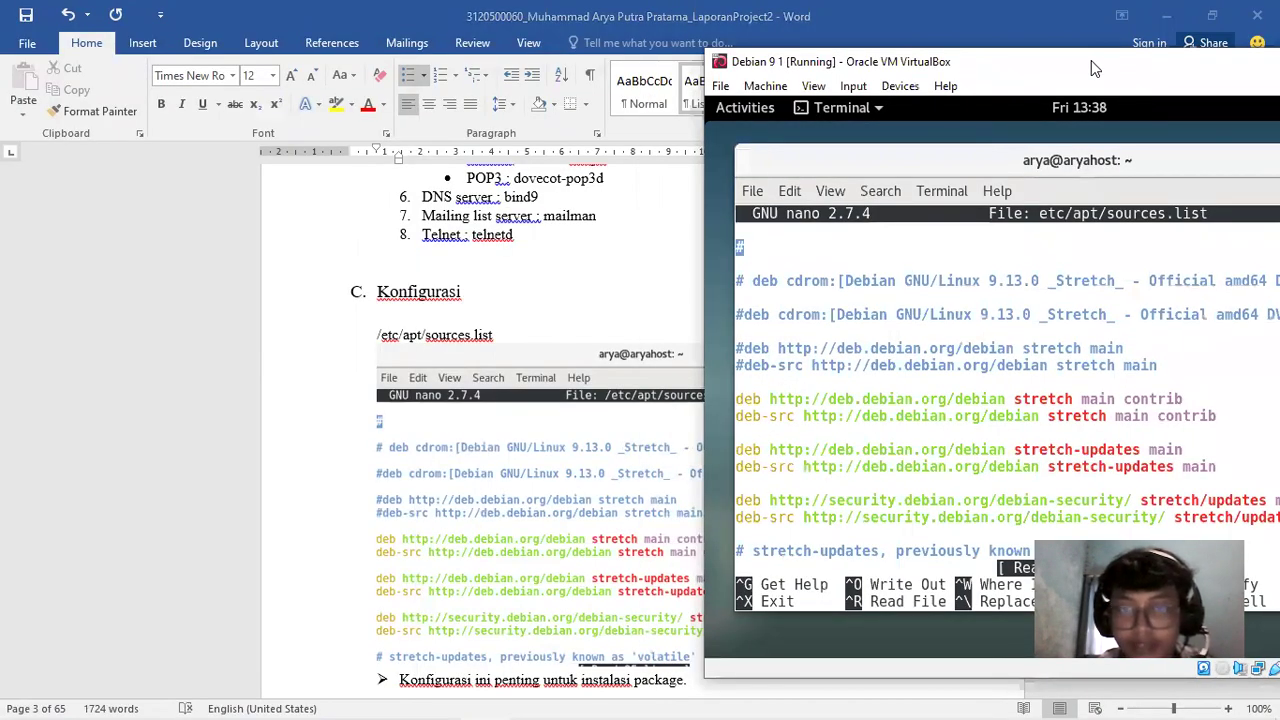
{"action": "left_click_drag", "start_coordinate": [1091, 60], "coordinate": [849, 60]}
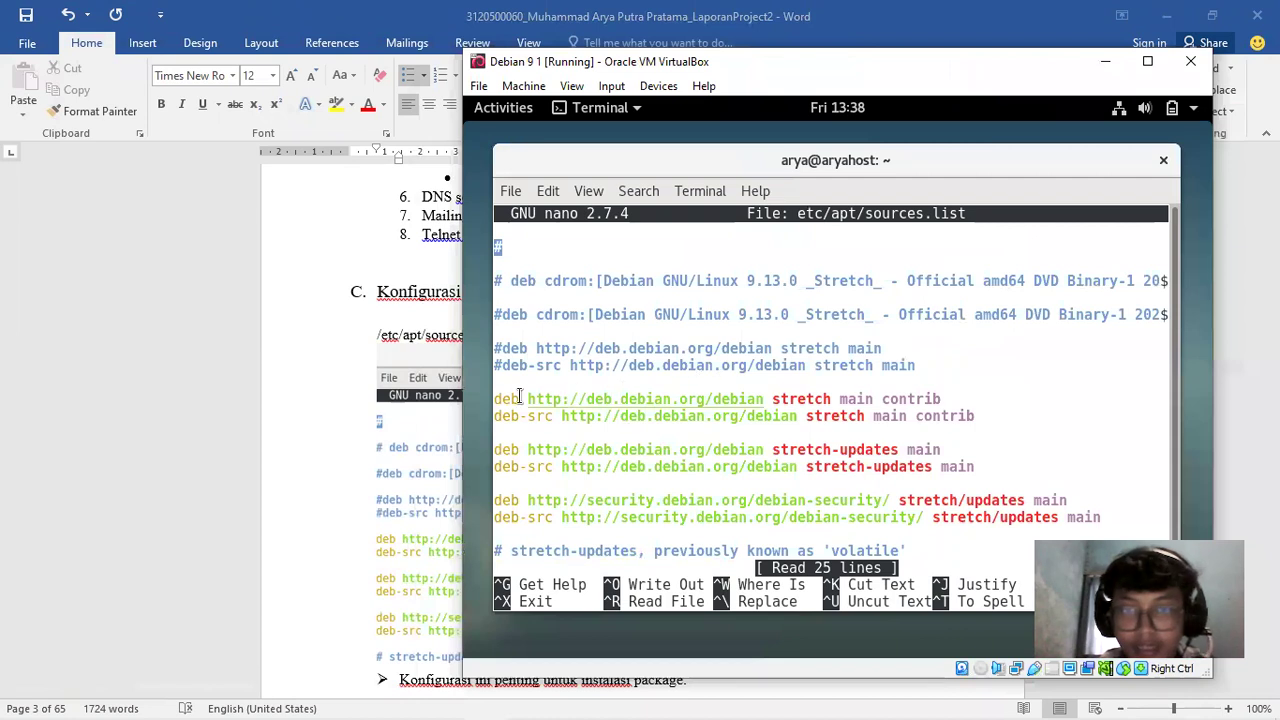
{"action": "triple_click", "coordinate": [972, 398]}
{"action": "left_click", "coordinate": [976, 405]}
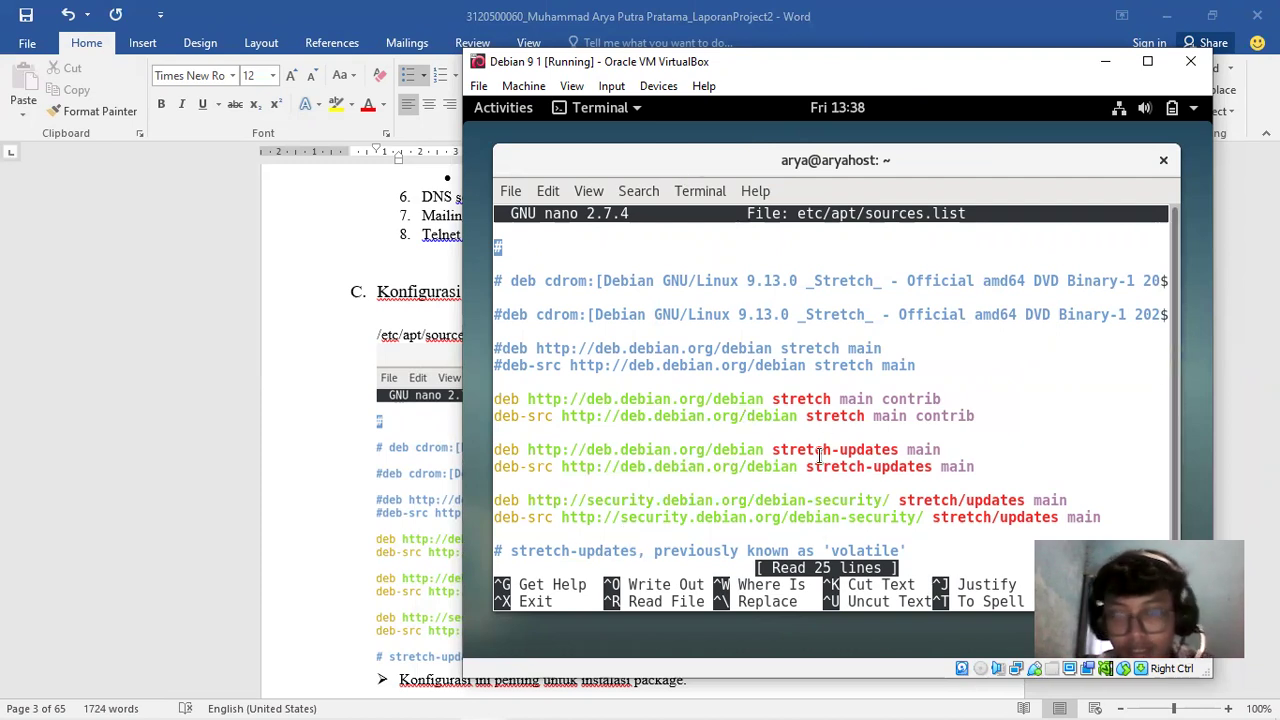
{"action": "key", "text": "ctrl+x"}
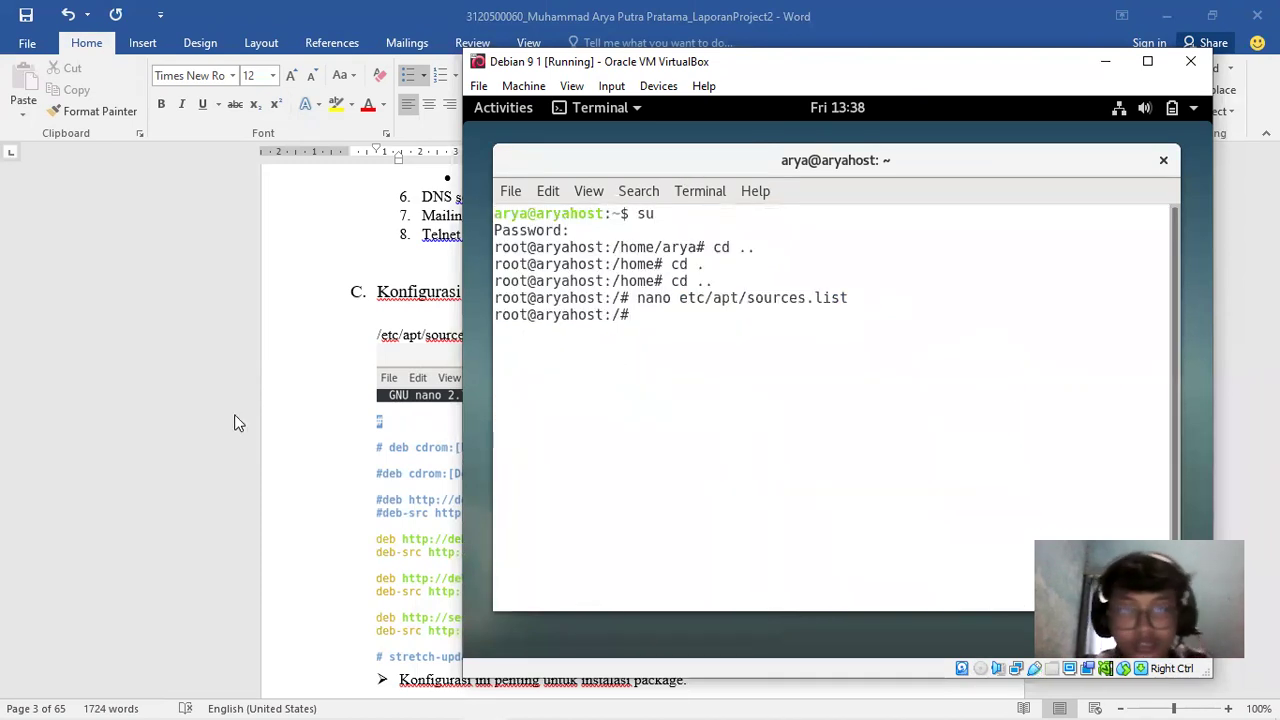
Scroll the Word report to the apt install net-tools step, then return to the Debian terminal
{"action": "left_click", "coordinate": [234, 414]}
{"action": "left_click_drag", "start_coordinate": [1271, 183], "coordinate": [1271, 183]}
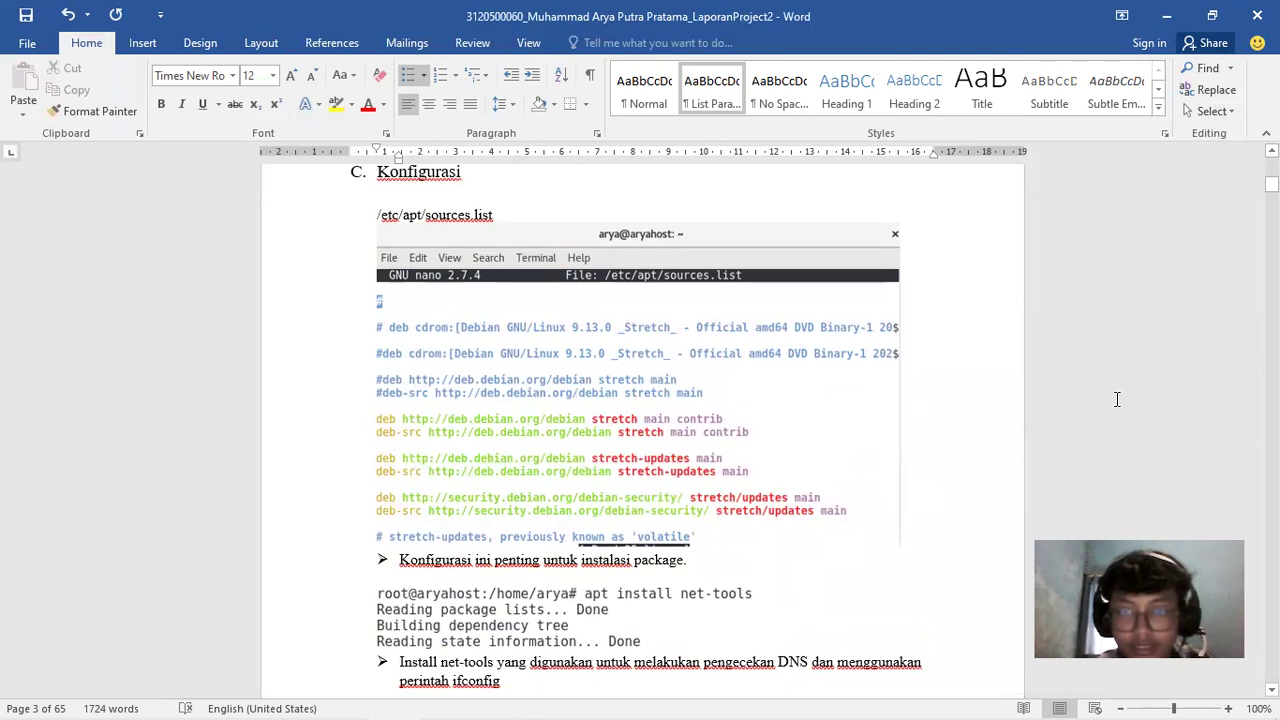
{"action": "left_click_drag", "start_coordinate": [1271, 183], "coordinate": [1271, 186]}
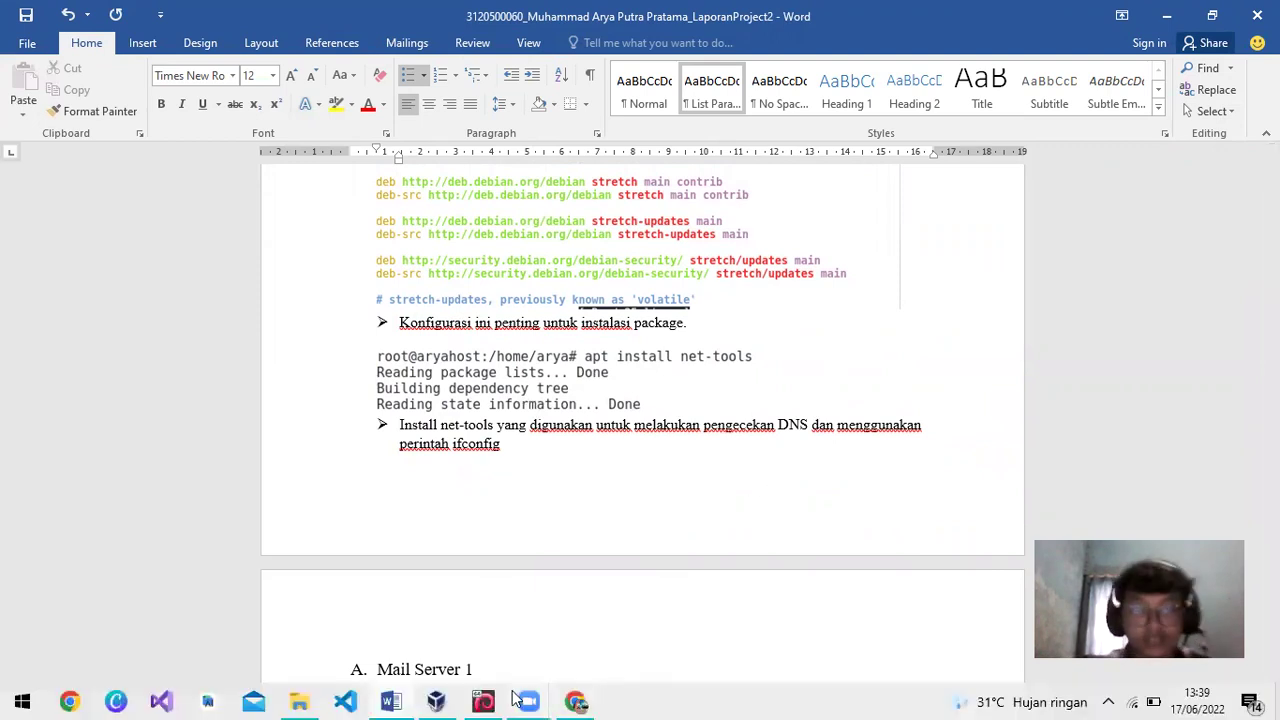
{"action": "mouse_move", "coordinate": [436, 702]}
{"action": "left_click", "coordinate": [470, 610]}
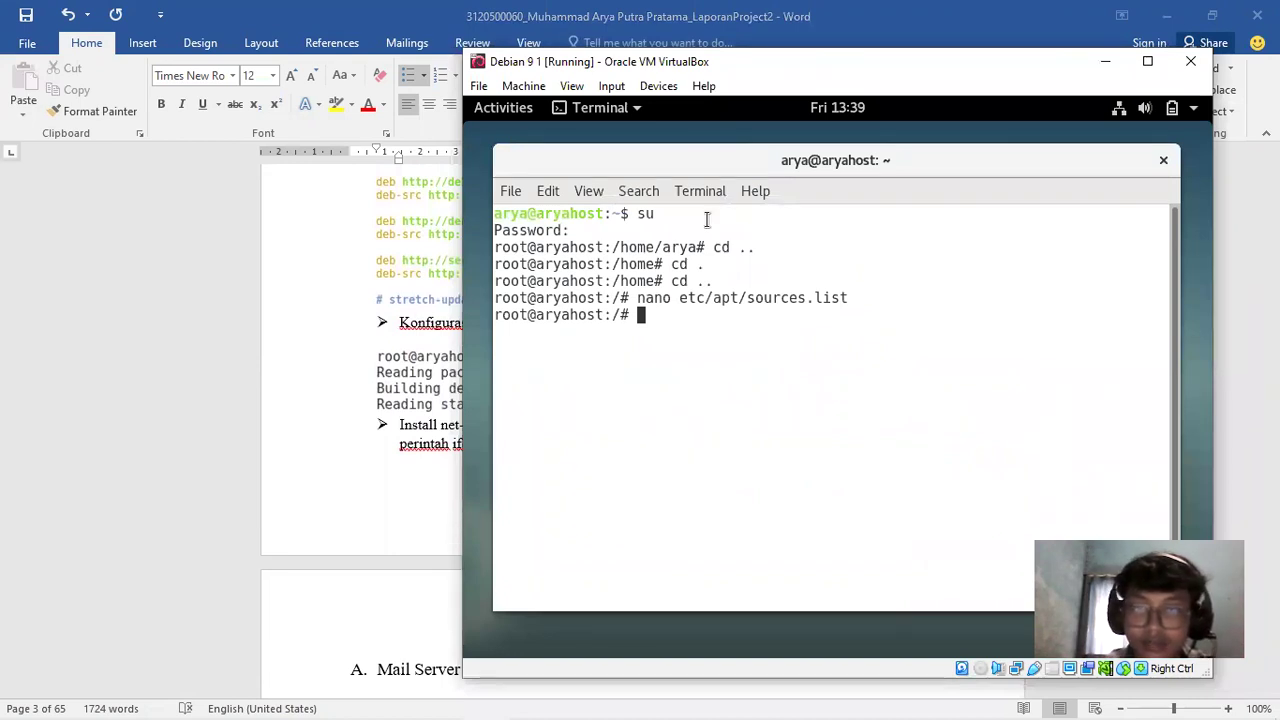
Run apt install net-tools; it reports version 1.60+git20161116.90da8a0-1 already installed
{"action": "left_click_drag", "start_coordinate": [958, 62], "coordinate": [665, 80]}
{"action": "type", "text": "apt in"}
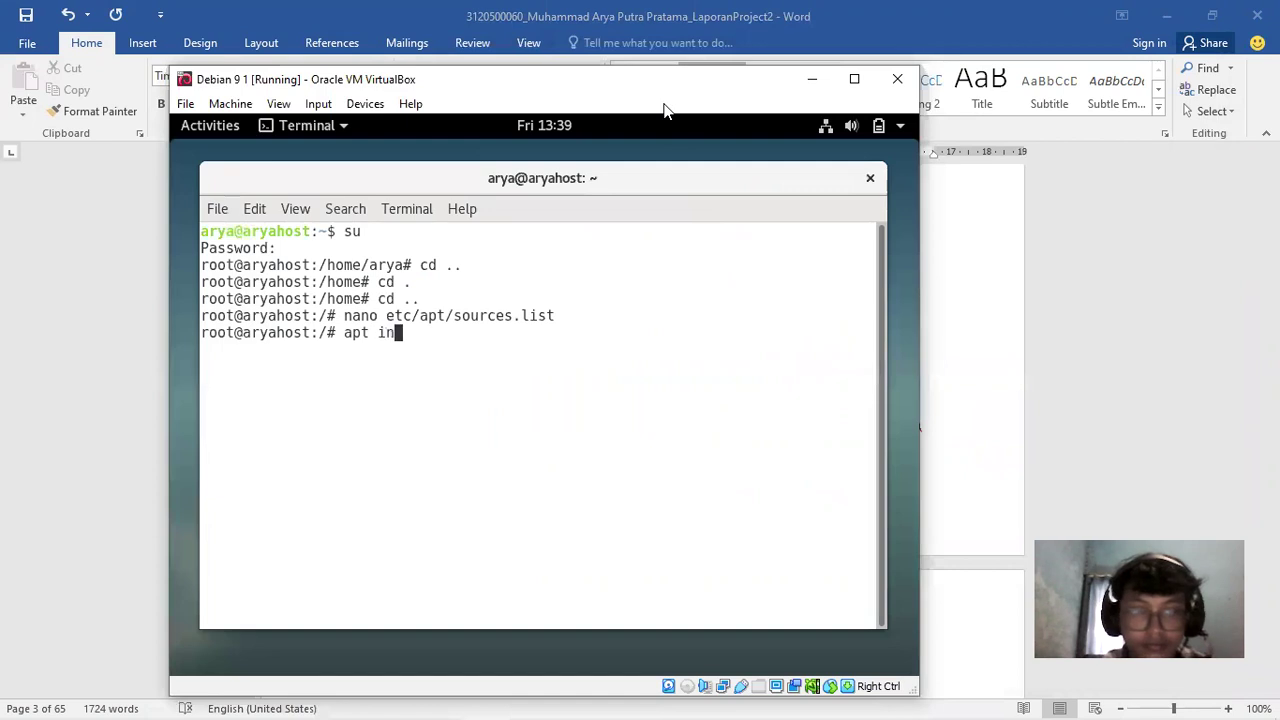
{"action": "type", "text": "stall net-"}
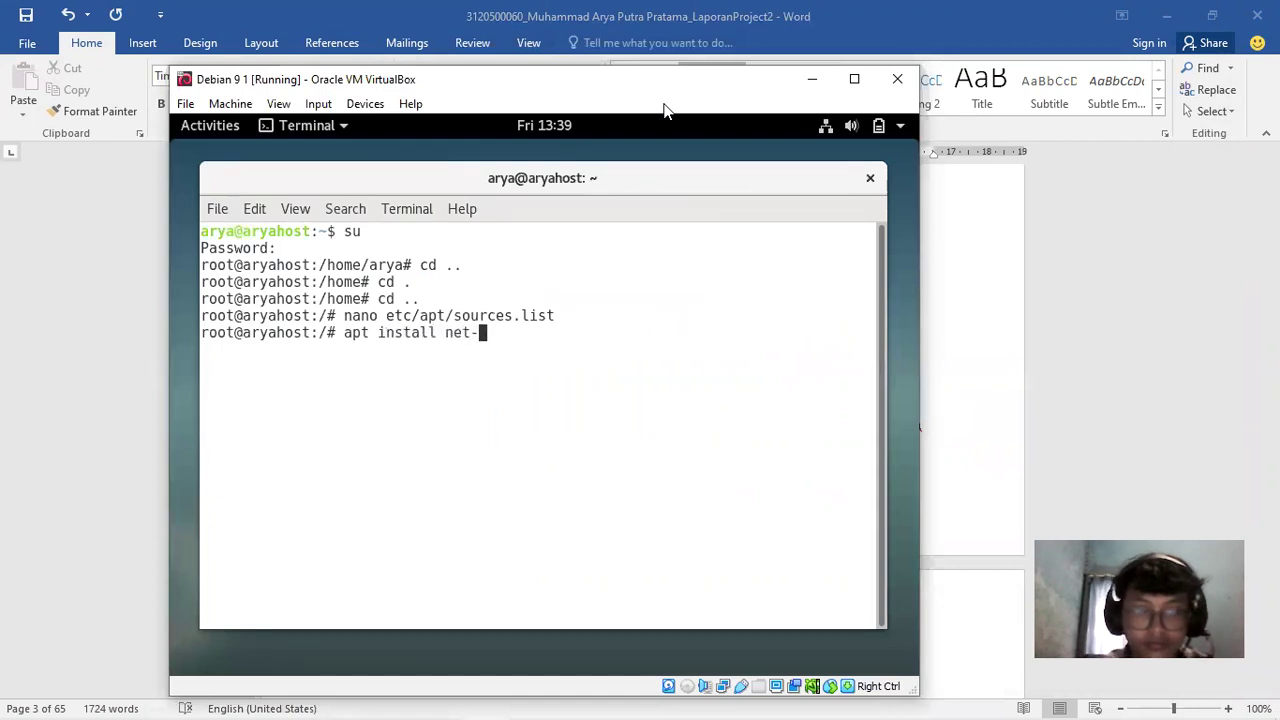
{"action": "type", "text": "tools"}
{"action": "key", "text": "Return"}
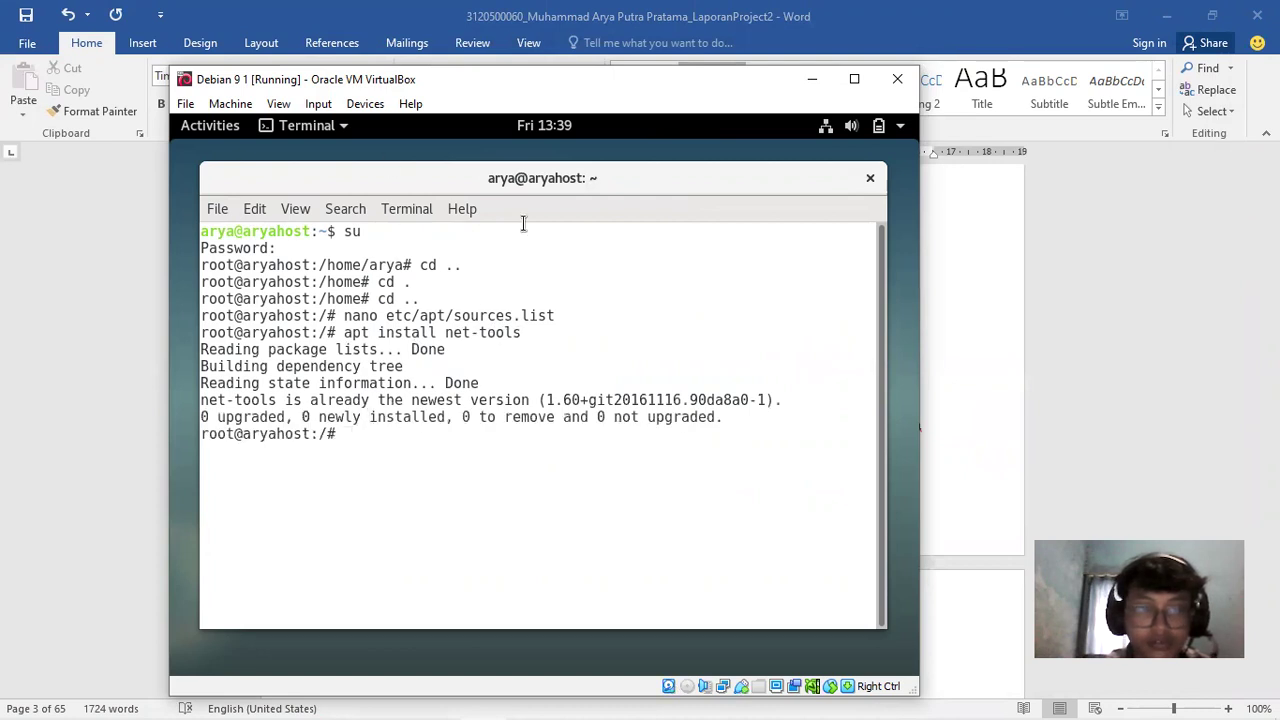
{"action": "left_click_drag", "start_coordinate": [268, 400], "coordinate": [410, 402]}
{"action": "left_click", "coordinate": [480, 451]}
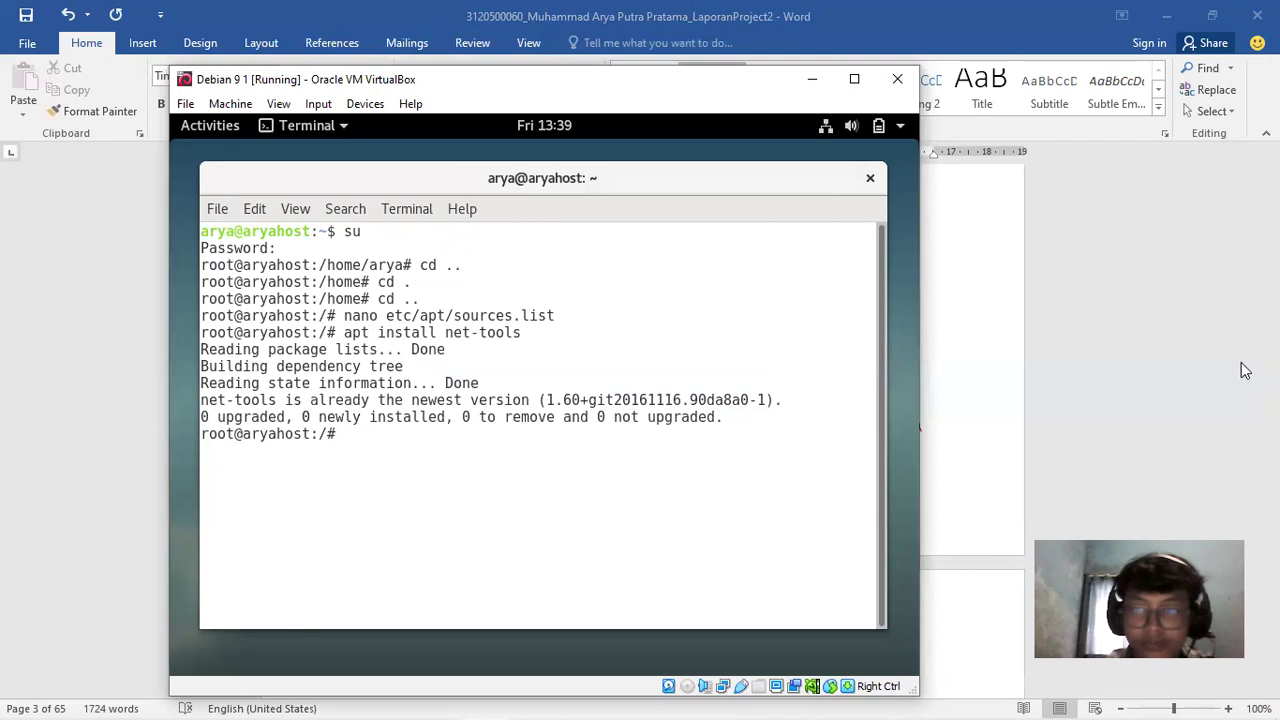
Compare the apt output with the Word report, then return to the VM terminal
{"action": "left_click", "coordinate": [1245, 371]}
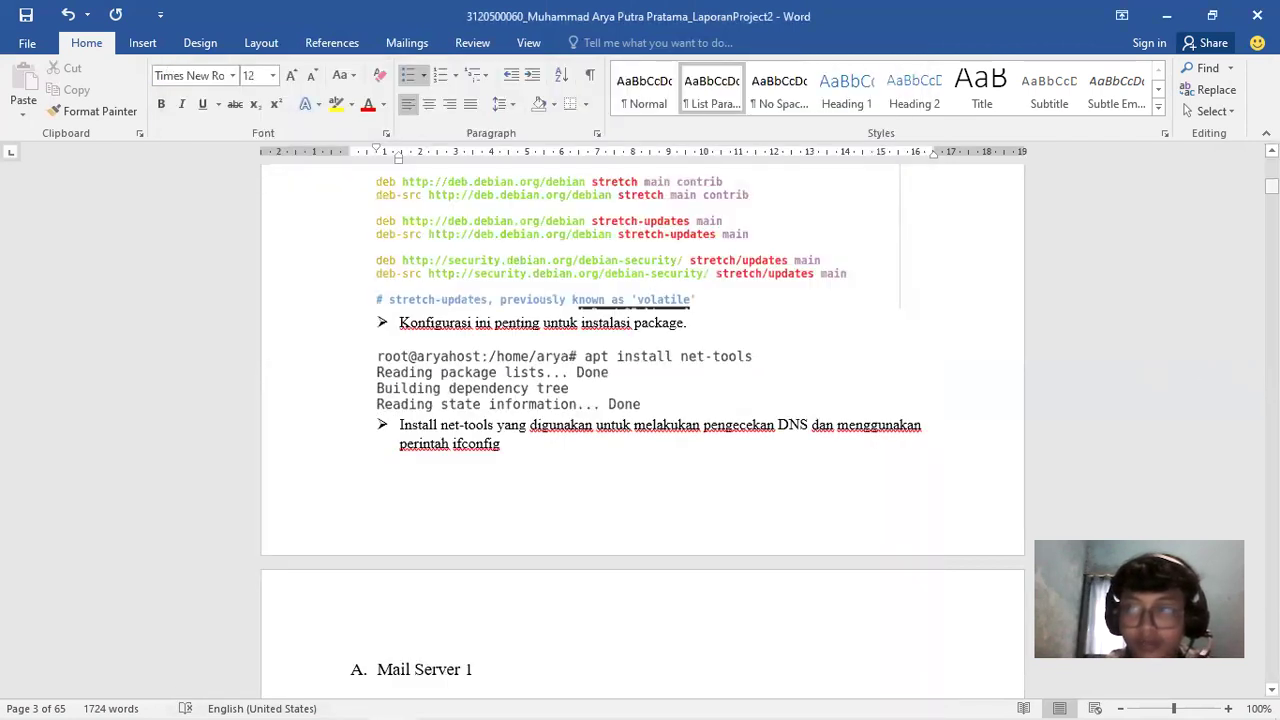
{"action": "scroll", "coordinate": [603, 433], "scroll_direction": "up", "scroll_amount": 5}
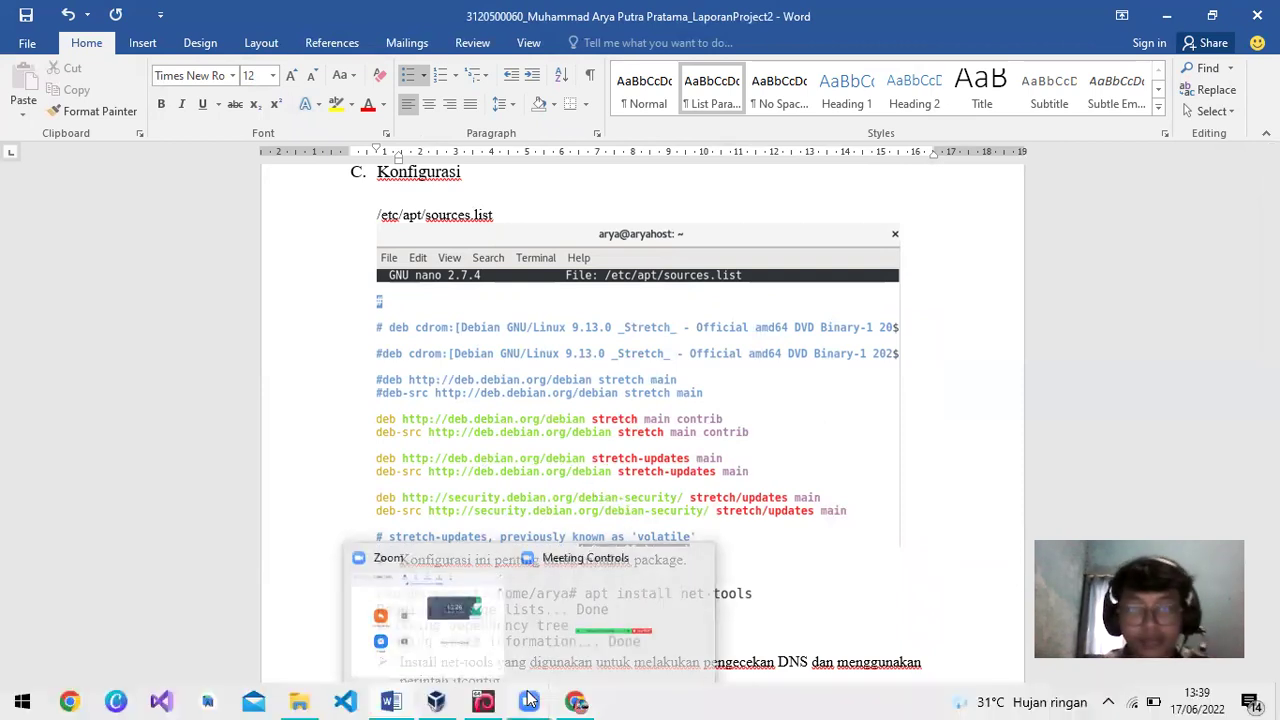
{"action": "left_click", "coordinate": [482, 701]}
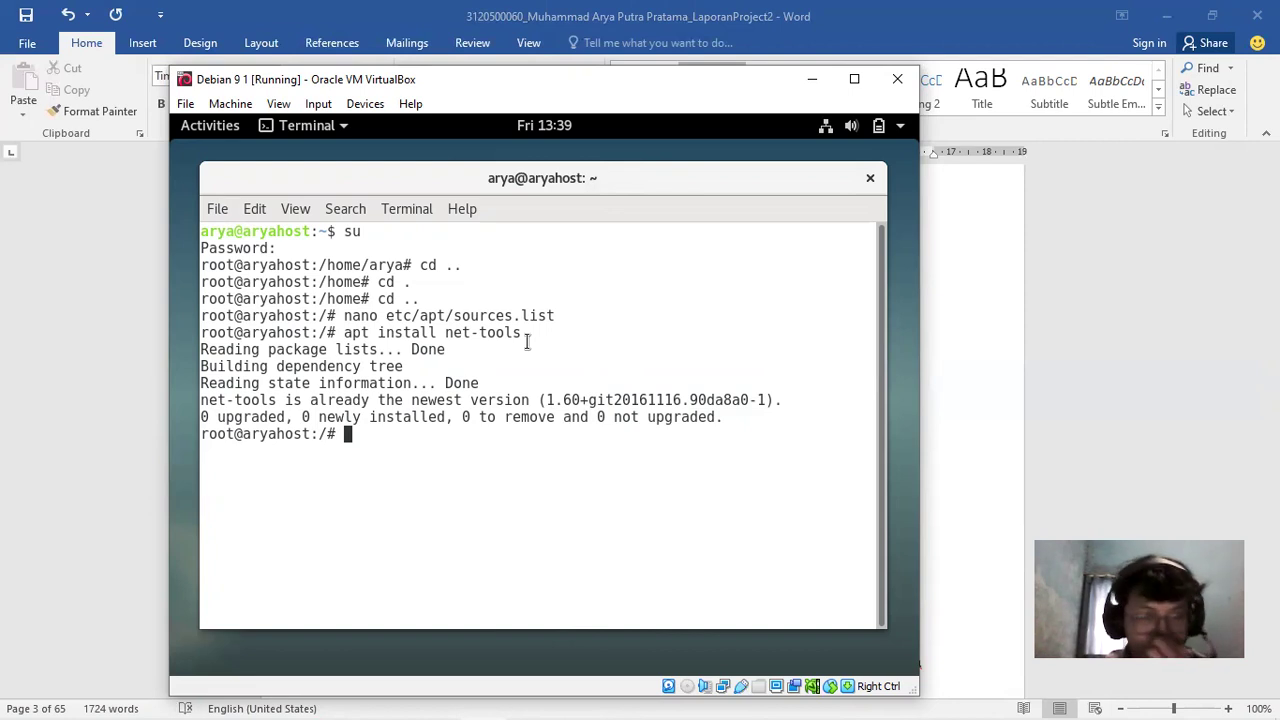
Scroll the Word report to Mail Server 1's static 10.26.100.1 interface setup, then return to the VM
{"action": "left_click", "coordinate": [1188, 377]}
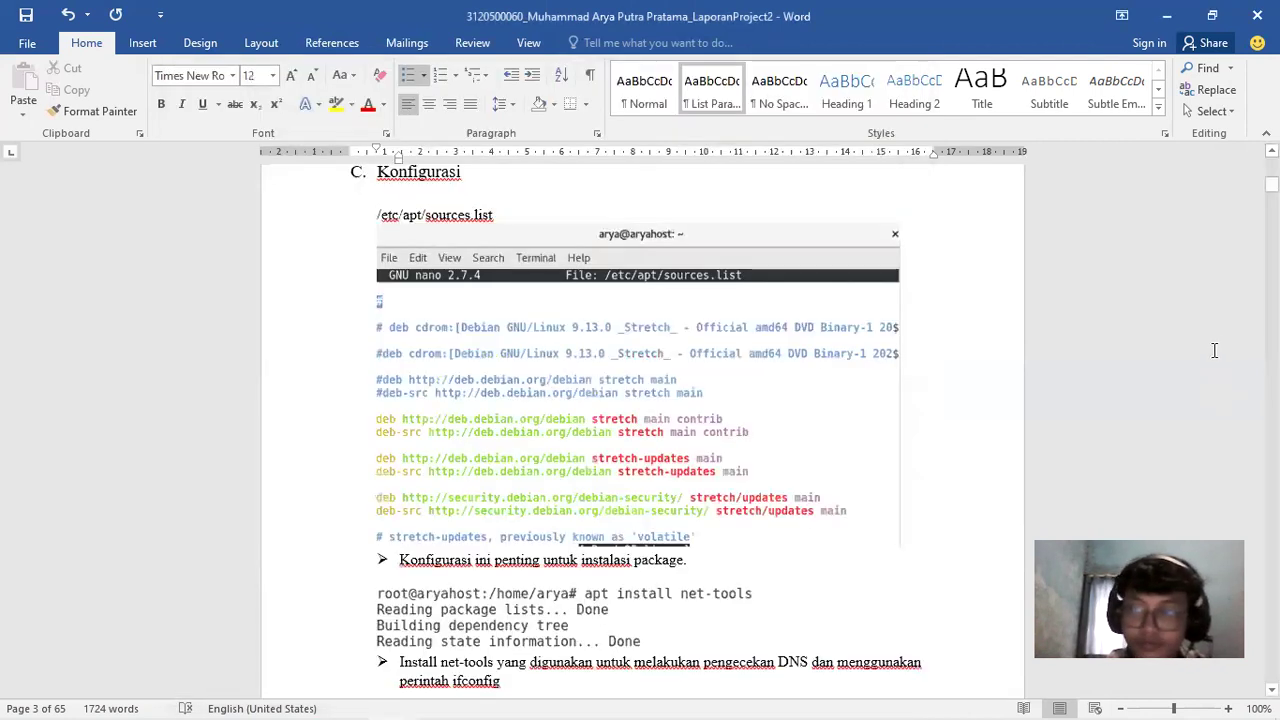
{"action": "left_click_drag", "start_coordinate": [1272, 184], "coordinate": [1272, 184]}
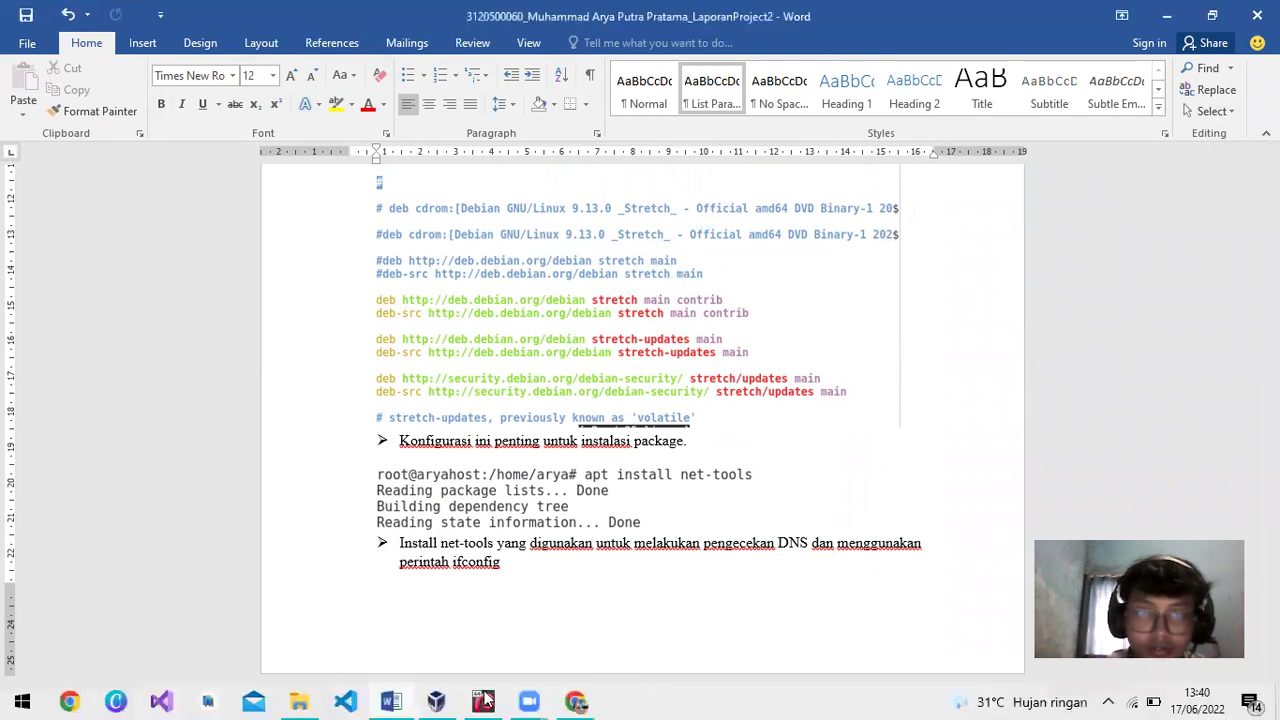
{"action": "mouse_move", "coordinate": [456, 692]}
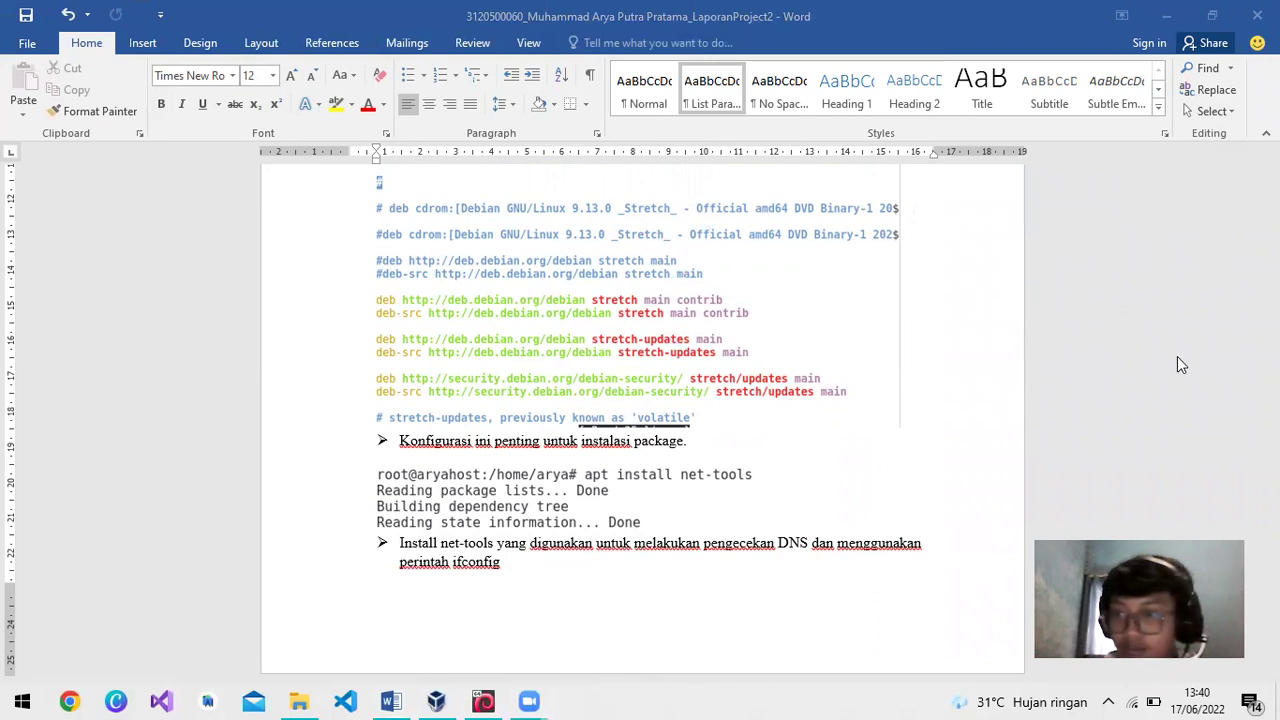
{"action": "left_click", "coordinate": [1012, 361]}
{"action": "left_click_drag", "start_coordinate": [1271, 184], "coordinate": [1271, 190]}
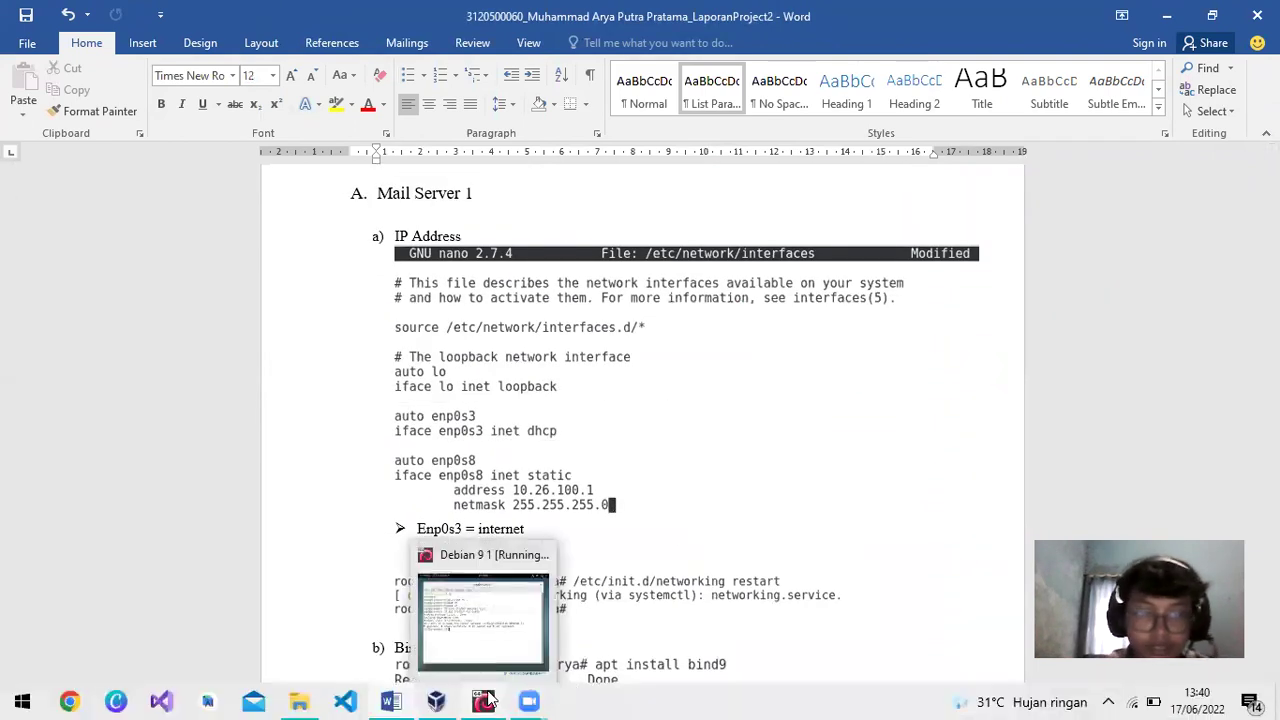
{"action": "left_click", "coordinate": [488, 700]}
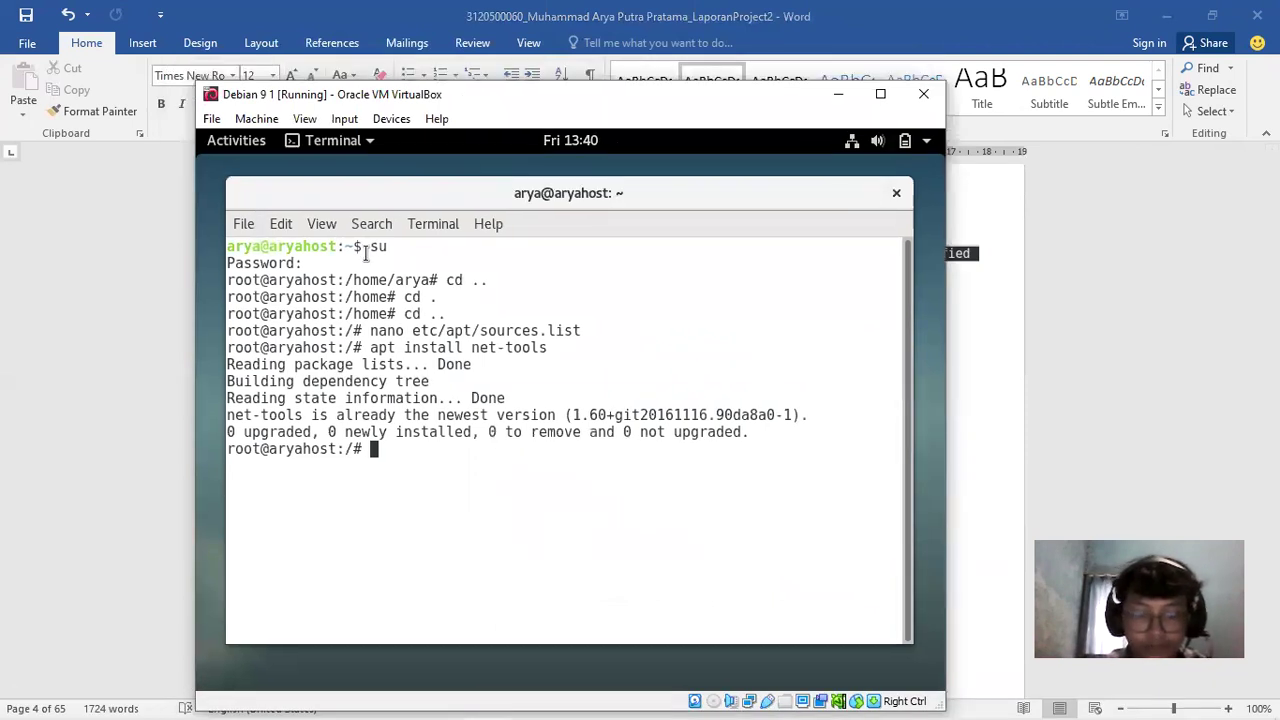
{"action": "type", "text": "nano "}
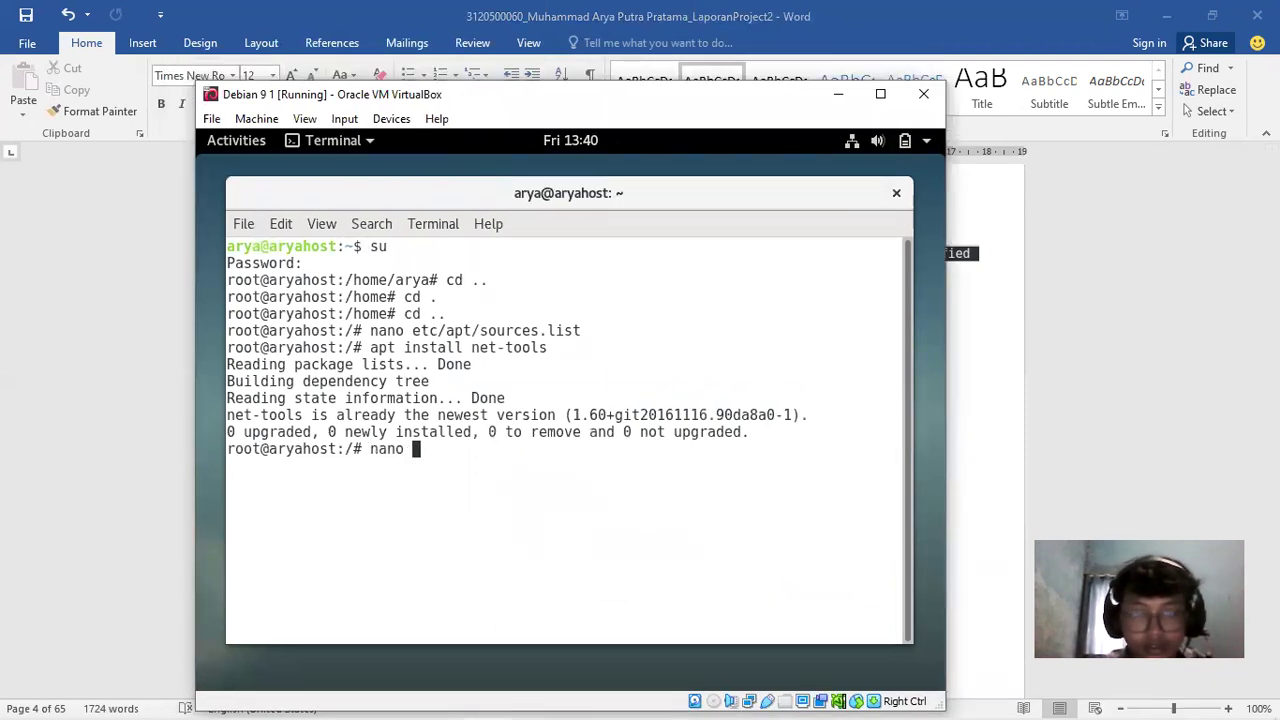
{"action": "type", "text": "/"}
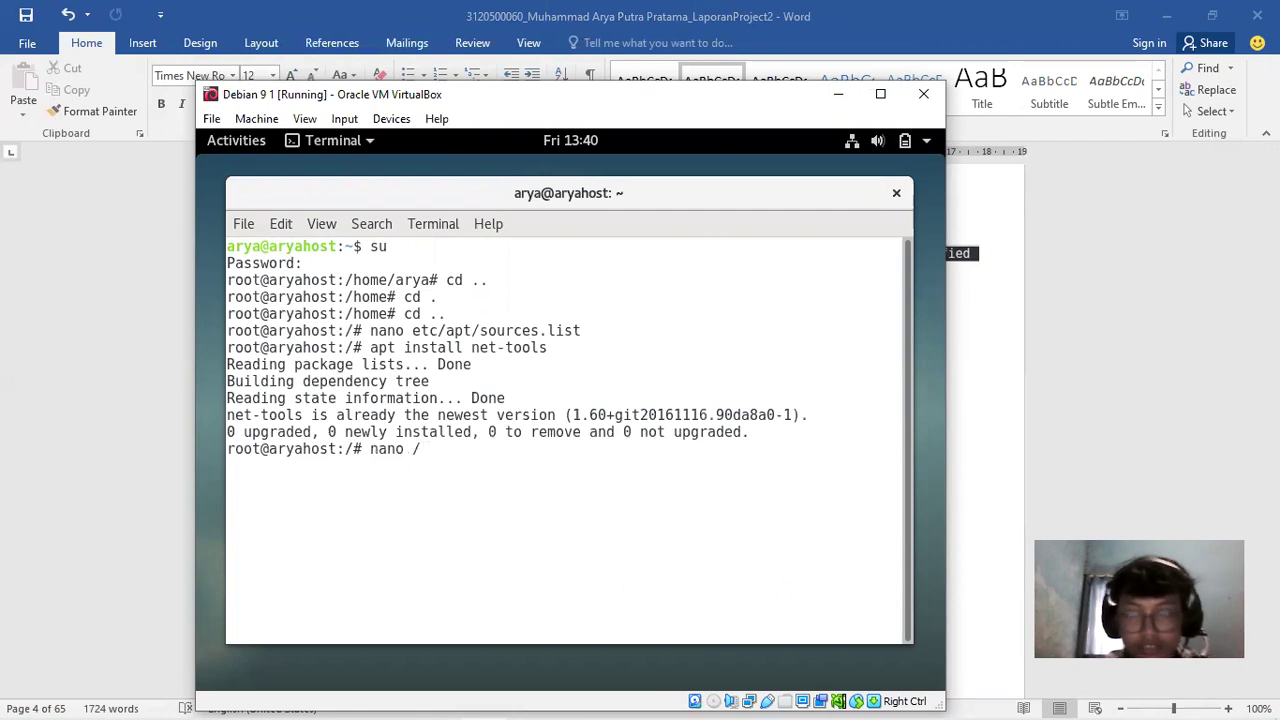
{"action": "type", "text": "etc/network/interfaces"}
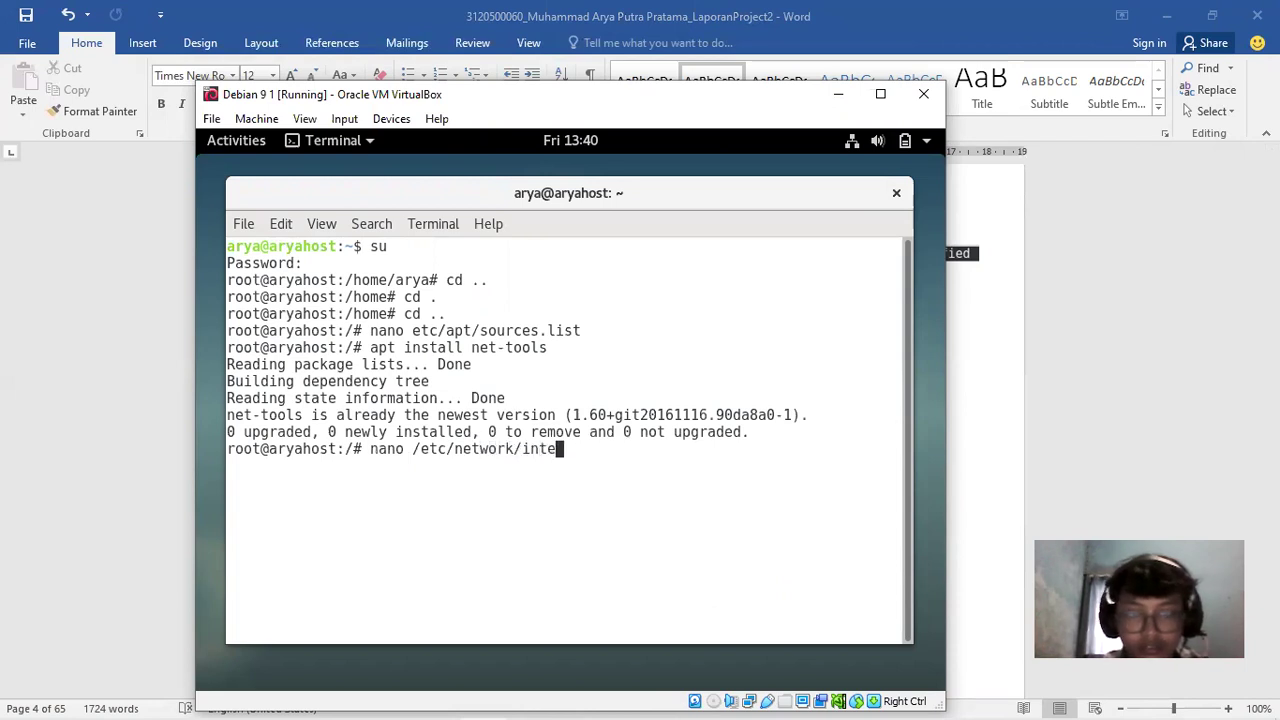
{"action": "key", "text": "Return"}
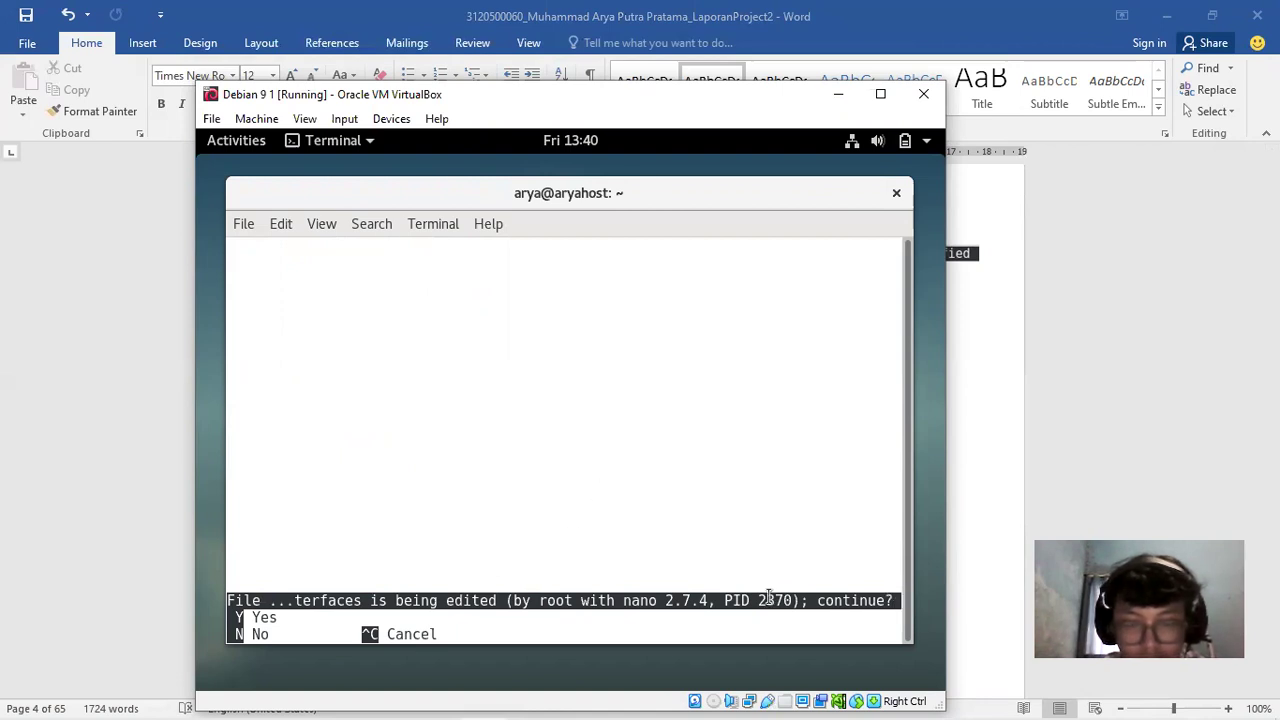
{"action": "key", "text": "n"}
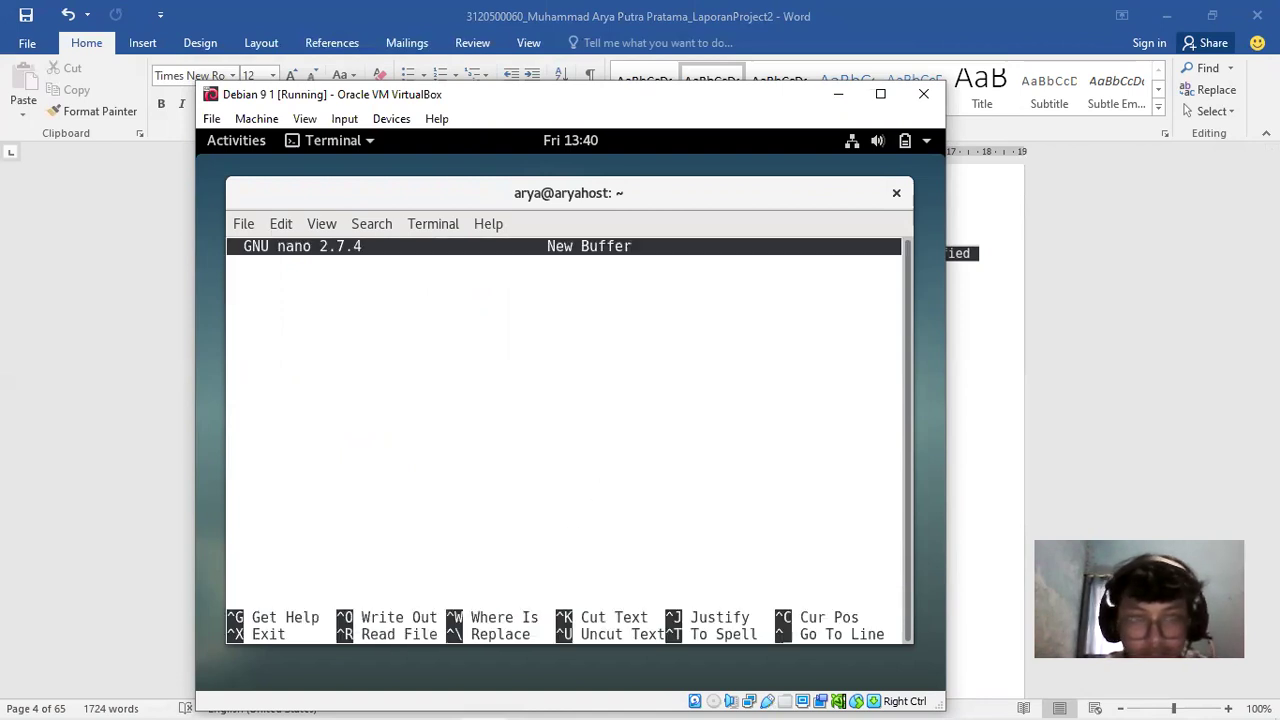
{"action": "key", "text": "ctrl+x"}
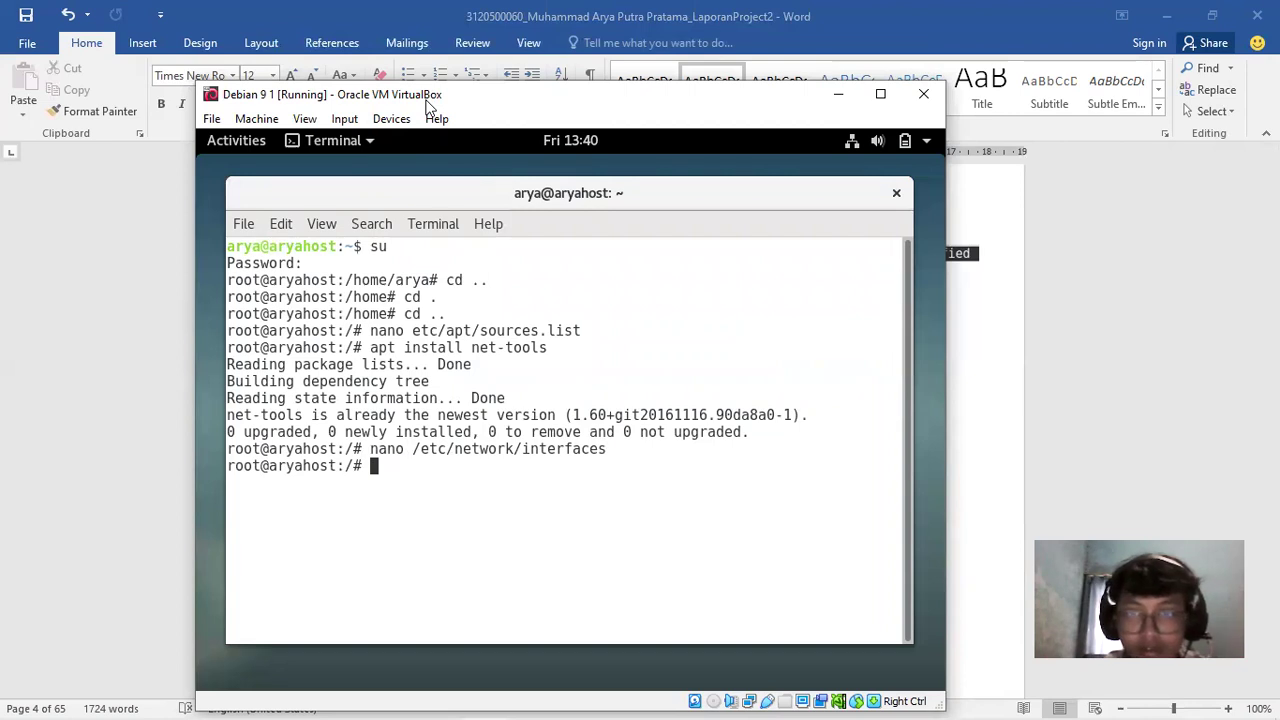
Reopen /etc/network/interfaces in nano from history, ignoring the lock warning
{"action": "left_click_drag", "start_coordinate": [428, 106], "coordinate": [490, 107]}
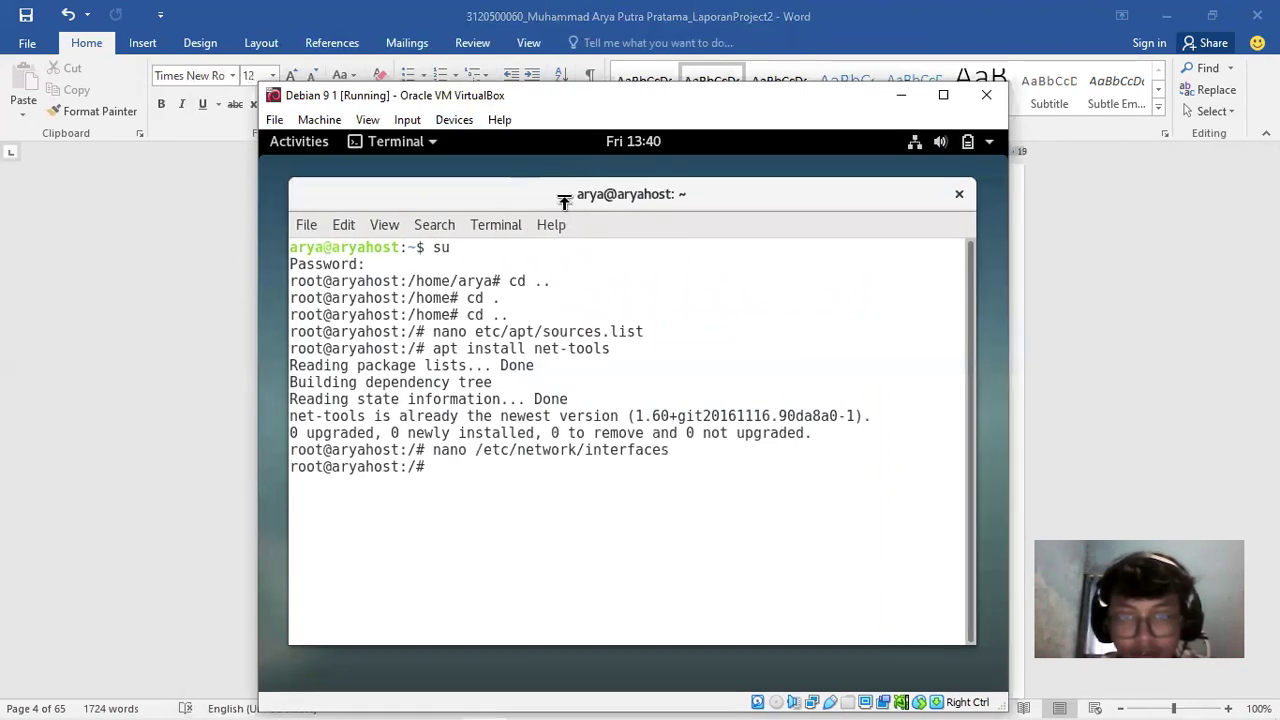
{"action": "key", "text": "Up"}
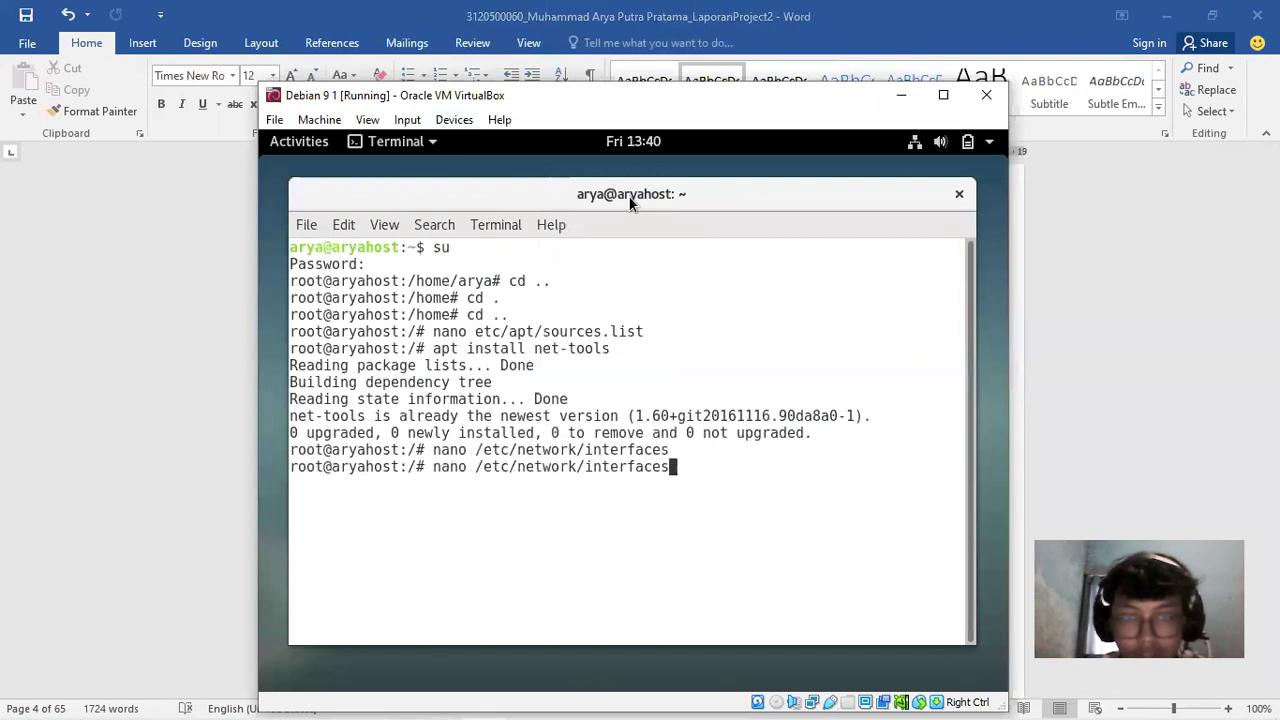
{"action": "key", "text": "Return"}
{"action": "key", "text": "y"}
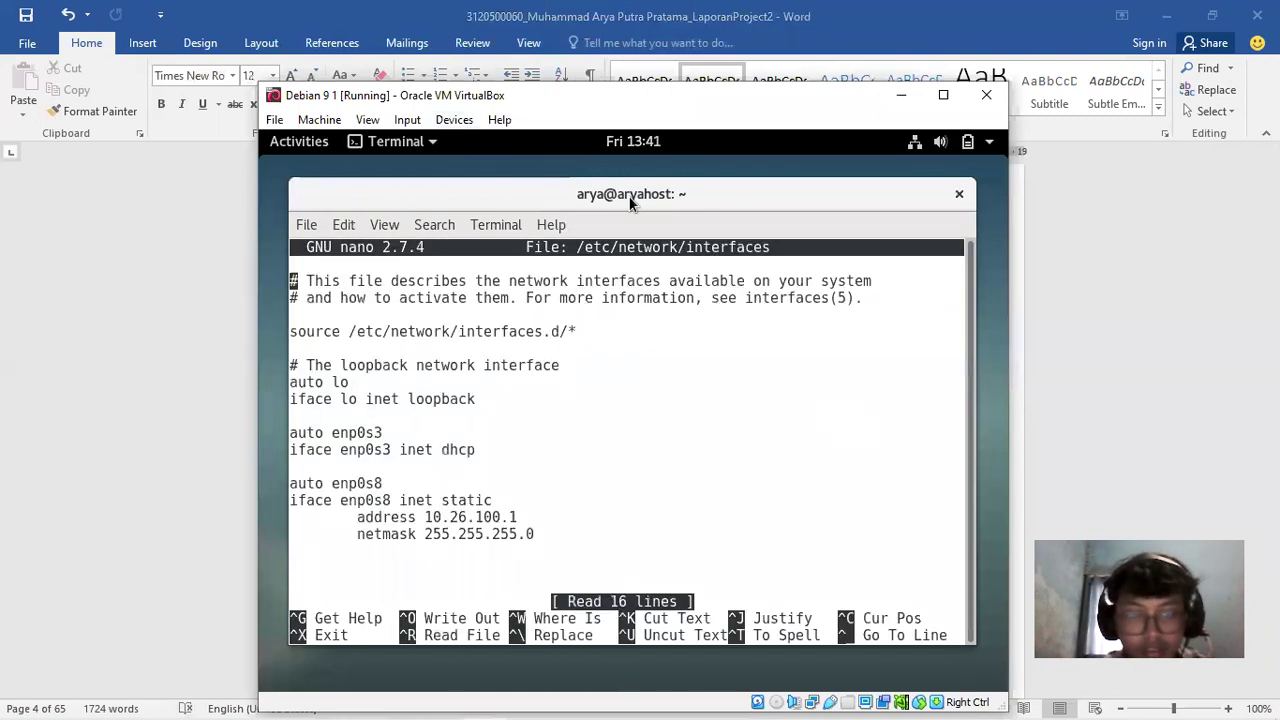
{"action": "key", "text": "Down"}
{"action": "key", "text": "Down"}
{"action": "key", "text": "Down"}
{"action": "key", "text": "Down"}
{"action": "key", "text": "Down"}
{"action": "key", "text": "Down"}
{"action": "key", "text": "Down"}
{"action": "key", "text": "Down"}
{"action": "key", "text": "Down"}
{"action": "key", "text": "Down"}
{"action": "key", "text": "Down"}
{"action": "key", "text": "Down"}
{"action": "key", "text": "Down"}
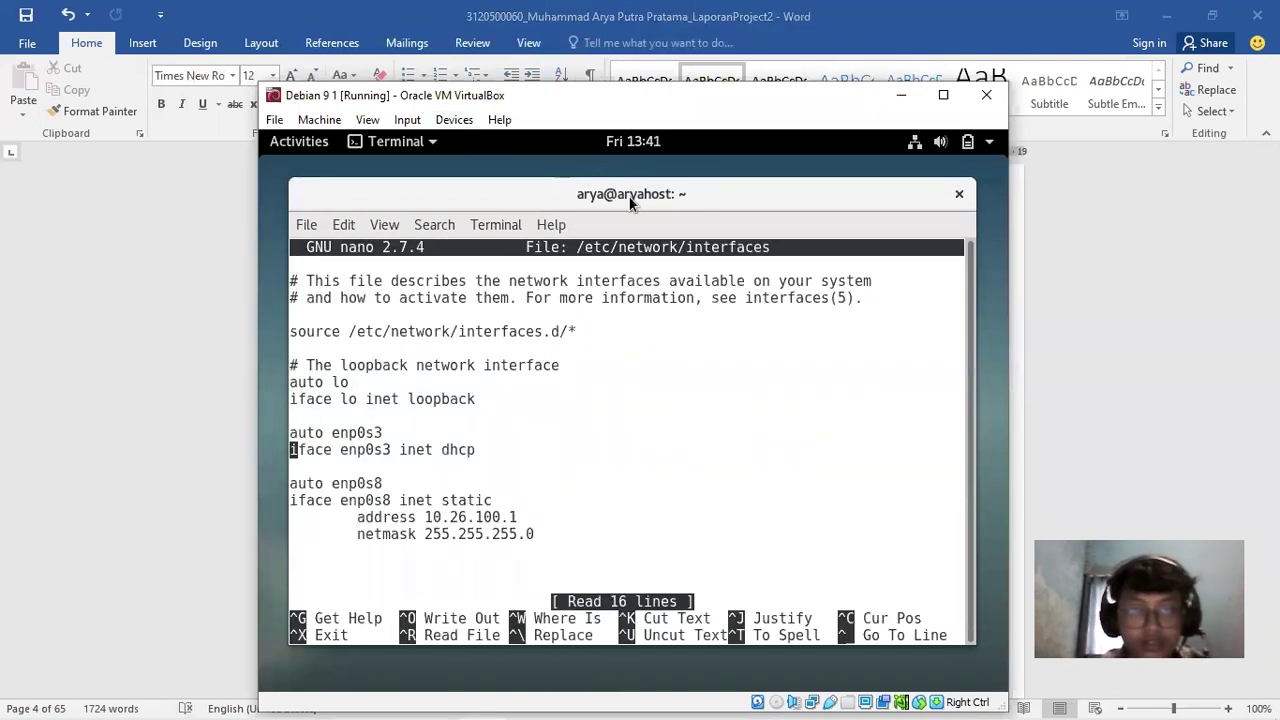
{"action": "key", "text": "Up"}
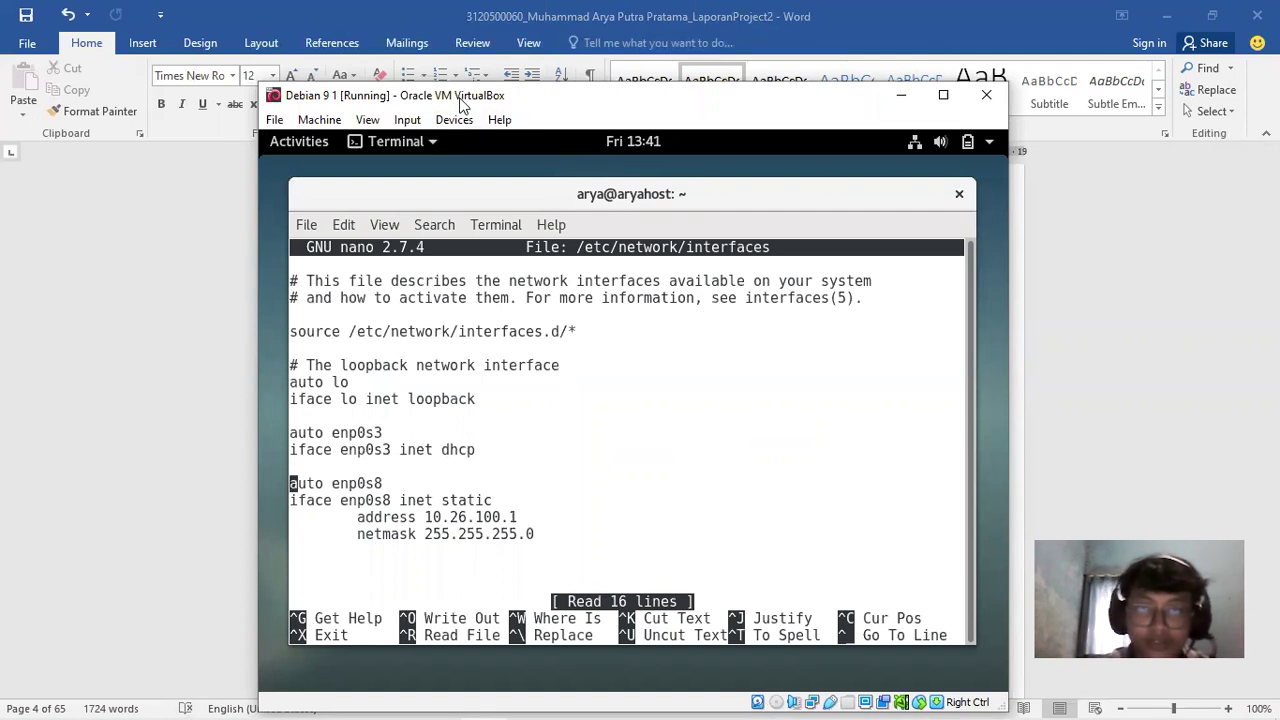
Review the loopback and enp0s3 interface lines beside the Word report
{"action": "left_click_drag", "start_coordinate": [466, 104], "coordinate": [779, 100]}
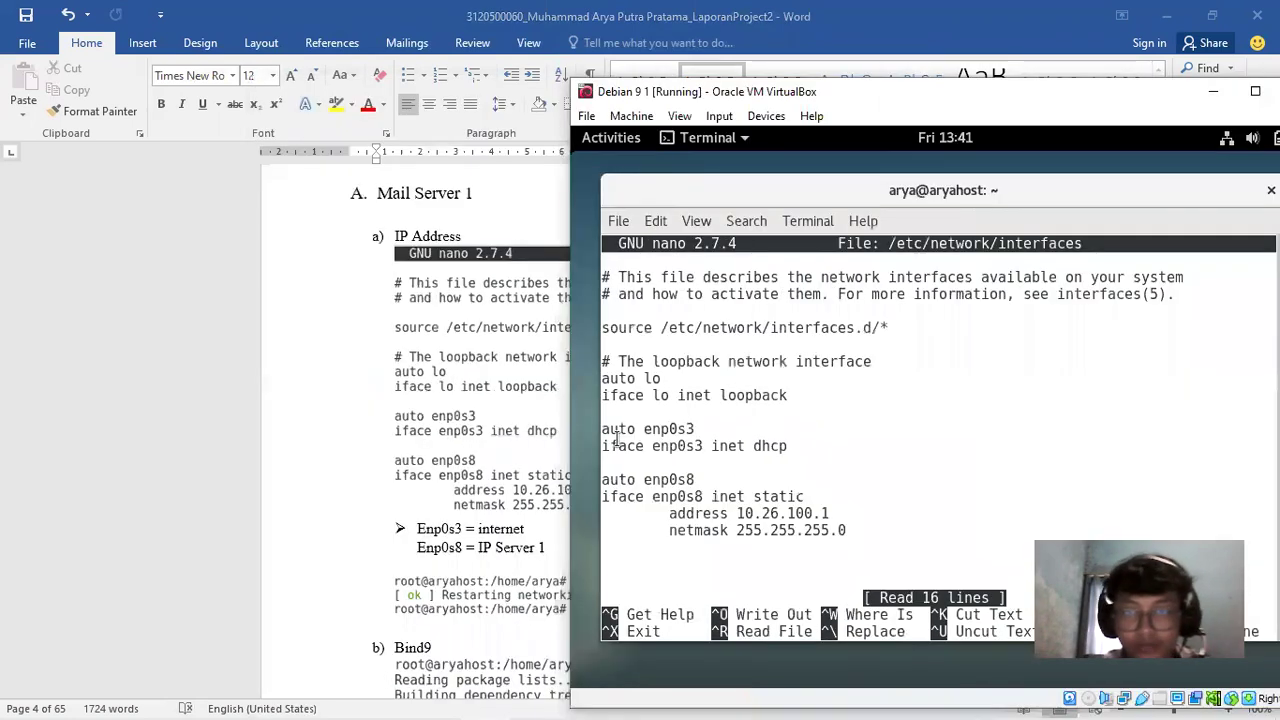
{"action": "left_click_drag", "start_coordinate": [602, 428], "coordinate": [717, 465]}
{"action": "left_click_drag", "start_coordinate": [610, 384], "coordinate": [752, 446]}
{"action": "left_click", "coordinate": [752, 446]}
{"action": "left_click_drag", "start_coordinate": [632, 380], "coordinate": [603, 381]}
{"action": "left_click", "coordinate": [766, 400]}
{"action": "left_click_drag", "start_coordinate": [801, 400], "coordinate": [593, 385]}
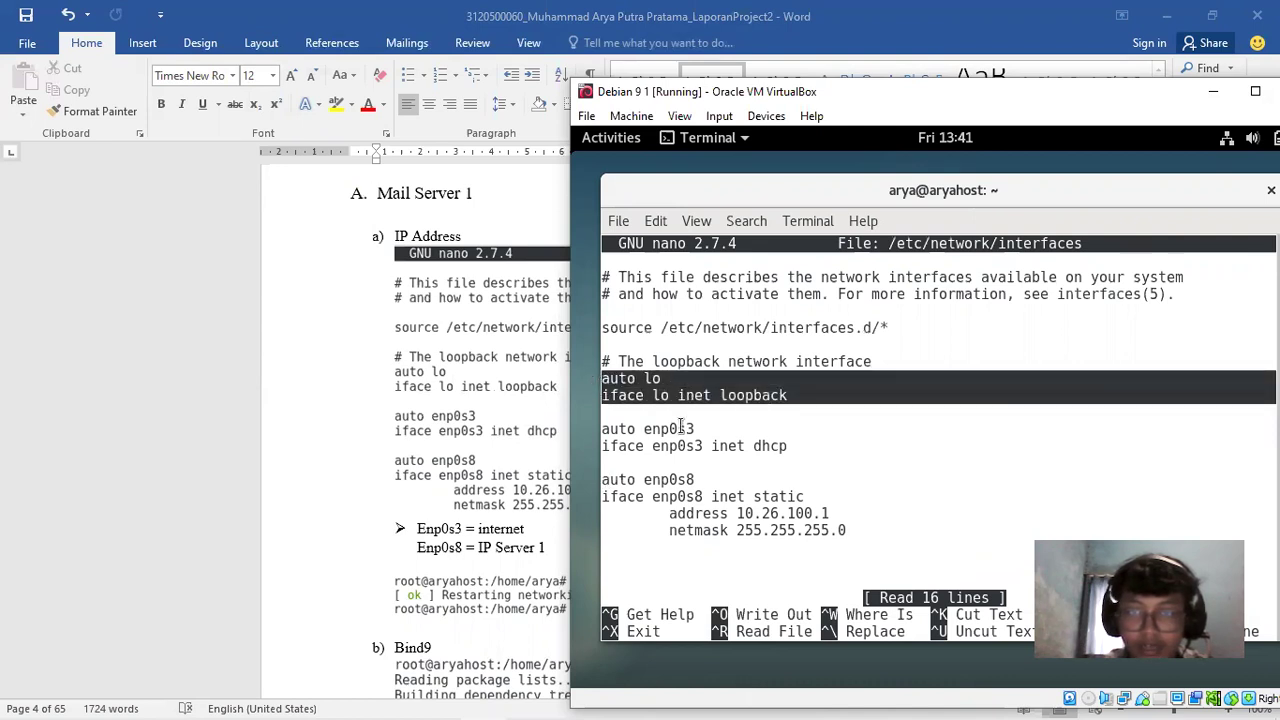
{"action": "left_click", "coordinate": [685, 428]}
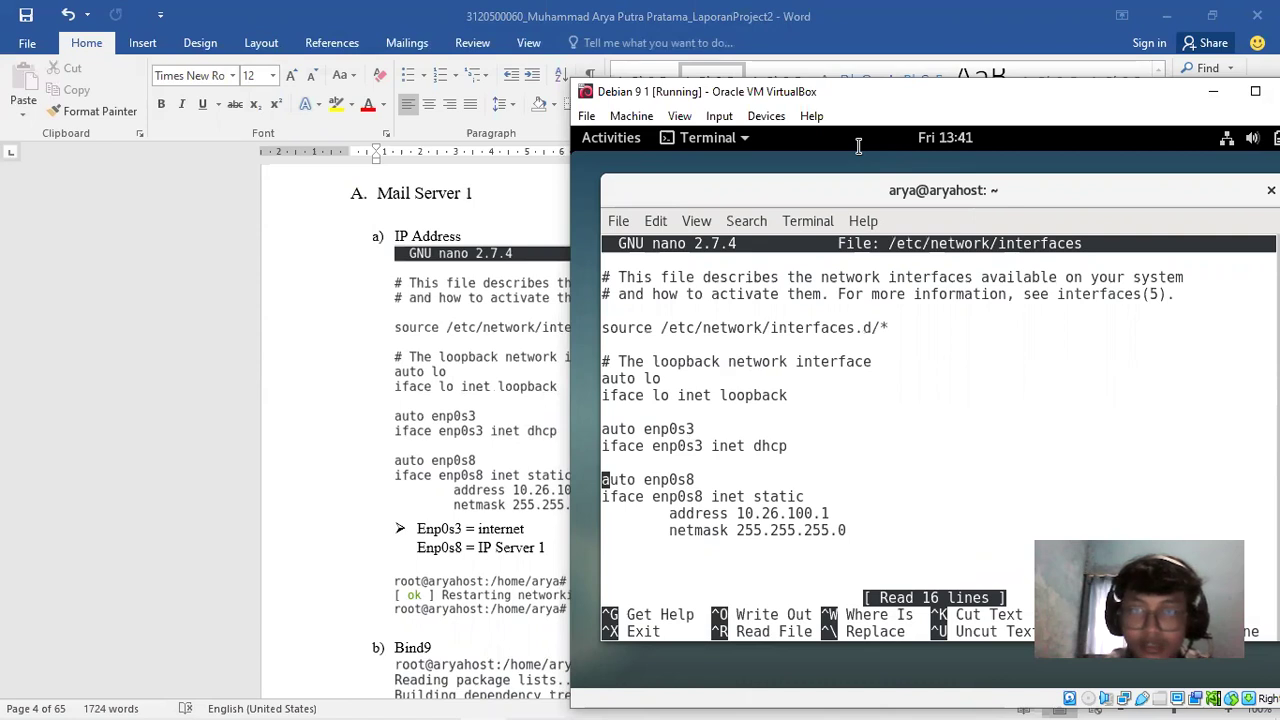
{"action": "left_click_drag", "start_coordinate": [858, 91], "coordinate": [633, 62]}
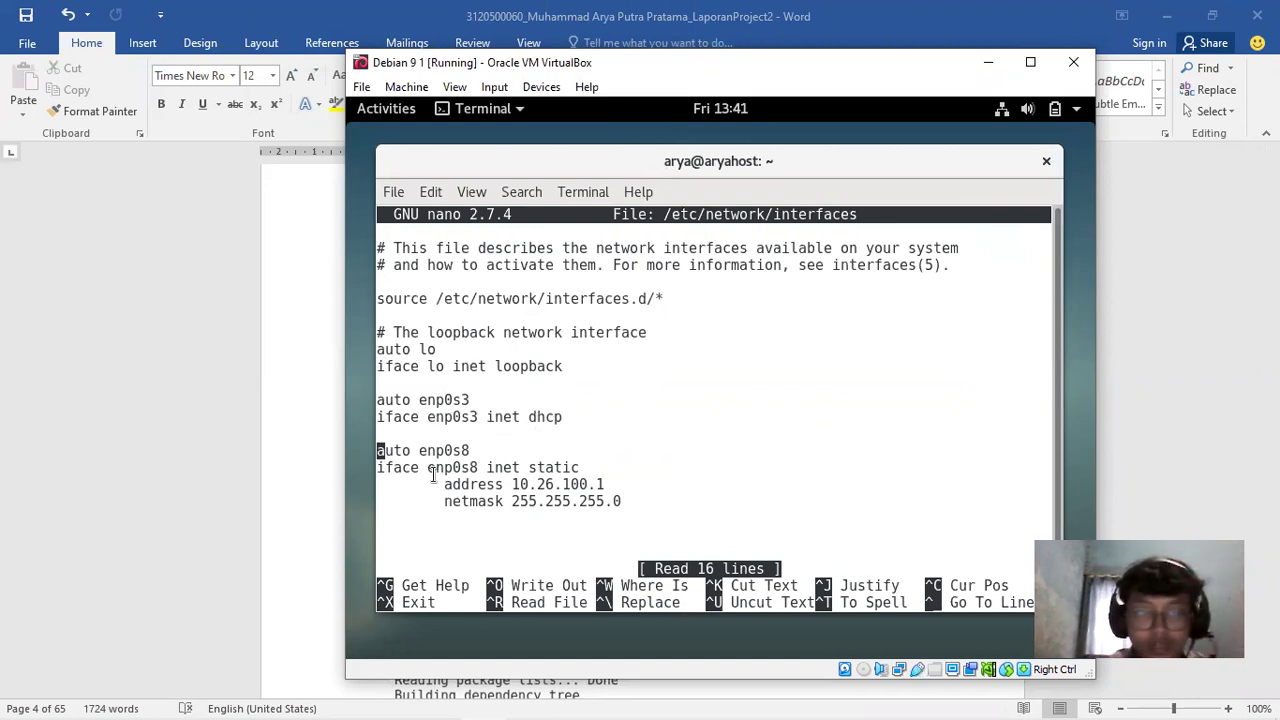
Check enp0s8's static address 10.26.100.1 and netmask 255.255.255.0
{"action": "left_click_drag", "start_coordinate": [421, 442], "coordinate": [519, 467]}
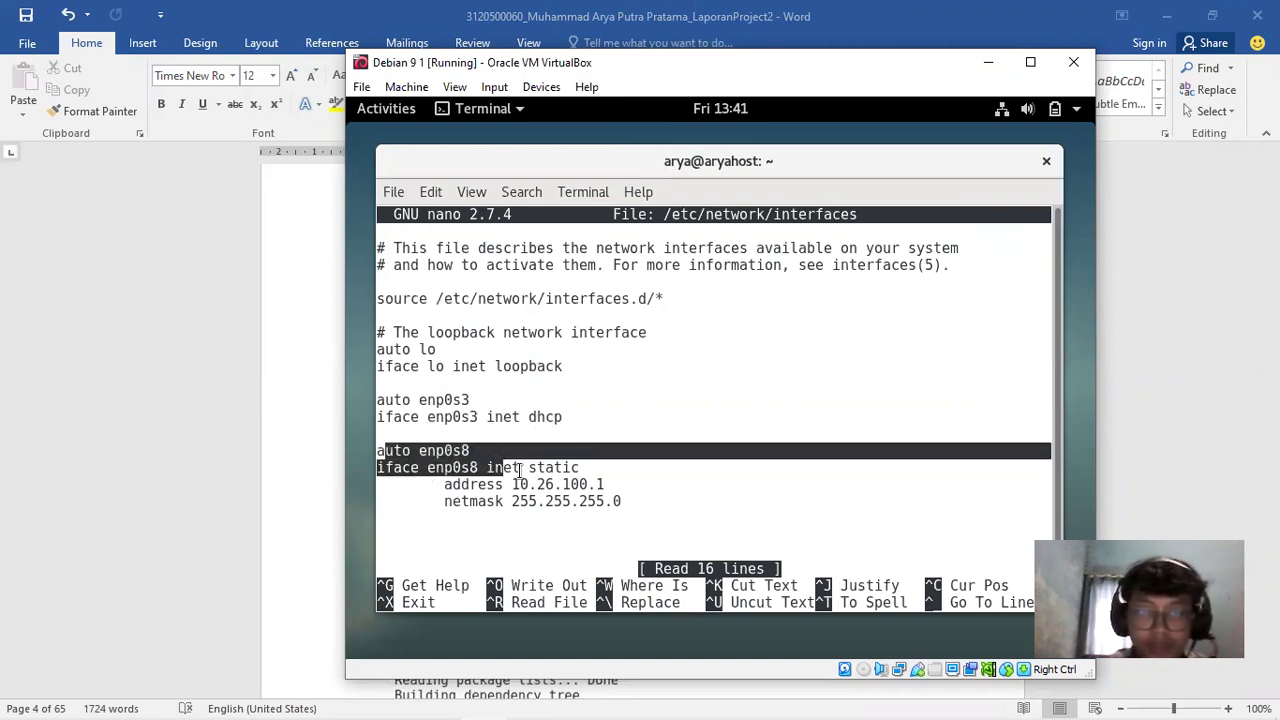
{"action": "left_click", "coordinate": [519, 467]}
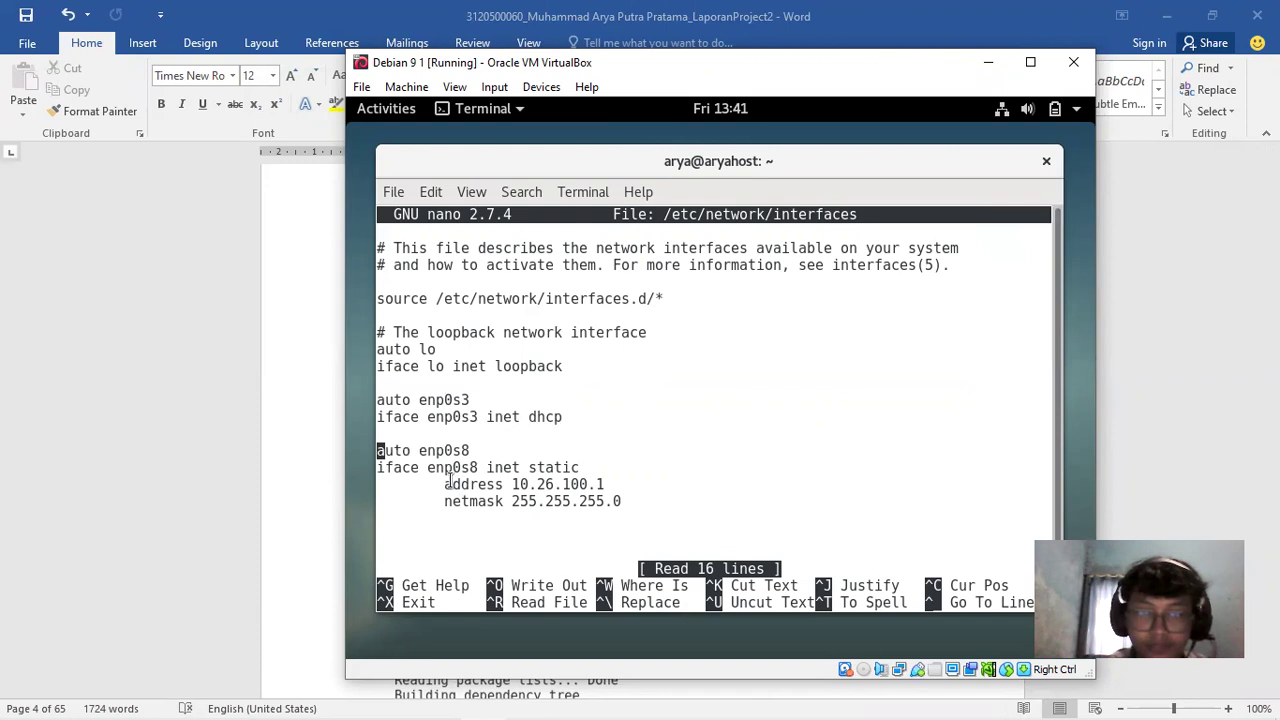
{"action": "left_click_drag", "start_coordinate": [451, 481], "coordinate": [650, 489]}
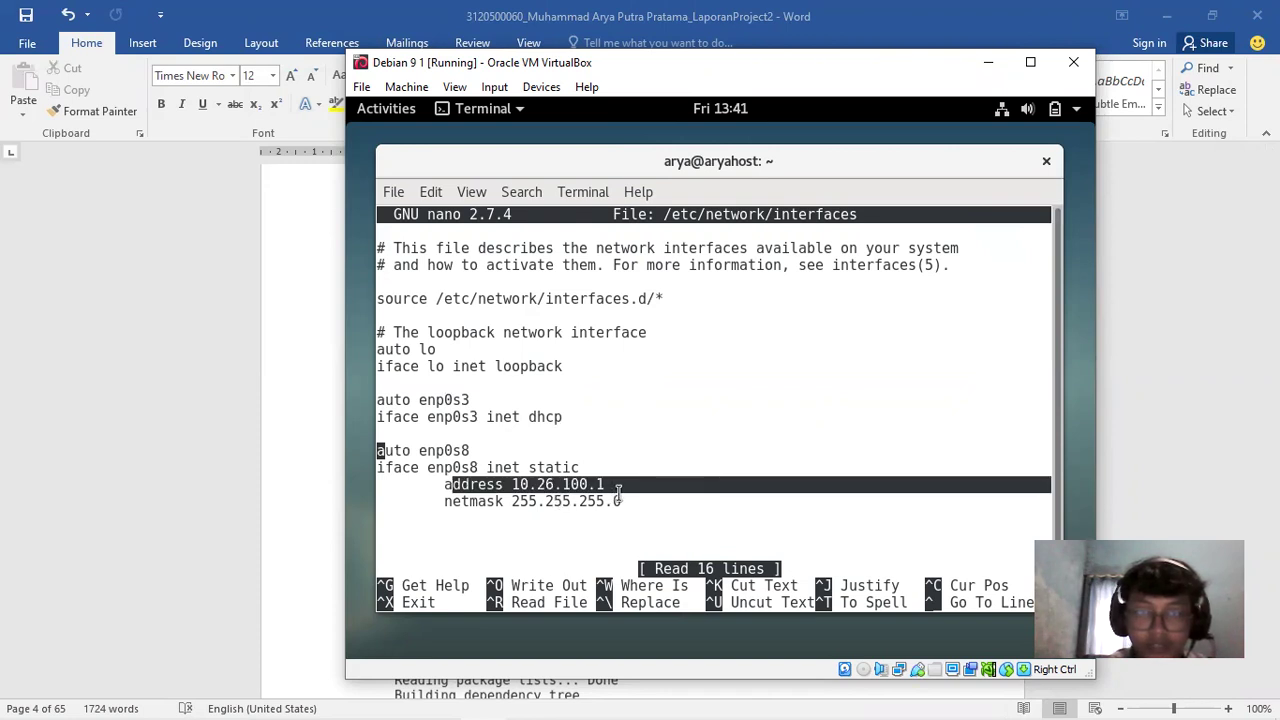
{"action": "left_click", "coordinate": [494, 506]}
{"action": "left_click_drag", "start_coordinate": [452, 503], "coordinate": [635, 505]}
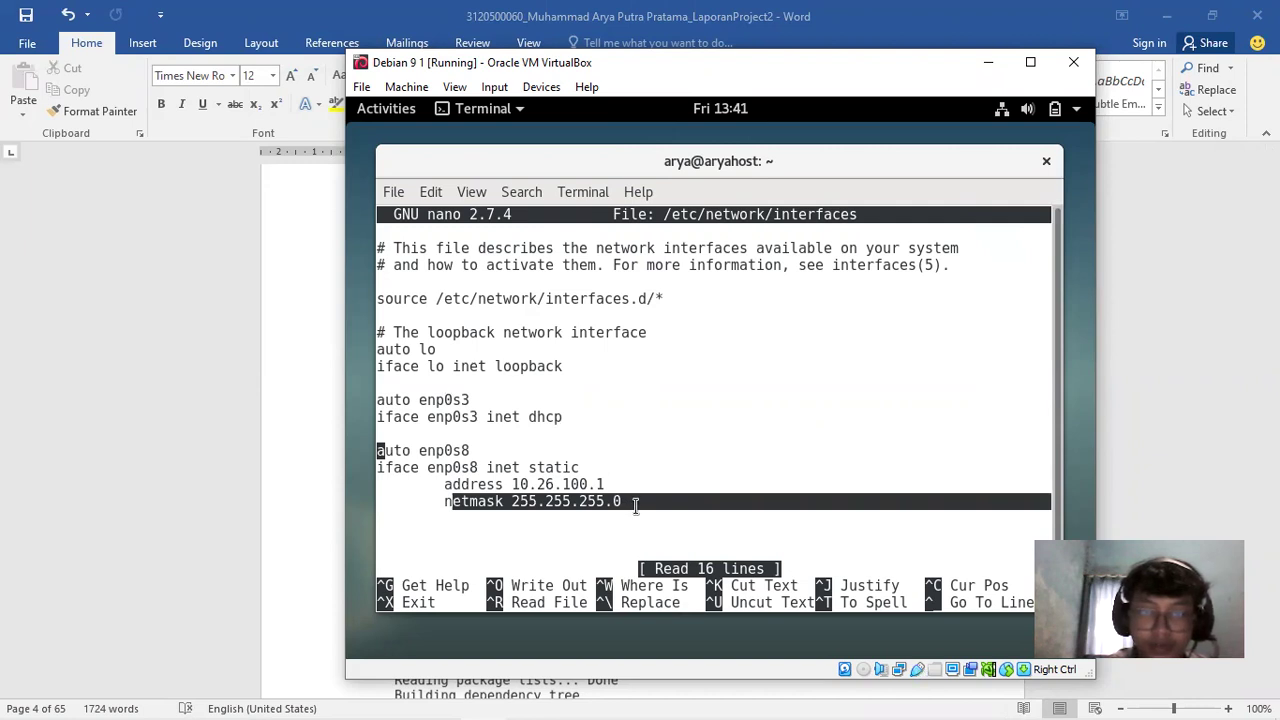
{"action": "left_click", "coordinate": [636, 505]}
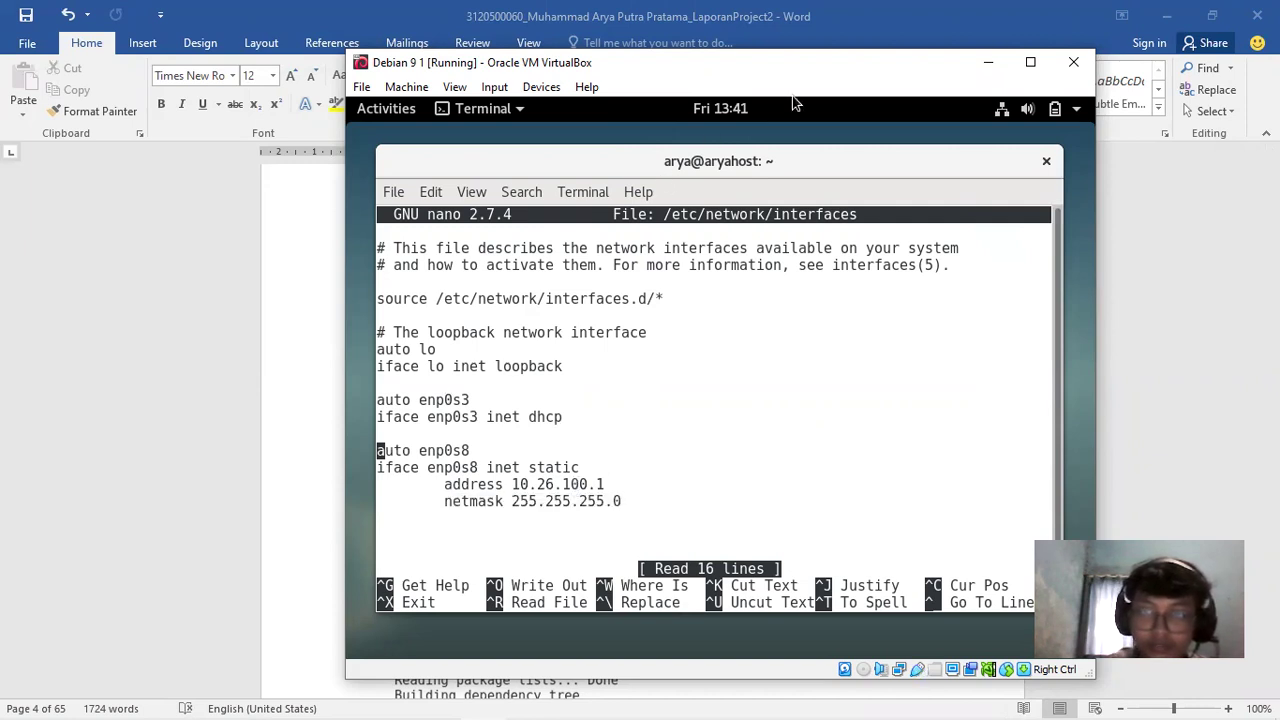
Exit the interfaces file unchanged with Ctrl+X and switch to the Word report
{"action": "left_click_drag", "start_coordinate": [790, 62], "coordinate": [907, 49]}
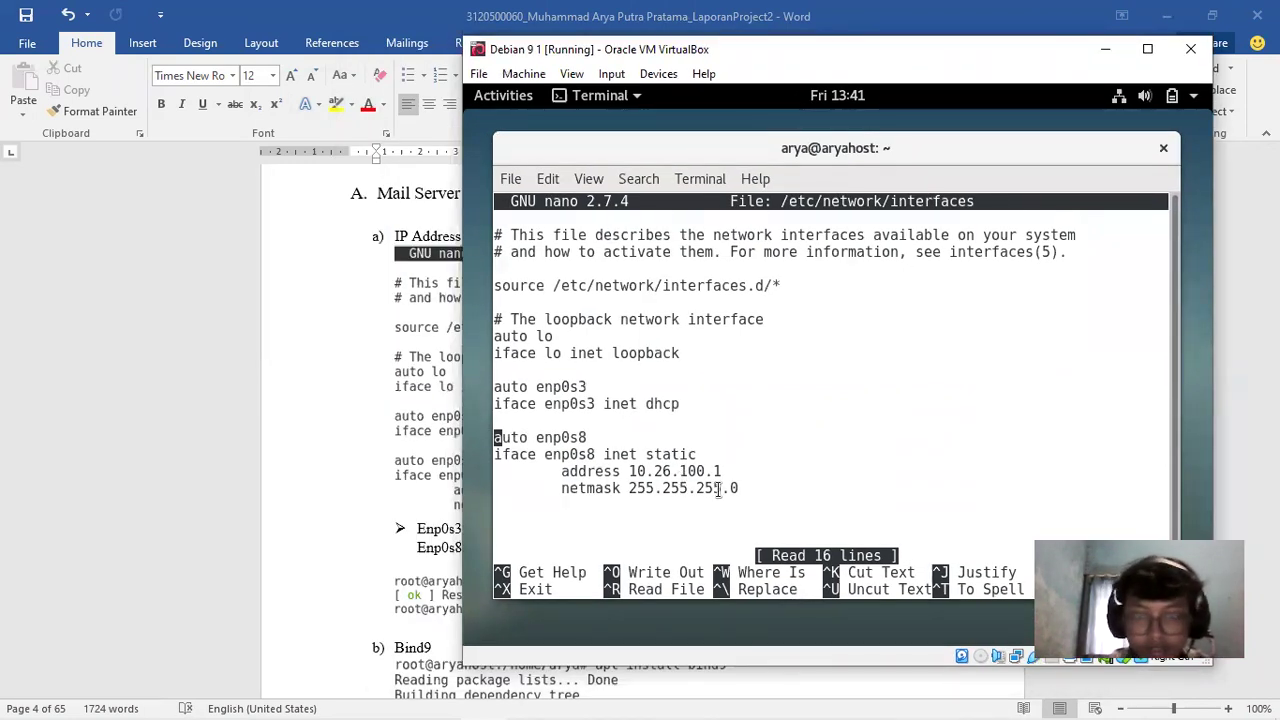
{"action": "key", "text": "ctrl+x"}
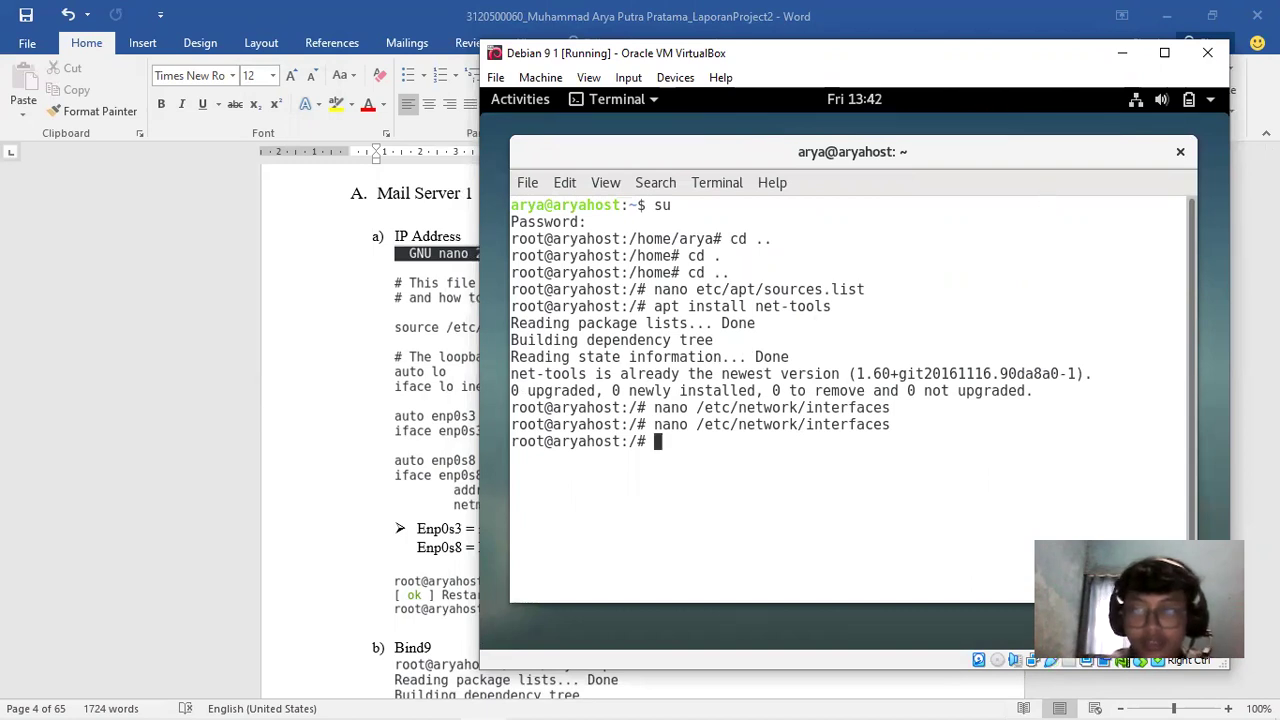
{"action": "key", "text": "alt+Tab"}
Scroll the Word report to section b) Bind9, then bring the Debian terminal back
{"action": "left_click_drag", "start_coordinate": [1271, 184], "coordinate": [1271, 190]}
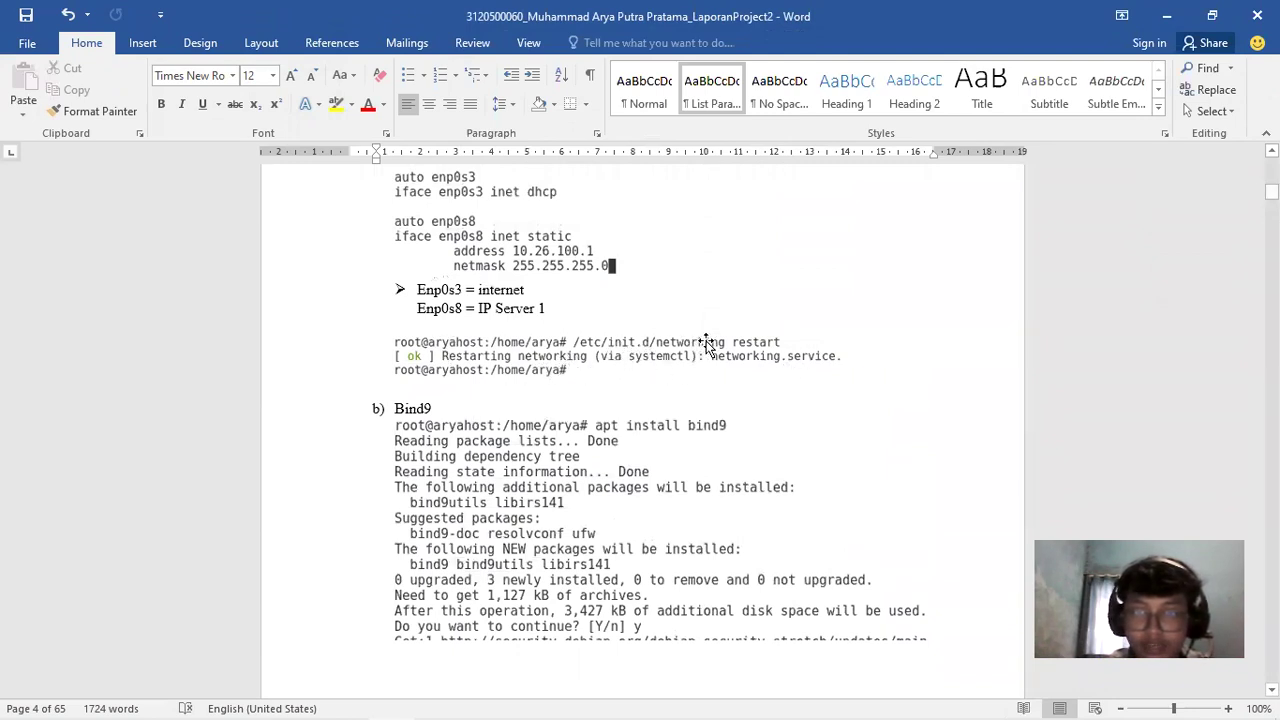
{"action": "scroll", "coordinate": [640, 430], "scroll_direction": "down", "scroll_amount": 3}
{"action": "scroll", "coordinate": [640, 430], "scroll_direction": "up", "scroll_amount": 5}
{"action": "scroll", "coordinate": [640, 430], "scroll_direction": "down", "scroll_amount": 5}
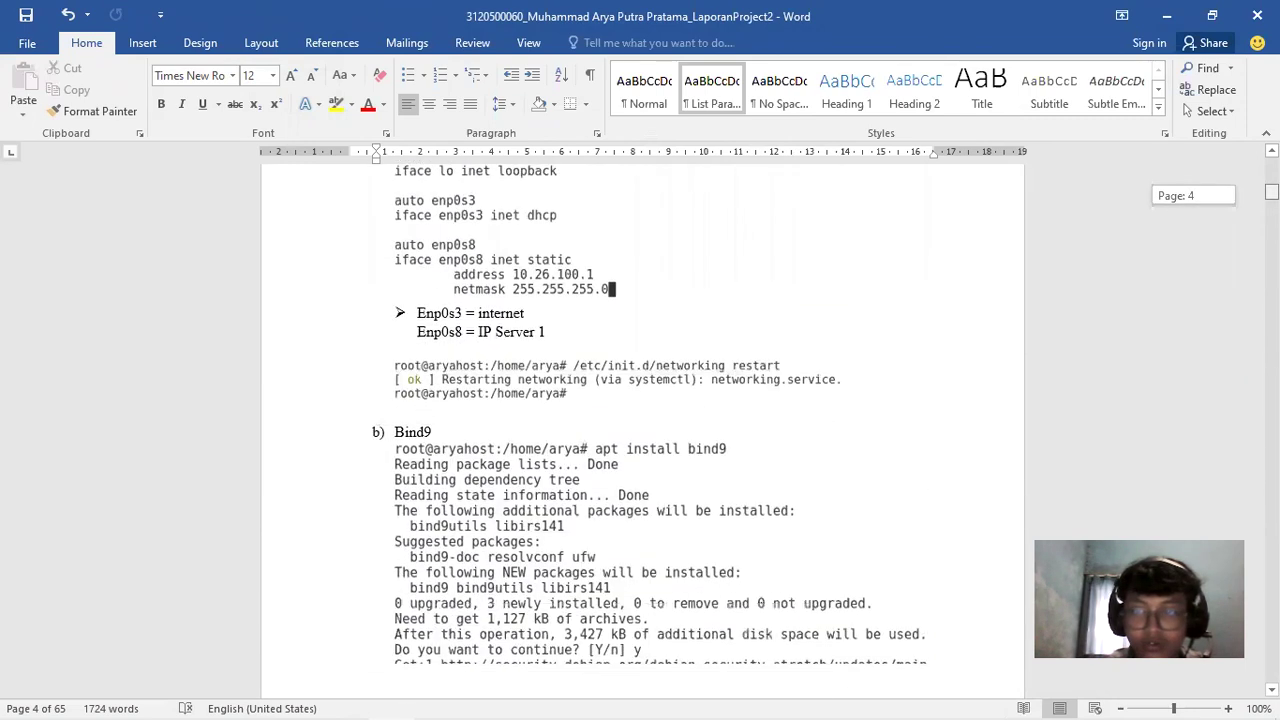
{"action": "scroll", "coordinate": [640, 430], "scroll_direction": "up", "scroll_amount": 5}
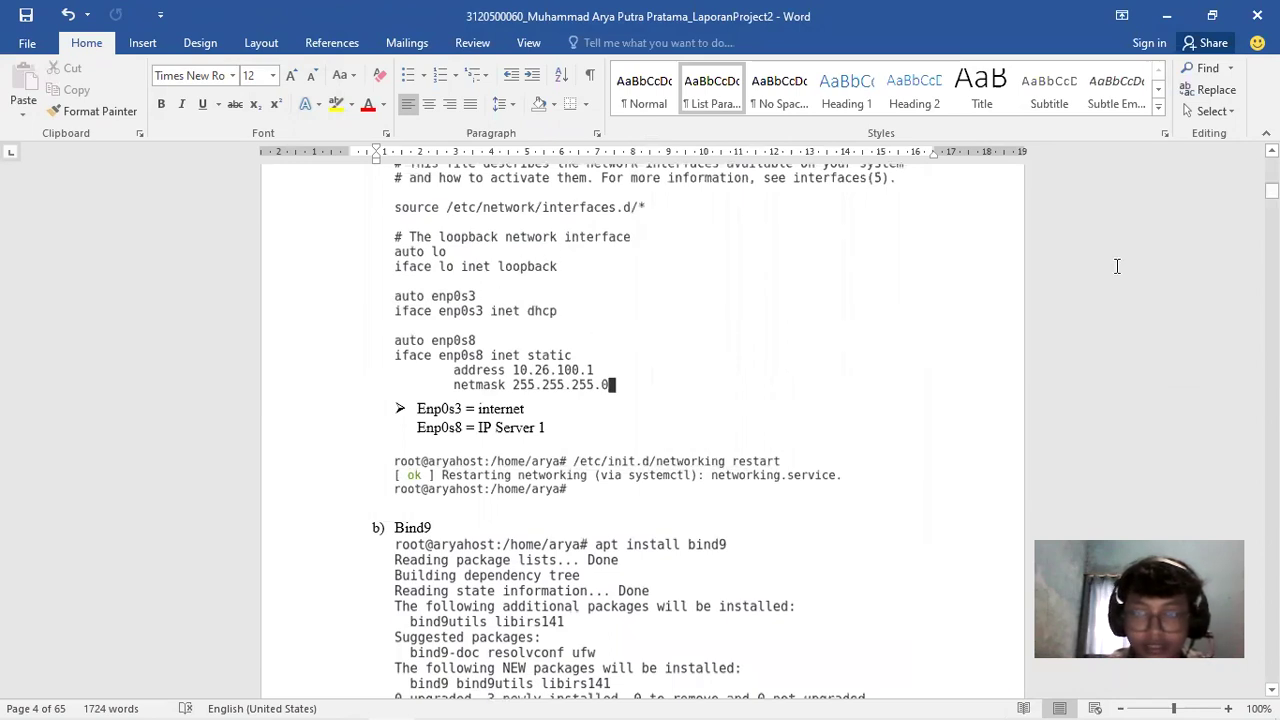
{"action": "scroll", "coordinate": [640, 430], "scroll_direction": "down", "scroll_amount": 6}
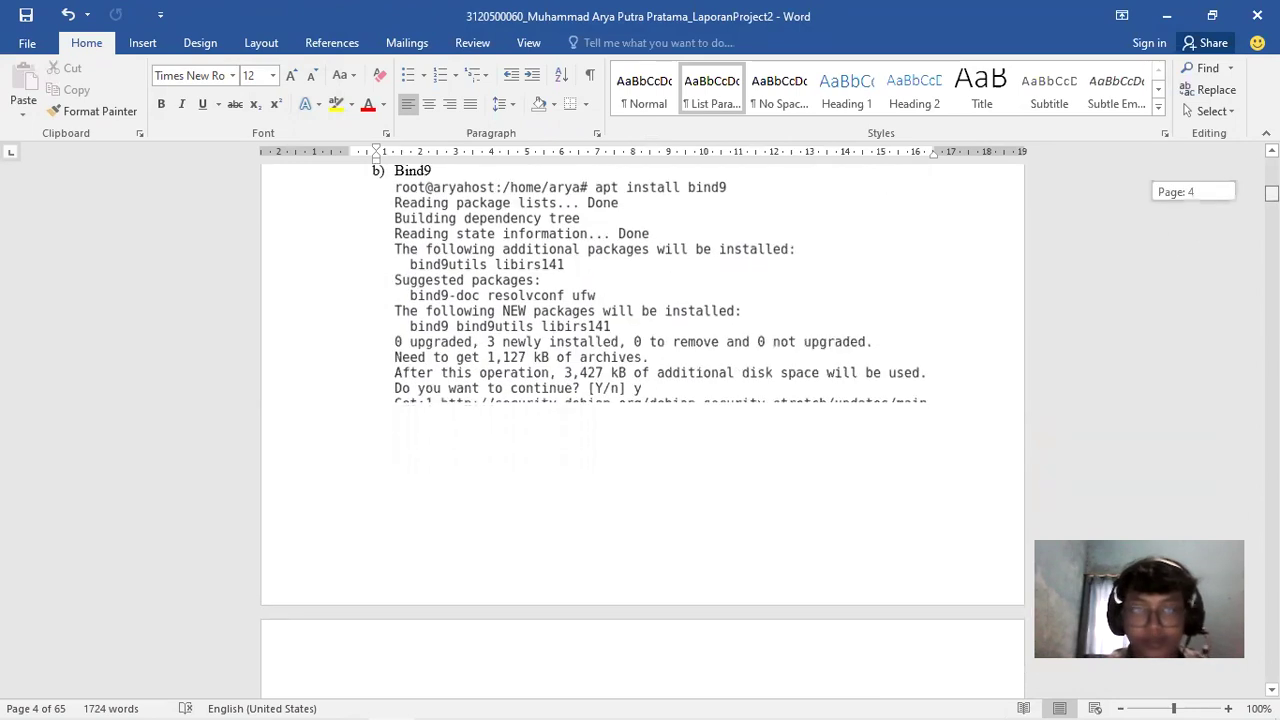
{"action": "scroll", "coordinate": [640, 400], "scroll_direction": "up", "scroll_amount": 2}
{"action": "scroll", "coordinate": [640, 400], "scroll_direction": "down", "scroll_amount": 2}
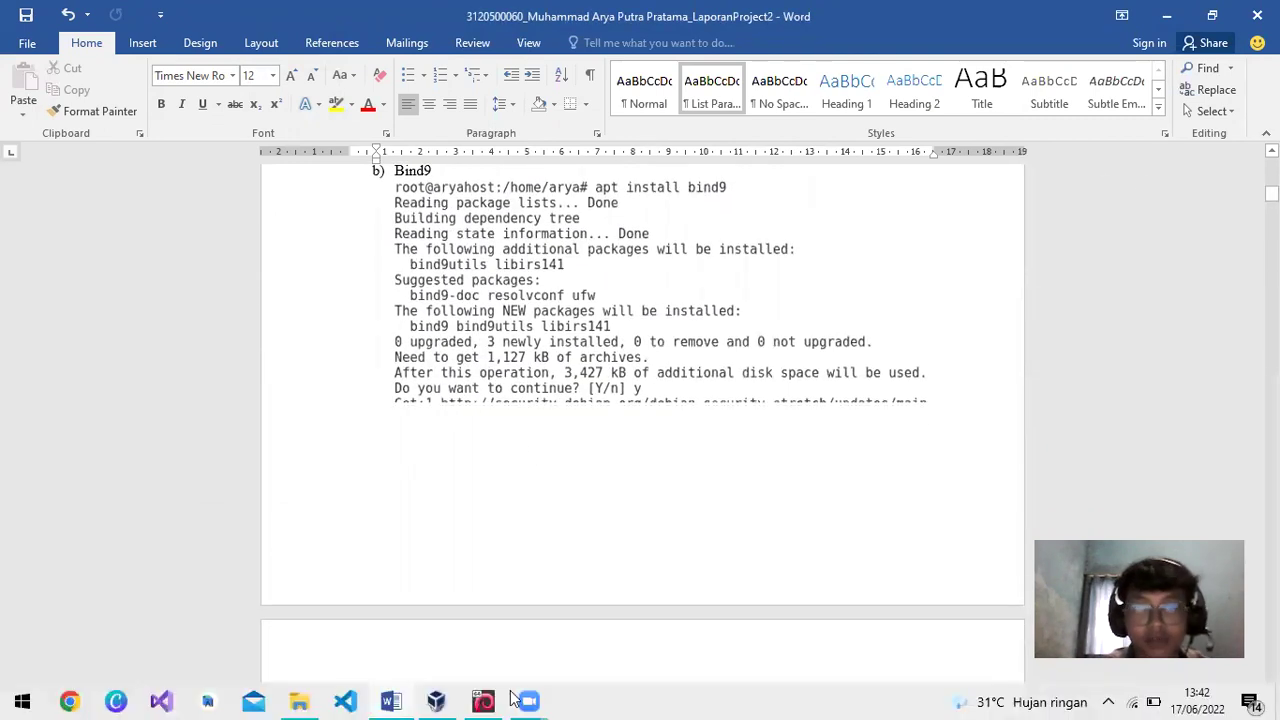
{"action": "left_click", "coordinate": [484, 701]}
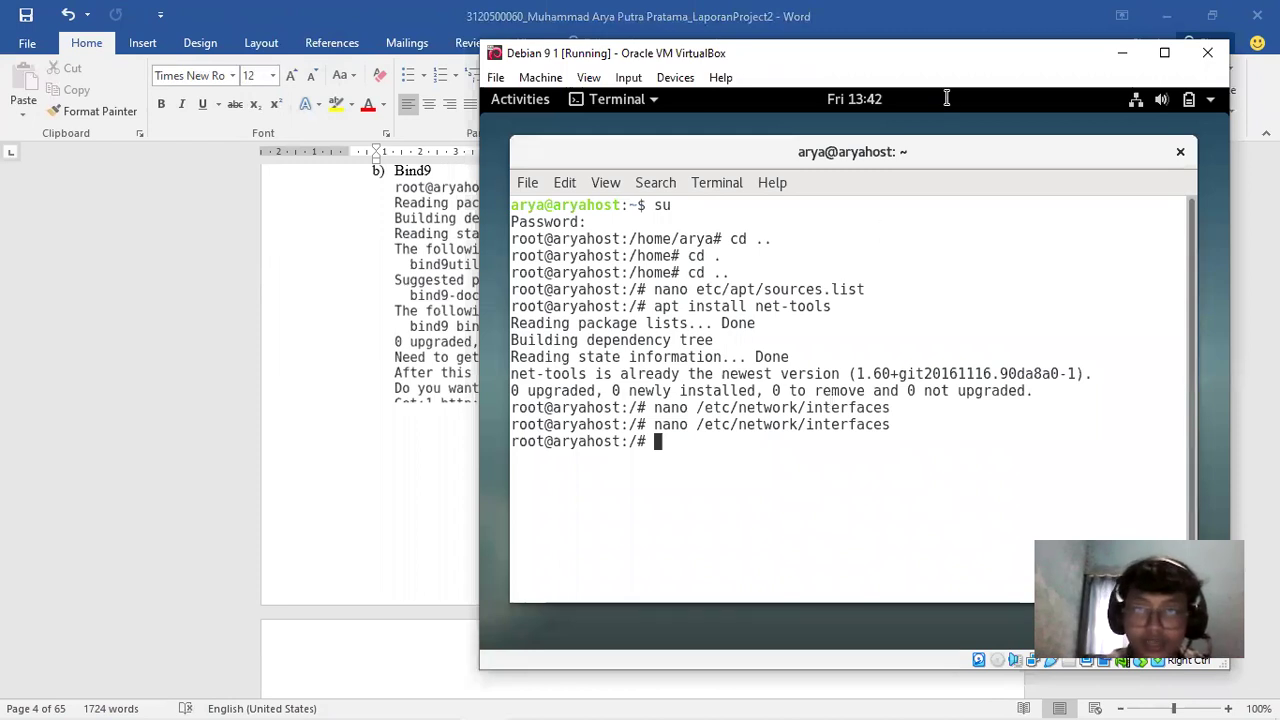
Run apt install bind9; it reports 1:9.10.3.dfsg.P4-12.3+deb9u12 already the newest version
{"action": "type", "text": "apt"}
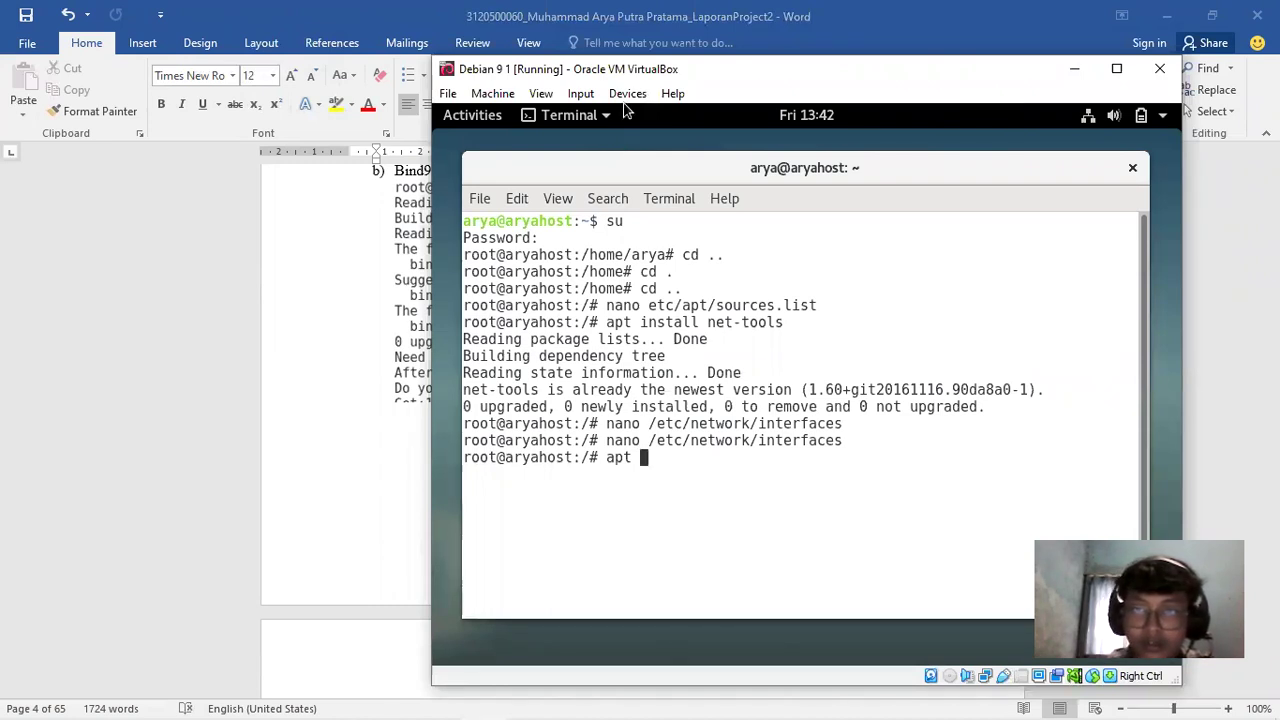
{"action": "type", "text": "install bind9"}
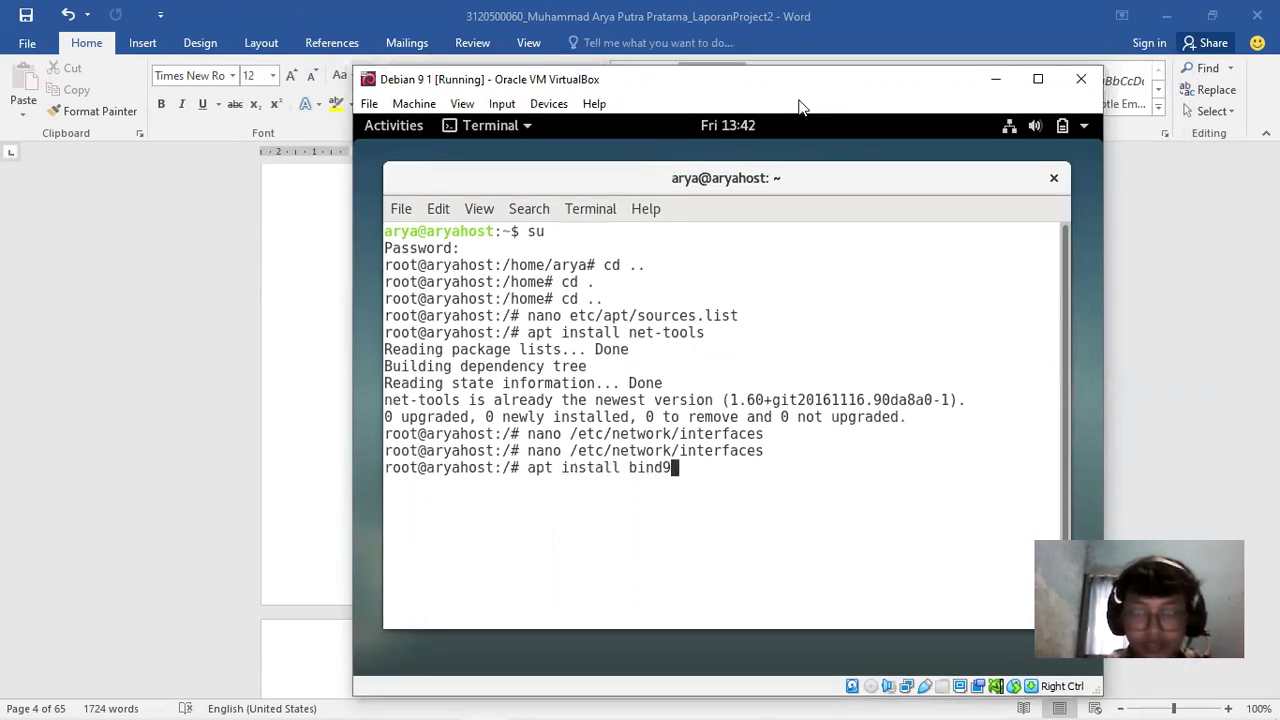
{"action": "key", "text": "Return"}
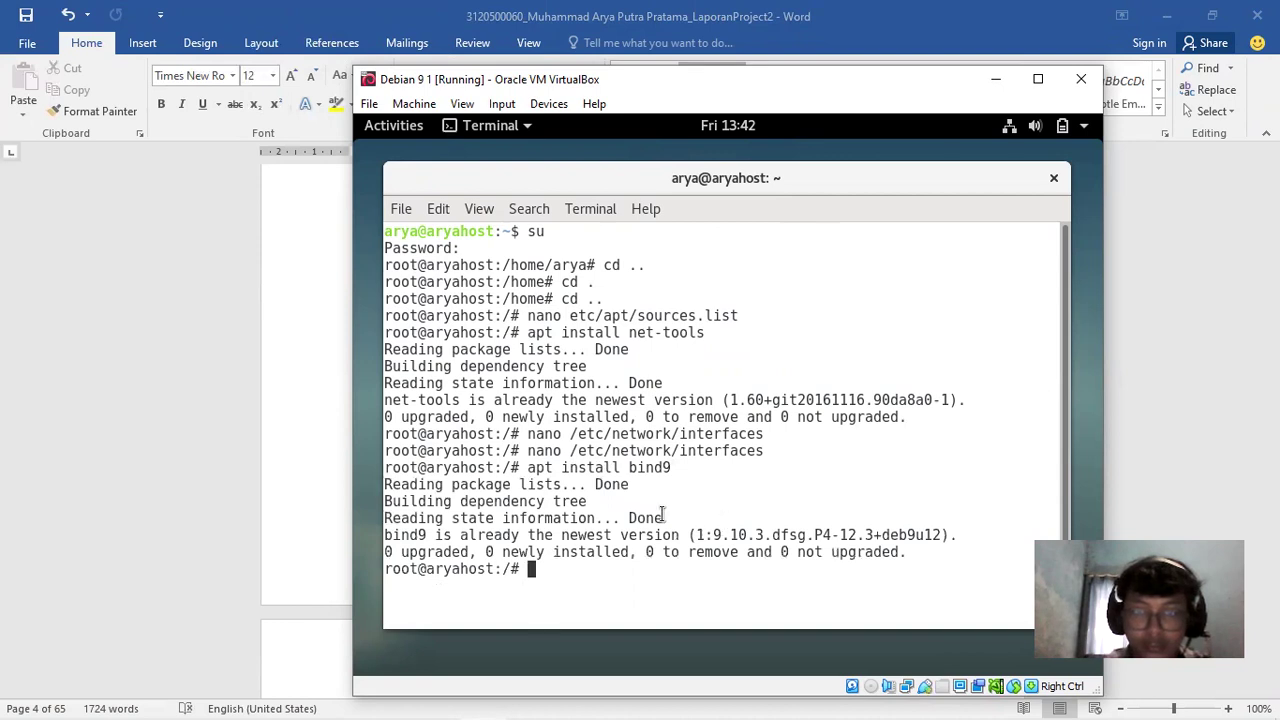
Check the Word report's next step, then return to the Debian VM
{"action": "key", "text": "alt+Tab"}
{"action": "left_click_drag", "start_coordinate": [1271, 193], "coordinate": [1271, 197]}
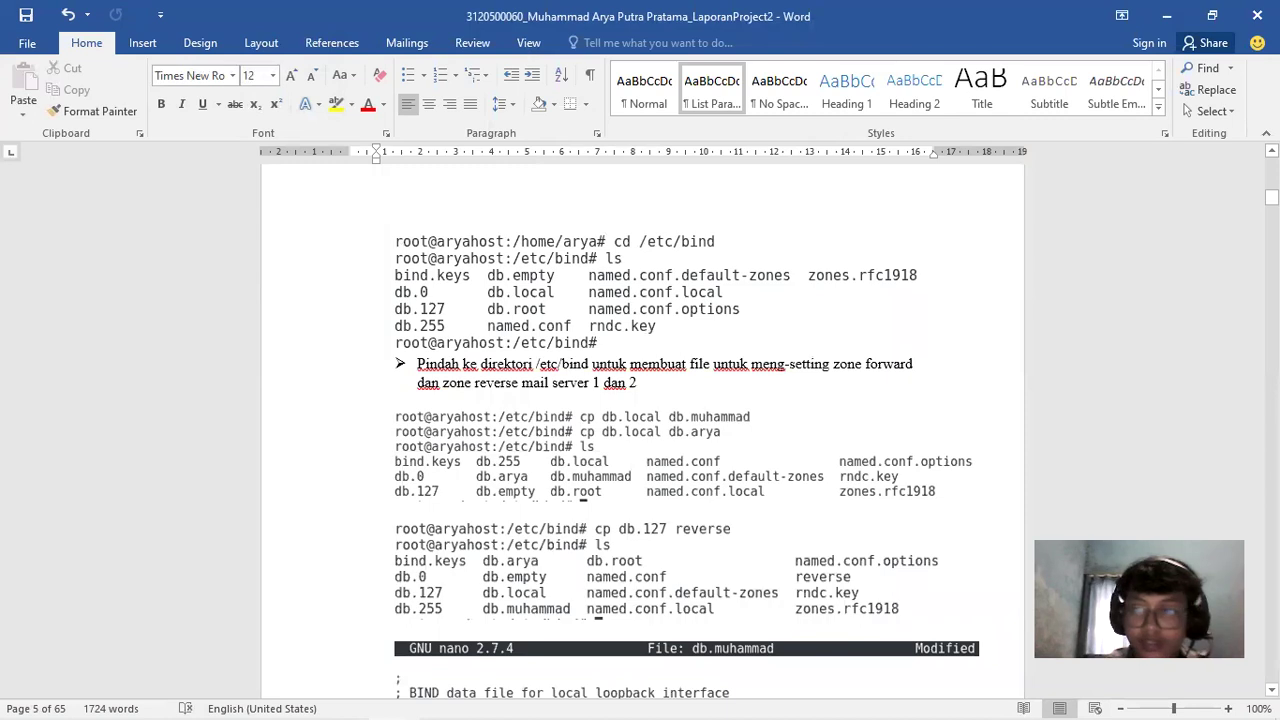
{"action": "mouse_move", "coordinate": [486, 700]}
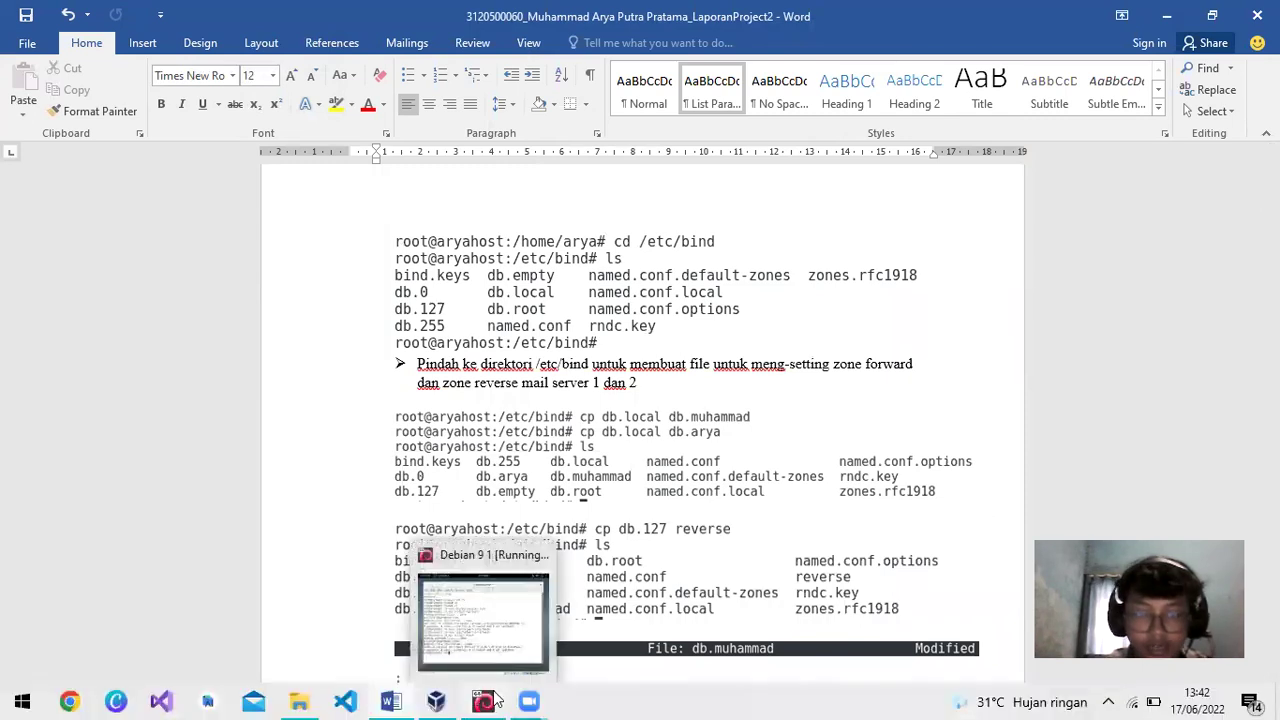
{"action": "left_click", "coordinate": [508, 664]}
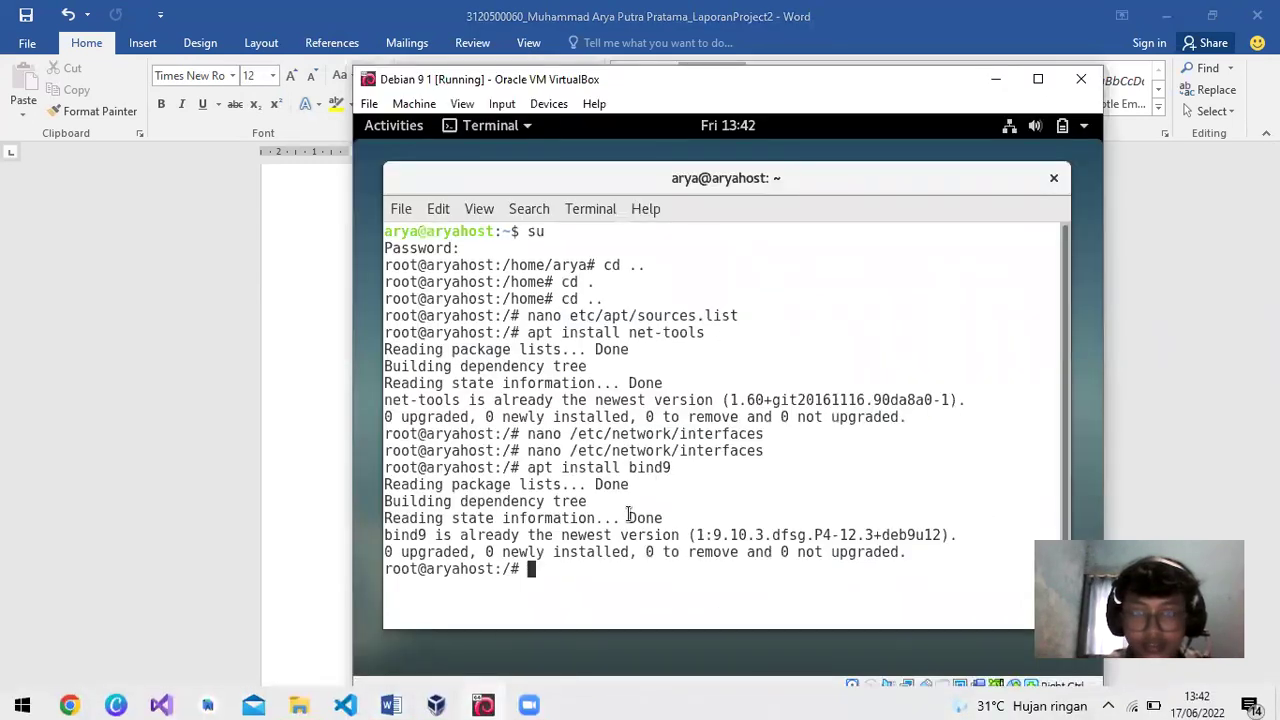
Change into /etc/bind and list its files
{"action": "type", "text": "cd /etc/bind"}
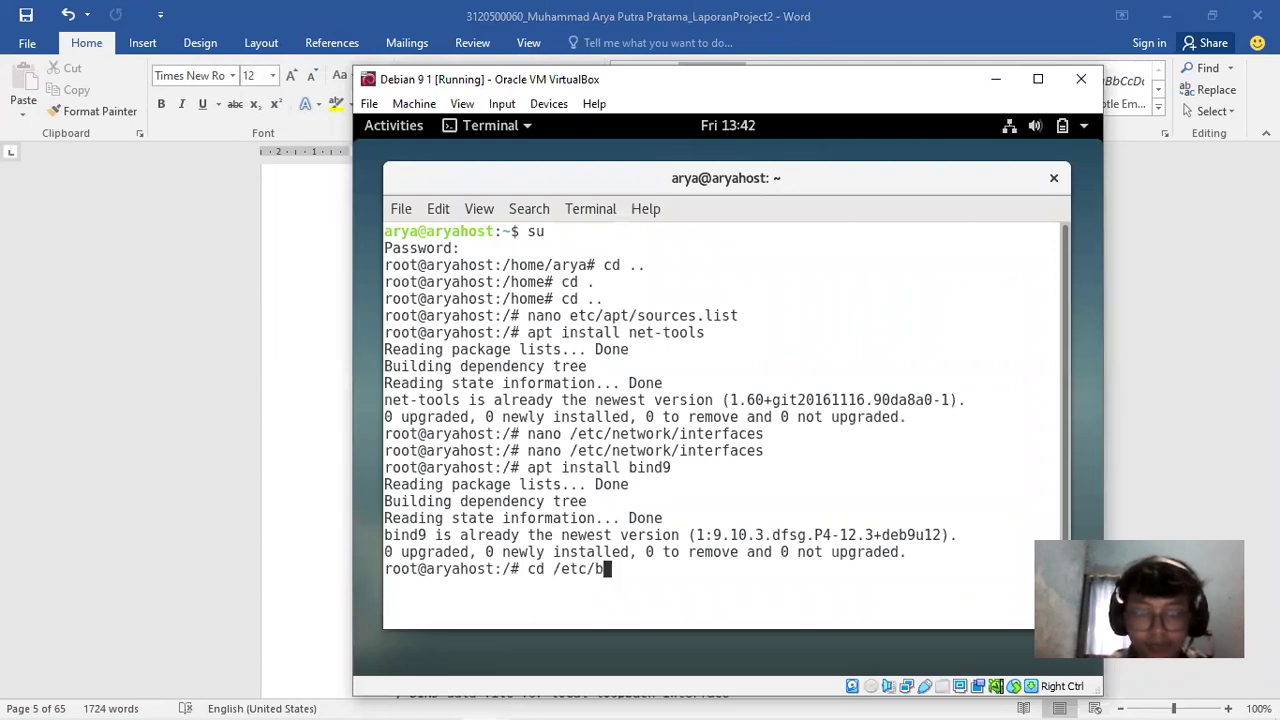
{"action": "key", "text": "Return"}
{"action": "type", "text": "ls"}
{"action": "key", "text": "Return"}
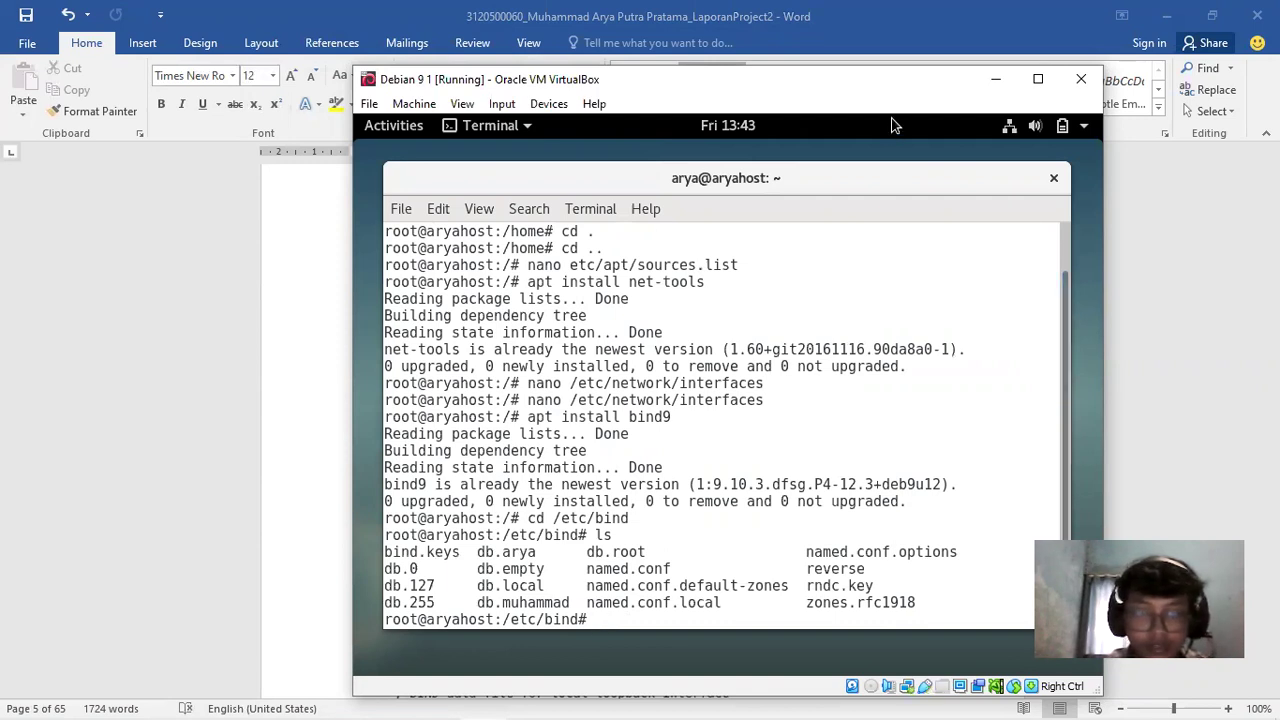
Confirm db.muhammad, db.arya and reverse appear in the /etc/bind listing
{"action": "left_click_drag", "start_coordinate": [893, 79], "coordinate": [781, 56]}
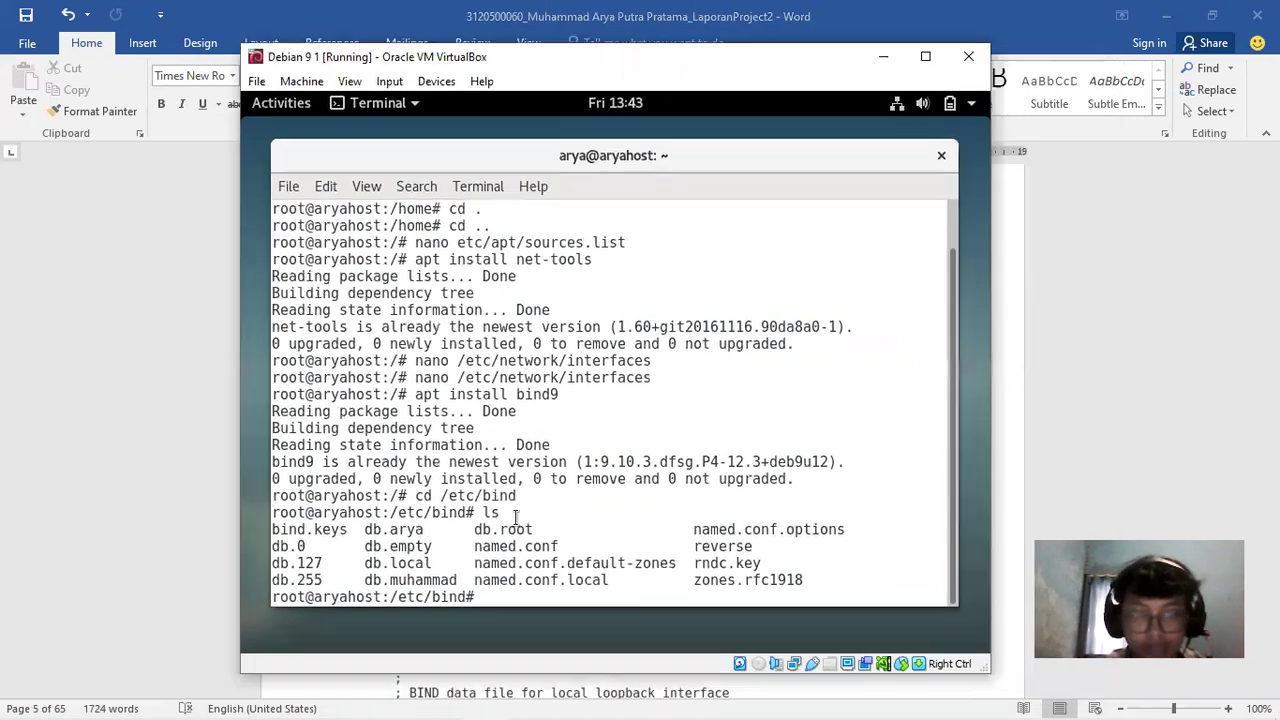
{"action": "left_click_drag", "start_coordinate": [372, 580], "coordinate": [455, 580]}
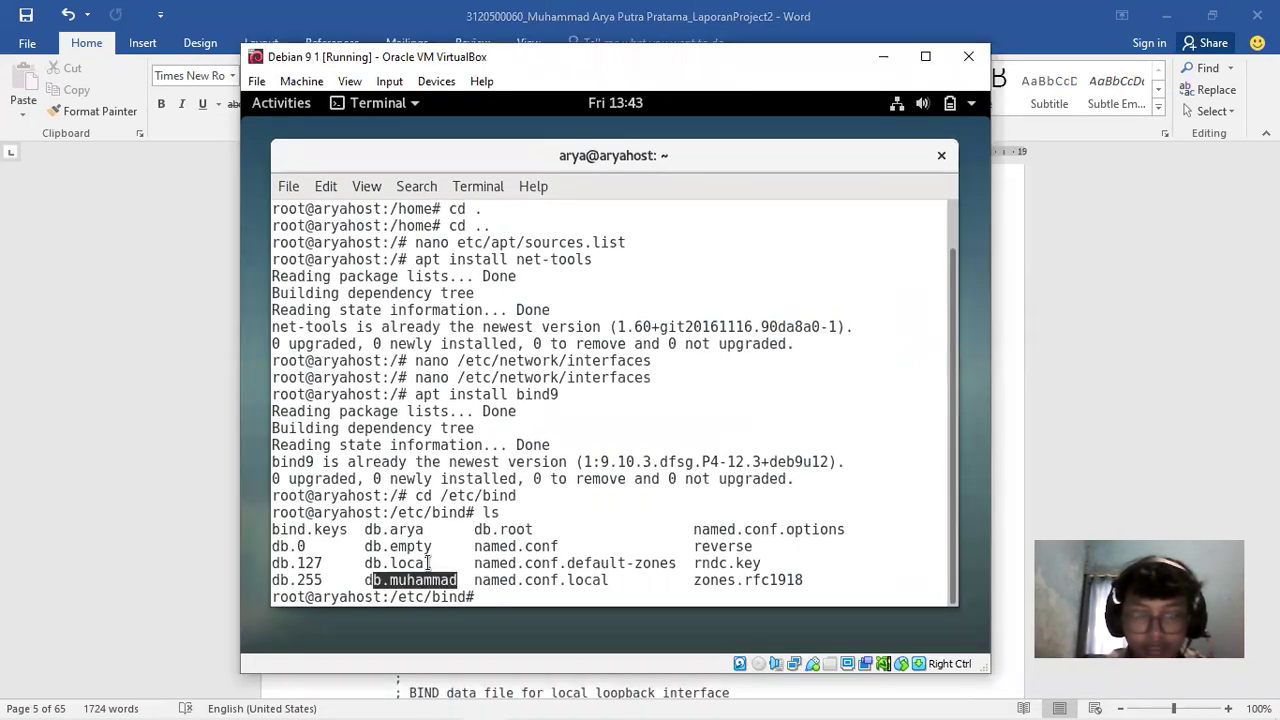
{"action": "left_click_drag", "start_coordinate": [365, 529], "coordinate": [430, 529]}
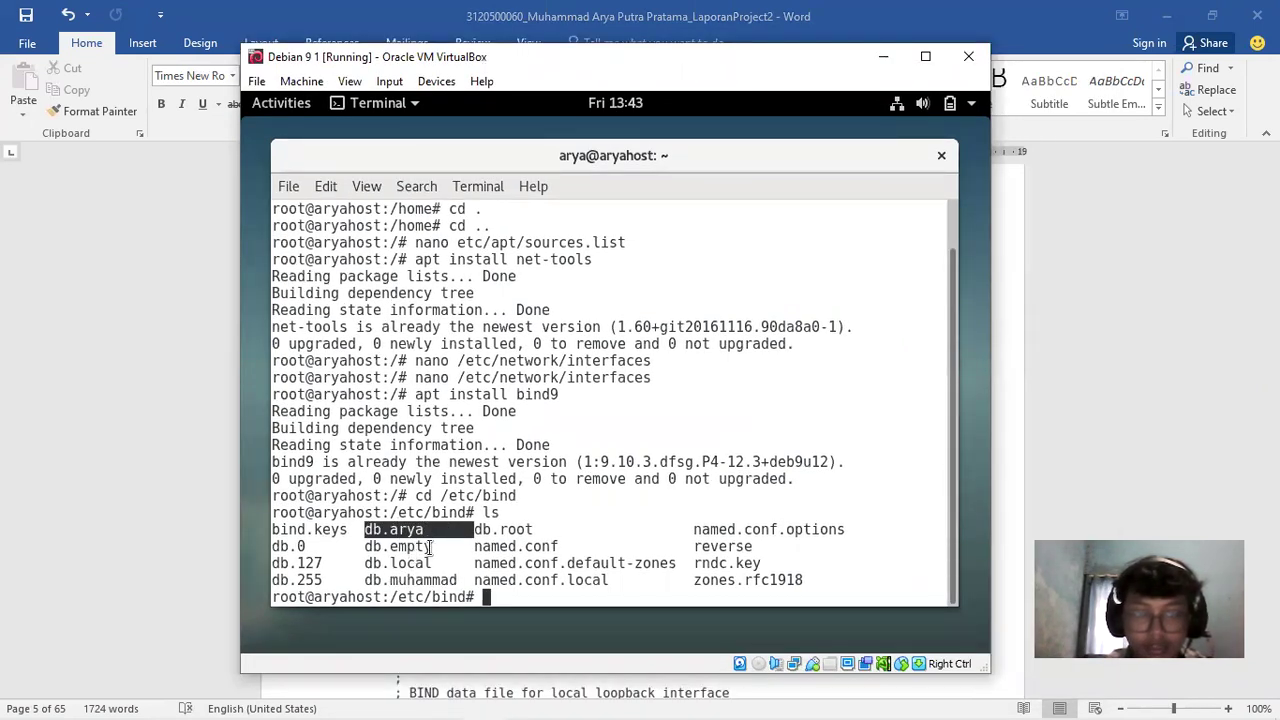
{"action": "left_click", "coordinate": [428, 563]}
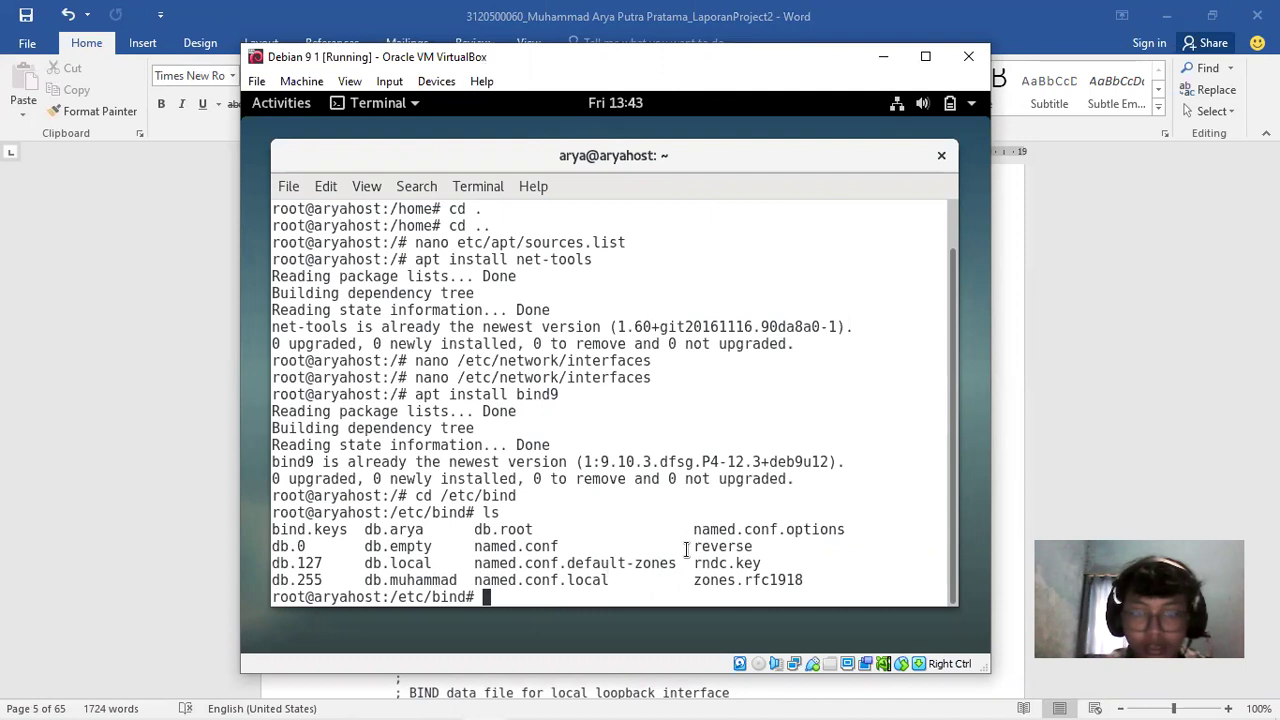
{"action": "left_click_drag", "start_coordinate": [693, 549], "coordinate": [760, 548]}
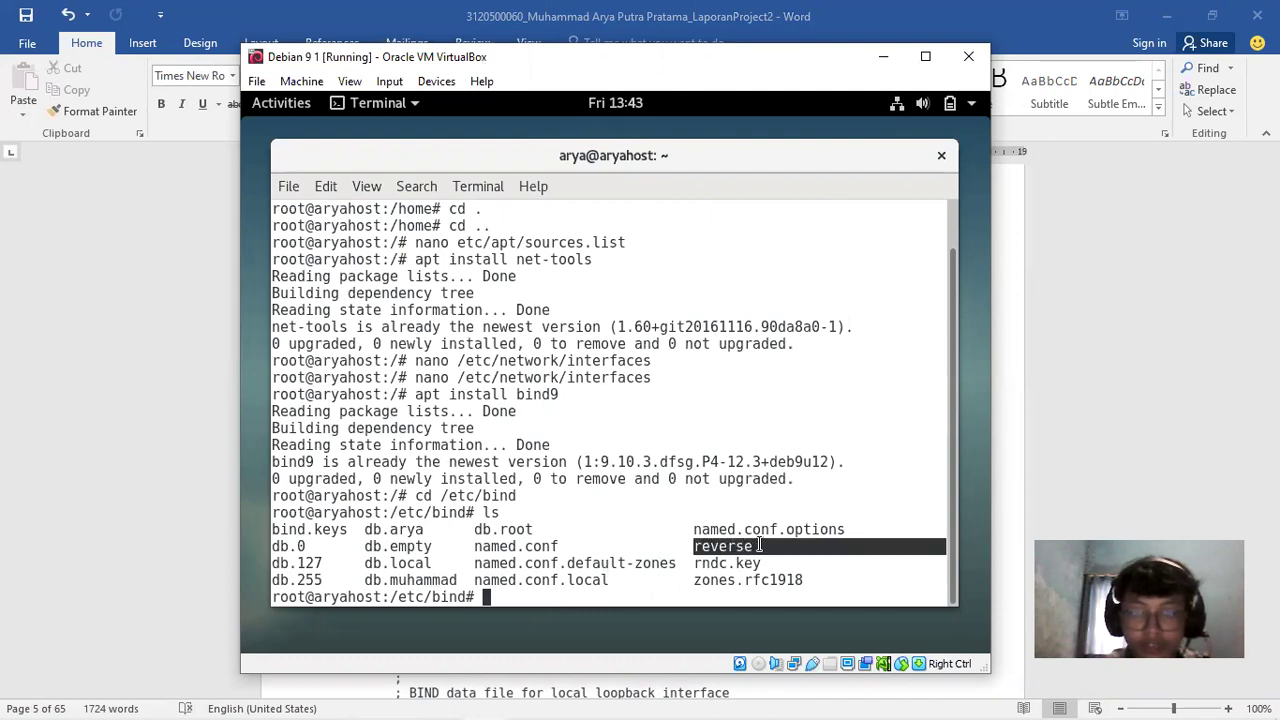
{"action": "left_click", "coordinate": [579, 594]}
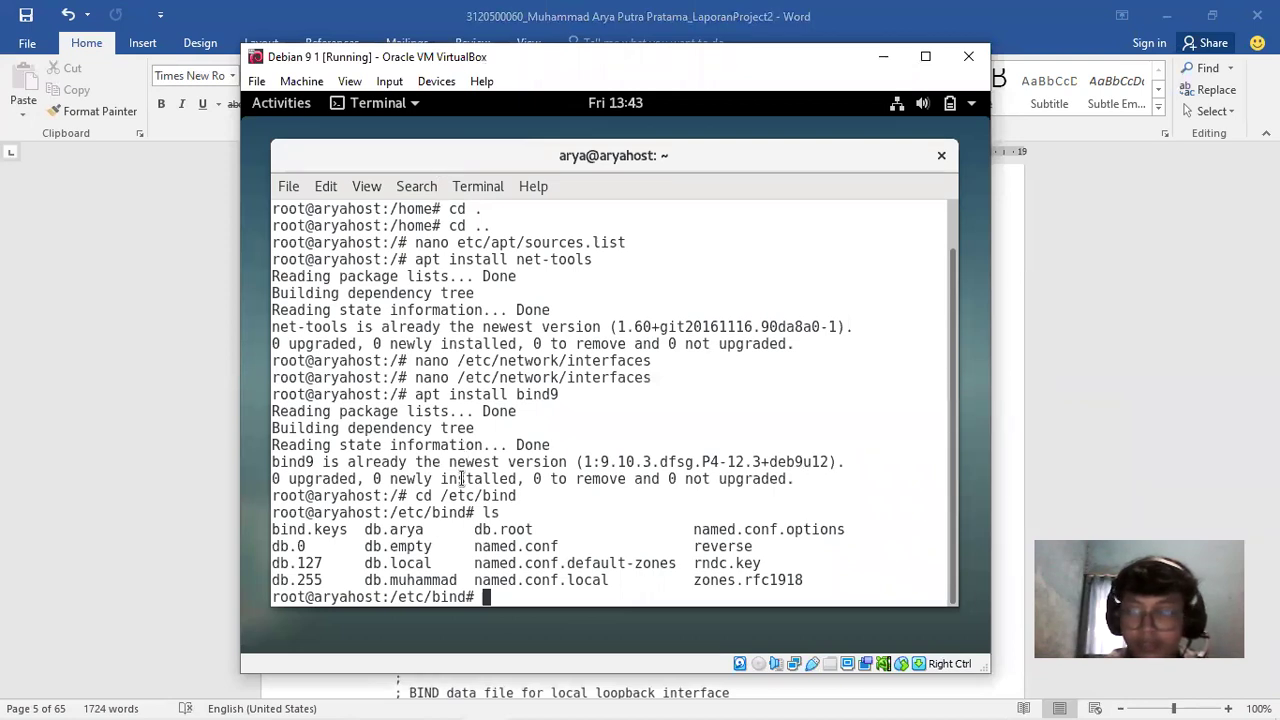
Scroll the Word report to the db.muhammad screenshot with NS, A and MX records for 10.26.100.1
{"action": "left_click", "coordinate": [1123, 407]}
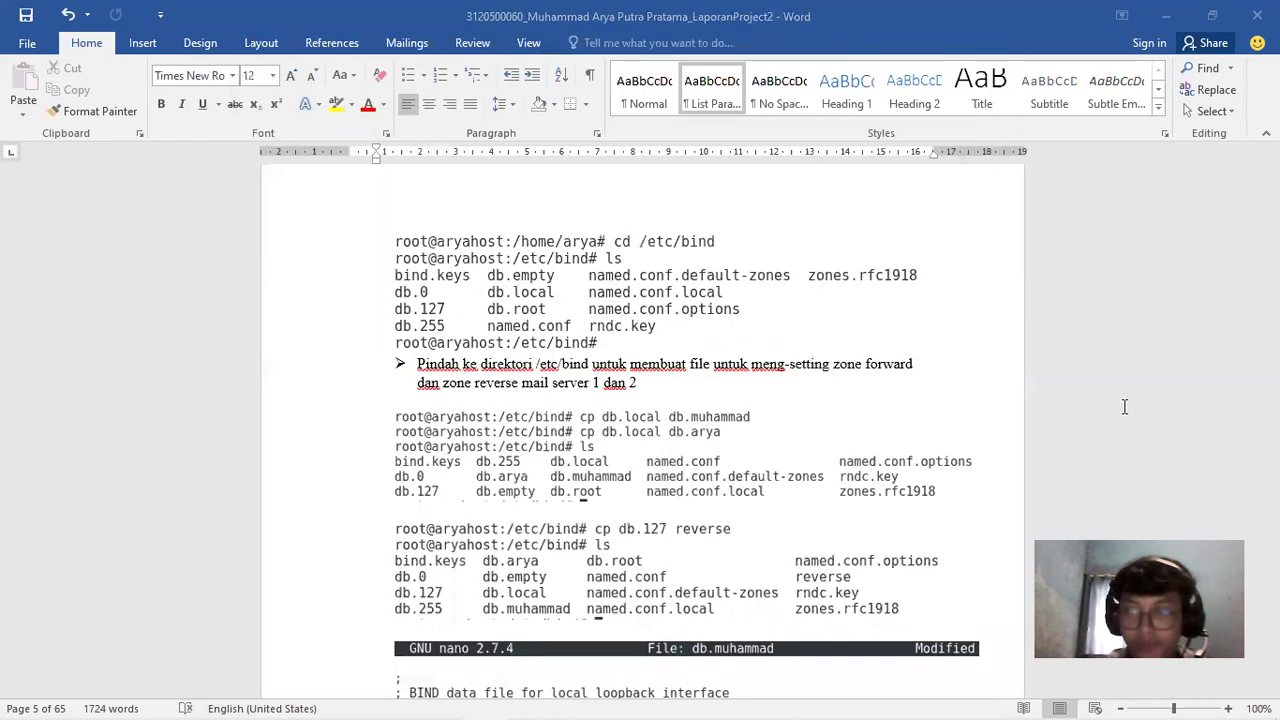
{"action": "left_click_drag", "start_coordinate": [1271, 197], "coordinate": [1271, 199]}
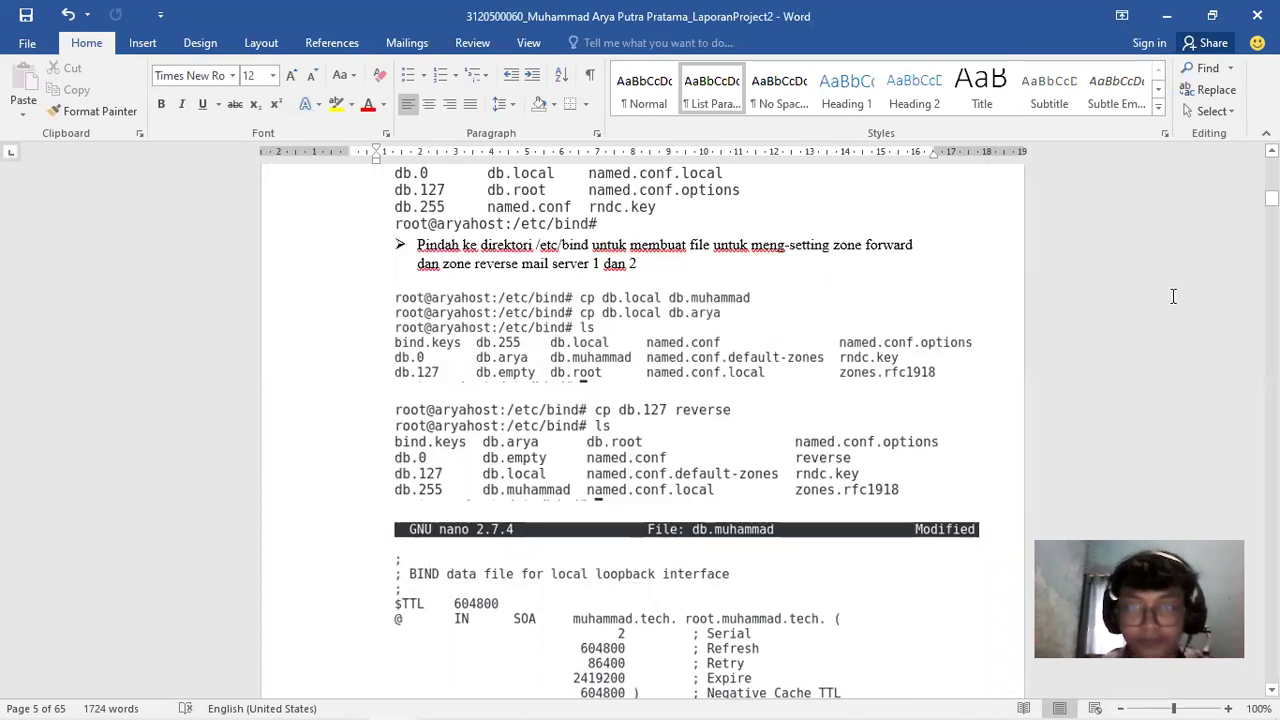
{"action": "left_click_drag", "start_coordinate": [1271, 197], "coordinate": [1271, 197]}
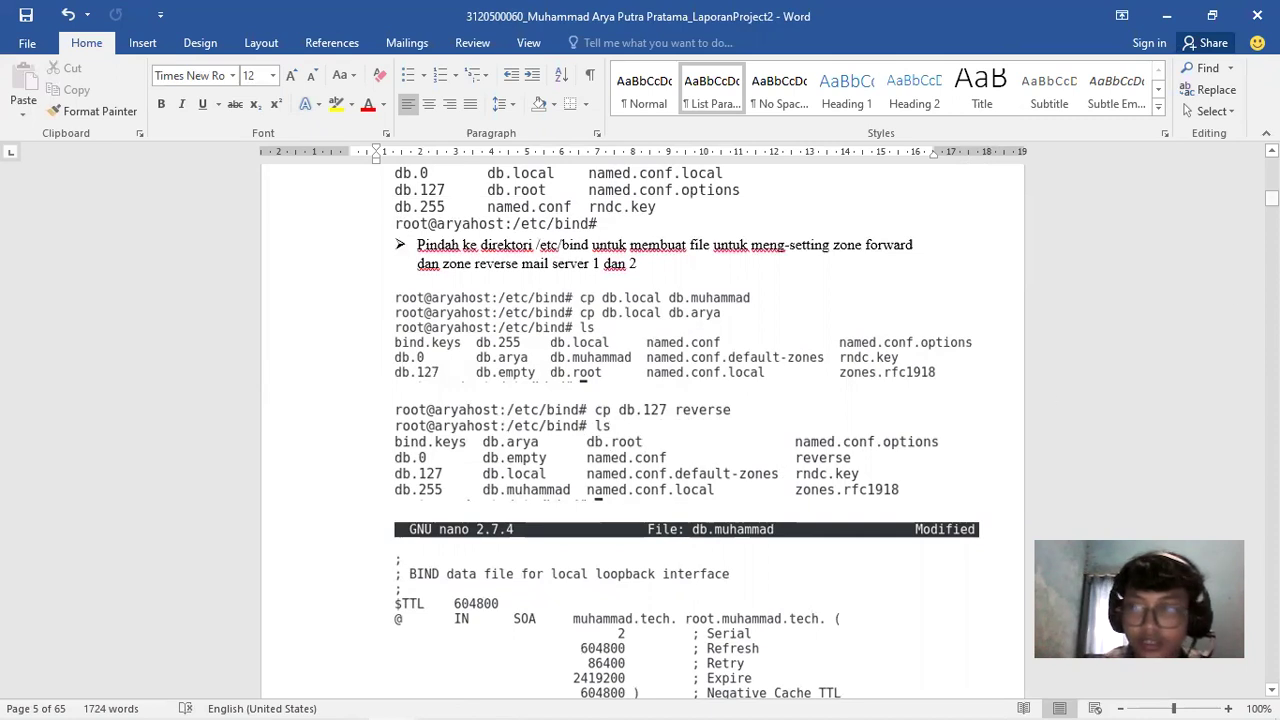
{"action": "scroll", "coordinate": [643, 420], "scroll_direction": "down", "scroll_amount": 5}
Open the db.muhammad zone file in nano from /etc/bind
{"action": "mouse_move", "coordinate": [534, 690]}
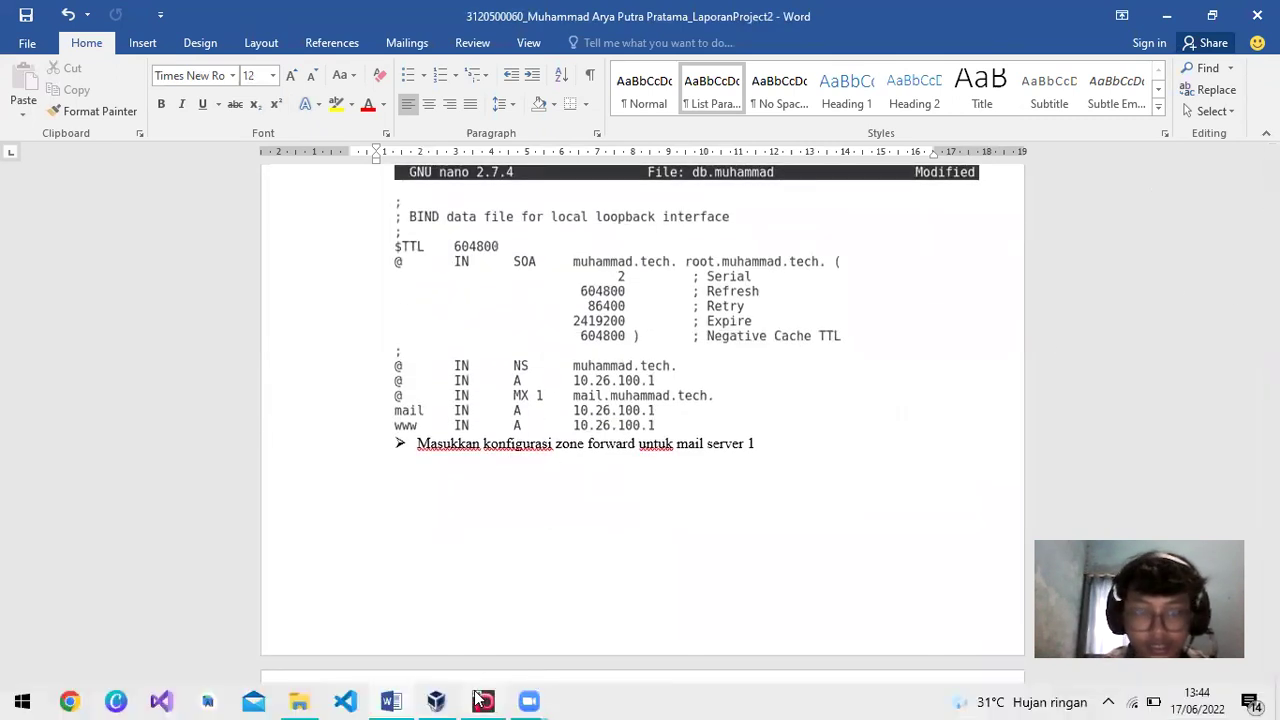
{"action": "left_click", "coordinate": [482, 700]}
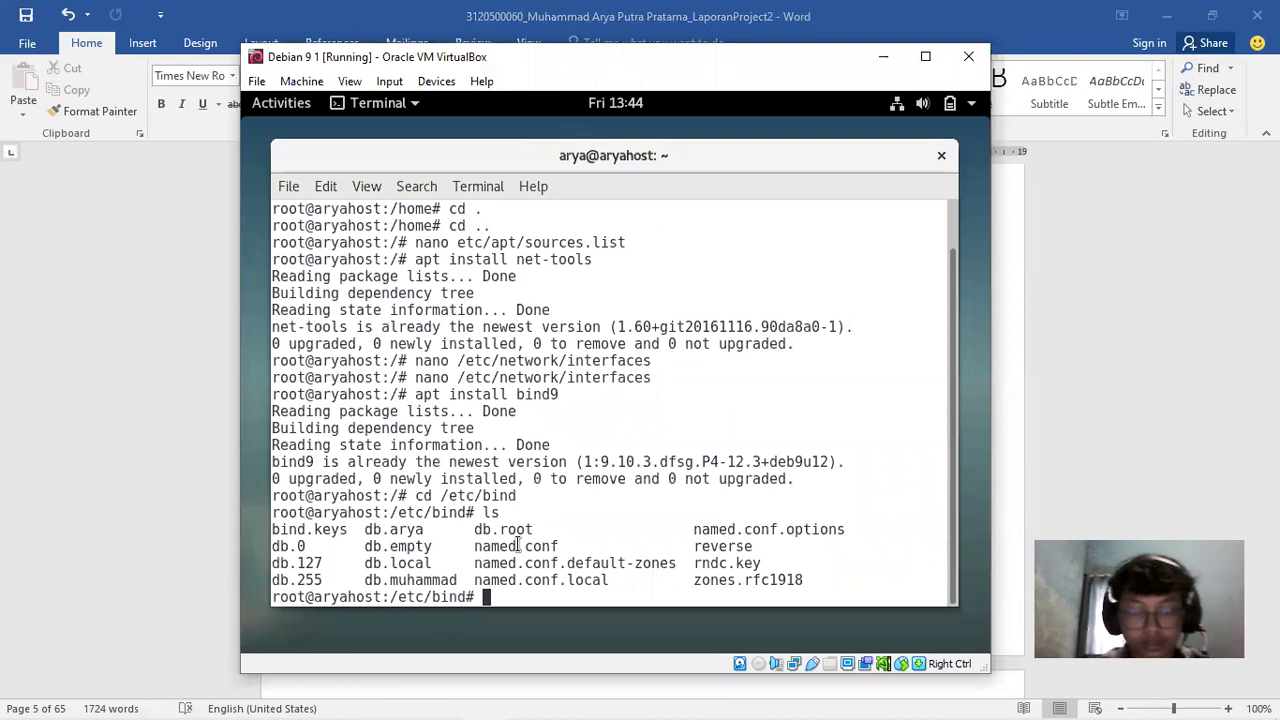
{"action": "type", "text": "nano db.ar"}
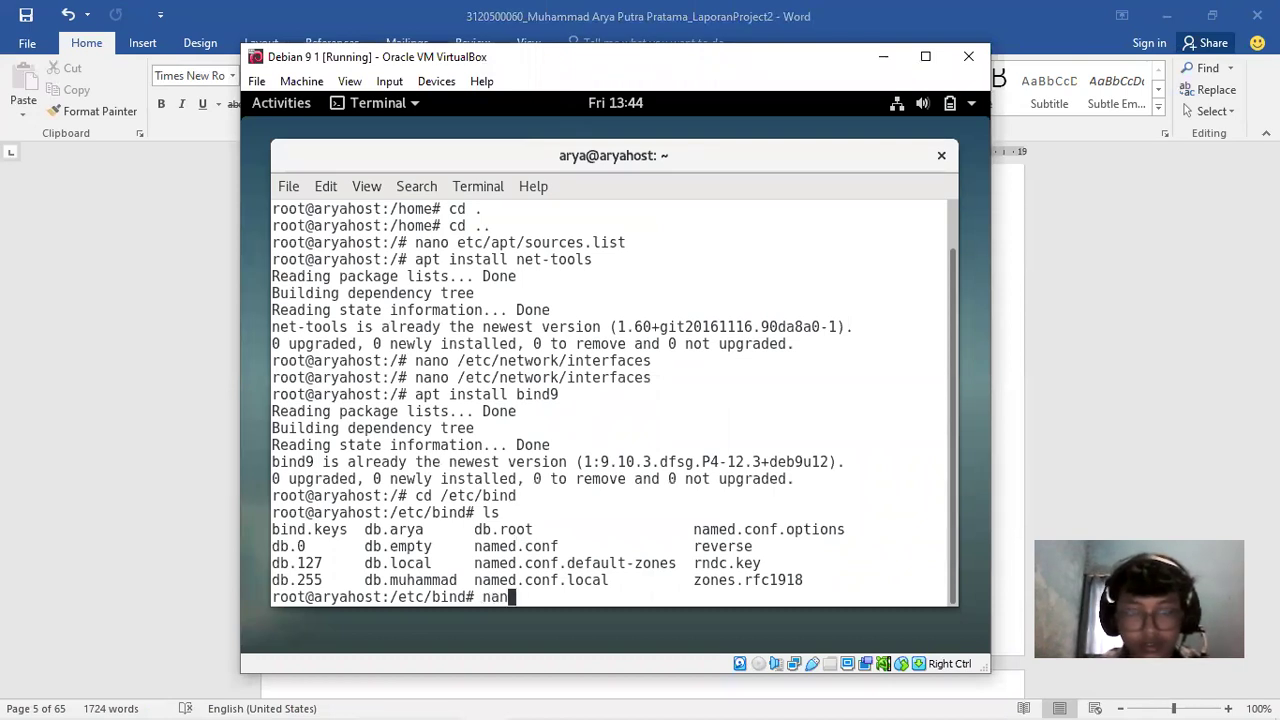
{"action": "key", "text": "BackSpace"}
{"action": "key", "text": "BackSpace"}
{"action": "type", "text": "muhammad"}
{"action": "key", "text": "Return"}
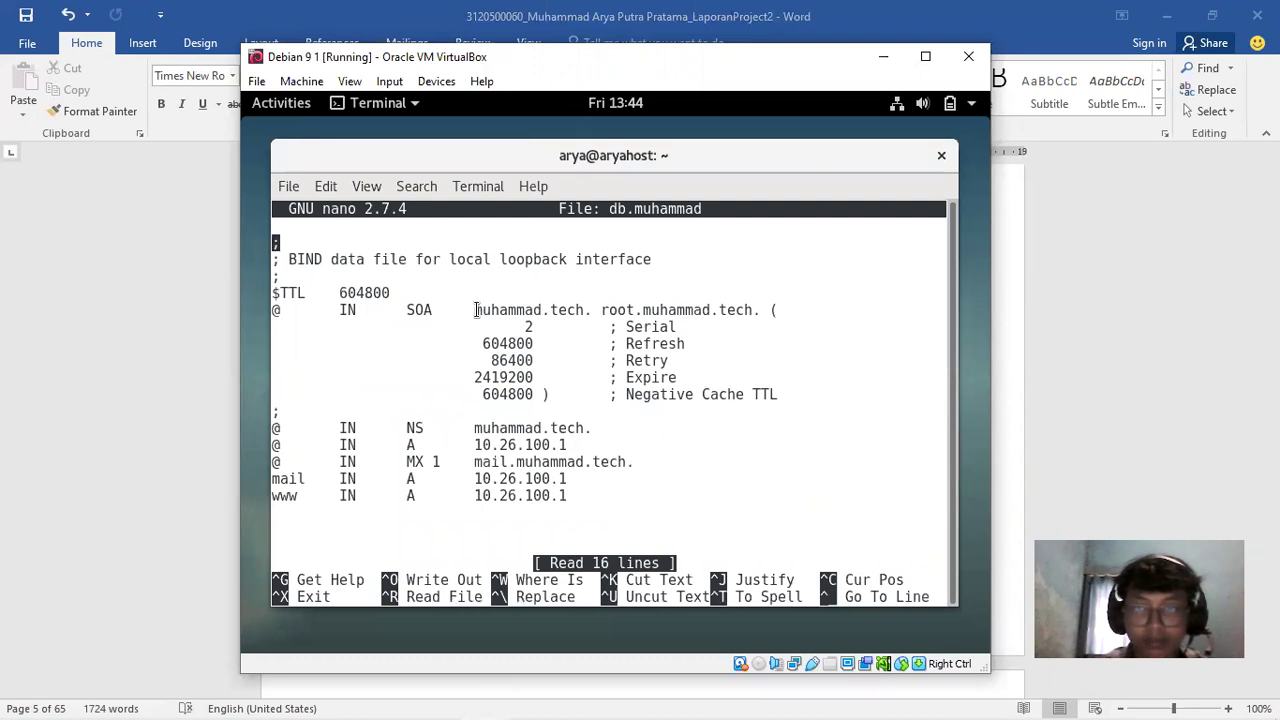
Check the SOA muhammad.tech, A 10.26.100.1 and MX 1 mail.muhammad records
{"action": "left_click_drag", "start_coordinate": [475, 310], "coordinate": [597, 313]}
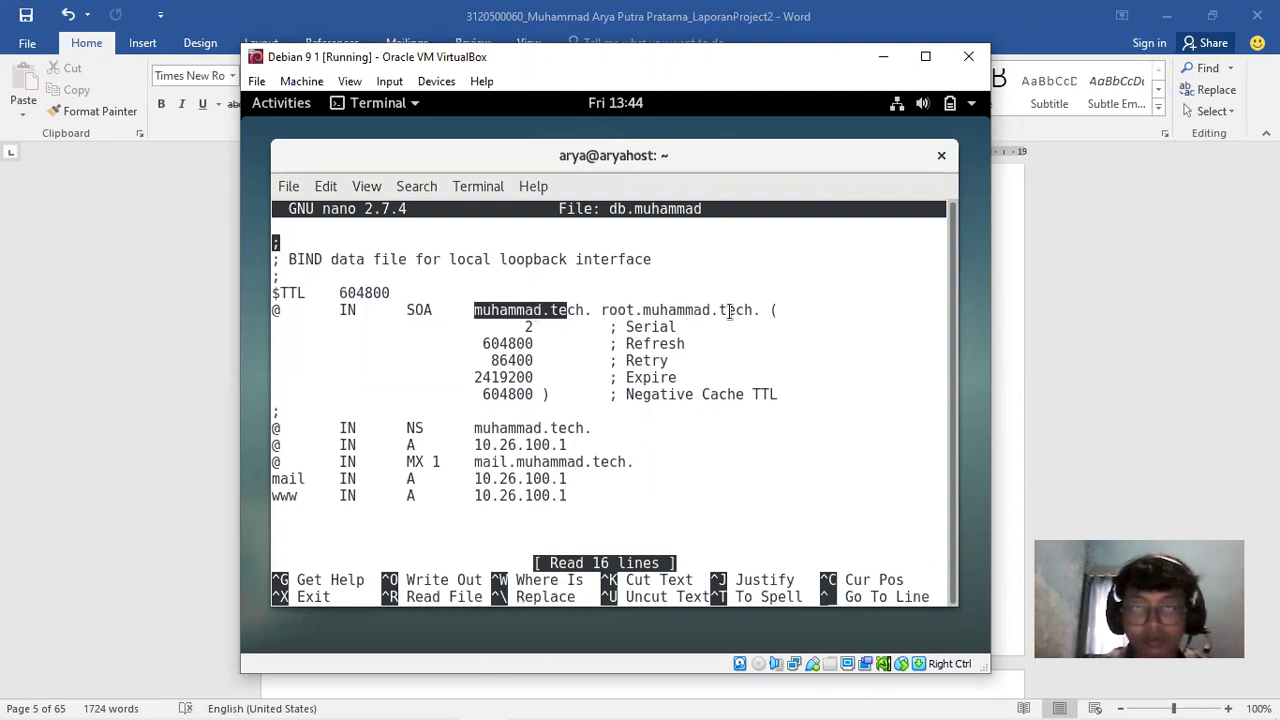
{"action": "left_click", "coordinate": [497, 406]}
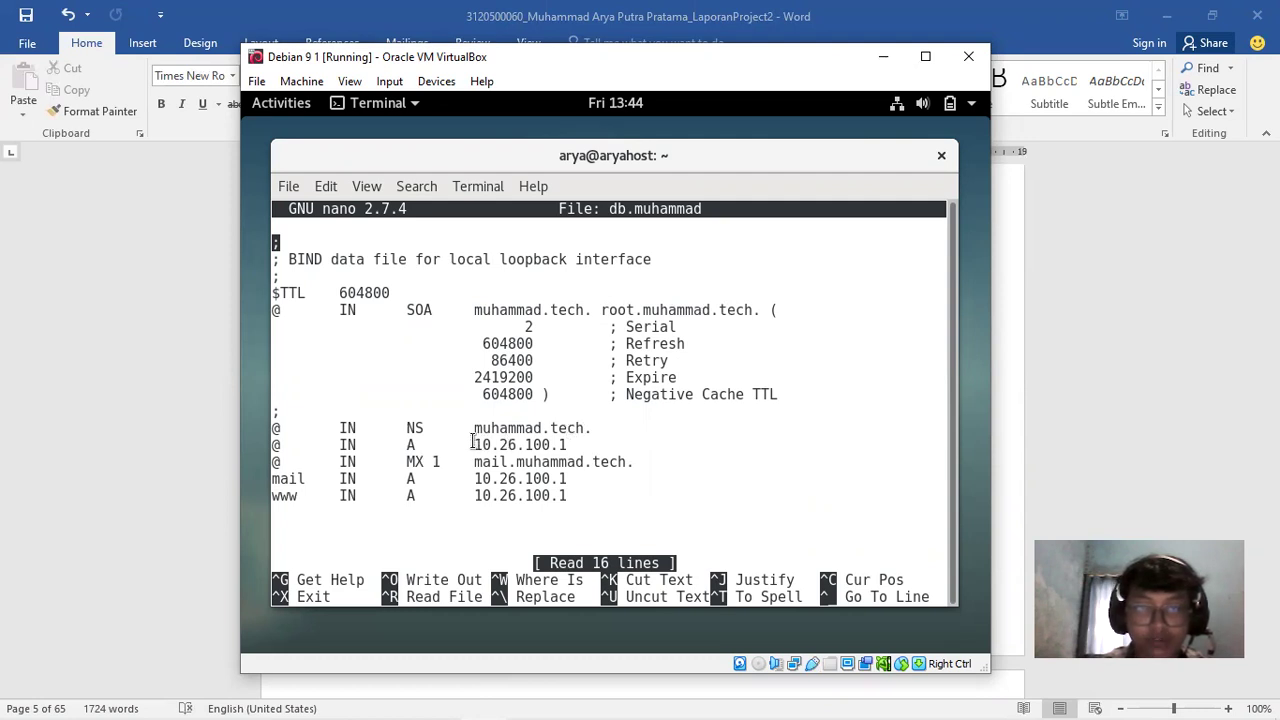
{"action": "left_click_drag", "start_coordinate": [474, 444], "coordinate": [566, 445]}
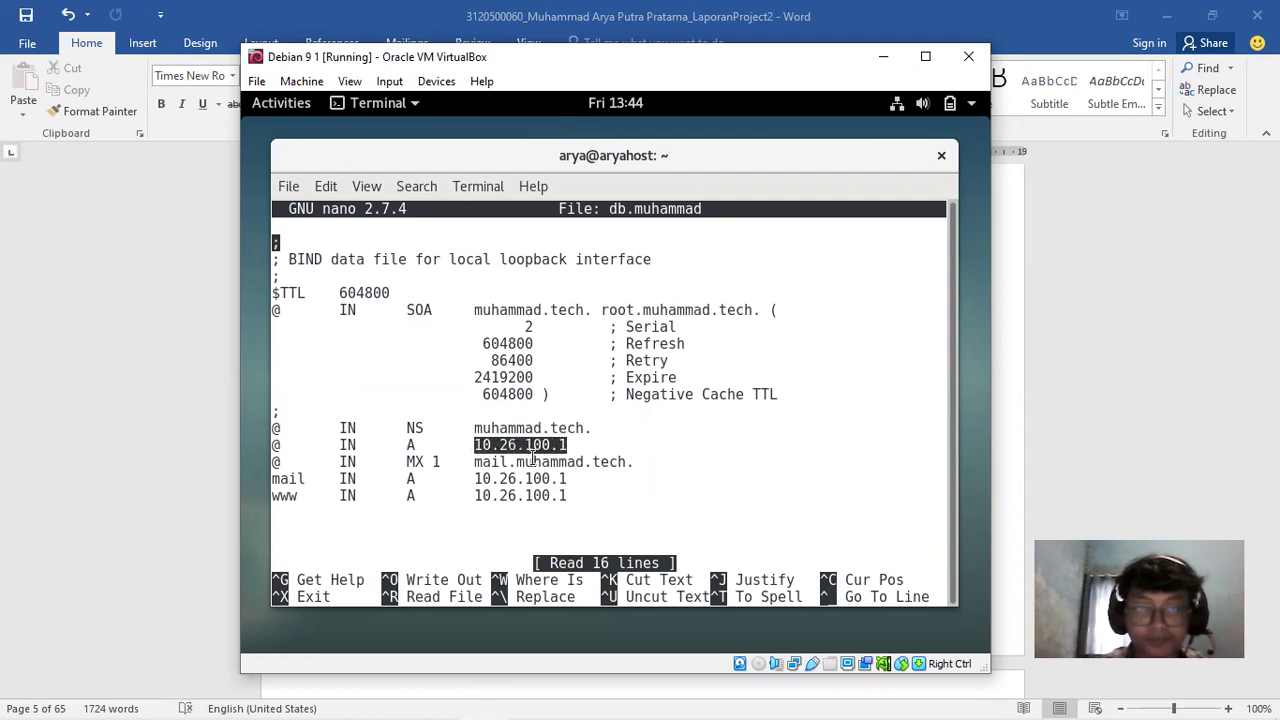
{"action": "left_click", "coordinate": [522, 462]}
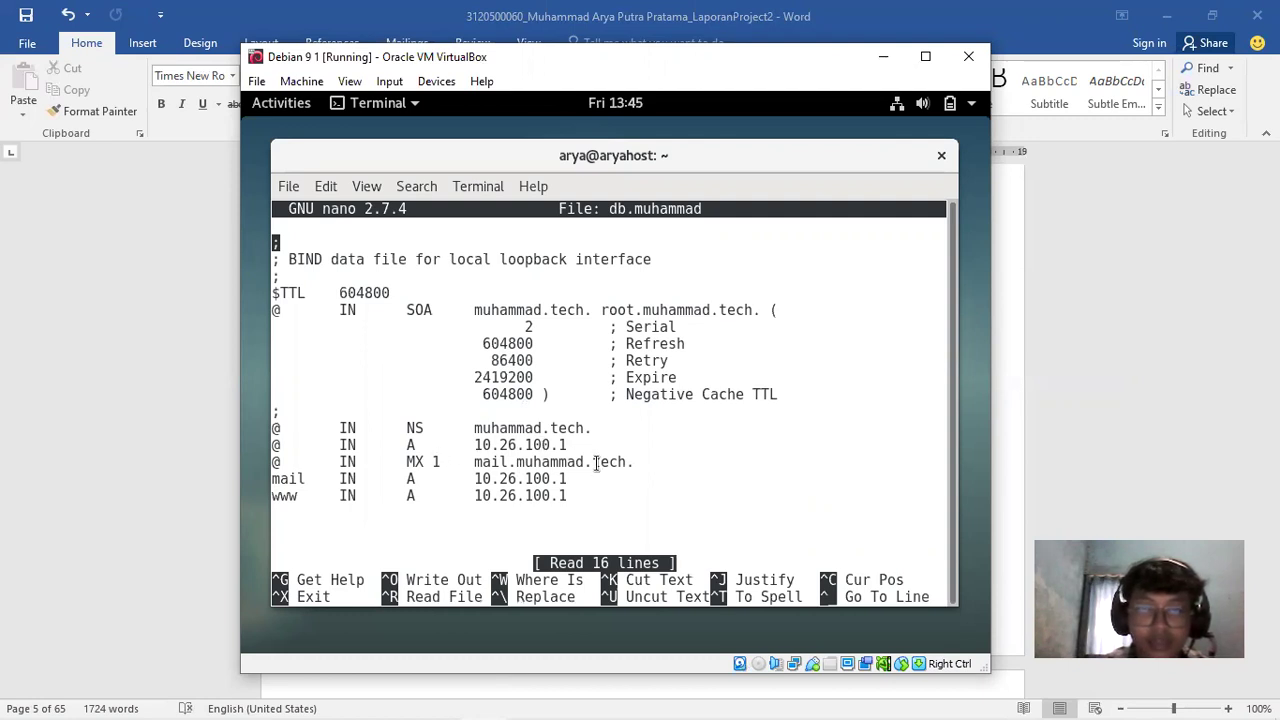
{"action": "left_click_drag", "start_coordinate": [400, 462], "coordinate": [590, 461]}
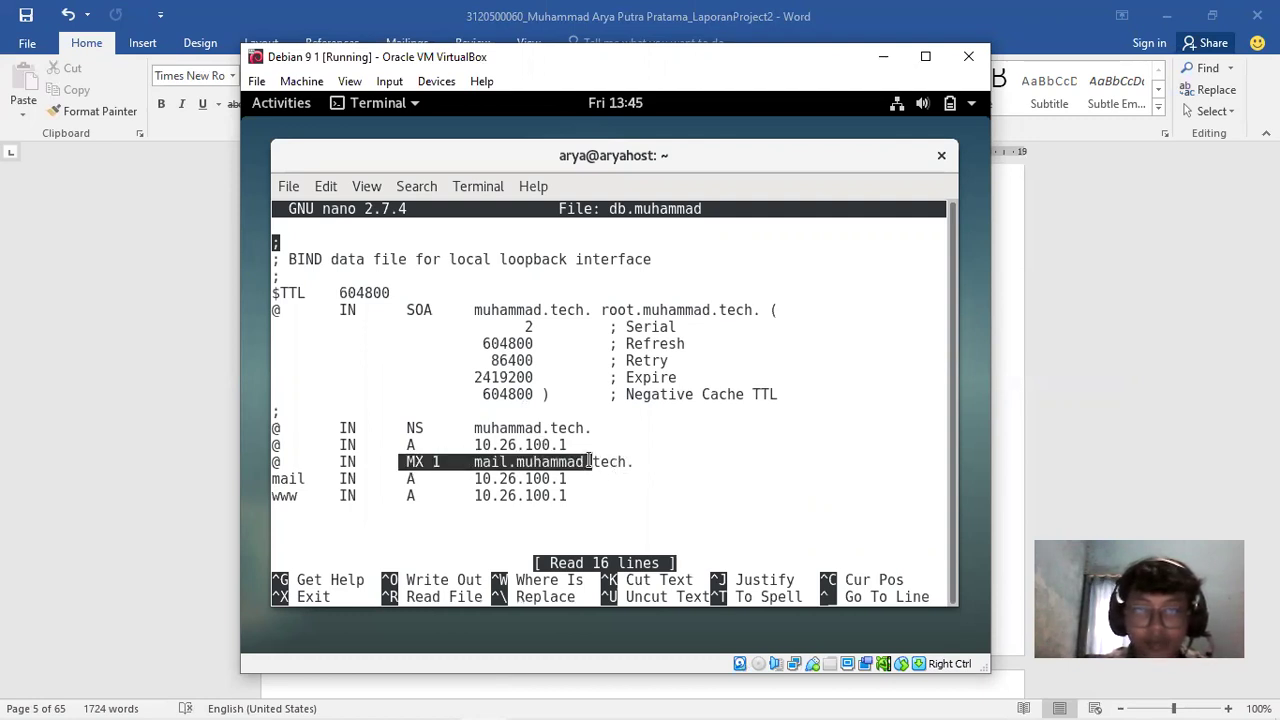
{"action": "left_click", "coordinate": [560, 470]}
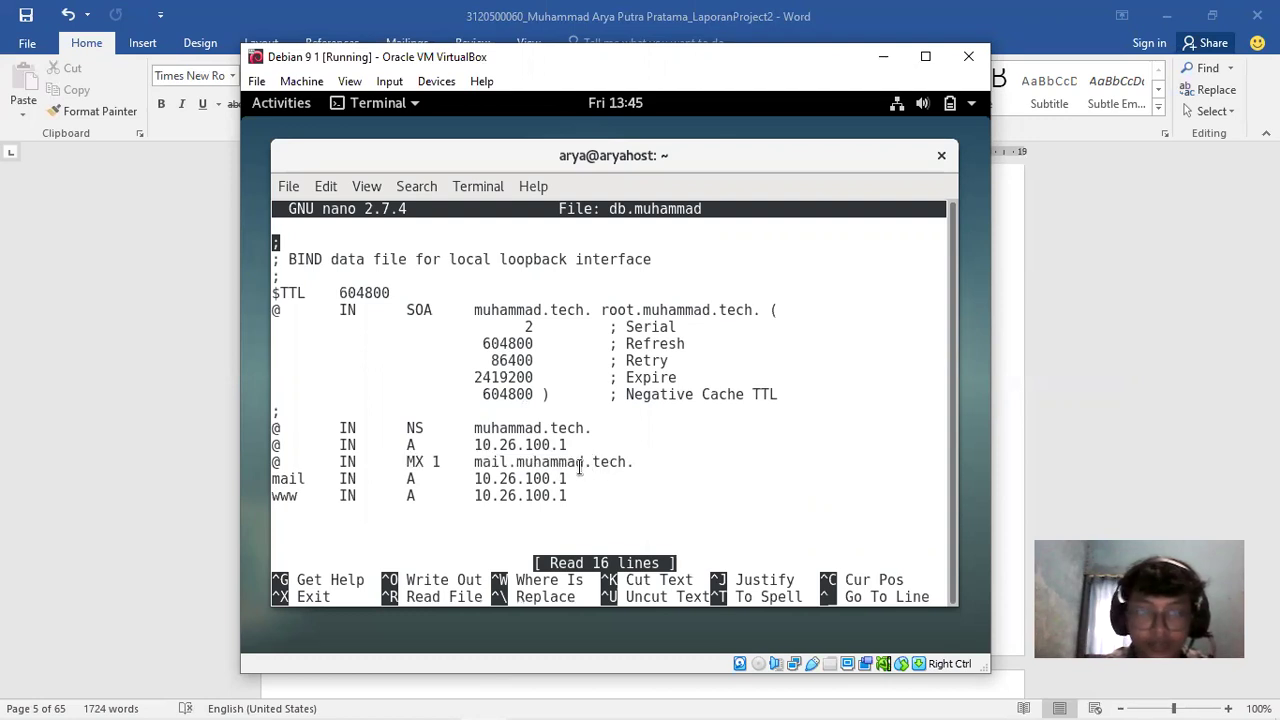
{"action": "left_click_drag", "start_coordinate": [272, 480], "coordinate": [330, 480]}
{"action": "left_click", "coordinate": [370, 487]}
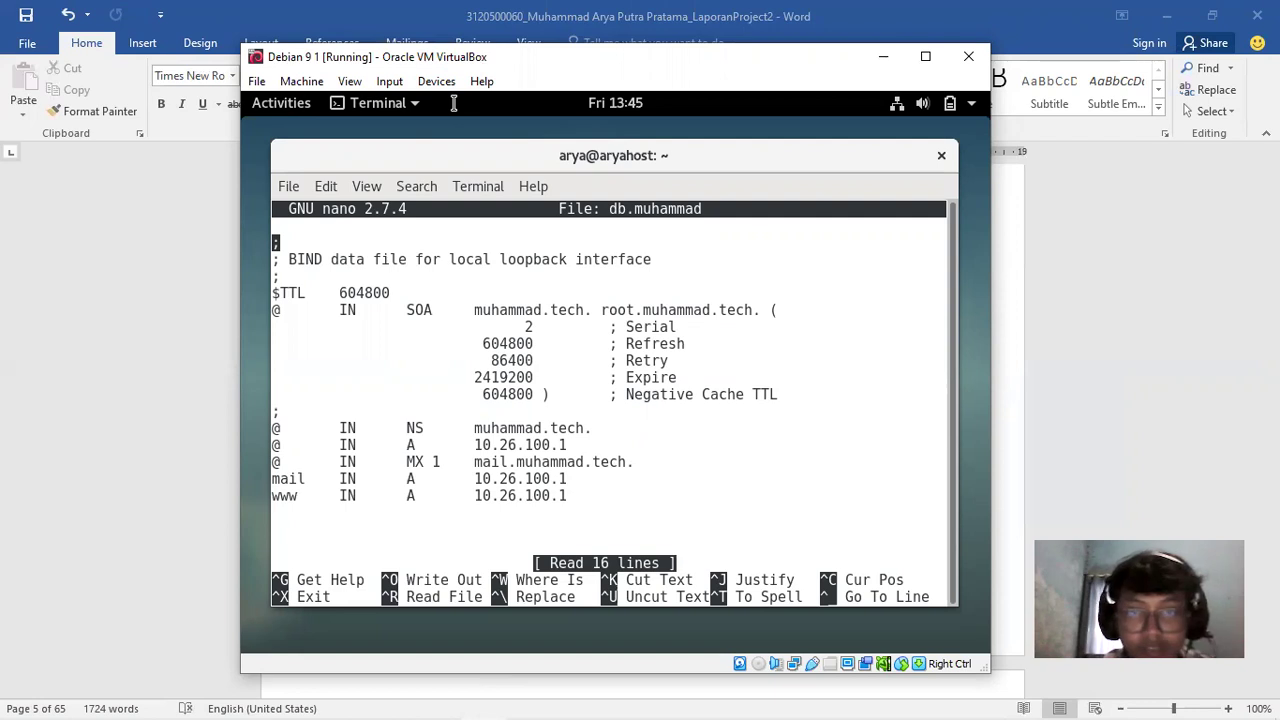
Check the report's next zone screenshot, then close db.muhammad in nano
{"action": "left_click", "coordinate": [1070, 298]}
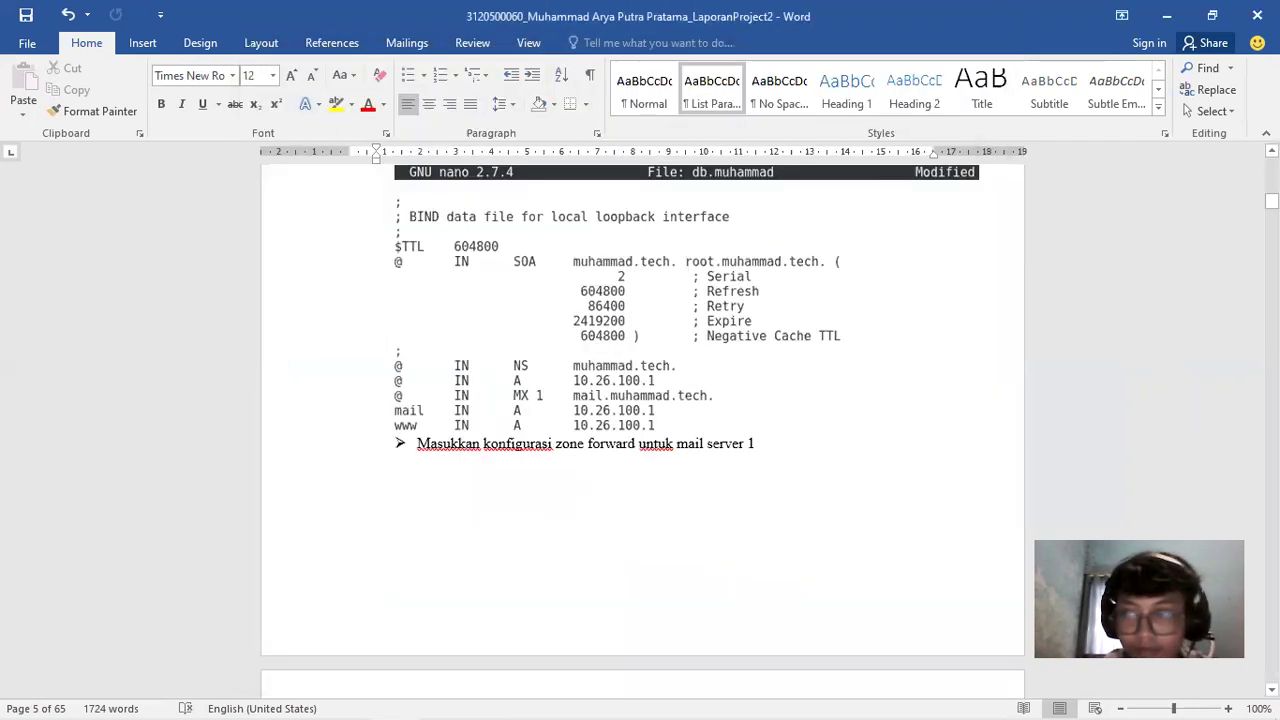
{"action": "scroll", "coordinate": [640, 420], "scroll_direction": "down", "scroll_amount": 10}
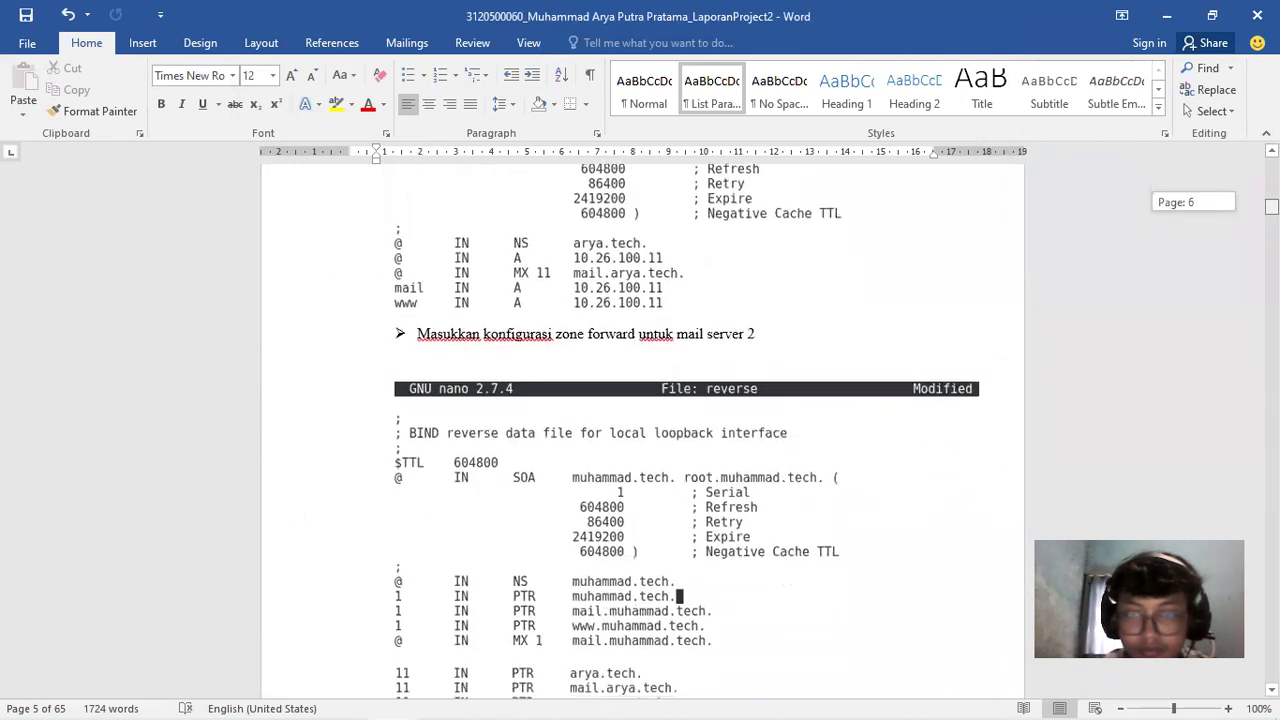
{"action": "scroll", "coordinate": [640, 420], "scroll_direction": "down", "scroll_amount": 3}
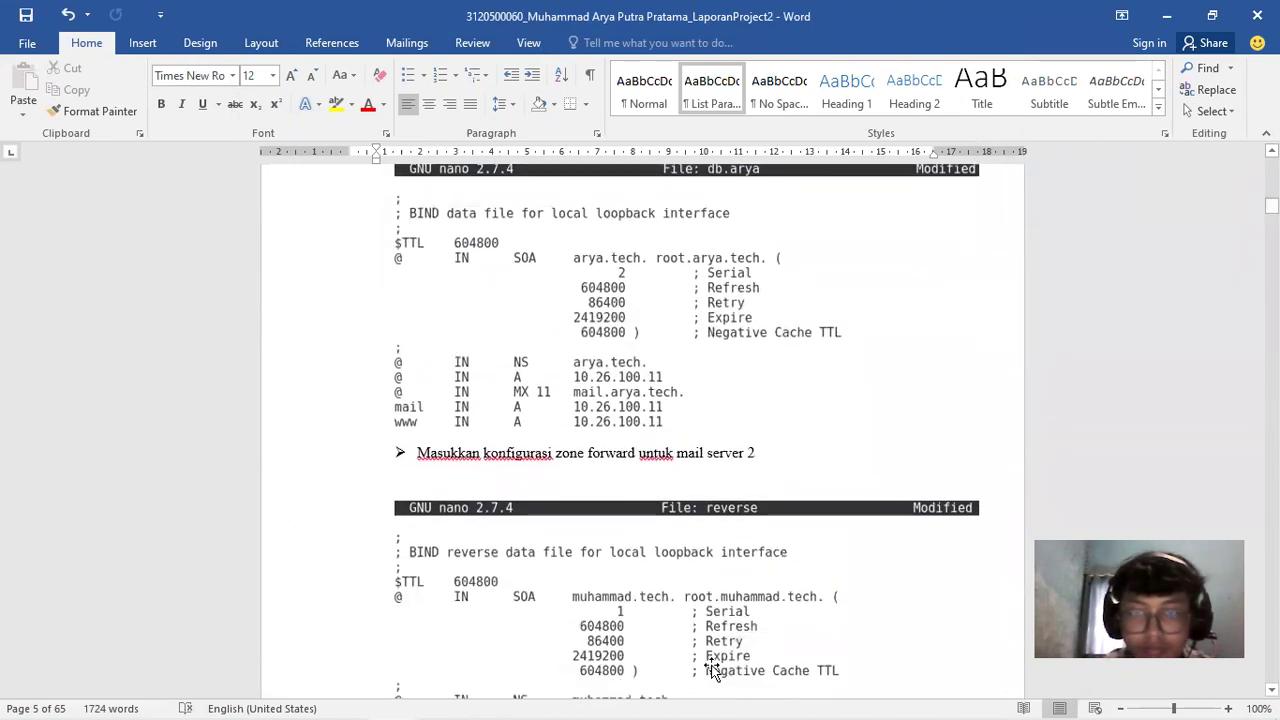
{"action": "left_click", "coordinate": [483, 700]}
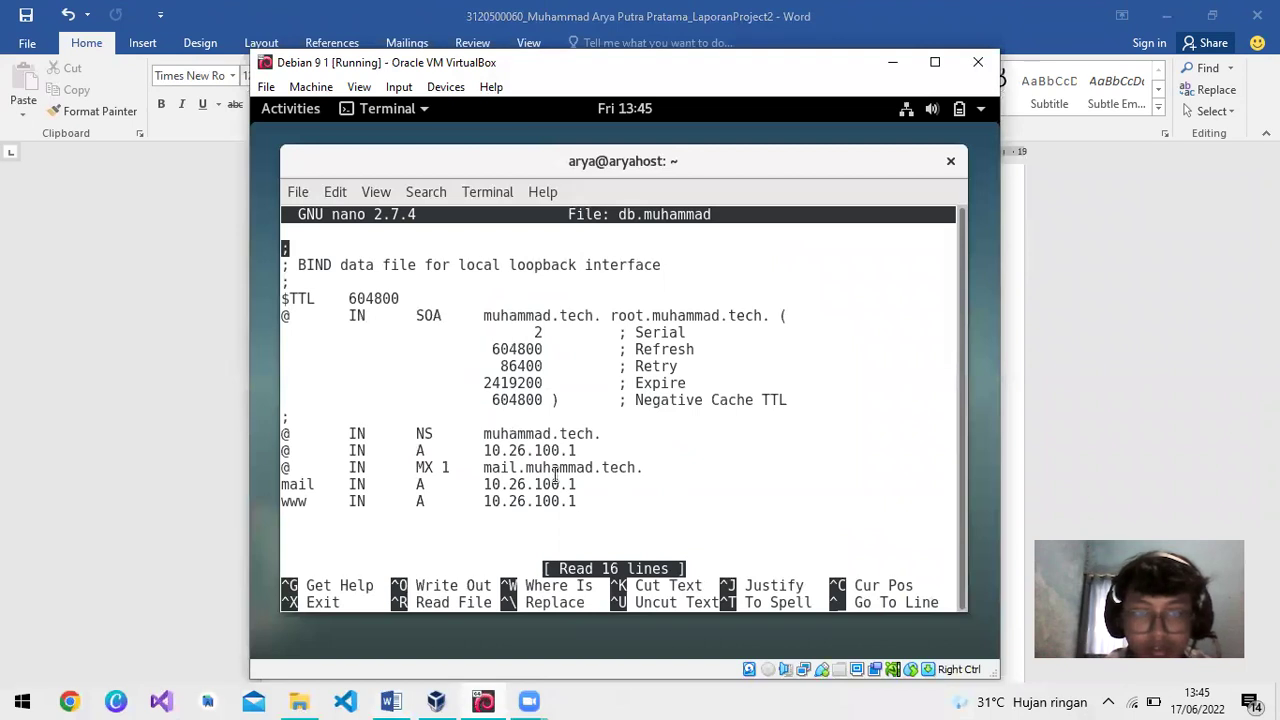
{"action": "key", "text": "ctrl+x"}
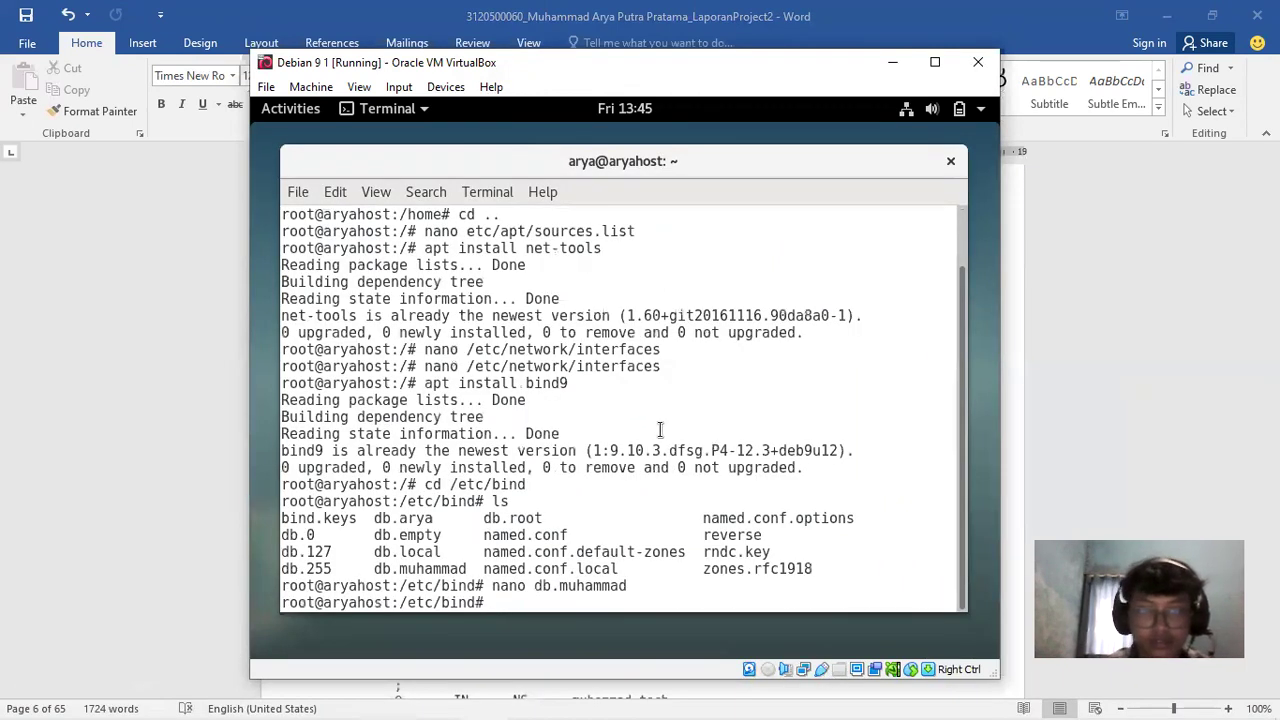
Open the db.arya zone file in nano by editing the recalled command
{"action": "key", "text": "Up"}
{"action": "key", "text": "BackSpace"}
{"action": "key", "text": "BackSpace"}
{"action": "key", "text": "BackSpace"}
{"action": "key", "text": "BackSpace"}
{"action": "key", "text": "BackSpace"}
{"action": "key", "text": "BackSpace"}
{"action": "key", "text": "BackSpace"}
{"action": "key", "text": "BackSpace"}
{"action": "type", "text": "arya"}
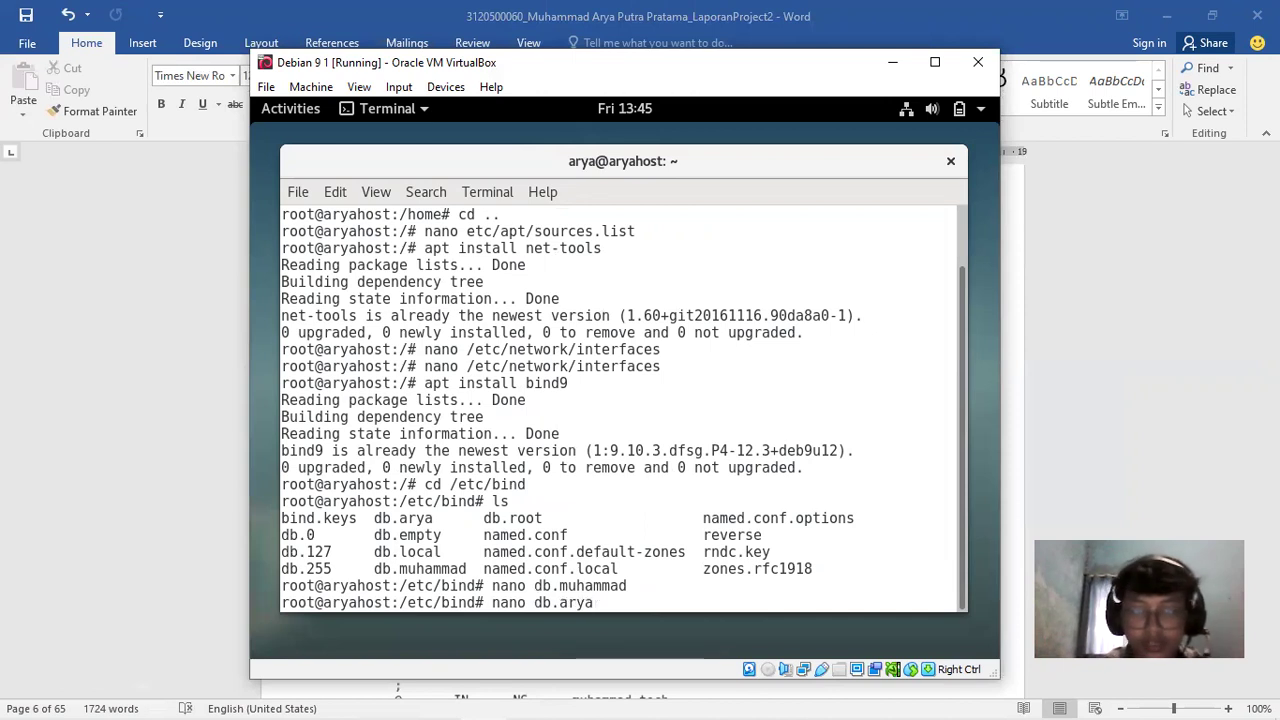
{"action": "key", "text": "Return"}
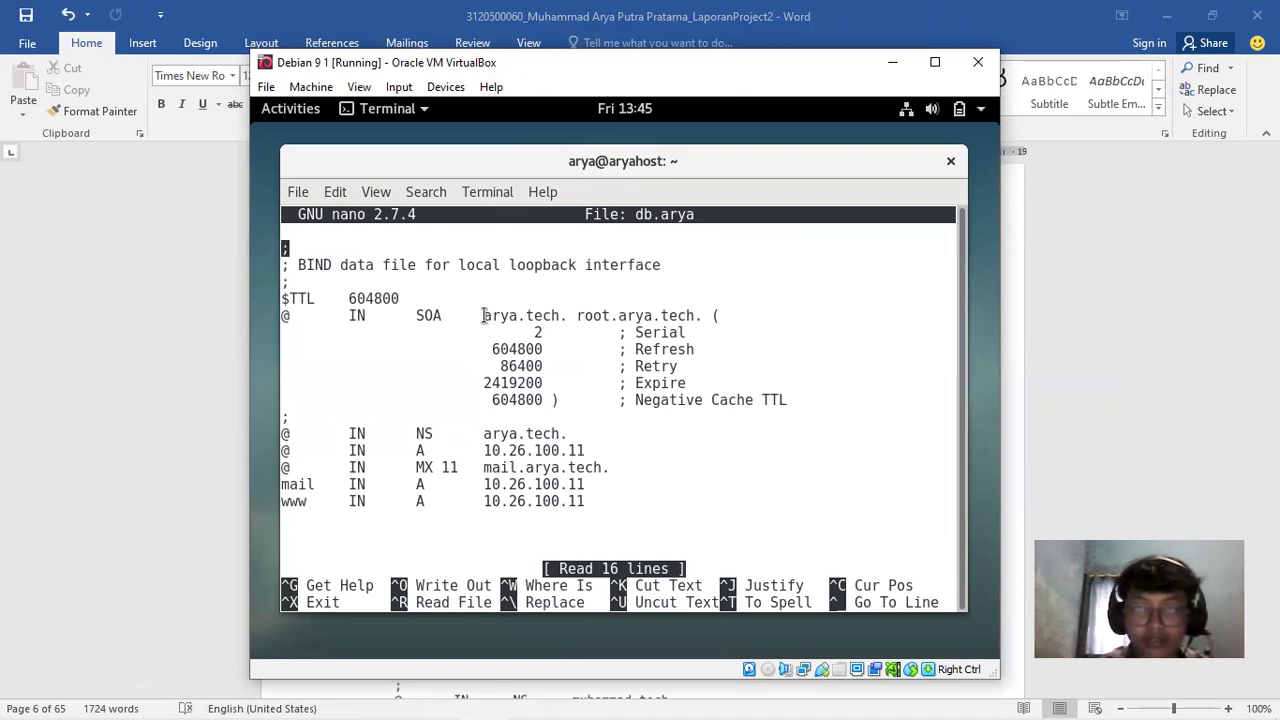
Review db.arya's arya.tech SOA and NS records, then exit without saving
{"action": "left_click_drag", "start_coordinate": [484, 316], "coordinate": [543, 316]}
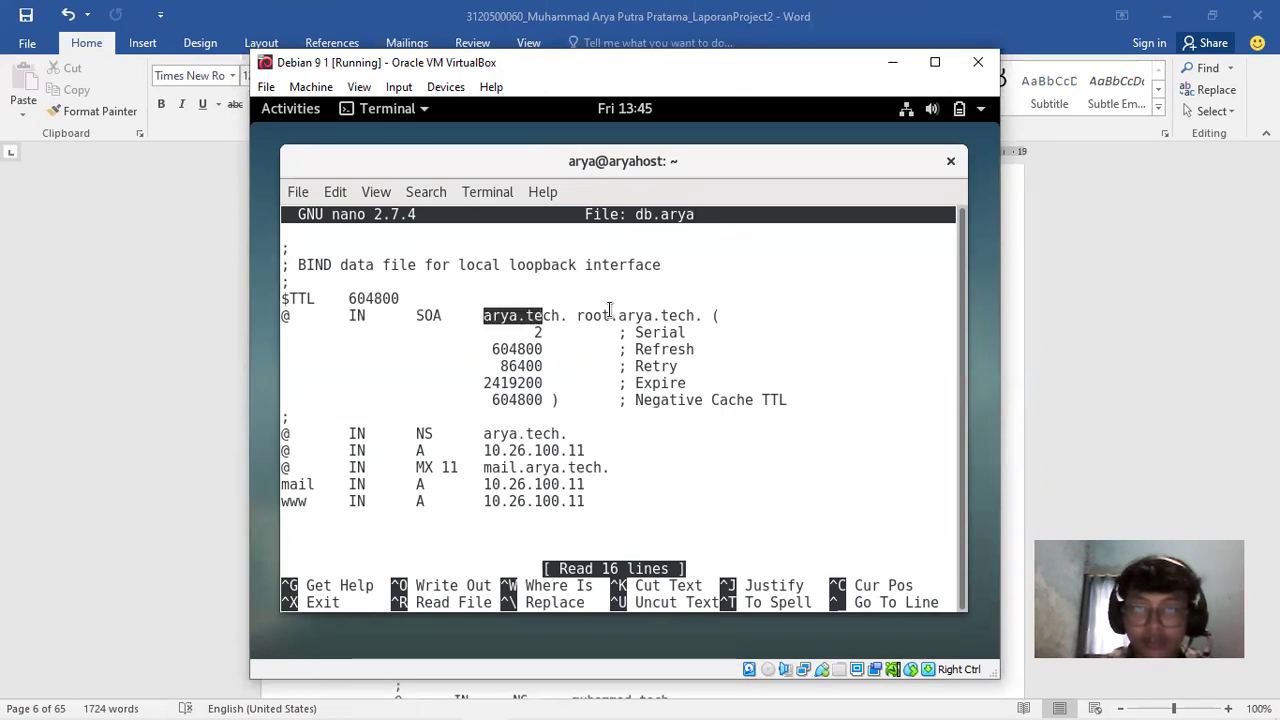
{"action": "left_click", "coordinate": [616, 496]}
{"action": "left_click_drag", "start_coordinate": [412, 440], "coordinate": [568, 434]}
{"action": "left_click", "coordinate": [484, 433]}
{"action": "left_click", "coordinate": [548, 458]}
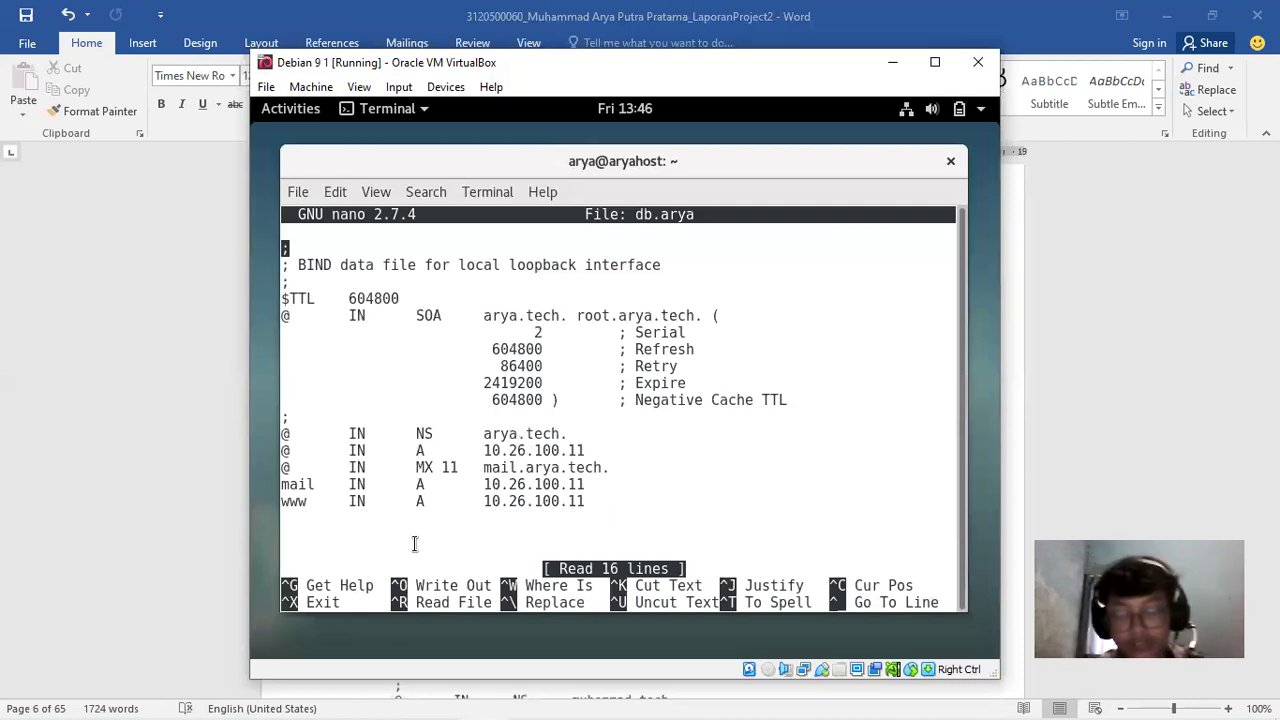
{"action": "key", "text": "ctrl+x"}
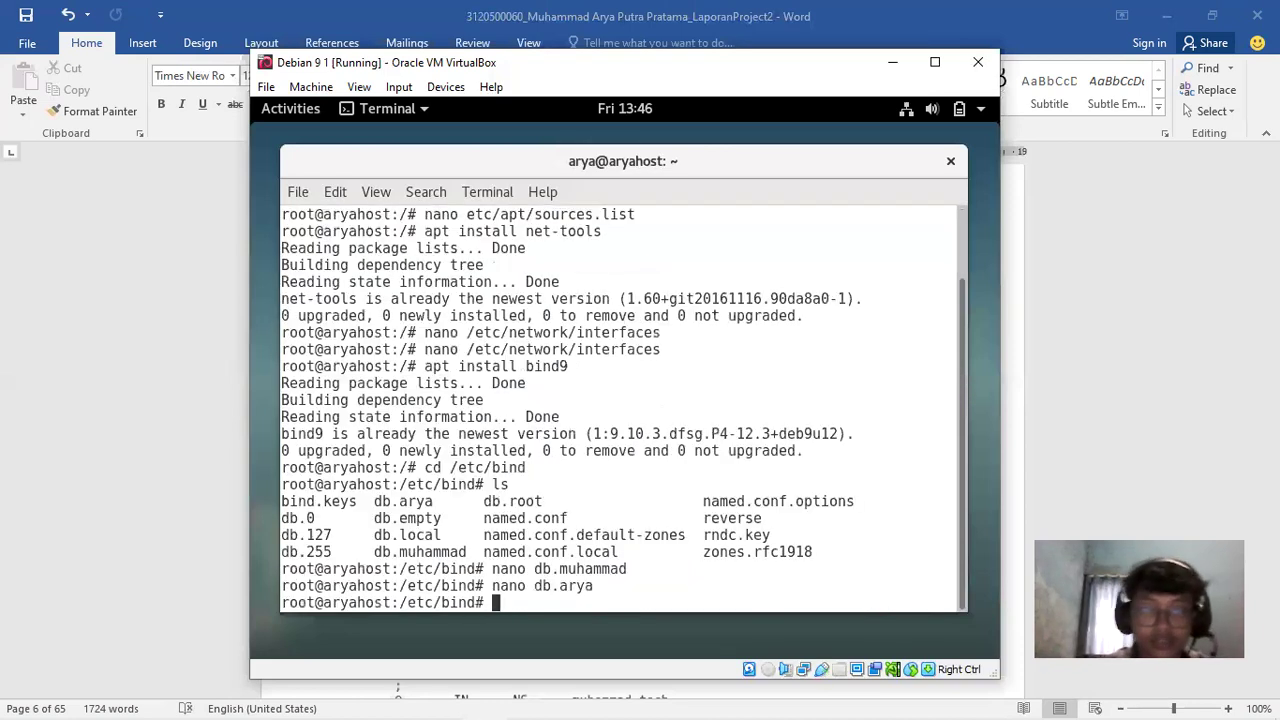
Open the reverse zone file and step through its PTR records
{"action": "key", "text": "Up"}
{"action": "key", "text": "BackSpace"}
{"action": "key", "text": "BackSpace"}
{"action": "key", "text": "BackSpace"}
{"action": "key", "text": "BackSpace"}
{"action": "key", "text": "BackSpace"}
{"action": "key", "text": "BackSpace"}
{"action": "key", "text": "BackSpace"}
{"action": "type", "text": "reverse"}
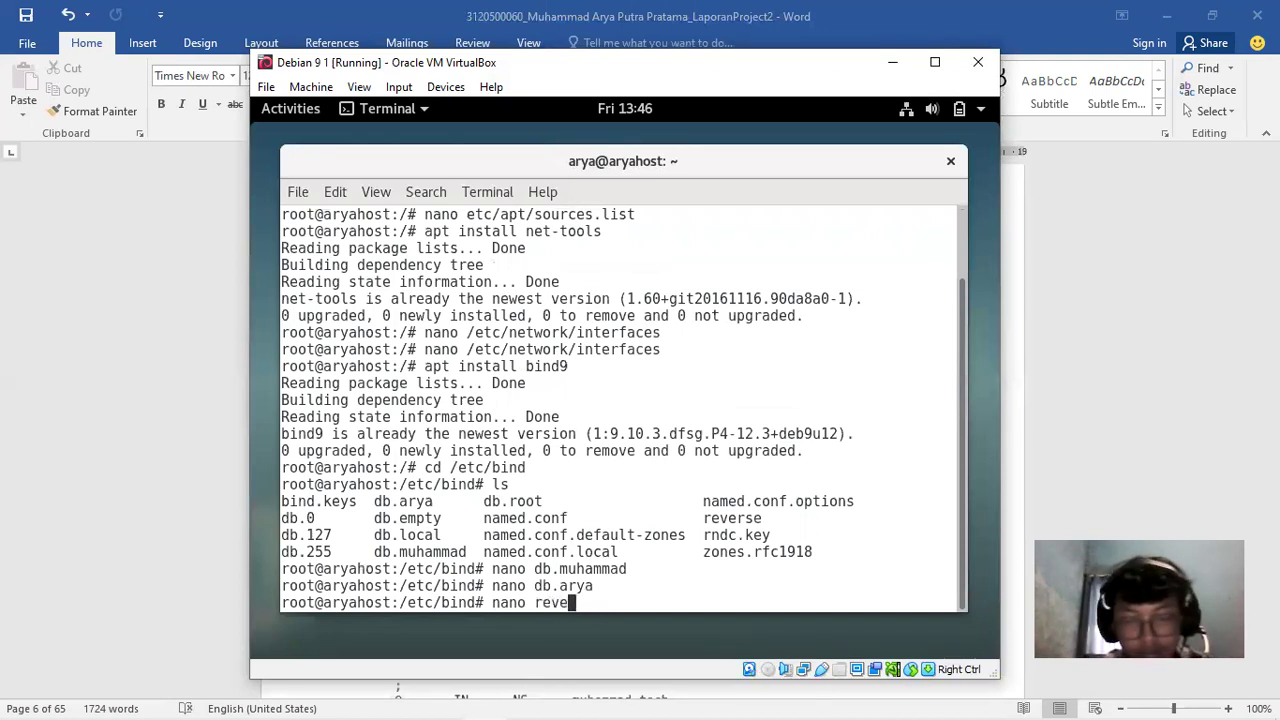
{"action": "key", "text": "Return"}
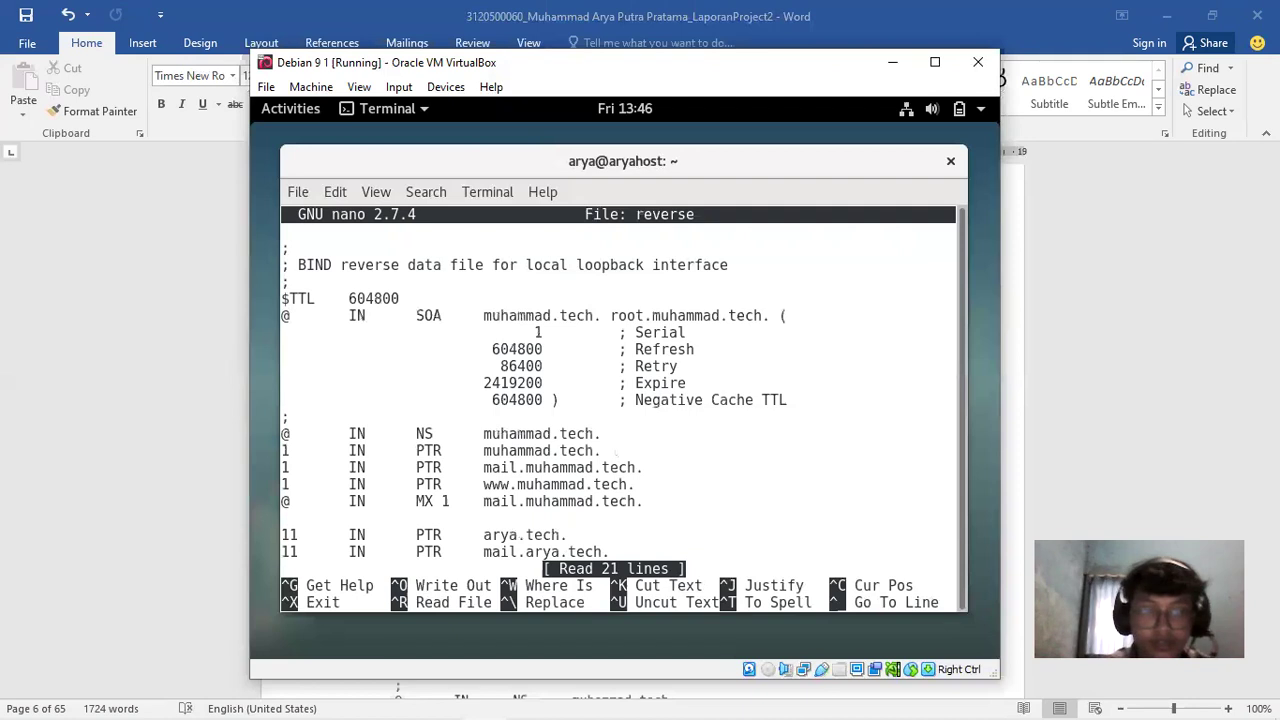
{"action": "key", "text": "Down"}
{"action": "key", "text": "Down"}
{"action": "key", "text": "Down"}
{"action": "key", "text": "Down"}
{"action": "key", "text": "Down"}
{"action": "key", "text": "Down"}
{"action": "key", "text": "Down"}
{"action": "key", "text": "Down"}
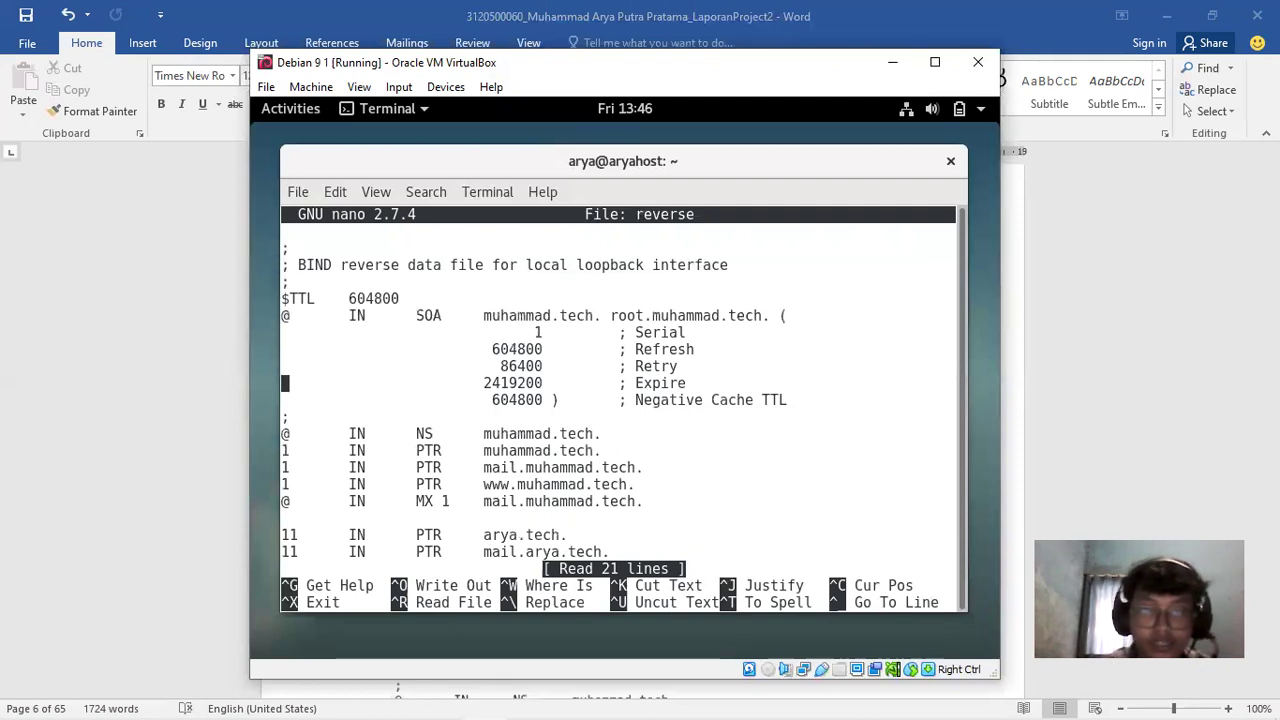
{"action": "key", "text": "Down"}
{"action": "key", "text": "Down"}
{"action": "key", "text": "Down"}
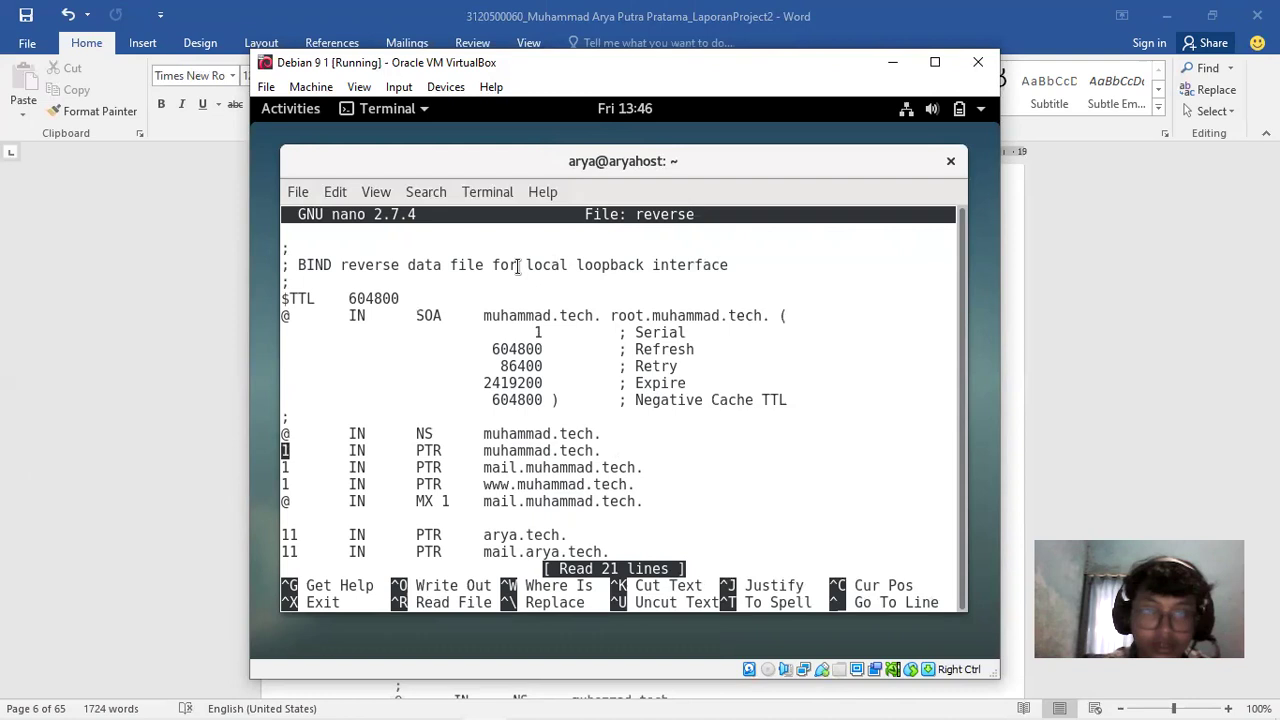
{"action": "left_click_drag", "start_coordinate": [298, 264], "coordinate": [466, 264]}
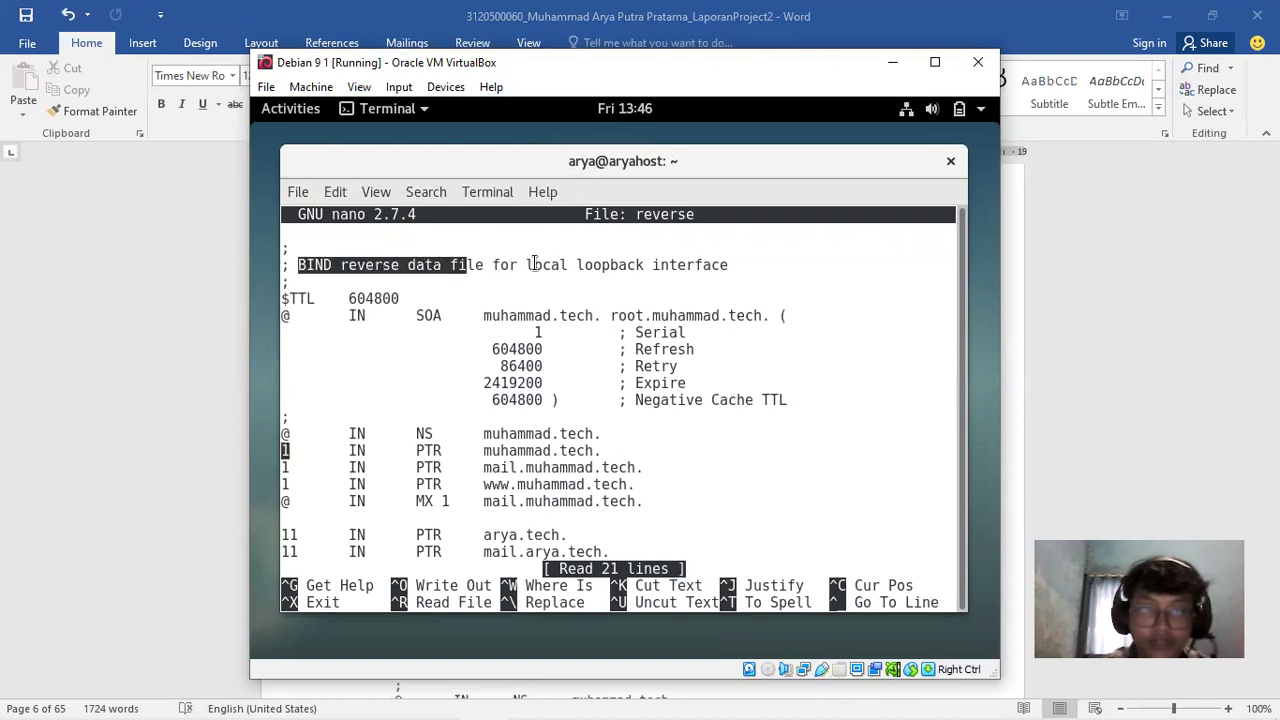
{"action": "left_click", "coordinate": [424, 450]}
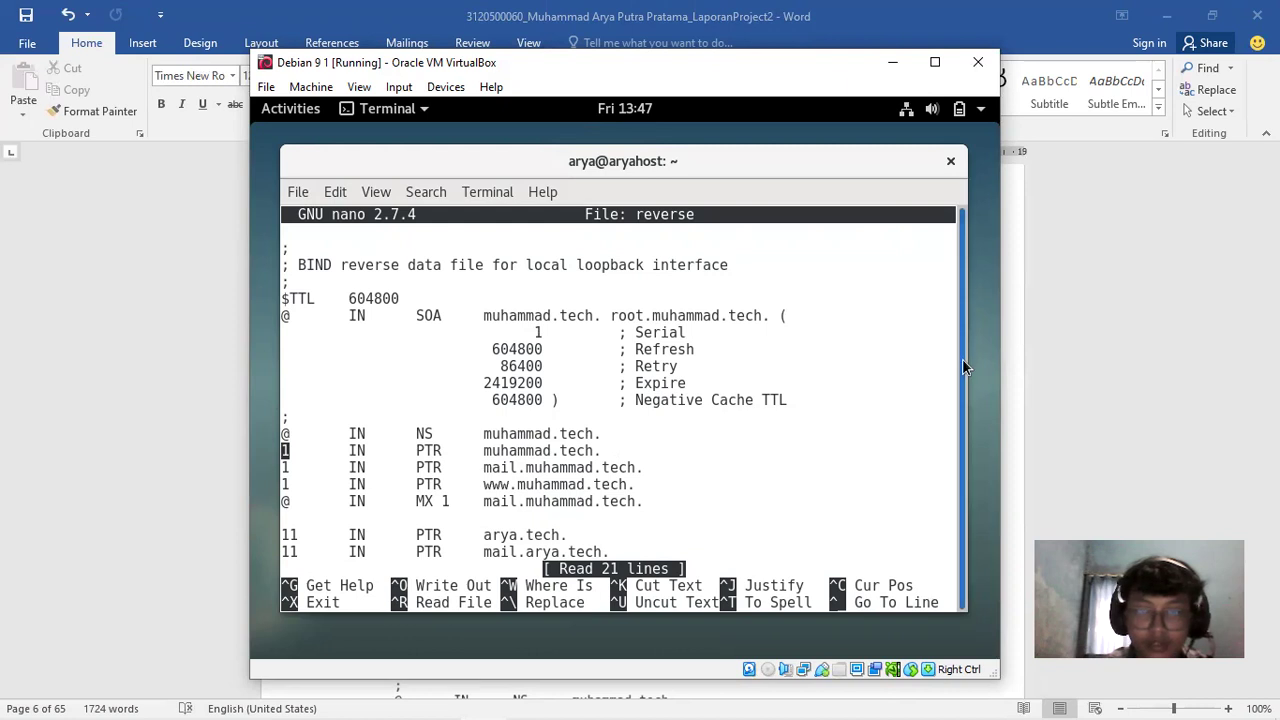
{"action": "key", "text": "Down"}
{"action": "key", "text": "Down"}
{"action": "key", "text": "Down"}
{"action": "key", "text": "Down"}
{"action": "key", "text": "Down"}
{"action": "key", "text": "Down"}
{"action": "key", "text": "Down"}
{"action": "key", "text": "Down"}
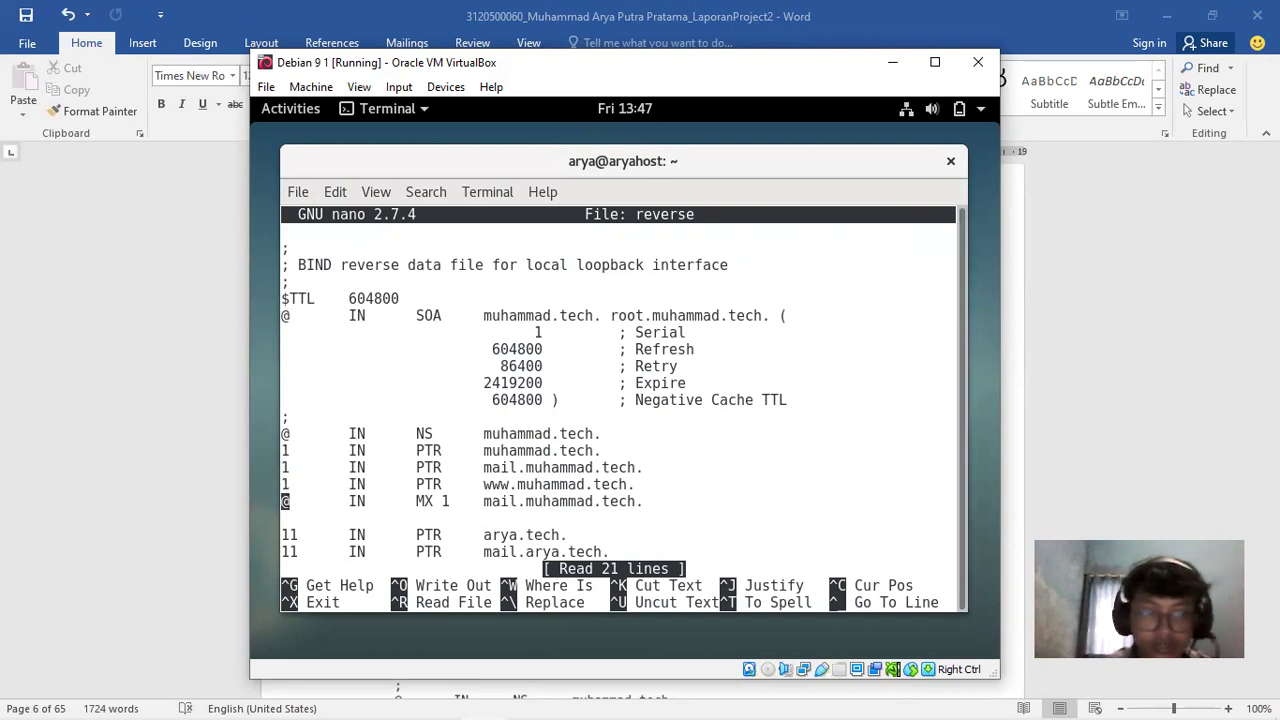
{"action": "key", "text": "Up"}
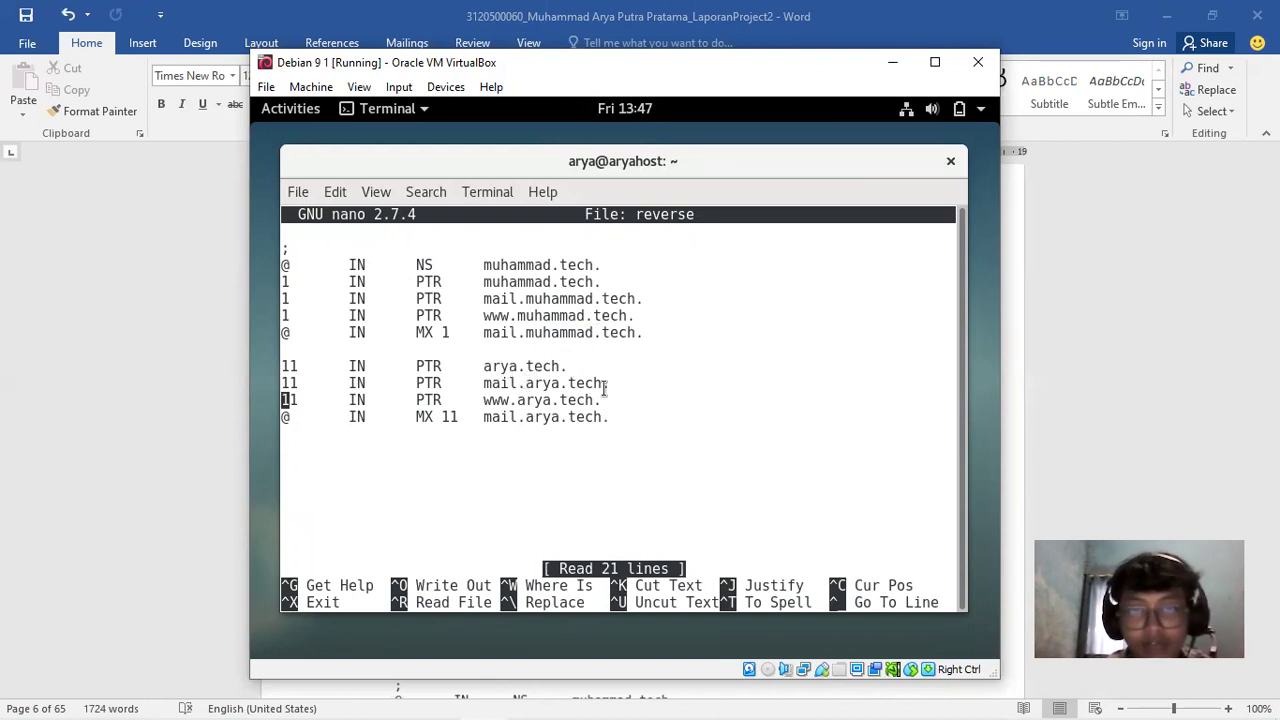
Compare the MX 1 and MX 11 records for both domains, then close the file
{"action": "left_click_drag", "start_coordinate": [417, 417], "coordinate": [461, 417]}
{"action": "left_click_drag", "start_coordinate": [552, 417], "coordinate": [608, 417]}
{"action": "left_click", "coordinate": [418, 414]}
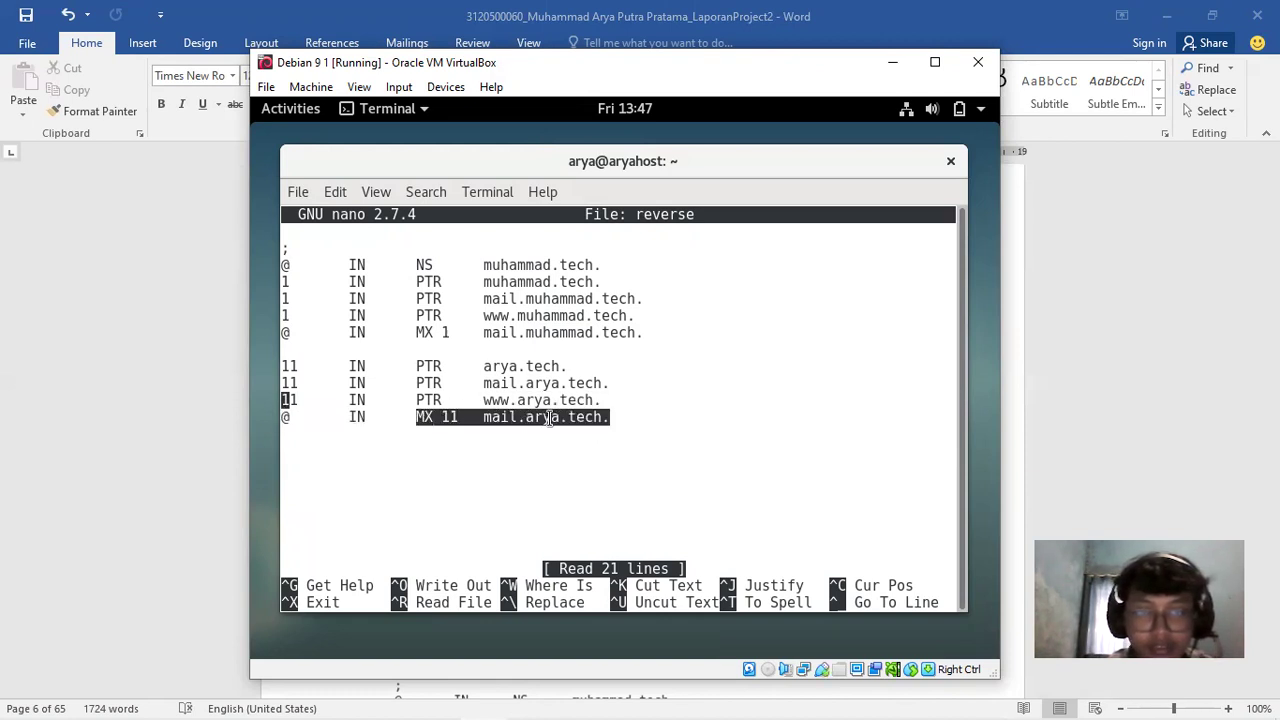
{"action": "left_click_drag", "start_coordinate": [421, 338], "coordinate": [583, 341]}
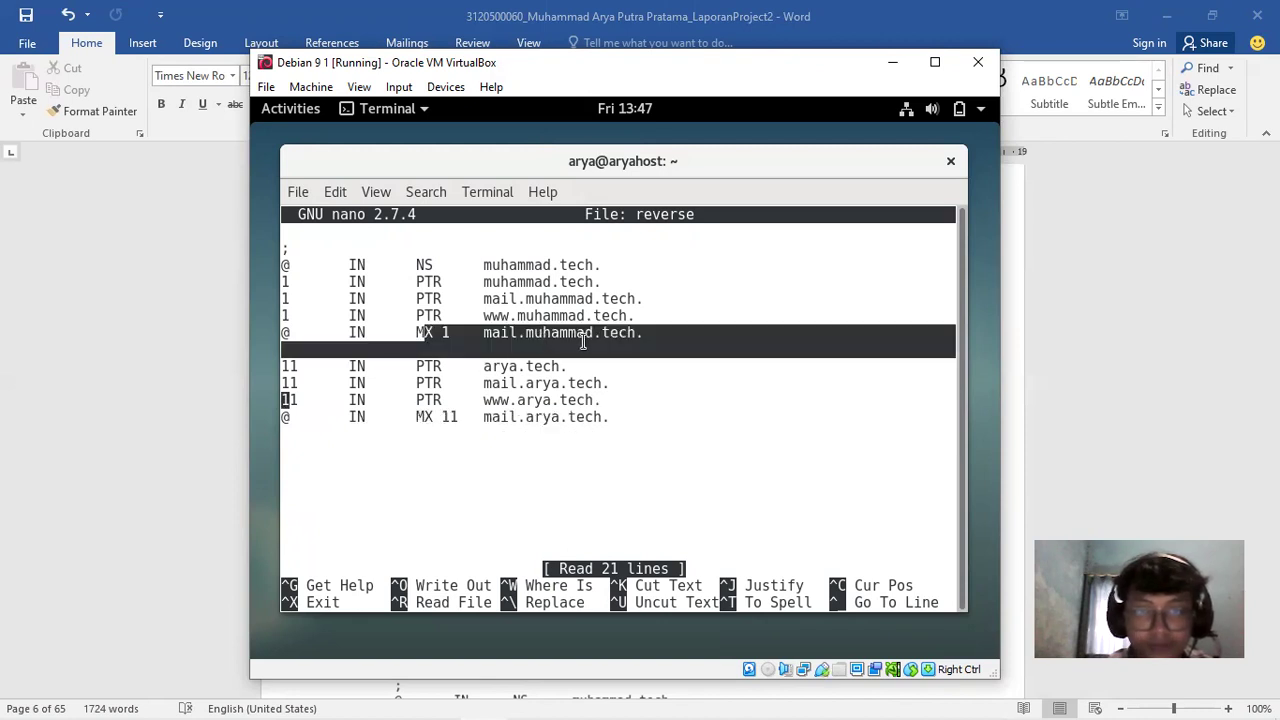
{"action": "left_click", "coordinate": [470, 375]}
{"action": "left_click_drag", "start_coordinate": [417, 417], "coordinate": [440, 417]}
{"action": "left_click_drag", "start_coordinate": [417, 332], "coordinate": [436, 333]}
{"action": "left_click", "coordinate": [468, 412]}
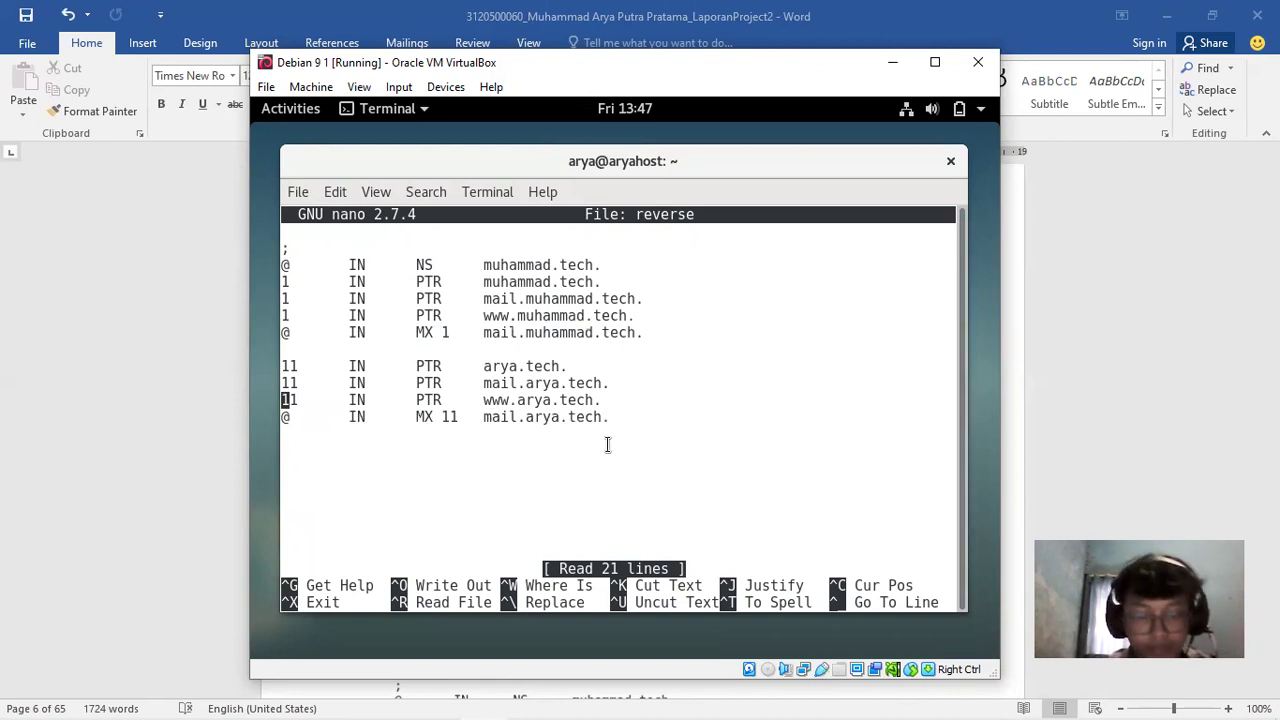
{"action": "key", "text": "ctrl+x"}
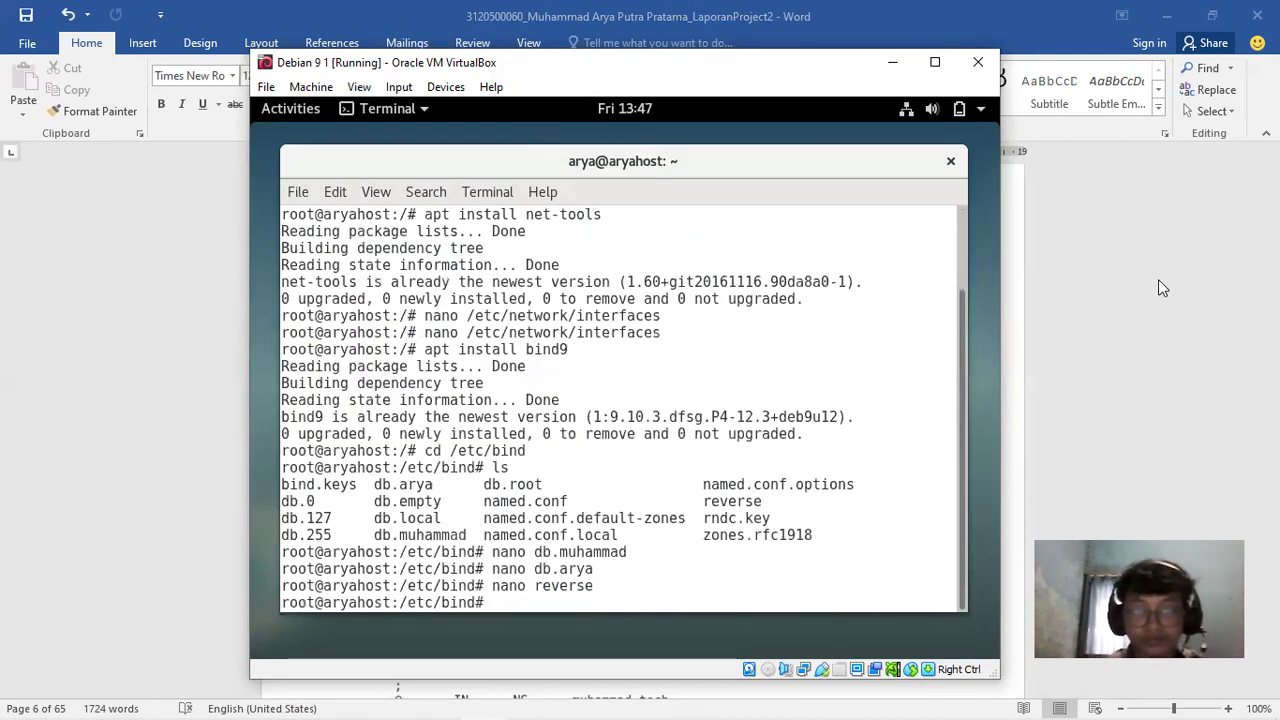
{"action": "left_click", "coordinate": [1204, 352]}
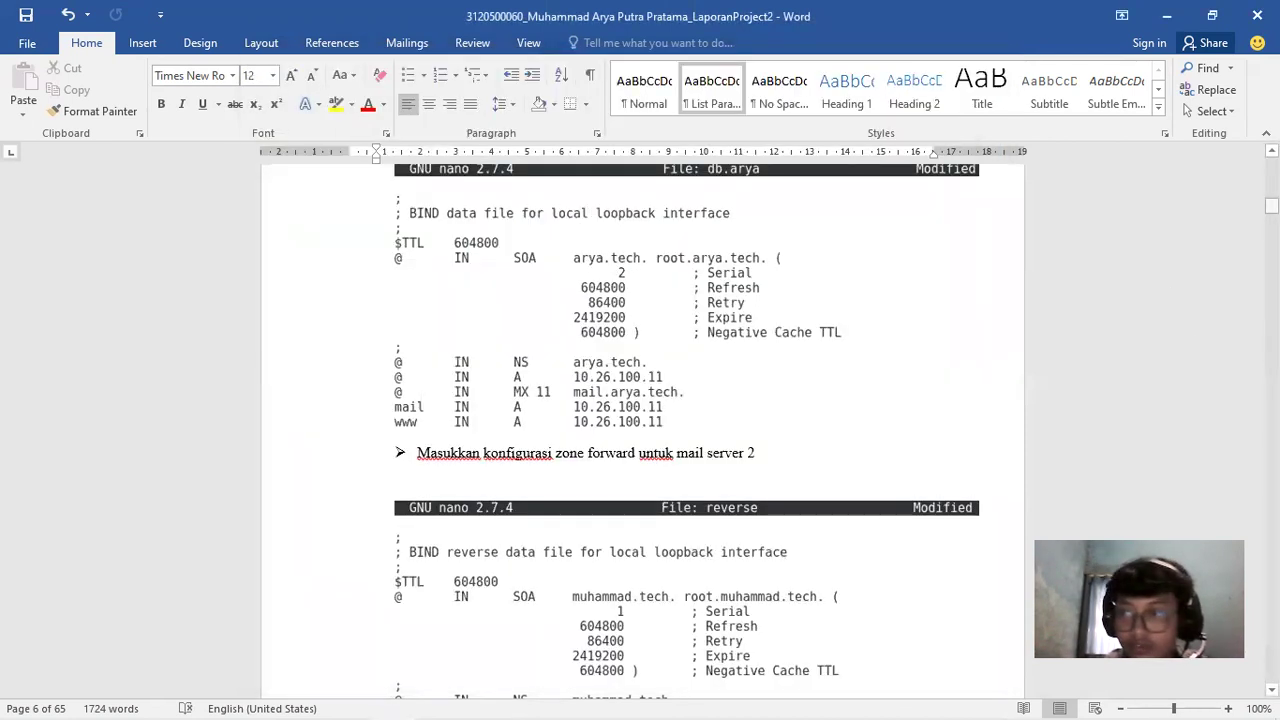
{"action": "scroll", "coordinate": [640, 400], "scroll_direction": "down", "scroll_amount": 7}
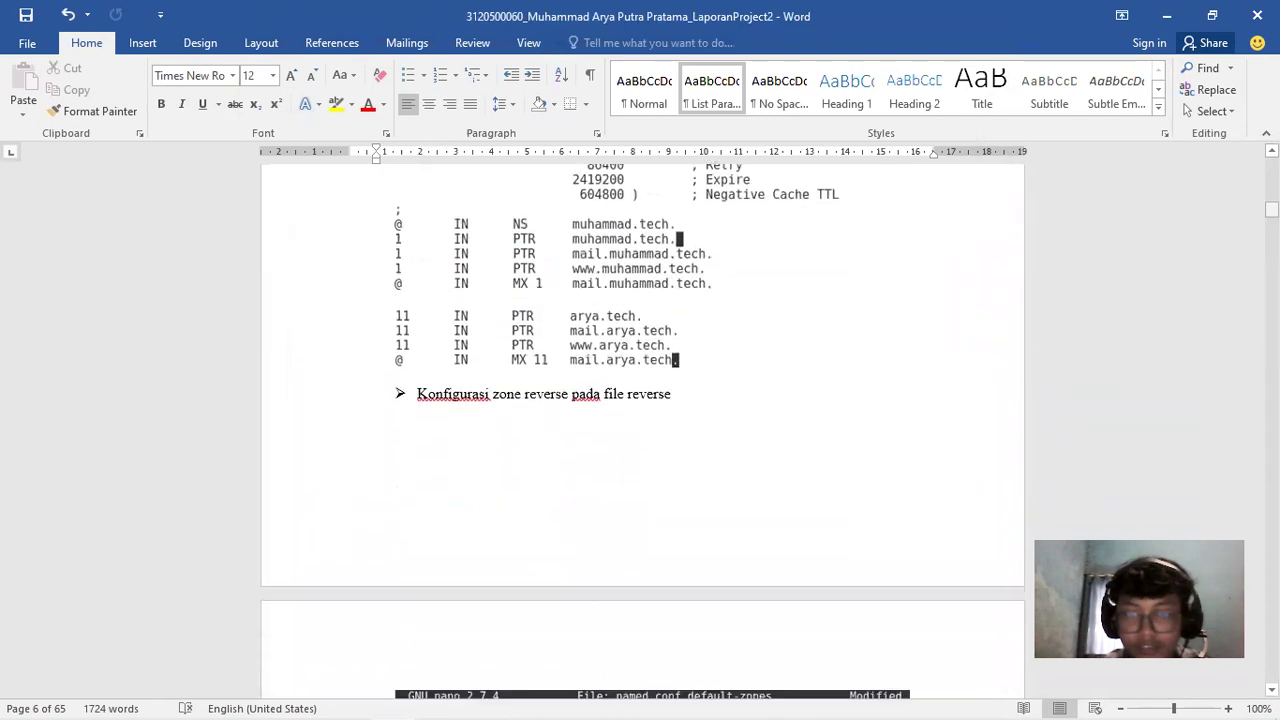
{"action": "scroll", "coordinate": [640, 400], "scroll_direction": "up", "scroll_amount": 10}
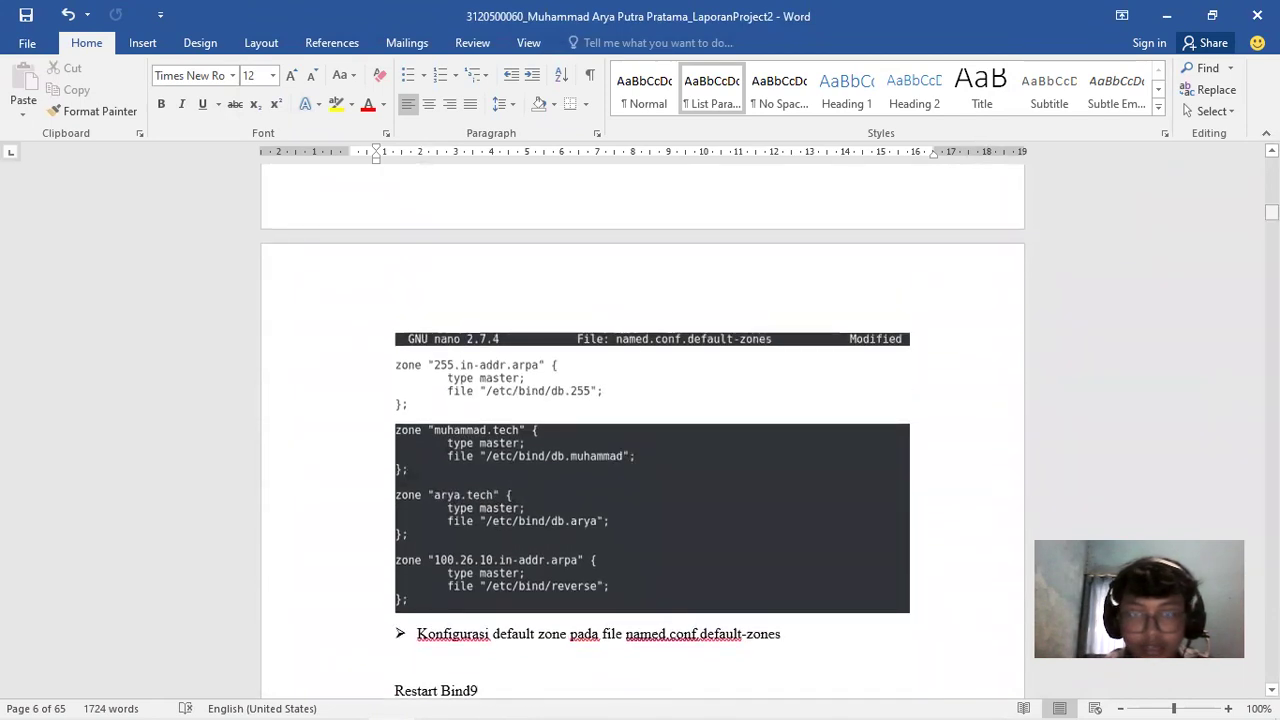
{"action": "left_click", "coordinate": [550, 648]}
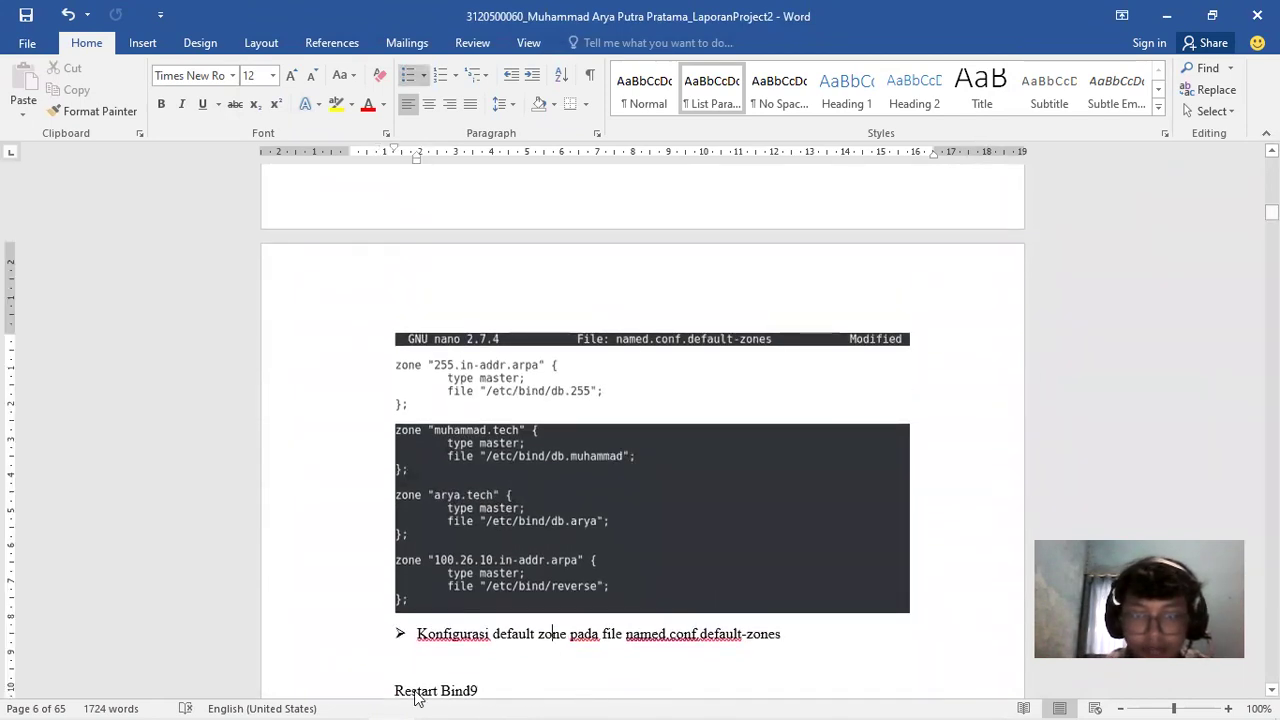
{"action": "left_click", "coordinate": [486, 700]}
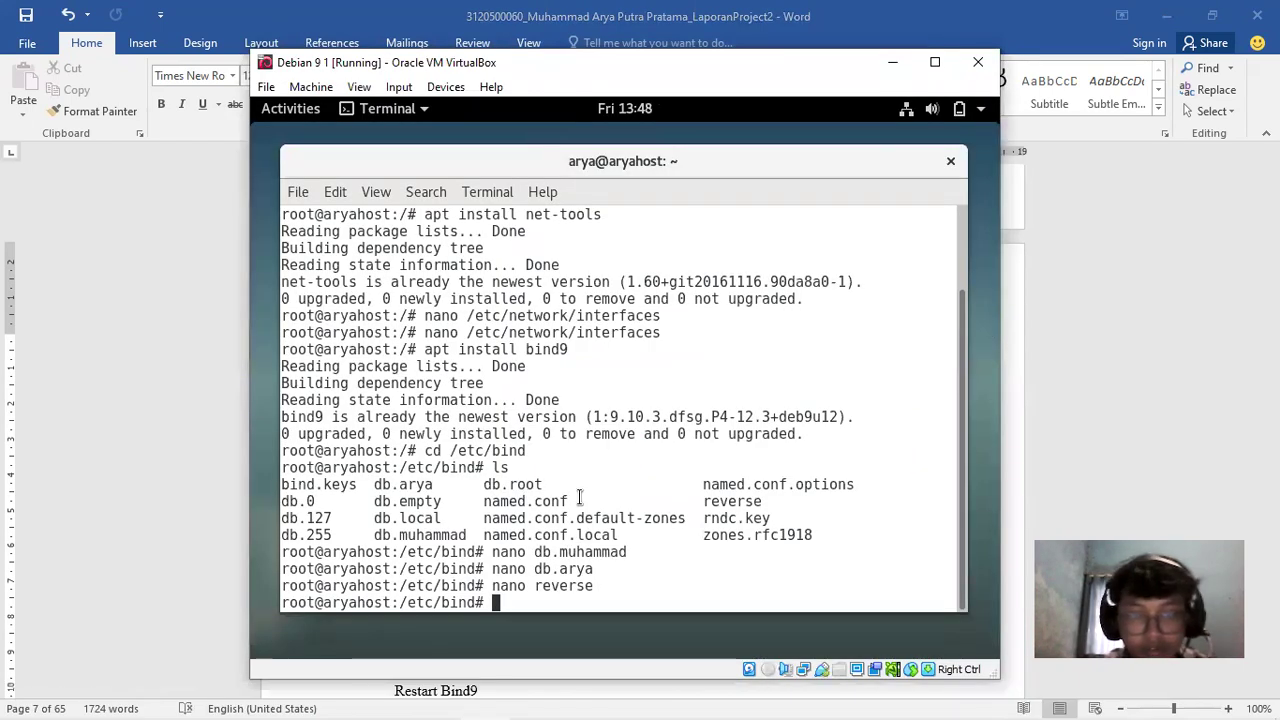
{"action": "left_click_drag", "start_coordinate": [484, 520], "coordinate": [661, 530]}
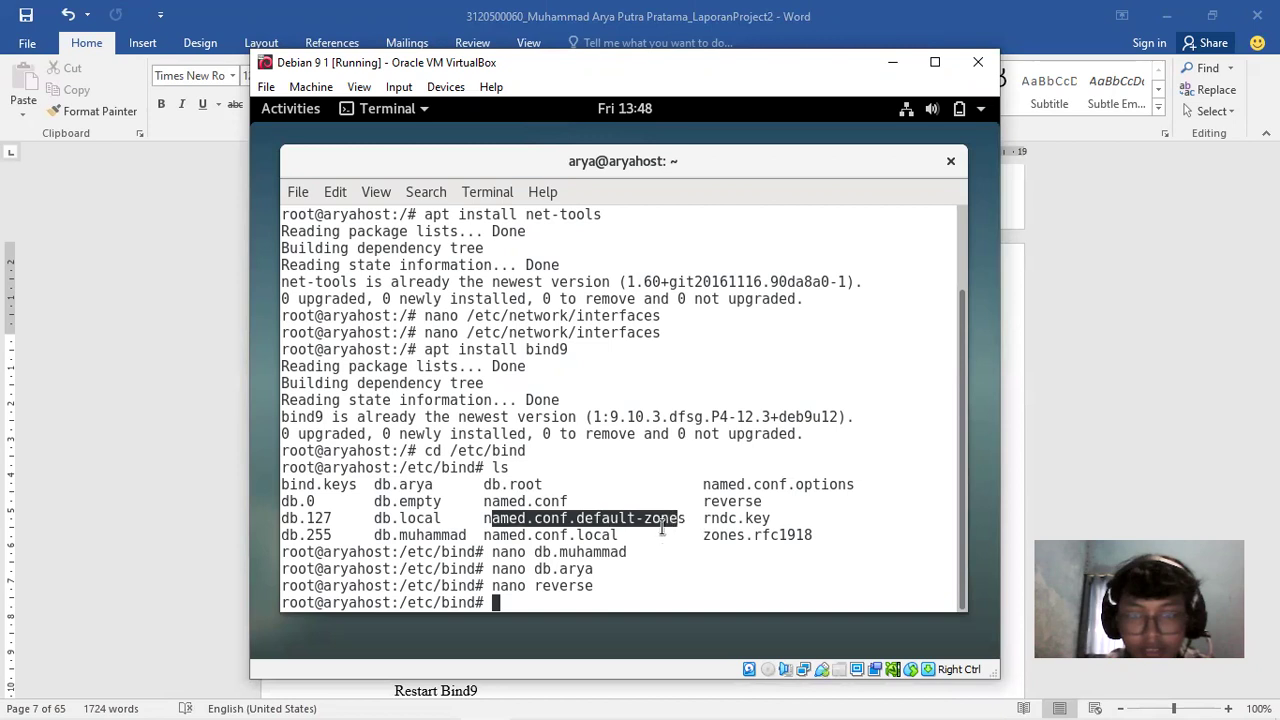
{"action": "left_click", "coordinate": [595, 570]}
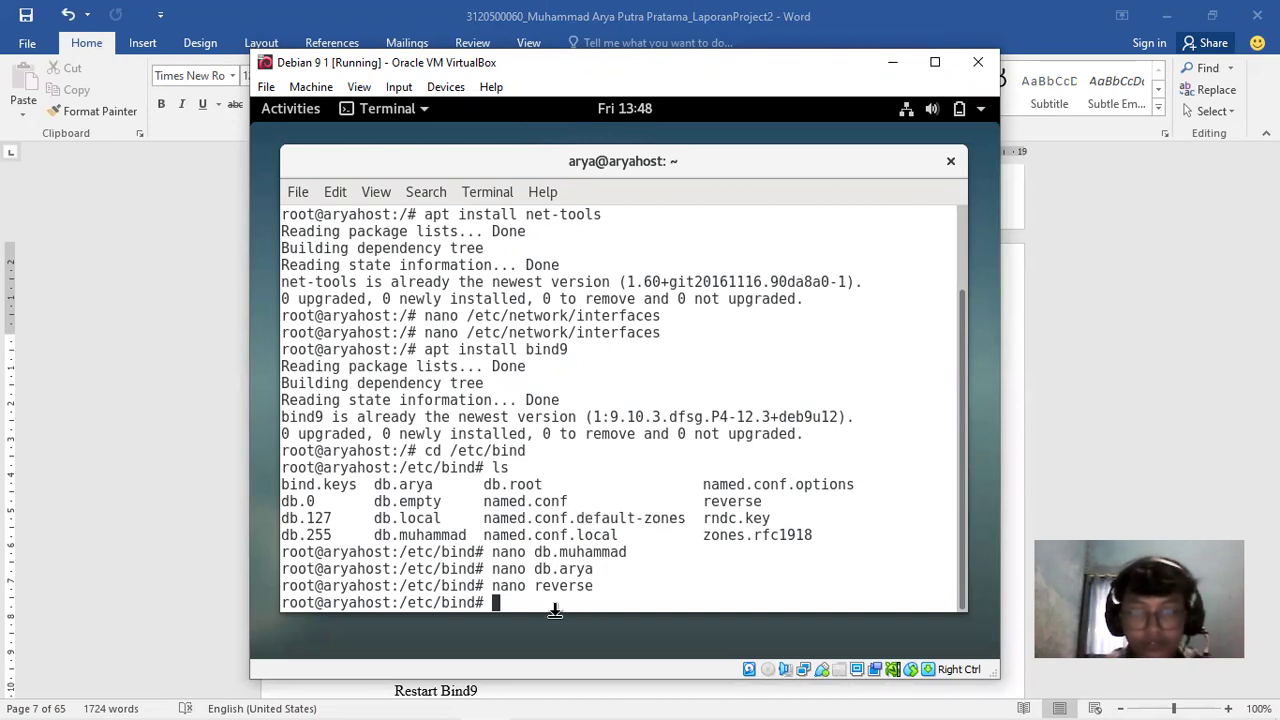
{"action": "key", "text": "Up"}
{"action": "key", "text": "BackSpace"}
{"action": "key", "text": "BackSpace"}
{"action": "key", "text": "BackSpace"}
{"action": "key", "text": "BackSpace"}
{"action": "key", "text": "BackSpace"}
{"action": "key", "text": "BackSpace"}
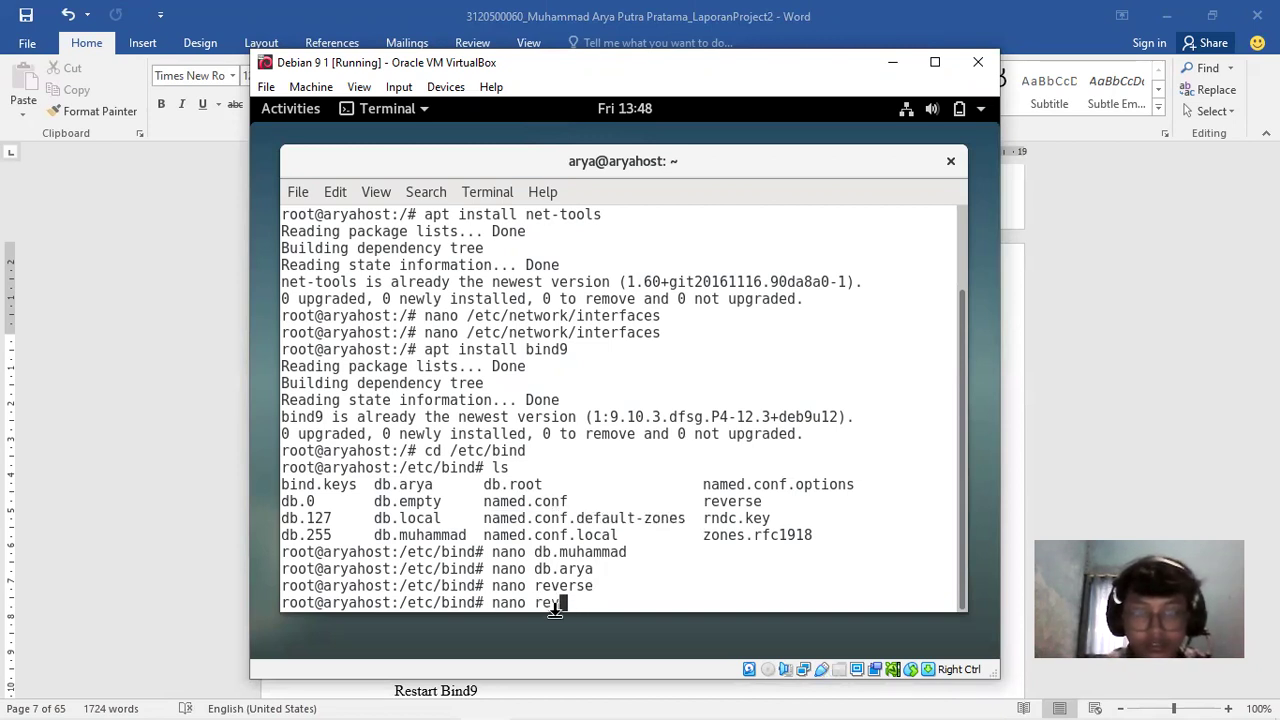
{"action": "key", "text": "BackSpace"}
{"action": "type", "text": "named."}
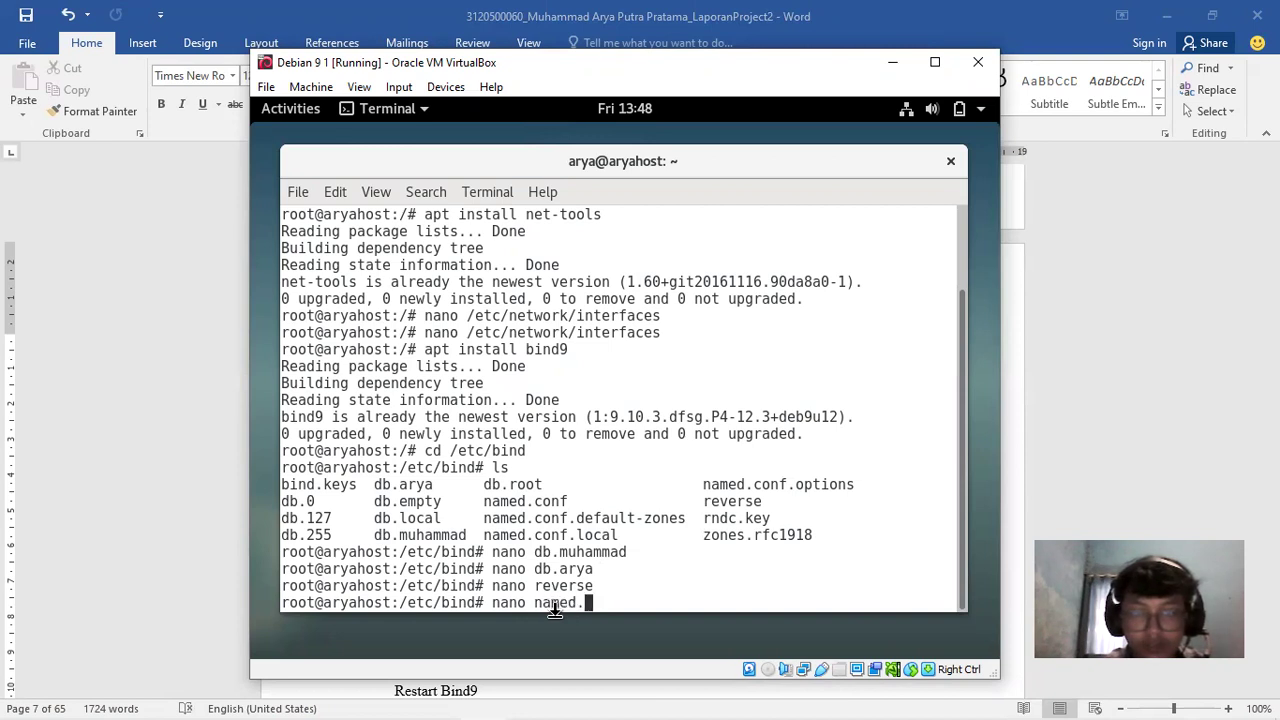
{"action": "type", "text": "conf.def"}
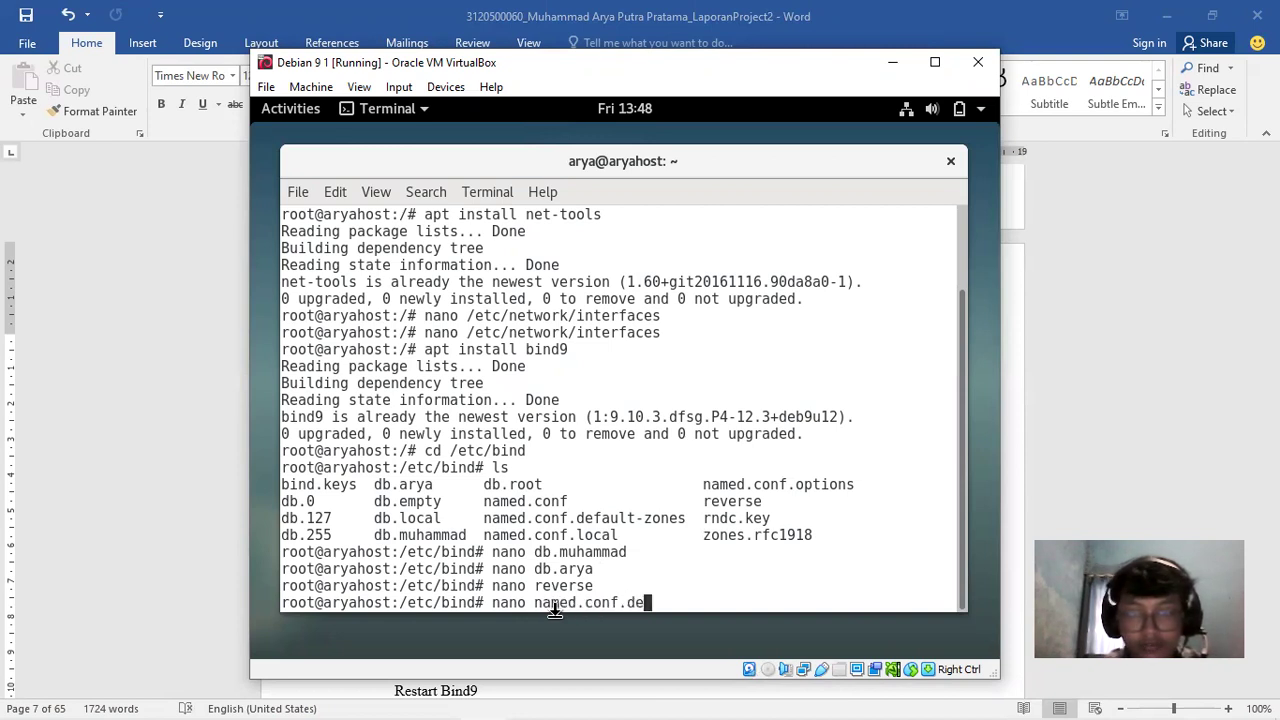
{"action": "key", "text": "Tab"}
{"action": "key", "text": "Return"}
{"action": "key", "text": "Down"}
{"action": "key", "text": "Down"}
{"action": "key", "text": "Down"}
{"action": "key", "text": "Down"}
{"action": "key", "text": "Down"}
{"action": "key", "text": "Down"}
{"action": "key", "text": "Down"}
{"action": "key", "text": "Down"}
{"action": "key", "text": "Down"}
{"action": "key", "text": "Down"}
{"action": "key", "text": "Down"}
{"action": "key", "text": "Down"}
{"action": "key", "text": "Down"}
{"action": "key", "text": "Down"}
{"action": "key", "text": "Down"}
{"action": "key", "text": "Down"}
{"action": "key", "text": "Down"}
{"action": "key", "text": "Down"}
{"action": "key", "text": "Down"}
{"action": "key", "text": "Down"}
{"action": "key", "text": "Down"}
{"action": "key", "text": "Down"}
{"action": "key", "text": "Down"}
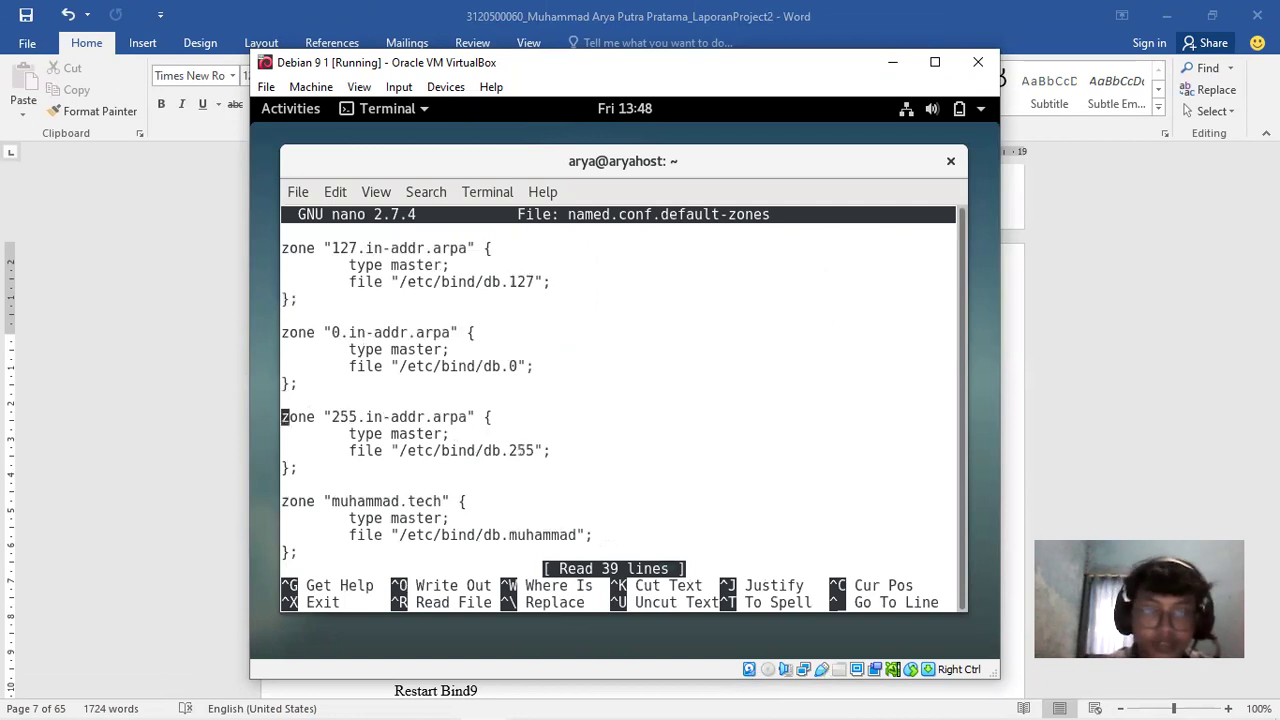
{"action": "key", "text": "Up"}
{"action": "key", "text": "Up"}
{"action": "key", "text": "Up"}
{"action": "key", "text": "Up"}
{"action": "key", "text": "Up"}
{"action": "key", "text": "Up"}
{"action": "key", "text": "Up"}
{"action": "key", "text": "Up"}
{"action": "key", "text": "Up"}
{"action": "key", "text": "Up"}
{"action": "key", "text": "Up"}
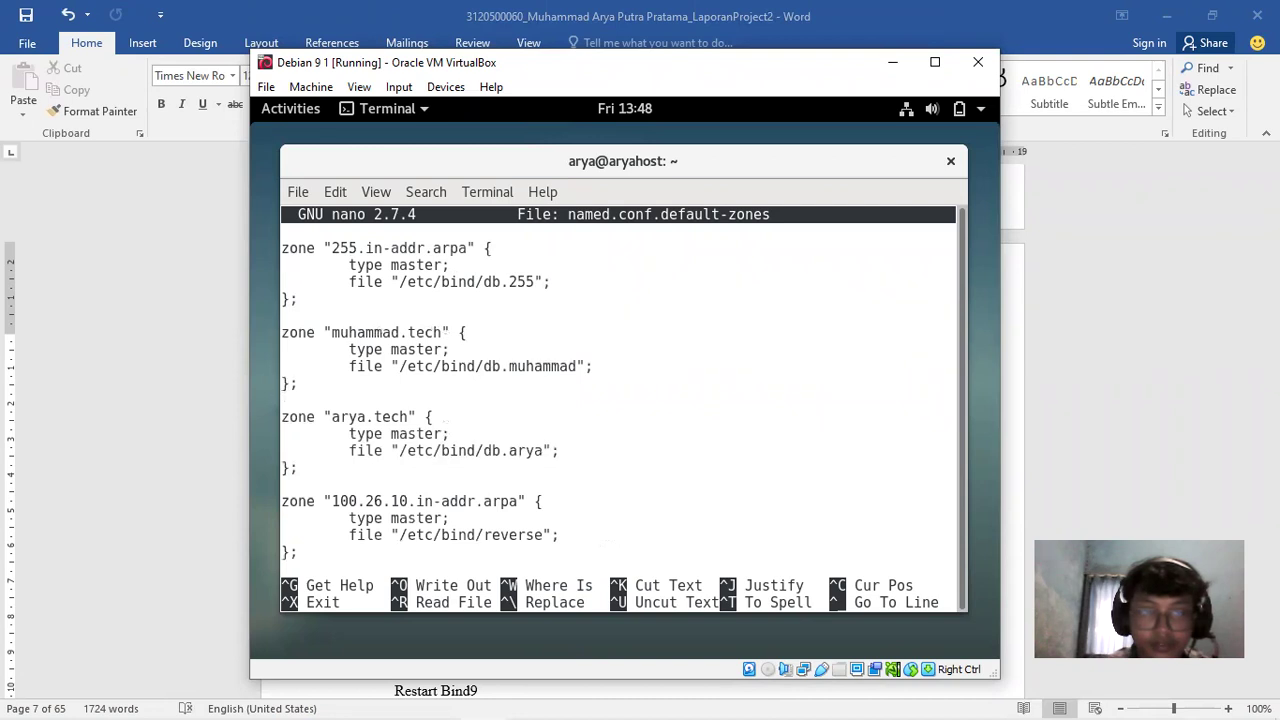
{"action": "key", "text": "Down"}
{"action": "key", "text": "Down"}
{"action": "key", "text": "Down"}
{"action": "key", "text": "Down"}
{"action": "key", "text": "Down"}
{"action": "key", "text": "Down"}
{"action": "key", "text": "Down"}
{"action": "key", "text": "Down"}
{"action": "key", "text": "Down"}
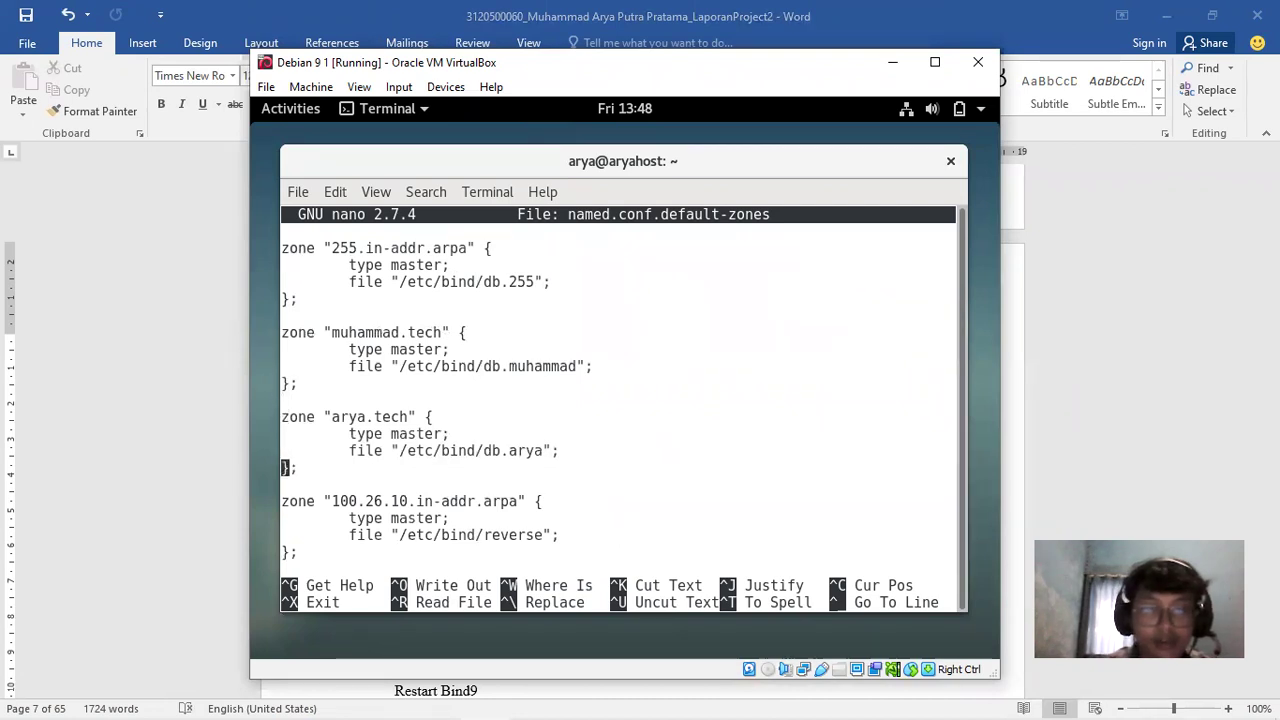
{"action": "key", "text": "Down"}
{"action": "key", "text": "Up"}
{"action": "key", "text": "Up"}
{"action": "key", "text": "Up"}
{"action": "key", "text": "Up"}
{"action": "key", "text": "Up"}
{"action": "key", "text": "Up"}
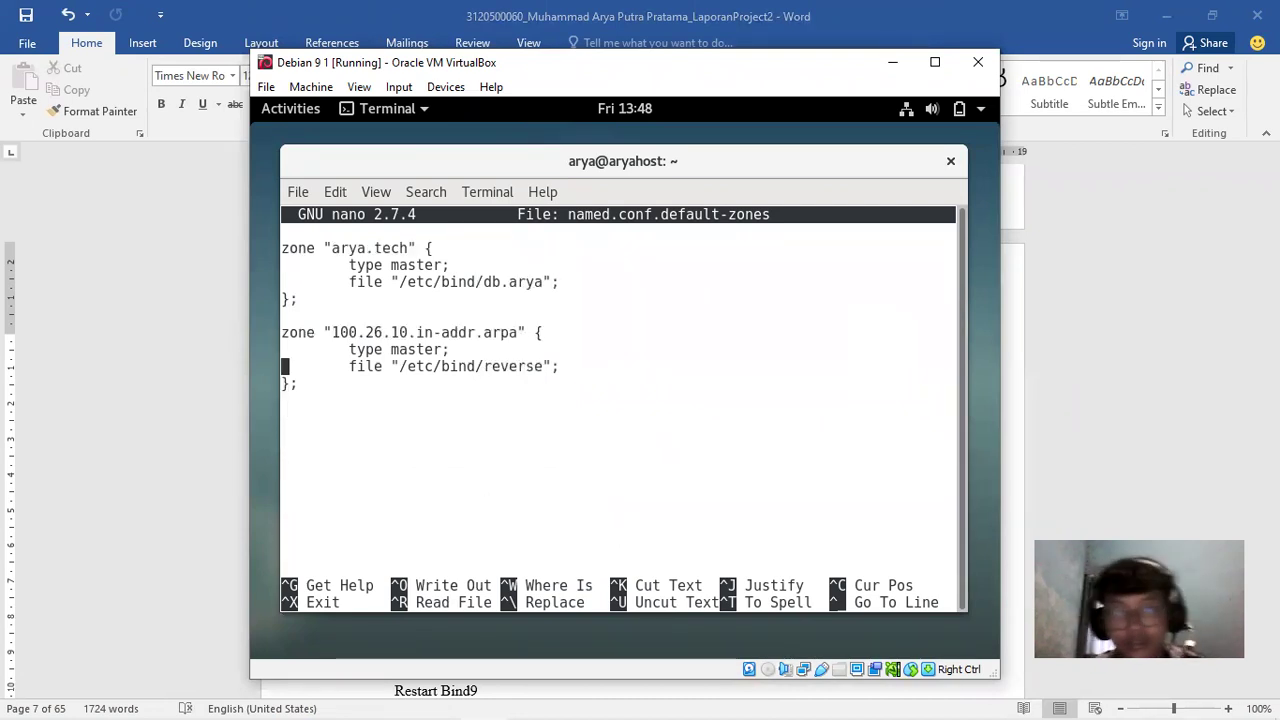
{"action": "key", "text": "Up"}
{"action": "key", "text": "Up"}
{"action": "key", "text": "Up"}
{"action": "key", "text": "Up"}
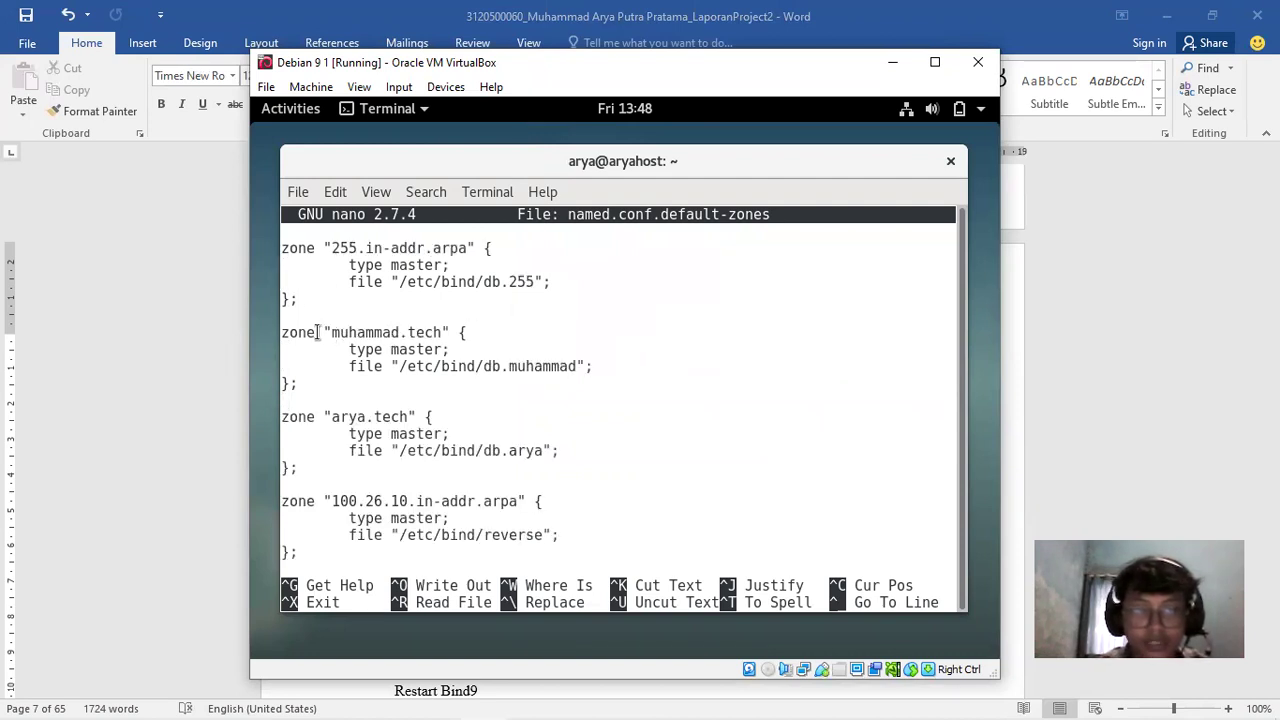
{"action": "left_click_drag", "start_coordinate": [285, 330], "coordinate": [349, 349]}
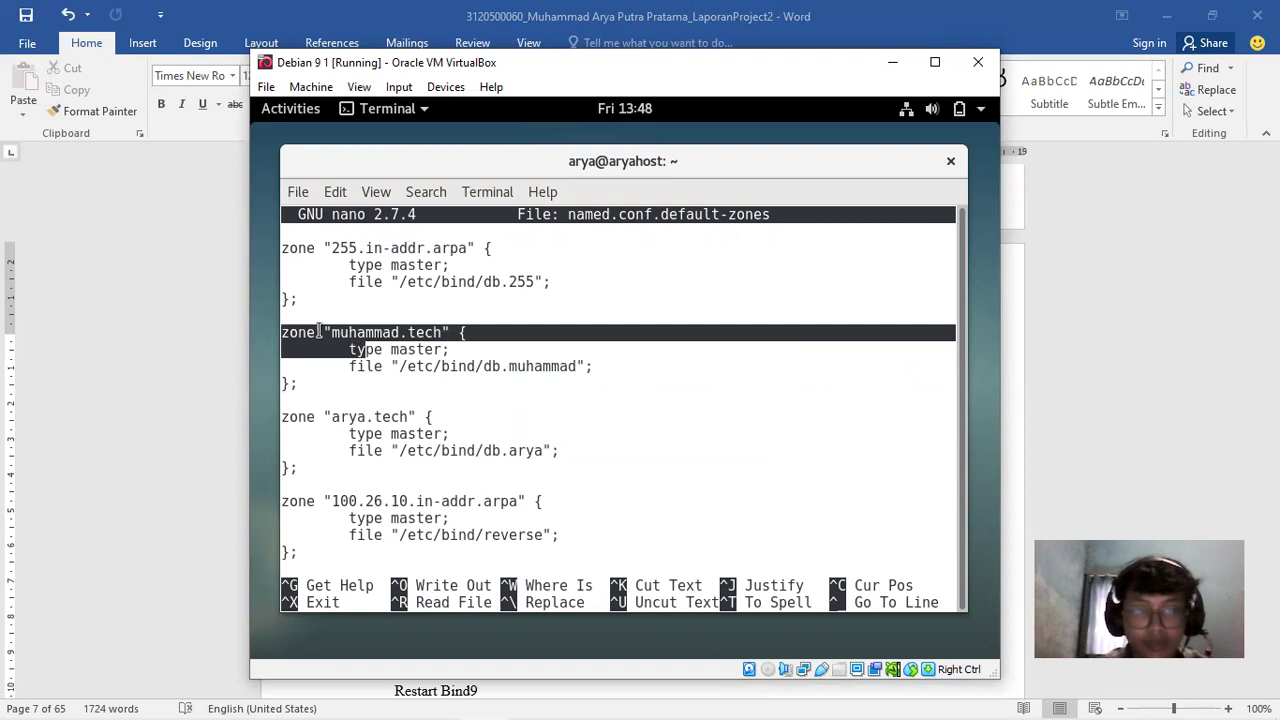
{"action": "left_click", "coordinate": [319, 332]}
{"action": "left_click_drag", "start_coordinate": [331, 332], "coordinate": [444, 332]}
{"action": "left_click", "coordinate": [387, 357]}
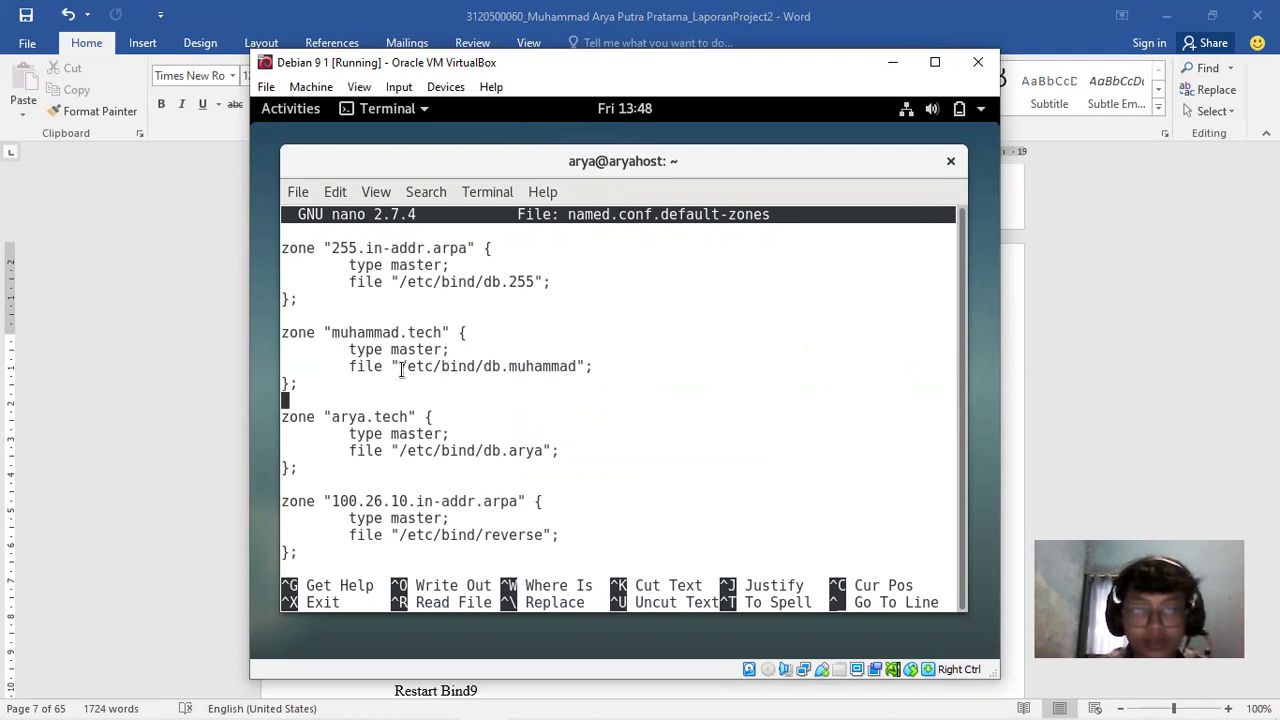
{"action": "left_click_drag", "start_coordinate": [486, 366], "coordinate": [584, 366]}
{"action": "left_click", "coordinate": [522, 389]}
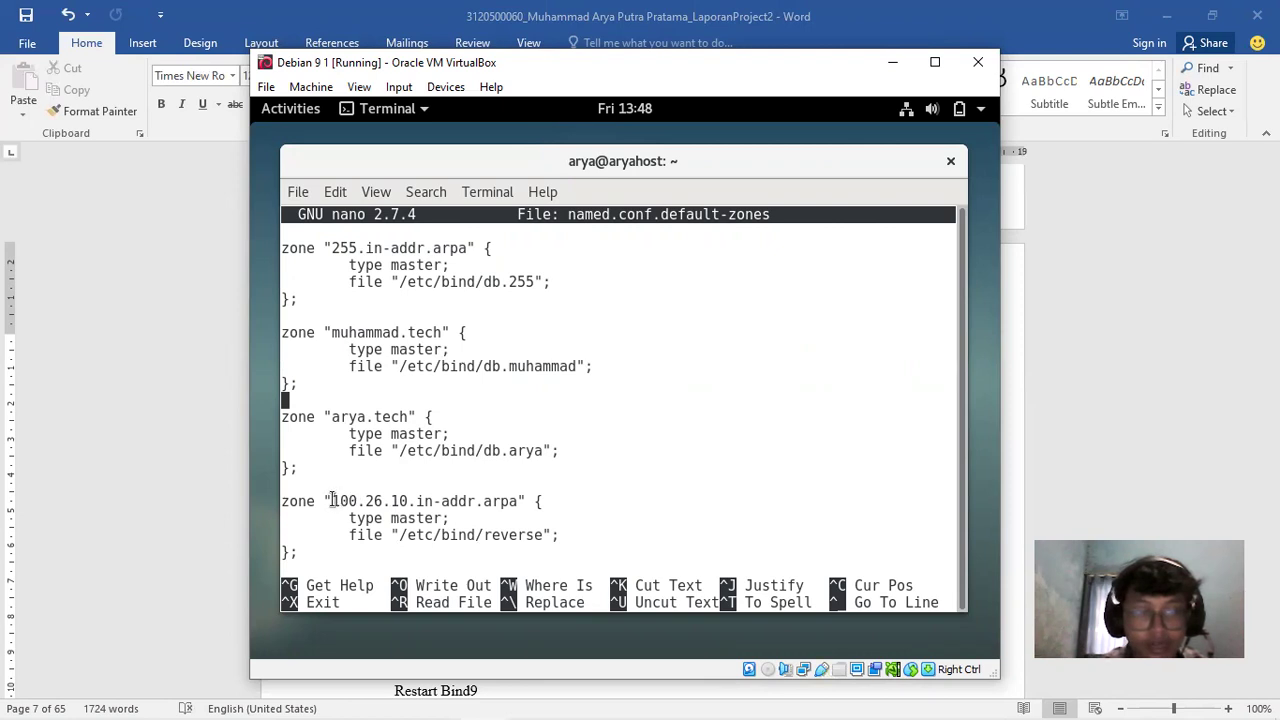
{"action": "double_click", "coordinate": [368, 500]}
{"action": "left_click", "coordinate": [365, 500]}
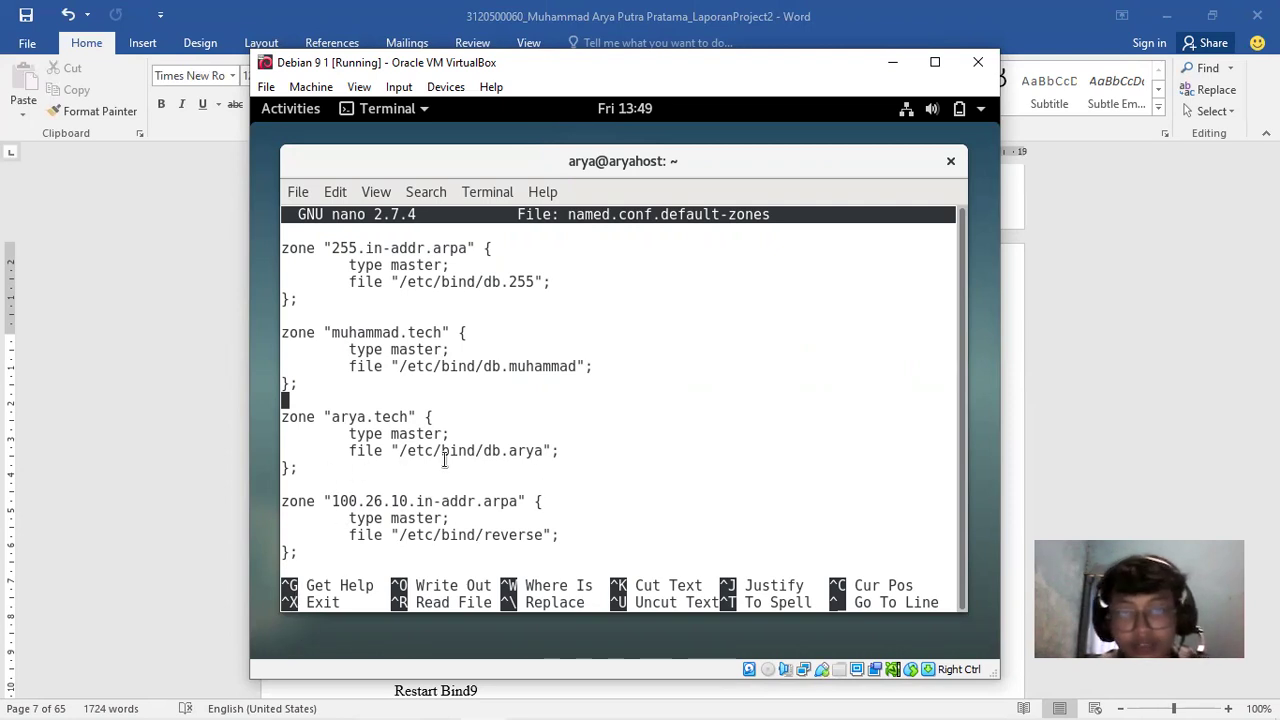
{"action": "double_click", "coordinate": [515, 535]}
{"action": "left_click", "coordinate": [447, 538]}
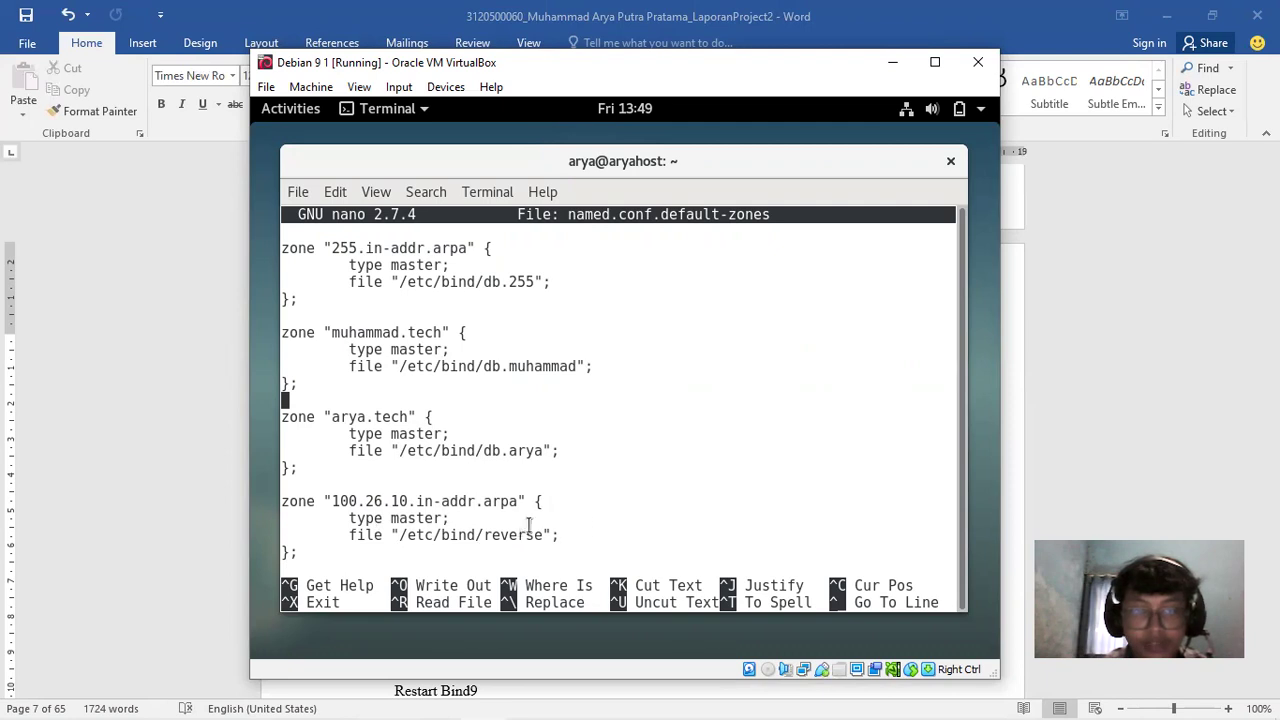
{"action": "left_click_drag", "start_coordinate": [482, 534], "coordinate": [540, 534]}
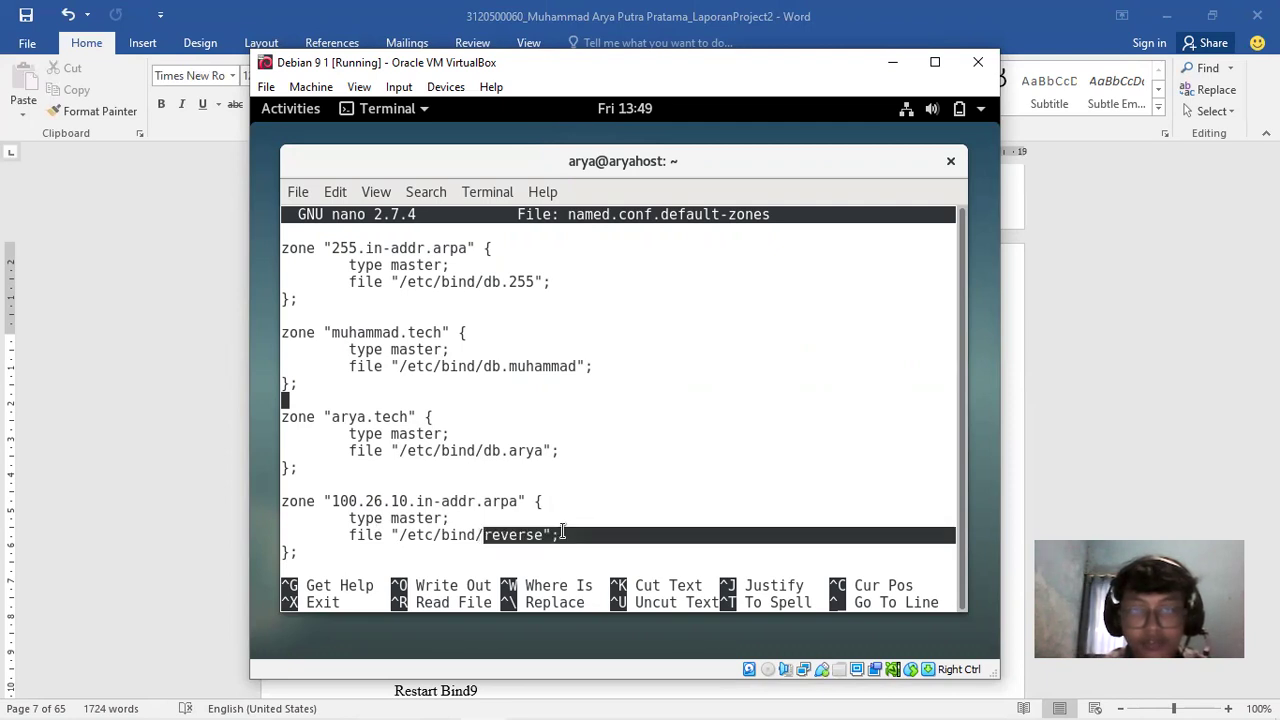
{"action": "left_click", "coordinate": [528, 534]}
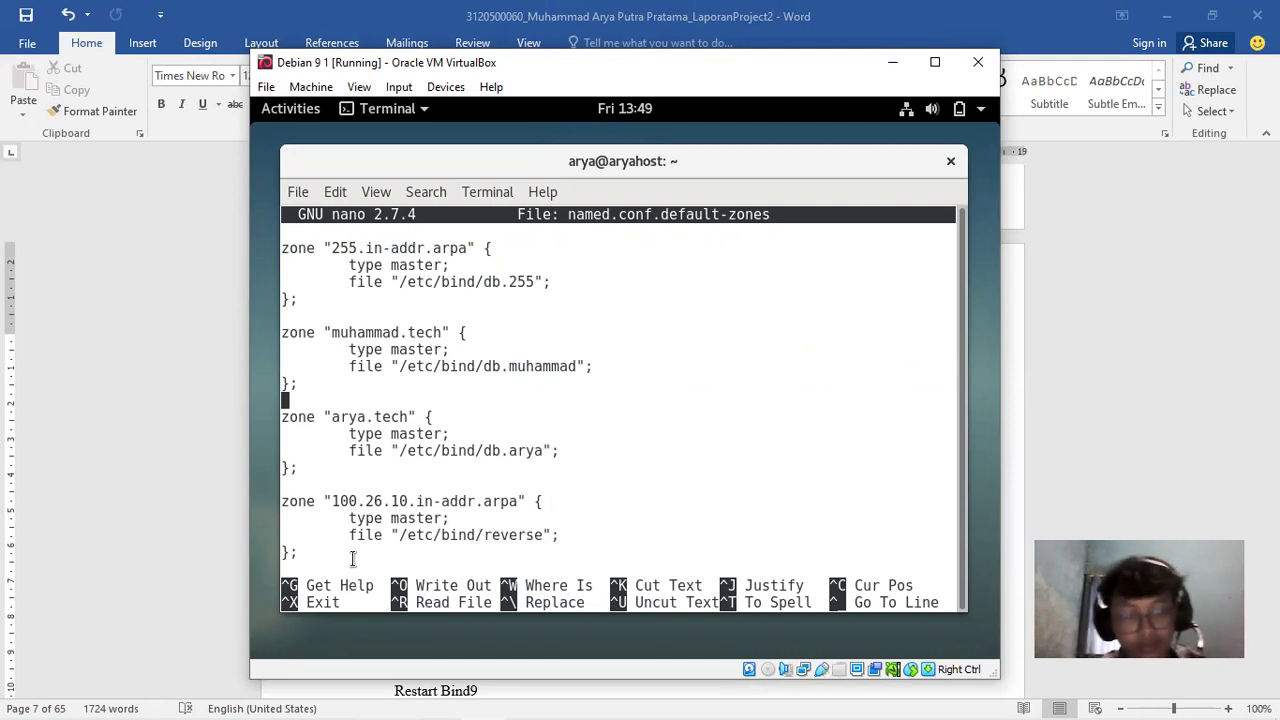
{"action": "key", "text": "ctrl+x"}
Show the report's Restart Bind9, resolv.conf and nslookup sections beside the Debian VM window
{"action": "left_click", "coordinate": [1190, 364]}
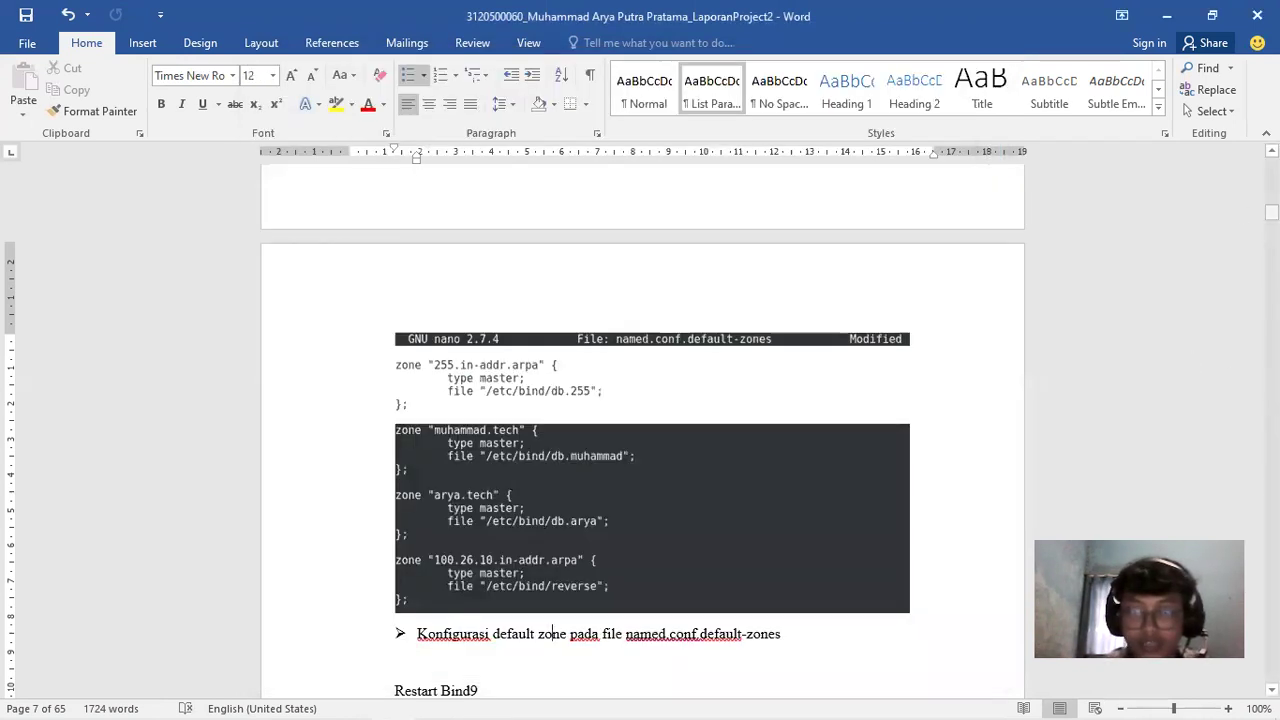
{"action": "left_click_drag", "start_coordinate": [1271, 212], "coordinate": [1271, 215]}
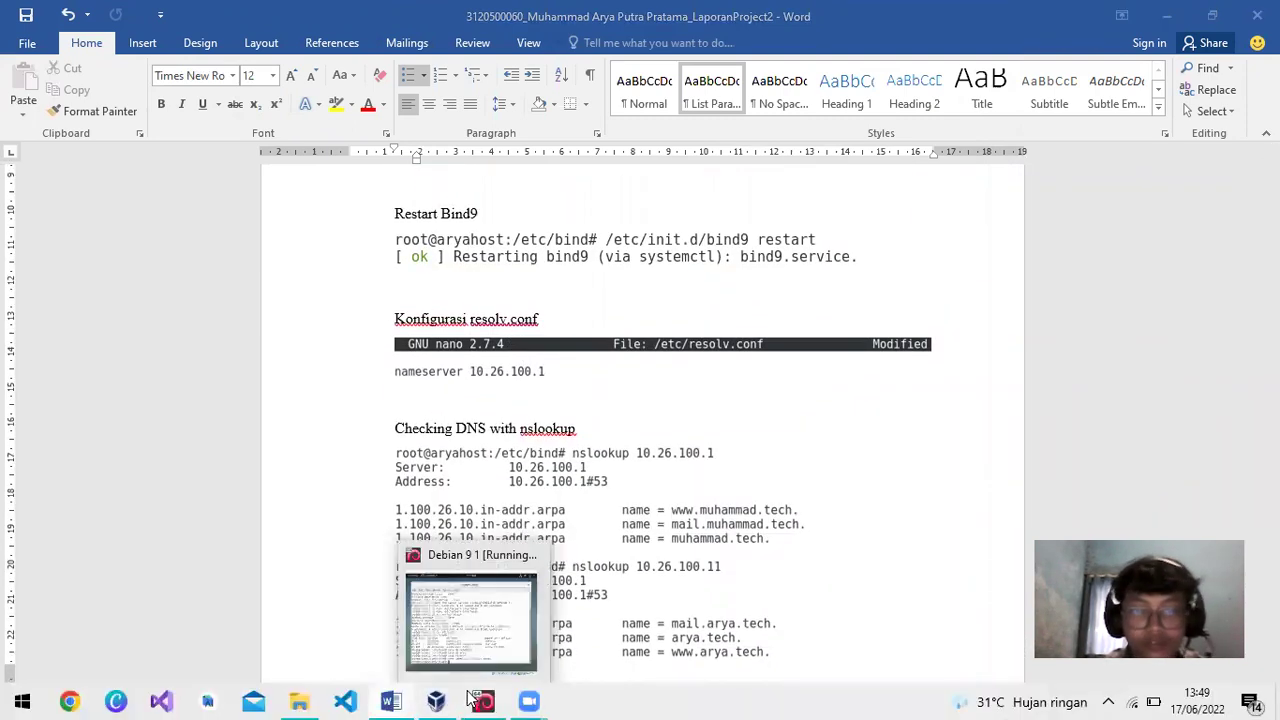
{"action": "left_click", "coordinate": [483, 701]}
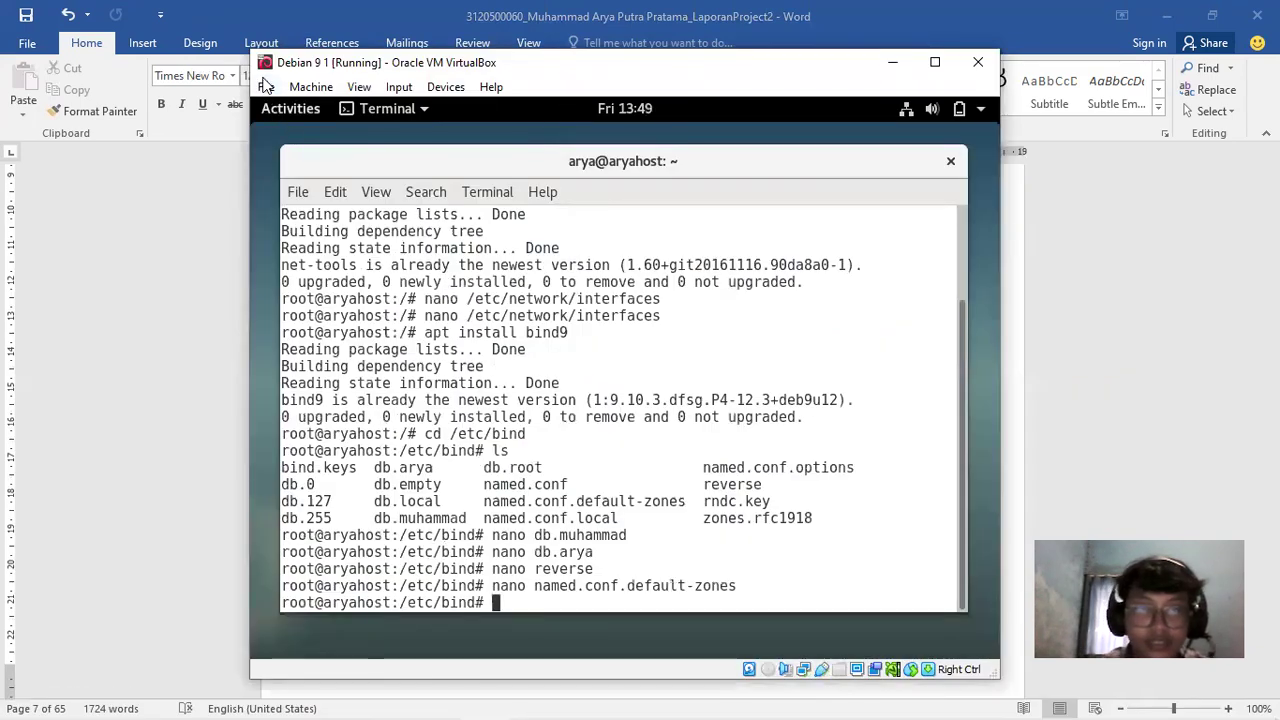
{"action": "left_click_drag", "start_coordinate": [270, 62], "coordinate": [657, 29]}
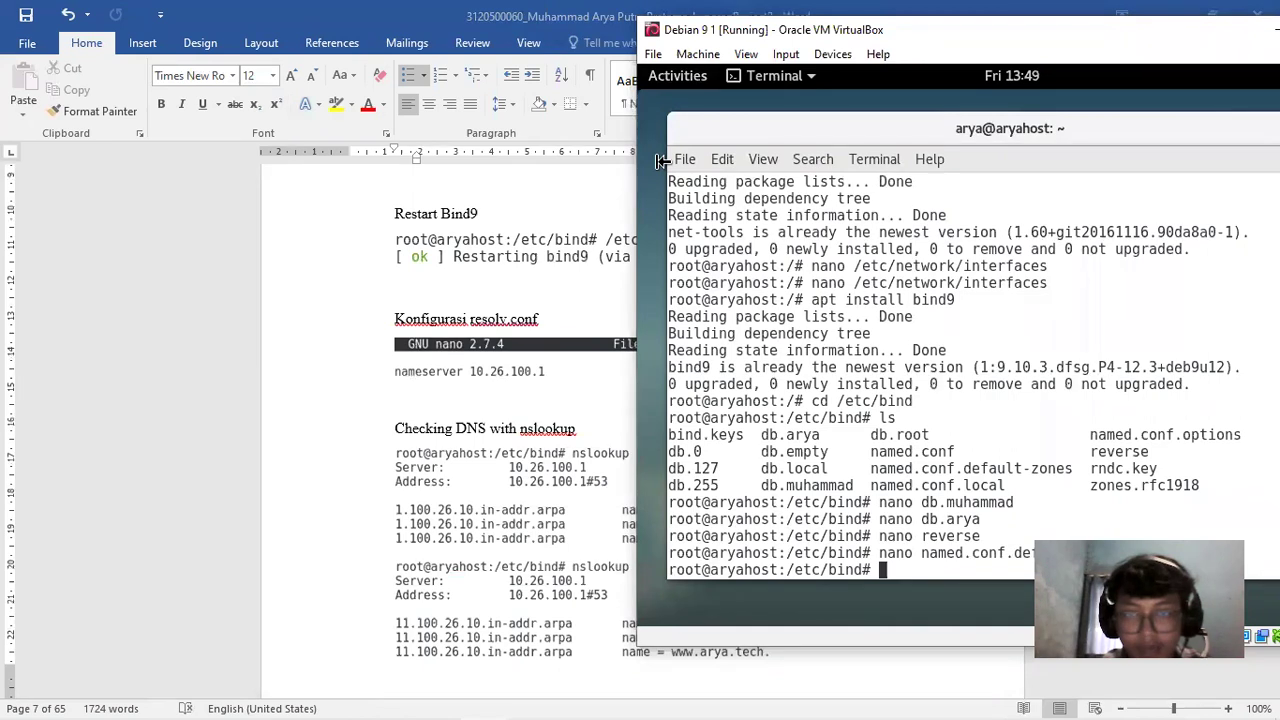
Change /etc/resolv.conf's nameserver from 192.168.1.1 to 10.26.100.1 and save it
{"action": "type", "text": "nano /e"}
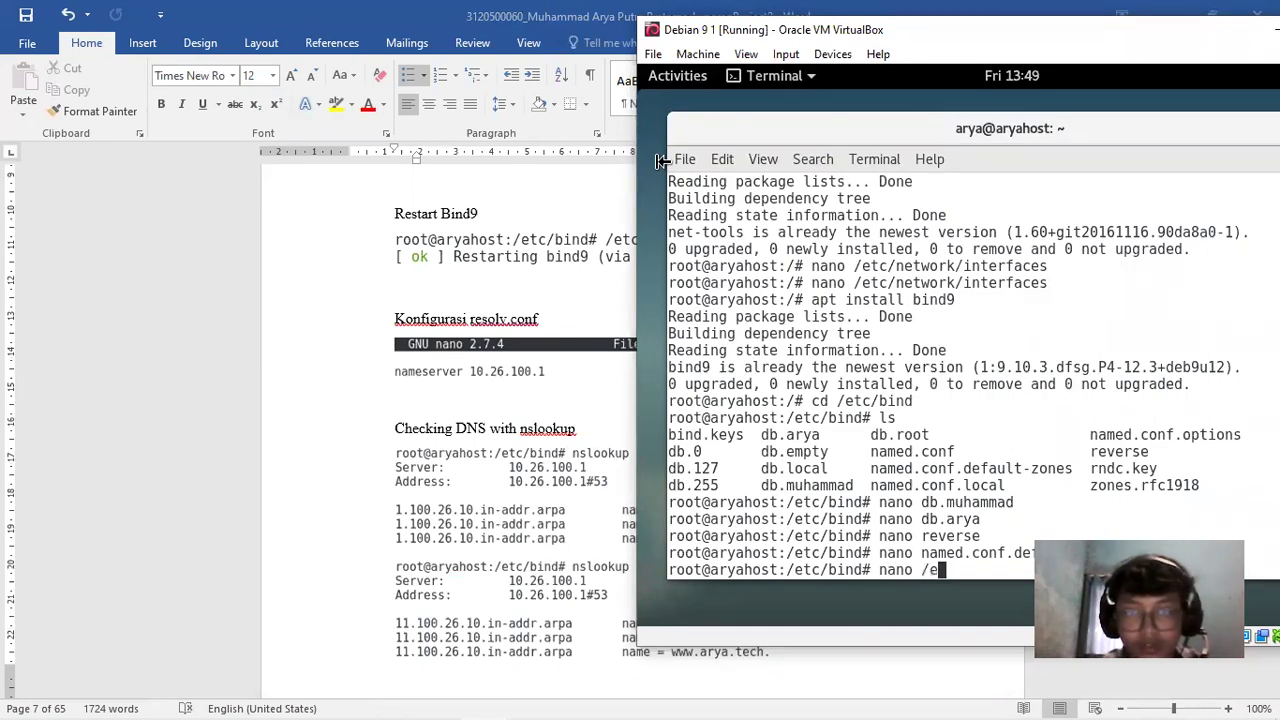
{"action": "type", "text": "tc/reso"}
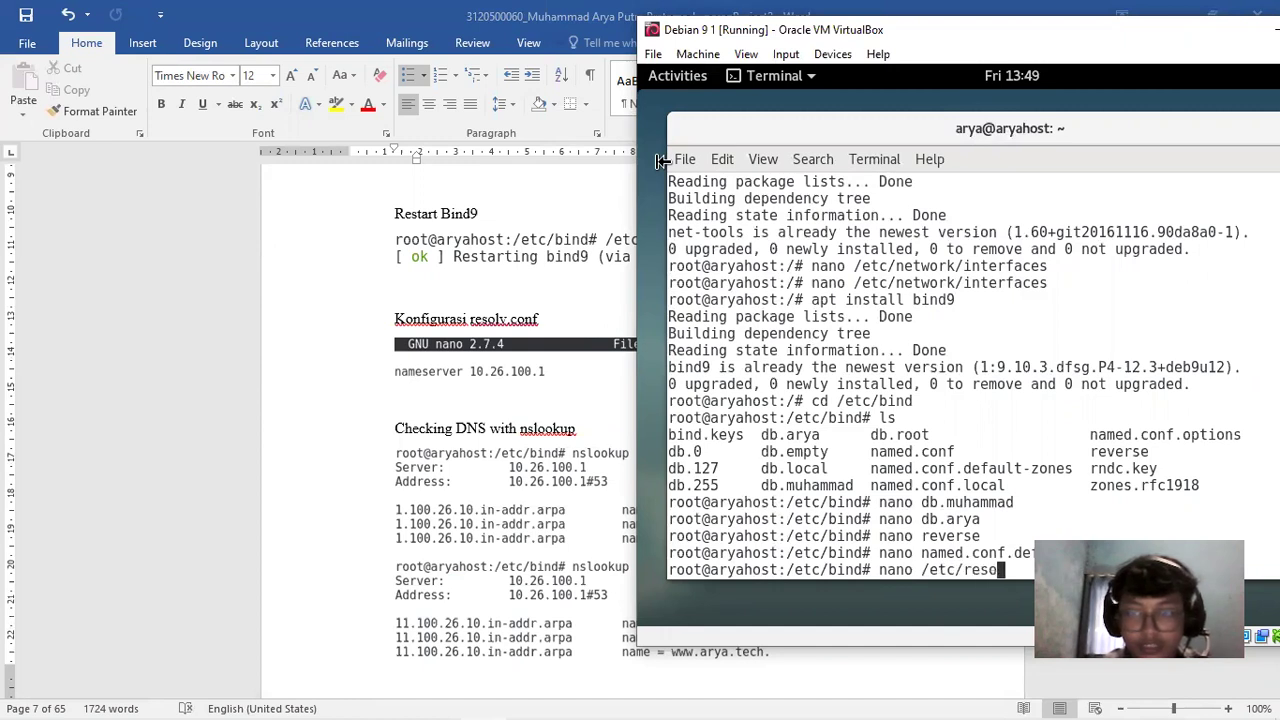
{"action": "type", "text": "lv.conf"}
{"action": "key", "text": "Return"}
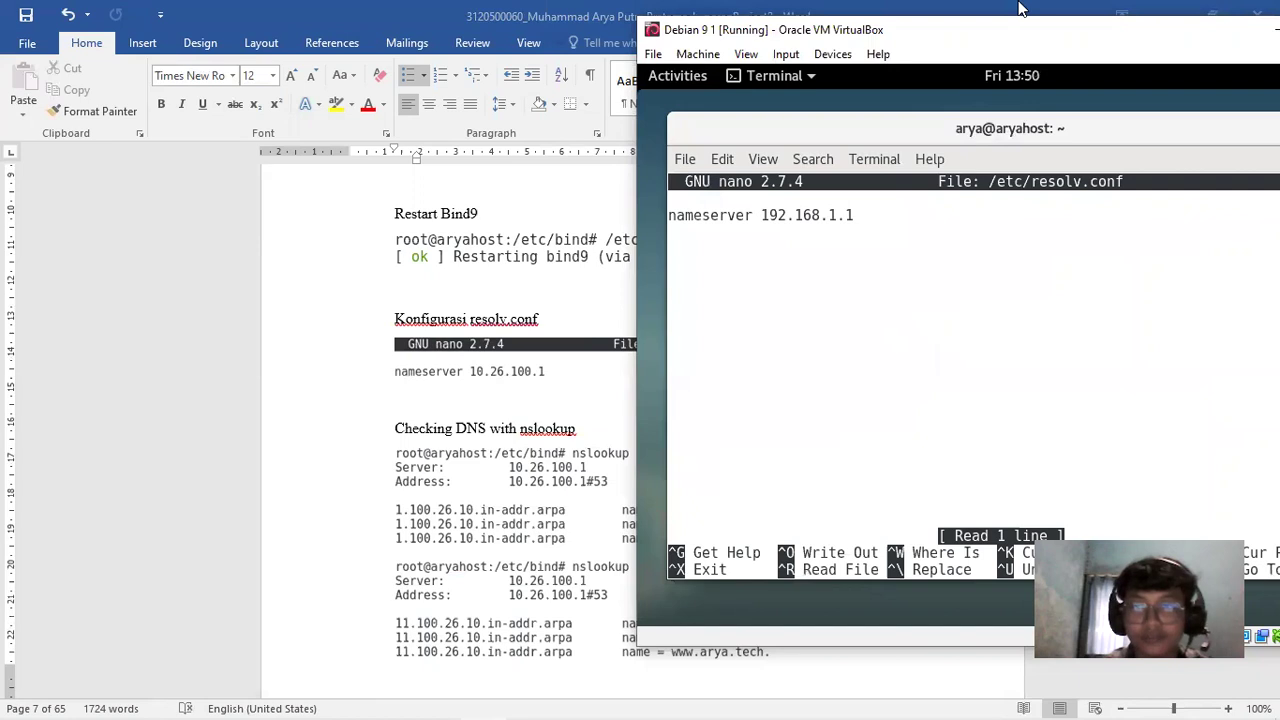
{"action": "left_click_drag", "start_coordinate": [1020, 8], "coordinate": [903, 9]}
{"action": "key", "text": "Right"}
{"action": "key", "text": "Right"}
{"action": "key", "text": "Right"}
{"action": "key", "text": "Right"}
{"action": "key", "text": "Right"}
{"action": "key", "text": "Right"}
{"action": "key", "text": "Right"}
{"action": "key", "text": "Right"}
{"action": "key", "text": "Right"}
{"action": "key", "text": "Right"}
{"action": "key", "text": "Right"}
{"action": "key", "text": "Right"}
{"action": "key", "text": "Right"}
{"action": "key", "text": "Right"}
{"action": "key", "text": "Right"}
{"action": "key", "text": "Right"}
{"action": "key", "text": "Right"}
{"action": "key", "text": "Right"}
{"action": "key", "text": "Right"}
{"action": "key", "text": "Right"}
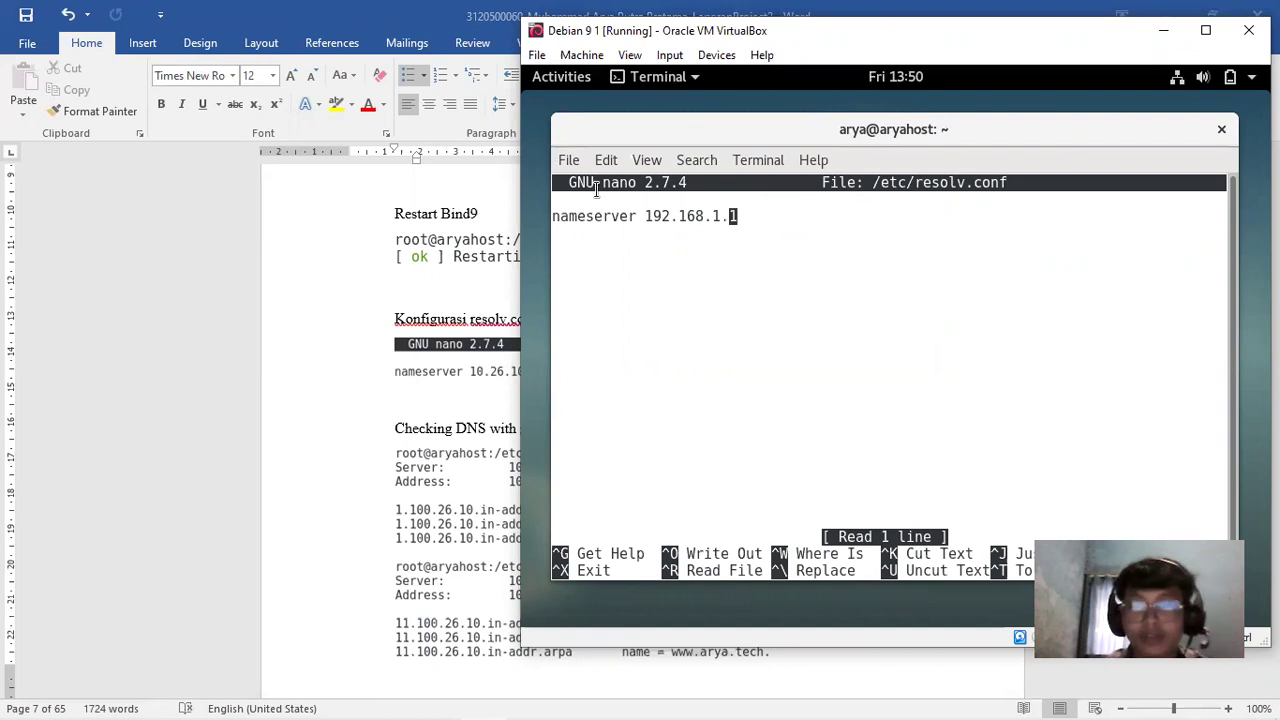
{"action": "left_click_drag", "start_coordinate": [788, 220], "coordinate": [645, 216]}
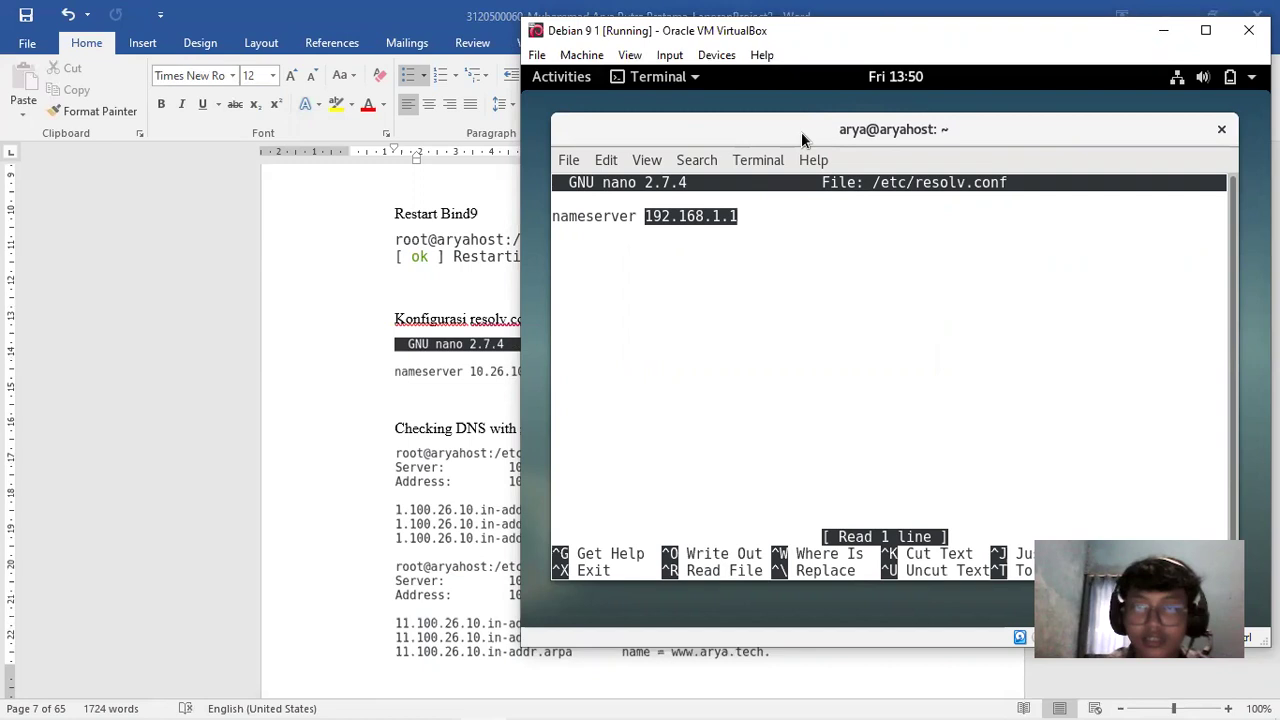
{"action": "type", "text": "10"}
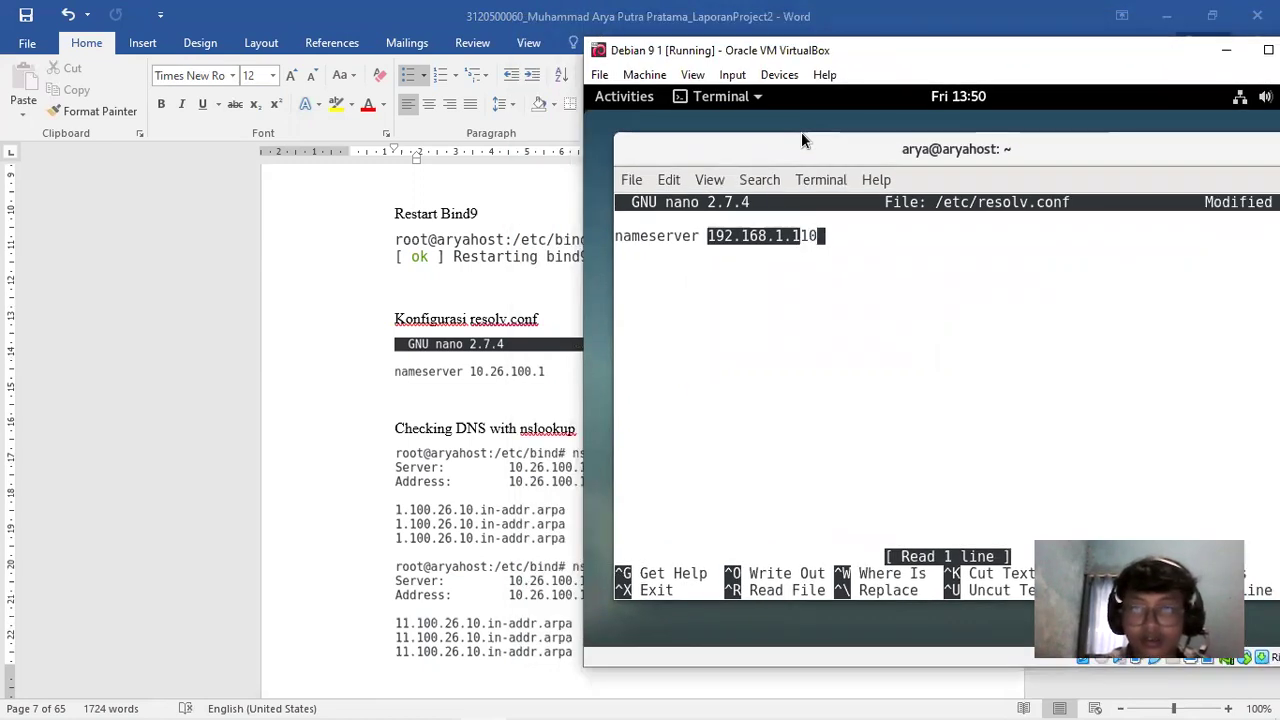
{"action": "key", "text": "BackSpace"}
{"action": "key", "text": "BackSpace"}
{"action": "key", "text": "BackSpace"}
{"action": "key", "text": "BackSpace"}
{"action": "key", "text": "BackSpace"}
{"action": "key", "text": "BackSpace"}
{"action": "key", "text": "BackSpace"}
{"action": "key", "text": "BackSpace"}
{"action": "key", "text": "BackSpace"}
{"action": "key", "text": "BackSpace"}
{"action": "key", "text": "BackSpace"}
{"action": "key", "text": "BackSpace"}
{"action": "key", "text": "BackSpace"}
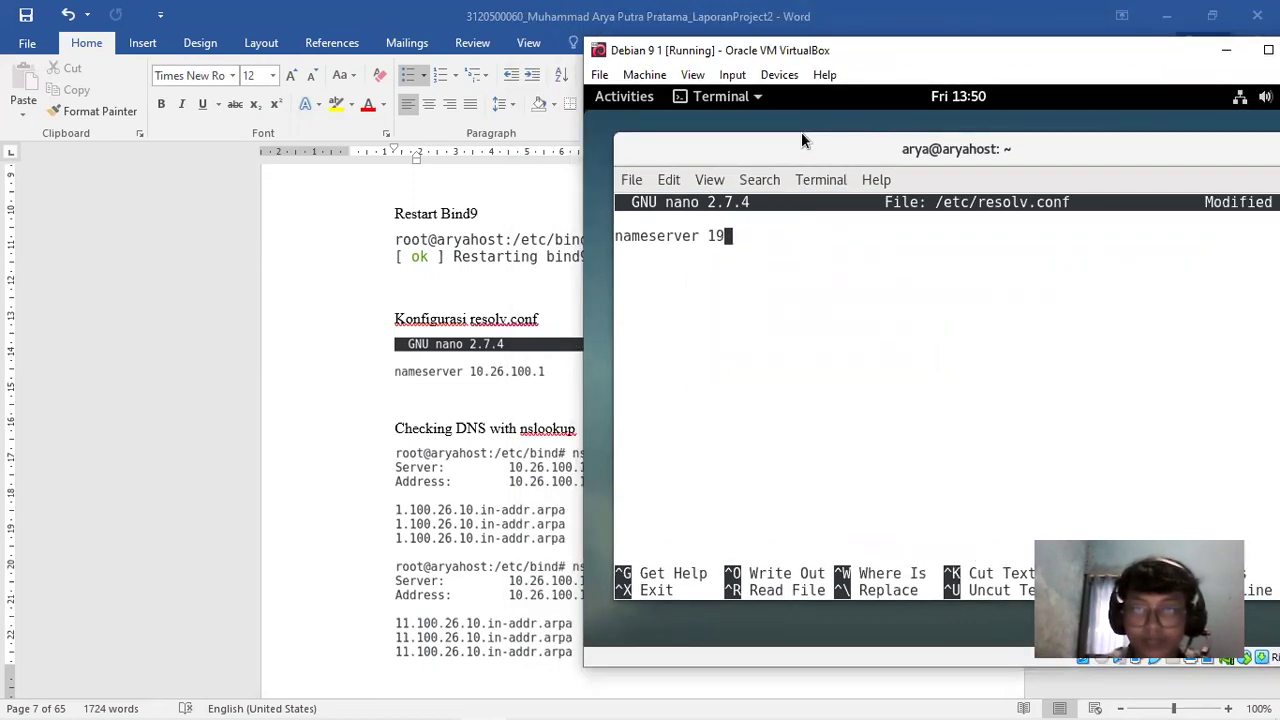
{"action": "type", "text": "10."}
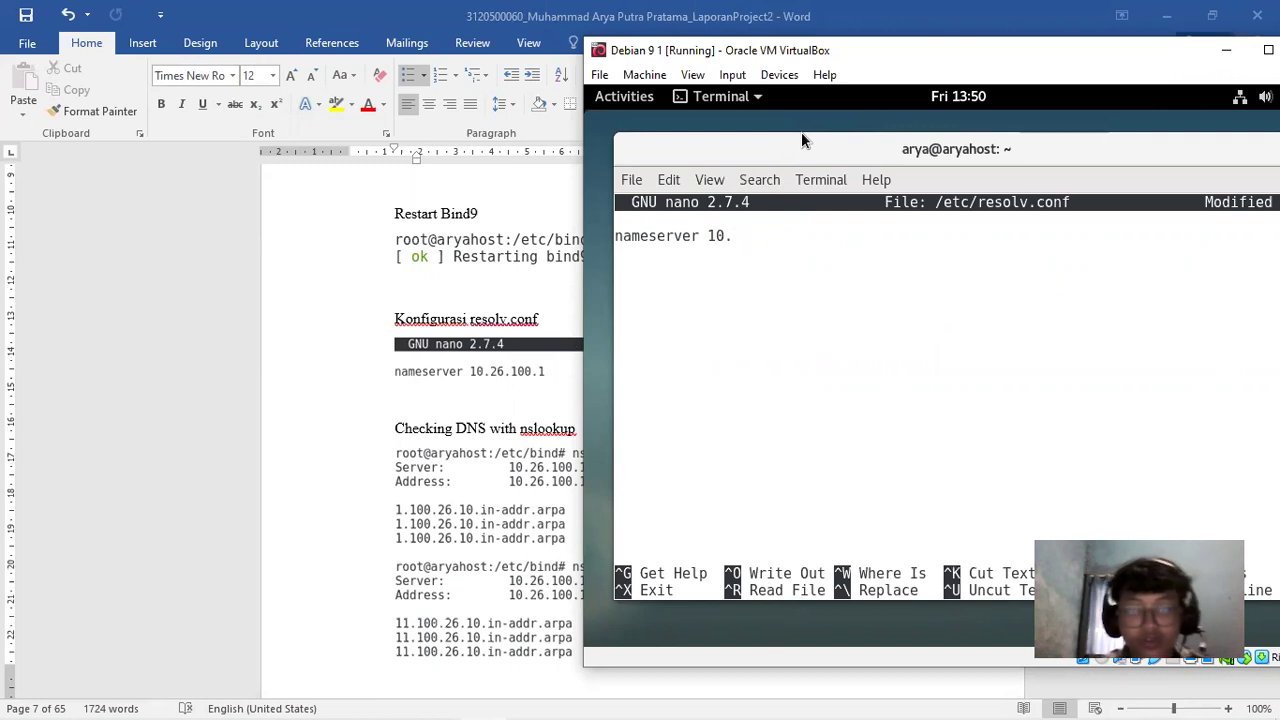
{"action": "type", "text": "26.100.1"}
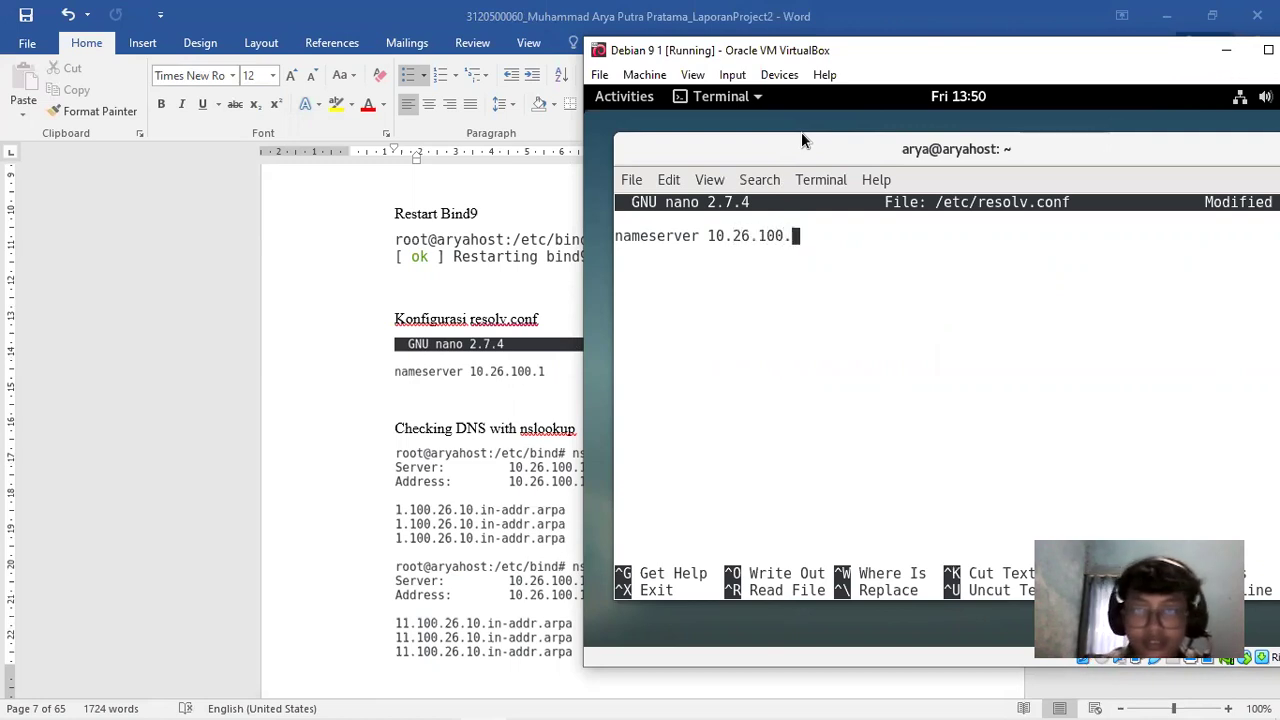
{"action": "key", "text": "ctrl+x"}
{"action": "key", "text": "y"}
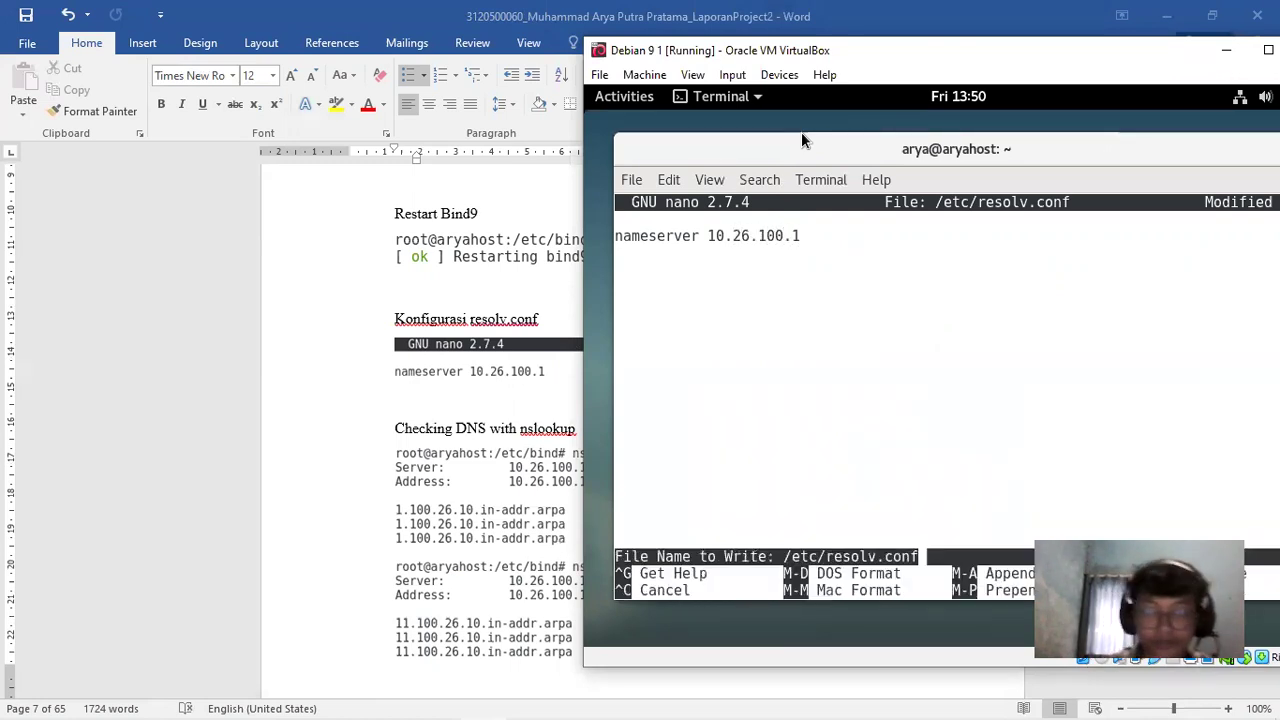
{"action": "key", "text": "Return"}
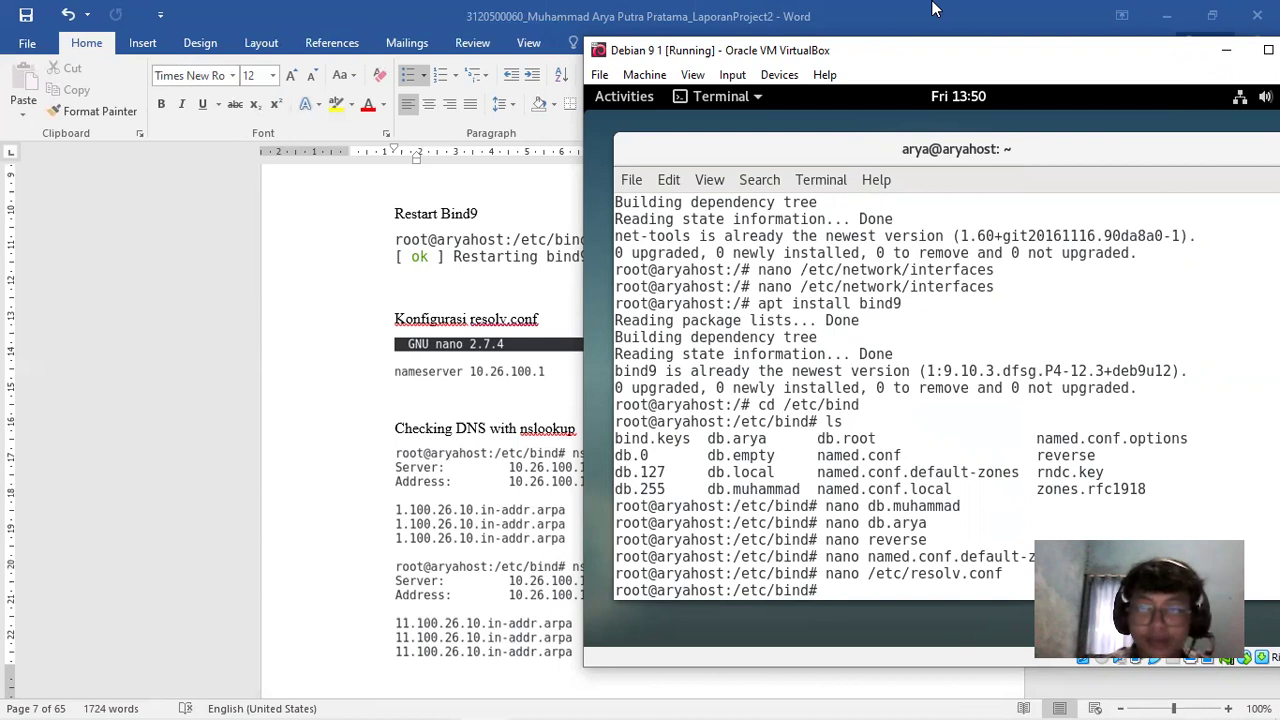
Run reverse nslookups on 10.26.100.1 and 10.26.100.11
{"action": "left_click_drag", "start_coordinate": [933, 49], "coordinate": [1005, 48]}
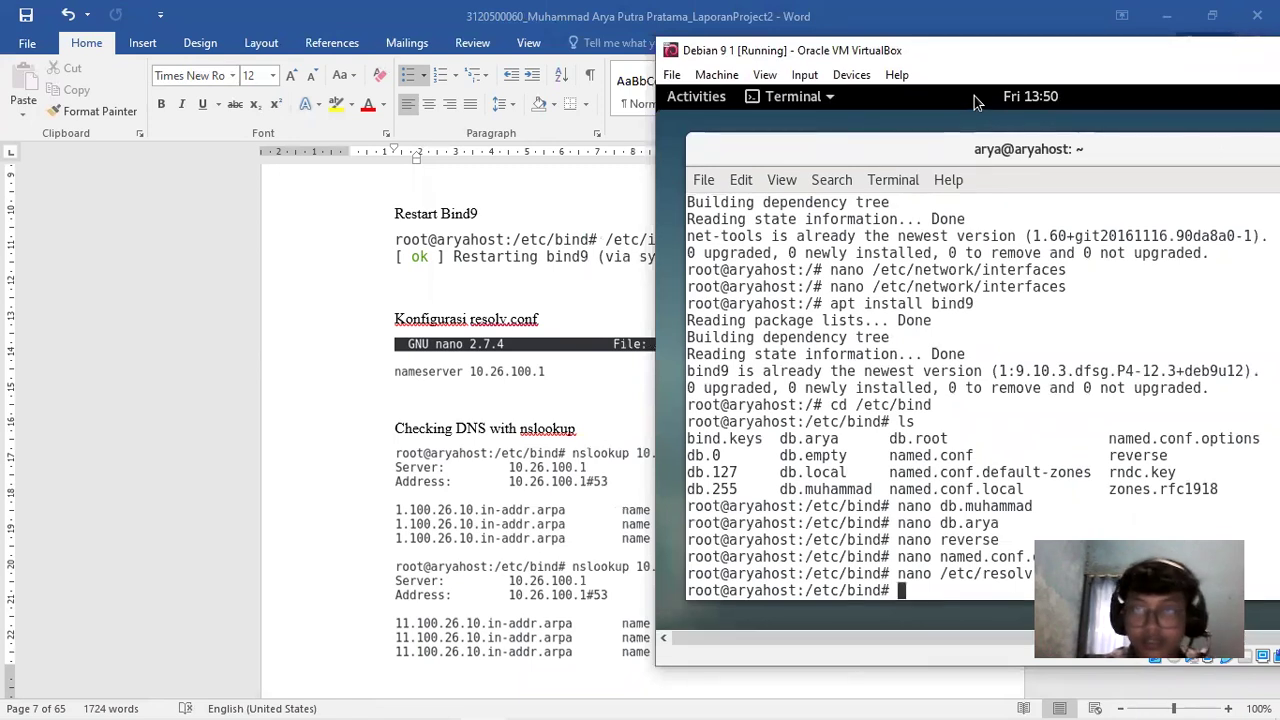
{"action": "key", "text": "alt+Tab"}
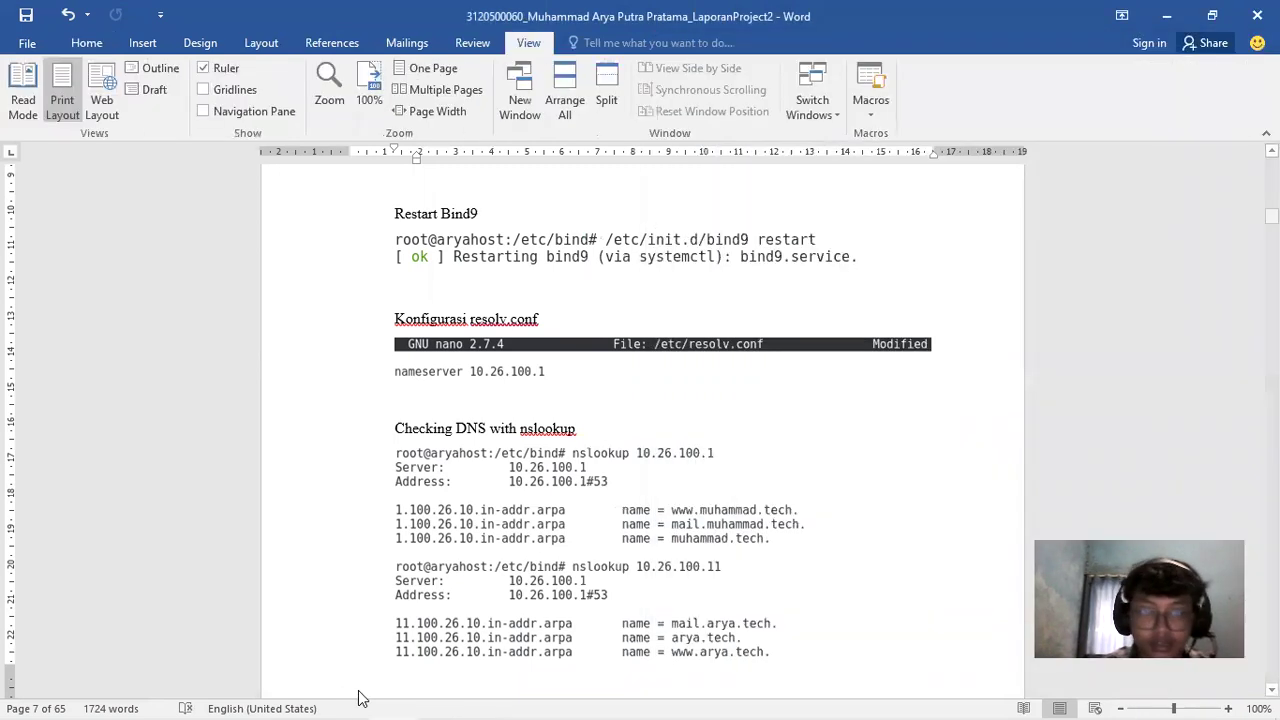
{"action": "mouse_move", "coordinate": [360, 716]}
{"action": "left_click", "coordinate": [483, 701]}
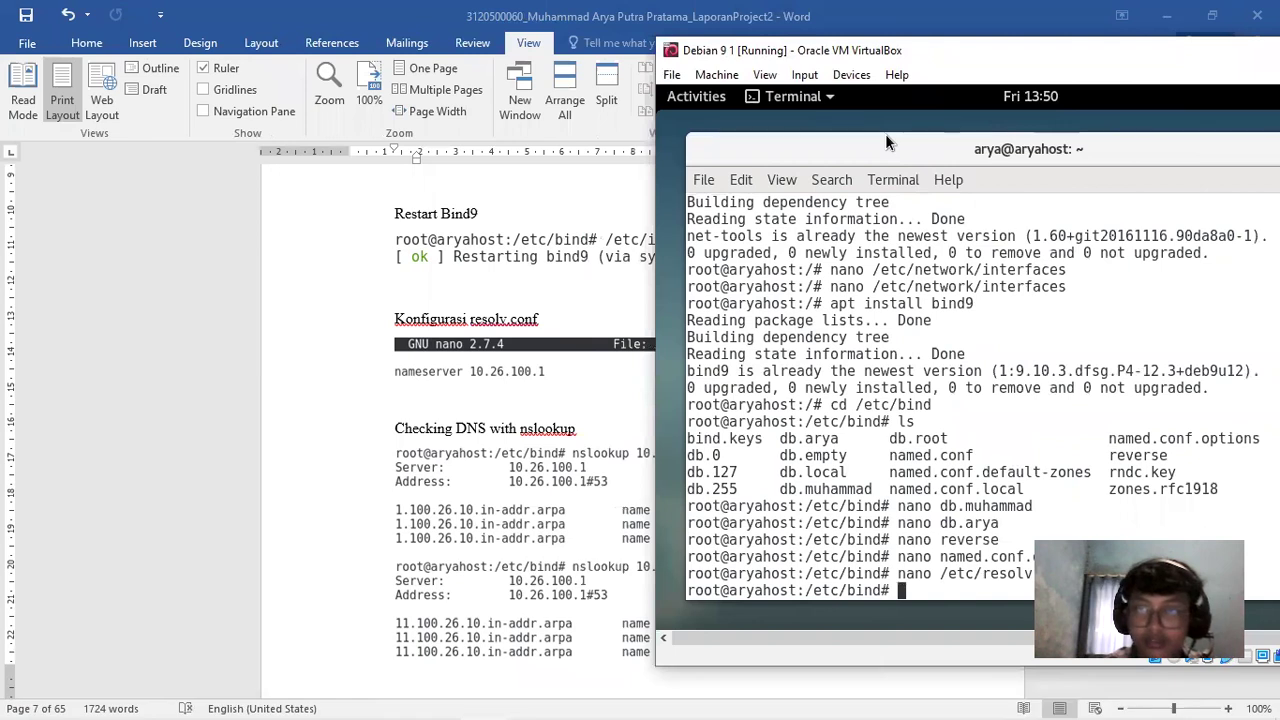
{"action": "left_click_drag", "start_coordinate": [885, 50], "coordinate": [470, 48]}
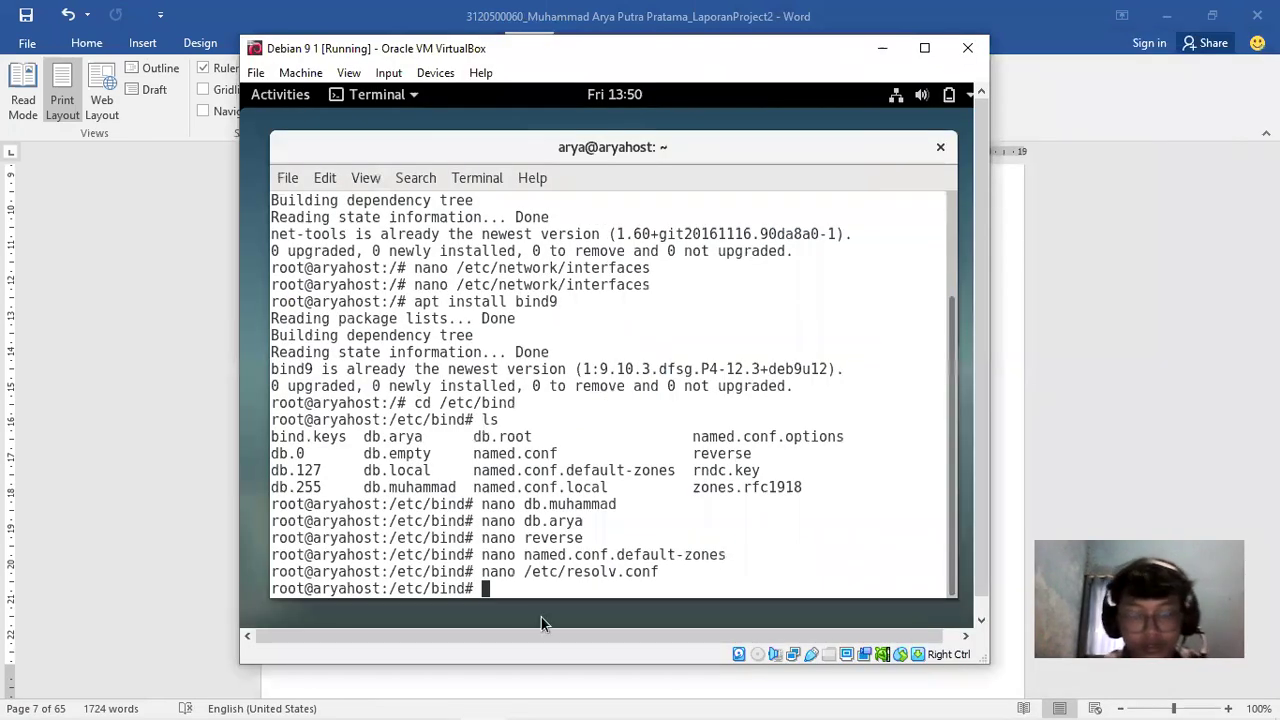
{"action": "type", "text": "nslookup 10.26.100.1"}
{"action": "key", "text": "Return"}
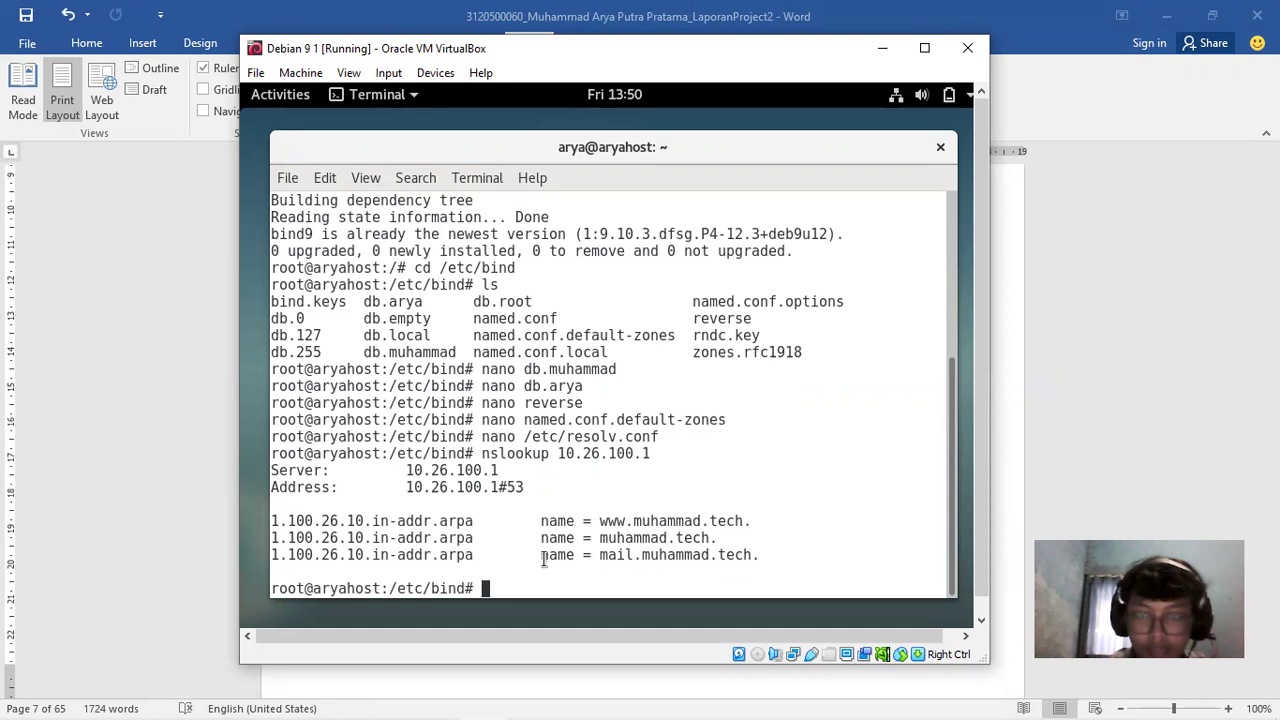
{"action": "key", "text": "Up"}
{"action": "key", "text": "BackSpace"}
{"action": "type", "text": "11"}
{"action": "key", "text": "Return"}
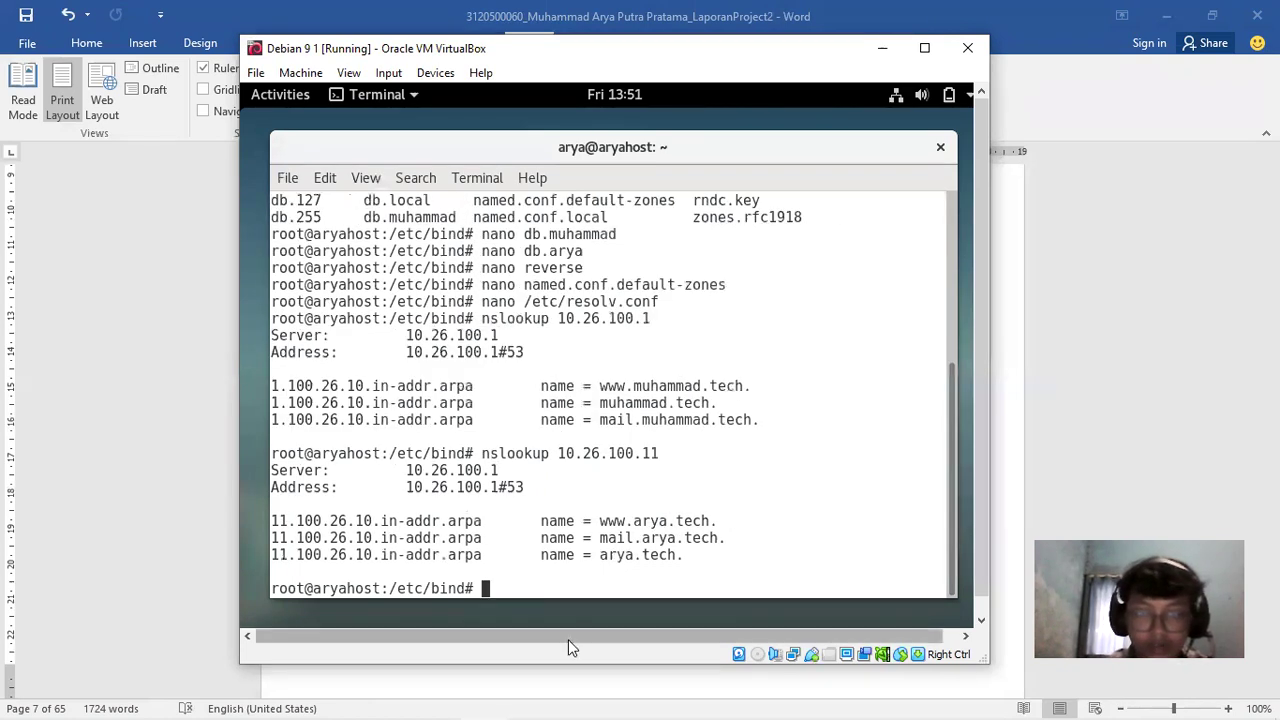
Look up muhammad.tech and mail.muhammad.tech with nslookup
{"action": "key", "text": "Up"}
{"action": "key", "text": "BackSpace"}
{"action": "key", "text": "BackSpace"}
{"action": "key", "text": "BackSpace"}
{"action": "key", "text": "BackSpace"}
{"action": "key", "text": "BackSpace"}
{"action": "key", "text": "BackSpace"}
{"action": "key", "text": "BackSpace"}
{"action": "key", "text": "BackSpace"}
{"action": "key", "text": "BackSpace"}
{"action": "key", "text": "BackSpace"}
{"action": "key", "text": "BackSpace"}
{"action": "key", "text": "BackSpace"}
{"action": "key", "text": "BackSpace"}
{"action": "key", "text": "BackSpace"}
{"action": "key", "text": "BackSpace"}
{"action": "key", "text": "BackSpace"}
{"action": "key", "text": "BackSpace"}
{"action": "key", "text": "BackSpace"}
{"action": "key", "text": "BackSpace"}
{"action": "key", "text": "BackSpace"}
{"action": "key", "text": "BackSpace"}
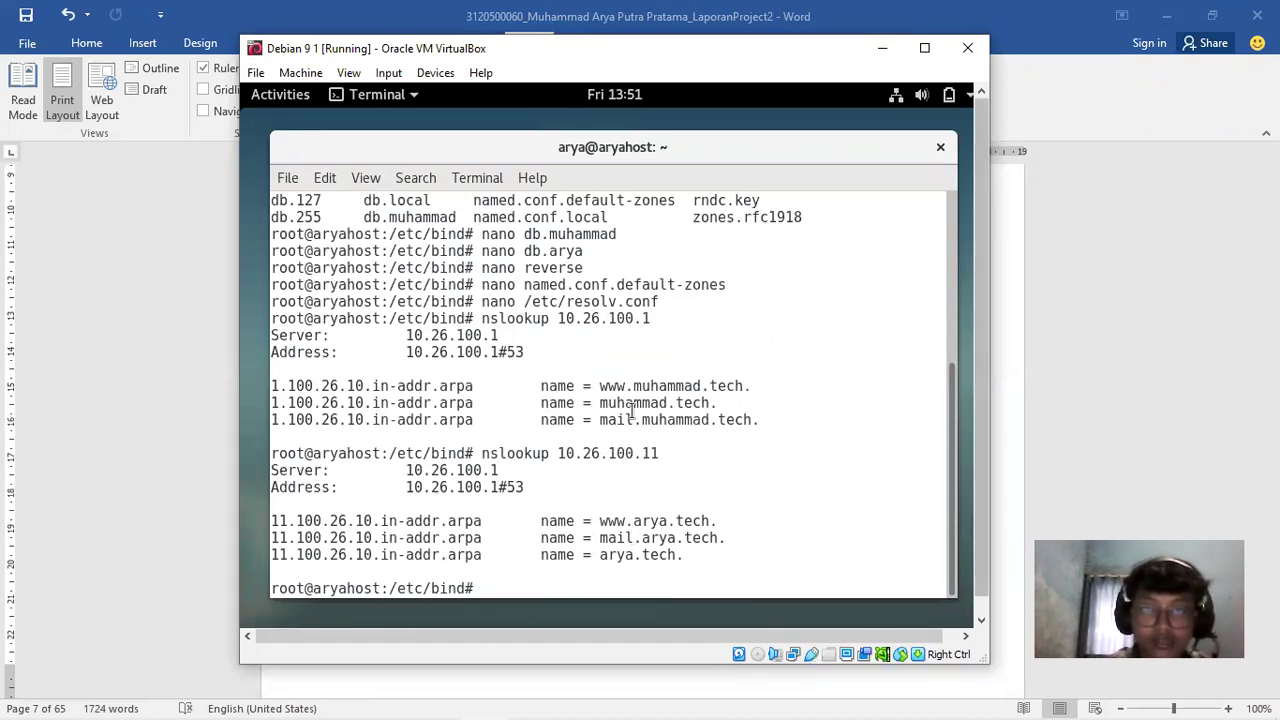
{"action": "key", "text": "Up"}
{"action": "key", "text": "BackSpace"}
{"action": "key", "text": "BackSpace"}
{"action": "key", "text": "BackSpace"}
{"action": "key", "text": "BackSpace"}
{"action": "key", "text": "BackSpace"}
{"action": "key", "text": "BackSpace"}
{"action": "key", "text": "BackSpace"}
{"action": "key", "text": "BackSpace"}
{"action": "key", "text": "BackSpace"}
{"action": "key", "text": "BackSpace"}
{"action": "key", "text": "BackSpace"}
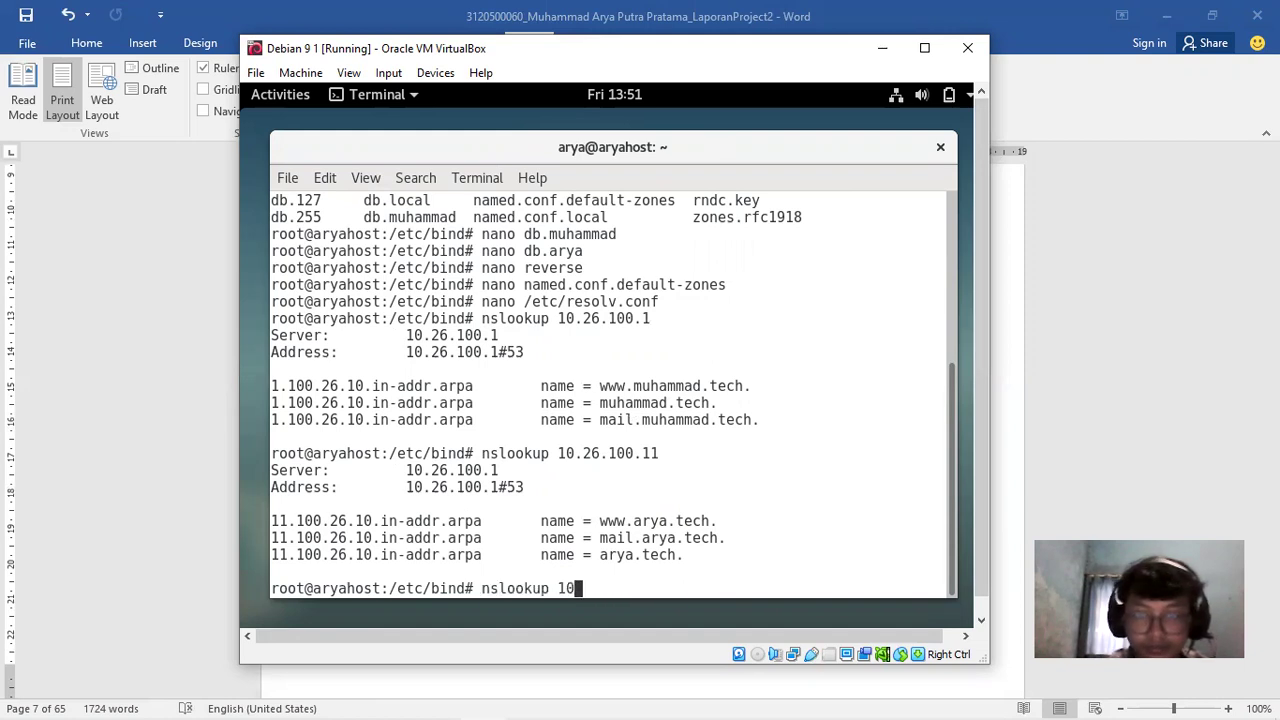
{"action": "type", "text": "muhmmad."}
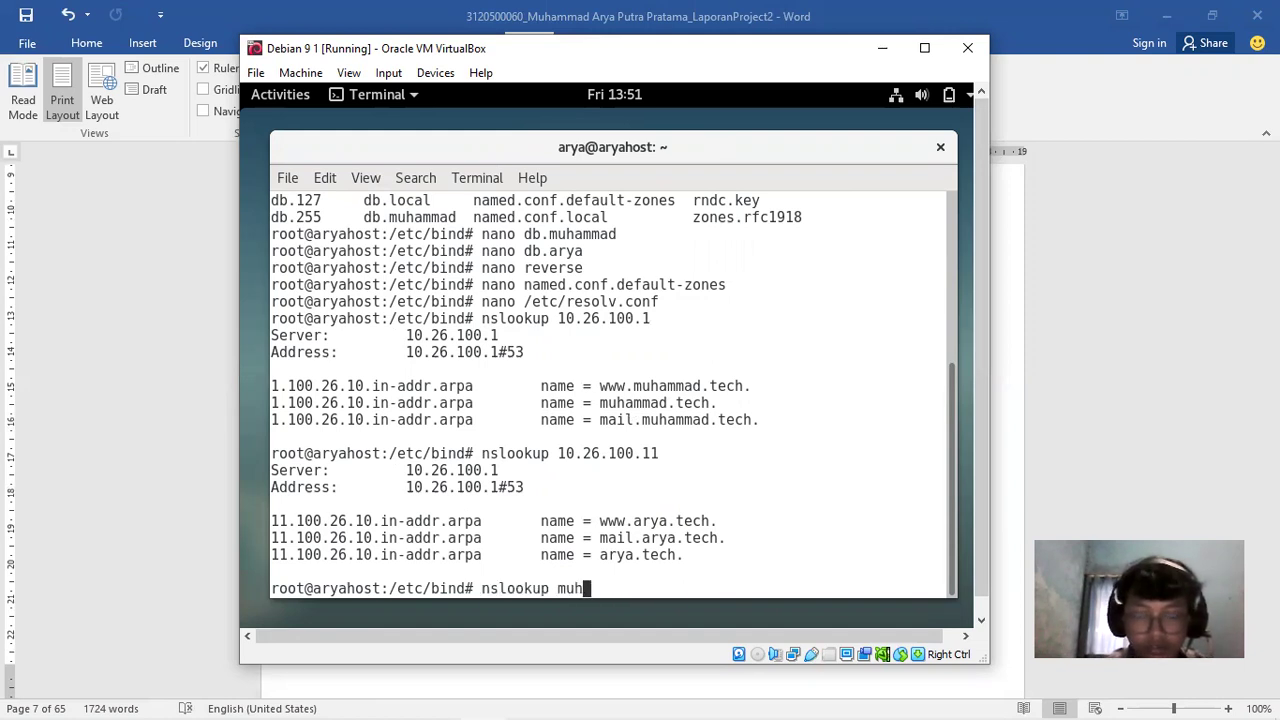
{"action": "key", "text": "BackSpace"}
{"action": "key", "text": "BackSpace"}
{"action": "key", "text": "BackSpace"}
{"action": "key", "text": "BackSpace"}
{"action": "type", "text": "mmad.tech"}
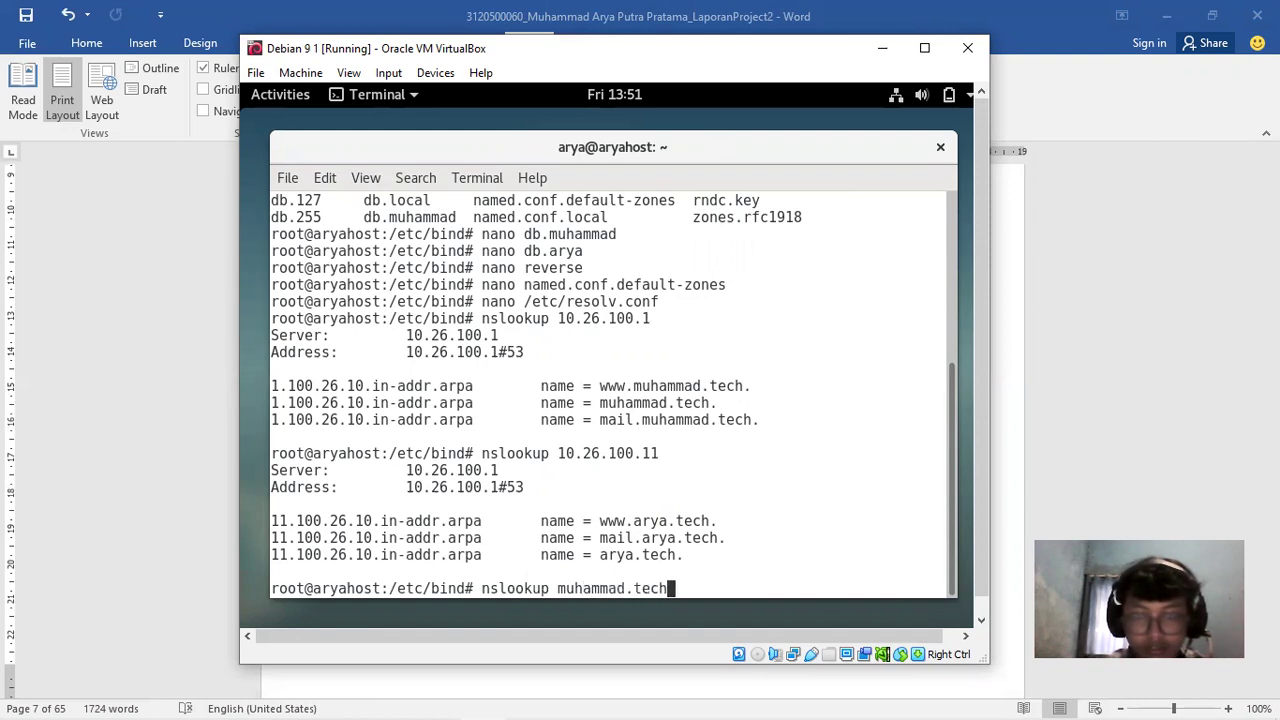
{"action": "key", "text": "Return"}
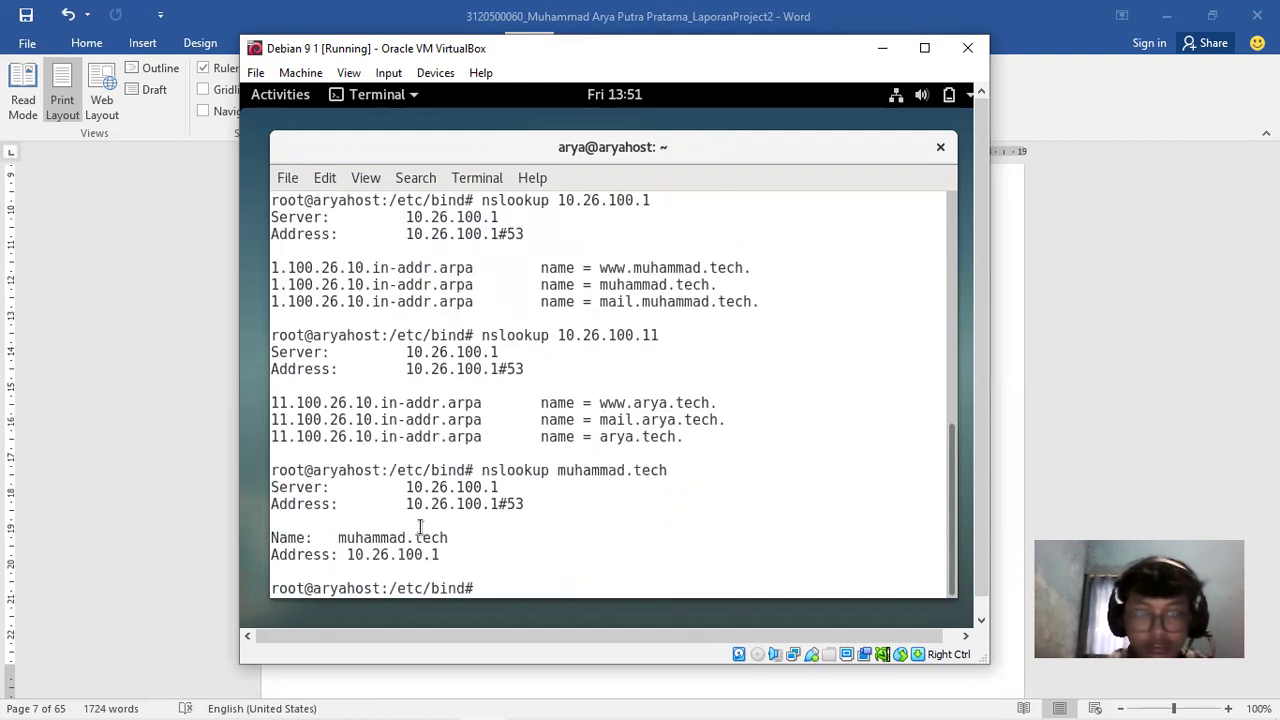
{"action": "key", "text": "Up"}
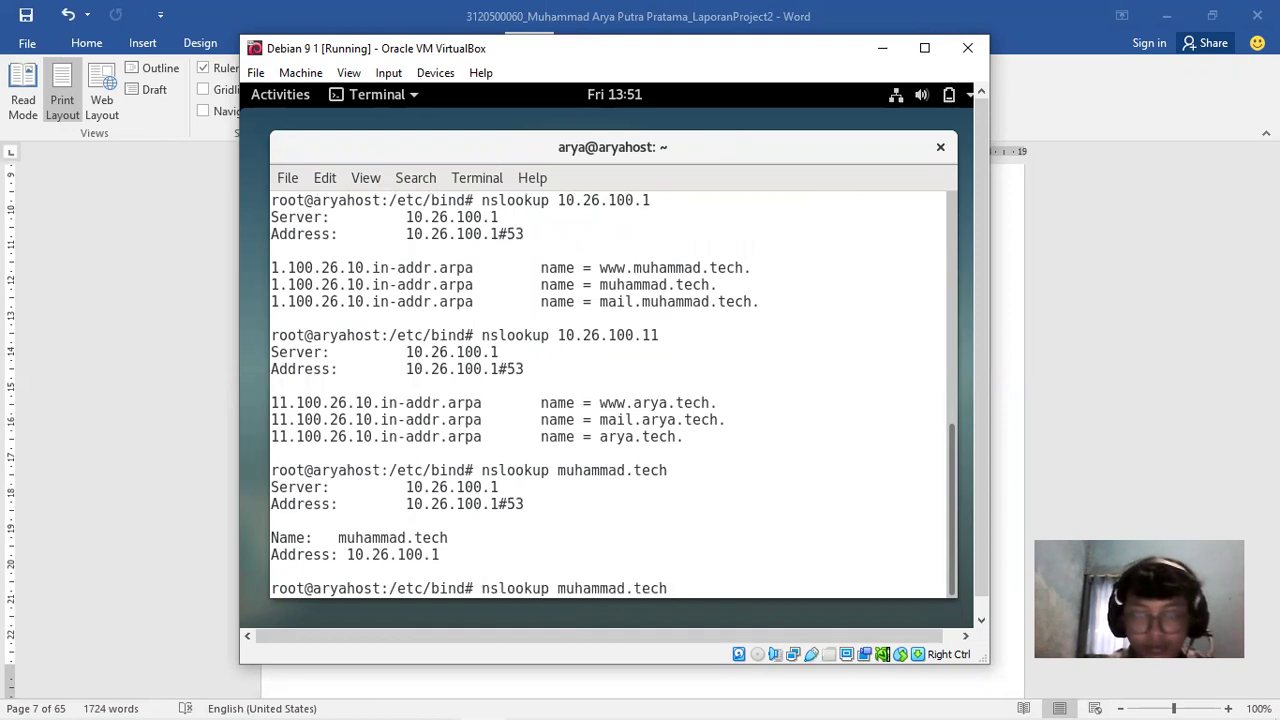
{"action": "key", "text": "Left"}
{"action": "key", "text": "Left"}
{"action": "key", "text": "Left"}
{"action": "key", "text": "Left"}
{"action": "key", "text": "Left"}
{"action": "key", "text": "Left"}
{"action": "key", "text": "Left"}
{"action": "key", "text": "Left"}
{"action": "key", "text": "Left"}
{"action": "key", "text": "Left"}
{"action": "key", "text": "Left"}
{"action": "key", "text": "Left"}
{"action": "type", "text": "mail."}
{"action": "key", "text": "Return"}
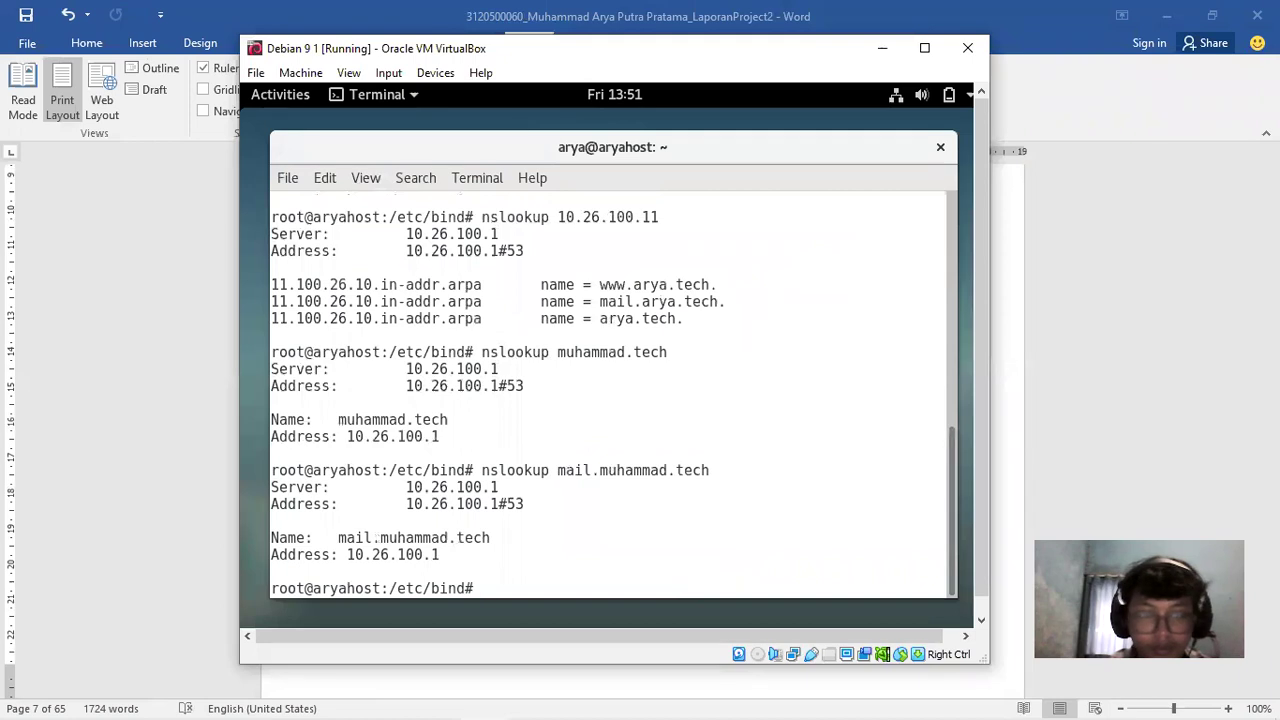
Look up mail.arya.tech and arya.tech with nslookup, expecting 10.26.100.11
{"action": "key", "text": "Up"}
{"action": "key", "text": "Left"}
{"action": "key", "text": "Left"}
{"action": "key", "text": "Left"}
{"action": "key", "text": "Left"}
{"action": "key", "text": "BackSpace"}
{"action": "key", "text": "BackSpace"}
{"action": "key", "text": "BackSpace"}
{"action": "key", "text": "BackSpace"}
{"action": "key", "text": "BackSpace"}
{"action": "key", "text": "BackSpace"}
{"action": "key", "text": "BackSpace"}
{"action": "key", "text": "BackSpace"}
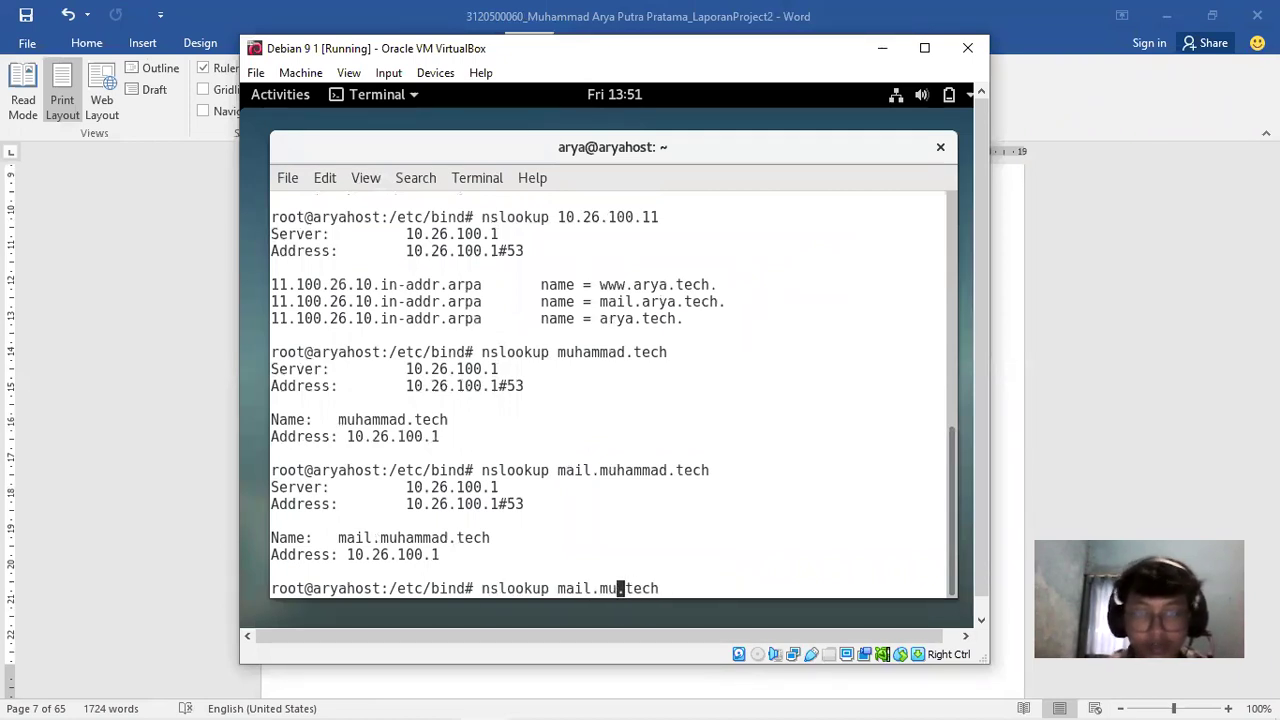
{"action": "type", "text": "arya"}
{"action": "key", "text": "Return"}
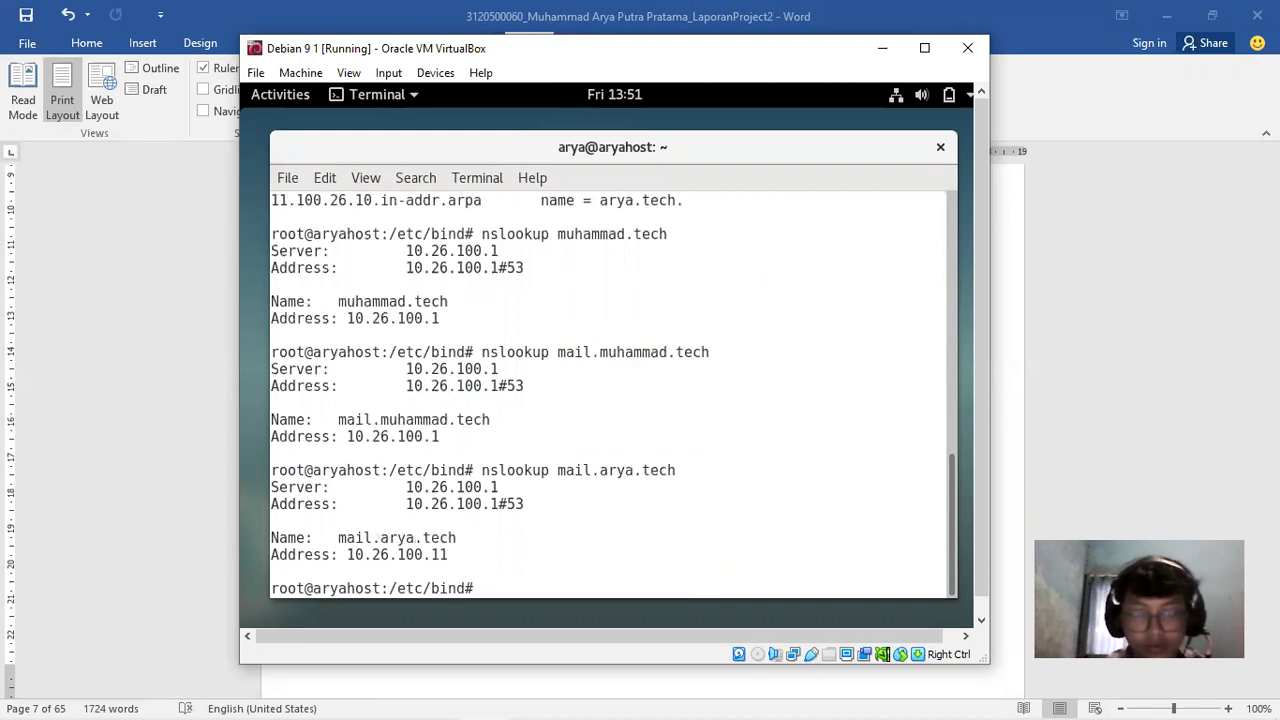
{"action": "key", "text": "Up"}
{"action": "key", "text": "Left"}
{"action": "key", "text": "Left"}
{"action": "key", "text": "Left"}
{"action": "key", "text": "Left"}
{"action": "key", "text": "Left"}
{"action": "key", "text": "Left"}
{"action": "key", "text": "Left"}
{"action": "key", "text": "Left"}
{"action": "key", "text": "Left"}
{"action": "key", "text": "Left"}
{"action": "key", "text": "Left"}
{"action": "key", "text": "Left"}
{"action": "key", "text": "Right"}
{"action": "key", "text": "Right"}
{"action": "key", "text": "BackSpace"}
{"action": "key", "text": "BackSpace"}
{"action": "key", "text": "BackSpace"}
{"action": "key", "text": "BackSpace"}
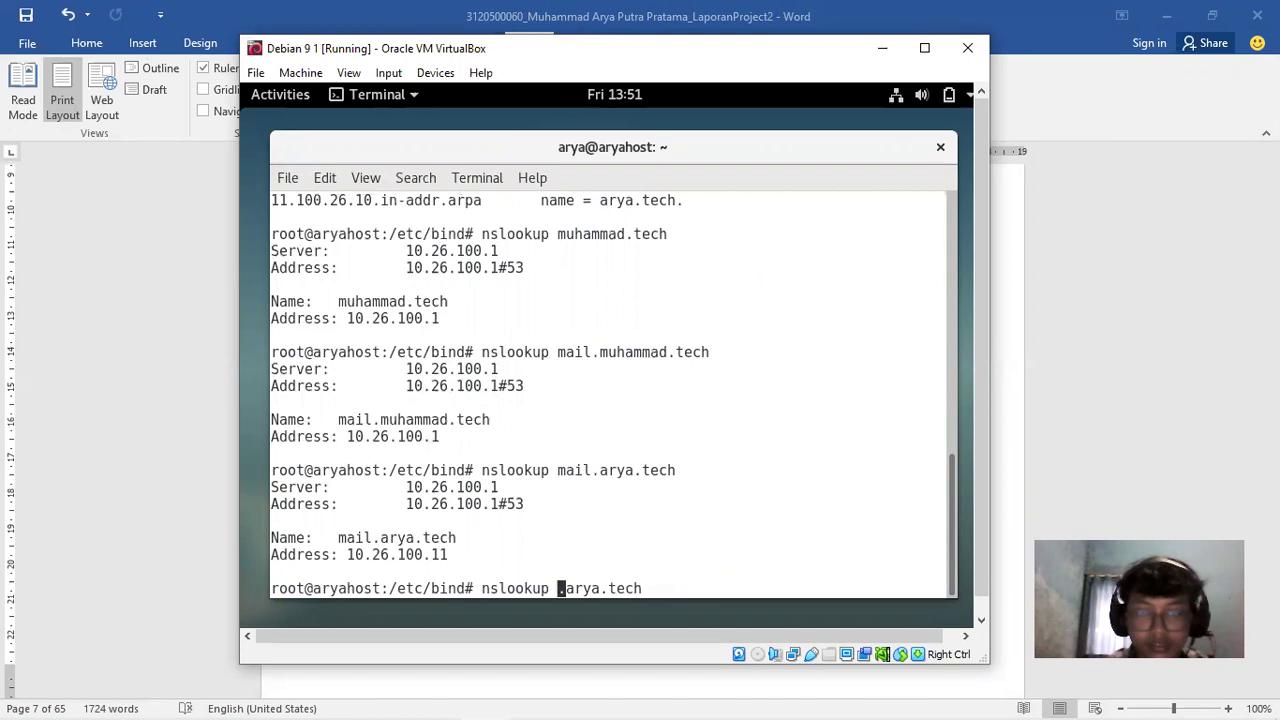
{"action": "key", "text": "Delete"}
{"action": "key", "text": "Return"}
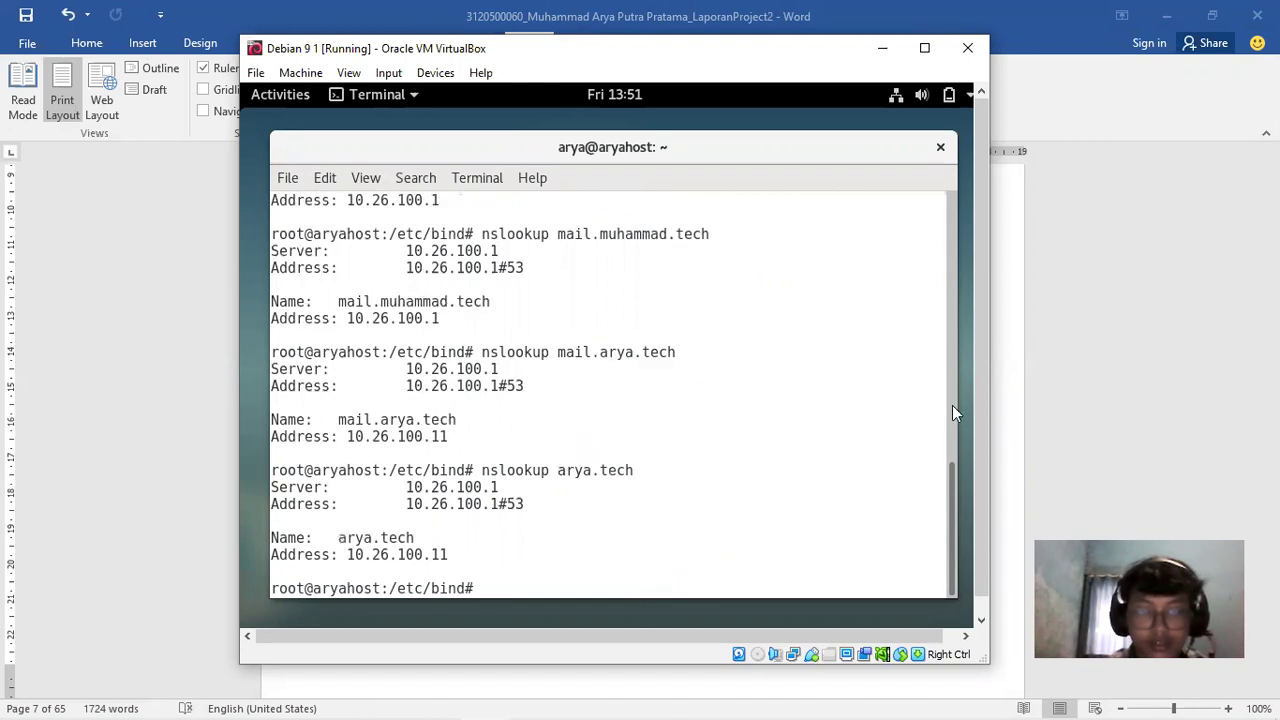
{"action": "left_click", "coordinate": [1049, 406]}
Read through the report's nslookup results section, then return to the Debian VM terminal
{"action": "left_click_drag", "start_coordinate": [1271, 215], "coordinate": [1271, 228]}
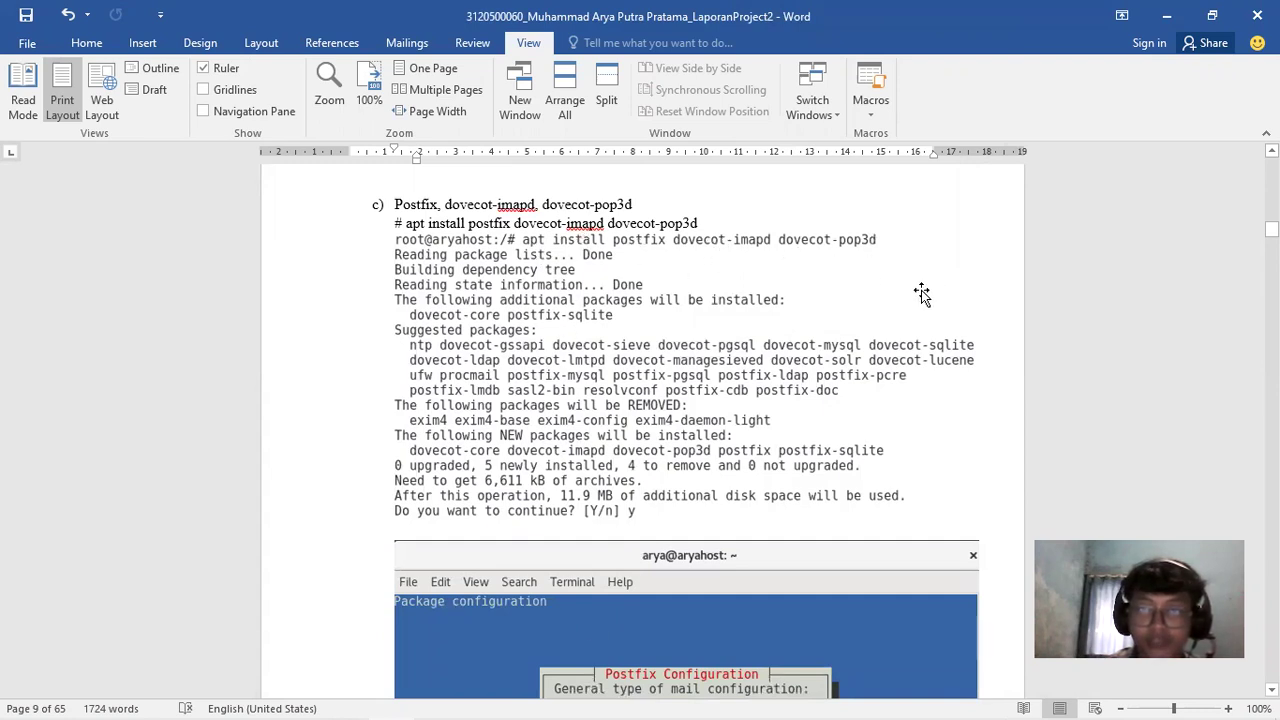
{"action": "left_click", "coordinate": [1271, 229]}
{"action": "left_click_drag", "start_coordinate": [1271, 229], "coordinate": [1271, 230]}
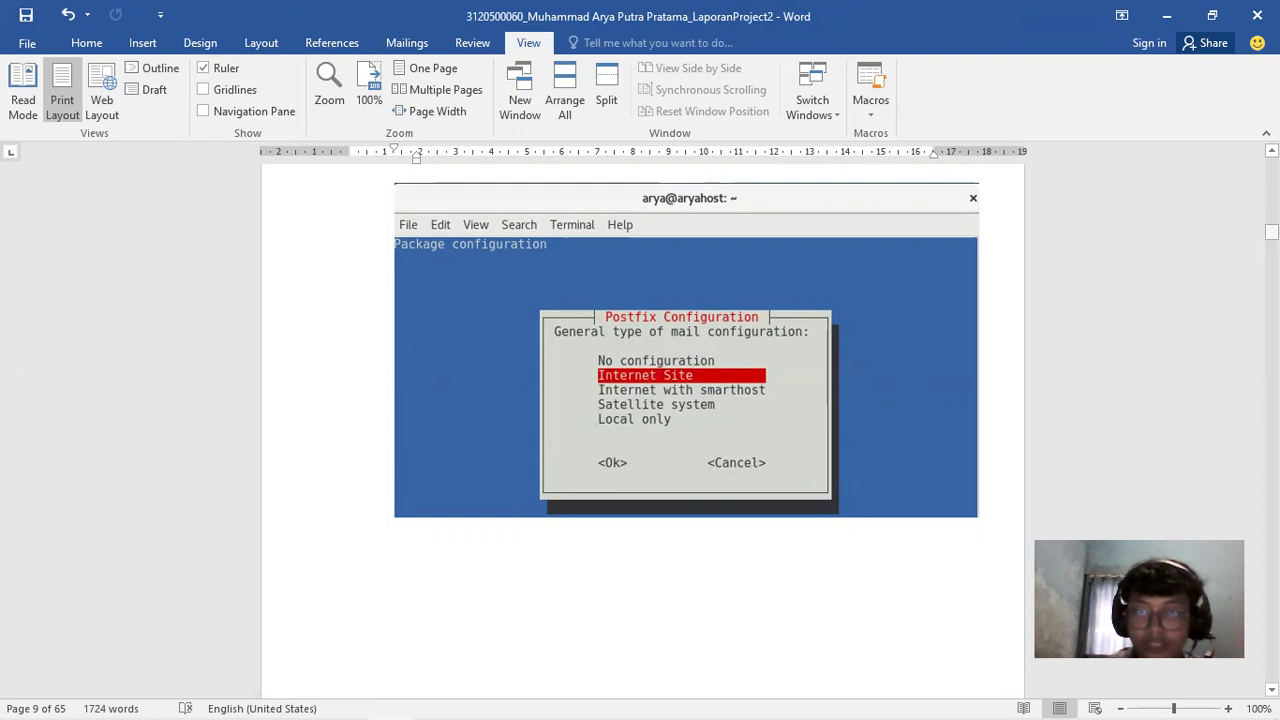
{"action": "left_click_drag", "start_coordinate": [1271, 232], "coordinate": [1271, 238]}
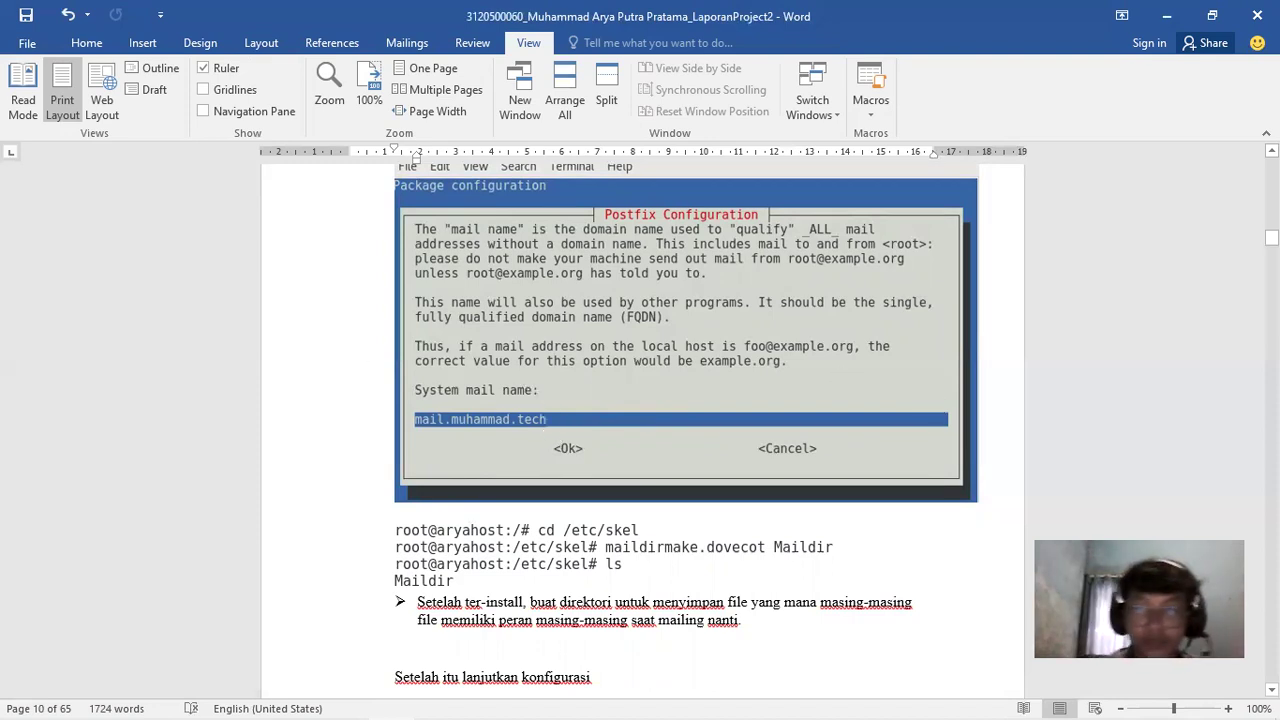
{"action": "scroll", "coordinate": [640, 430], "scroll_direction": "down", "scroll_amount": 4}
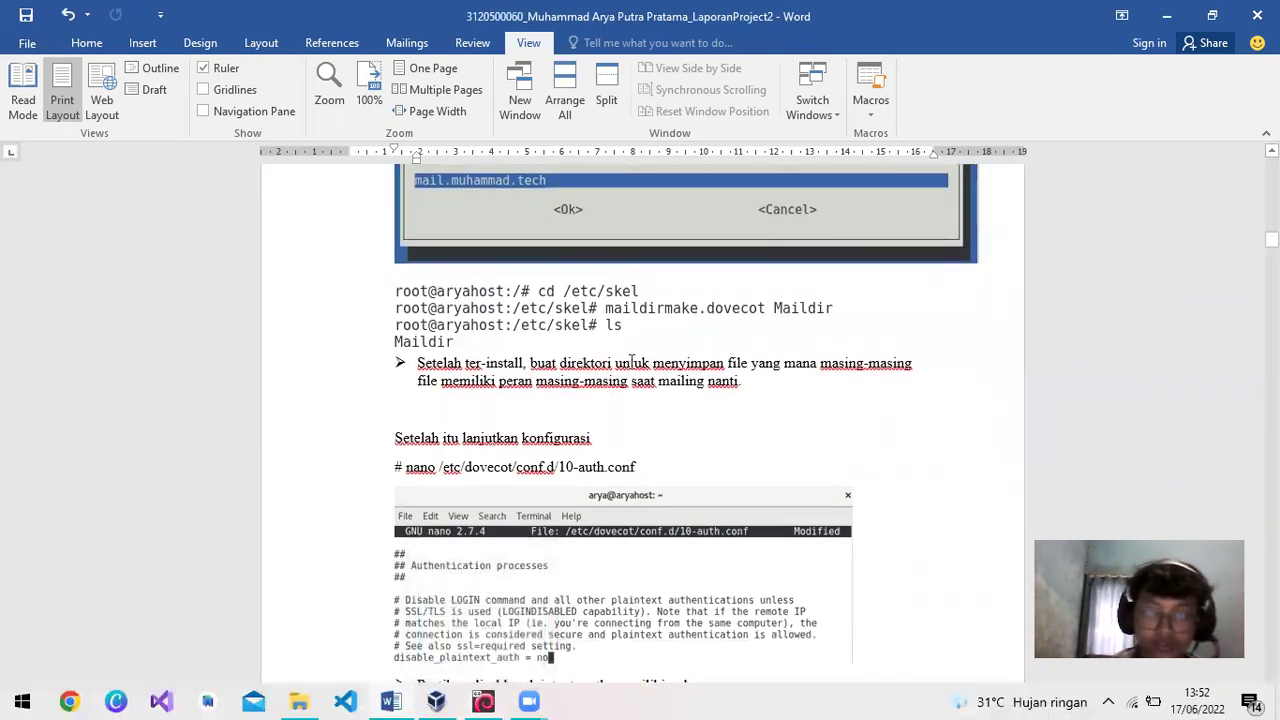
{"action": "left_click_drag", "start_coordinate": [1271, 240], "coordinate": [1271, 228]}
{"action": "scroll", "coordinate": [577, 363], "scroll_direction": "down", "scroll_amount": 8}
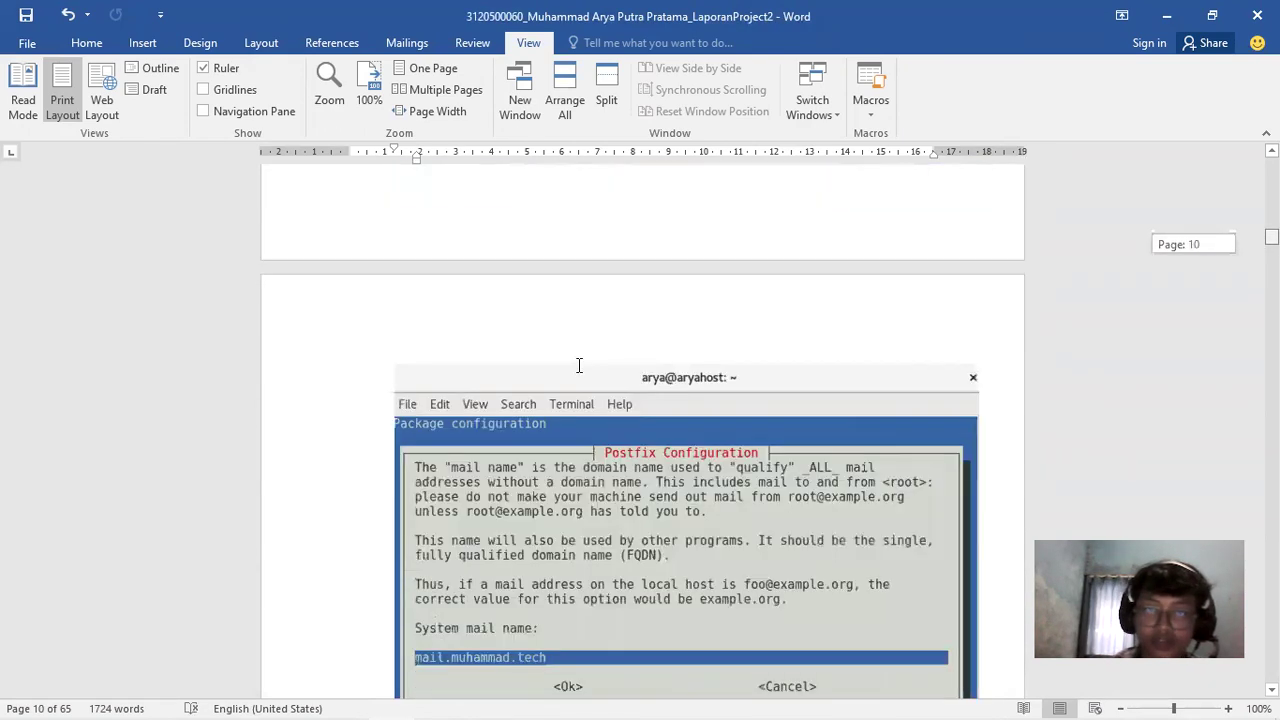
{"action": "scroll", "coordinate": [630, 400], "scroll_direction": "down", "scroll_amount": 4}
{"action": "scroll", "coordinate": [663, 347], "scroll_direction": "down", "scroll_amount": 2}
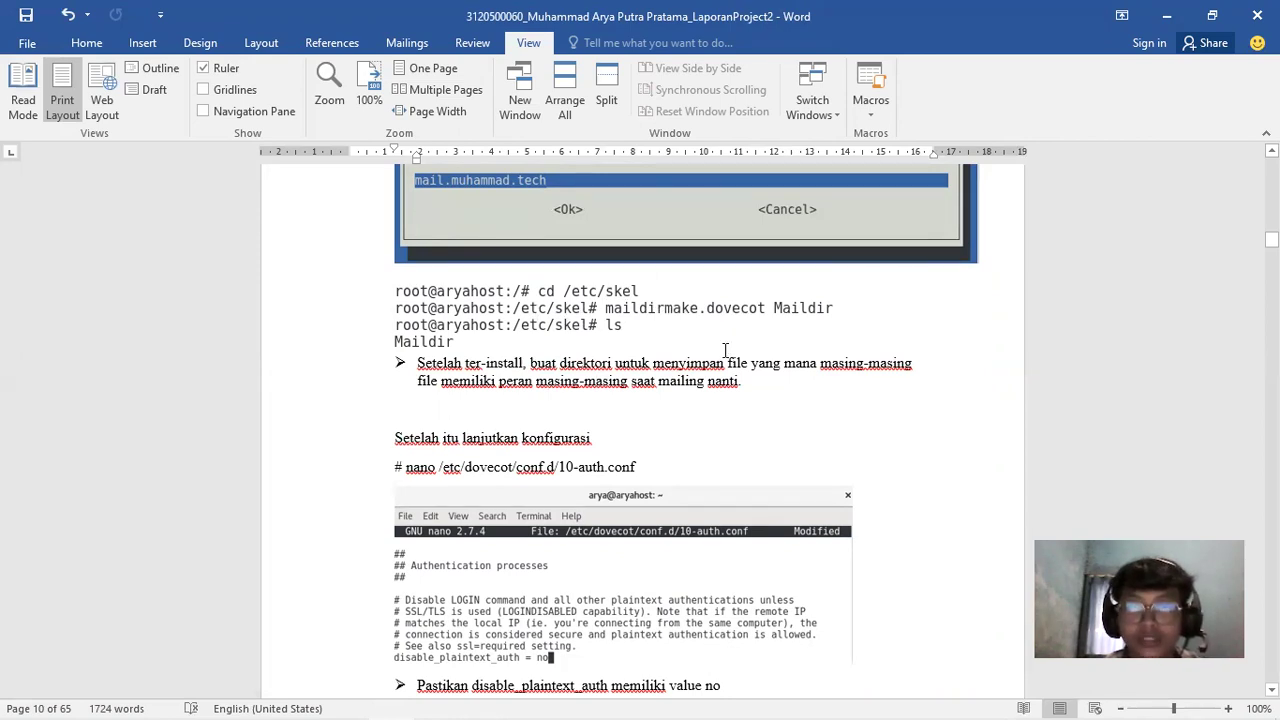
{"action": "left_click", "coordinate": [782, 376]}
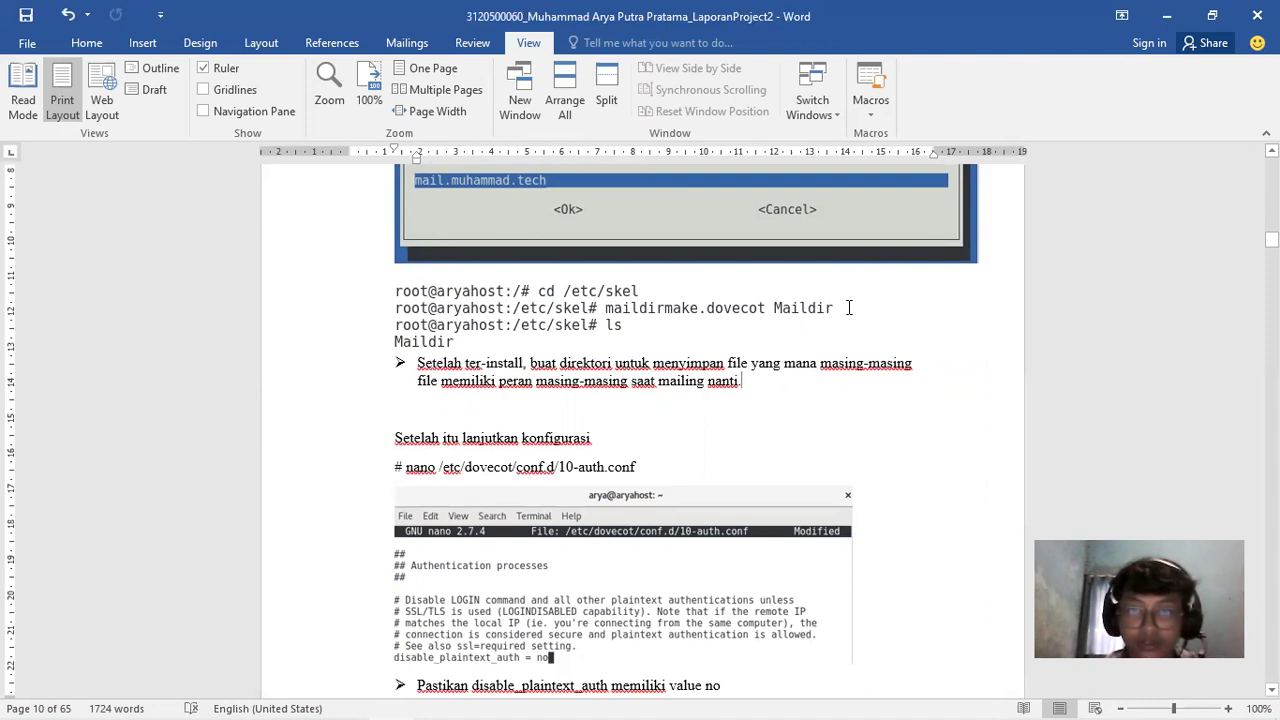
{"action": "left_click_drag", "start_coordinate": [1271, 239], "coordinate": [1271, 242]}
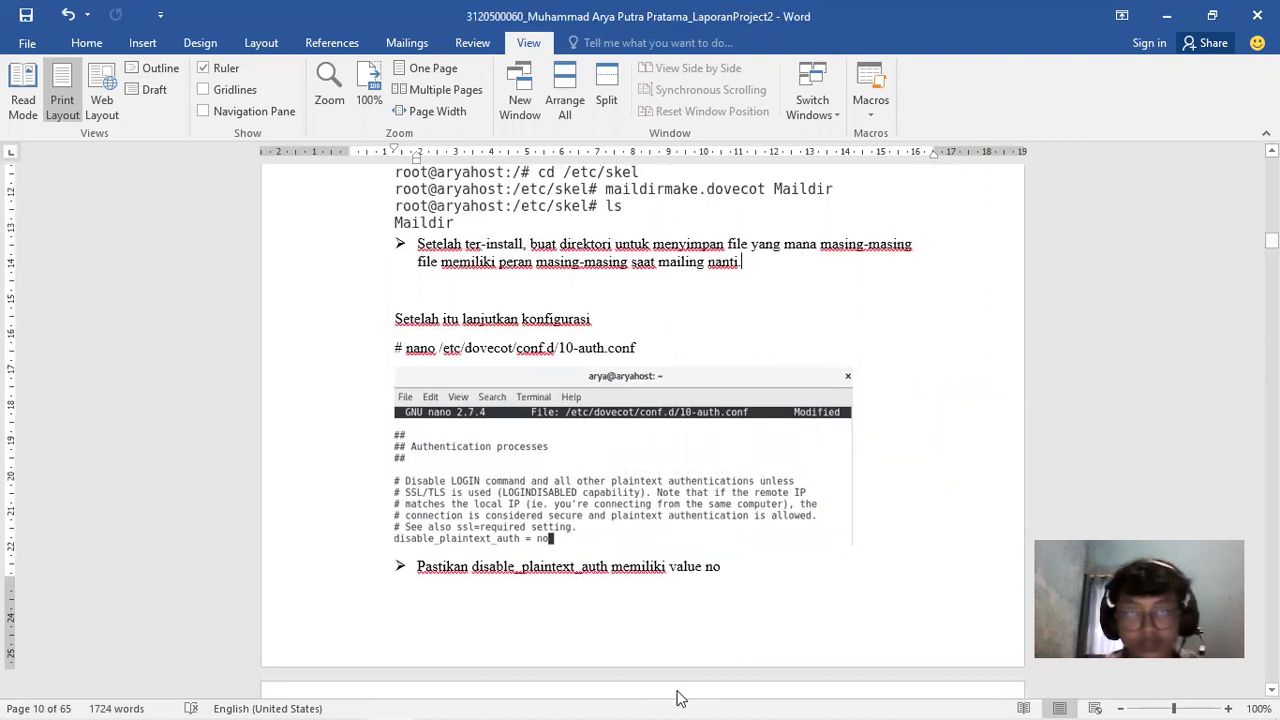
{"action": "left_click", "coordinate": [487, 700]}
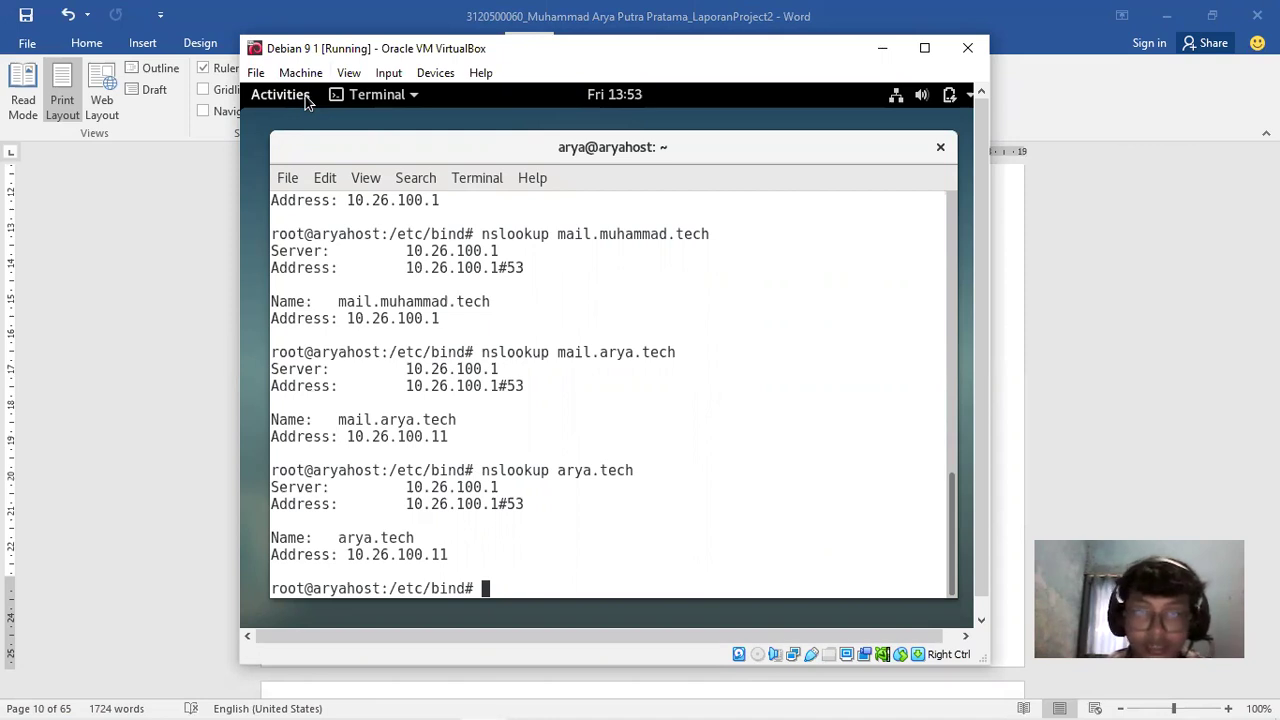
List the files in /etc/bind, then move up to /etc
{"action": "left_click_drag", "start_coordinate": [520, 48], "coordinate": [547, 67]}
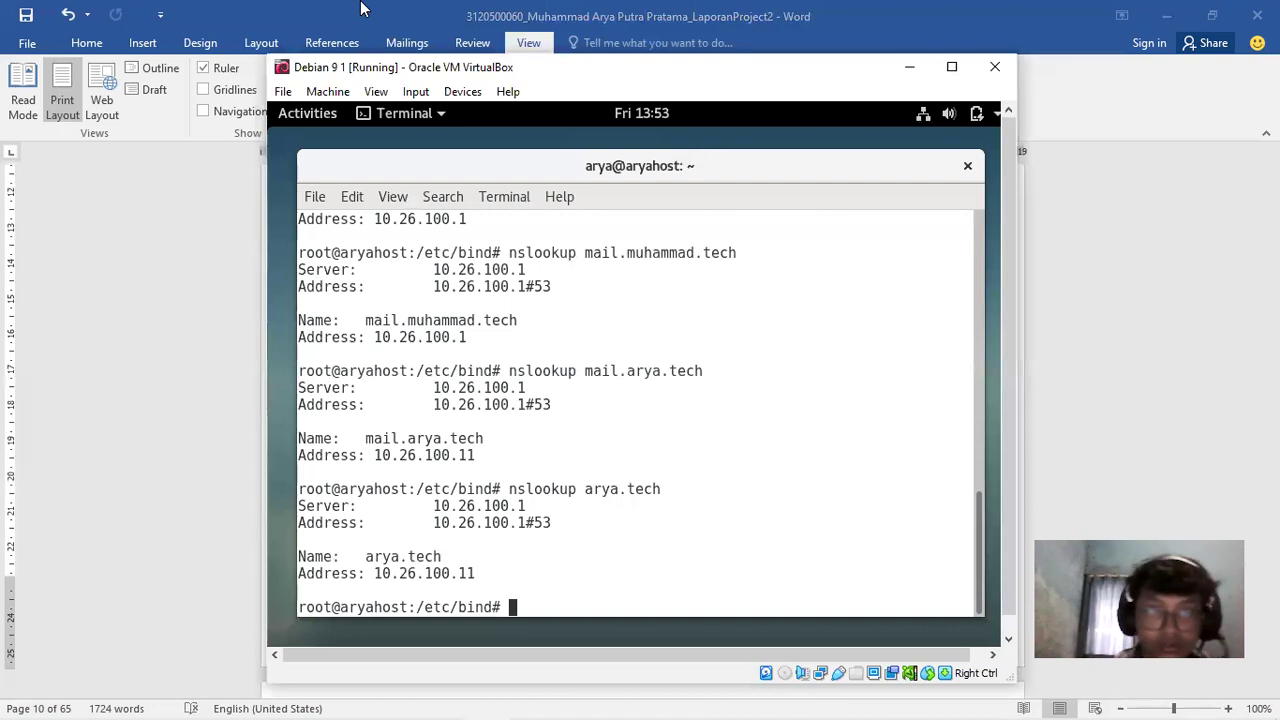
{"action": "left_click_drag", "start_coordinate": [380, 66], "coordinate": [347, 58]}
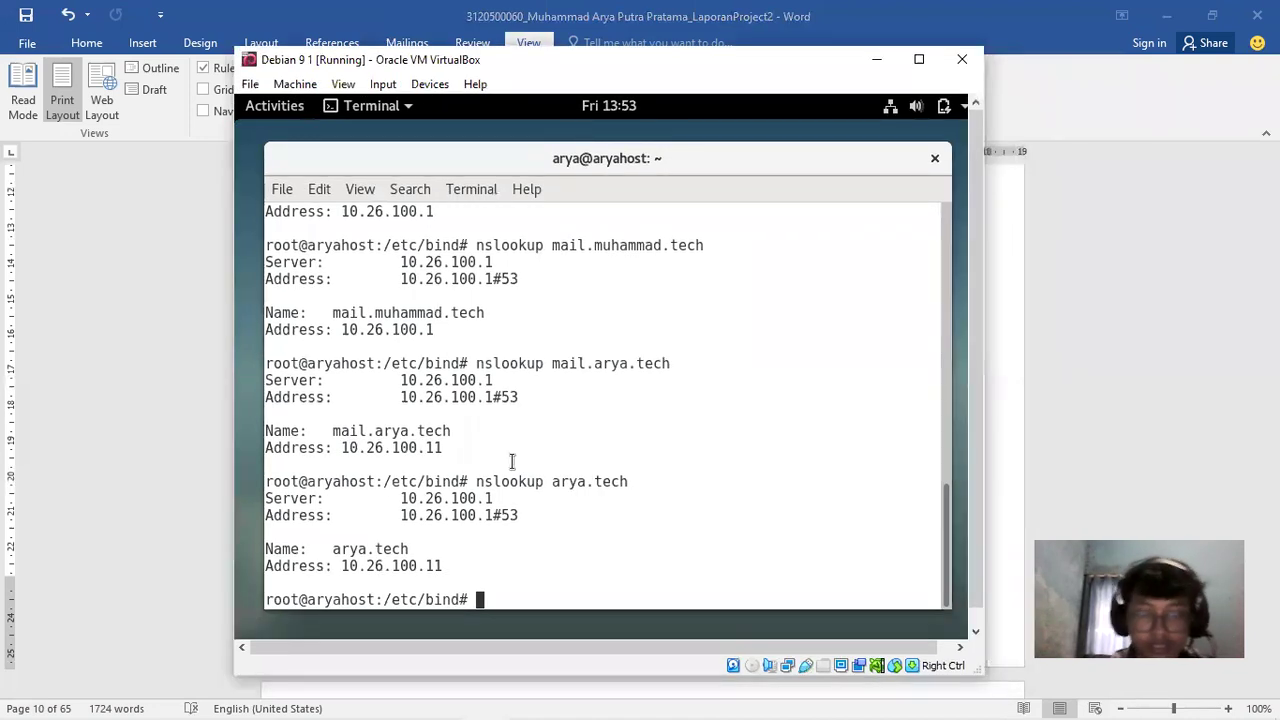
{"action": "type", "text": "ls"}
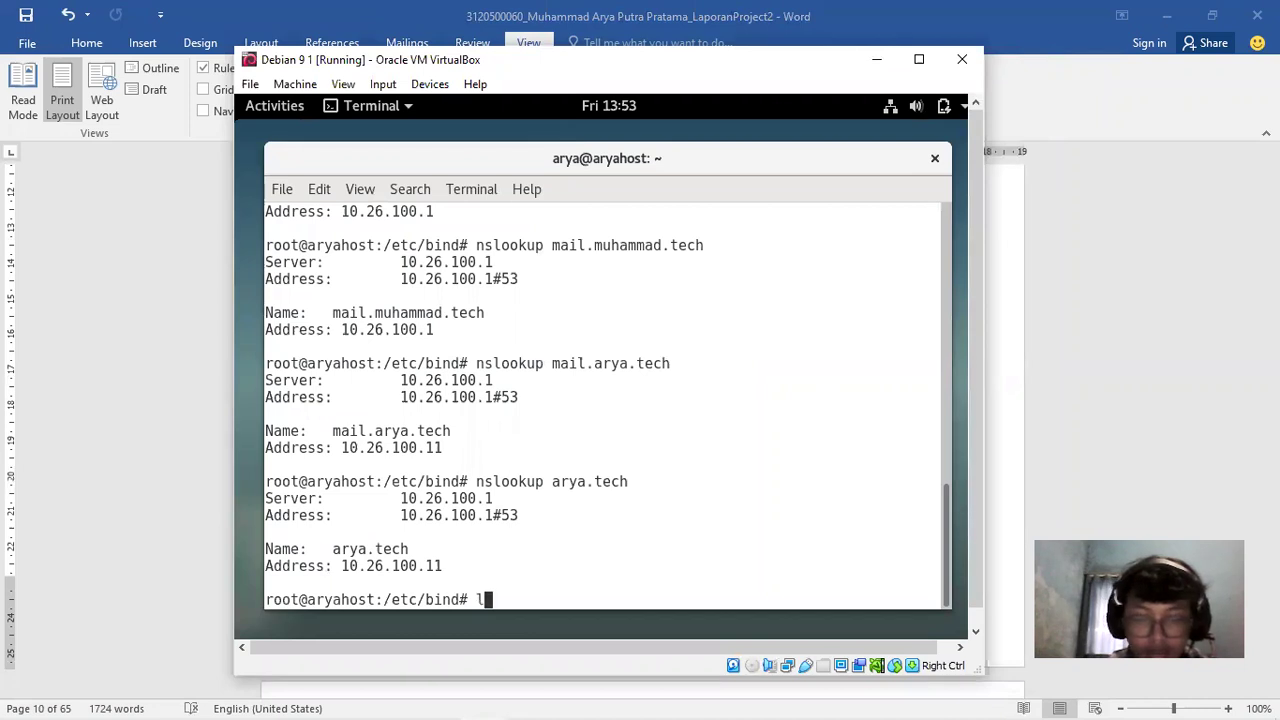
{"action": "key", "text": "Return"}
{"action": "type", "text": "cd .."}
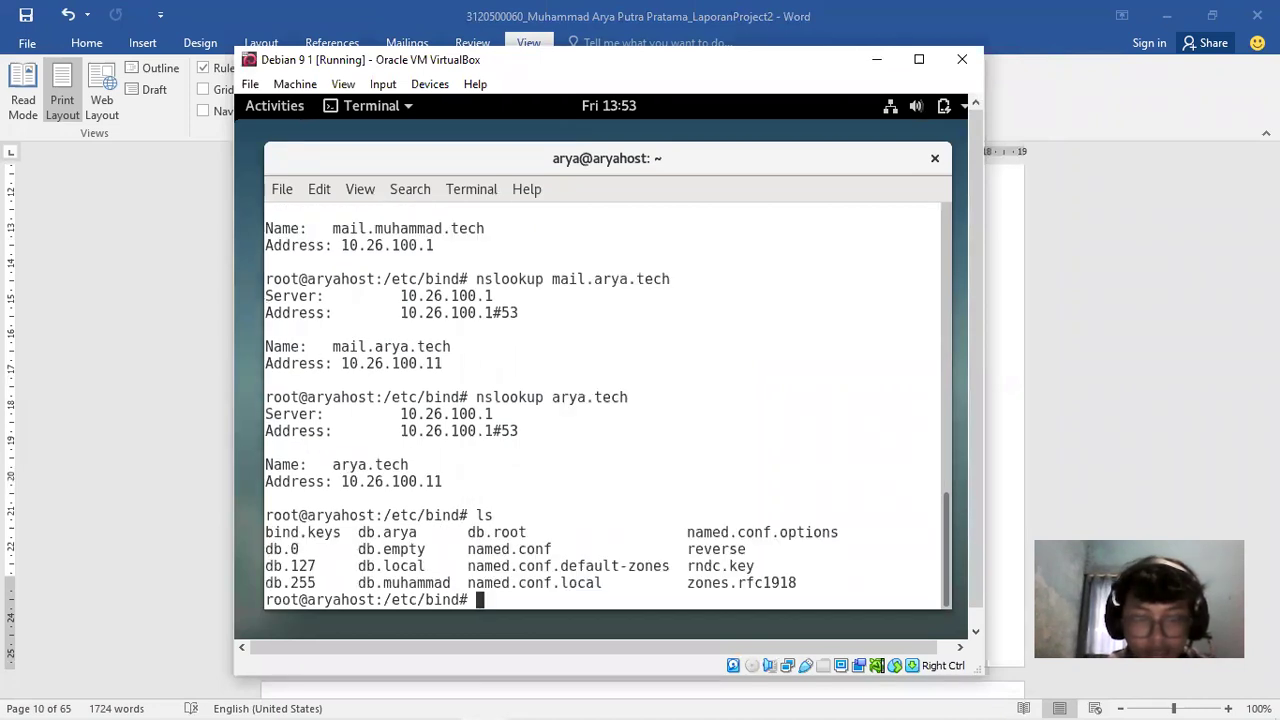
{"action": "key", "text": "Return"}
Try entering a home folder from /etc, then list the /etc contents
{"action": "type", "text": "cd ."}
{"action": "key", "text": "BackSpace"}
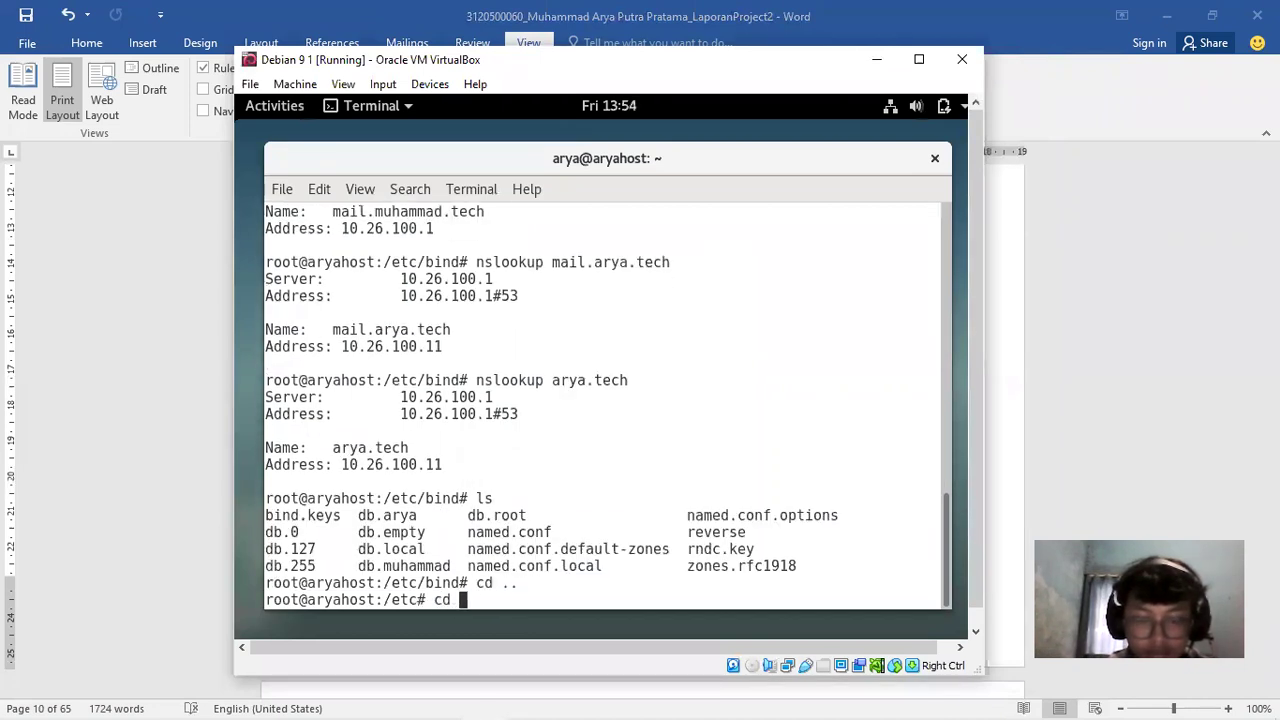
{"action": "type", "text": "home"}
{"action": "key", "text": "Return"}
{"action": "type", "text": "ls"}
{"action": "key", "text": "Return"}
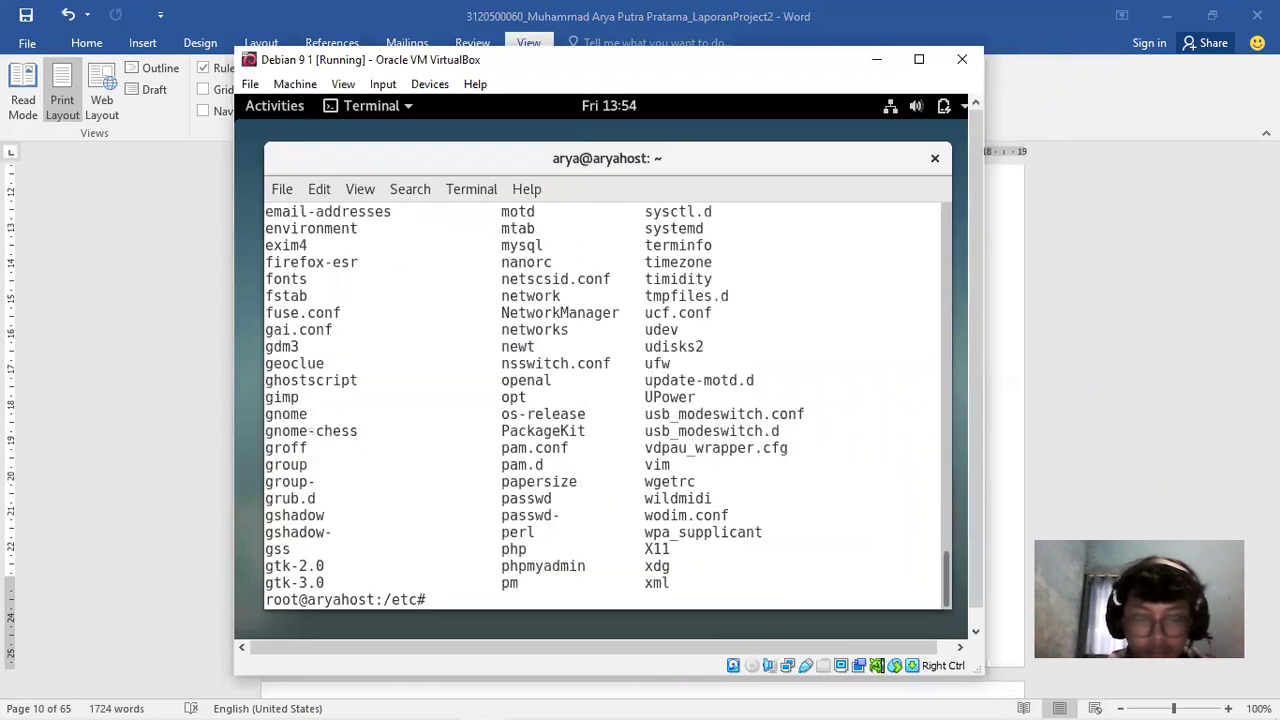
Go up to the root directory, enter /home and list the user folders
{"action": "type", "text": "c"}
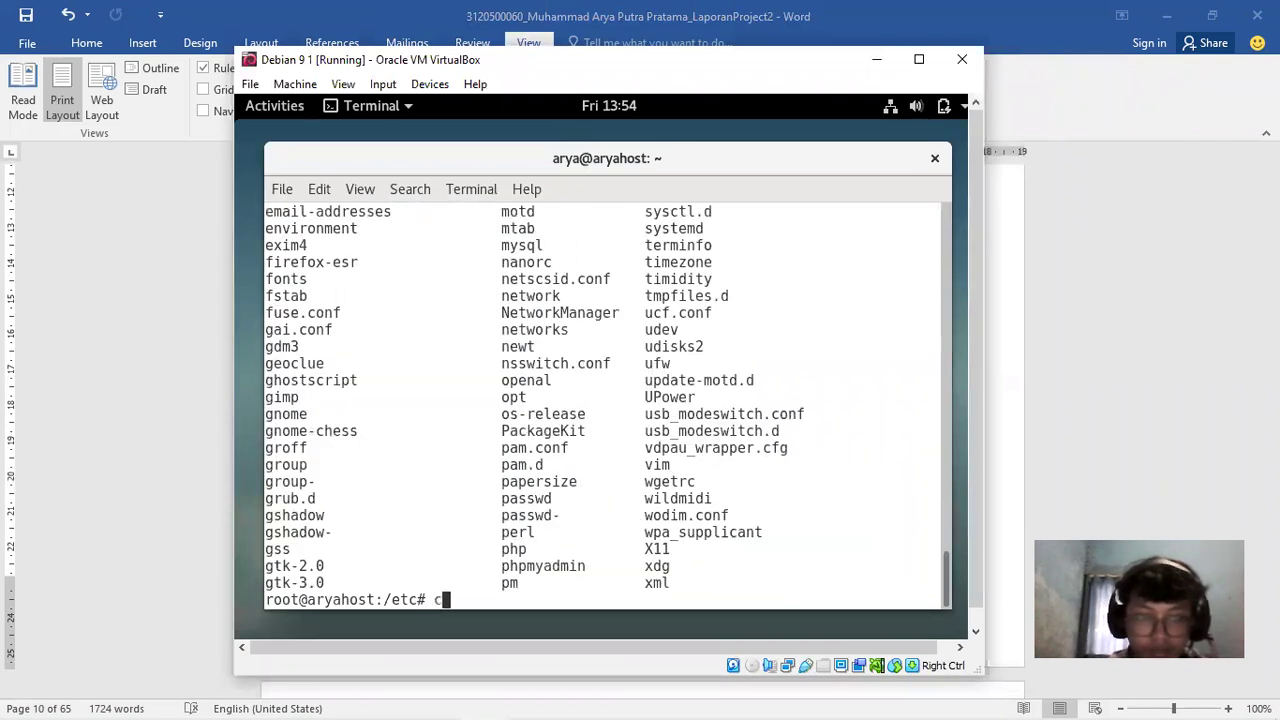
{"action": "type", "text": "d"}
{"action": "key", "text": "BackSpace"}
{"action": "type", "text": "d .."}
{"action": "key", "text": "Return"}
{"action": "type", "text": "cd home"}
{"action": "key", "text": "Return"}
{"action": "type", "text": "ls"}
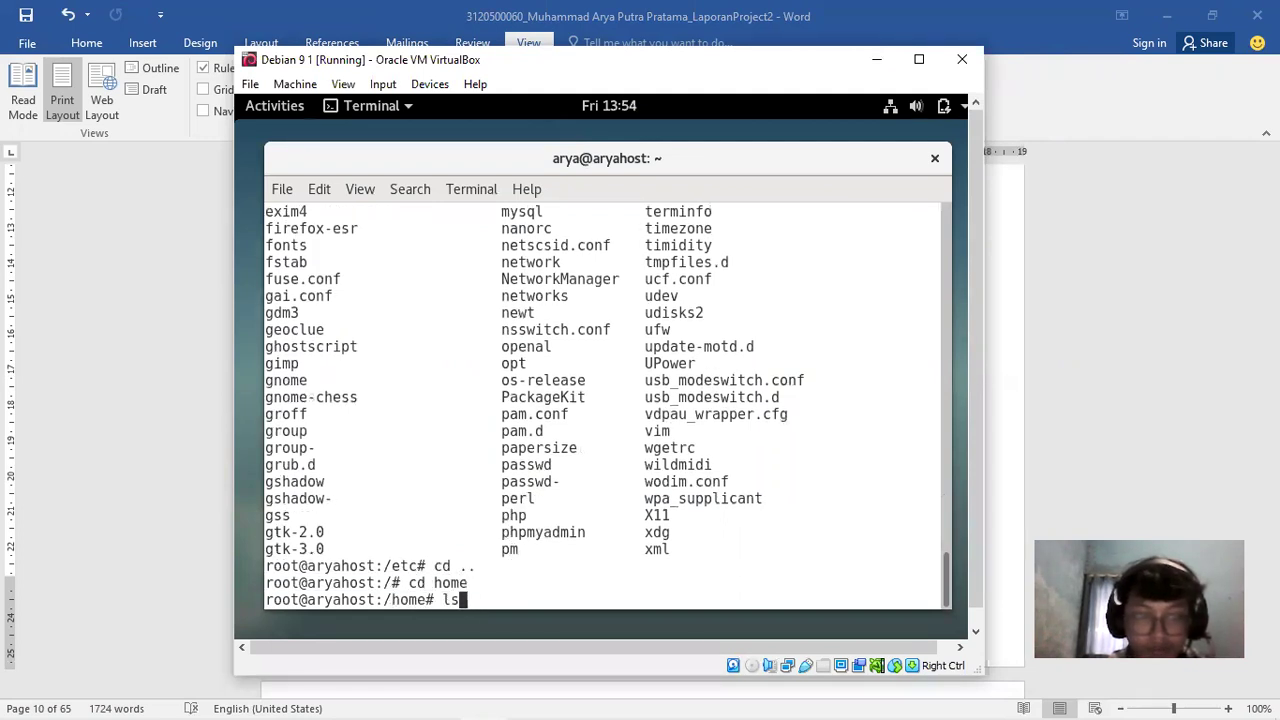
{"action": "key", "text": "Return"}
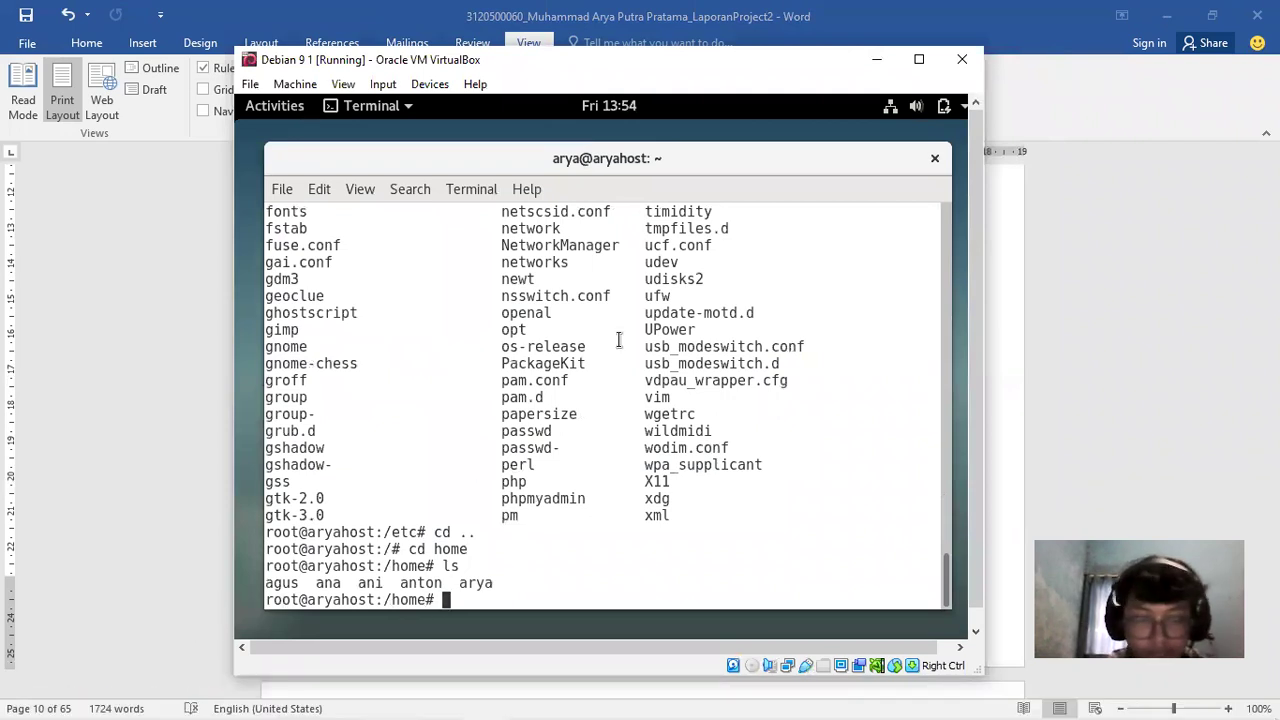
Enter the first user's home folder and list it, pointing out the Maildir entry
{"action": "type", "text": "cd "}
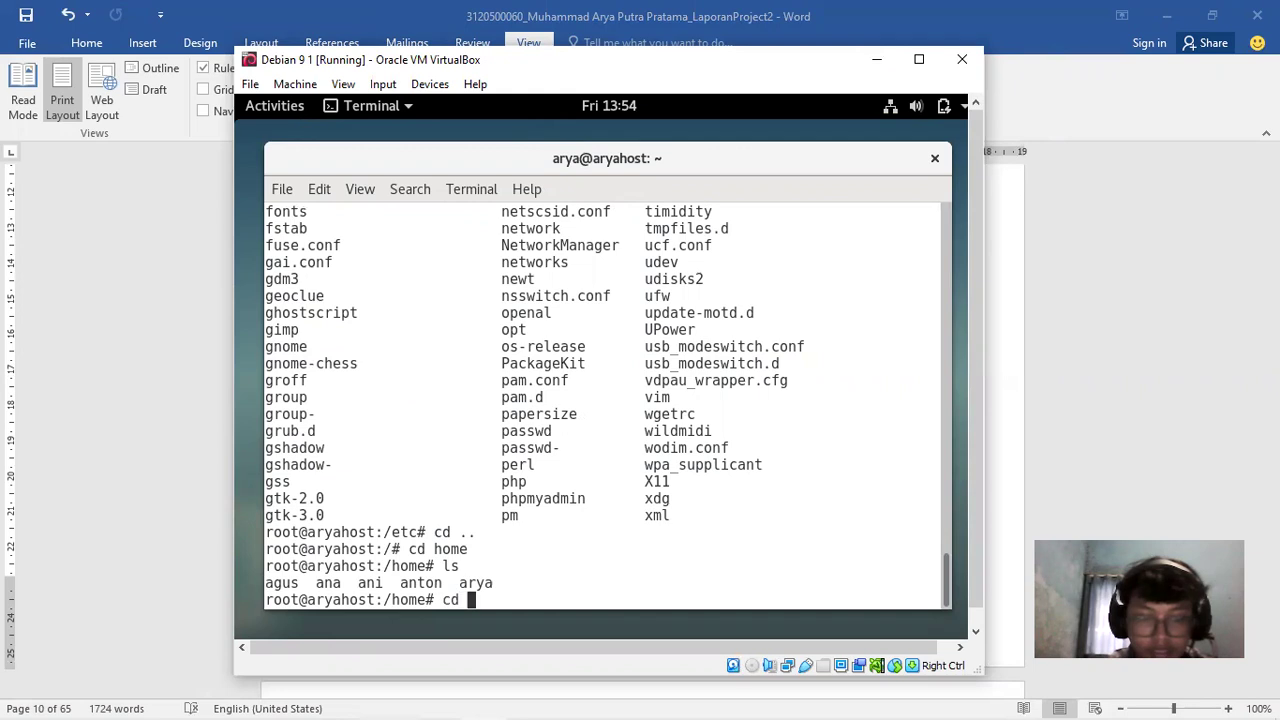
{"action": "type", "text": "agus"}
{"action": "key", "text": "Return"}
{"action": "type", "text": "ls"}
{"action": "key", "text": "Return"}
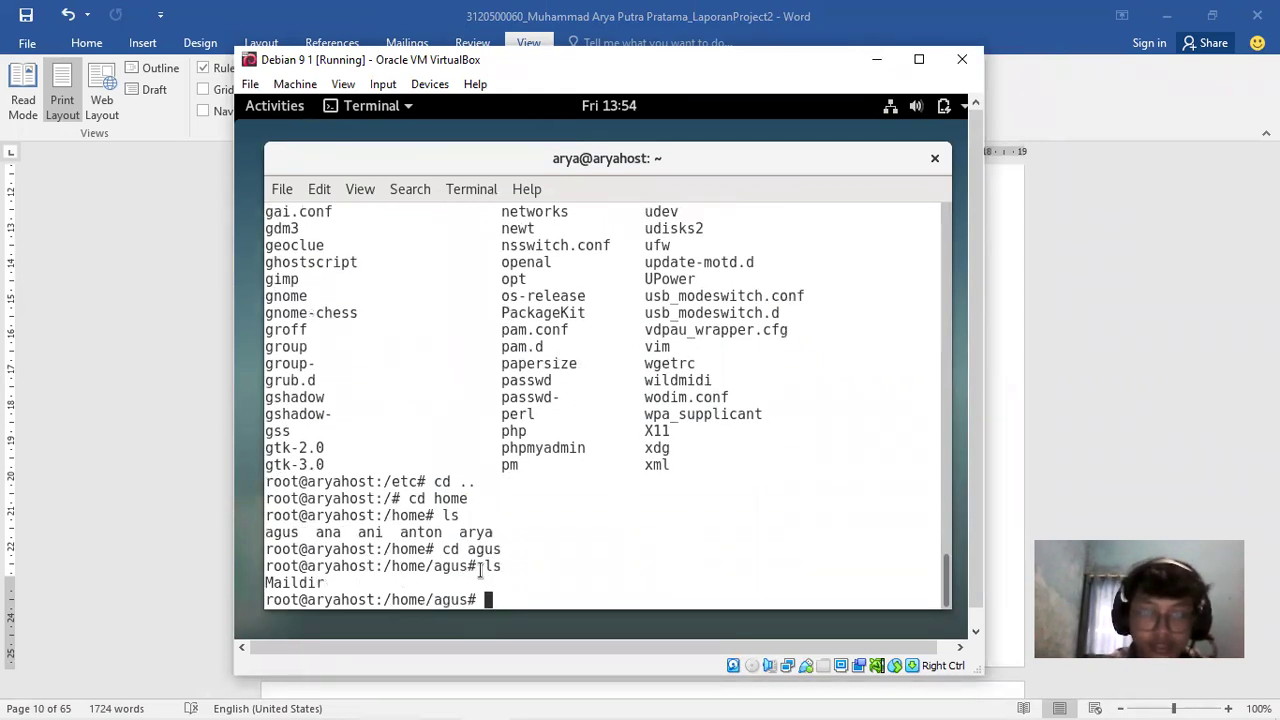
{"action": "triple_click", "coordinate": [271, 583]}
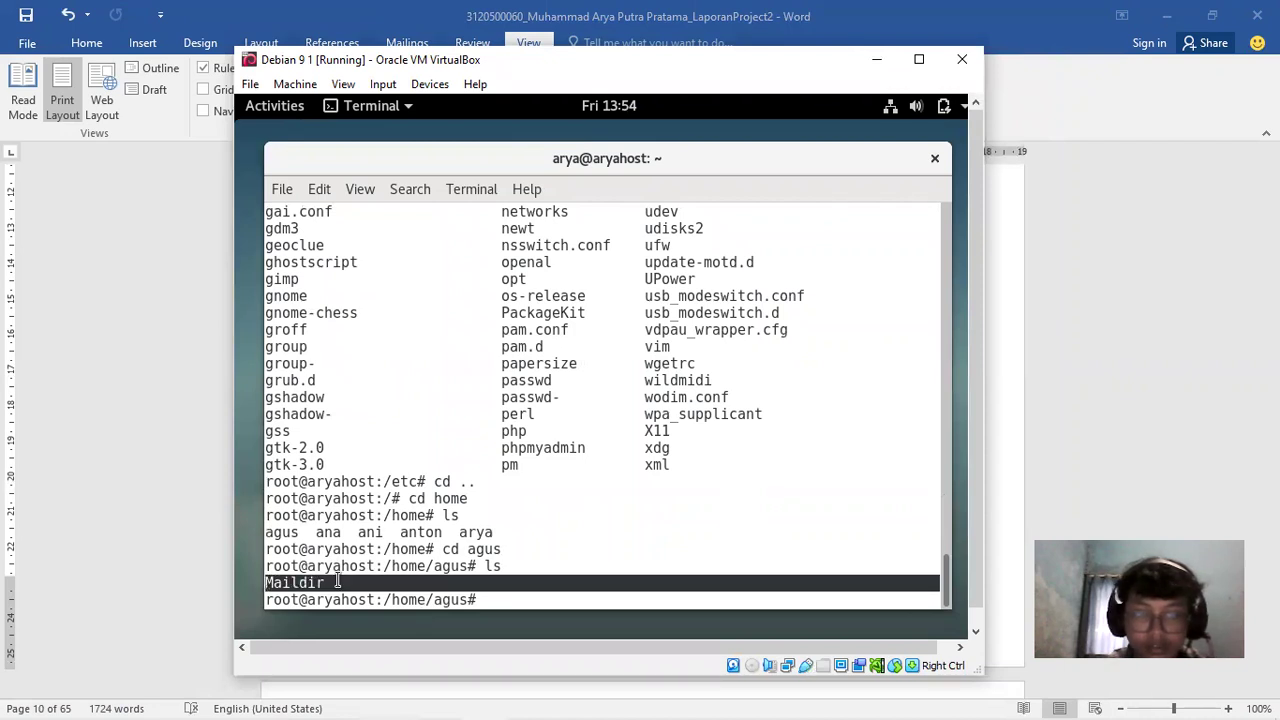
{"action": "left_click", "coordinate": [336, 582]}
Enter Maildir and list its cur, new, tmp and dovecot index files
{"action": "type", "text": "cd Maildir"}
{"action": "key", "text": "Return"}
{"action": "type", "text": "ls"}
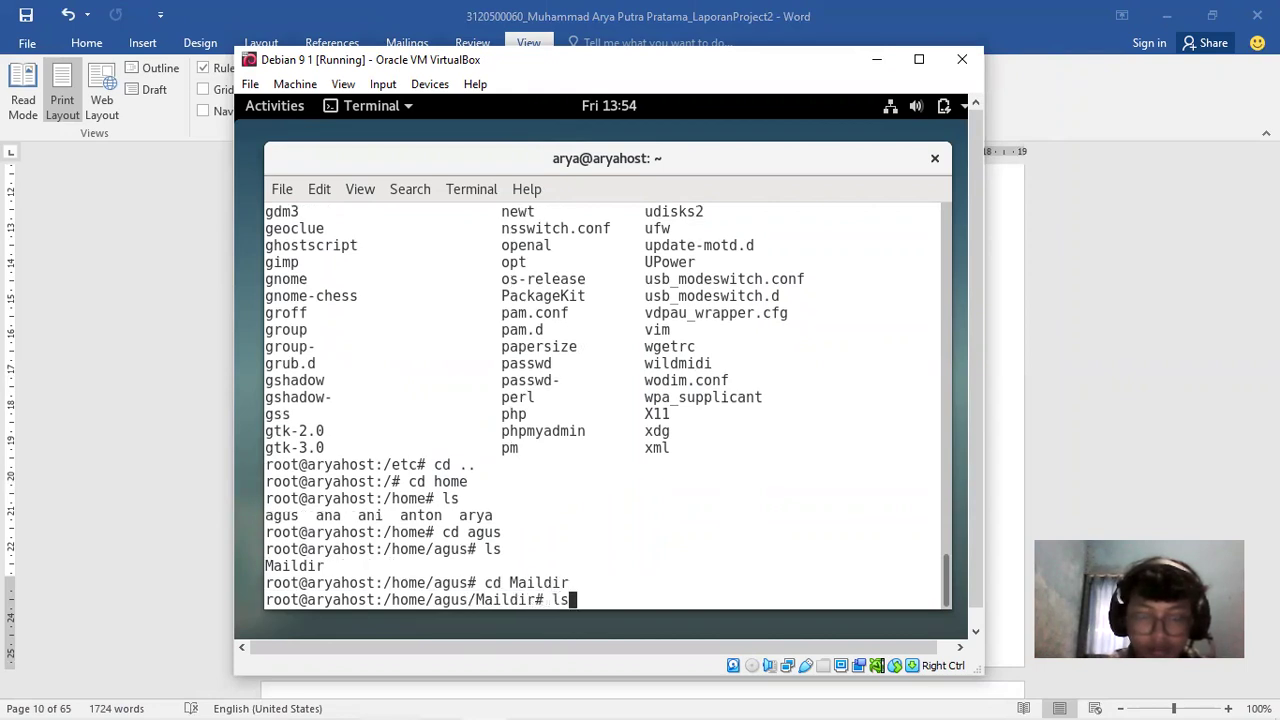
{"action": "key", "text": "Return"}
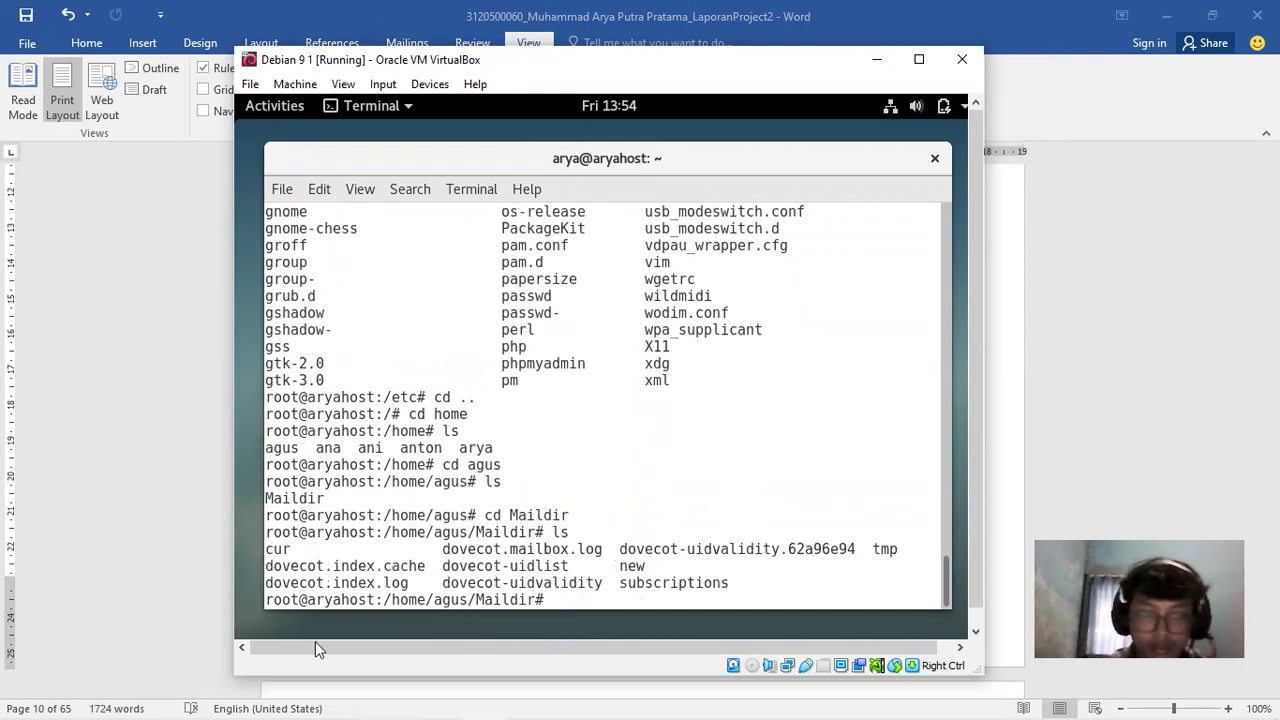
{"action": "left_click_drag", "start_coordinate": [266, 566], "coordinate": [621, 562]}
{"action": "left_click", "coordinate": [621, 562]}
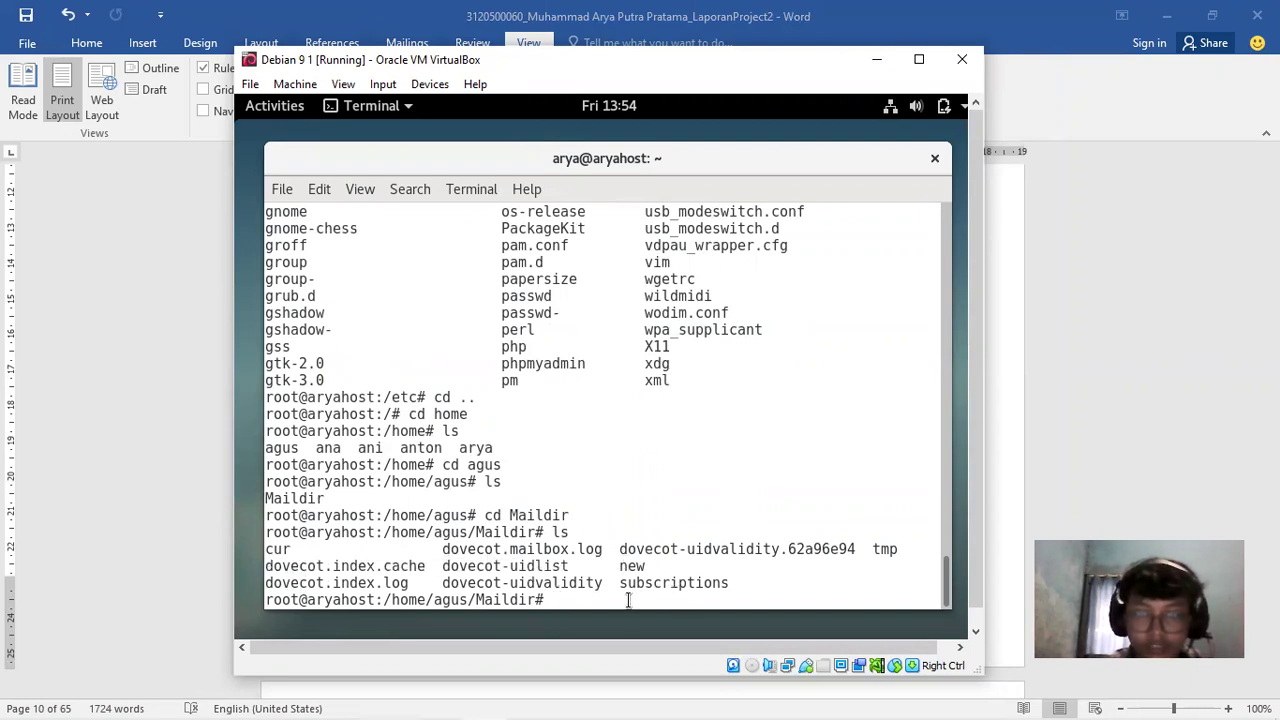
{"action": "left_click", "coordinate": [1089, 389]}
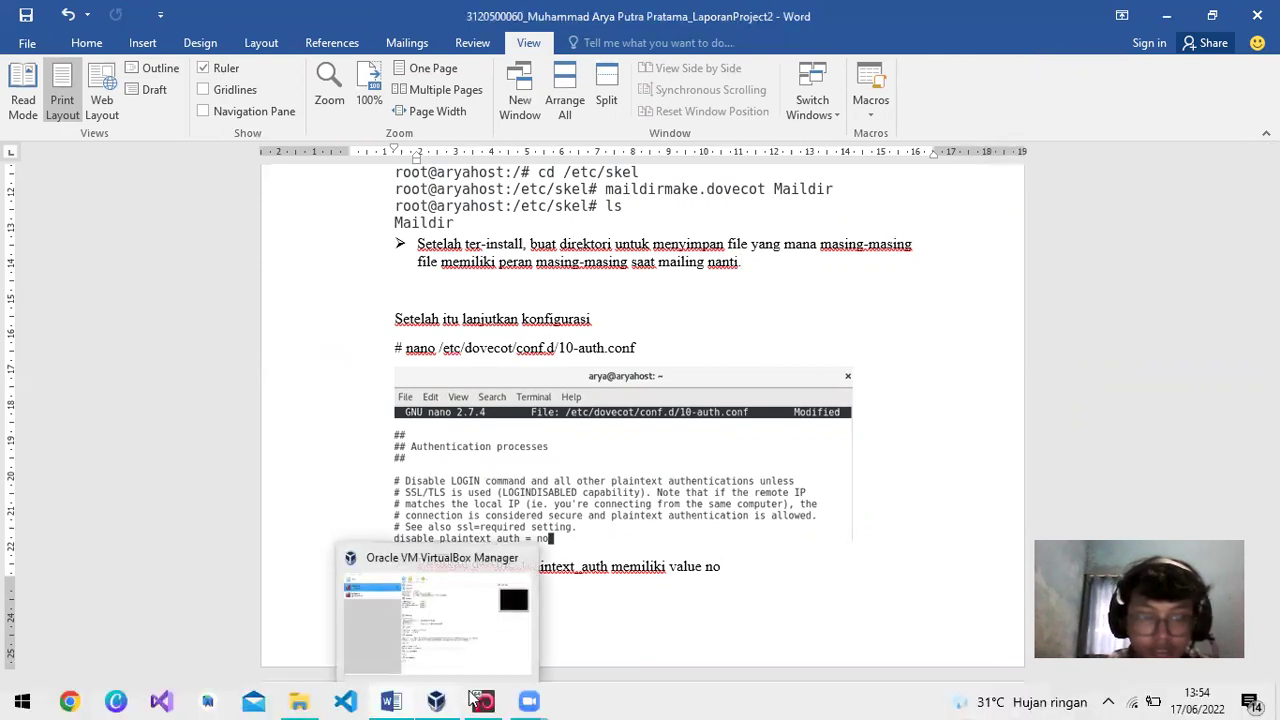
Run nano on the dovecot 10-auth.conf path, which ends up mistyped as conf,d
{"action": "left_click", "coordinate": [474, 700]}
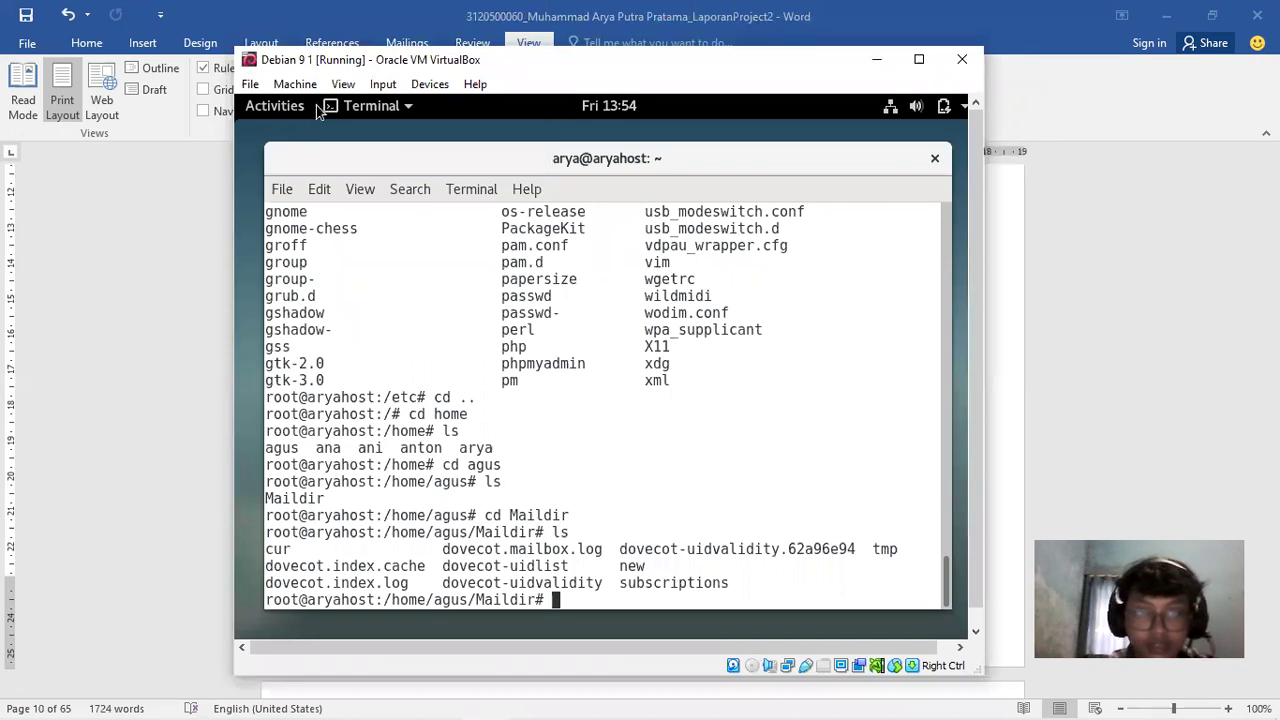
{"action": "type", "text": "nano "}
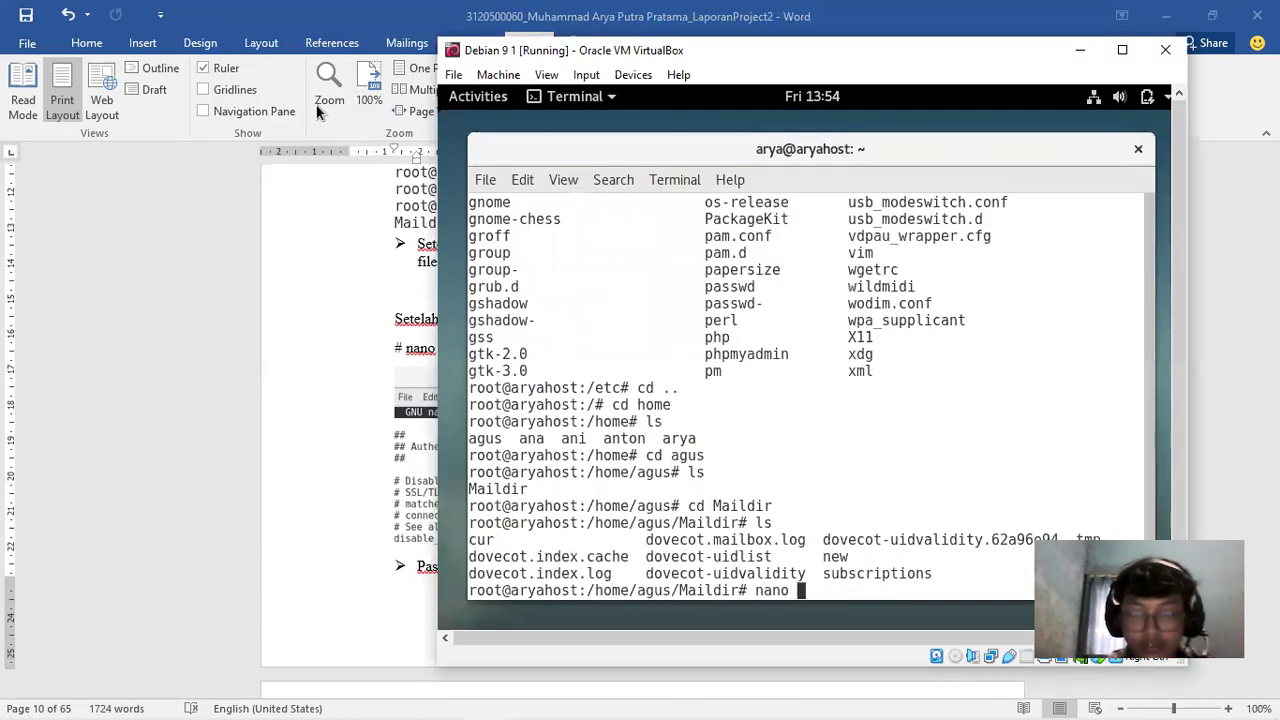
{"action": "type", "text": "/etc/"}
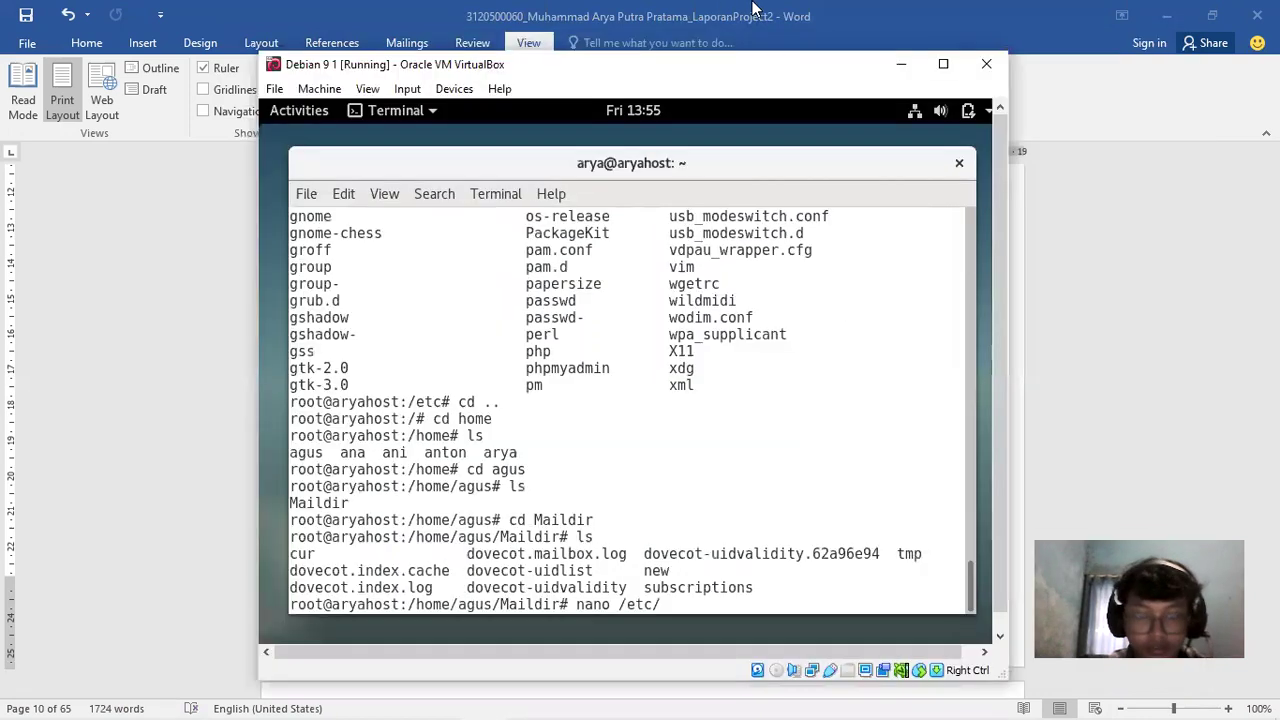
{"action": "type", "text": "dovecot.c"}
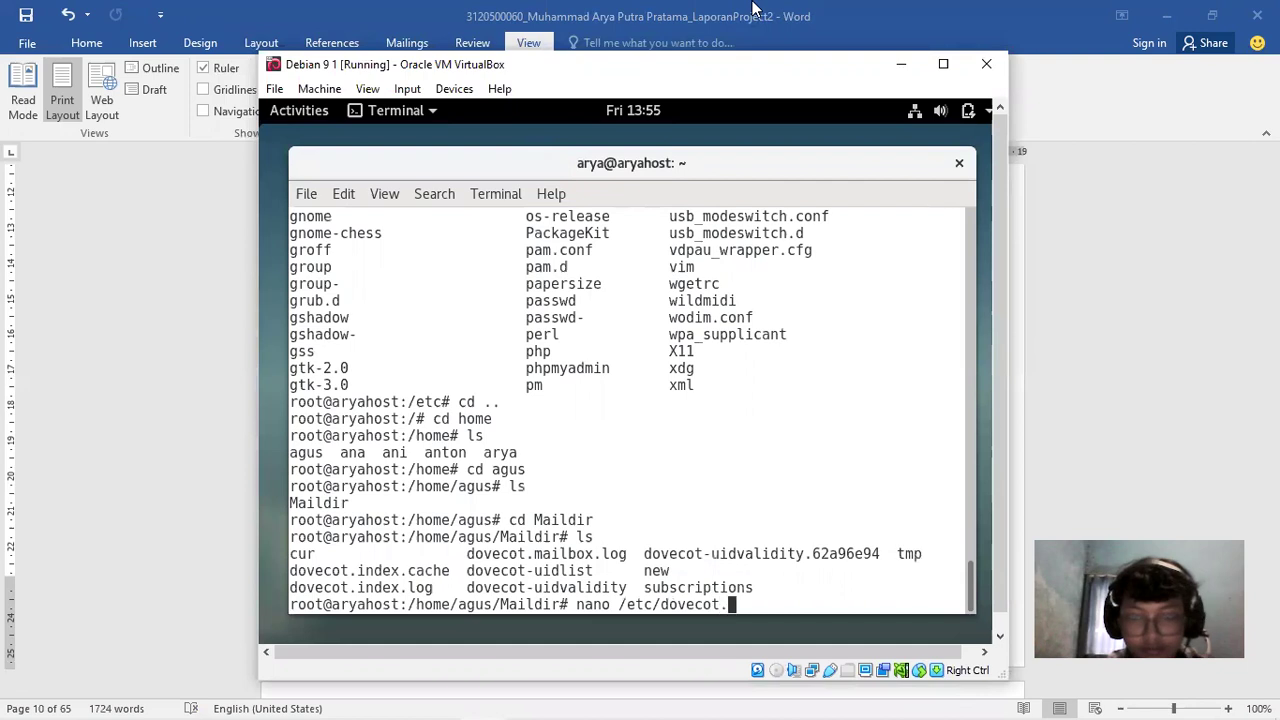
{"action": "key", "text": "BackSpace"}
{"action": "key", "text": "BackSpace"}
{"action": "type", "text": "/co"}
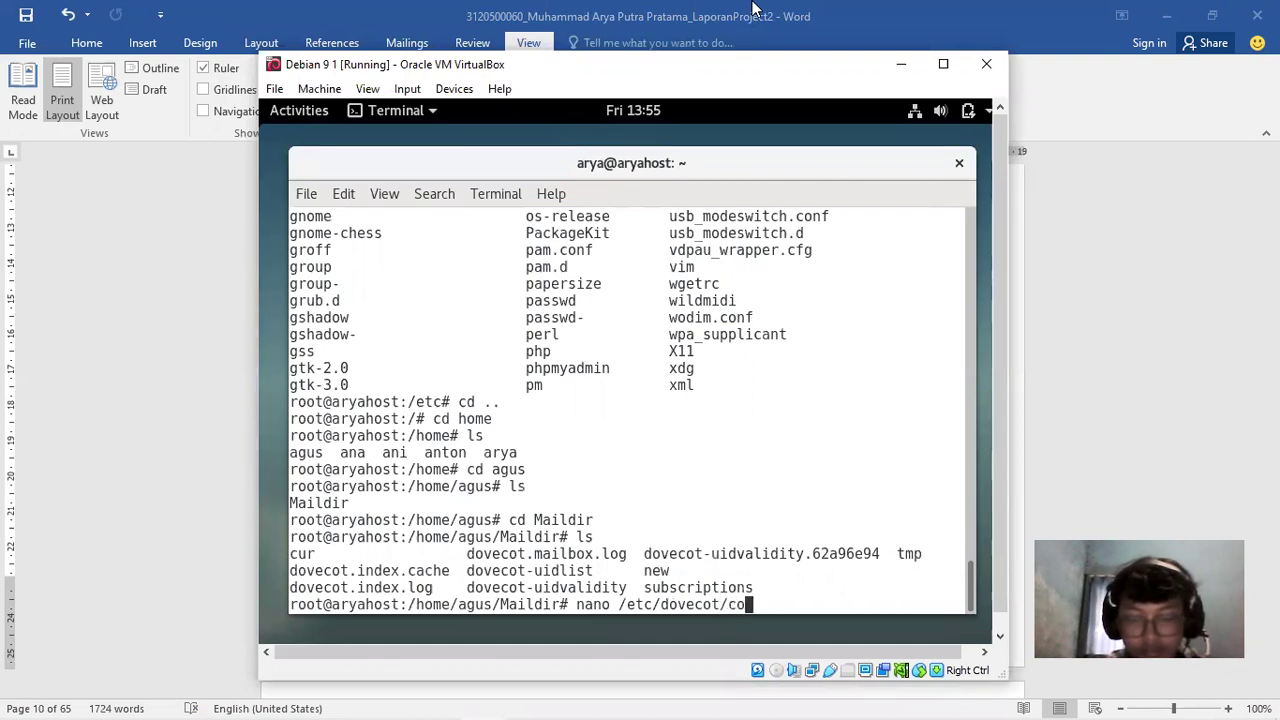
{"action": "type", "text": "nf.d/"}
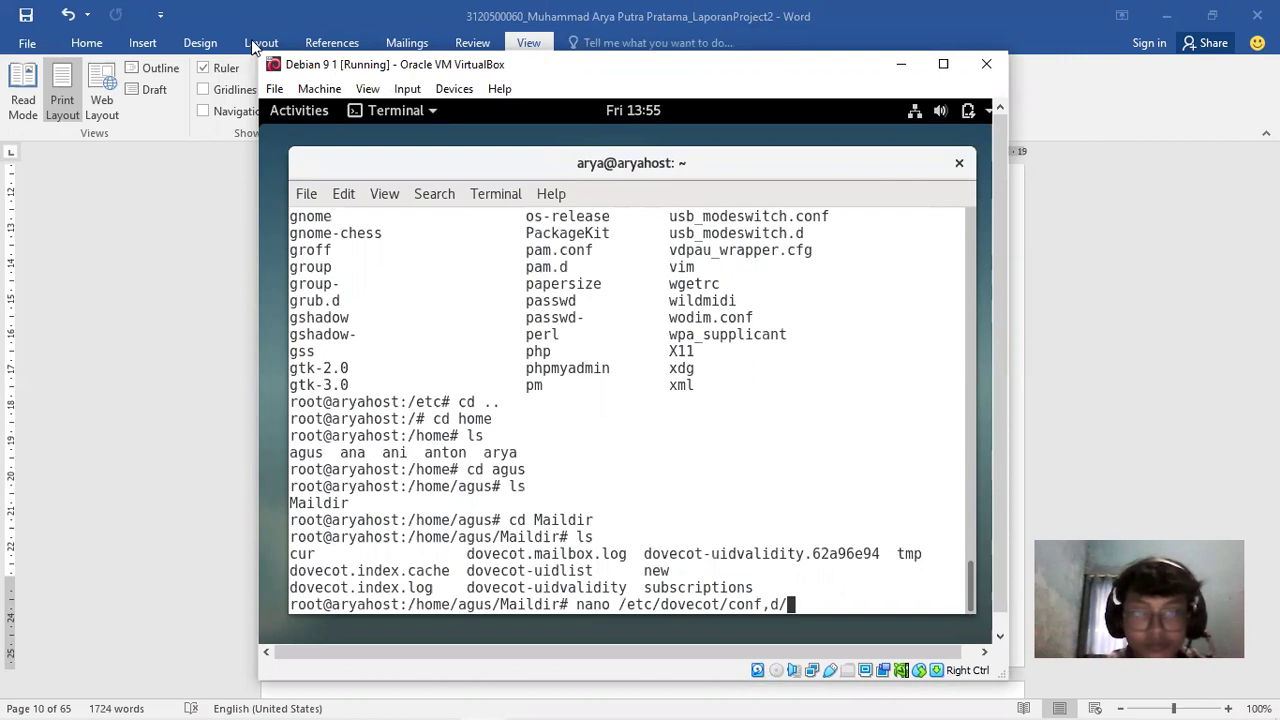
{"action": "type", "text": "0"}
{"action": "key", "text": "BackSpace"}
{"action": "type", "text": "10-auth"}
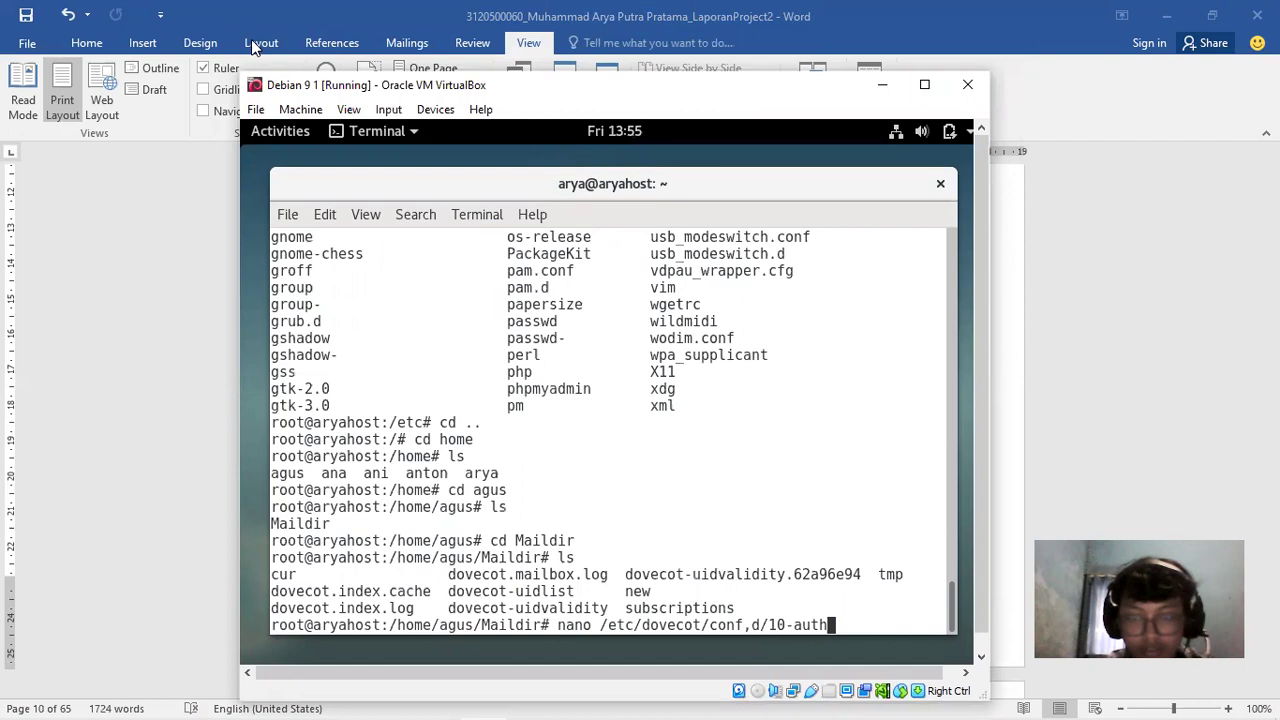
{"action": "type", "text": ".conf"}
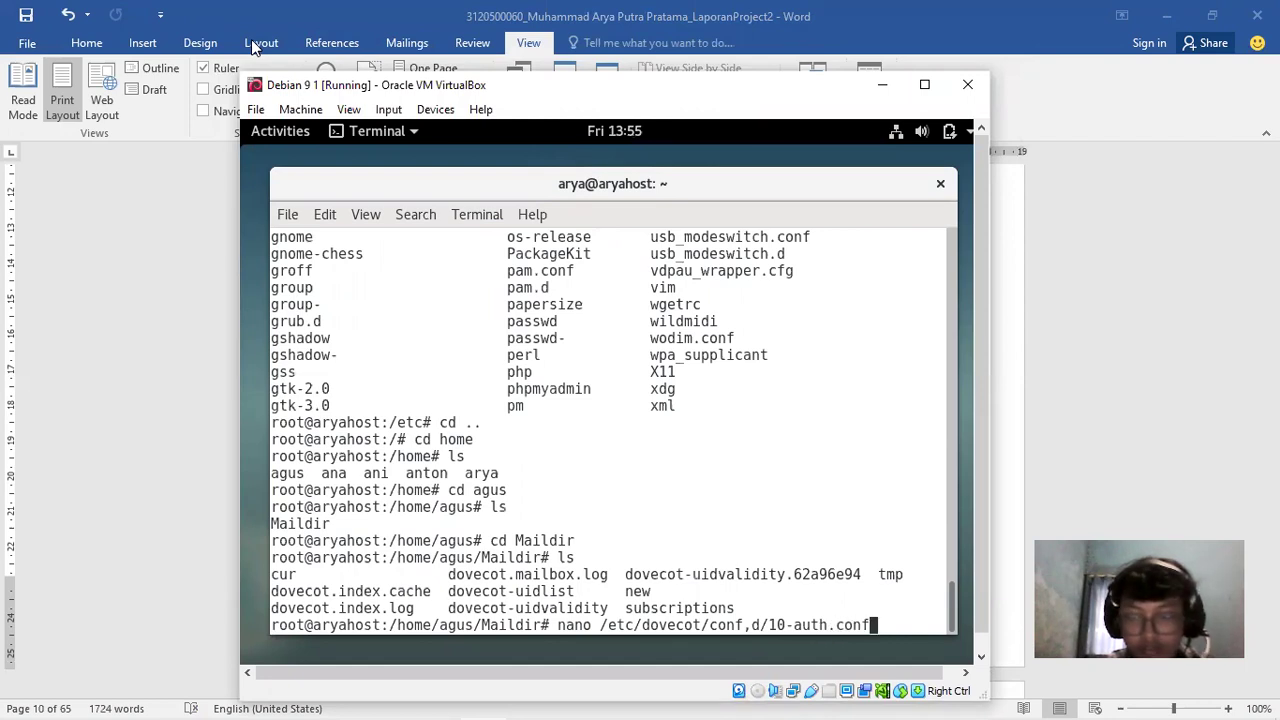
{"action": "key", "text": "Return"}
Exit nano, recall the command and fix conf,d to conf.d to open 10-auth.conf
{"action": "key", "text": "ctrl+x"}
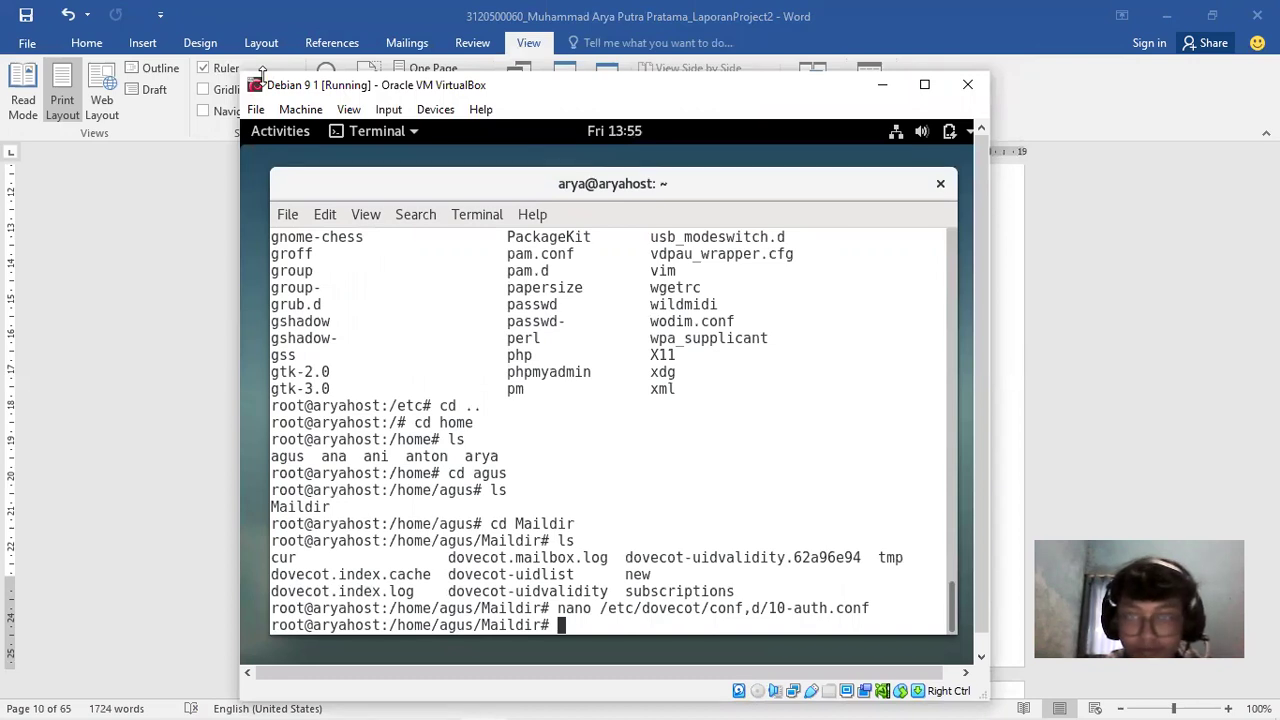
{"action": "left_click_drag", "start_coordinate": [262, 72], "coordinate": [362, 46]}
{"action": "key", "text": "Up"}
{"action": "key", "text": "Left"}
{"action": "key", "text": "Left"}
{"action": "key", "text": "Left"}
{"action": "key", "text": "Left"}
{"action": "key", "text": "Left"}
{"action": "key", "text": "Left"}
{"action": "key", "text": "Left"}
{"action": "key", "text": "Left"}
{"action": "key", "text": "Left"}
{"action": "key", "text": "Left"}
{"action": "key", "text": "Left"}
{"action": "key", "text": "Left"}
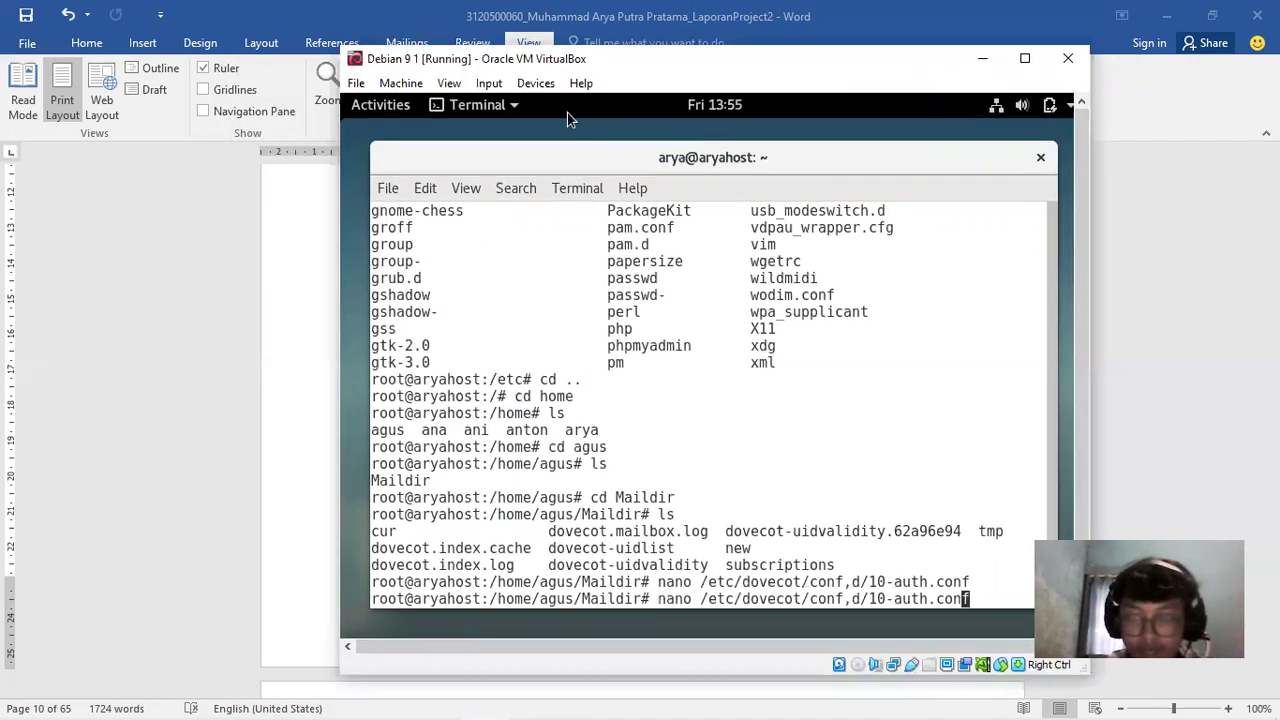
{"action": "key", "text": "Left"}
{"action": "key", "text": "BackSpace"}
{"action": "key", "text": "BackSpace"}
{"action": "type", "text": ".d"}
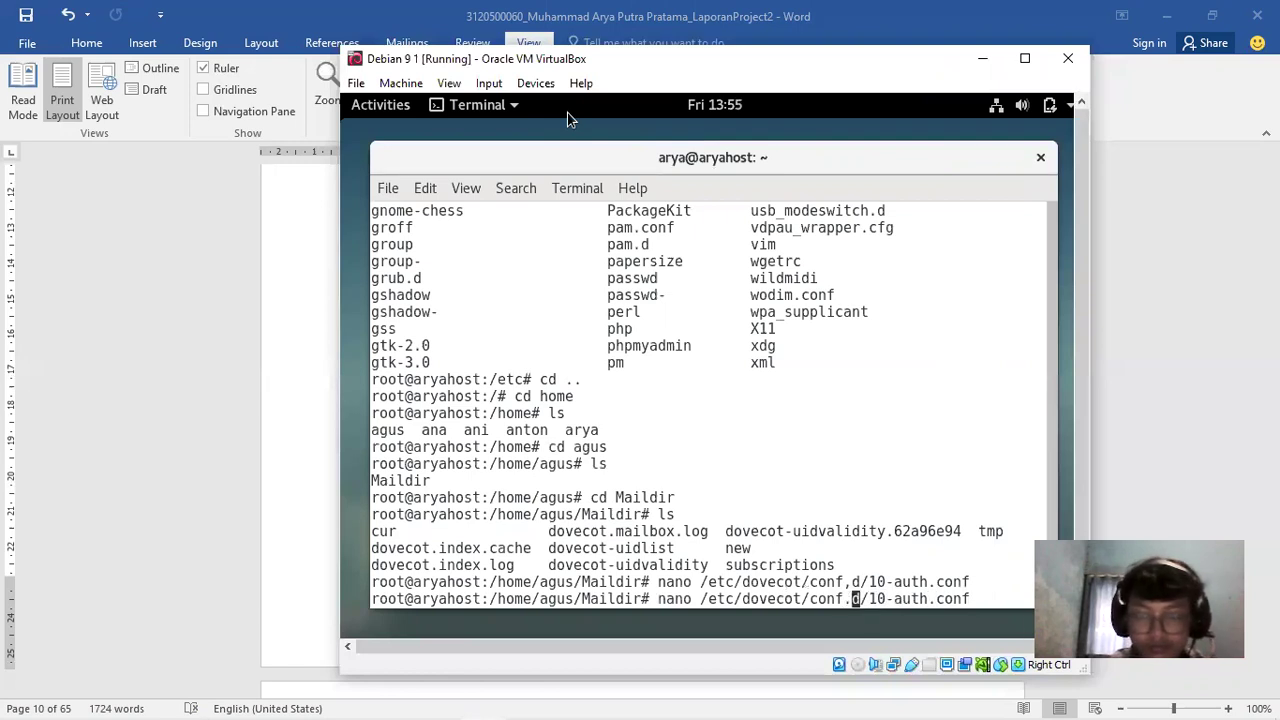
{"action": "key", "text": "Return"}
Move the cursor to the disable_plaintext_auth = no line in 10-auth.conf
{"action": "key", "text": "Down"}
{"action": "key", "text": "Down"}
{"action": "key", "text": "Down"}
{"action": "key", "text": "Down"}
{"action": "key", "text": "Down"}
{"action": "key", "text": "Down"}
{"action": "key", "text": "Down"}
{"action": "key", "text": "Down"}
{"action": "key", "text": "Down"}
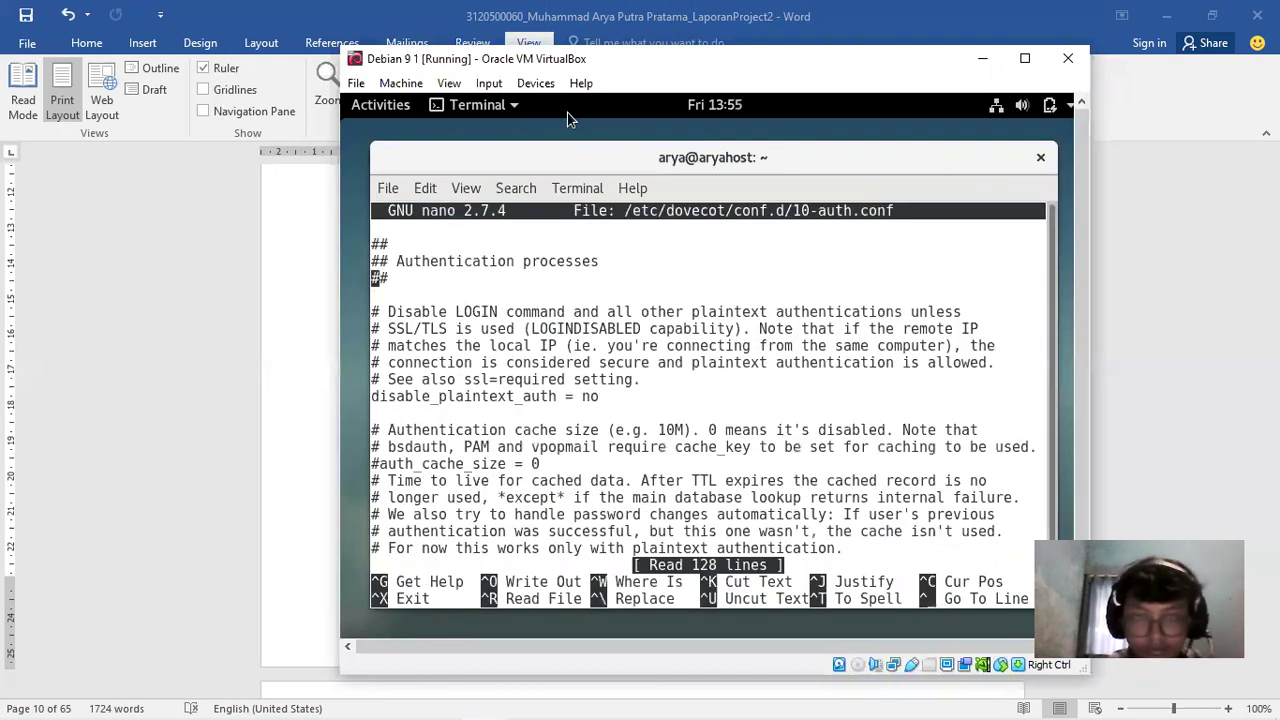
{"action": "key", "text": "Down"}
{"action": "key", "text": "Up"}
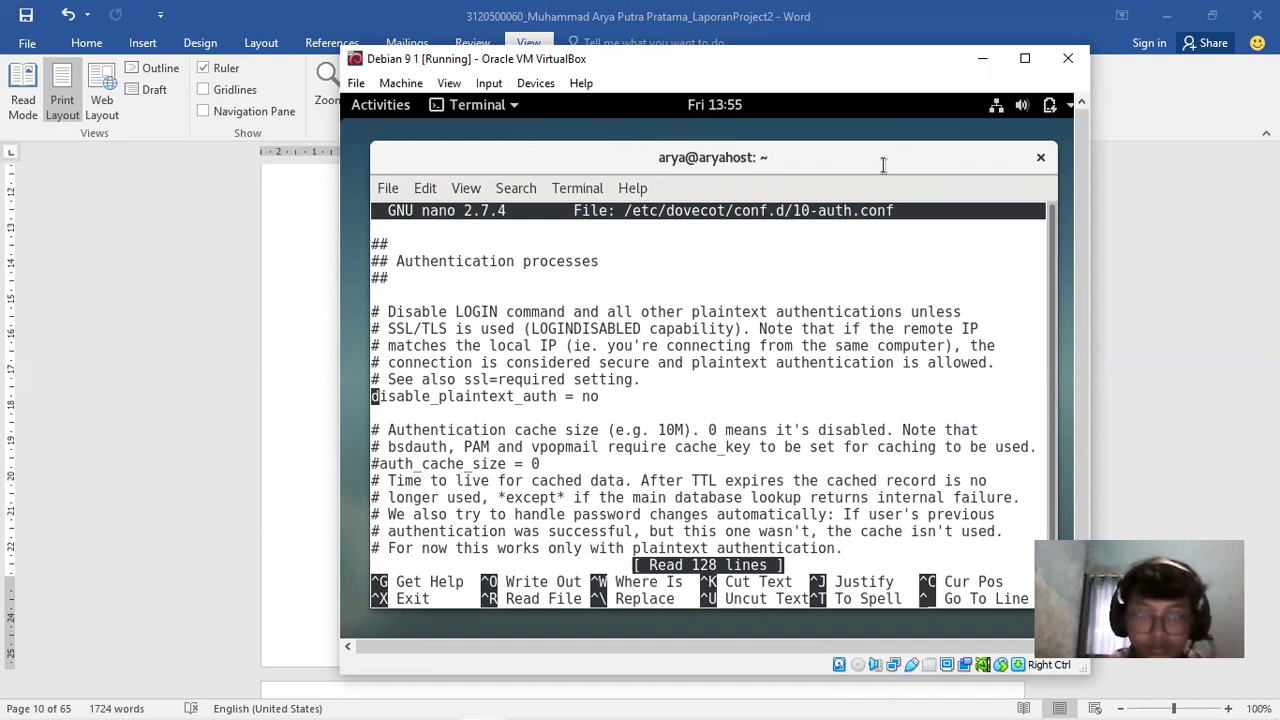
Check the report briefly, then restore the VM and exit nano to the Maildir prompt
{"action": "left_click", "coordinate": [982, 58]}
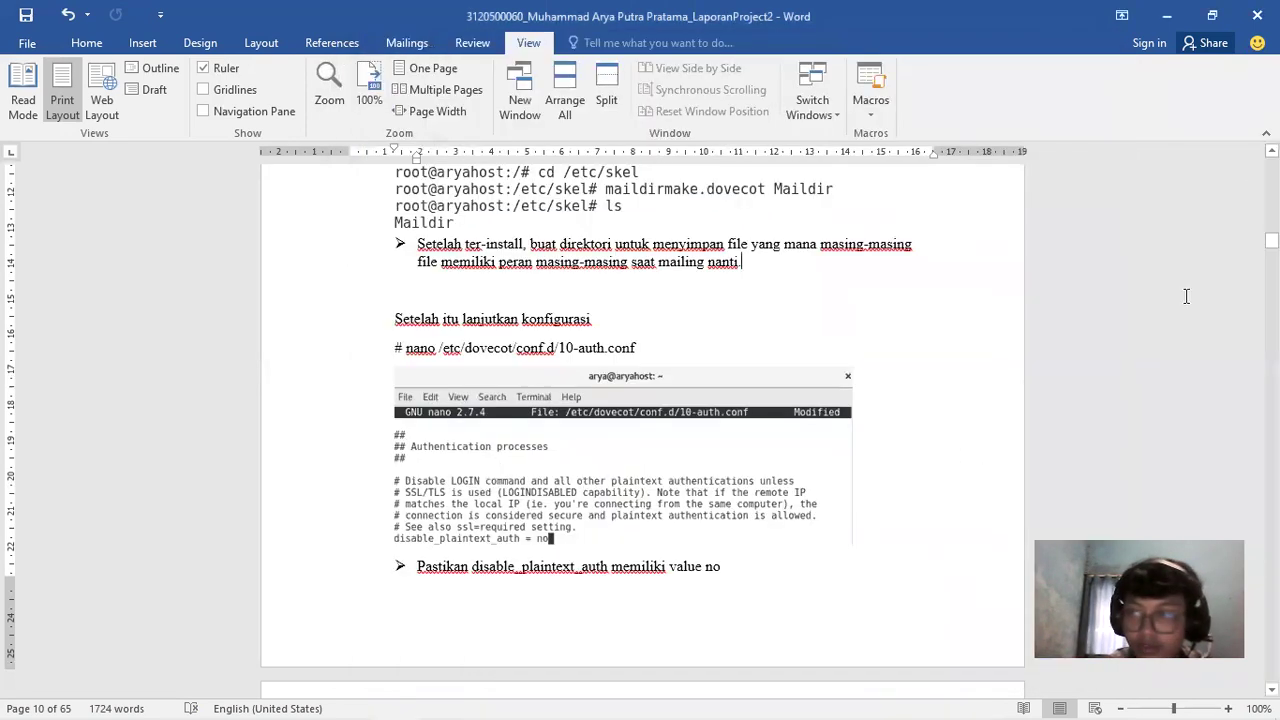
{"action": "mouse_move", "coordinate": [481, 701]}
{"action": "left_click", "coordinate": [505, 637]}
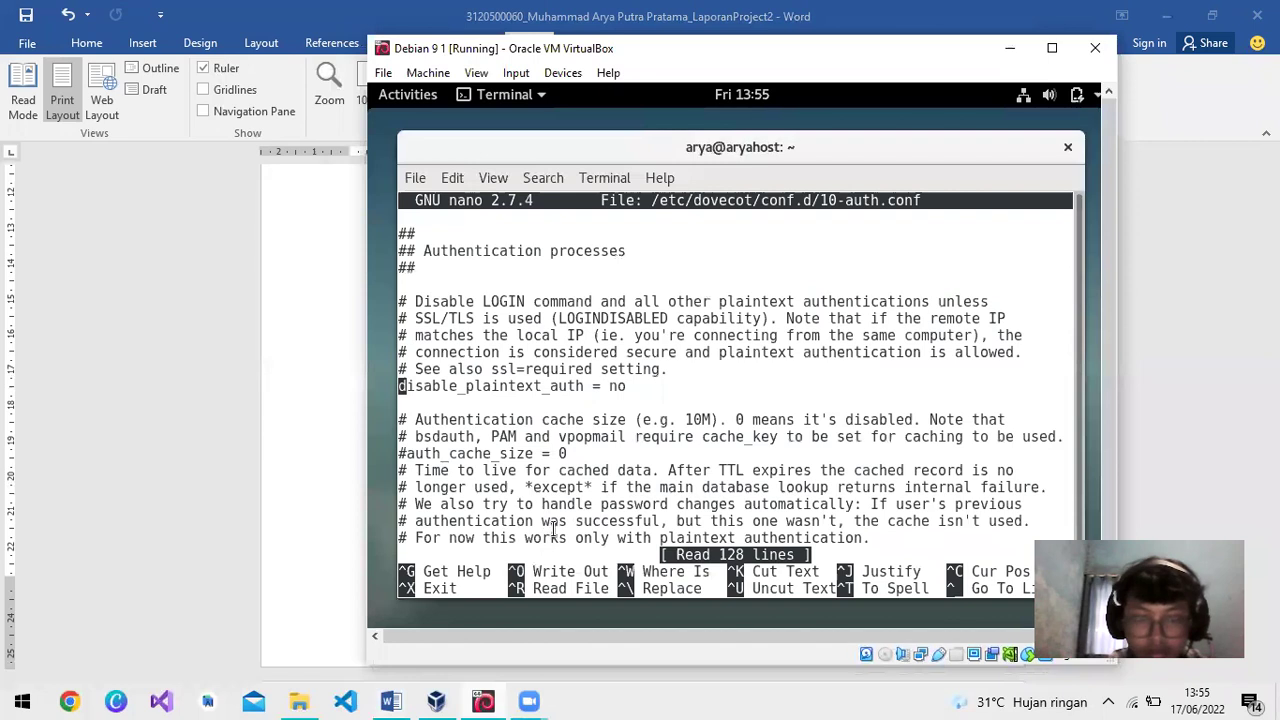
{"action": "key", "text": "ctrl+x"}
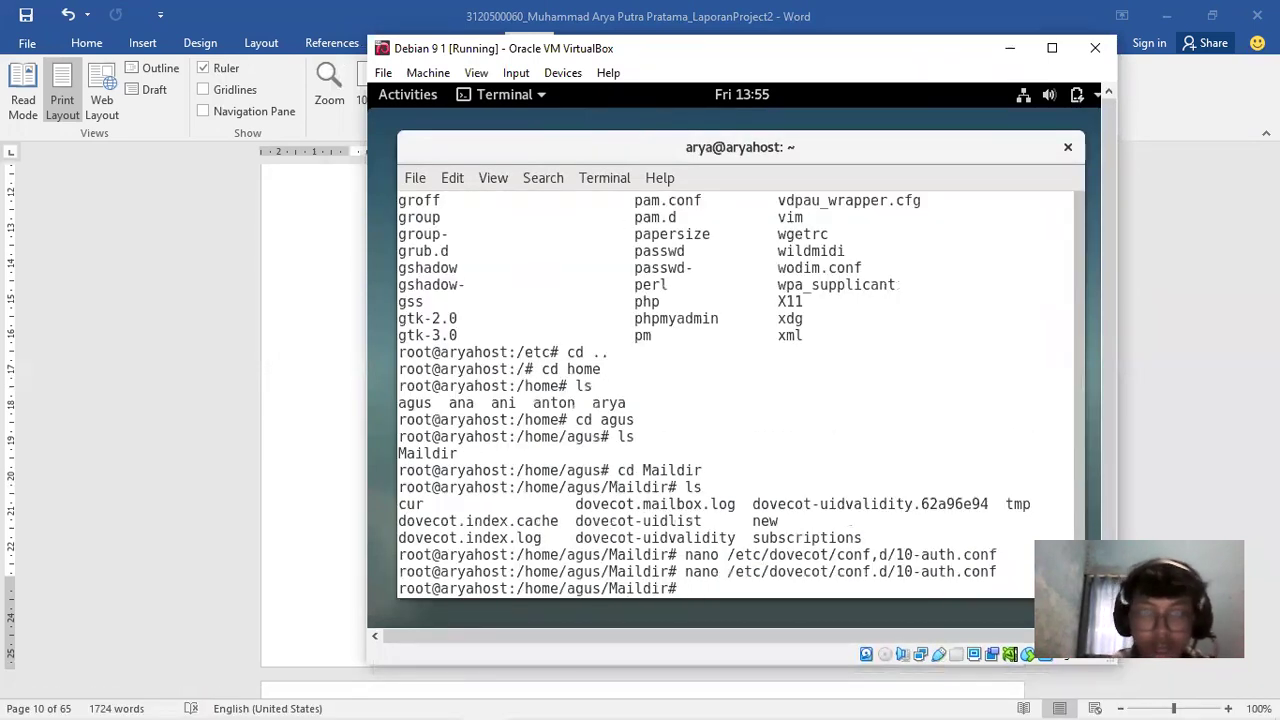
Scroll the report to the 10-mail.conf screenshot showing mail_location = maildir:~/Maildir
{"action": "left_click", "coordinate": [1160, 388]}
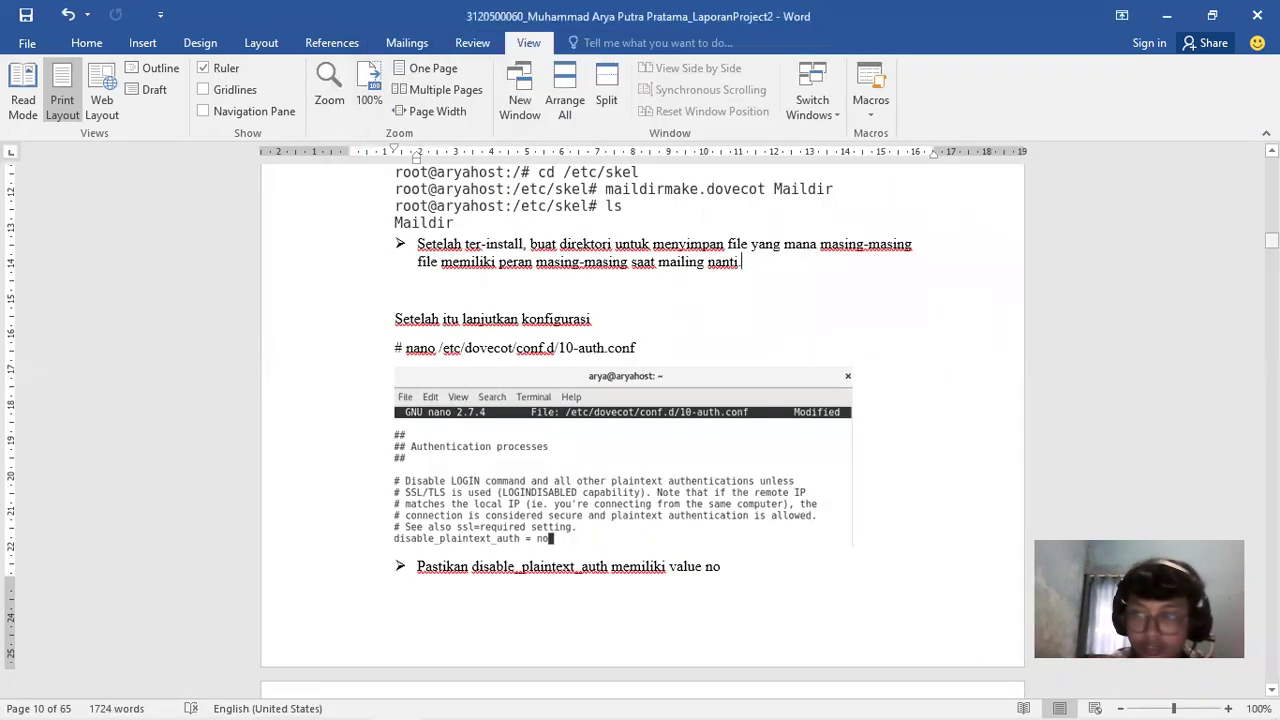
{"action": "scroll", "coordinate": [640, 430], "scroll_direction": "down", "scroll_amount": 10}
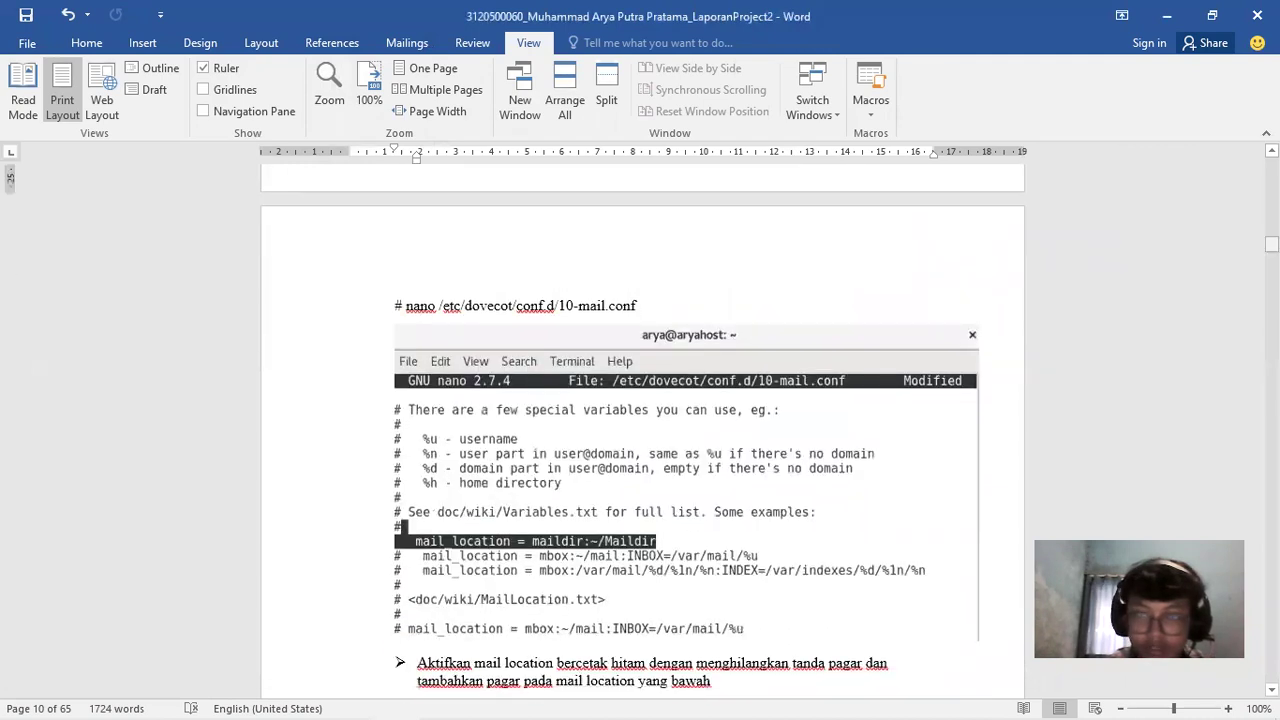
{"action": "left_click_drag", "start_coordinate": [1271, 243], "coordinate": [1271, 246]}
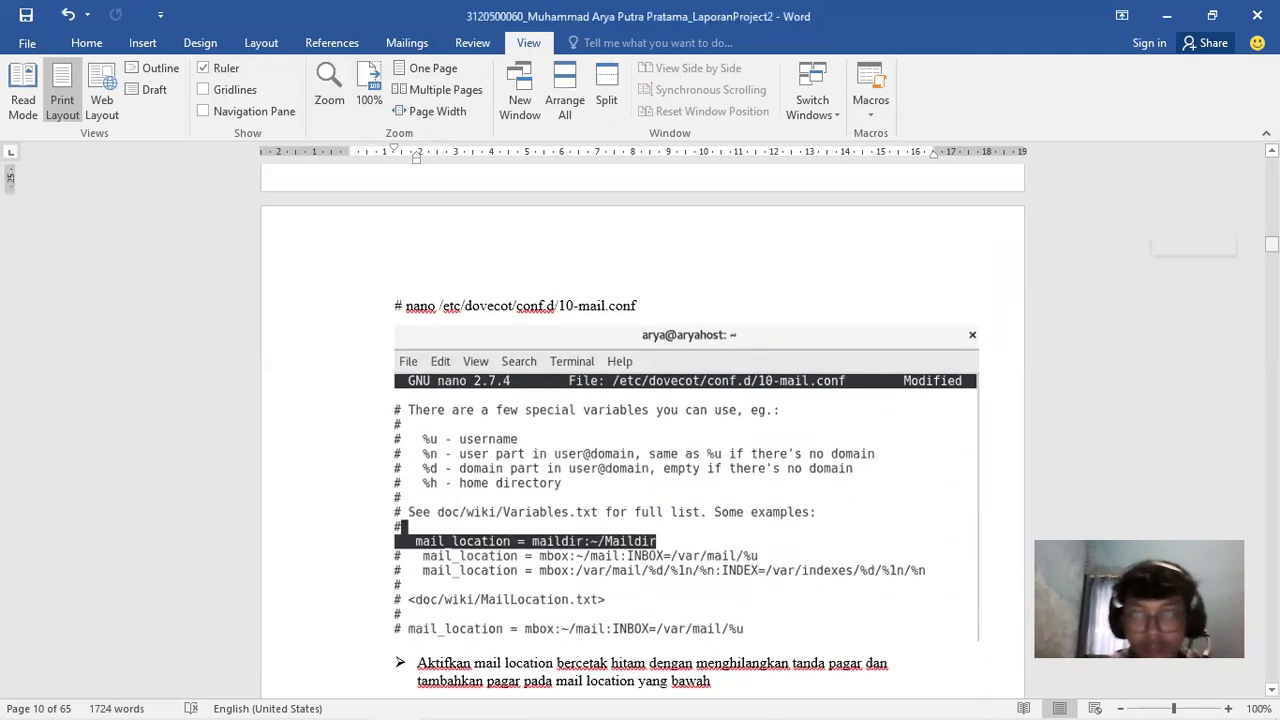
{"action": "left_click_drag", "start_coordinate": [1271, 246], "coordinate": [1271, 243]}
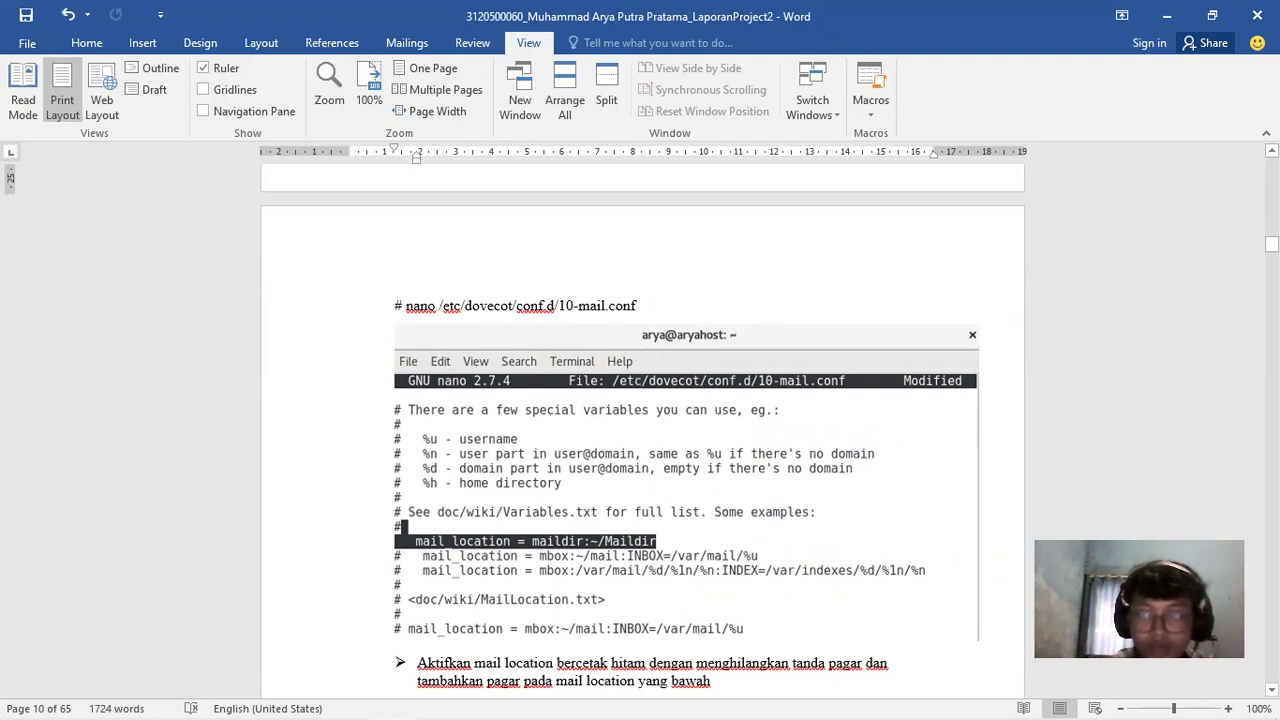
{"action": "left_click", "coordinate": [1271, 244]}
{"action": "left_click_drag", "start_coordinate": [1271, 244], "coordinate": [1271, 246]}
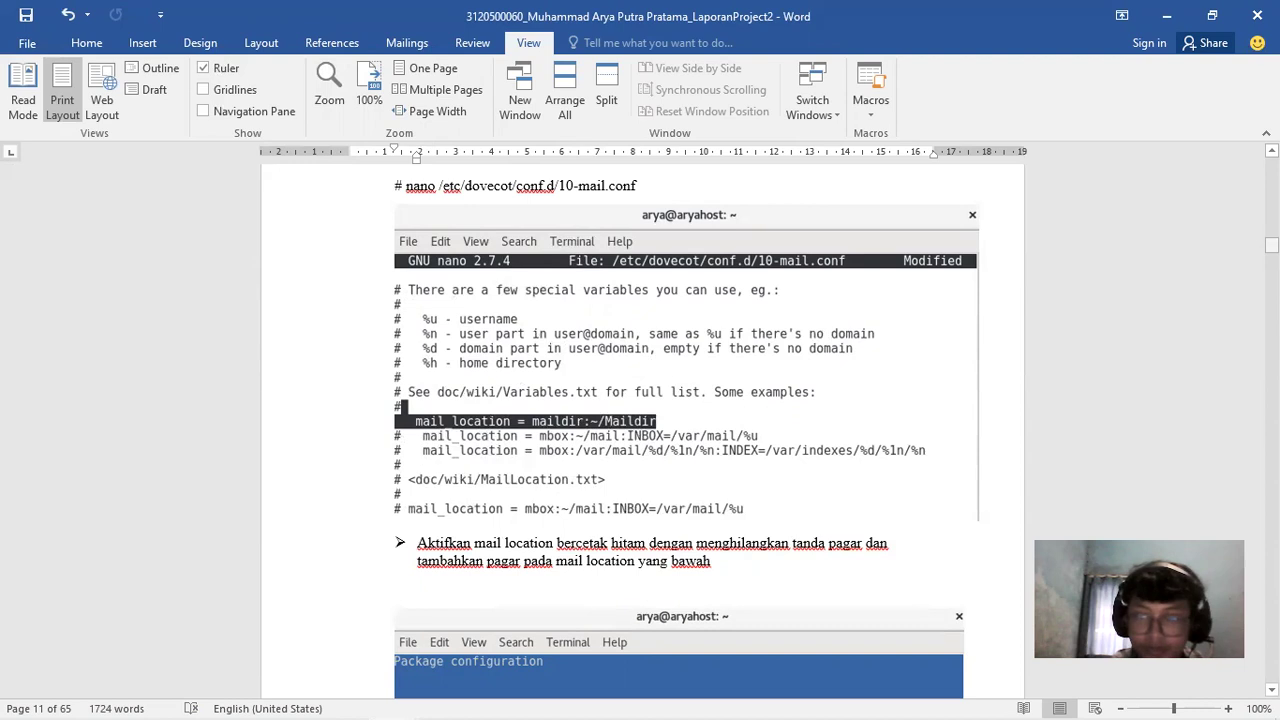
Scroll through the Postfix screenshots to the Internet Site mail configuration step
{"action": "scroll", "coordinate": [640, 400], "scroll_direction": "down", "scroll_amount": 6}
{"action": "scroll", "coordinate": [640, 420], "scroll_direction": "up", "scroll_amount": 2}
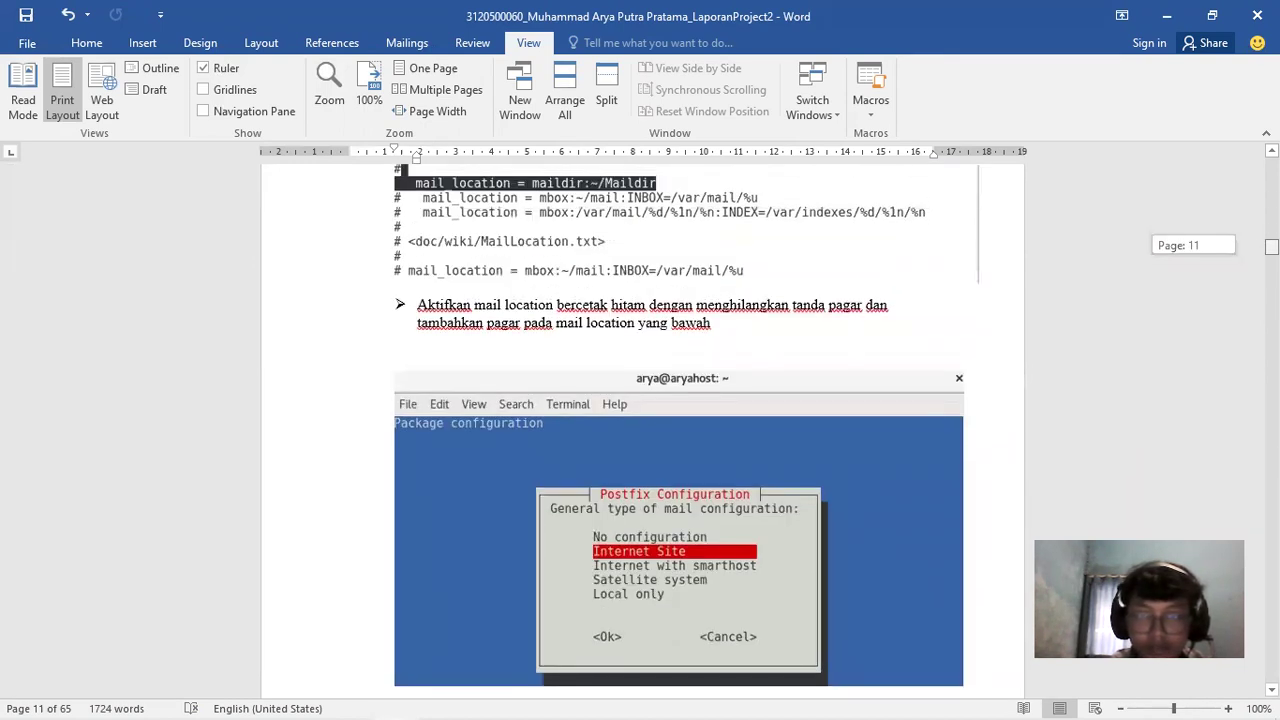
{"action": "scroll", "coordinate": [640, 420], "scroll_direction": "down", "scroll_amount": 12}
{"action": "scroll", "coordinate": [640, 420], "scroll_direction": "up", "scroll_amount": 5}
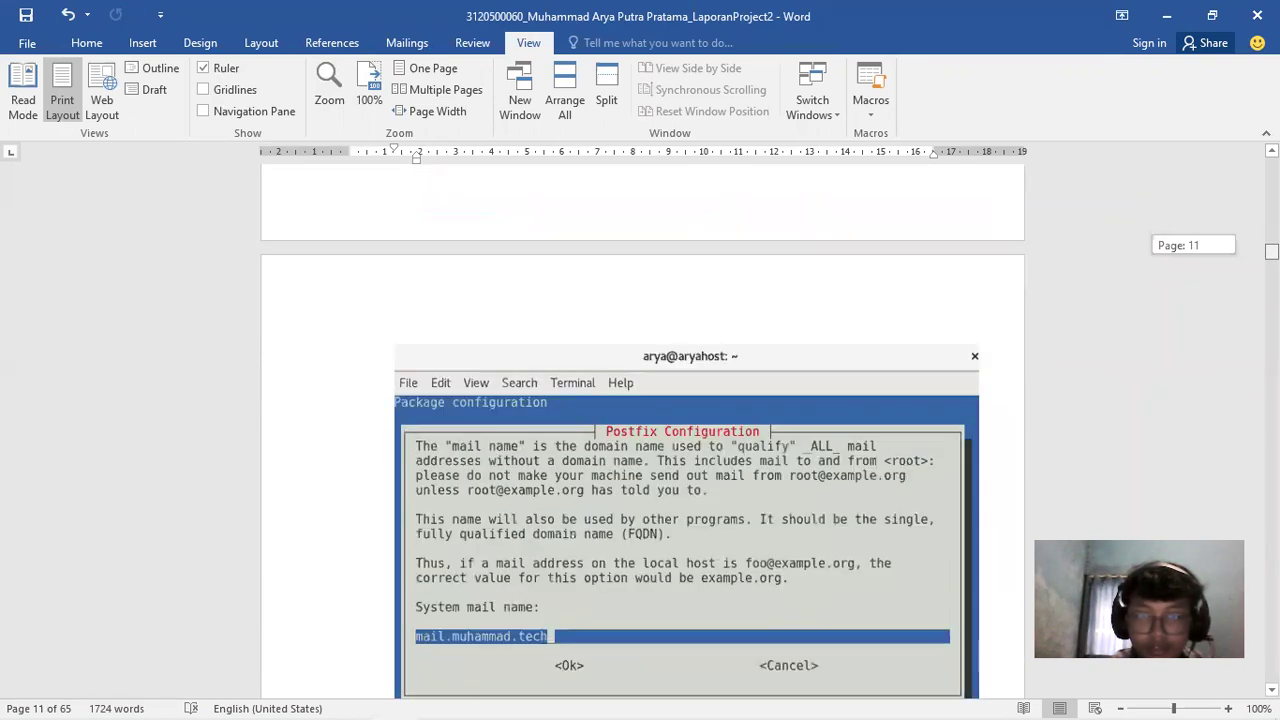
{"action": "scroll", "coordinate": [640, 420], "scroll_direction": "down", "scroll_amount": 4}
{"action": "scroll", "coordinate": [640, 420], "scroll_direction": "down", "scroll_amount": 3}
{"action": "scroll", "coordinate": [640, 420], "scroll_direction": "up", "scroll_amount": 12}
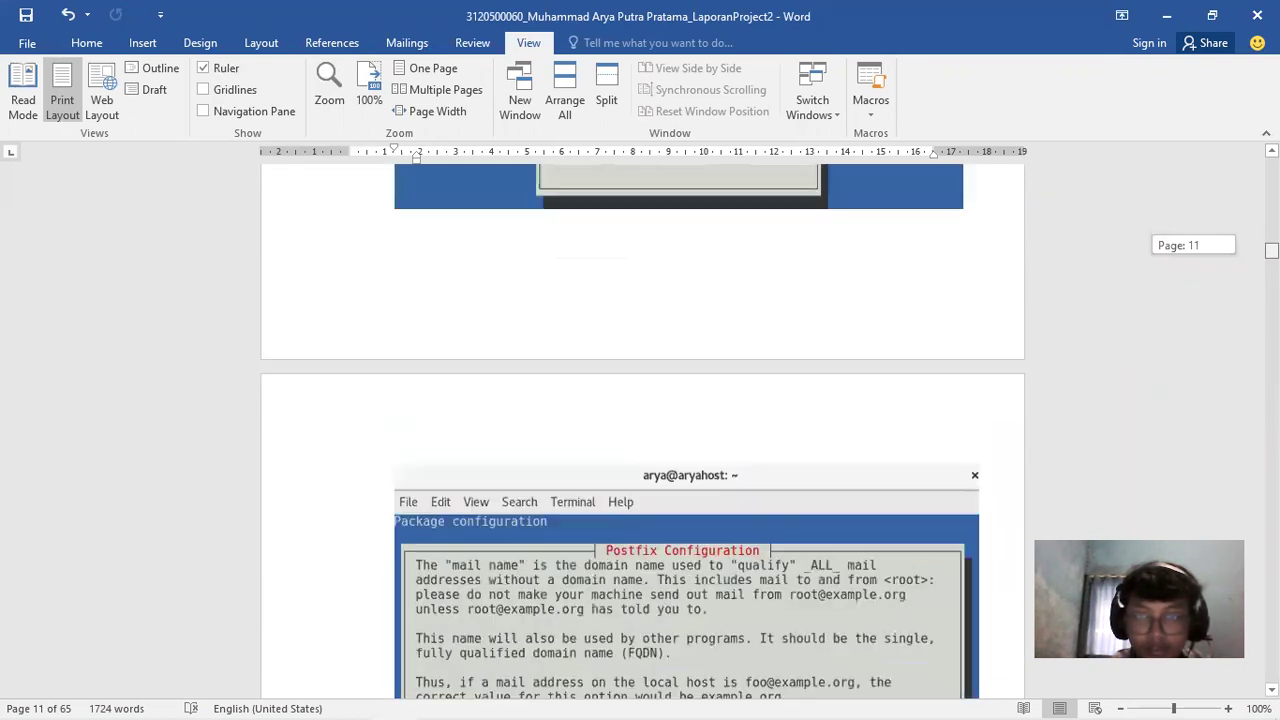
{"action": "scroll", "coordinate": [640, 420], "scroll_direction": "up", "scroll_amount": 3}
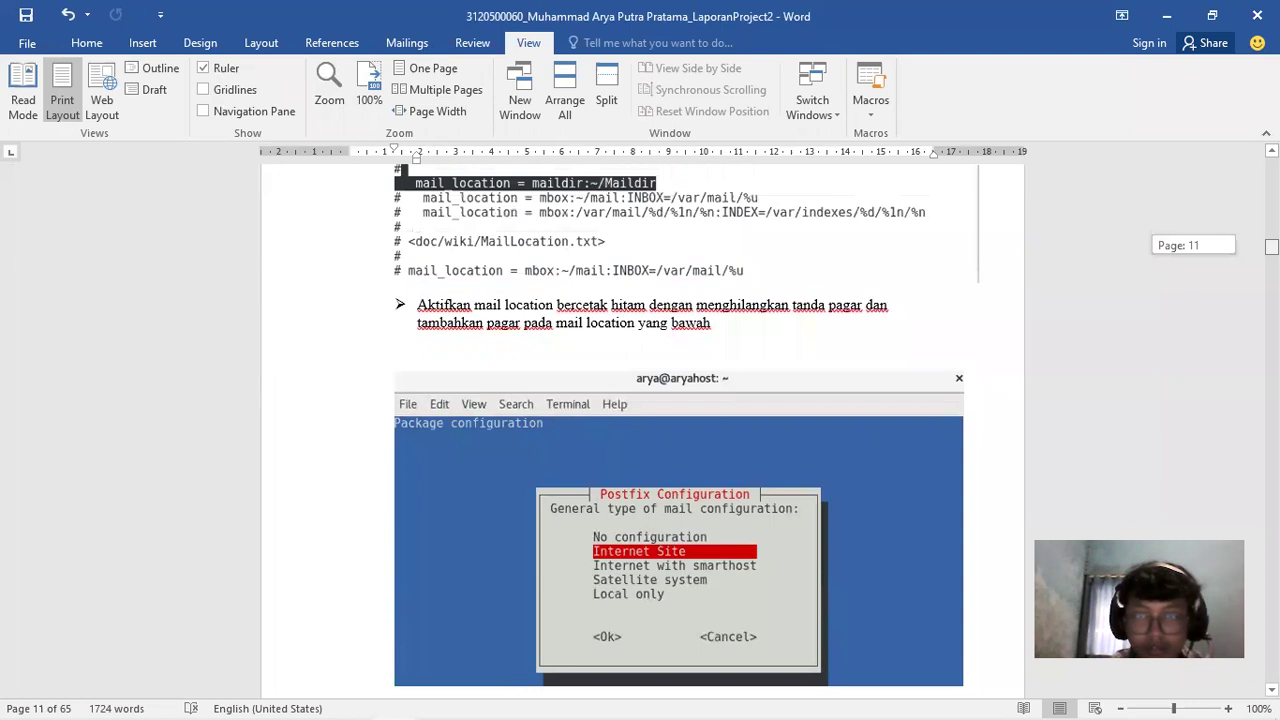
{"action": "scroll", "coordinate": [677, 277], "scroll_direction": "down", "scroll_amount": 2}
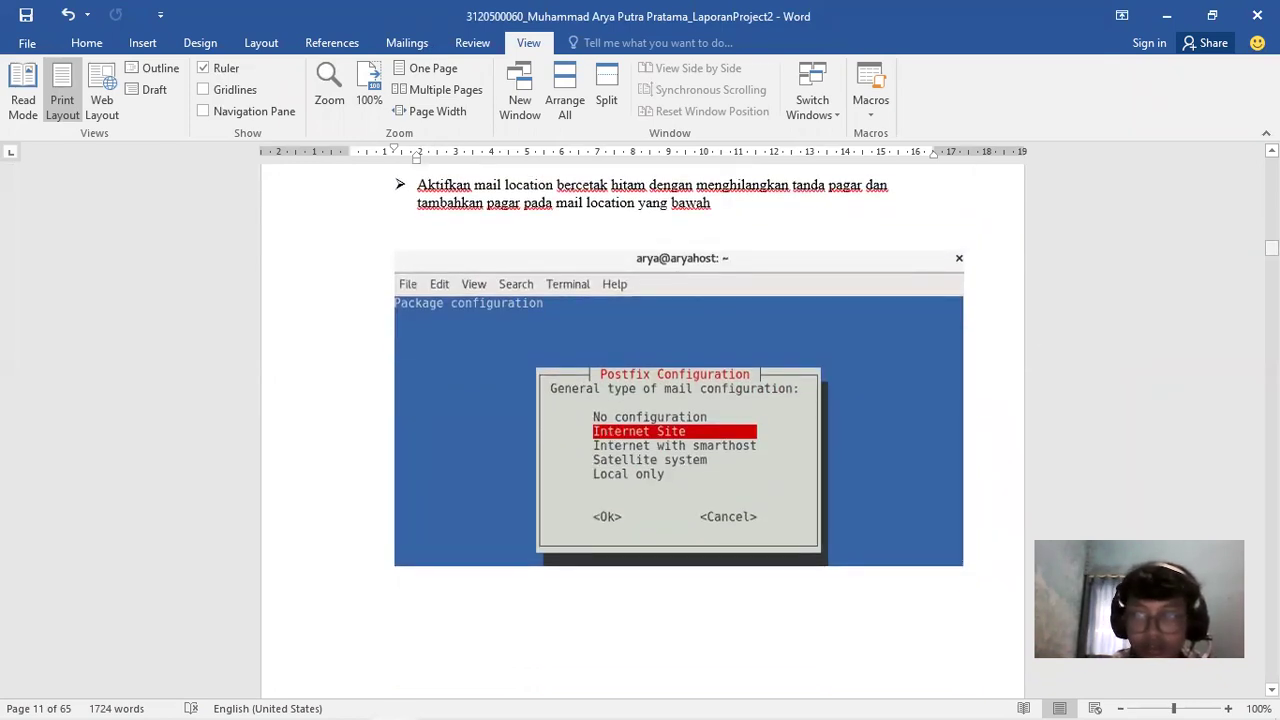
{"action": "scroll", "coordinate": [640, 430], "scroll_direction": "down", "scroll_amount": 15}
{"action": "scroll", "coordinate": [640, 430], "scroll_direction": "down", "scroll_amount": 15}
{"action": "scroll", "coordinate": [640, 430], "scroll_direction": "down", "scroll_amount": 10}
Type '# dpkg reconfigure postfix' on a new line below the mail location bullet
{"action": "scroll", "coordinate": [640, 430], "scroll_direction": "up", "scroll_amount": 10}
{"action": "scroll", "coordinate": [640, 430], "scroll_direction": "up", "scroll_amount": 20}
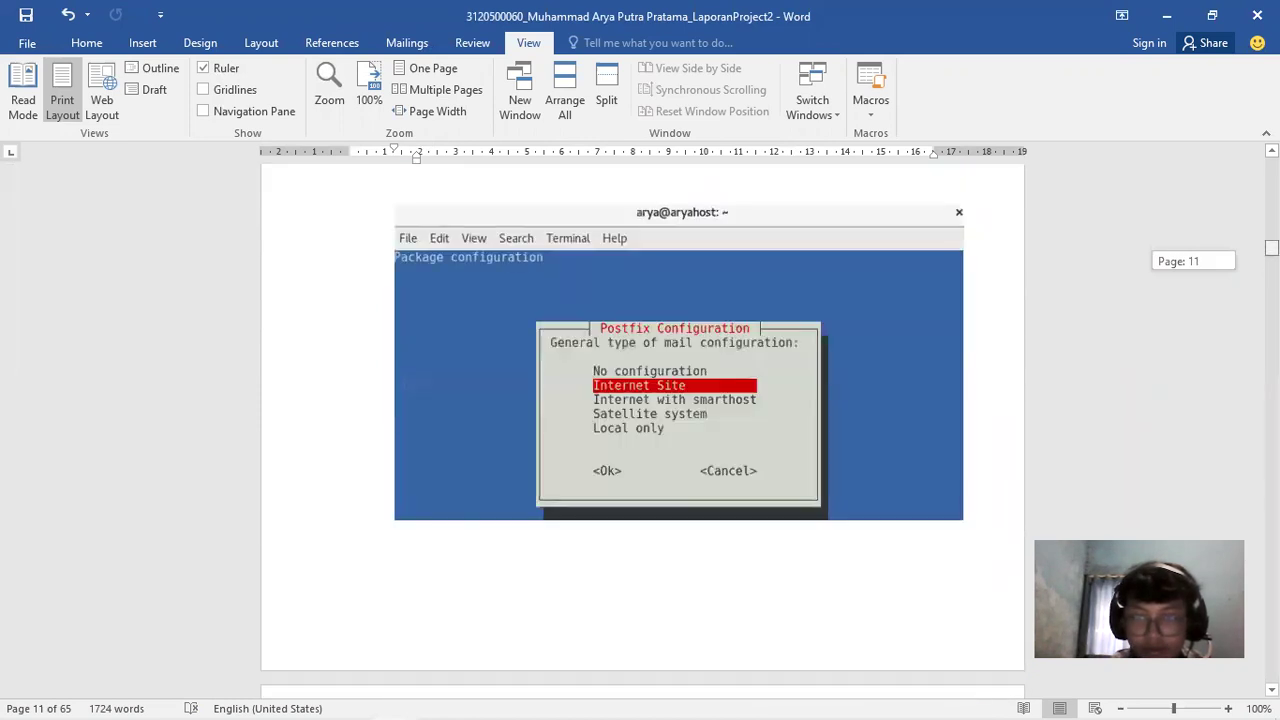
{"action": "scroll", "coordinate": [661, 322], "scroll_direction": "up", "scroll_amount": 4}
{"action": "scroll", "coordinate": [661, 322], "scroll_direction": "down", "scroll_amount": 1}
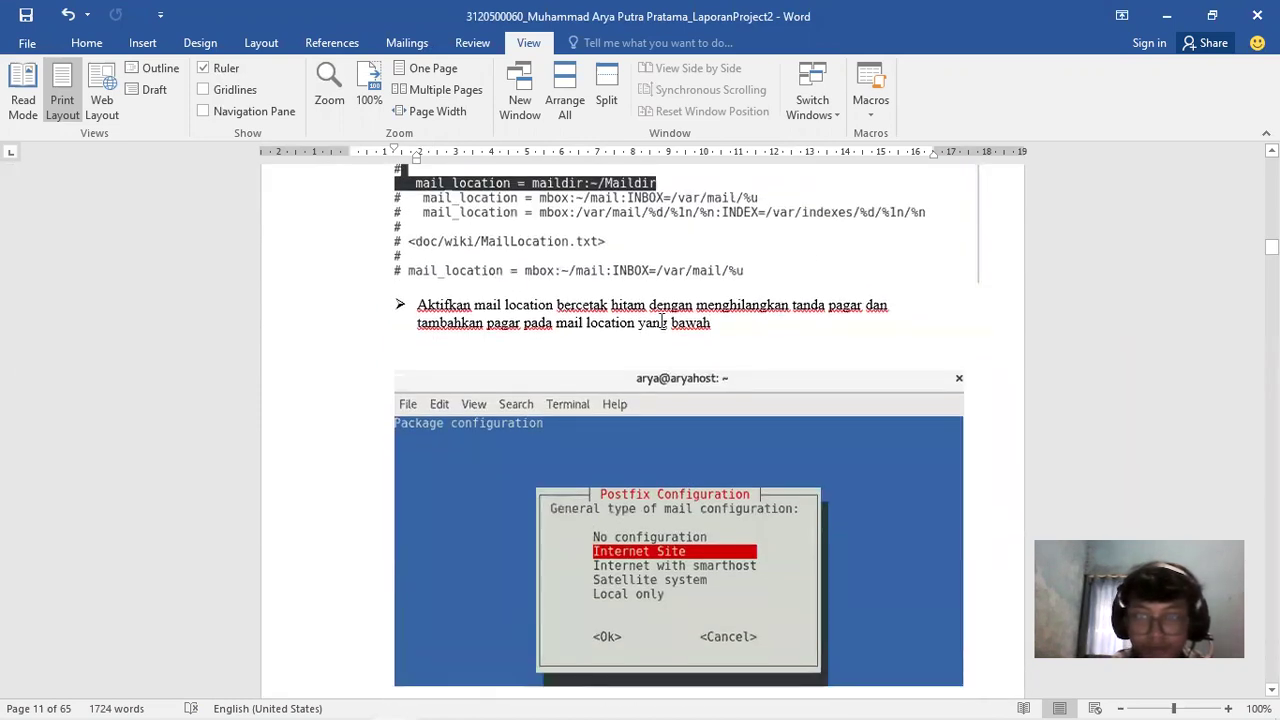
{"action": "left_click", "coordinate": [489, 348]}
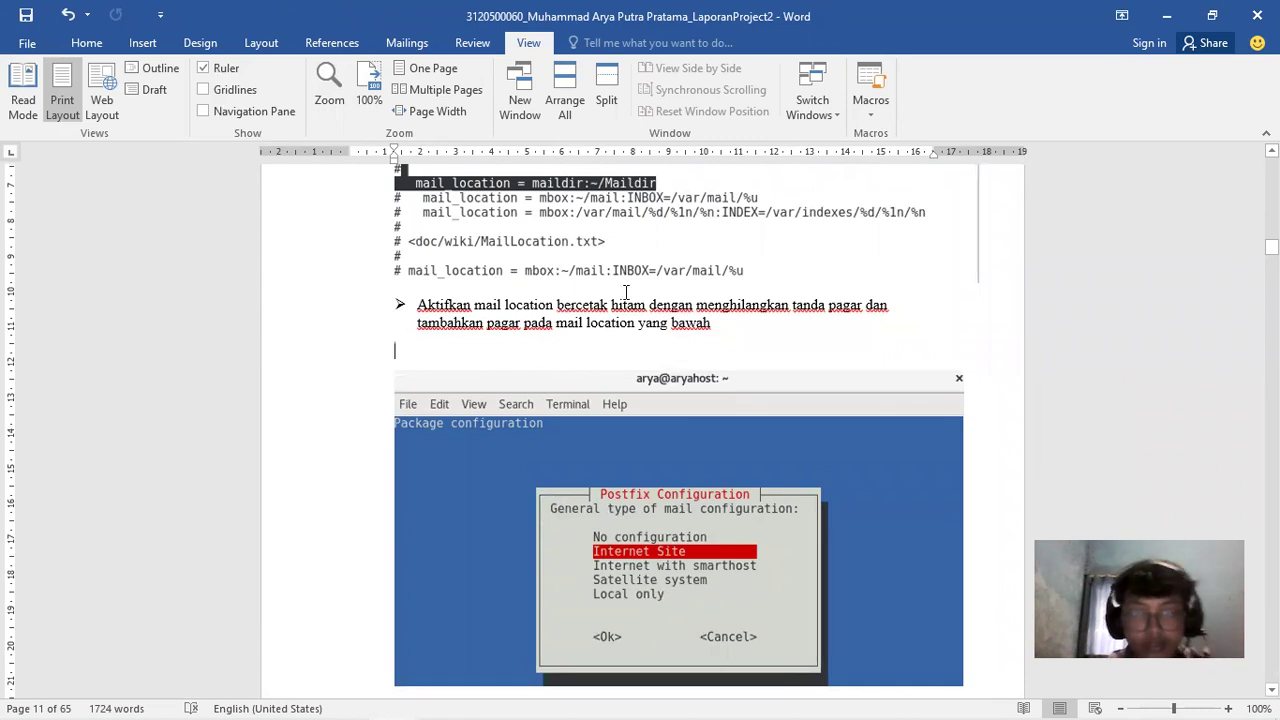
{"action": "key", "text": "Return"}
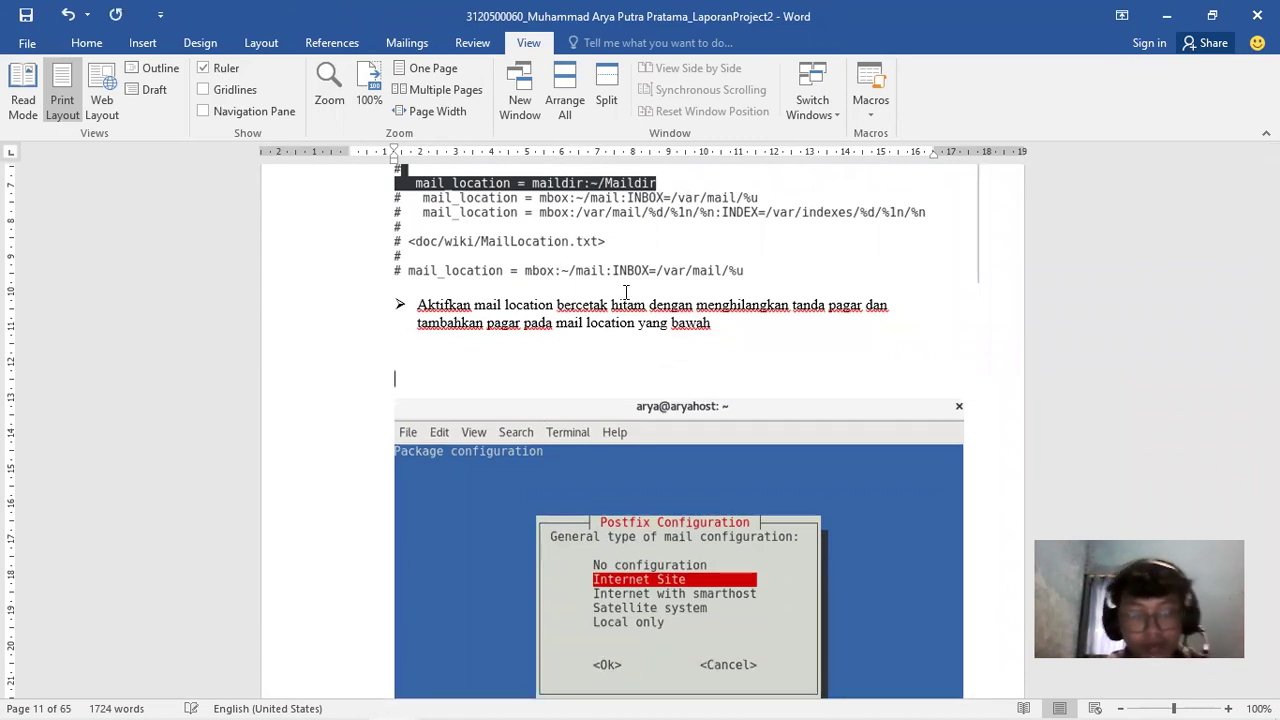
{"action": "type", "text": "#dpkg"}
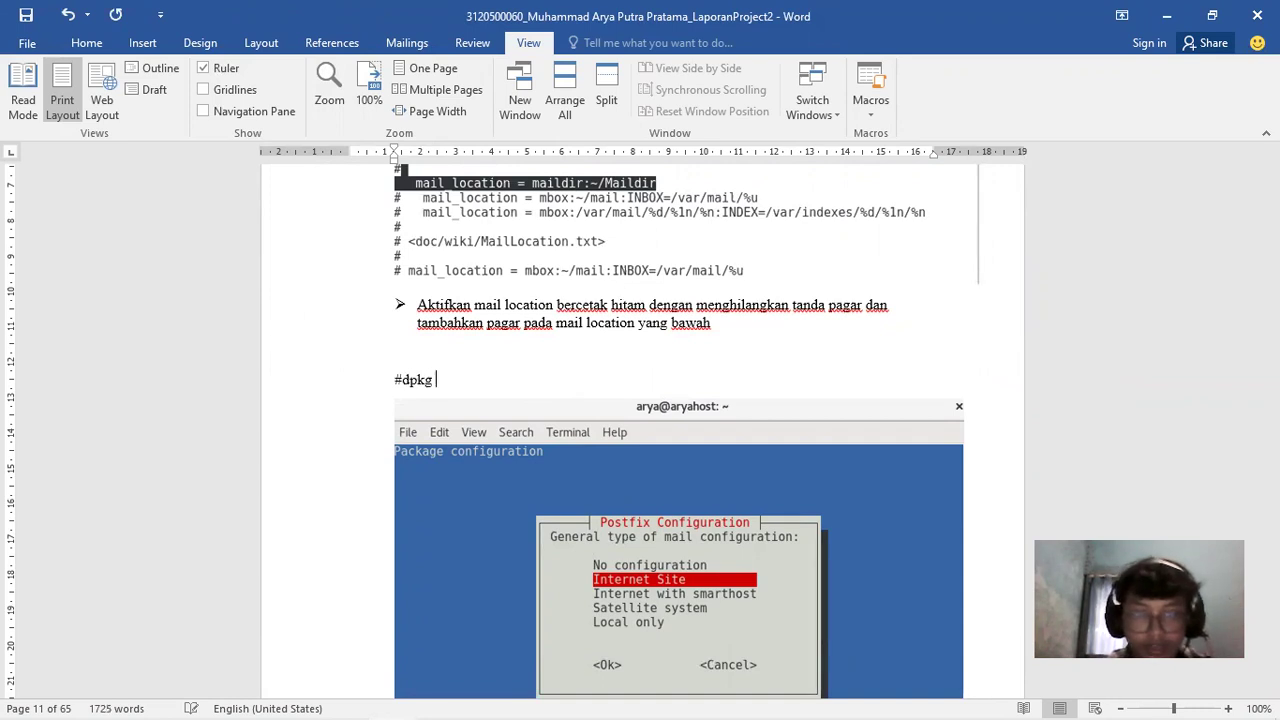
{"action": "key", "text": "BackSpace"}
{"action": "key", "text": "BackSpace"}
{"action": "key", "text": "BackSpace"}
{"action": "key", "text": "BackSpace"}
{"action": "type", "text": "dpk"}
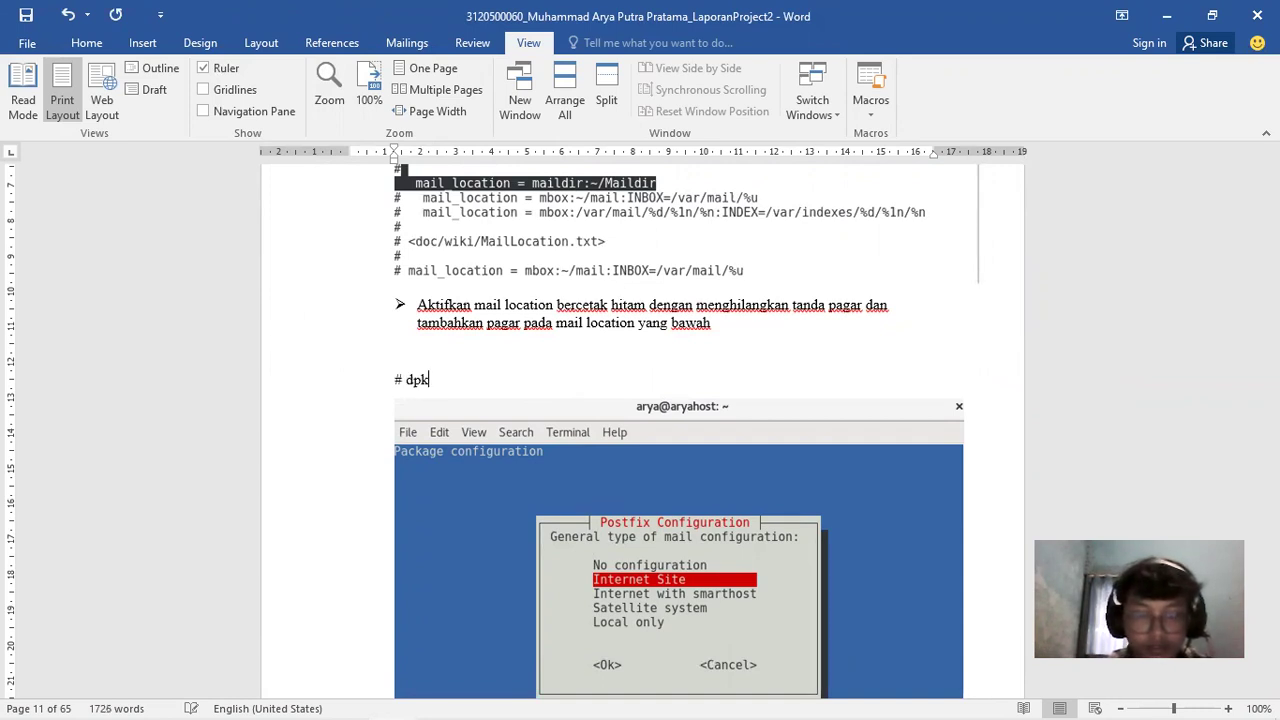
{"action": "type", "text": "g reconfigur"}
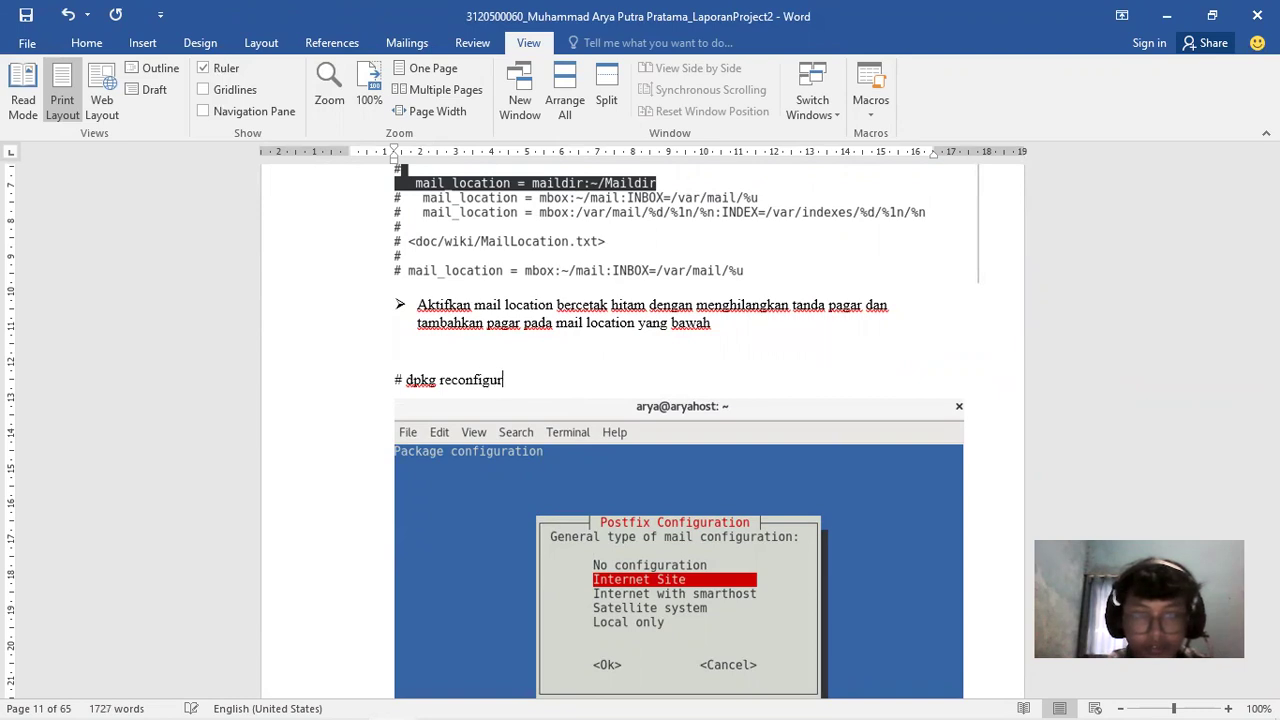
{"action": "type", "text": "e postfix"}
Run 'dpkg reconfigure postfix' in the VM, which fails asking for an action option
{"action": "mouse_move", "coordinate": [395, 700]}
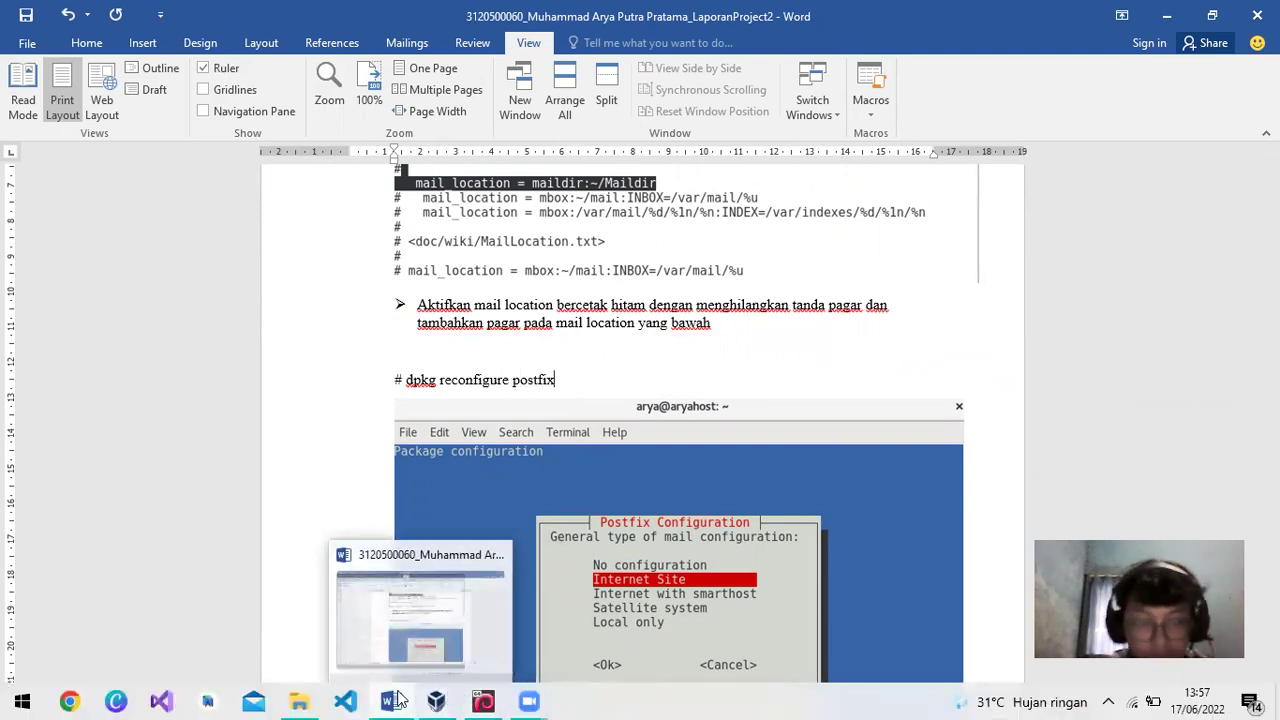
{"action": "left_click", "coordinate": [430, 610]}
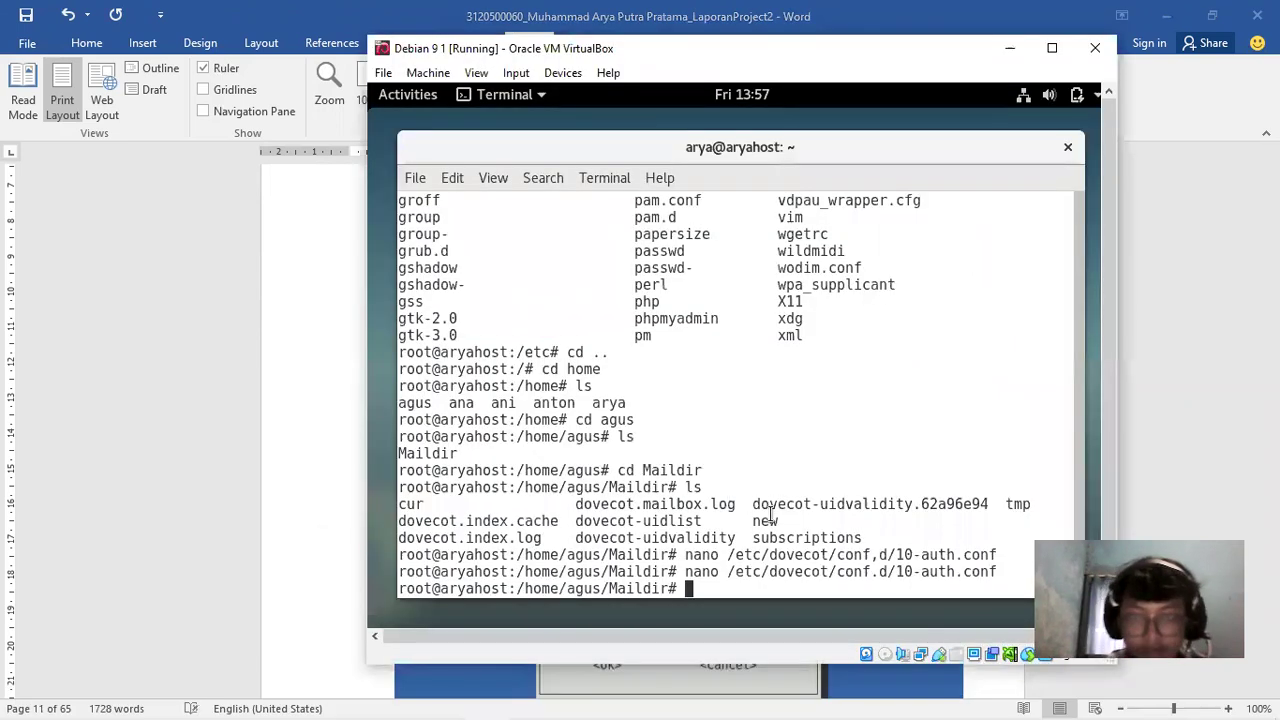
{"action": "type", "text": "dpkg "}
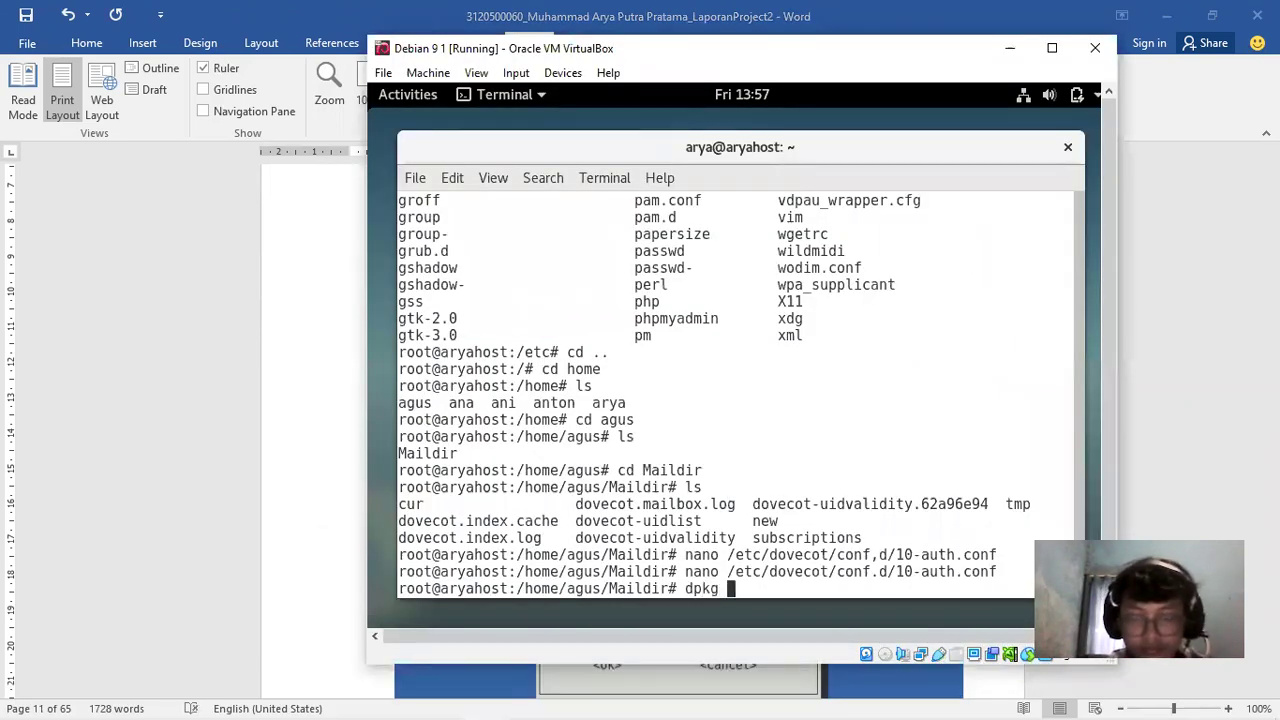
{"action": "type", "text": "reconfigure "}
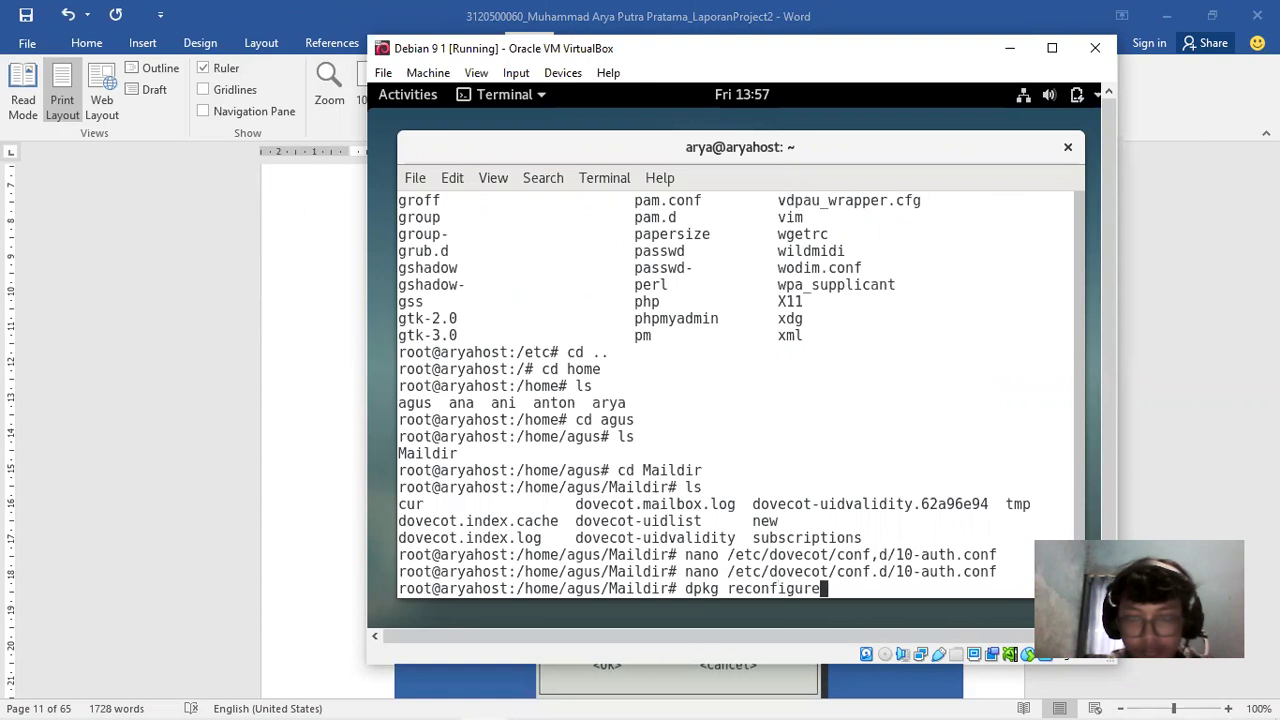
{"action": "type", "text": "postfix"}
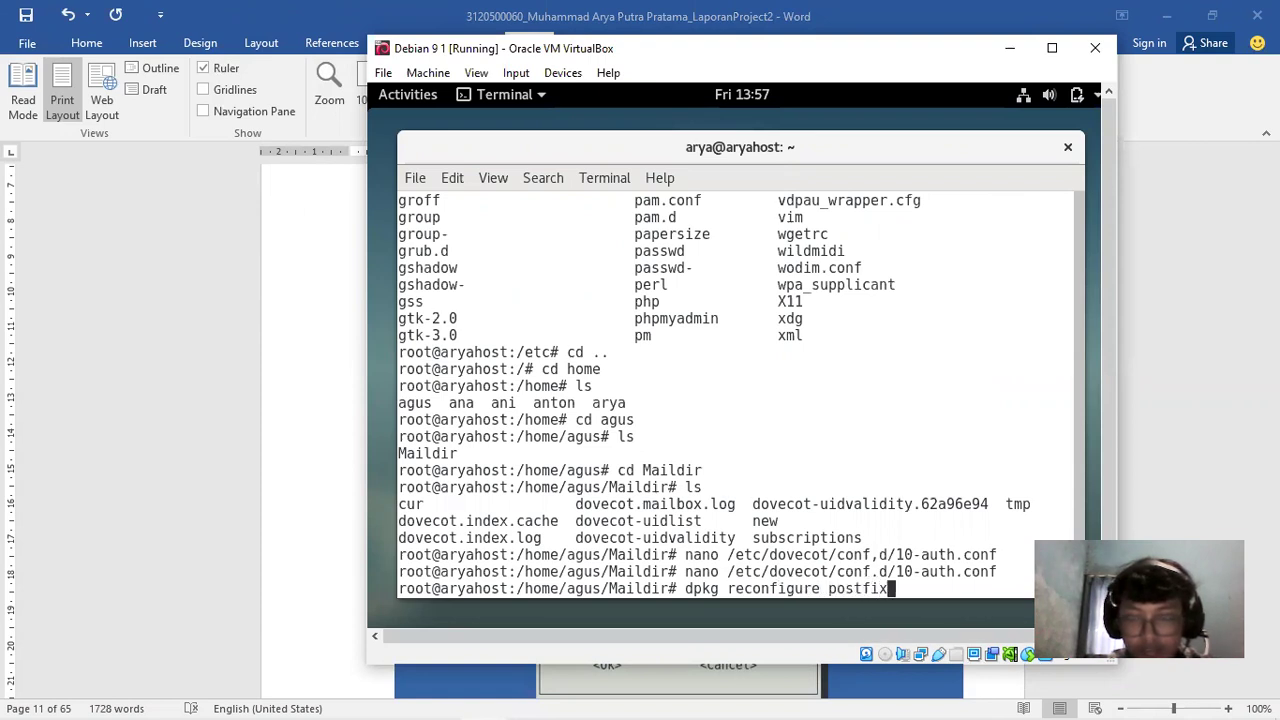
{"action": "key", "text": "Return"}
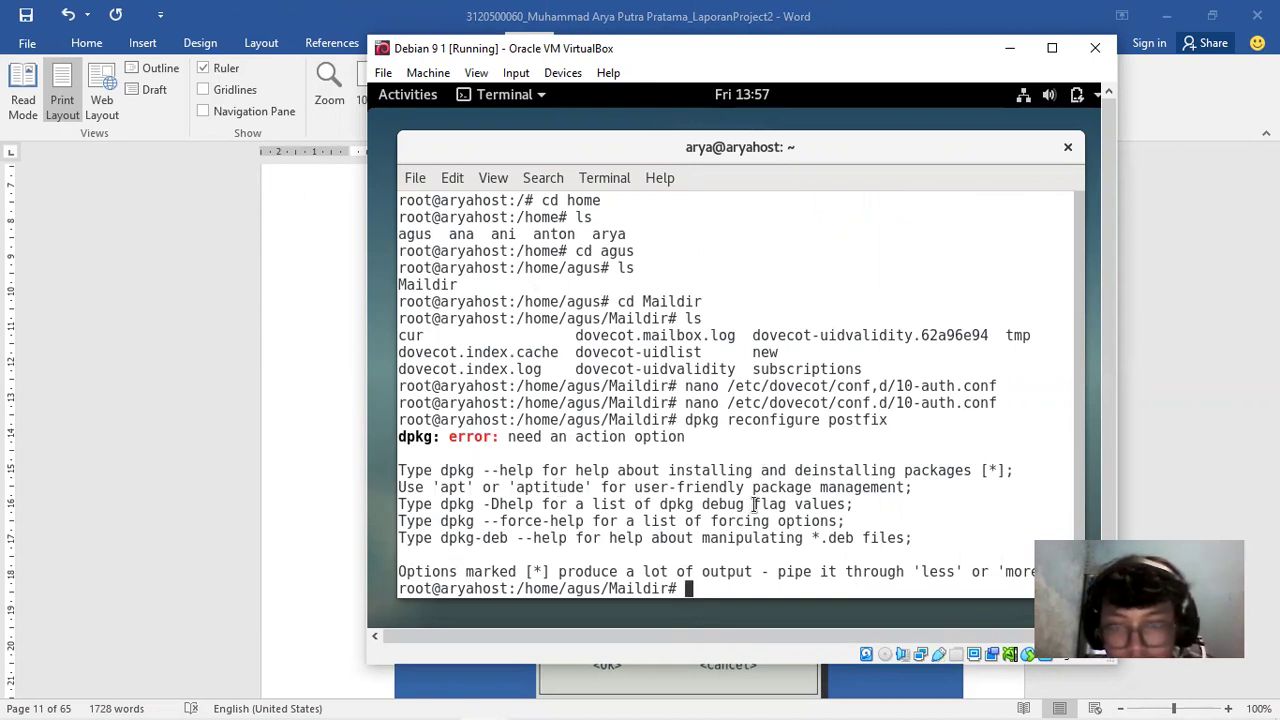
Climb three levels from Maildir to / and run a bare dpkg command
{"action": "type", "text": "cd //"}
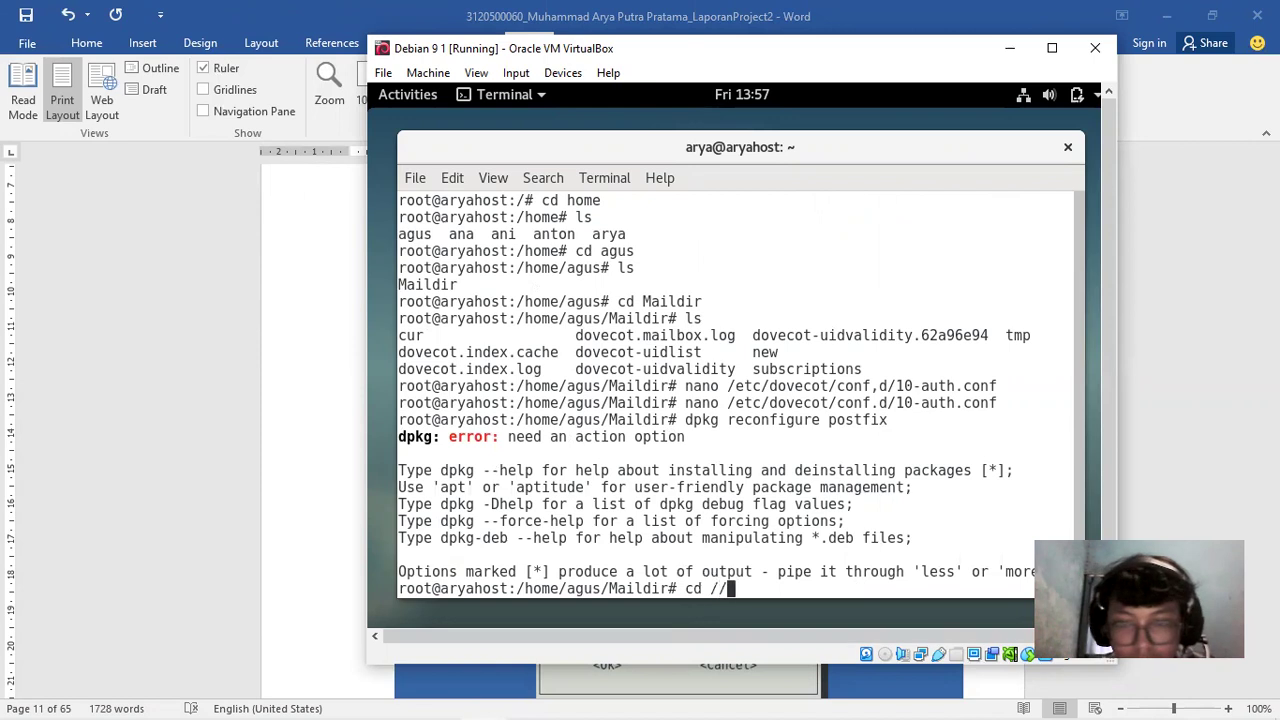
{"action": "key", "text": "BackSpace"}
{"action": "key", "text": "BackSpace"}
{"action": "type", "text": "..."}
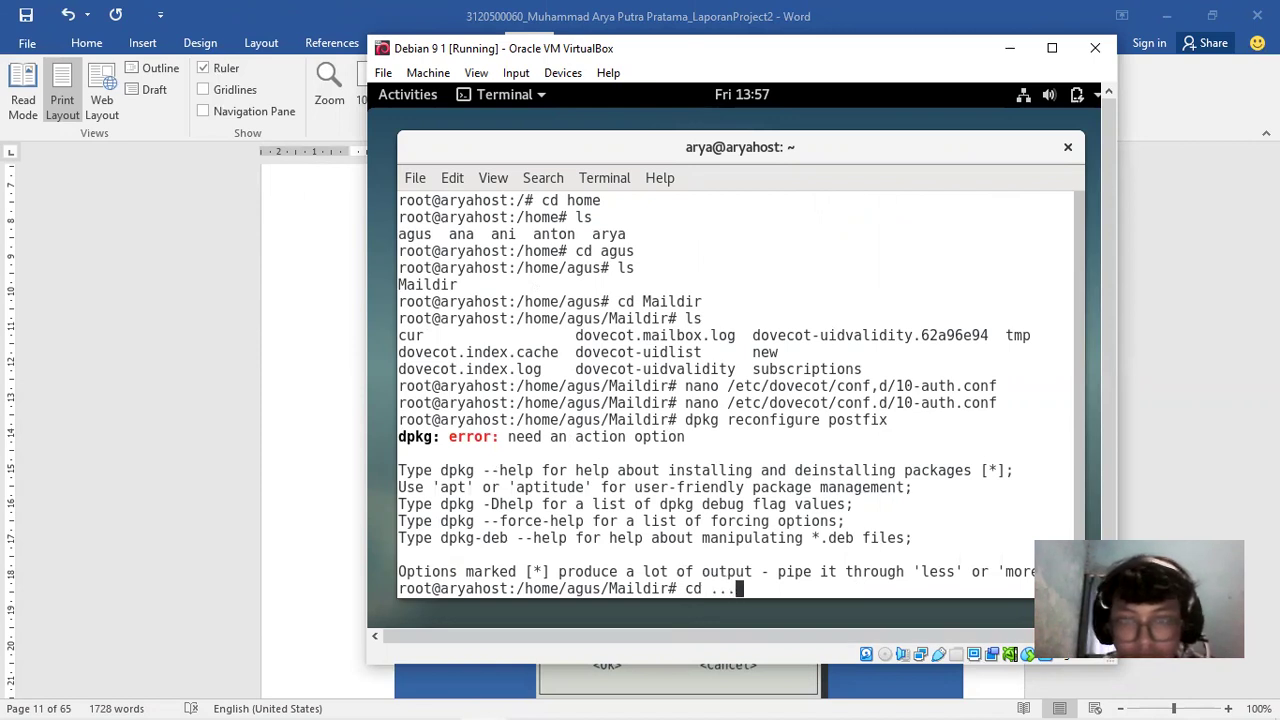
{"action": "key", "text": "Return"}
{"action": "type", "text": "cd .."}
{"action": "key", "text": "Return"}
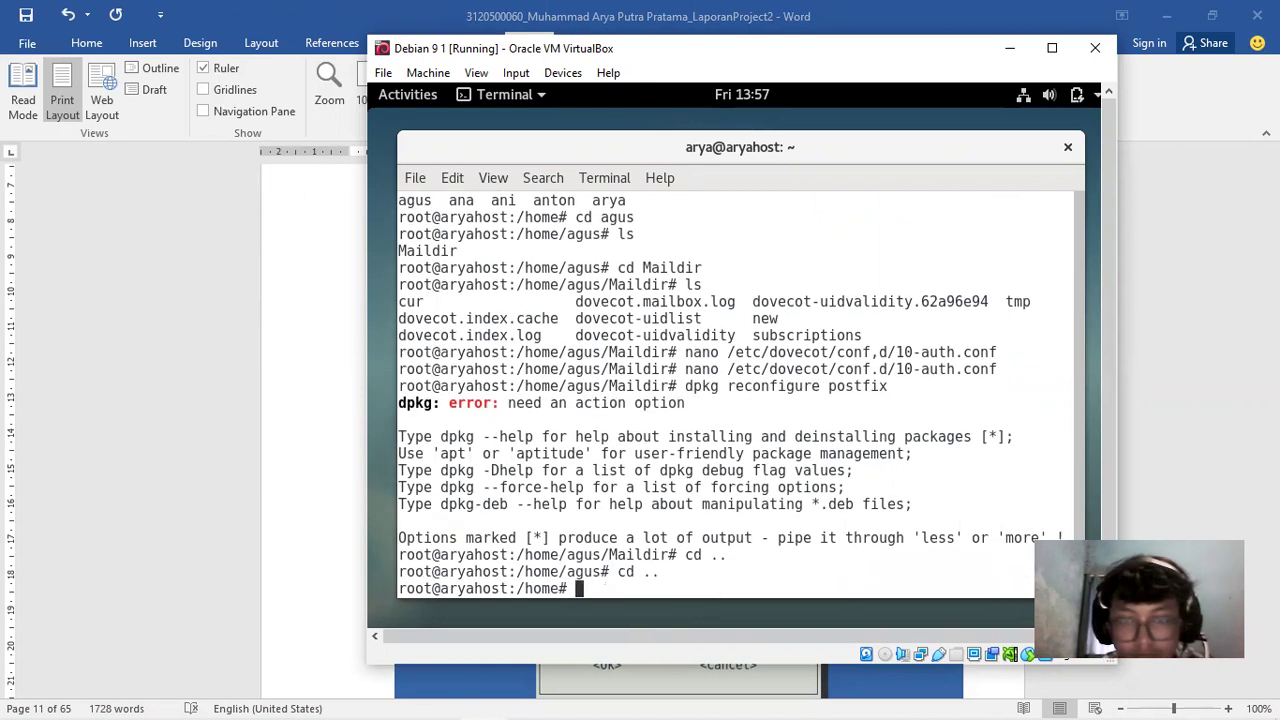
{"action": "type", "text": "cd .."}
{"action": "key", "text": "Return"}
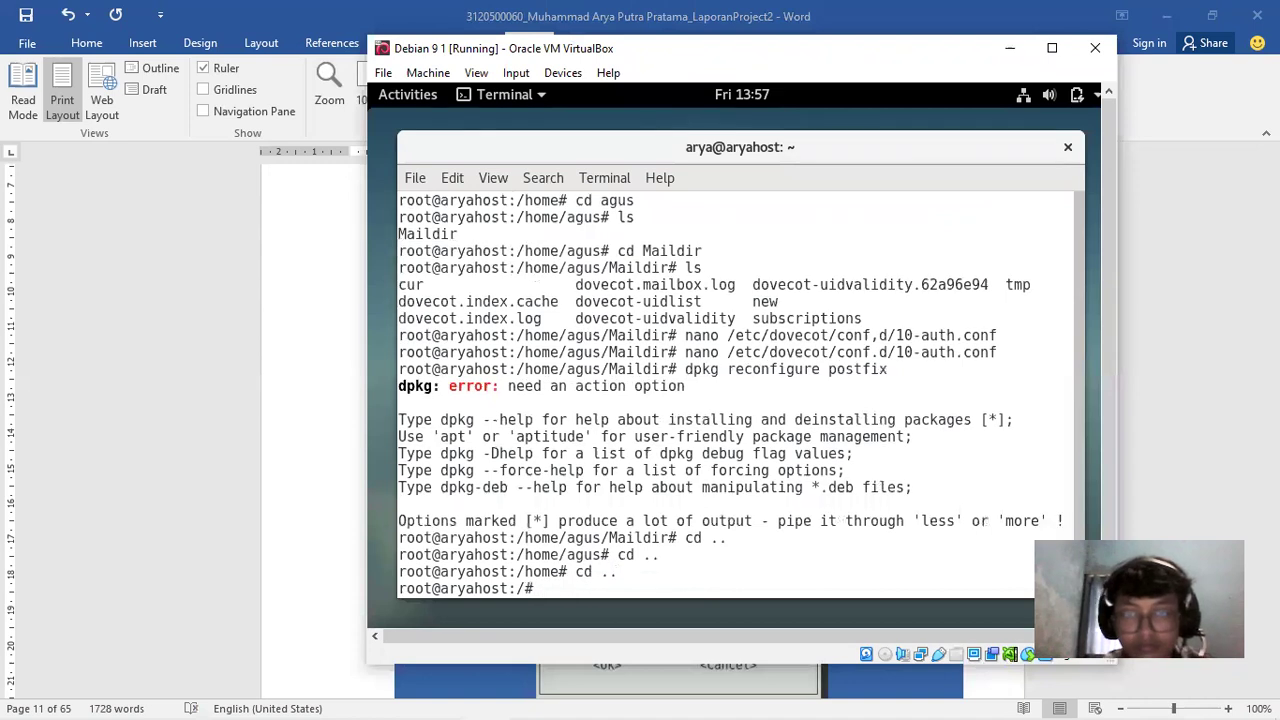
{"action": "type", "text": "dpkg"}
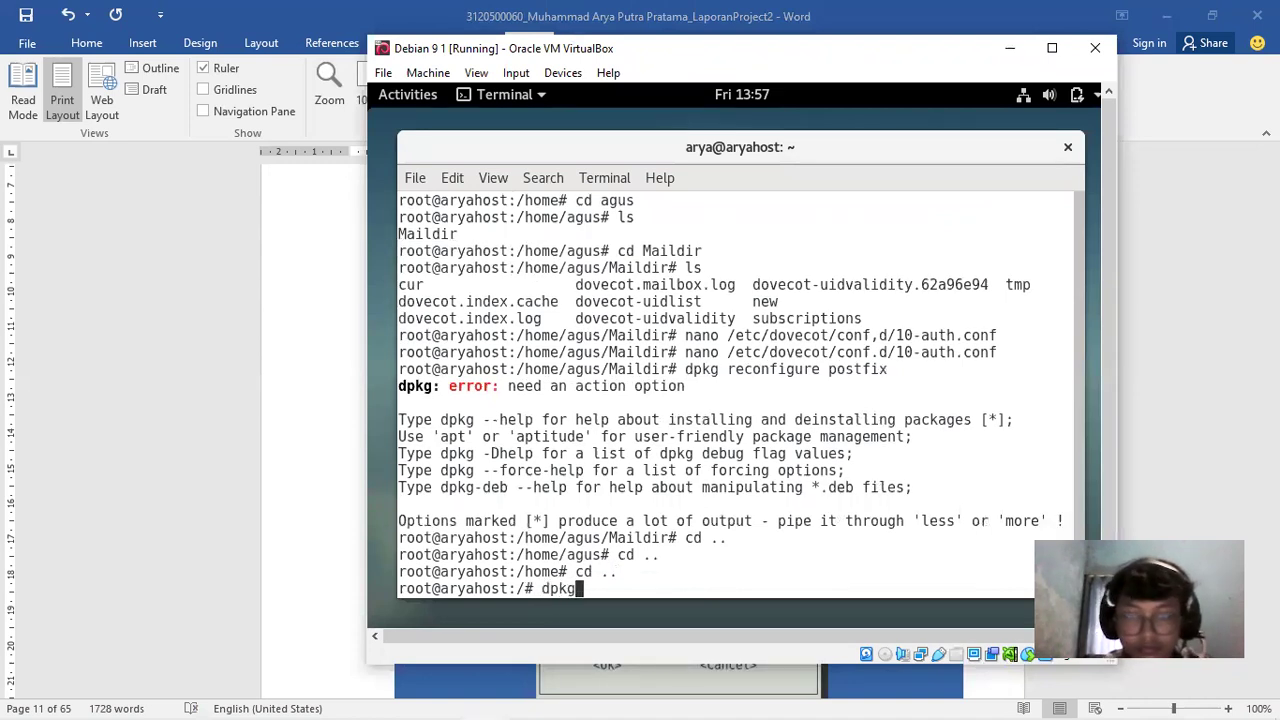
{"action": "key", "text": "Return"}
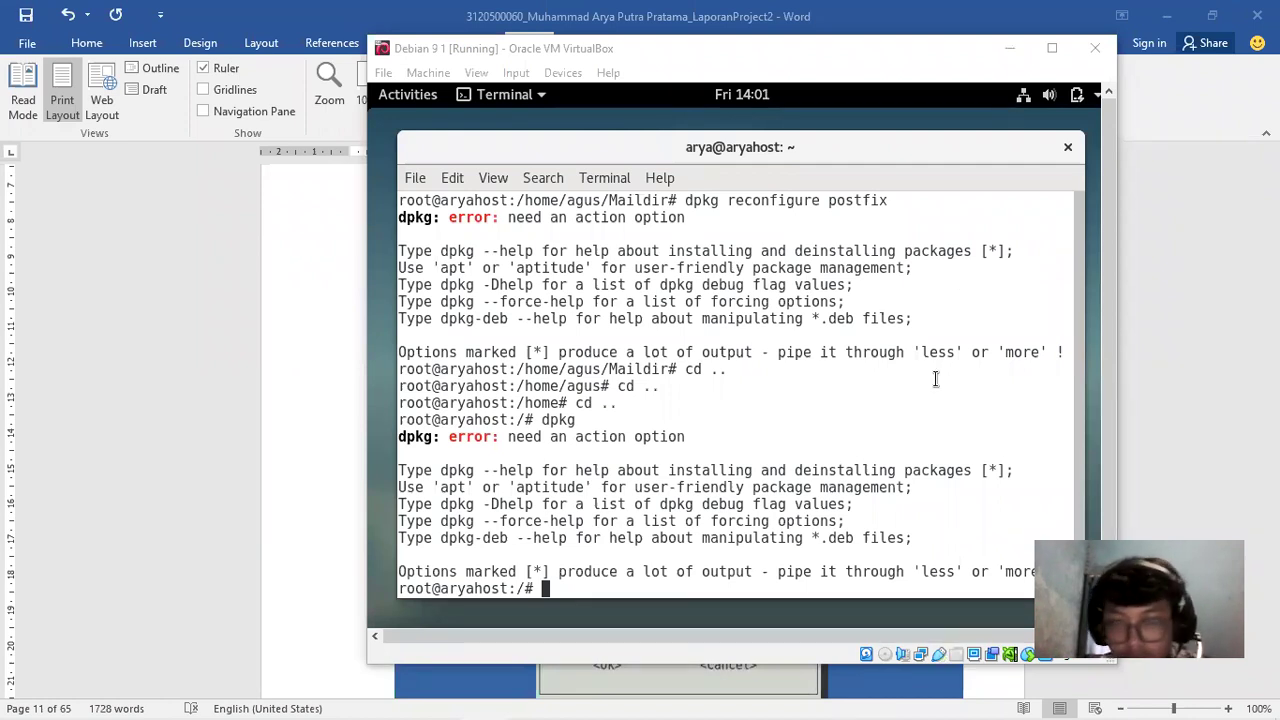
Recall the dpkg reconfigure postfix command from history and run it again
{"action": "left_click", "coordinate": [816, 588]}
{"action": "type", "text": "dpkg"}
{"action": "key", "text": "Up"}
{"action": "key", "text": "Up"}
{"action": "key", "text": "Up"}
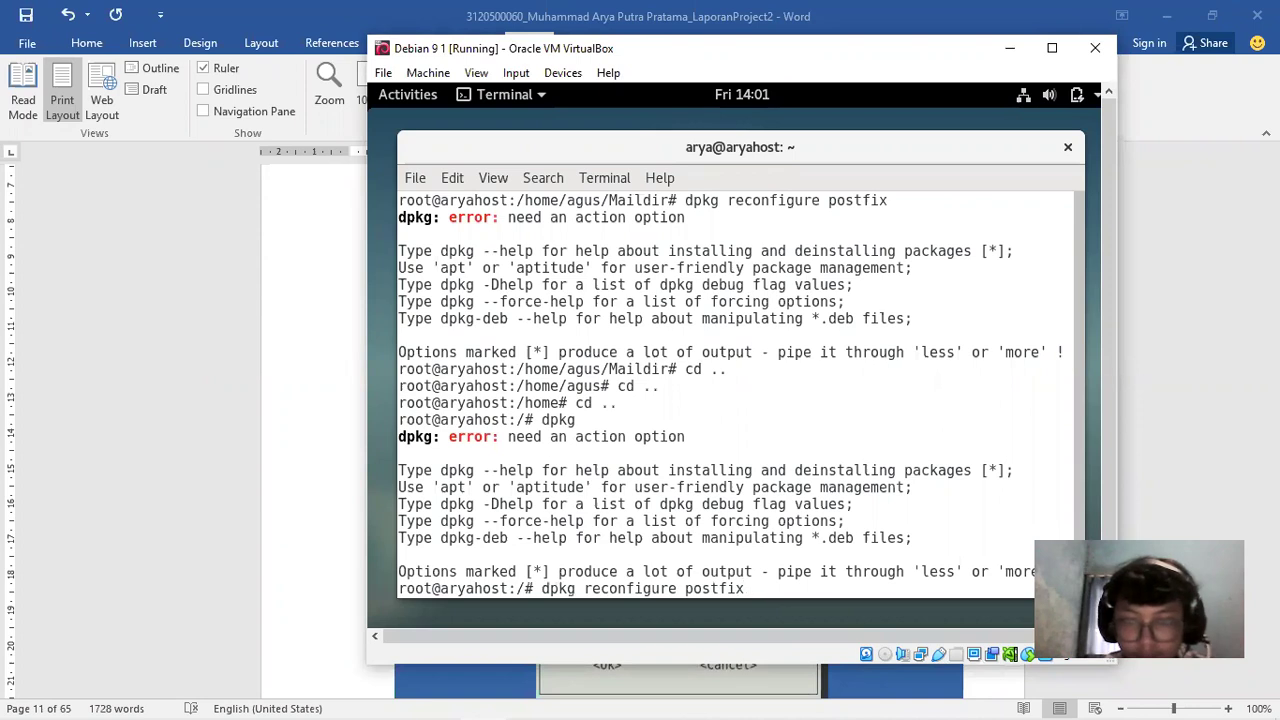
{"action": "key", "text": "Left"}
{"action": "key", "text": "Left"}
{"action": "key", "text": "Left"}
{"action": "key", "text": "Left"}
{"action": "key", "text": "Left"}
{"action": "key", "text": "Left"}
{"action": "key", "text": "Left"}
{"action": "key", "text": "Left"}
{"action": "key", "text": "Left"}
{"action": "key", "text": "Left"}
{"action": "key", "text": "Left"}
{"action": "key", "text": "Left"}
{"action": "key", "text": "Left"}
{"action": "key", "text": "Return"}
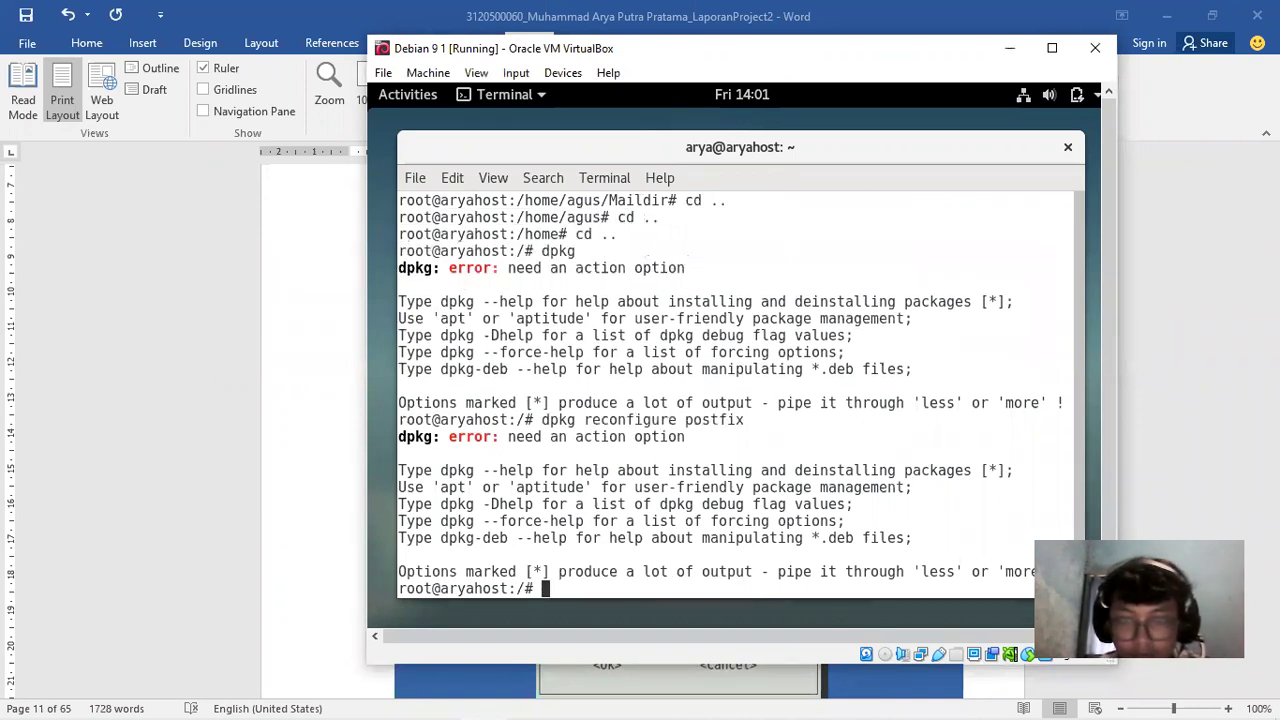
Replace the space with a hyphen and run dpkg-reconfigure postfix
{"action": "key", "text": "Up"}
{"action": "key", "text": "Left"}
{"action": "key", "text": "Left"}
{"action": "key", "text": "Left"}
{"action": "key", "text": "Left"}
{"action": "key", "text": "Left"}
{"action": "key", "text": "Left"}
{"action": "key", "text": "Left"}
{"action": "key", "text": "Left"}
{"action": "key", "text": "Left"}
{"action": "key", "text": "Left"}
{"action": "key", "text": "Left"}
{"action": "key", "text": "Left"}
{"action": "key", "text": "Left"}
{"action": "key", "text": "Left"}
{"action": "key", "text": "Left"}
{"action": "key", "text": "Left"}
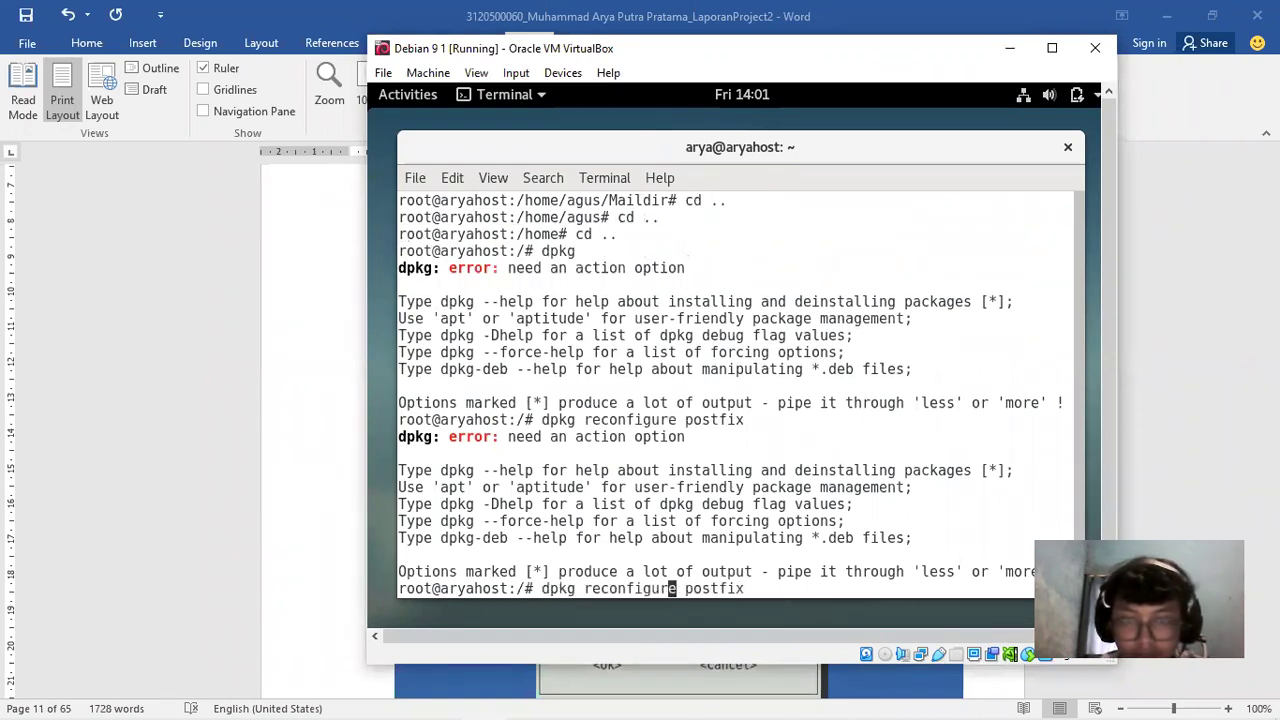
{"action": "key", "text": "Left"}
{"action": "key", "text": "Left"}
{"action": "key", "text": "Left"}
{"action": "key", "text": "BackSpace"}
{"action": "type", "text": "-"}
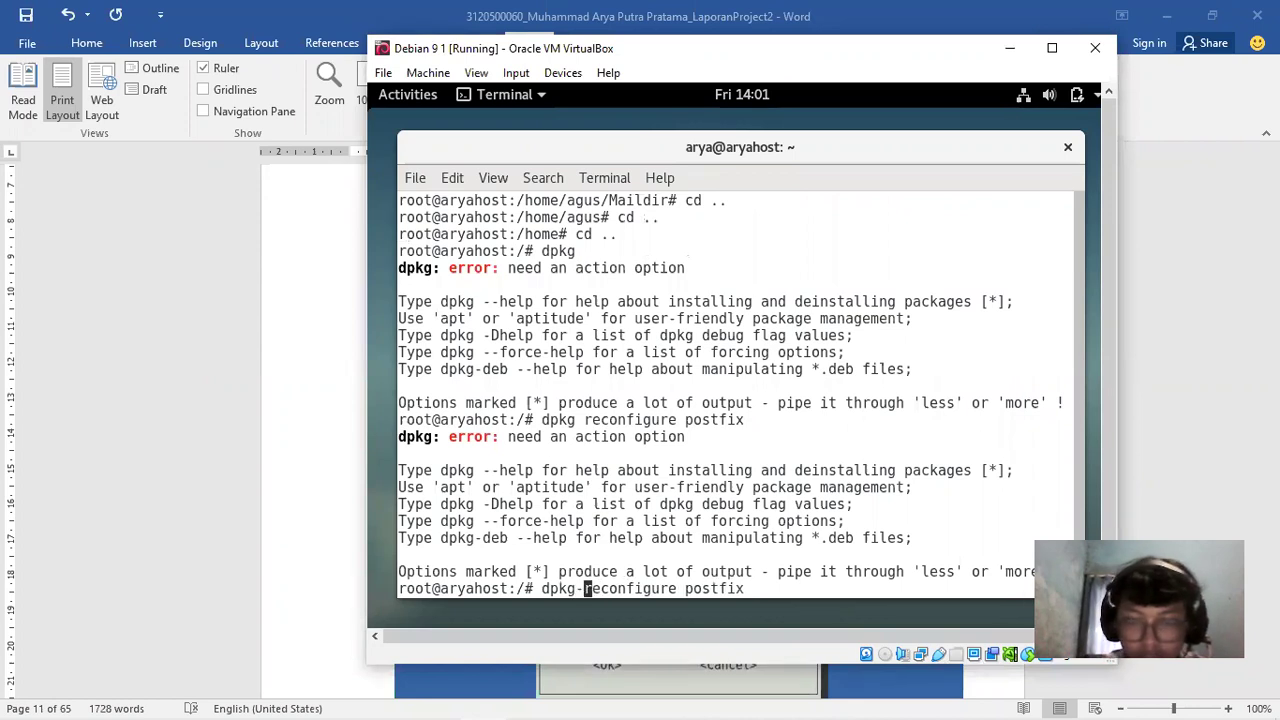
{"action": "key", "text": "Return"}
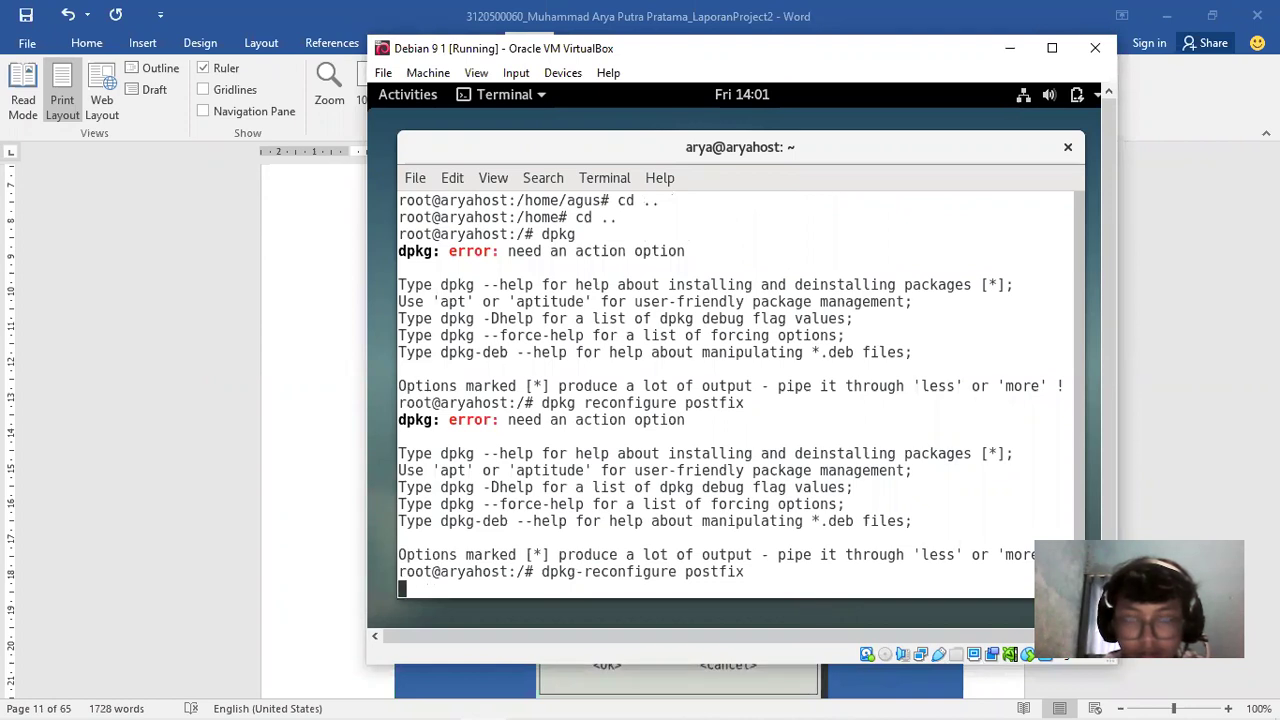
{"action": "left_click", "coordinate": [162, 584]}
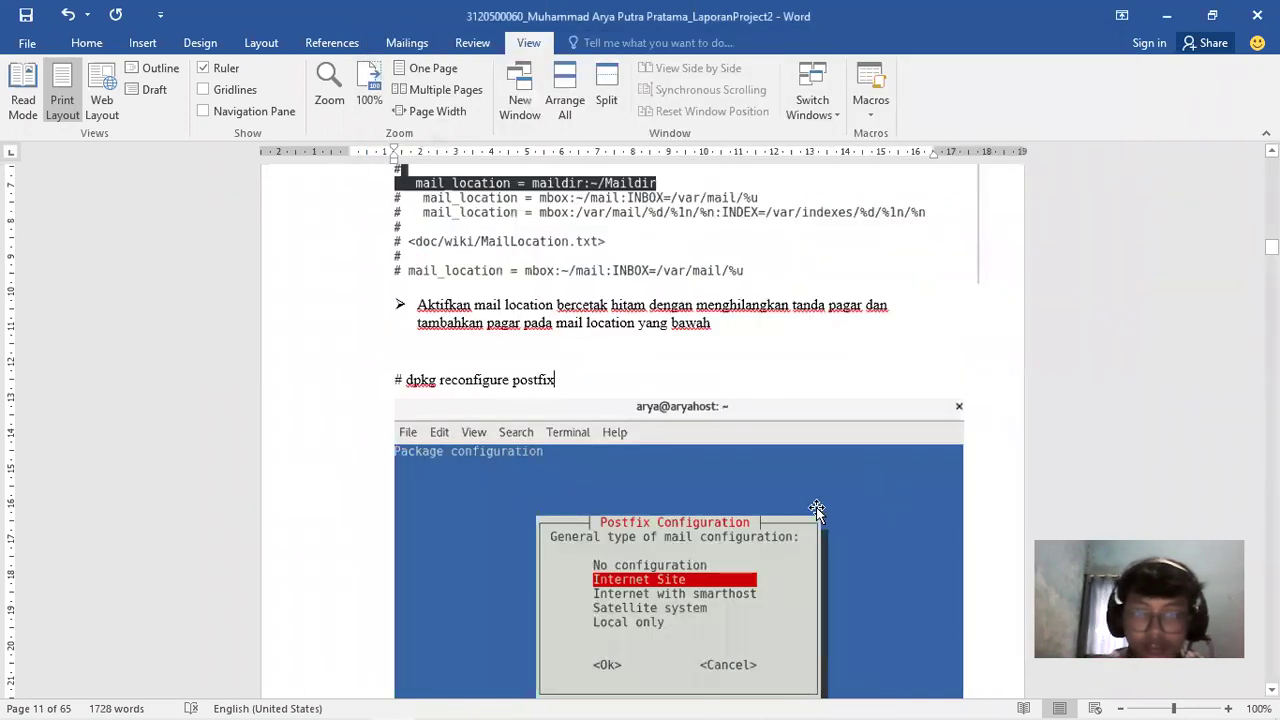
Make the report line read '# dpkg-reconfigure postfix' to match the VM command
{"action": "left_click", "coordinate": [441, 381]}
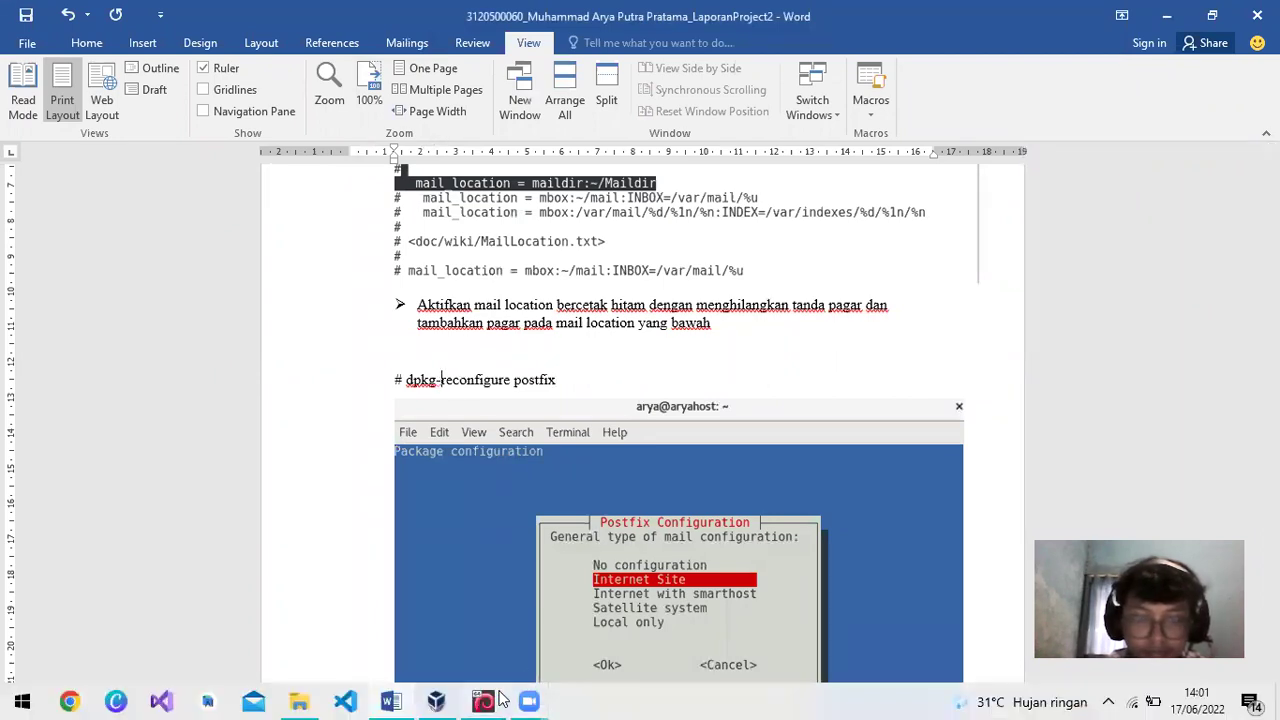
{"action": "left_click", "coordinate": [483, 701]}
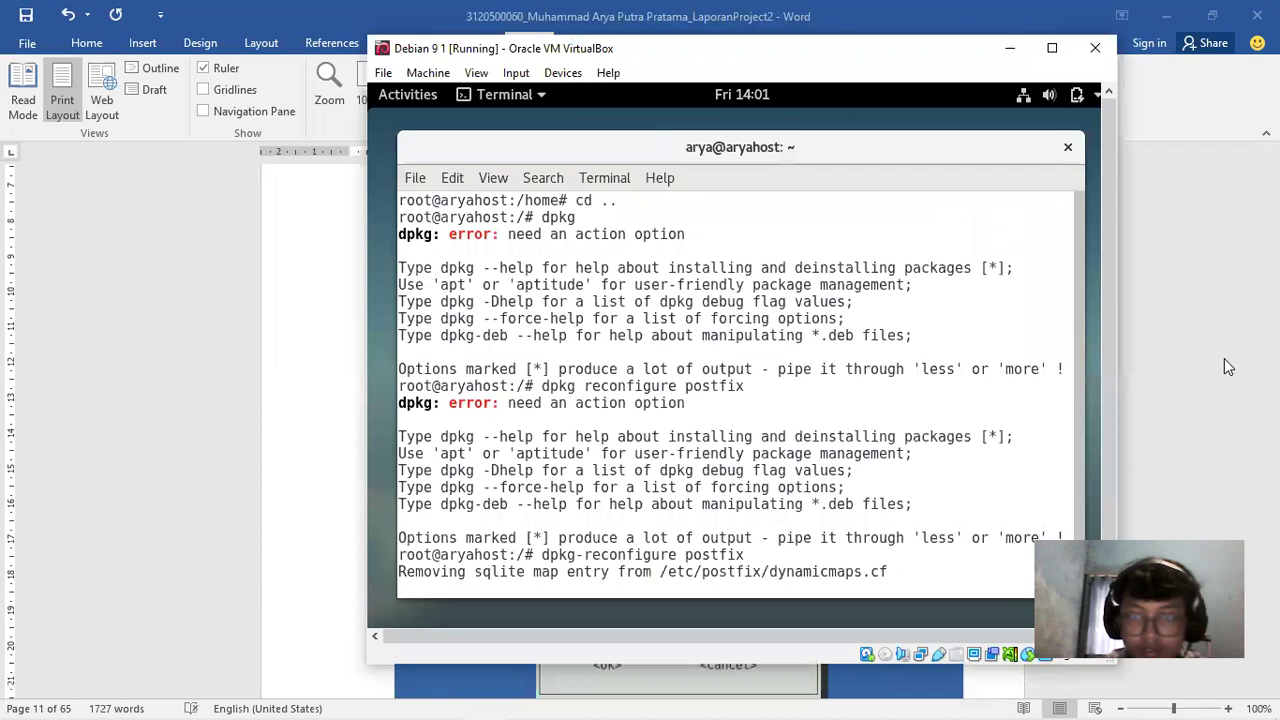
{"action": "left_click", "coordinate": [1224, 358]}
{"action": "left_click_drag", "start_coordinate": [1271, 247], "coordinate": [950, 118]}
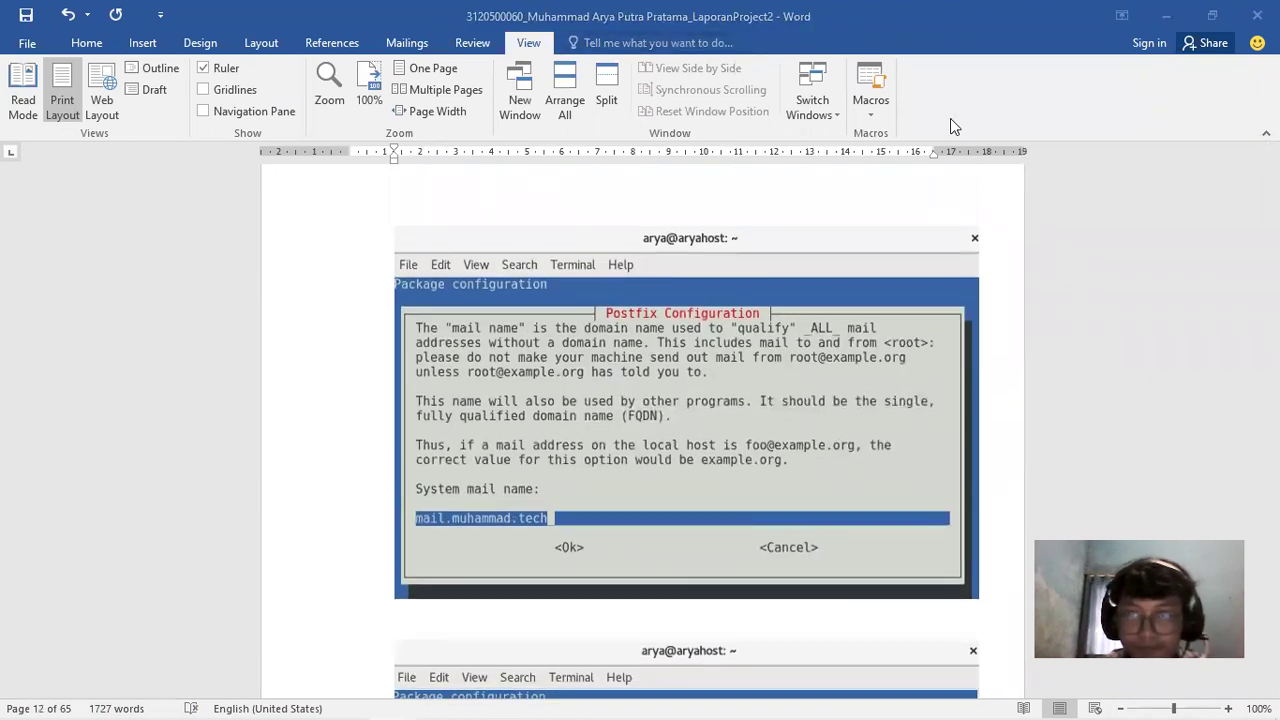
Scroll the report to the Local networks screenshot listing 127.0.0.0/8 through 0.0.0.0/0
{"action": "left_click", "coordinate": [1068, 263]}
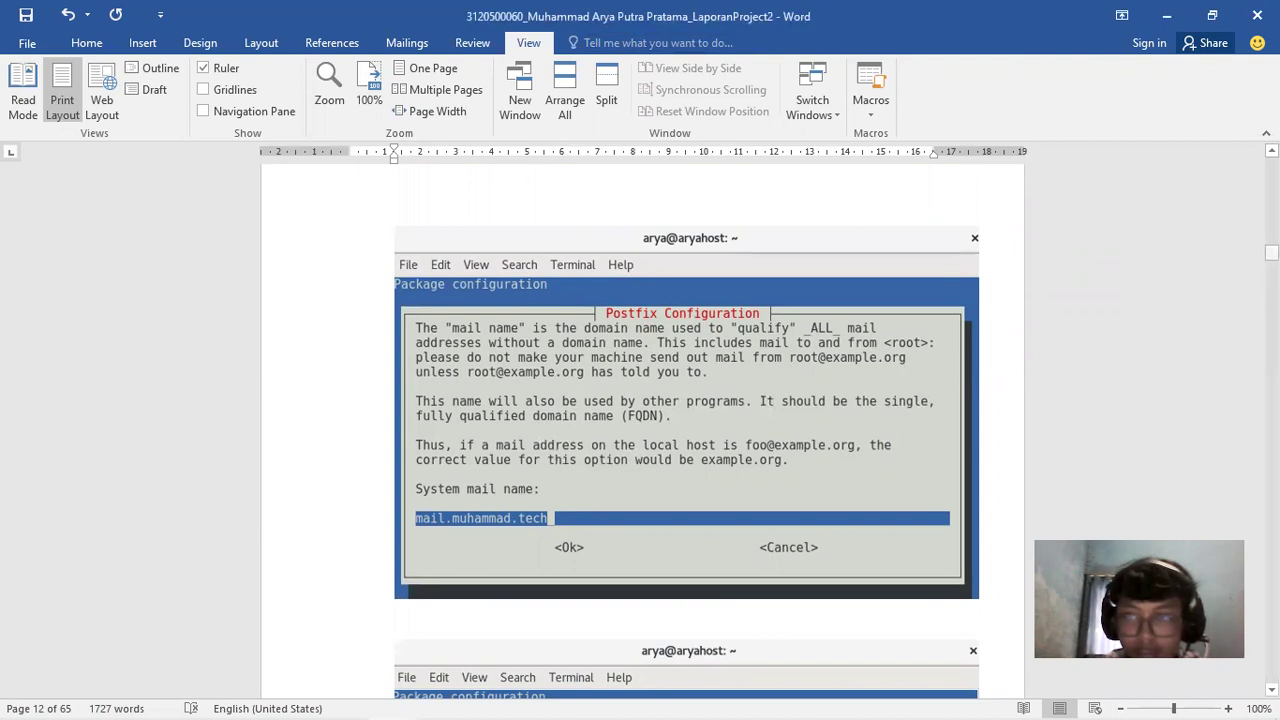
{"action": "left_click_drag", "start_coordinate": [1271, 252], "coordinate": [1271, 254]}
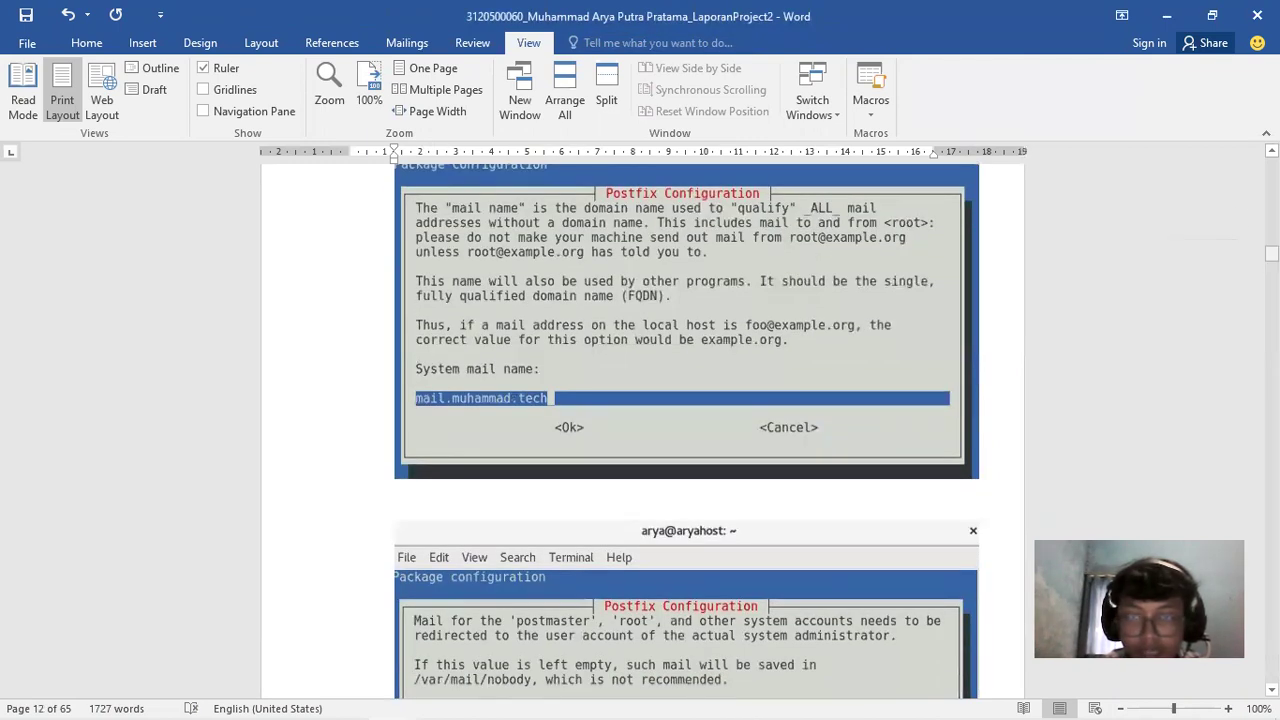
{"action": "left_click_drag", "start_coordinate": [1271, 252], "coordinate": [1271, 256]}
{"action": "scroll", "coordinate": [985, 307], "scroll_direction": "up", "scroll_amount": 3}
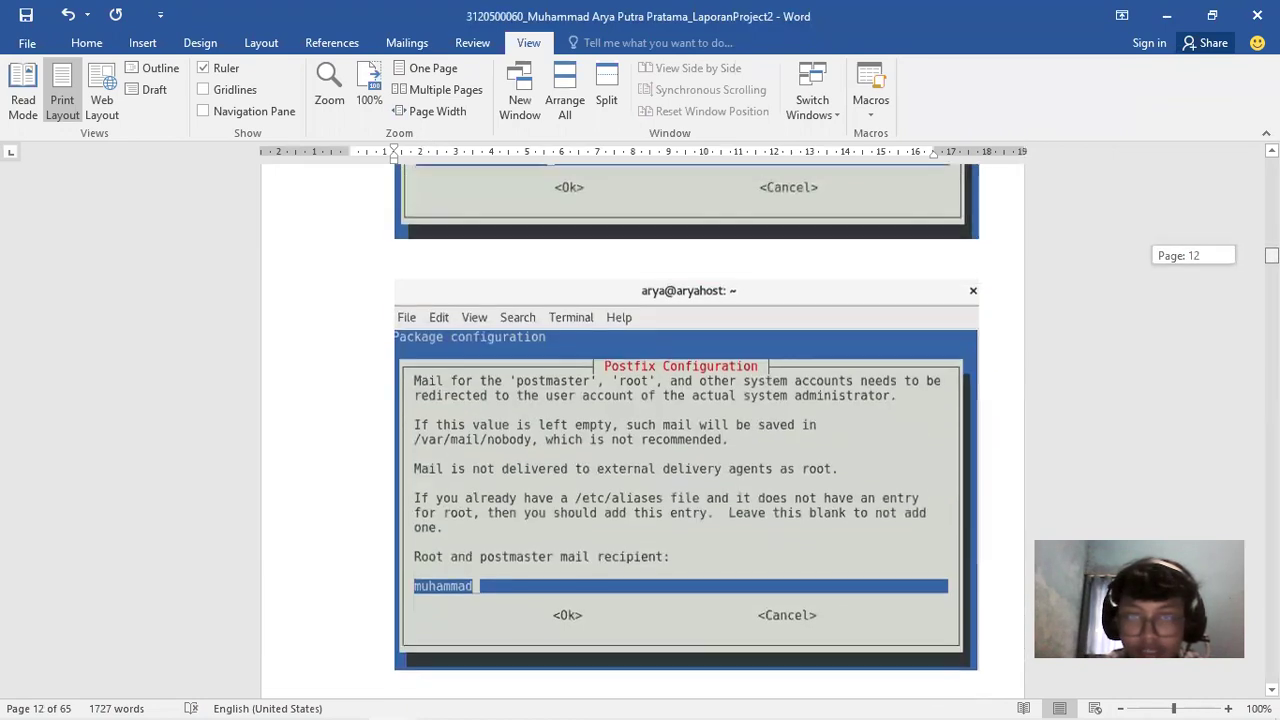
{"action": "scroll", "coordinate": [985, 307], "scroll_direction": "down", "scroll_amount": 3}
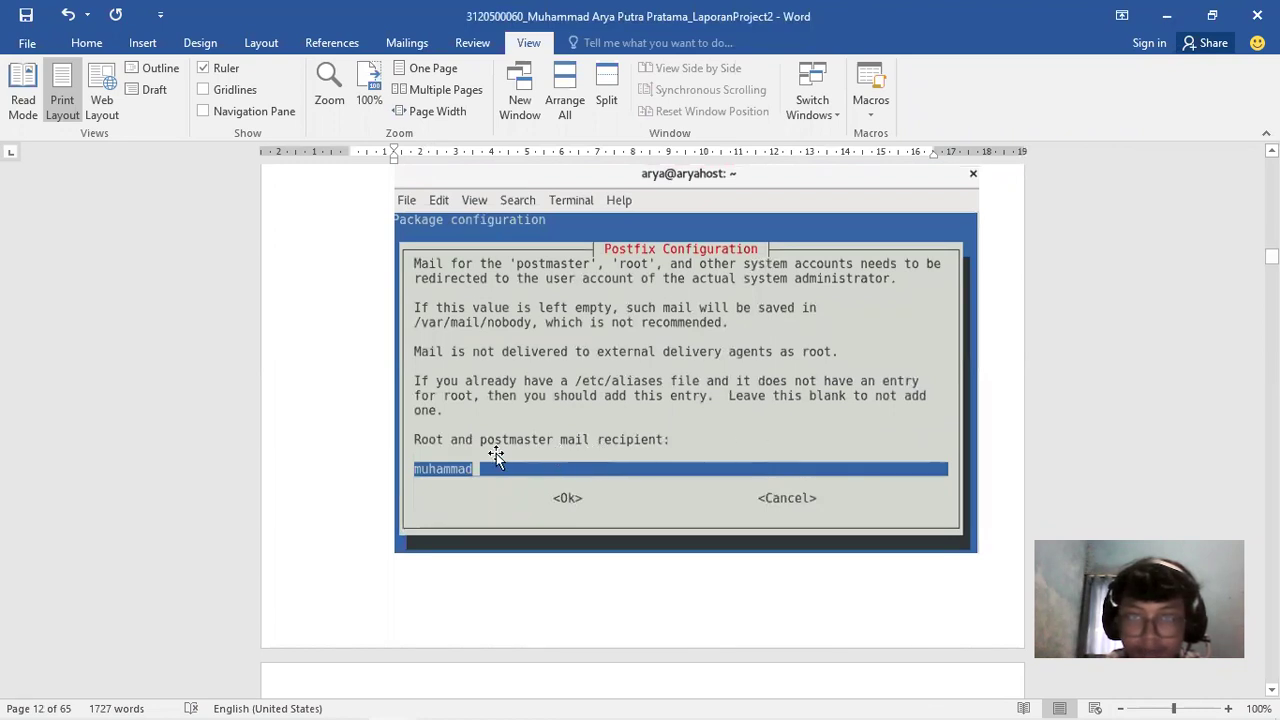
{"action": "left_click_drag", "start_coordinate": [1271, 256], "coordinate": [1271, 260]}
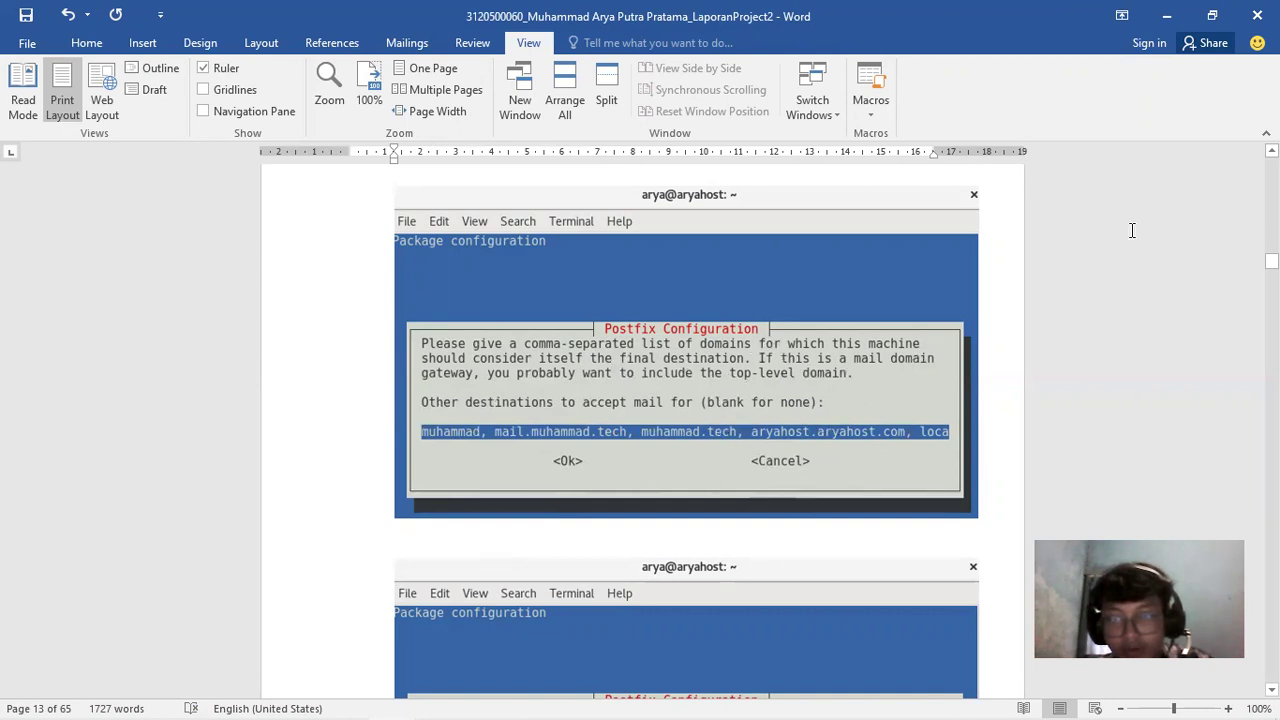
{"action": "left_click_drag", "start_coordinate": [1271, 261], "coordinate": [1271, 264]}
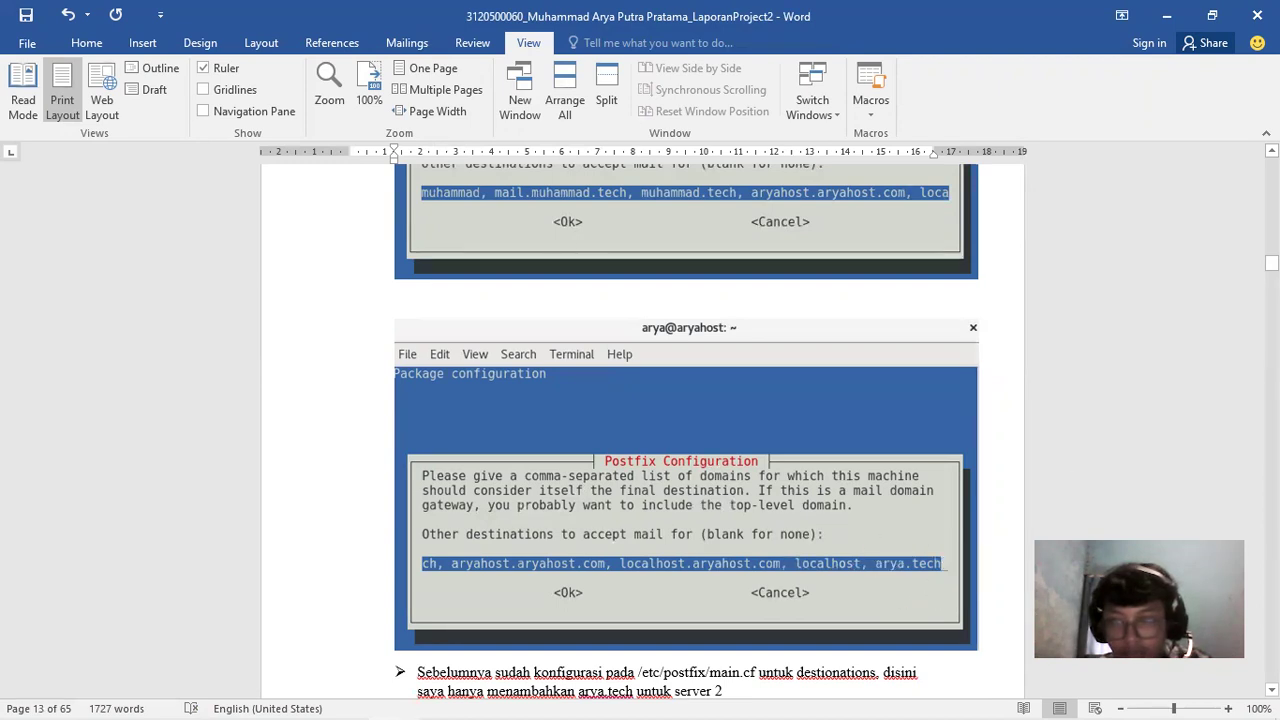
{"action": "left_click_drag", "start_coordinate": [1271, 263], "coordinate": [1271, 269]}
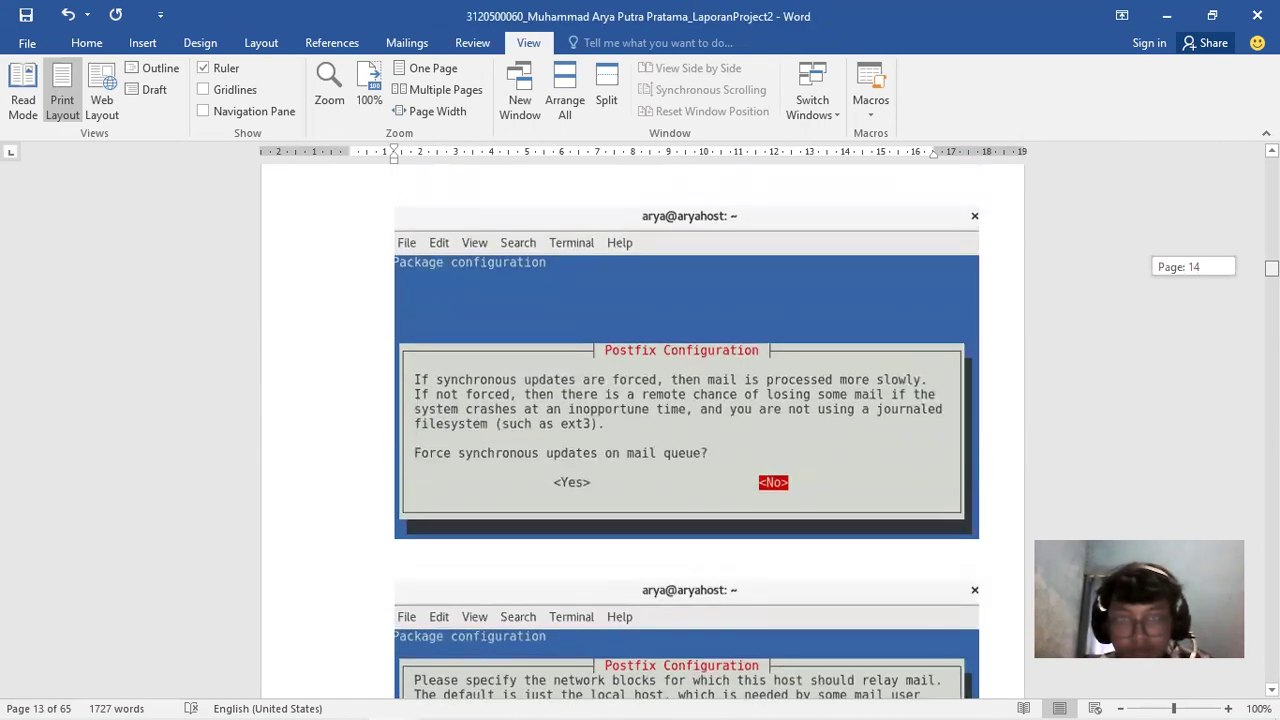
{"action": "left_click_drag", "start_coordinate": [1271, 269], "coordinate": [1271, 270]}
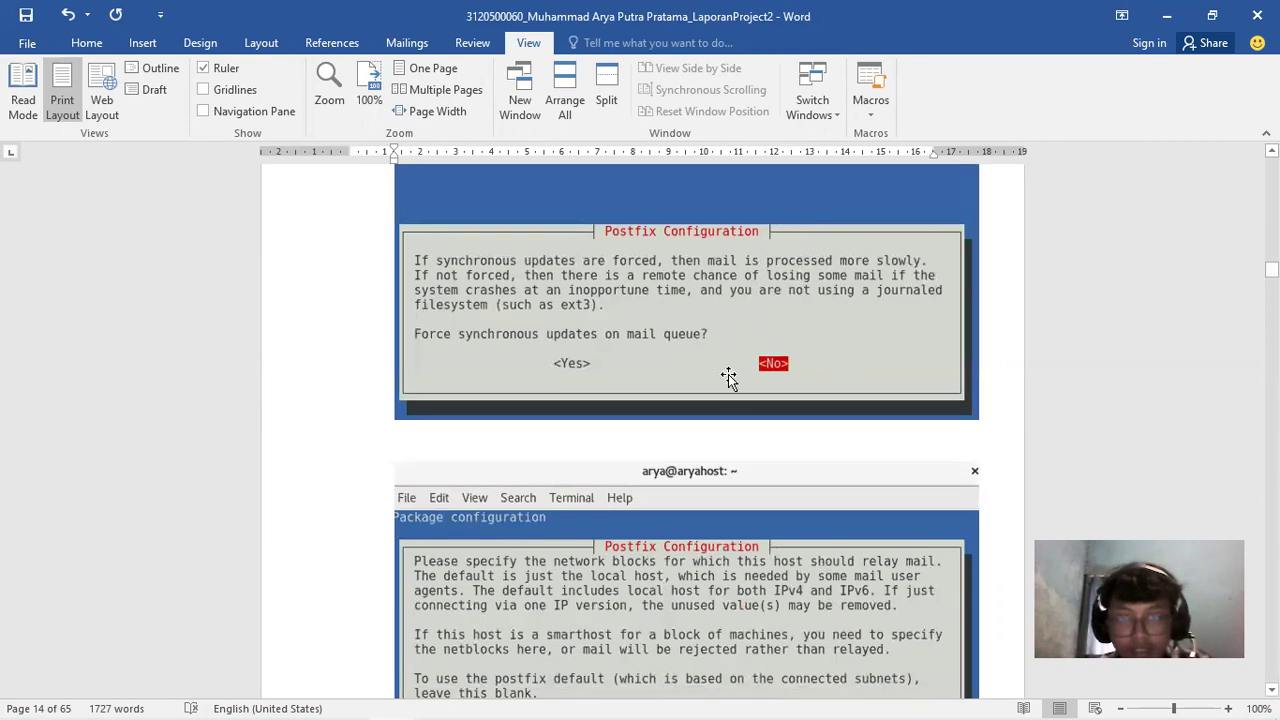
{"action": "left_click_drag", "start_coordinate": [1271, 270], "coordinate": [1271, 270]}
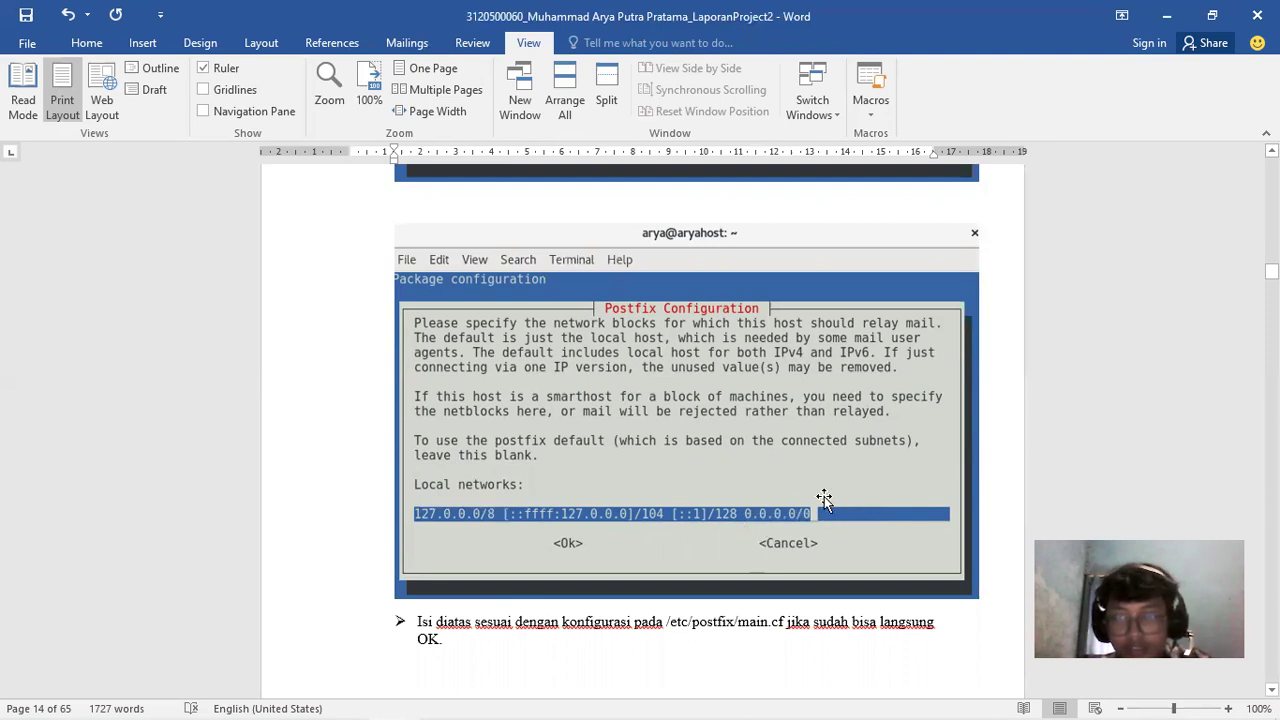
Scroll pages 15–16 of the report past the mailbox limit and ipv4 protocol screenshots to the main.cf listing
{"action": "scroll", "coordinate": [824, 498], "scroll_direction": "down", "scroll_amount": 5}
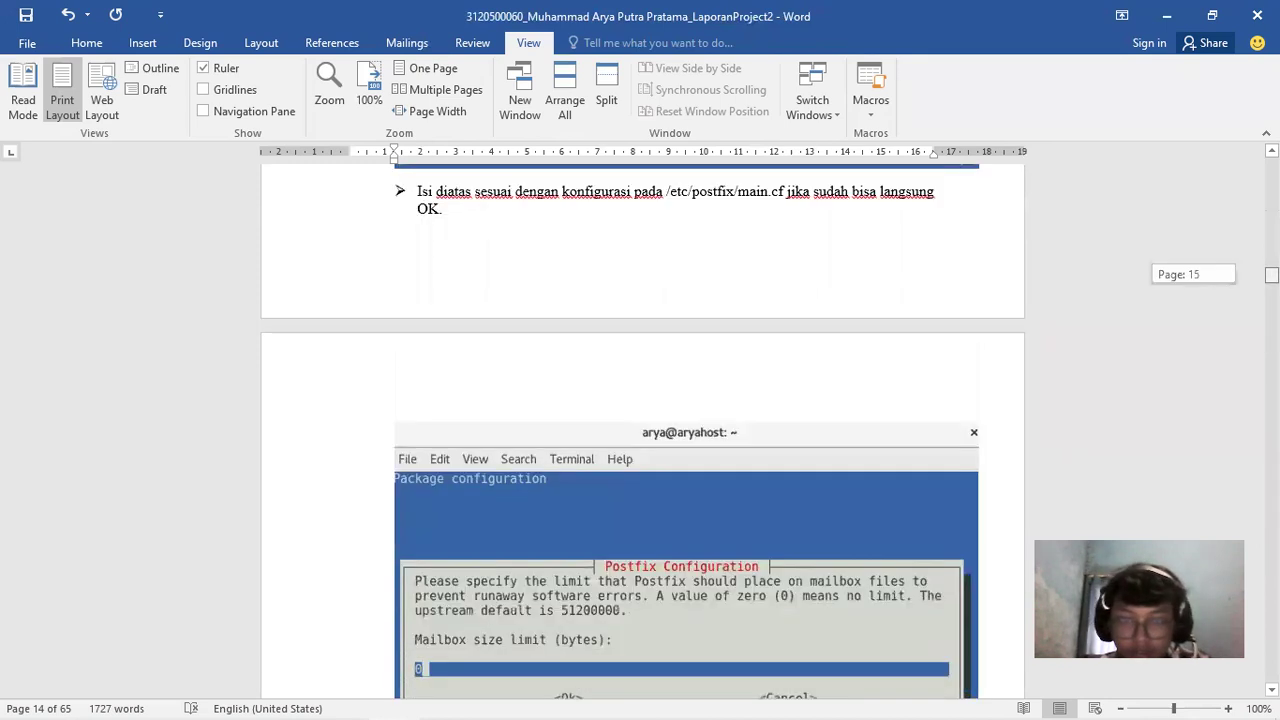
{"action": "scroll", "coordinate": [643, 430], "scroll_direction": "down", "scroll_amount": 3}
{"action": "scroll", "coordinate": [643, 430], "scroll_direction": "down", "scroll_amount": 1}
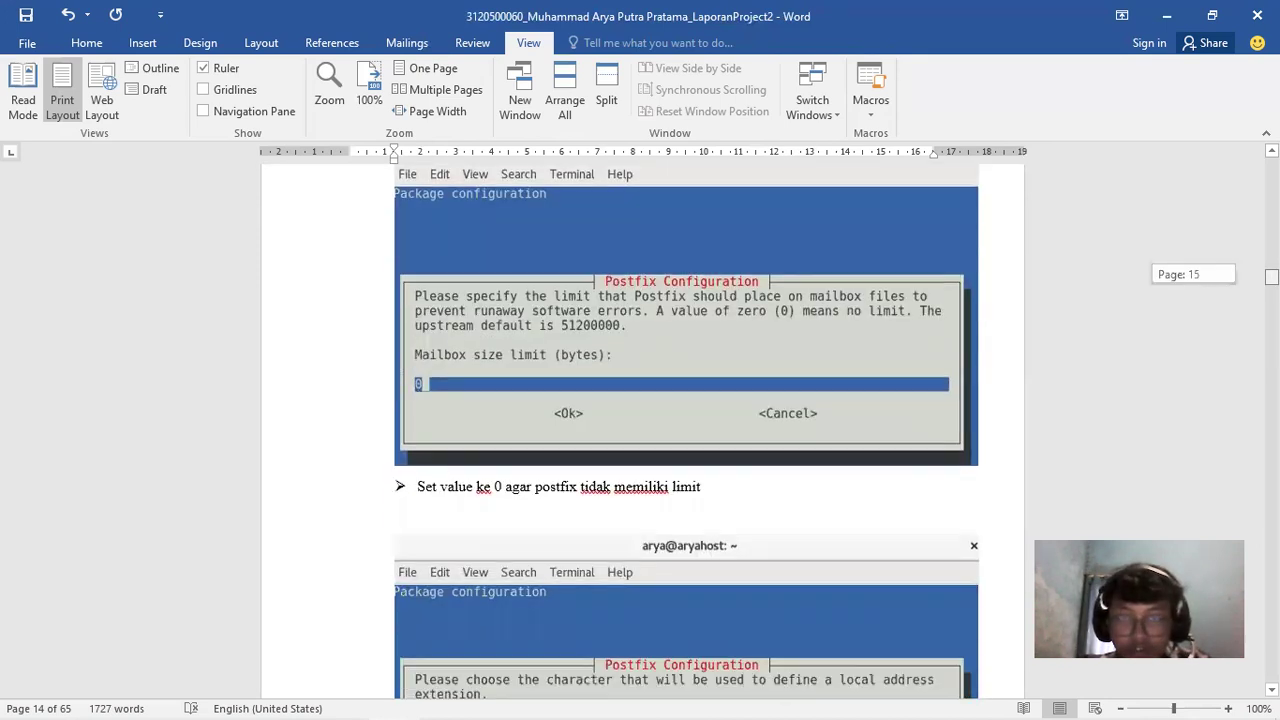
{"action": "scroll", "coordinate": [643, 430], "scroll_direction": "up", "scroll_amount": 7}
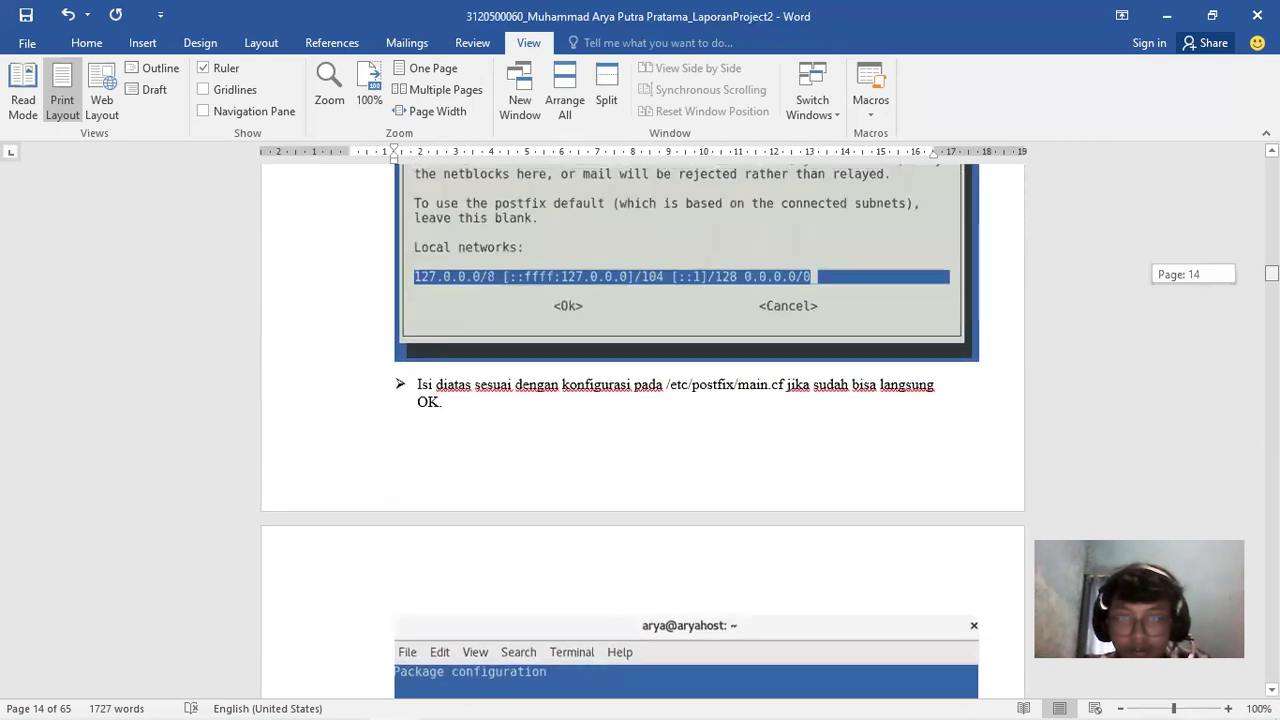
{"action": "scroll", "coordinate": [643, 430], "scroll_direction": "up", "scroll_amount": 2}
{"action": "scroll", "coordinate": [643, 430], "scroll_direction": "down", "scroll_amount": 7}
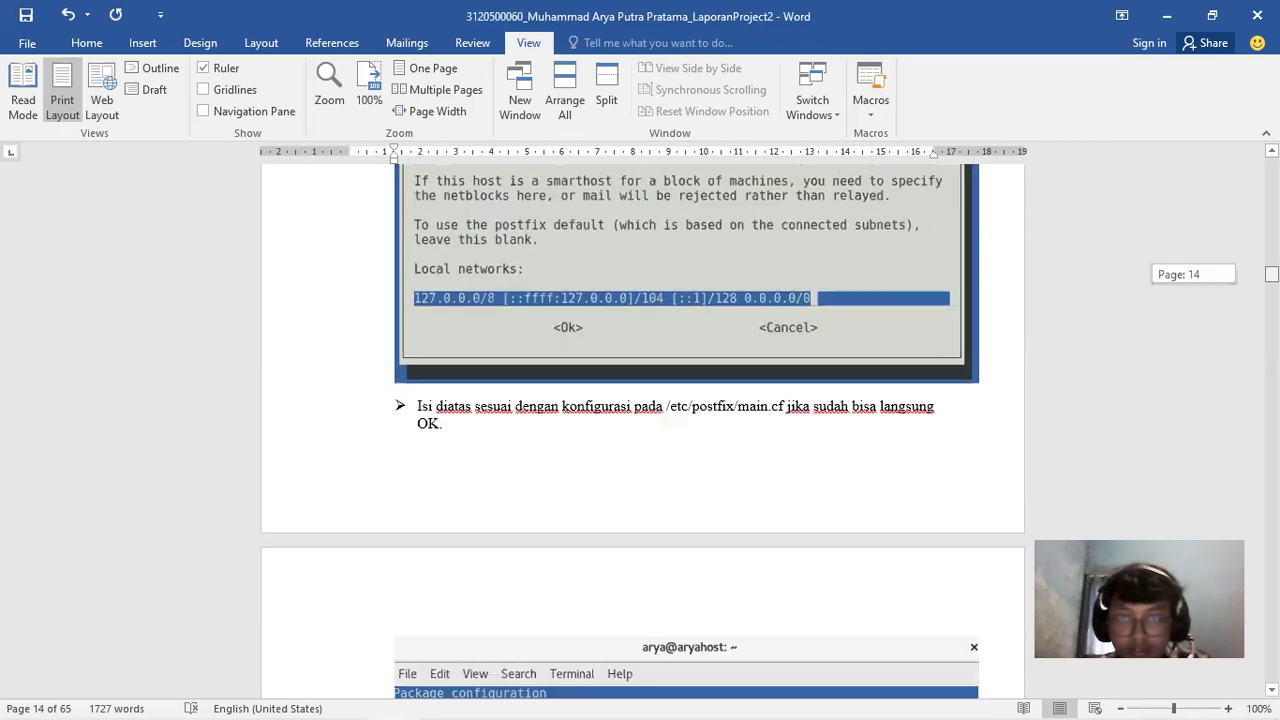
{"action": "scroll", "coordinate": [643, 430], "scroll_direction": "up", "scroll_amount": 5}
{"action": "scroll", "coordinate": [643, 430], "scroll_direction": "down", "scroll_amount": 7}
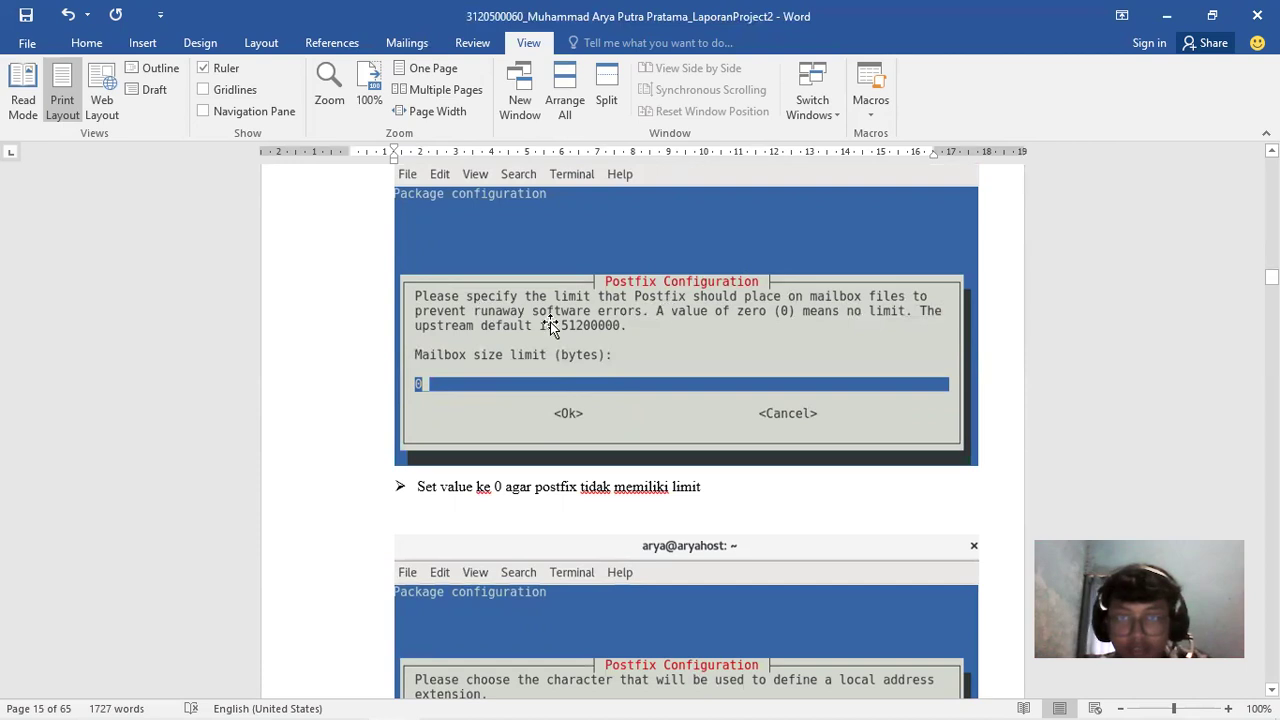
{"action": "left_click_drag", "start_coordinate": [1271, 276], "coordinate": [1271, 284]}
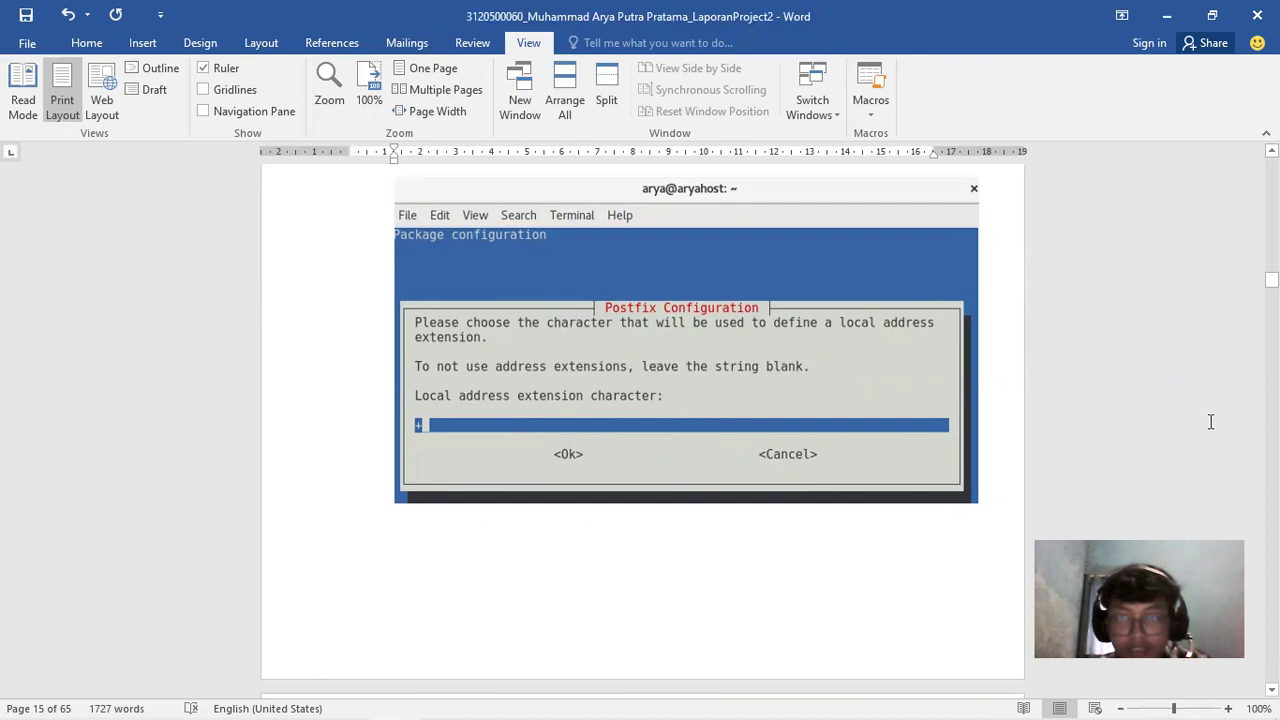
{"action": "left_click_drag", "start_coordinate": [1271, 280], "coordinate": [1271, 285]}
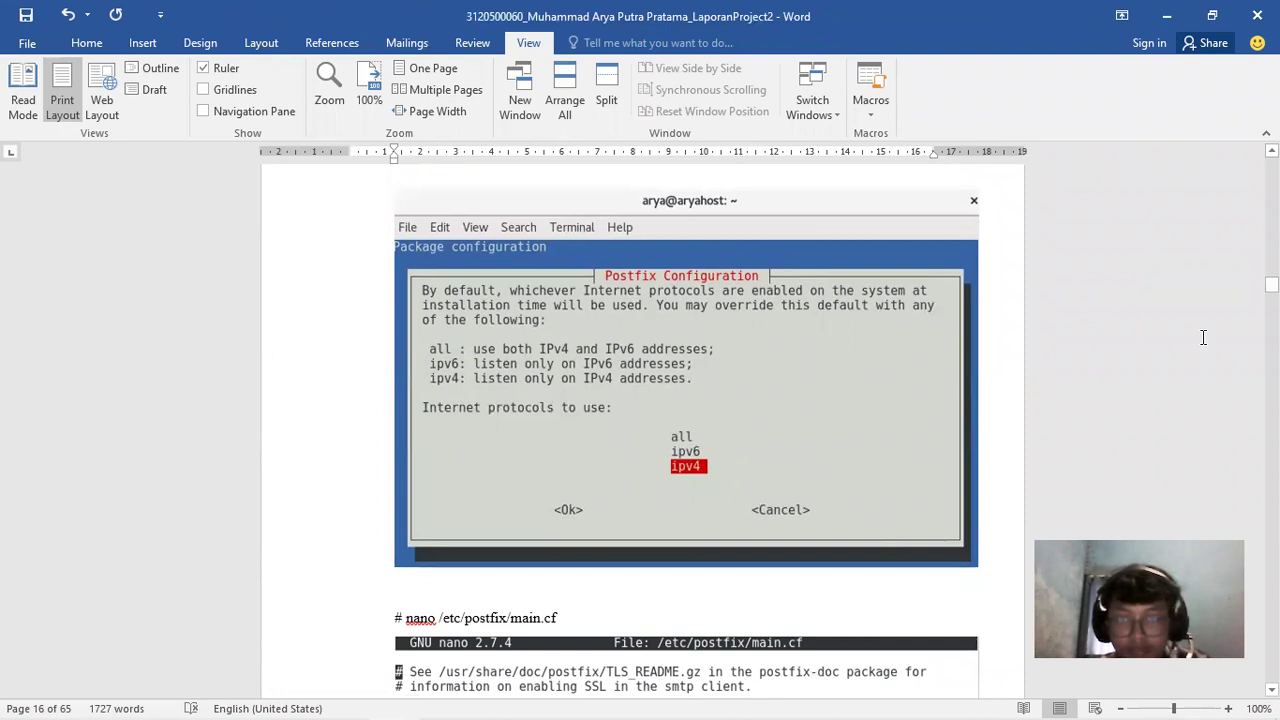
{"action": "left_click_drag", "start_coordinate": [1271, 285], "coordinate": [1271, 287]}
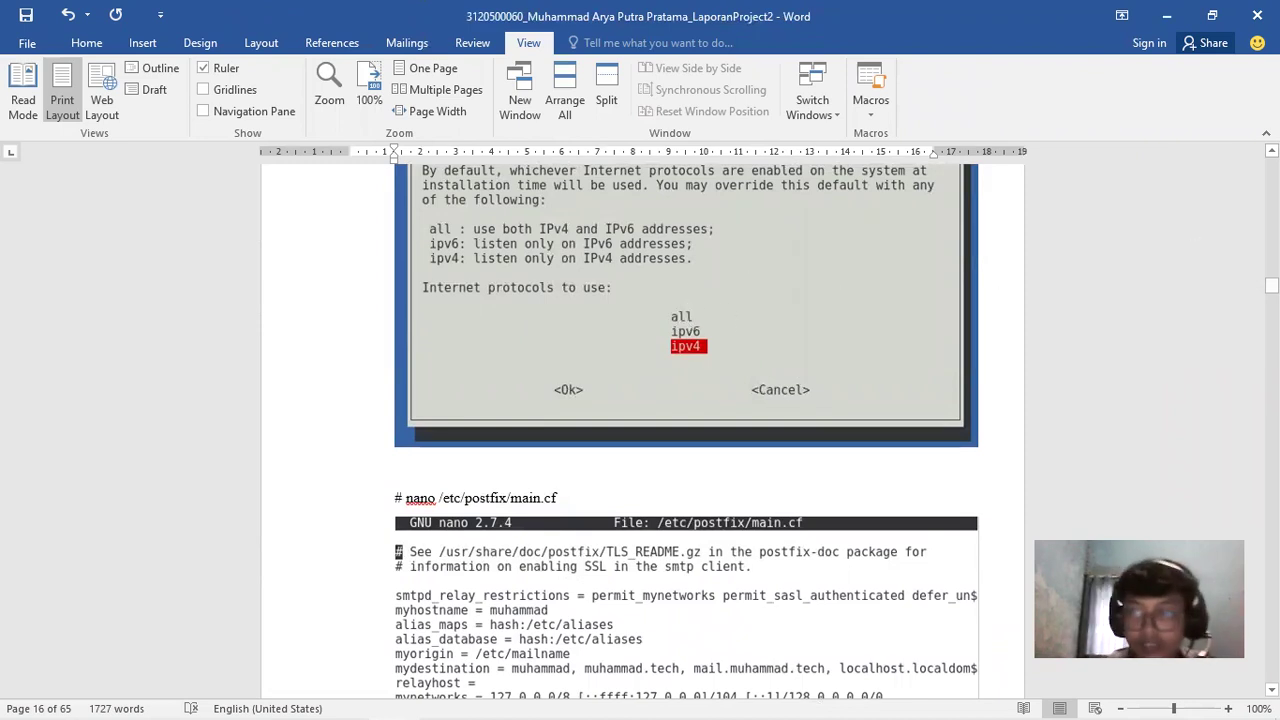
{"action": "left_click_drag", "start_coordinate": [1271, 285], "coordinate": [1271, 287]}
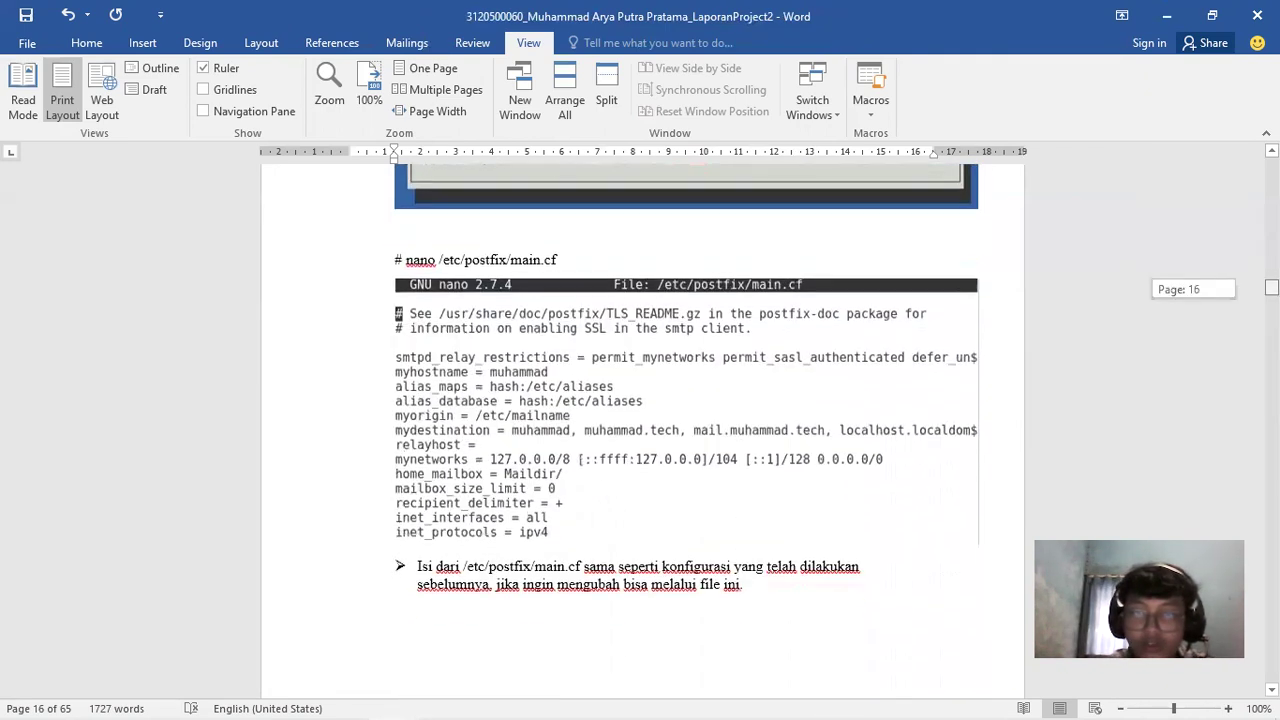
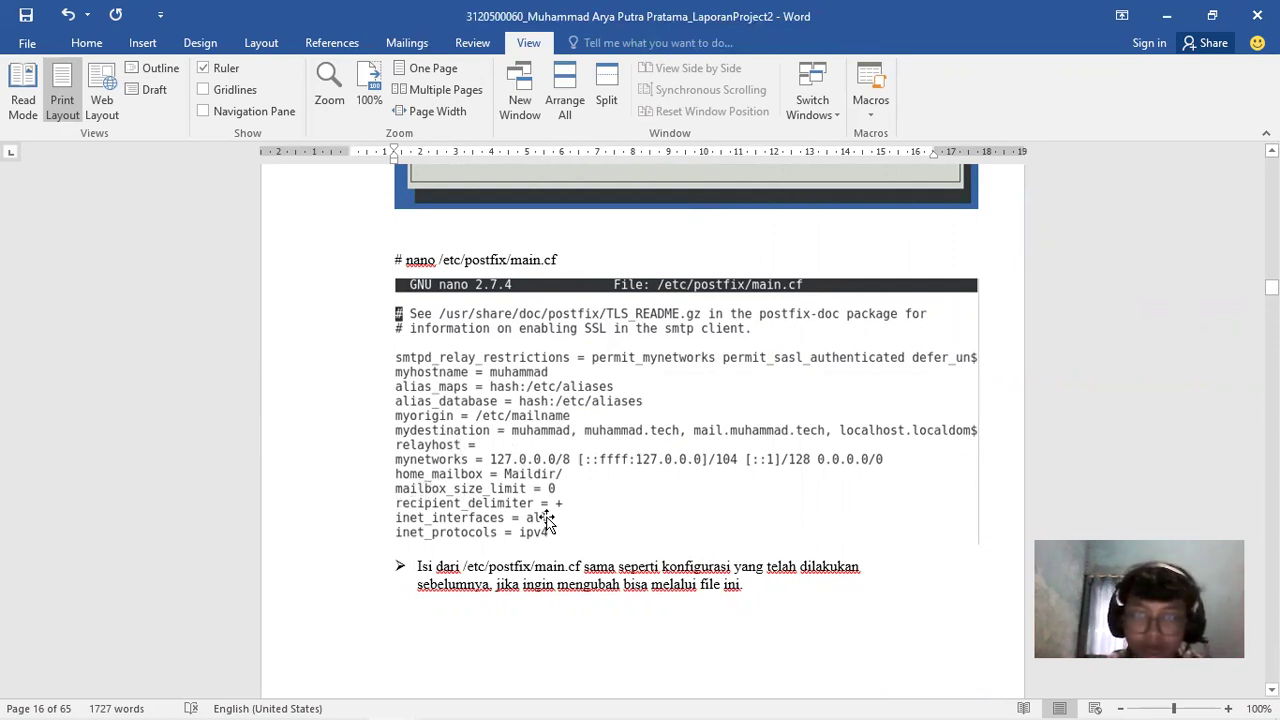
Scroll the report to the page-17 dovecot.conf listen screenshot, then switch to the Debian VM
{"action": "left_click_drag", "start_coordinate": [1271, 287], "coordinate": [1271, 292]}
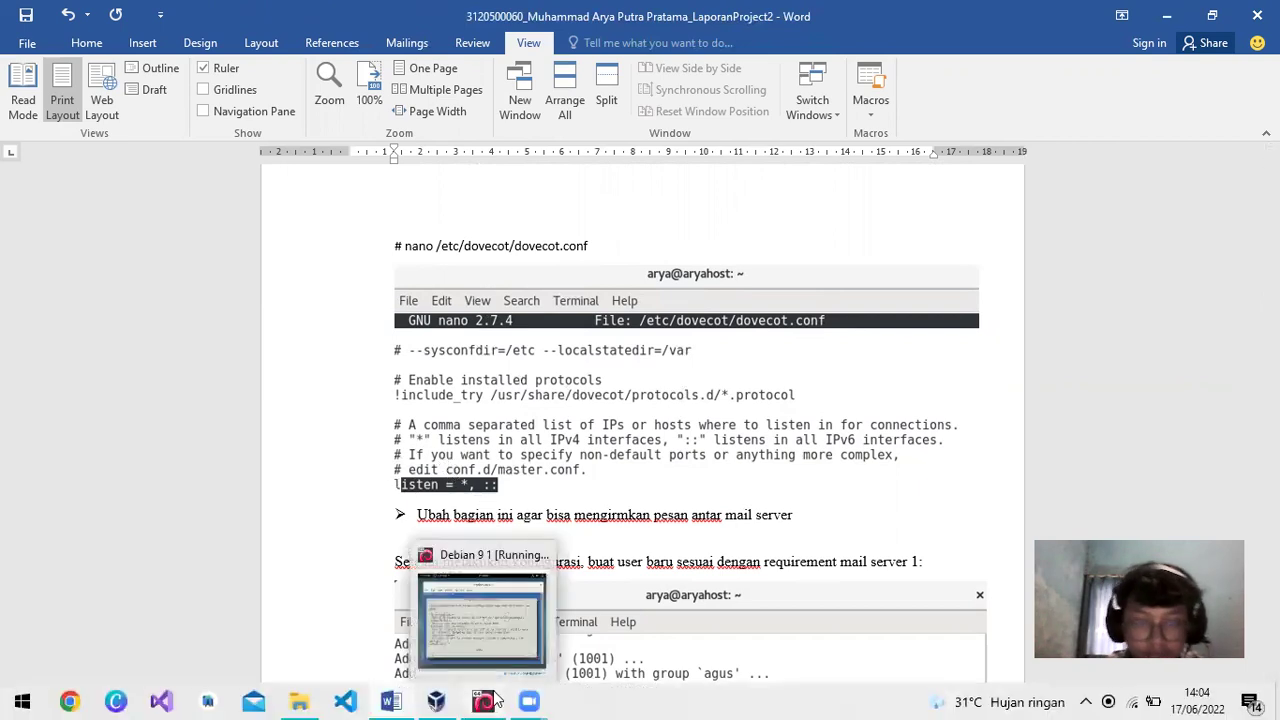
{"action": "left_click", "coordinate": [495, 700]}
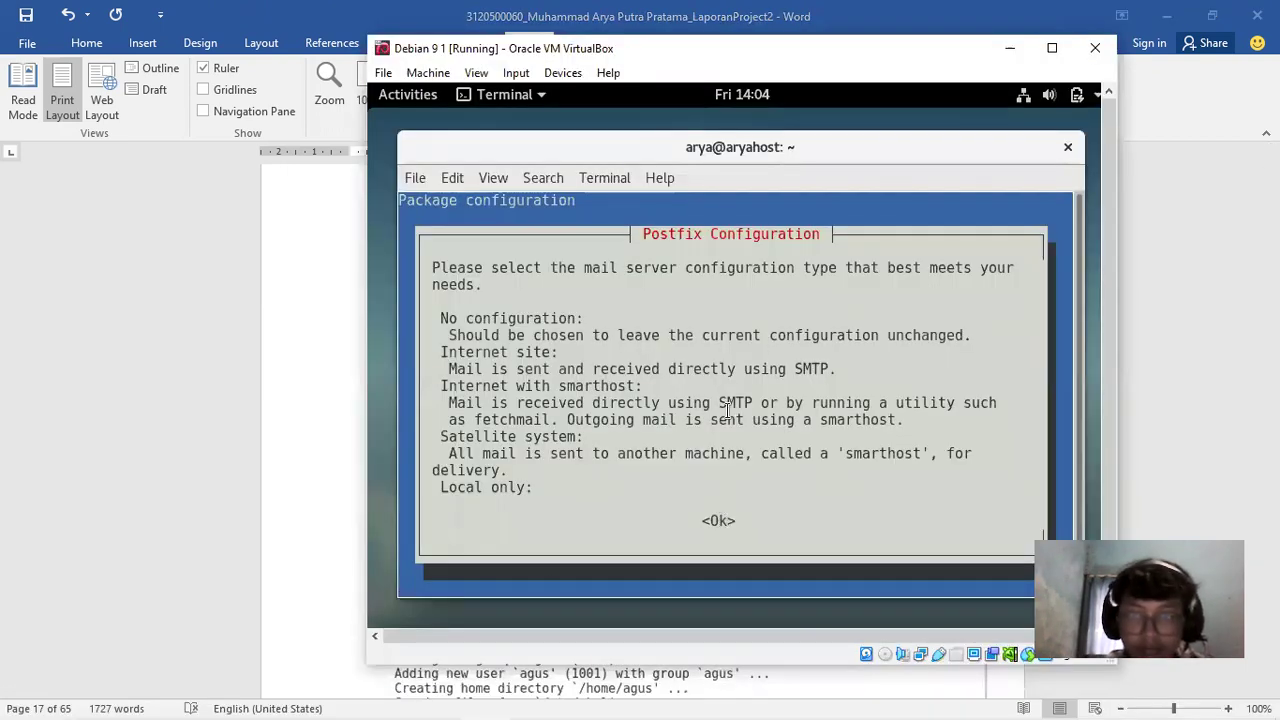
Choose Internet Site as the Postfix mail type and accept mail.muhammad.tech as the mail name
{"action": "key", "text": "Down"}
{"action": "key", "text": "Down"}
{"action": "key", "text": "Tab"}
{"action": "key", "text": "Return"}
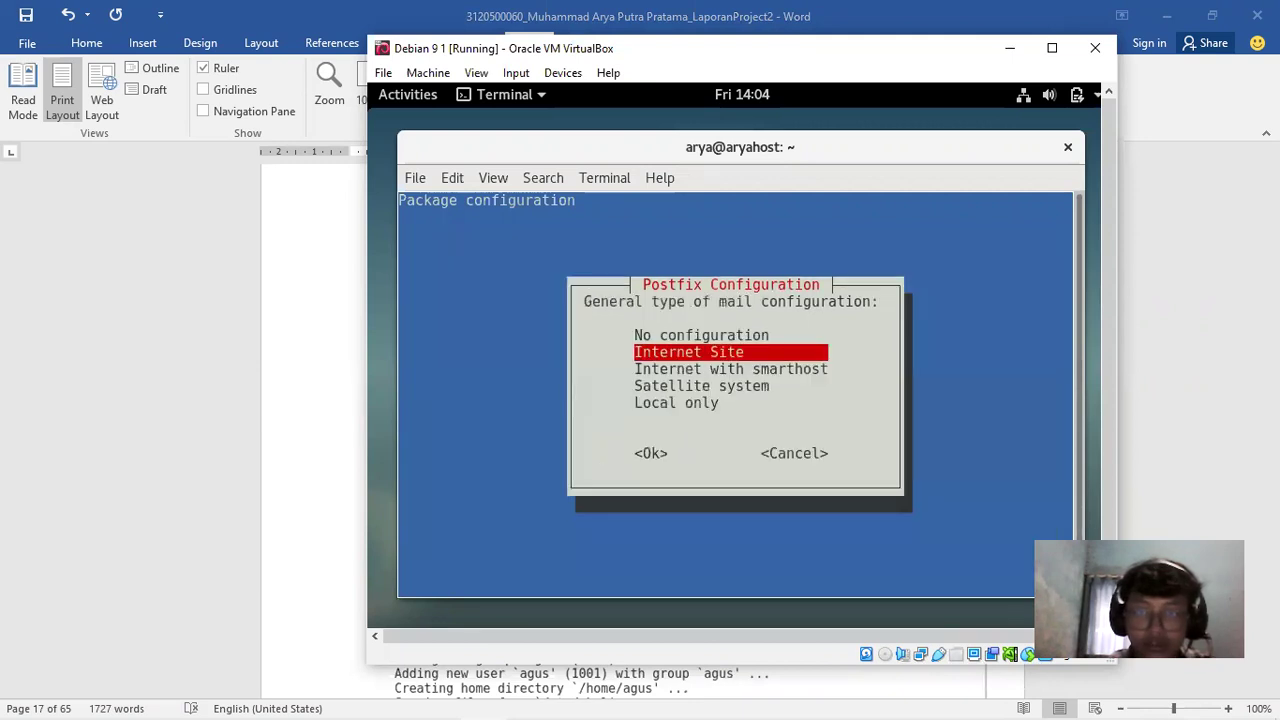
{"action": "key", "text": "Return"}
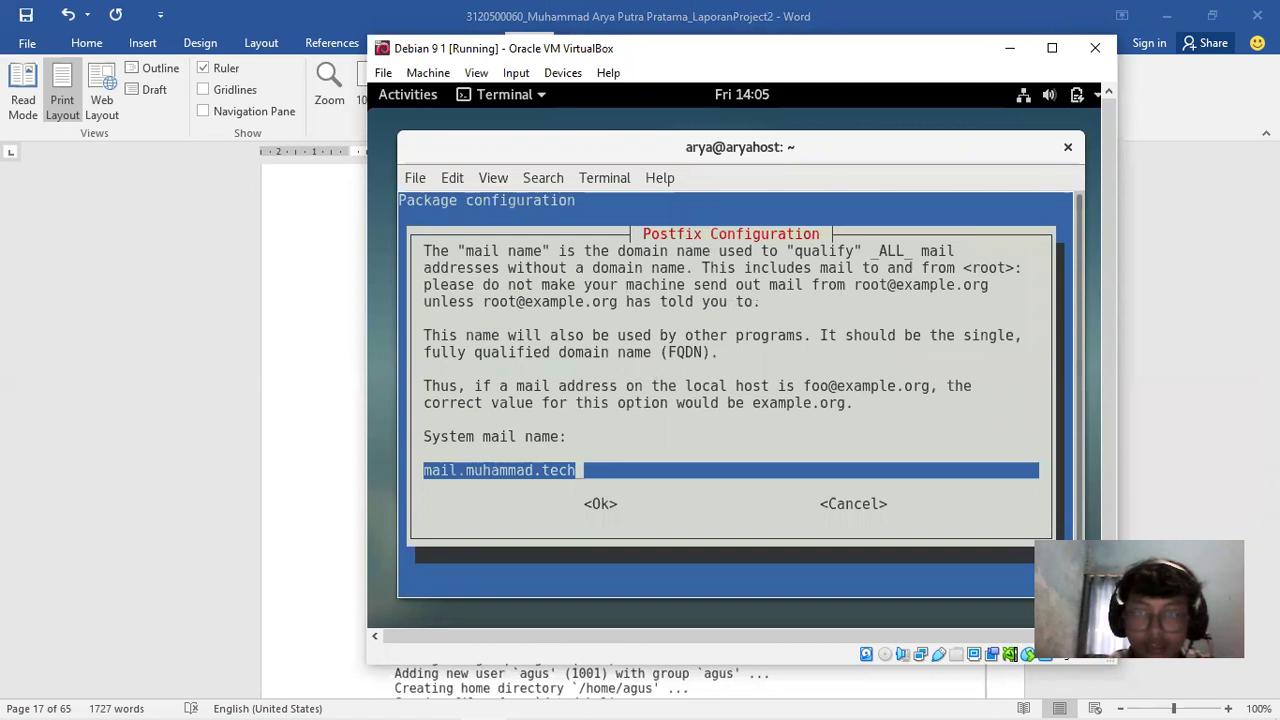
{"action": "key", "text": "Tab"}
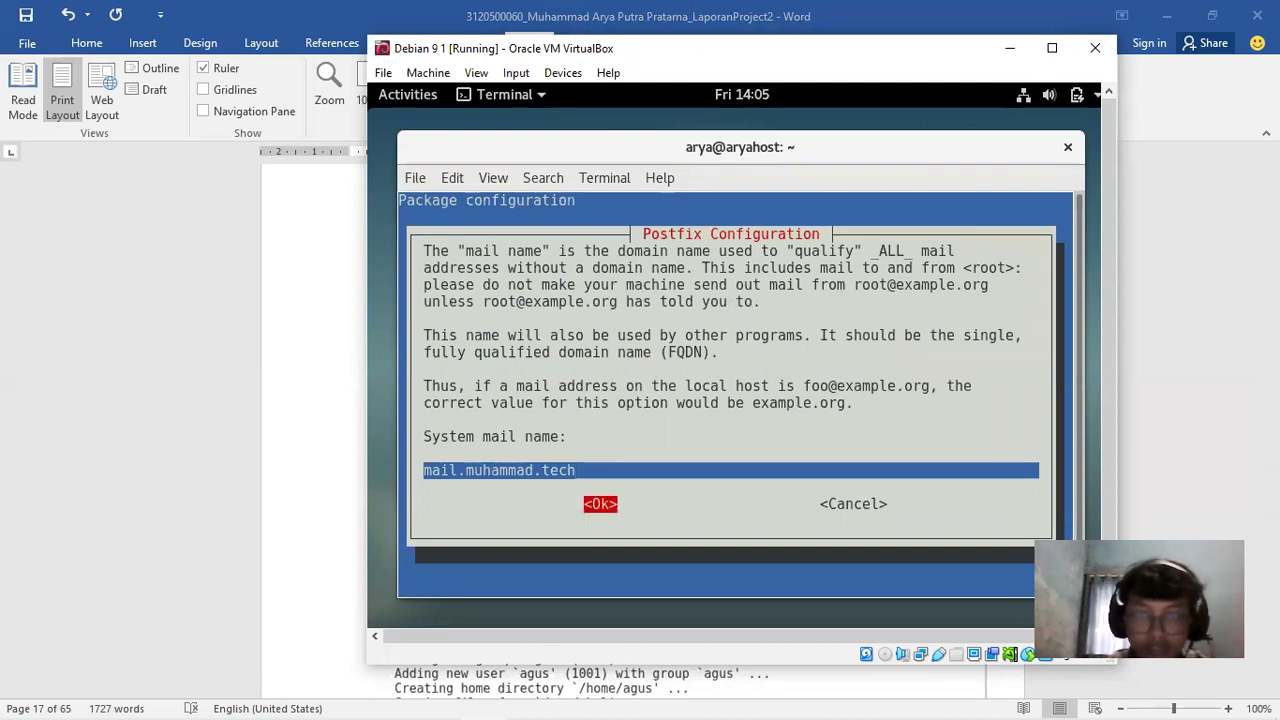
{"action": "key", "text": "Return"}
Accept default recipient, destinations, networks, mailbox limit 0 and extension character, choosing ipv4 only
{"action": "key", "text": "Tab"}
{"action": "key", "text": "Return"}
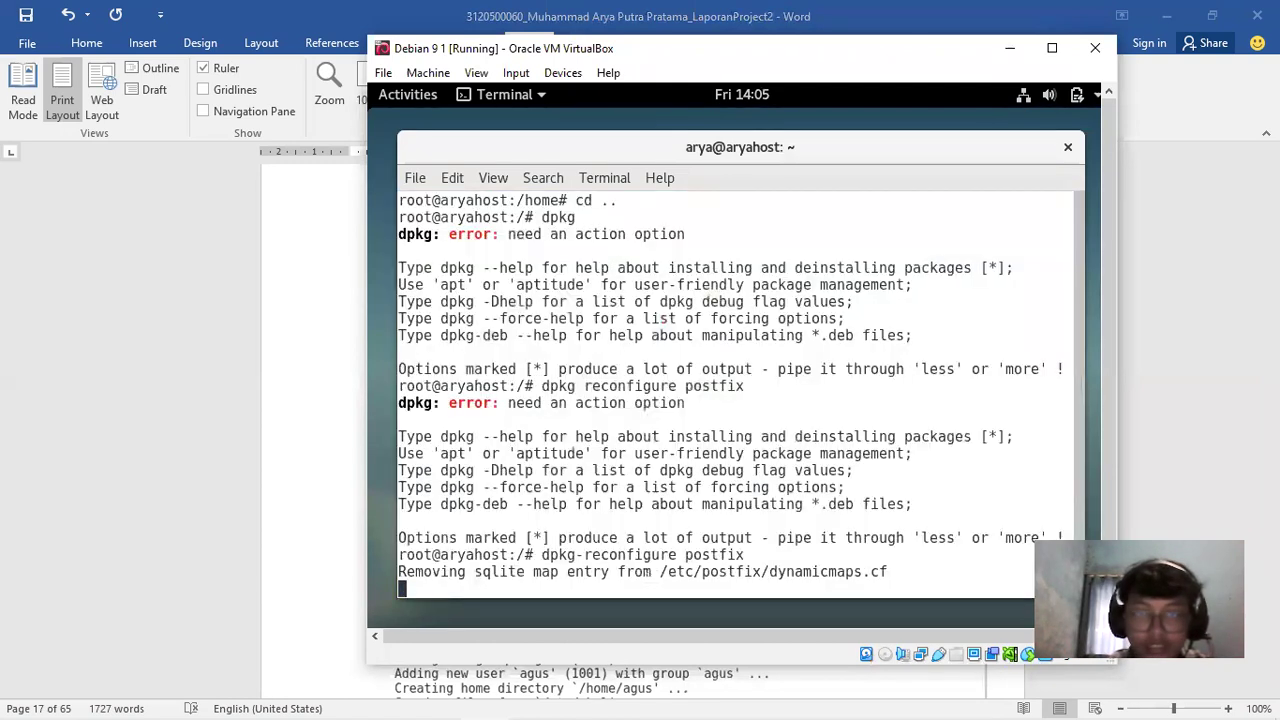
{"action": "key", "text": "Tab"}
{"action": "key", "text": "Return"}
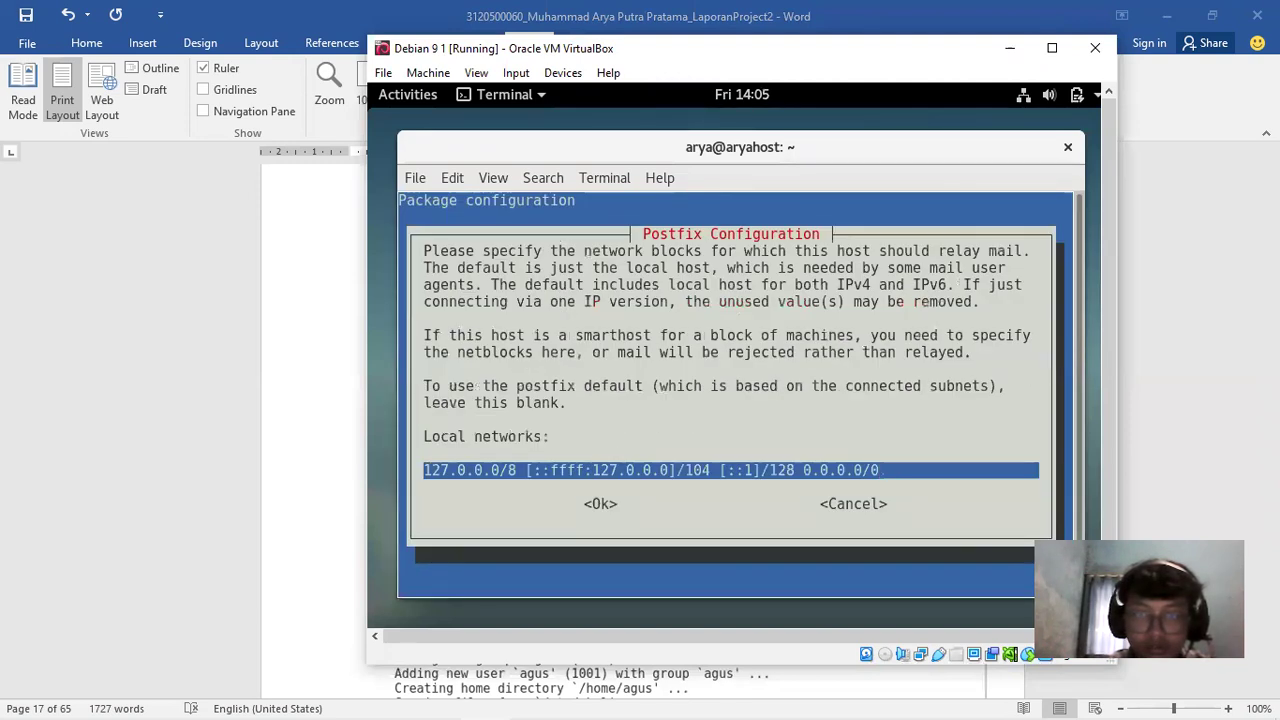
{"action": "key", "text": "Tab"}
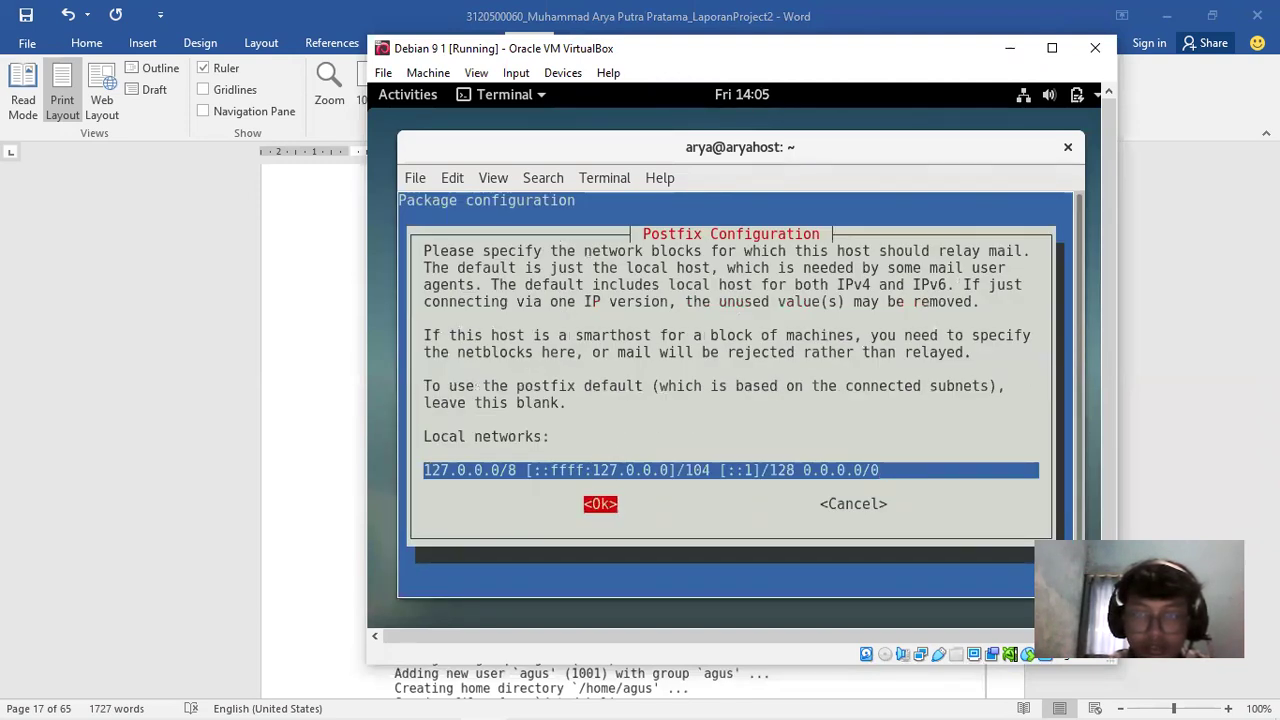
{"action": "key", "text": "Return"}
{"action": "key", "text": "Tab"}
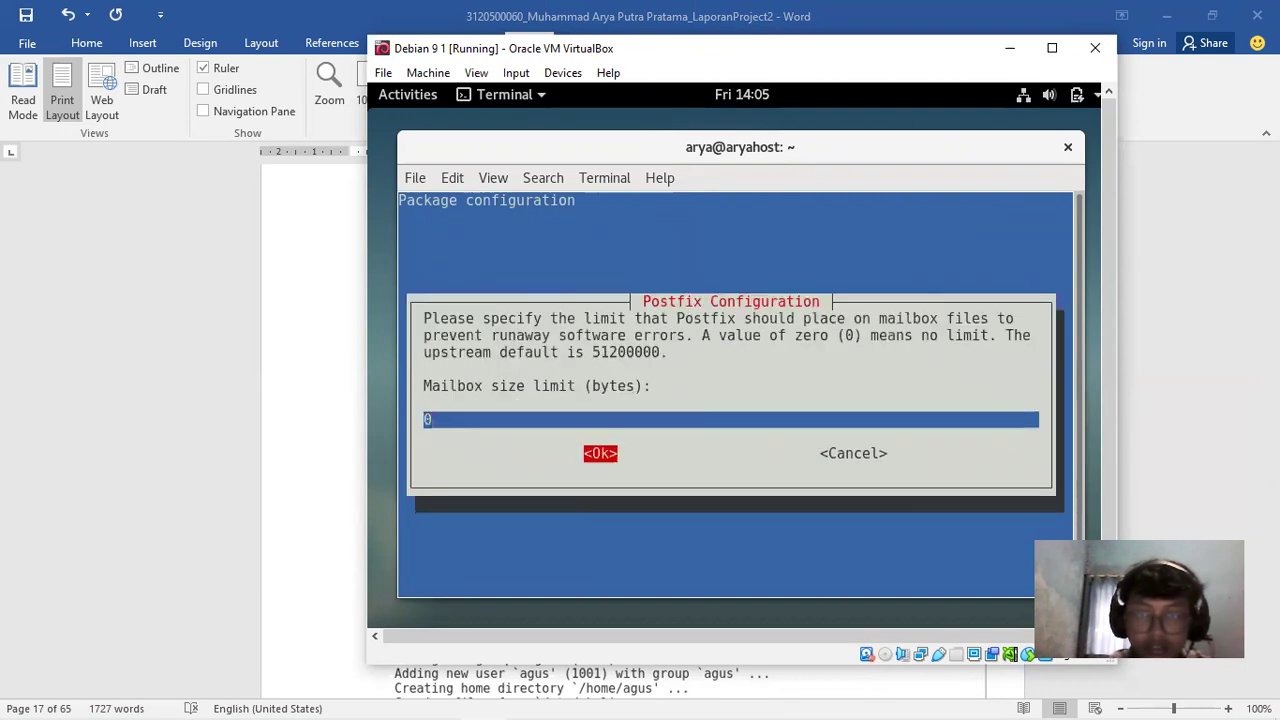
{"action": "key", "text": "Return"}
{"action": "key", "text": "Tab"}
{"action": "key", "text": "Return"}
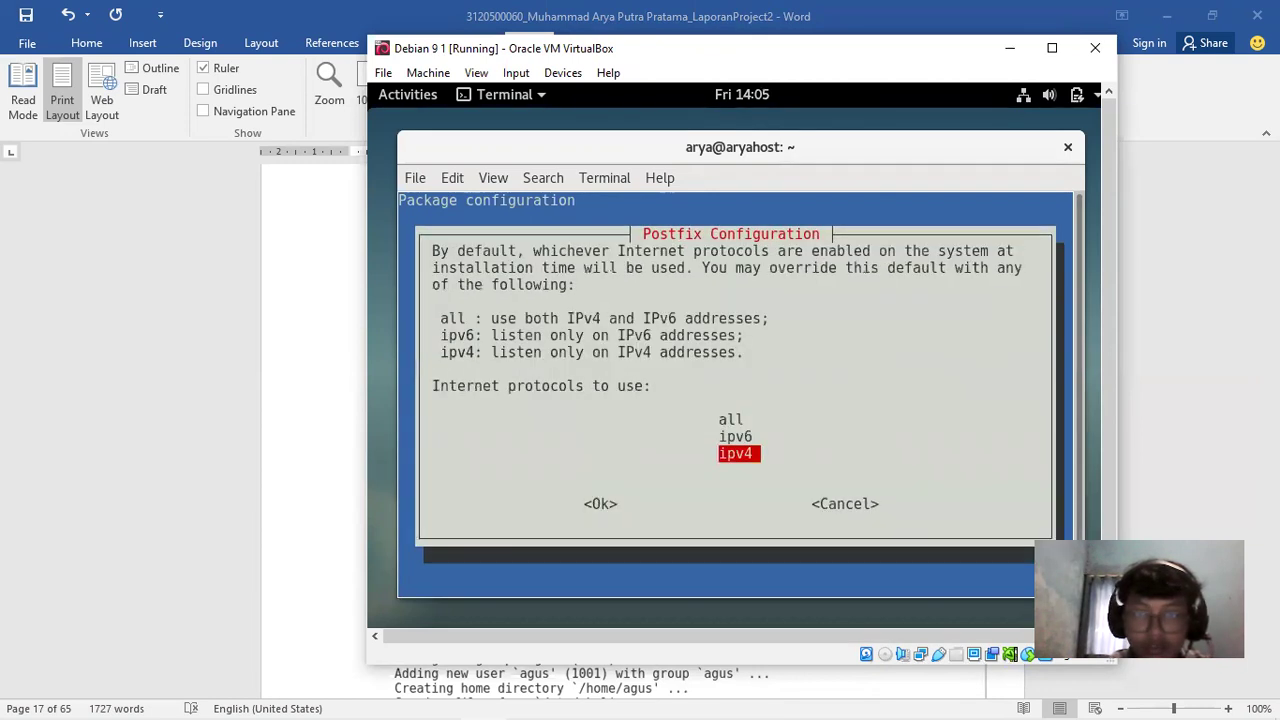
{"action": "key", "text": "Return"}
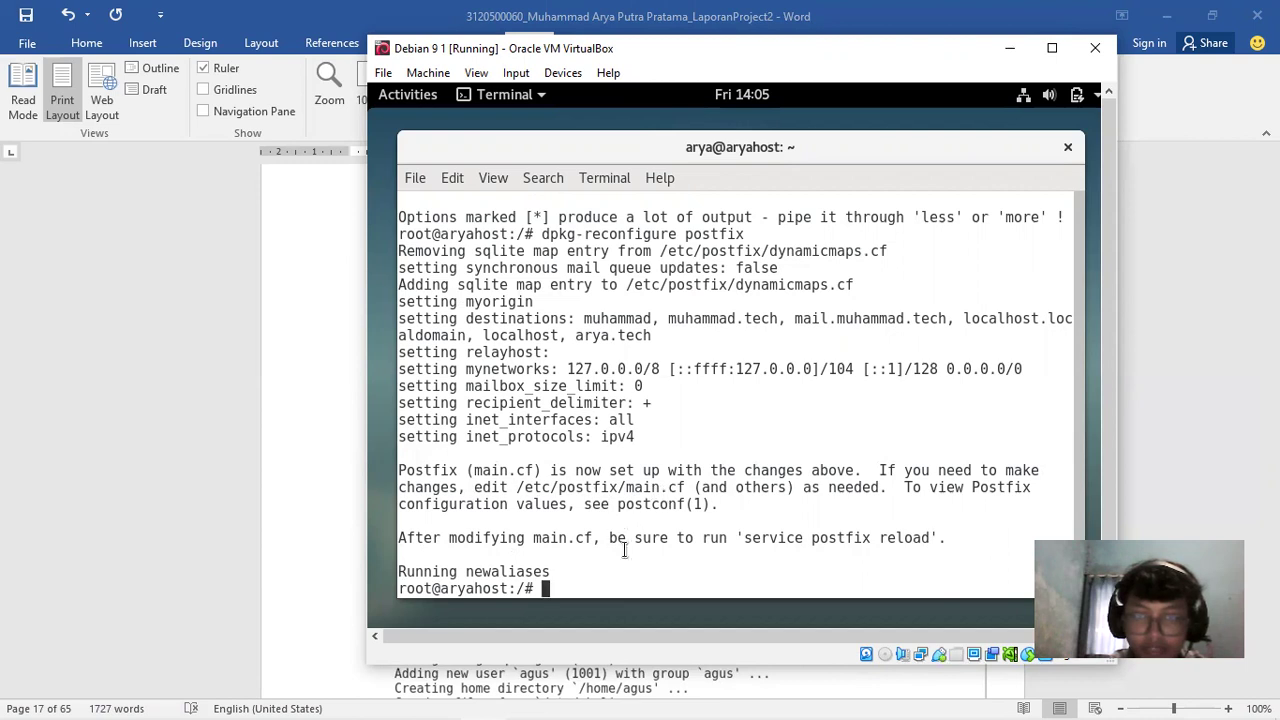
Try opening main.cf at the mistyped path /etc/post/main.cf and quit the editor
{"action": "type", "text": "nan"}
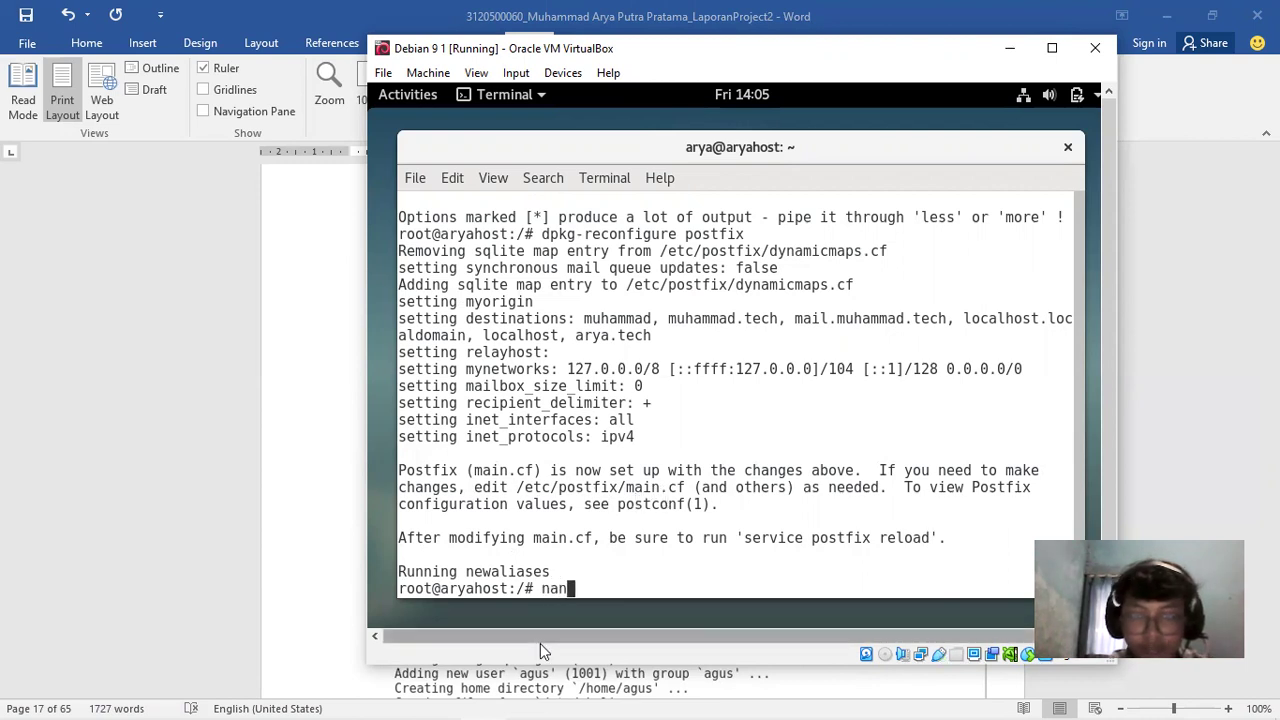
{"action": "type", "text": "o /etc/post/"}
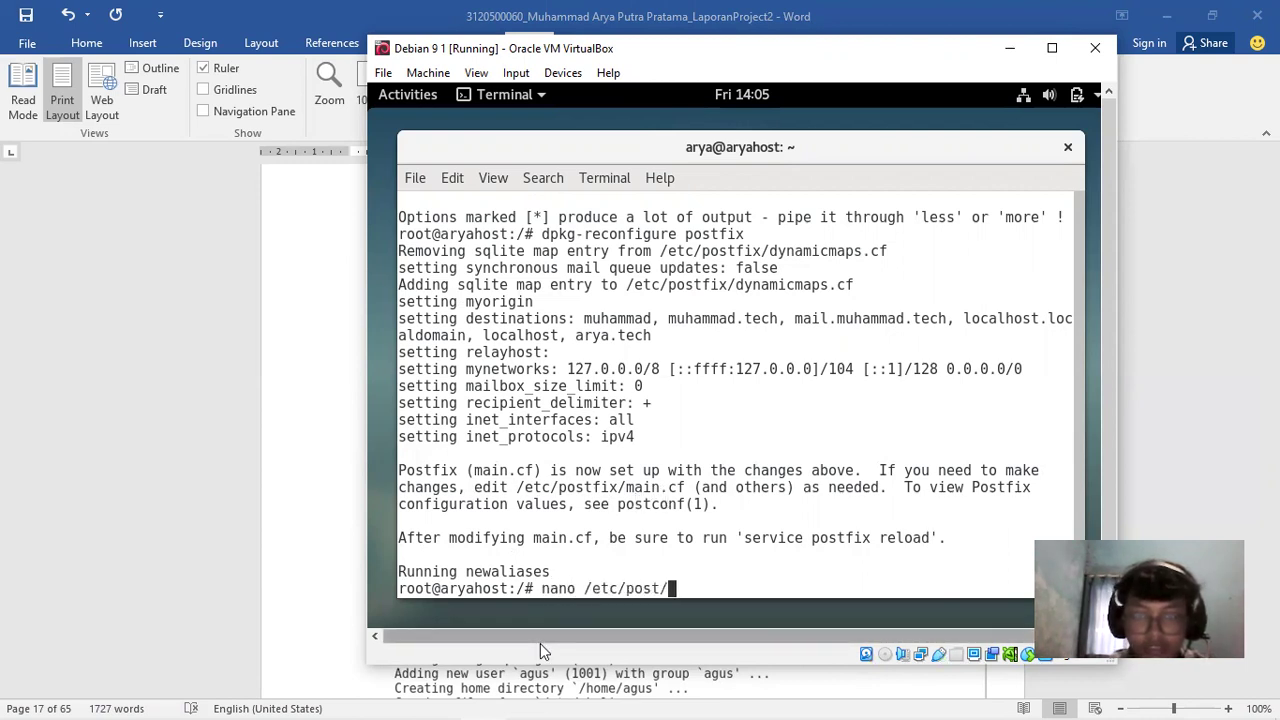
{"action": "type", "text": "main.cf"}
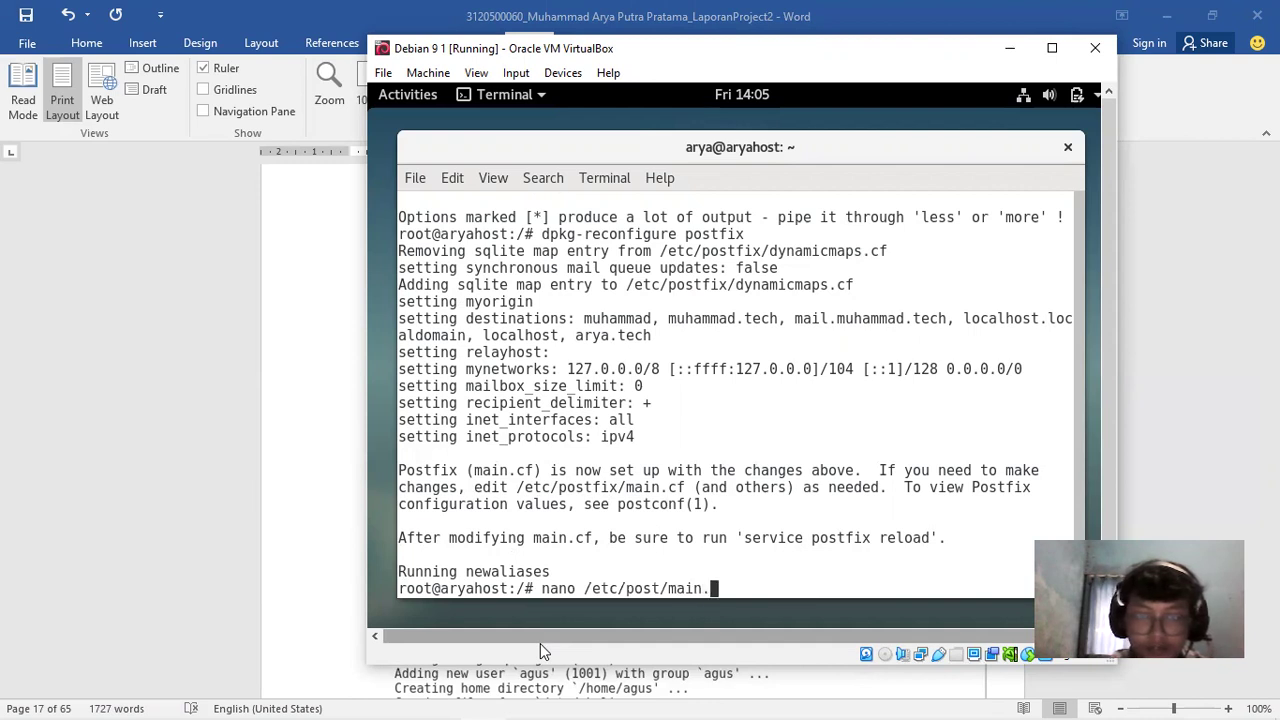
{"action": "key", "text": "Return"}
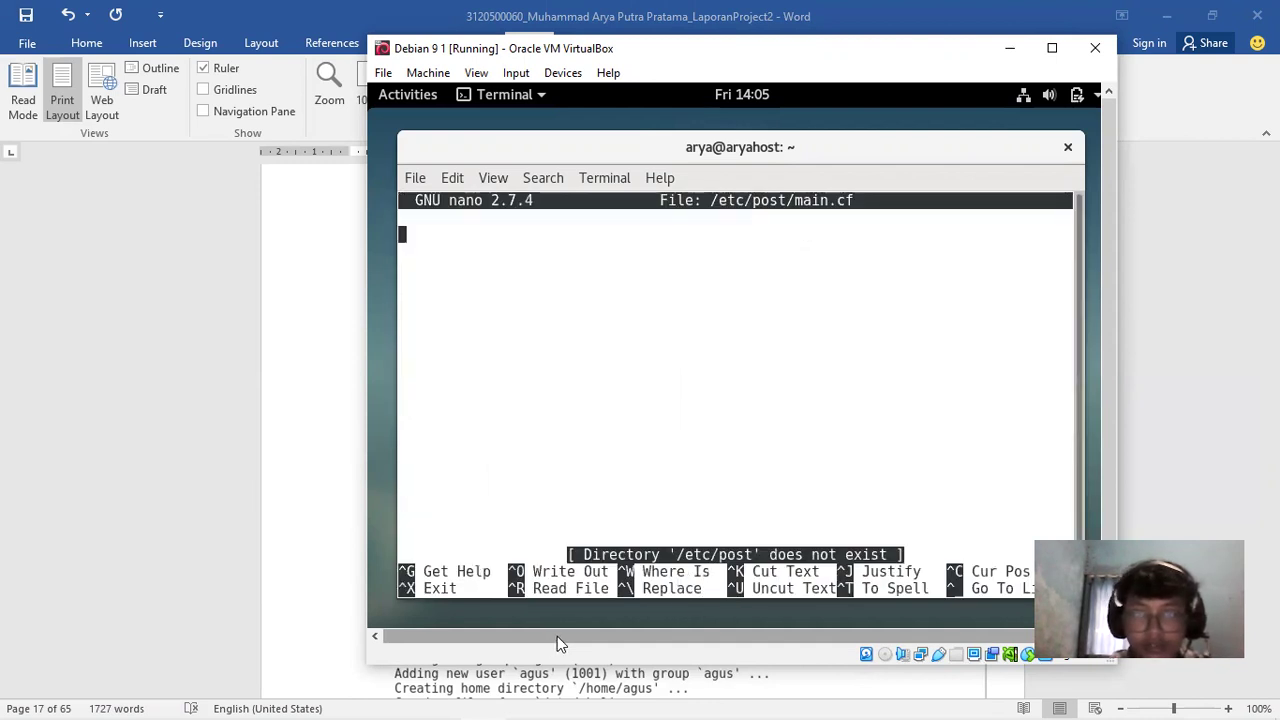
{"action": "key", "text": "ctrl+z"}
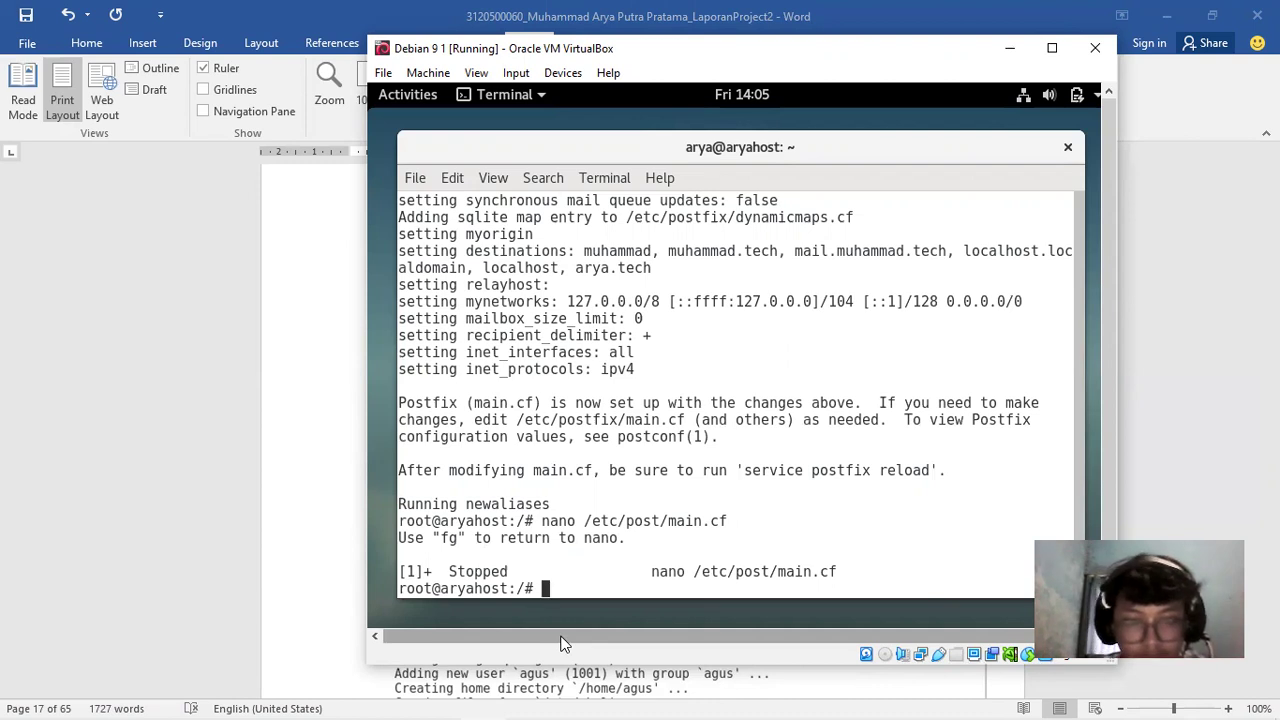
{"action": "type", "text": "fg"}
{"action": "key", "text": "Return"}
{"action": "key", "text": "ctrl+x"}
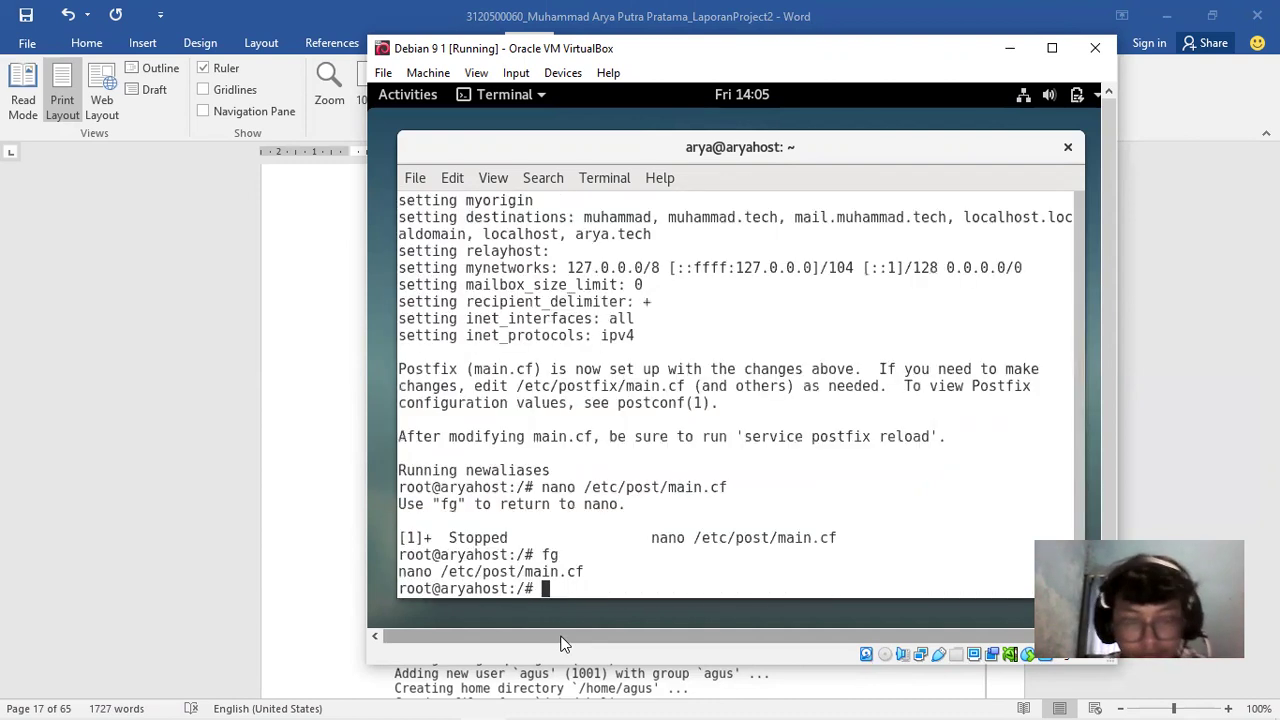
Reopen the file at the corrected path /etc/postfix/main.cf and move to the inet_protocols line
{"action": "key", "text": "Up"}
{"action": "key", "text": "Left"}
{"action": "key", "text": "Left"}
{"action": "key", "text": "Left"}
{"action": "key", "text": "Left"}
{"action": "key", "text": "Left"}
{"action": "key", "text": "Left"}
{"action": "key", "text": "Left"}
{"action": "key", "text": "Left"}
{"action": "type", "text": "fix"}
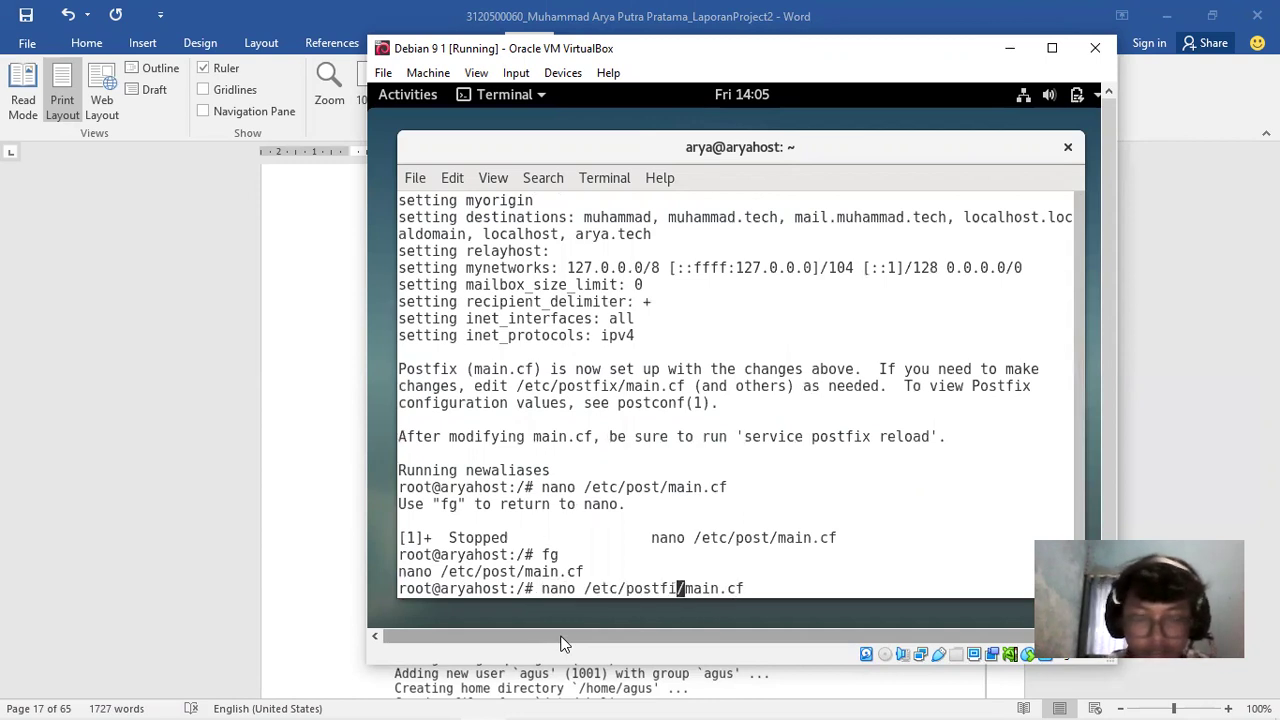
{"action": "key", "text": "Return"}
{"action": "key", "text": "Down"}
{"action": "key", "text": "Down"}
{"action": "key", "text": "Down"}
{"action": "key", "text": "Down"}
{"action": "key", "text": "Down"}
{"action": "key", "text": "Down"}
{"action": "key", "text": "Down"}
{"action": "key", "text": "Down"}
{"action": "key", "text": "Down"}
{"action": "key", "text": "Down"}
{"action": "key", "text": "Down"}
{"action": "key", "text": "Down"}
{"action": "key", "text": "Down"}
{"action": "key", "text": "Down"}
{"action": "key", "text": "Down"}
{"action": "key", "text": "Down"}
{"action": "key", "text": "Down"}
{"action": "key", "text": "Down"}
{"action": "key", "text": "Down"}
{"action": "key", "text": "Down"}
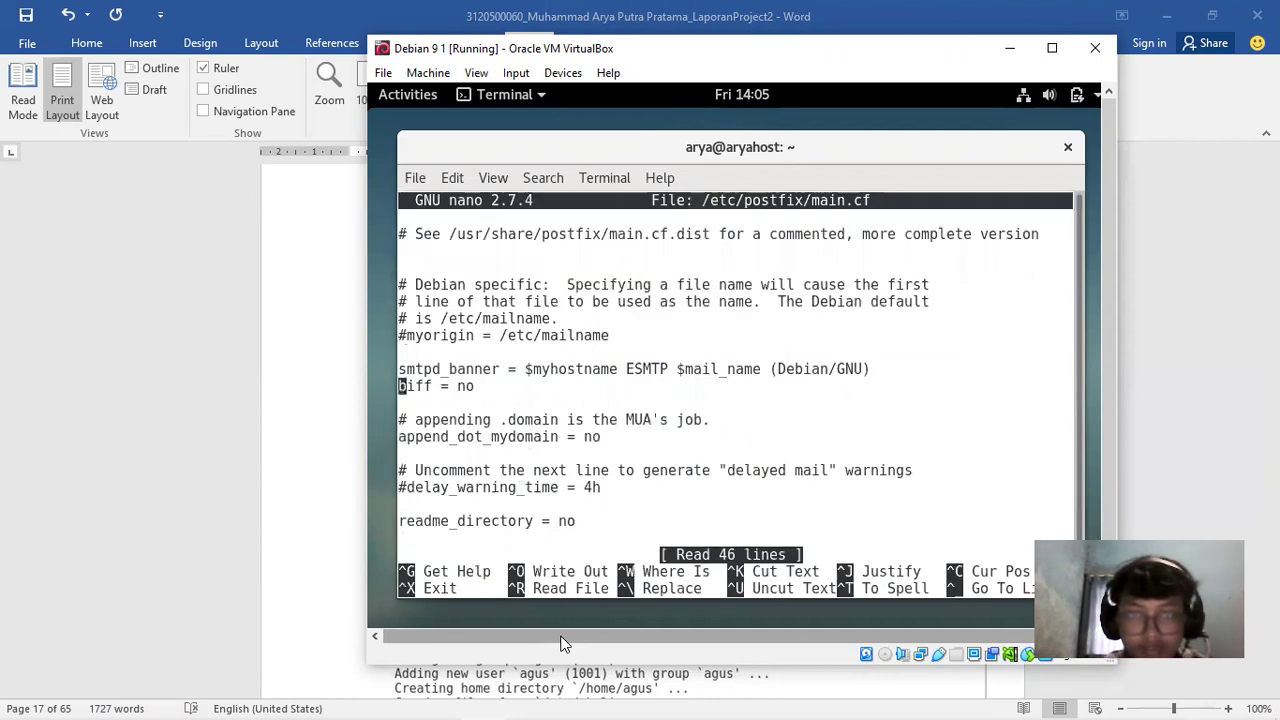
{"action": "key", "text": "Down"}
{"action": "key", "text": "Down"}
{"action": "key", "text": "Down"}
{"action": "key", "text": "Down"}
{"action": "key", "text": "Down"}
{"action": "key", "text": "Down"}
{"action": "key", "text": "Up"}
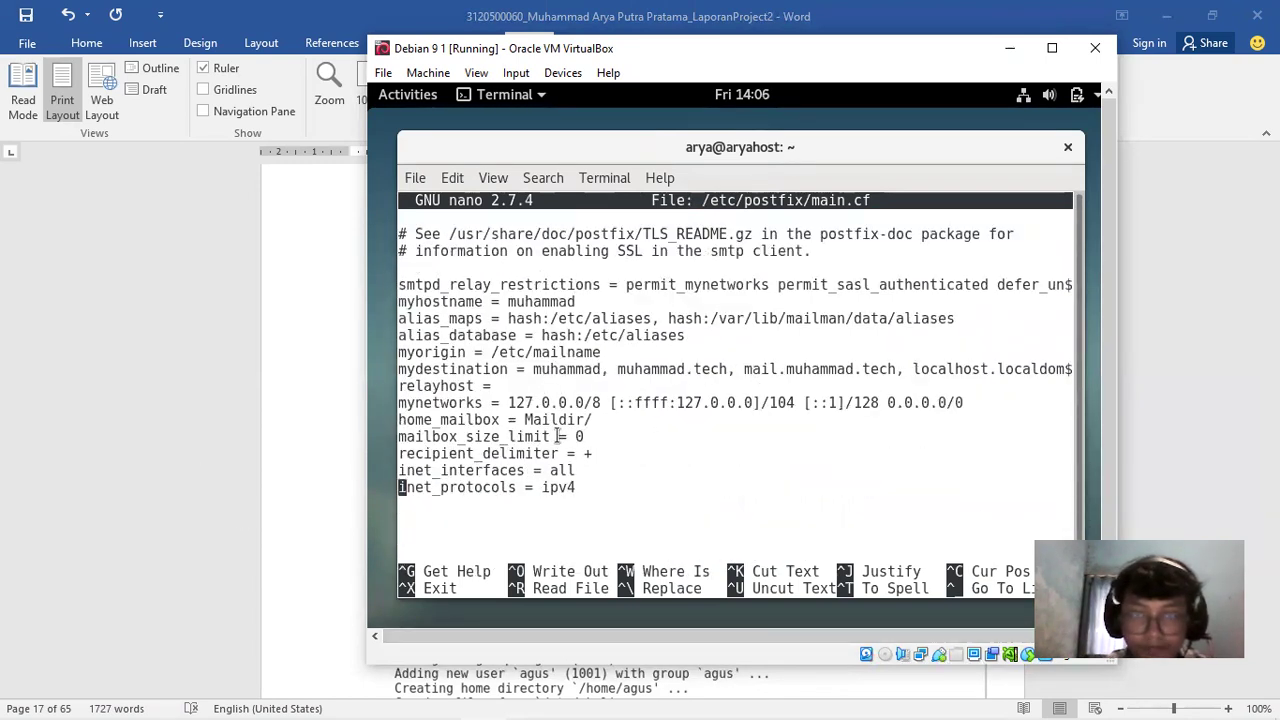
Check the home_mailbox = Maildir/ setting, exit nano unchanged and return to the Word report
{"action": "left_click_drag", "start_coordinate": [594, 419], "coordinate": [498, 419]}
{"action": "left_click", "coordinate": [585, 453]}
{"action": "left_click", "coordinate": [606, 449]}
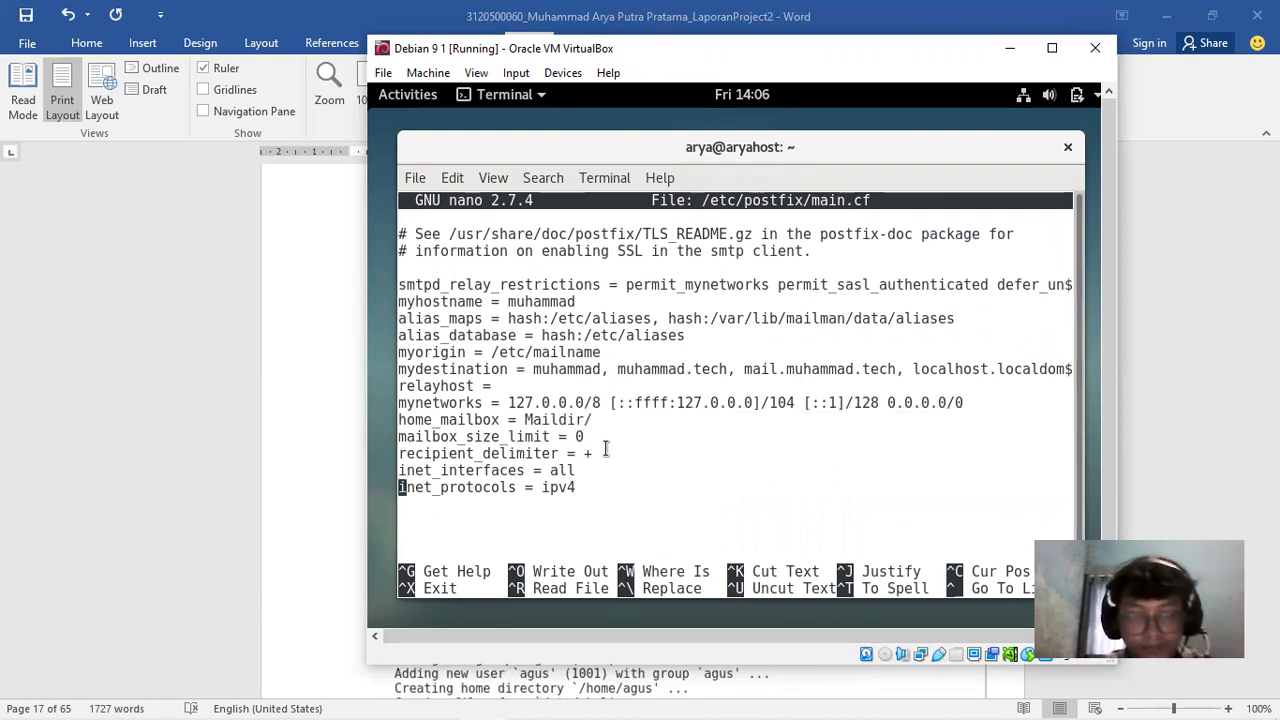
{"action": "key", "text": "ctrl+x"}
{"action": "left_click", "coordinate": [1143, 407]}
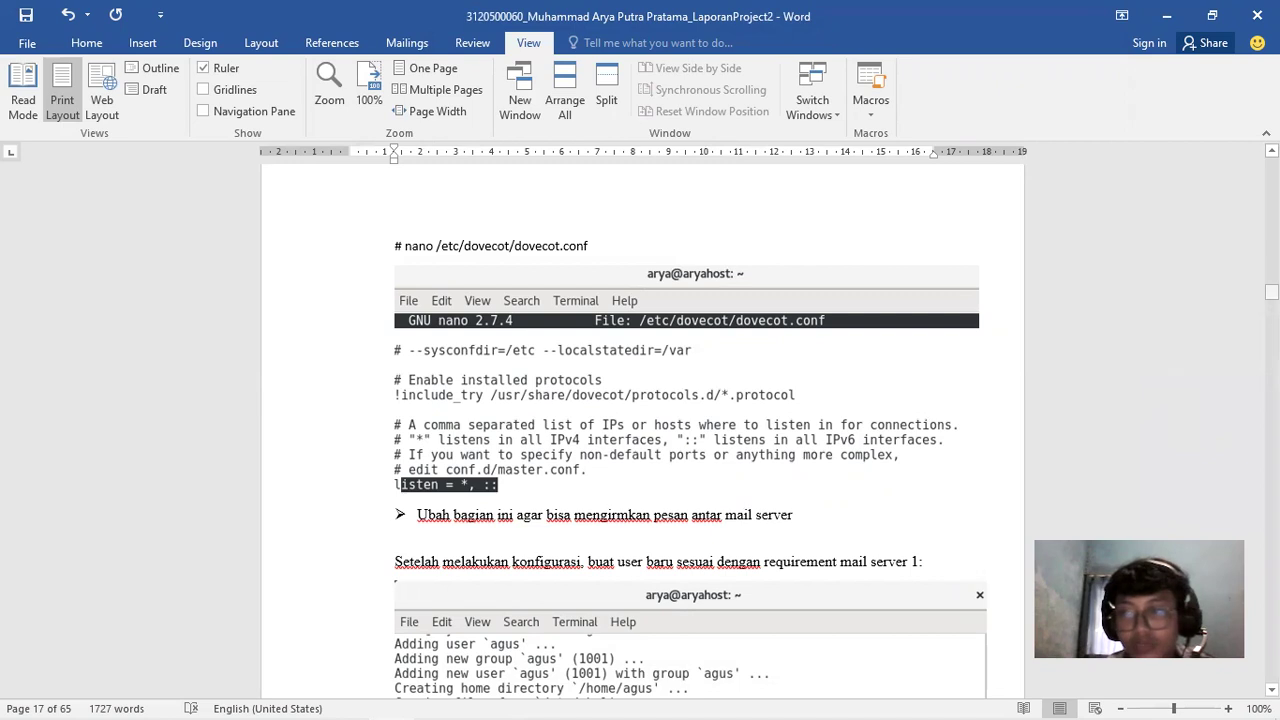
Scroll around the page-17 dovecot listen and new-user screenshots, then switch back to the Debian VM
{"action": "scroll", "coordinate": [640, 430], "scroll_direction": "down", "scroll_amount": 5}
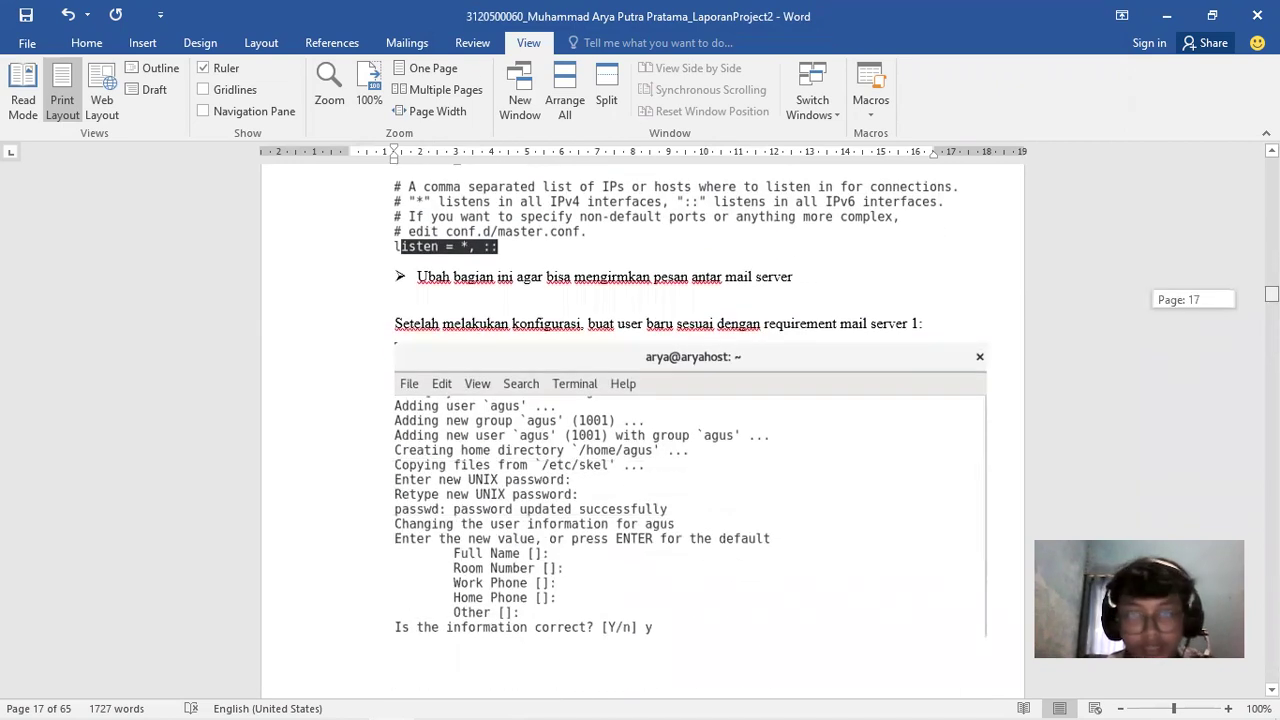
{"action": "scroll", "coordinate": [640, 430], "scroll_direction": "up", "scroll_amount": 3}
{"action": "scroll", "coordinate": [640, 430], "scroll_direction": "down", "scroll_amount": 3}
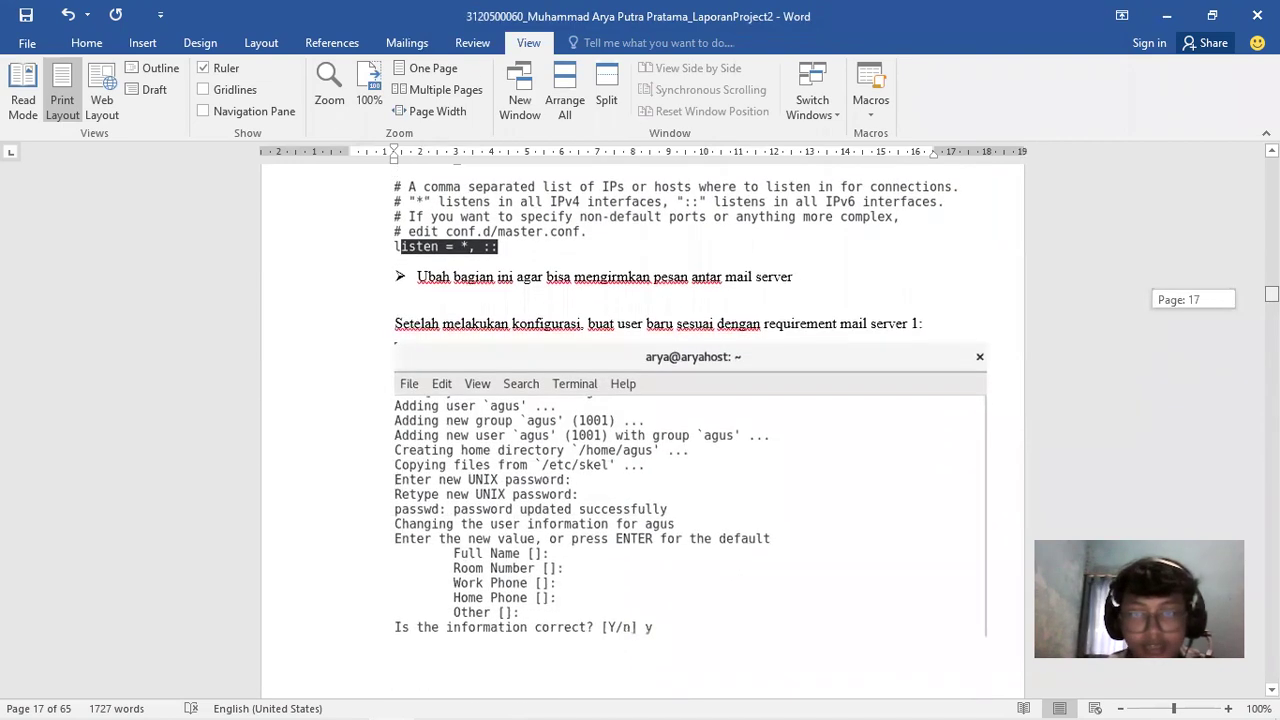
{"action": "scroll", "coordinate": [640, 430], "scroll_direction": "down", "scroll_amount": 2}
{"action": "scroll", "coordinate": [640, 430], "scroll_direction": "up", "scroll_amount": 10}
{"action": "scroll", "coordinate": [640, 430], "scroll_direction": "down", "scroll_amount": 6}
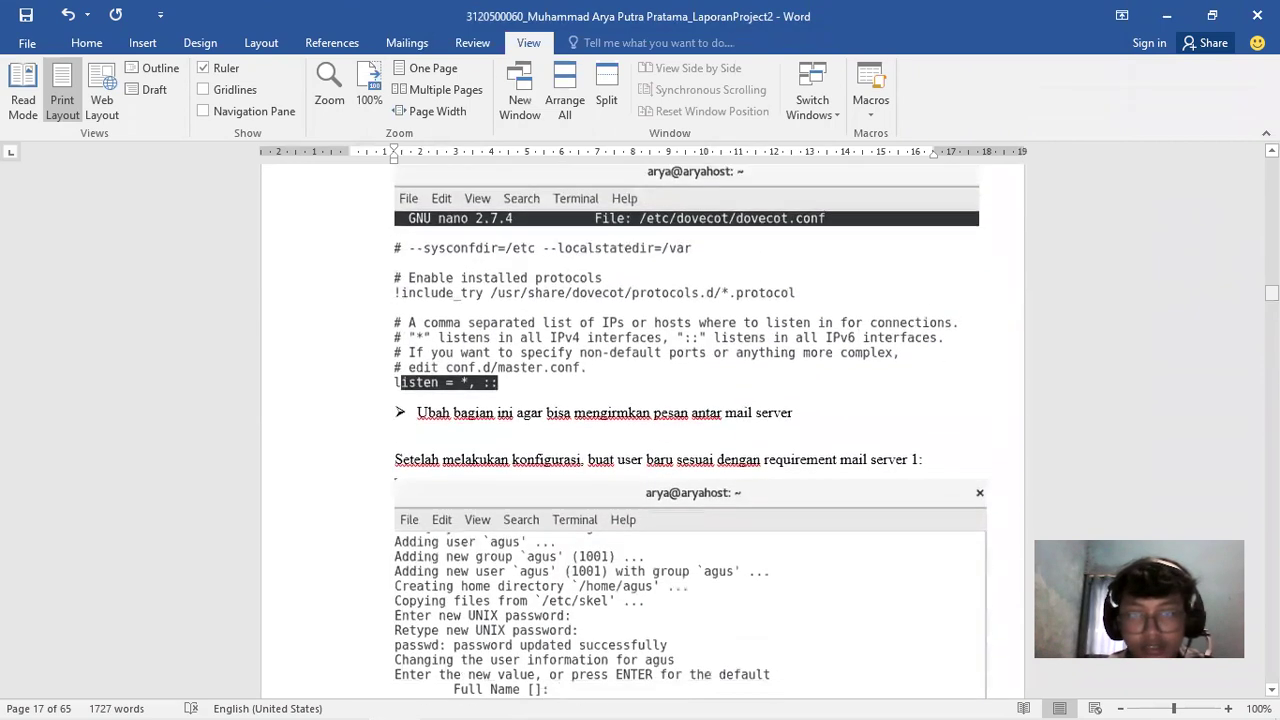
{"action": "scroll", "coordinate": [772, 354], "scroll_direction": "up", "scroll_amount": 6}
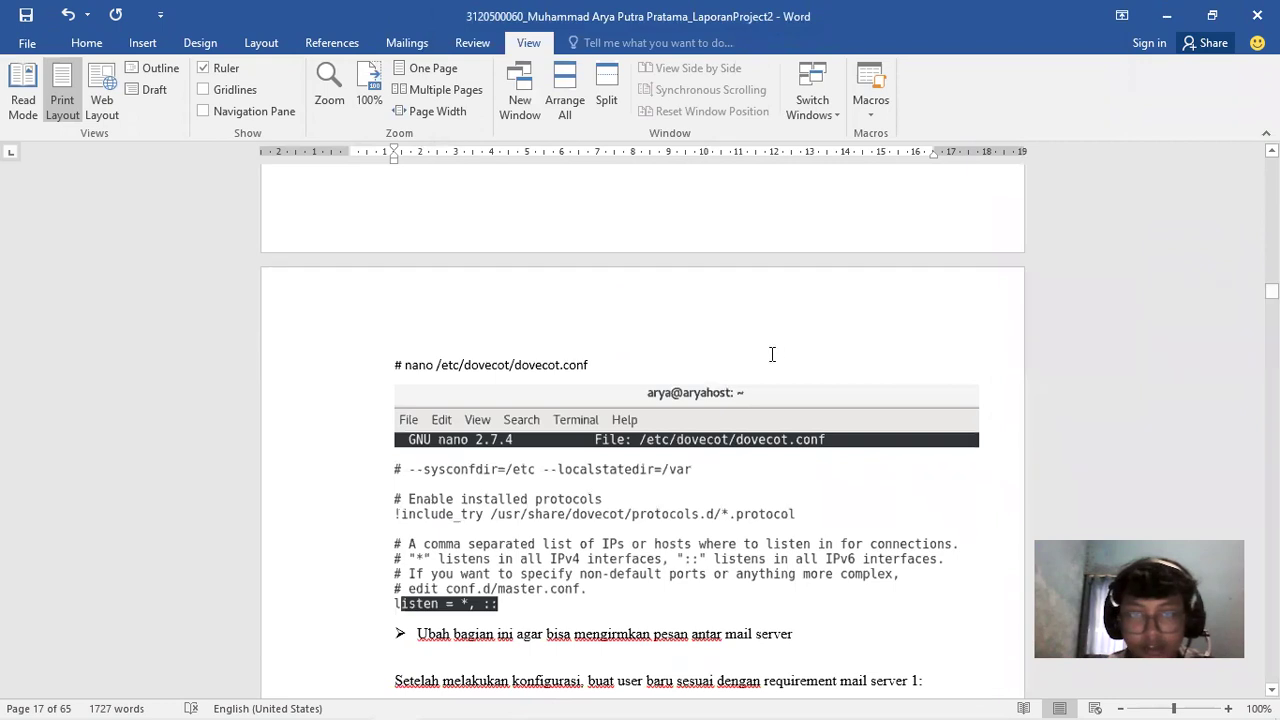
{"action": "left_click", "coordinate": [498, 705]}
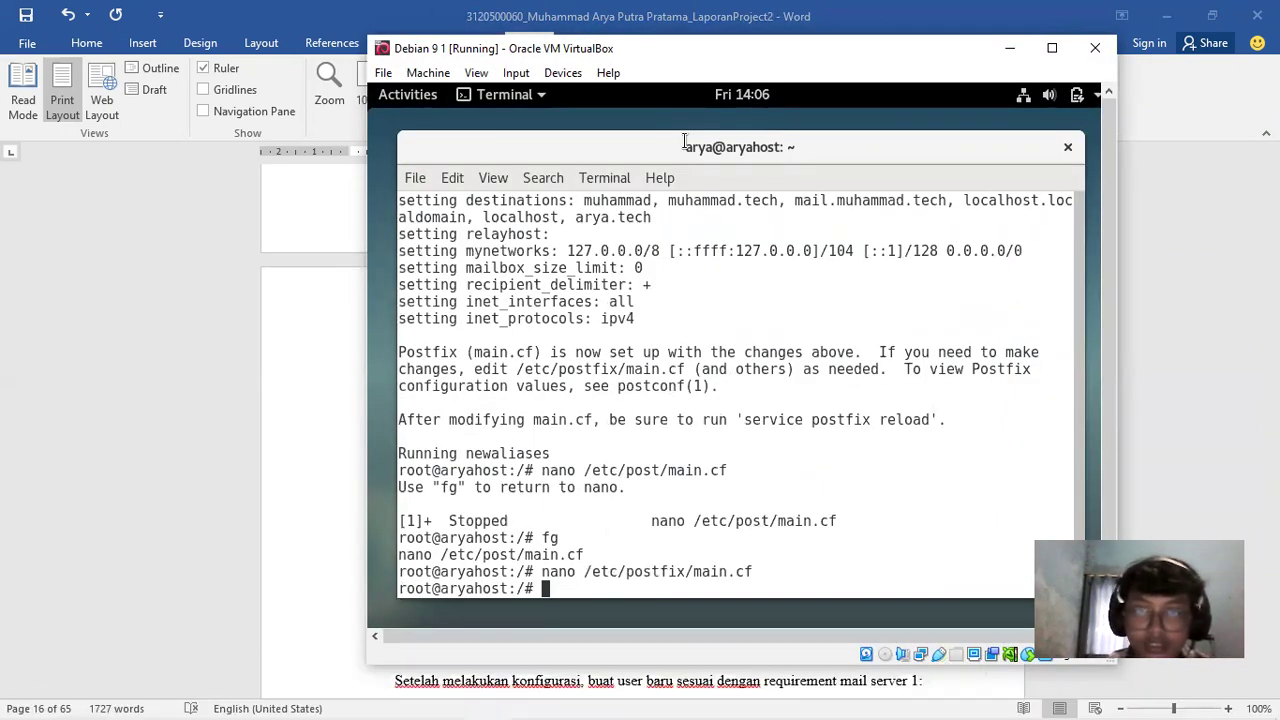
Open /etc/dovecot/dovecot.conf in nano, correcting the typed directory name
{"action": "left_click_drag", "start_coordinate": [684, 48], "coordinate": [931, 49]}
{"action": "type", "text": "nan"}
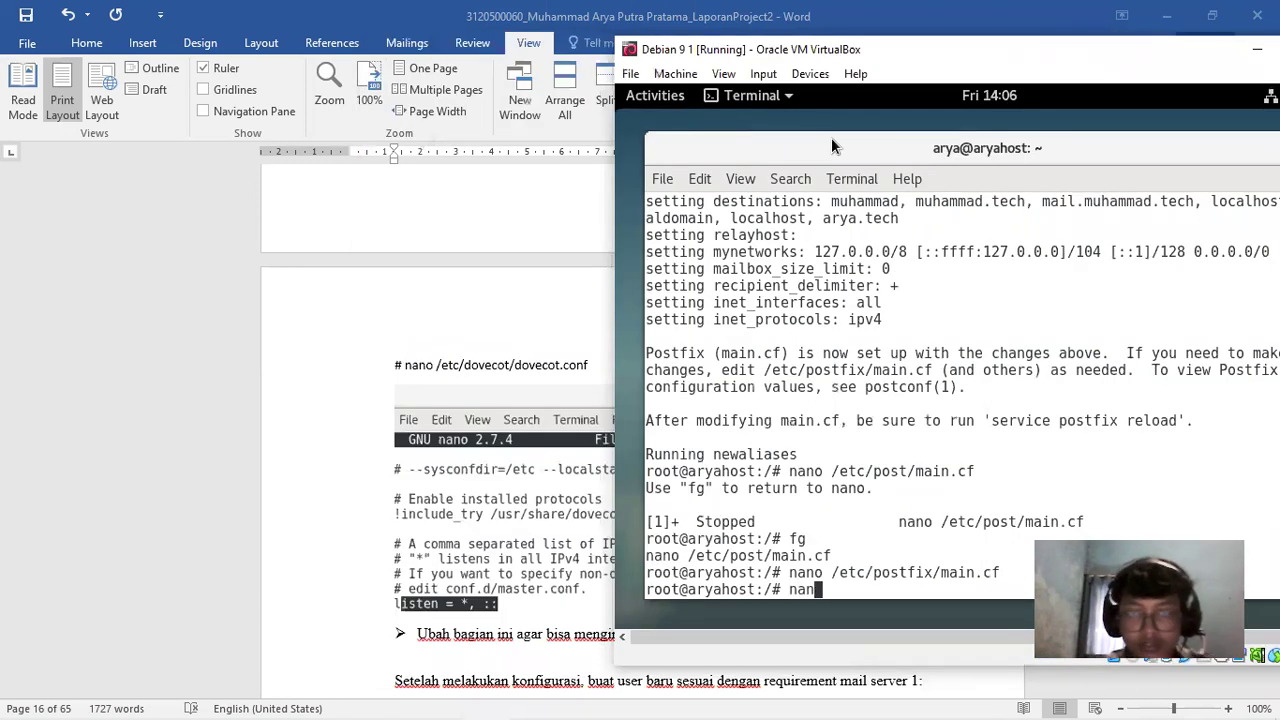
{"action": "type", "text": "o /etc"}
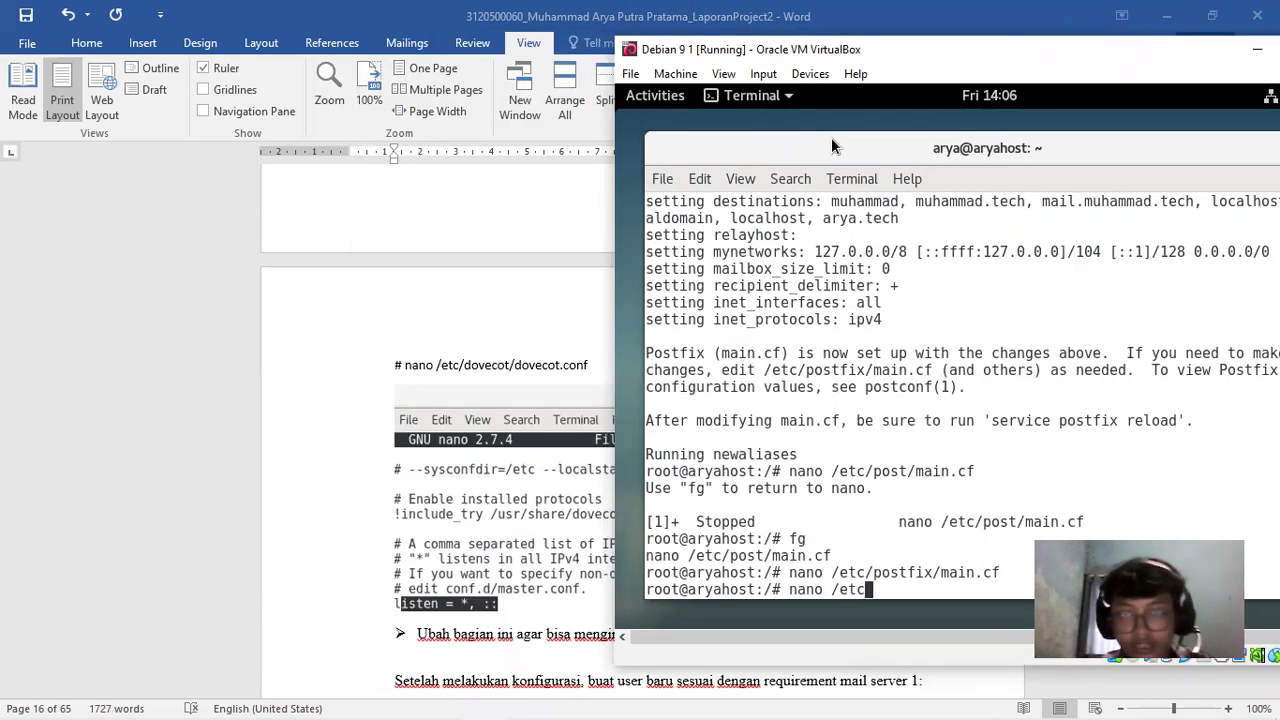
{"action": "type", "text": "/dovecot/"}
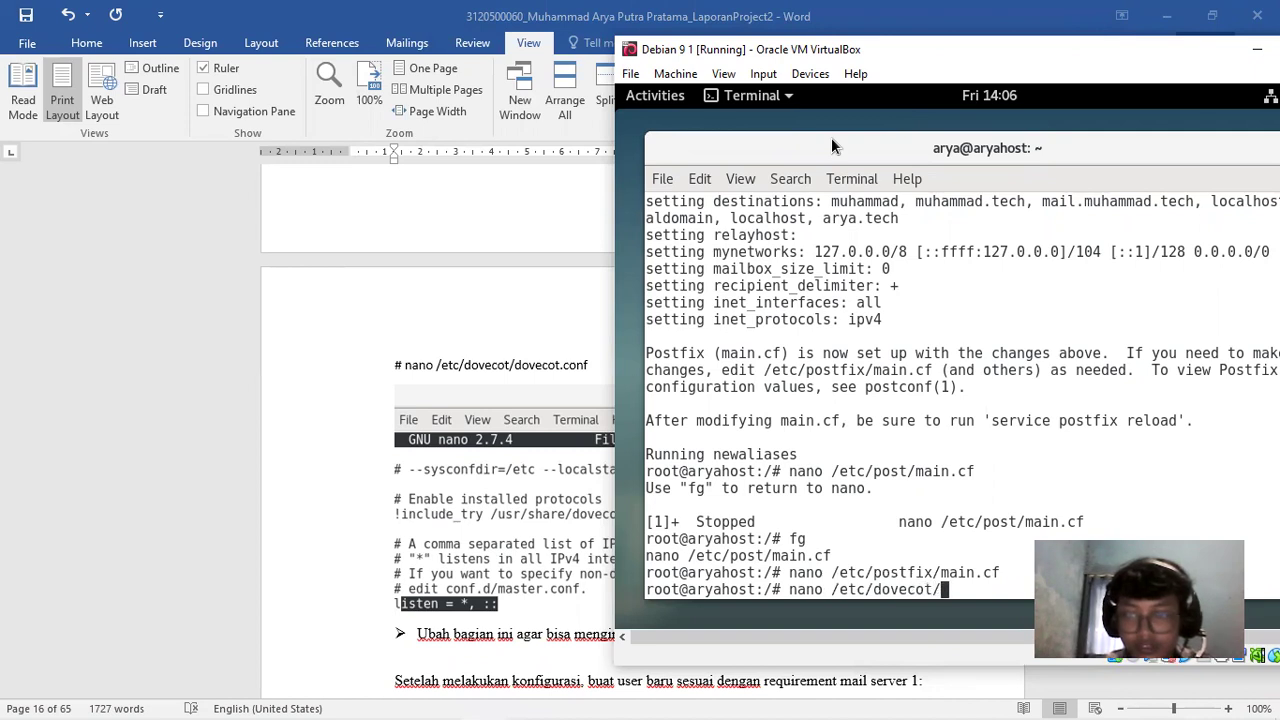
{"action": "type", "text": "dovecot.conf"}
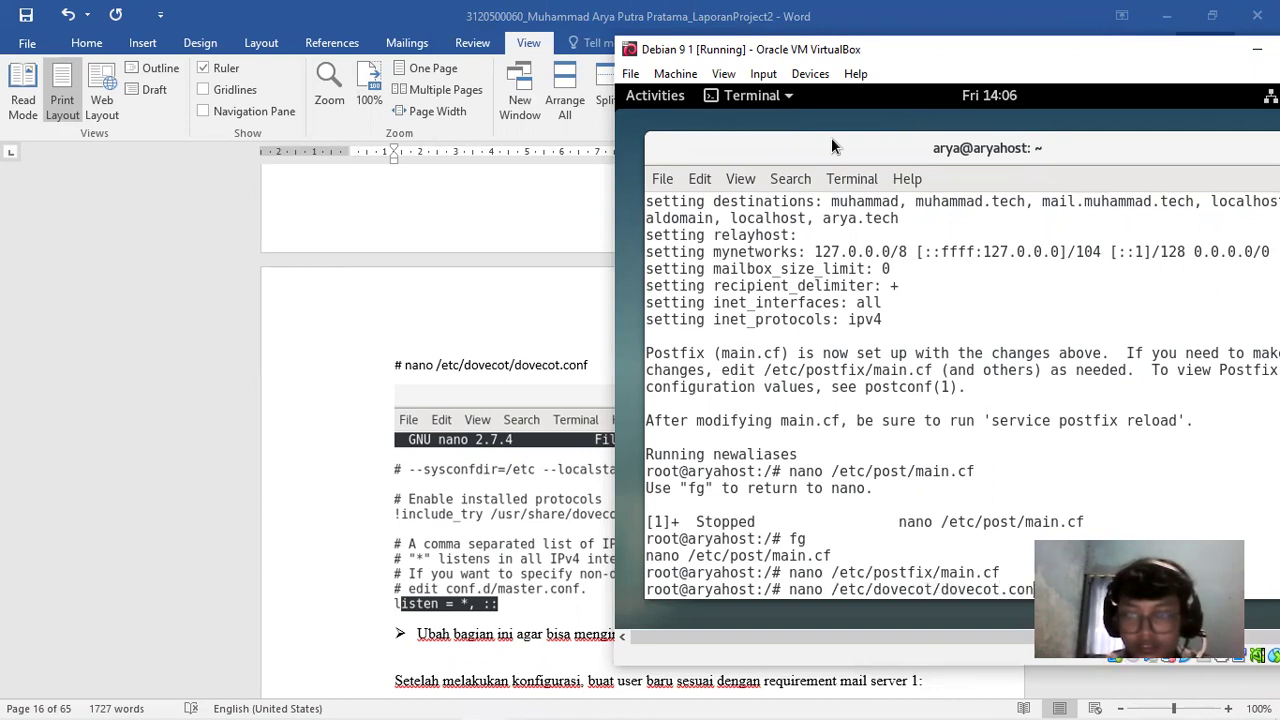
{"action": "key", "text": "Return"}
Move to the listen = *, :: line and recentre the VM window
{"action": "key", "text": "Down"}
{"action": "key", "text": "Down"}
{"action": "key", "text": "Down"}
{"action": "key", "text": "Down"}
{"action": "key", "text": "Down"}
{"action": "key", "text": "Down"}
{"action": "key", "text": "Down"}
{"action": "key", "text": "Down"}
{"action": "key", "text": "Down"}
{"action": "key", "text": "Down"}
{"action": "key", "text": "Down"}
{"action": "key", "text": "Down"}
{"action": "key", "text": "Down"}
{"action": "key", "text": "Down"}
{"action": "key", "text": "Down"}
{"action": "key", "text": "Down"}
{"action": "key", "text": "Down"}
{"action": "key", "text": "Down"}
{"action": "key", "text": "Down"}
{"action": "key", "text": "Down"}
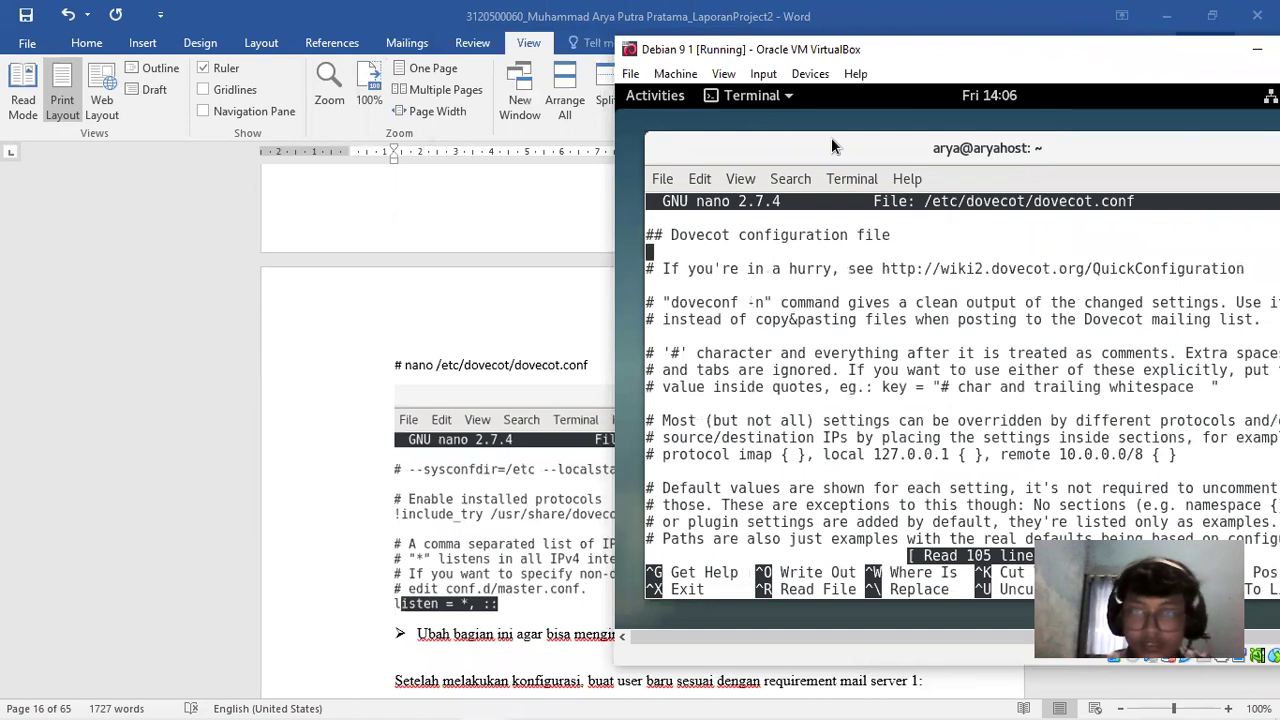
{"action": "key", "text": "Down"}
{"action": "key", "text": "Down"}
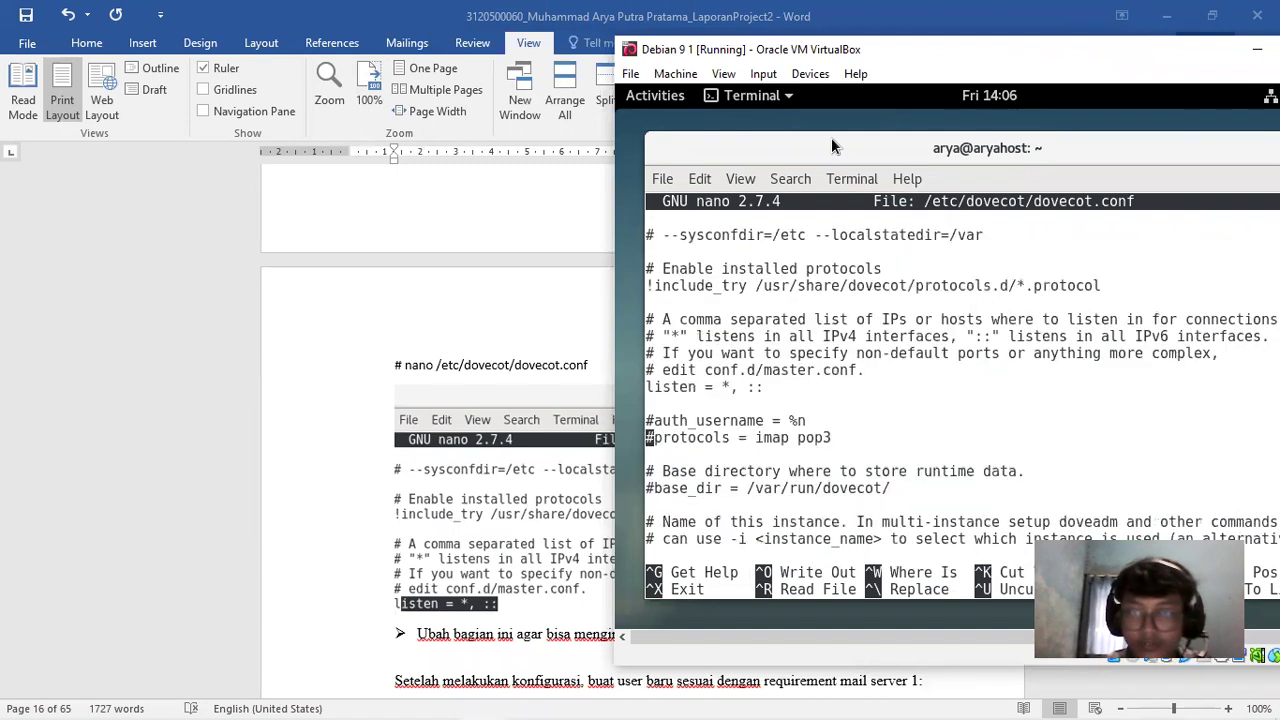
{"action": "key", "text": "Up"}
{"action": "key", "text": "Up"}
{"action": "key", "text": "Up"}
{"action": "key", "text": "Down"}
{"action": "key", "text": "Right"}
{"action": "key", "text": "Right"}
{"action": "key", "text": "Right"}
{"action": "key", "text": "Right"}
{"action": "key", "text": "Right"}
{"action": "key", "text": "Left"}
{"action": "key", "text": "Left"}
{"action": "key", "text": "Left"}
{"action": "key", "text": "Left"}
{"action": "key", "text": "Left"}
{"action": "key", "text": "Left"}
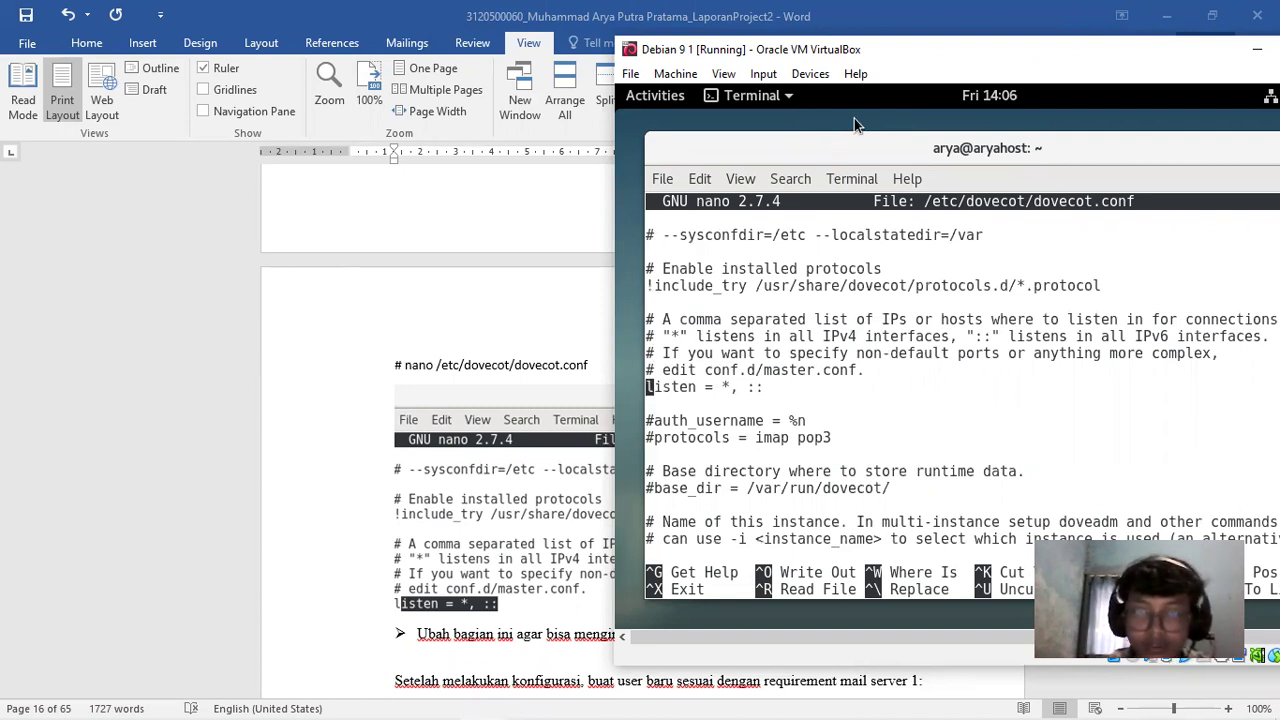
{"action": "left_click_drag", "start_coordinate": [854, 49], "coordinate": [524, 70]}
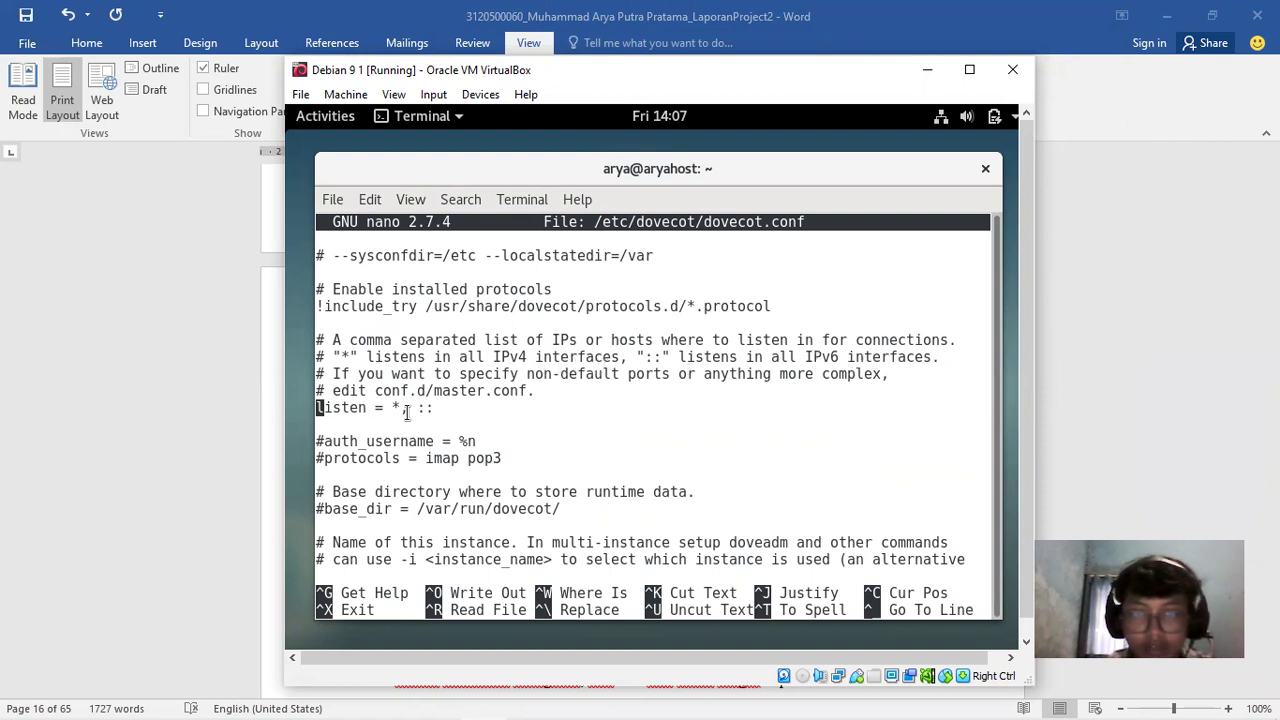
Highlight the * and :: values in the listen line to verify them, then exit nano
{"action": "left_click_drag", "start_coordinate": [399, 407], "coordinate": [358, 407]}
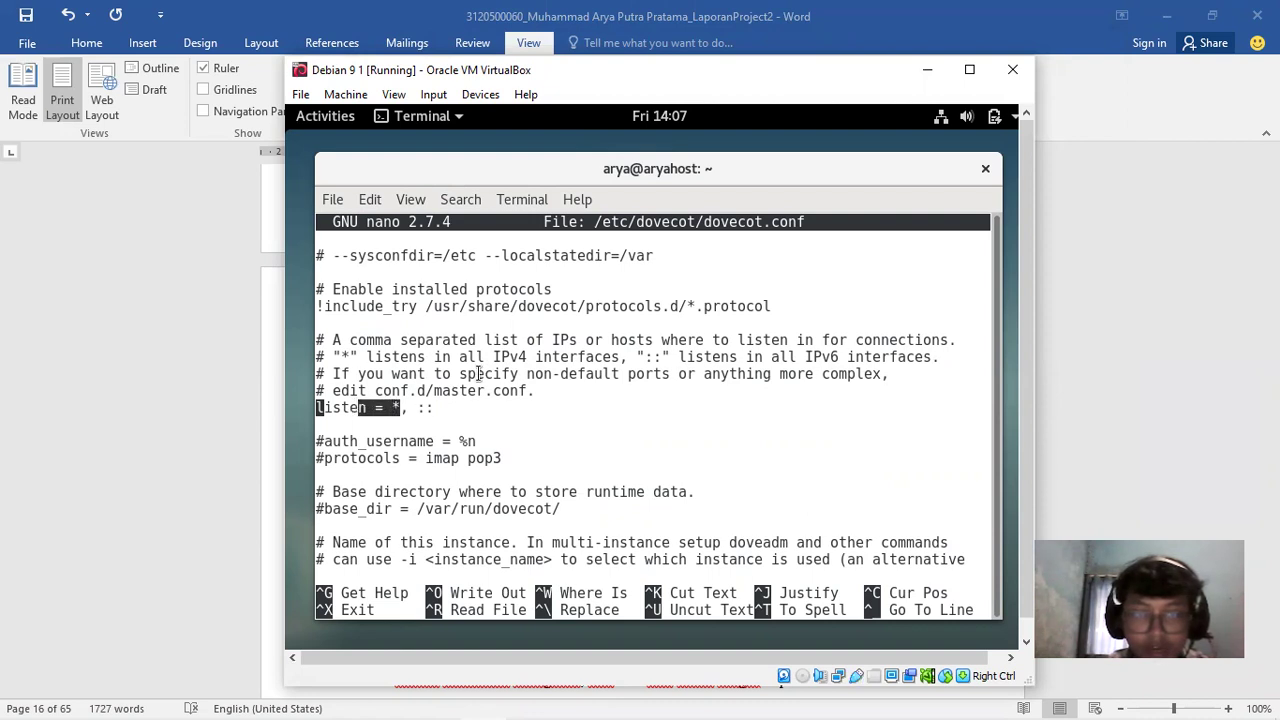
{"action": "left_click", "coordinate": [513, 390]}
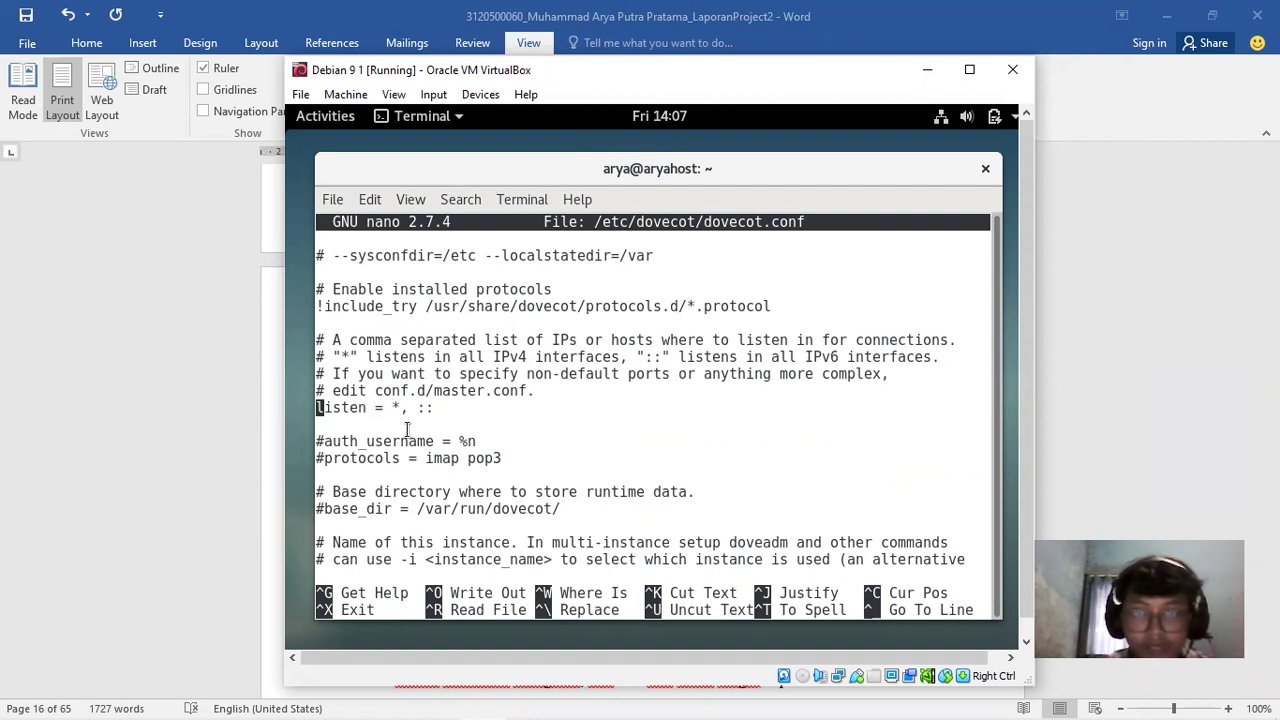
{"action": "mouse_move", "coordinate": [418, 407]}
{"action": "left_mouse_down"}
{"action": "mouse_move", "coordinate": [445, 408]}
{"action": "mouse_move", "coordinate": [428, 408]}
{"action": "left_mouse_up"}
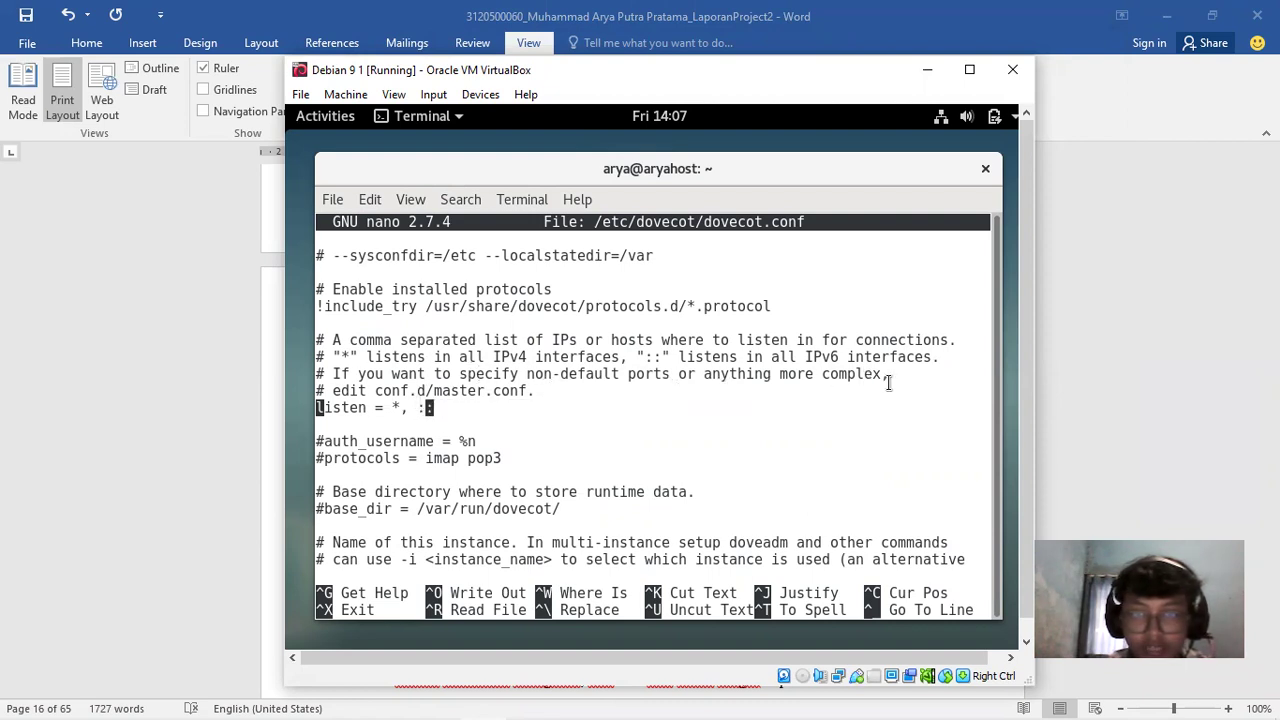
{"action": "left_click", "coordinate": [360, 408]}
{"action": "key", "text": "Right"}
{"action": "key", "text": "Right"}
{"action": "key", "text": "Right"}
{"action": "key", "text": "Right"}
{"action": "key", "text": "Right"}
{"action": "key", "text": "Right"}
{"action": "key", "text": "Right"}
{"action": "key", "text": "Right"}
{"action": "key", "text": "Right"}
{"action": "key", "text": "Right"}
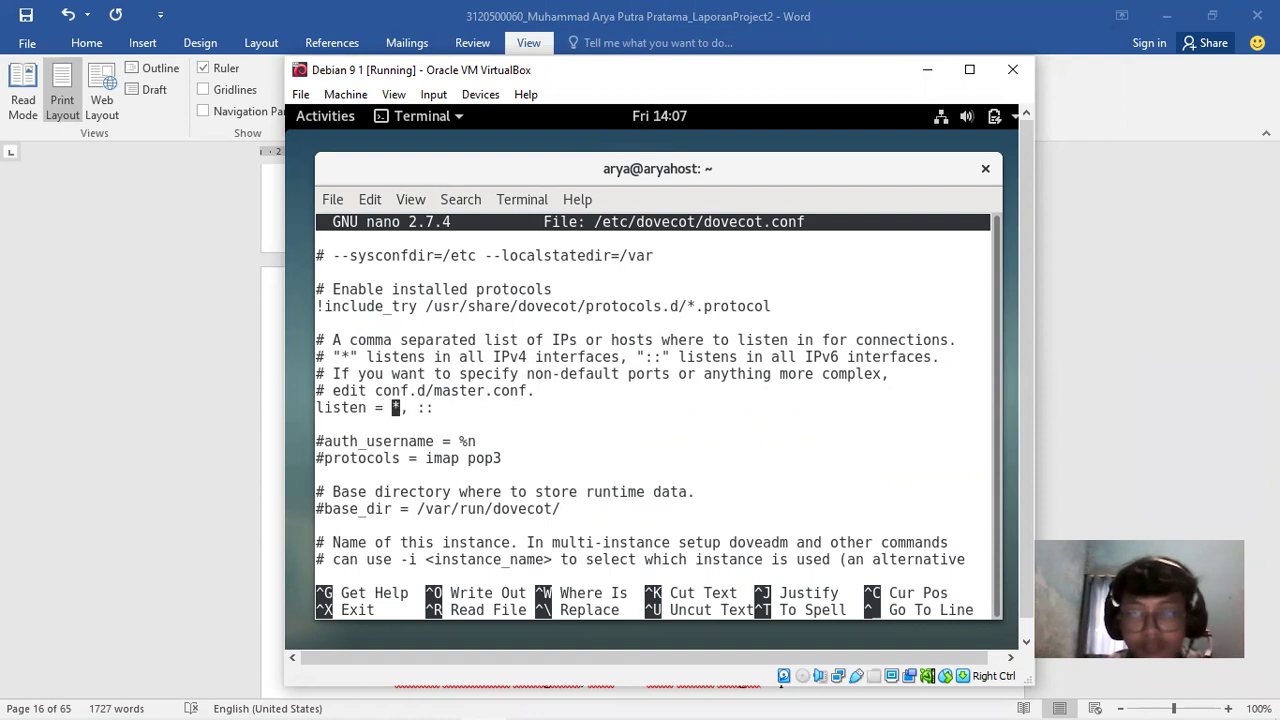
{"action": "key", "text": "Right"}
{"action": "key", "text": "Right"}
{"action": "key", "text": "Right"}
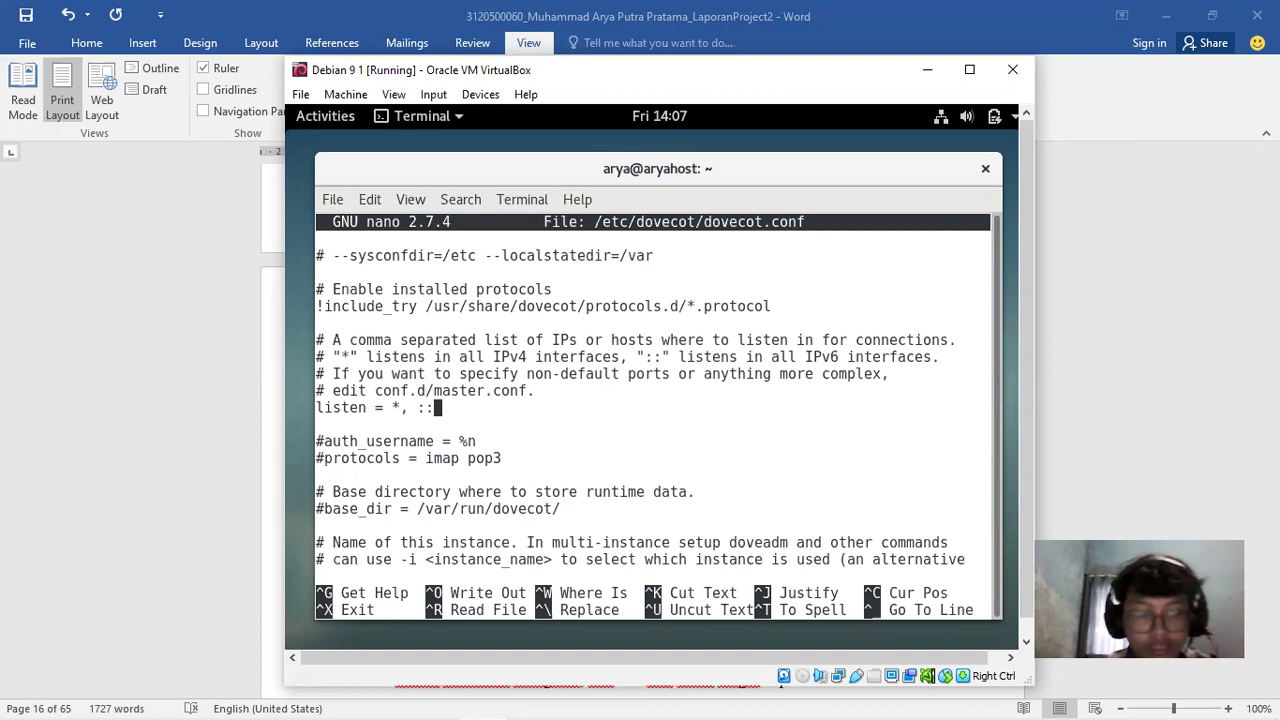
{"action": "key", "text": "ctrl+x"}
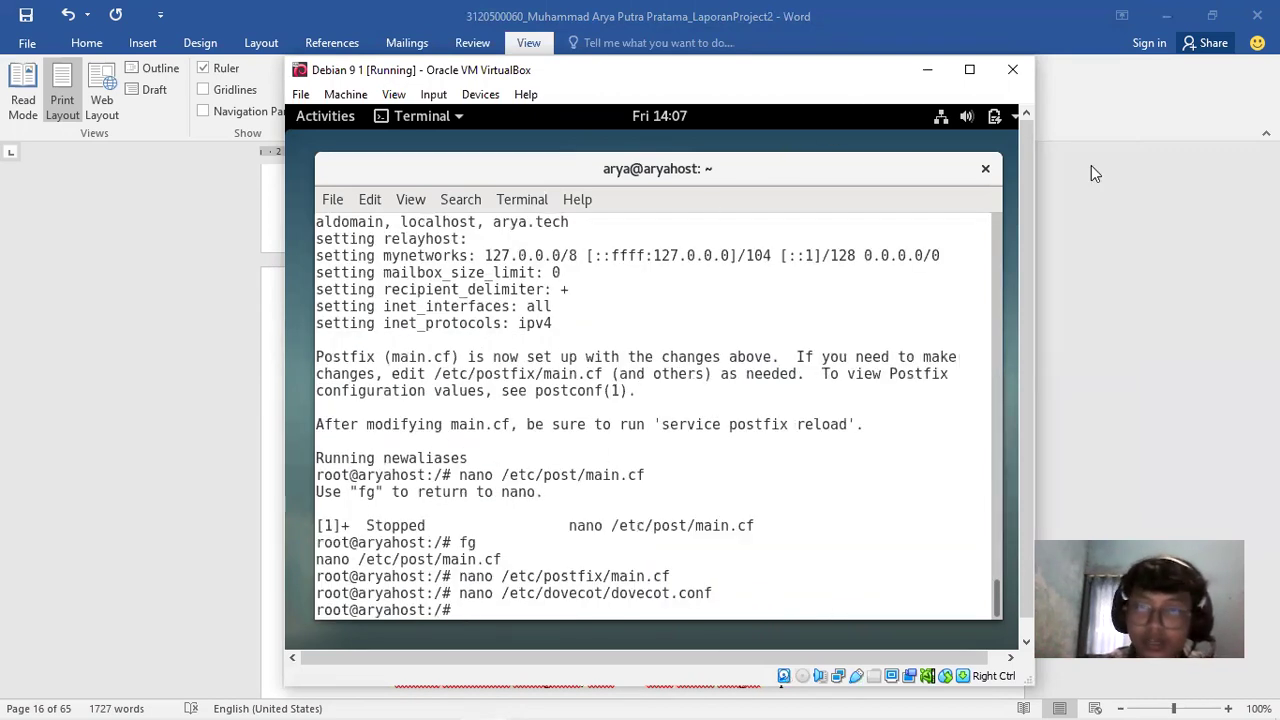
Bring Word forward and scroll to page 20's dbconfig-common and MySQL application password step
{"action": "left_click", "coordinate": [1089, 163]}
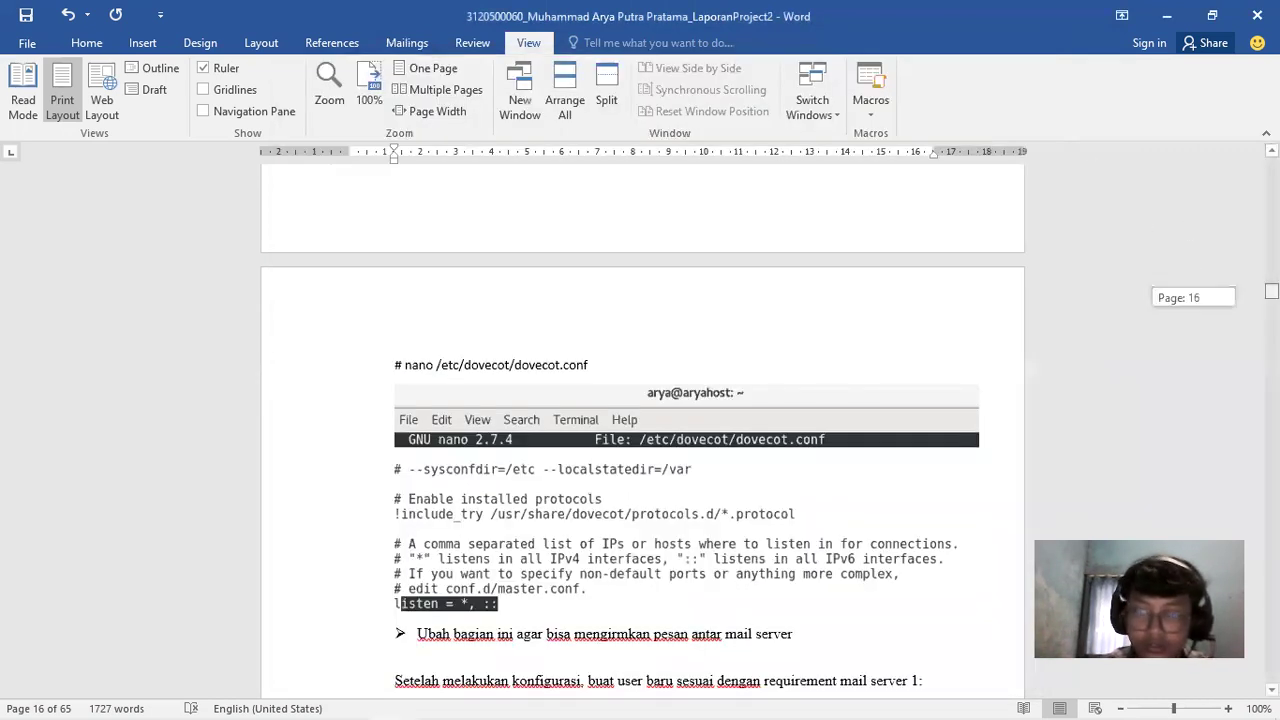
{"action": "key", "text": "ctrl+v"}
{"action": "scroll", "coordinate": [640, 450], "scroll_direction": "down", "scroll_amount": 3}
{"action": "scroll", "coordinate": [736, 255], "scroll_direction": "down", "scroll_amount": 5}
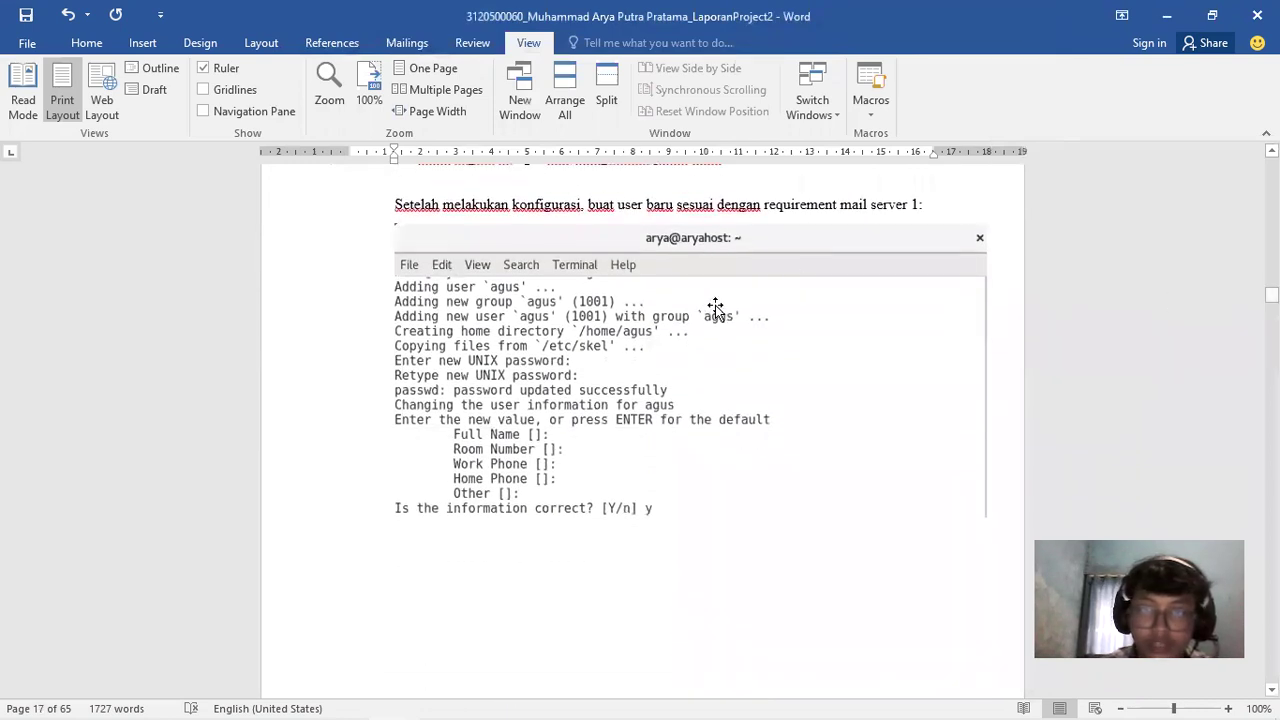
{"action": "left_click_drag", "start_coordinate": [1271, 294], "coordinate": [1271, 311]}
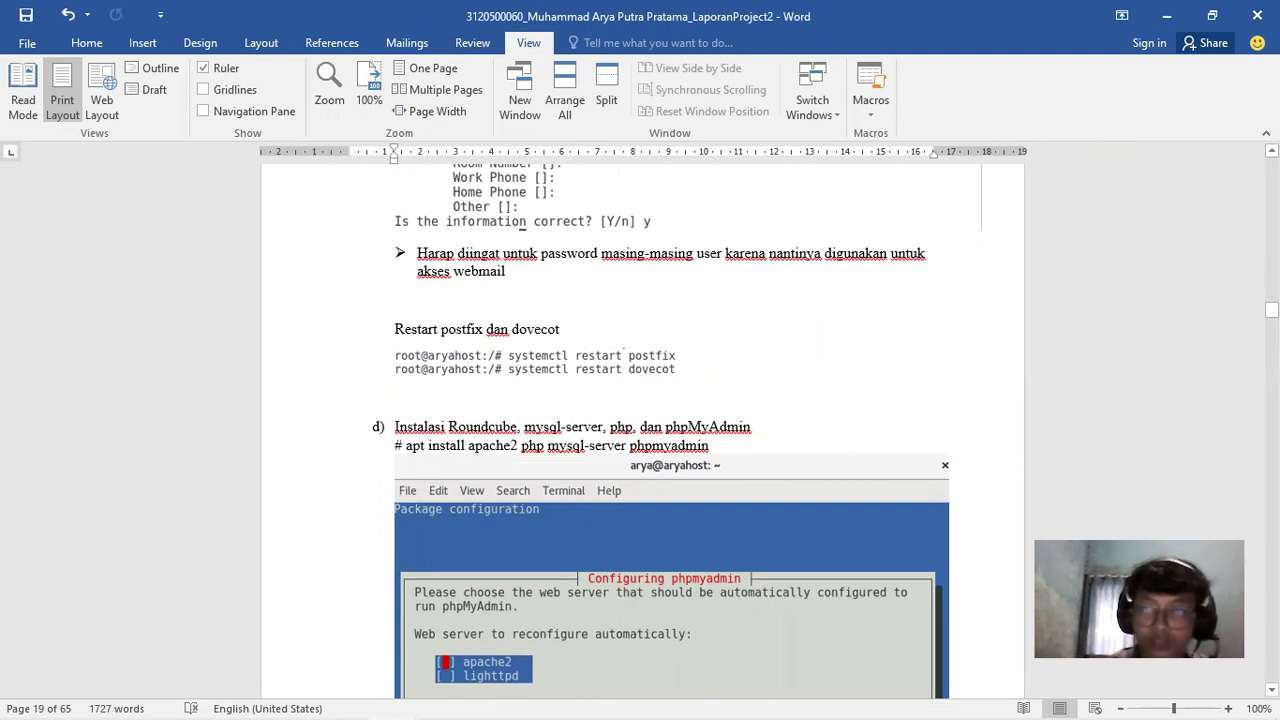
{"action": "left_click_drag", "start_coordinate": [1271, 310], "coordinate": [1271, 312]}
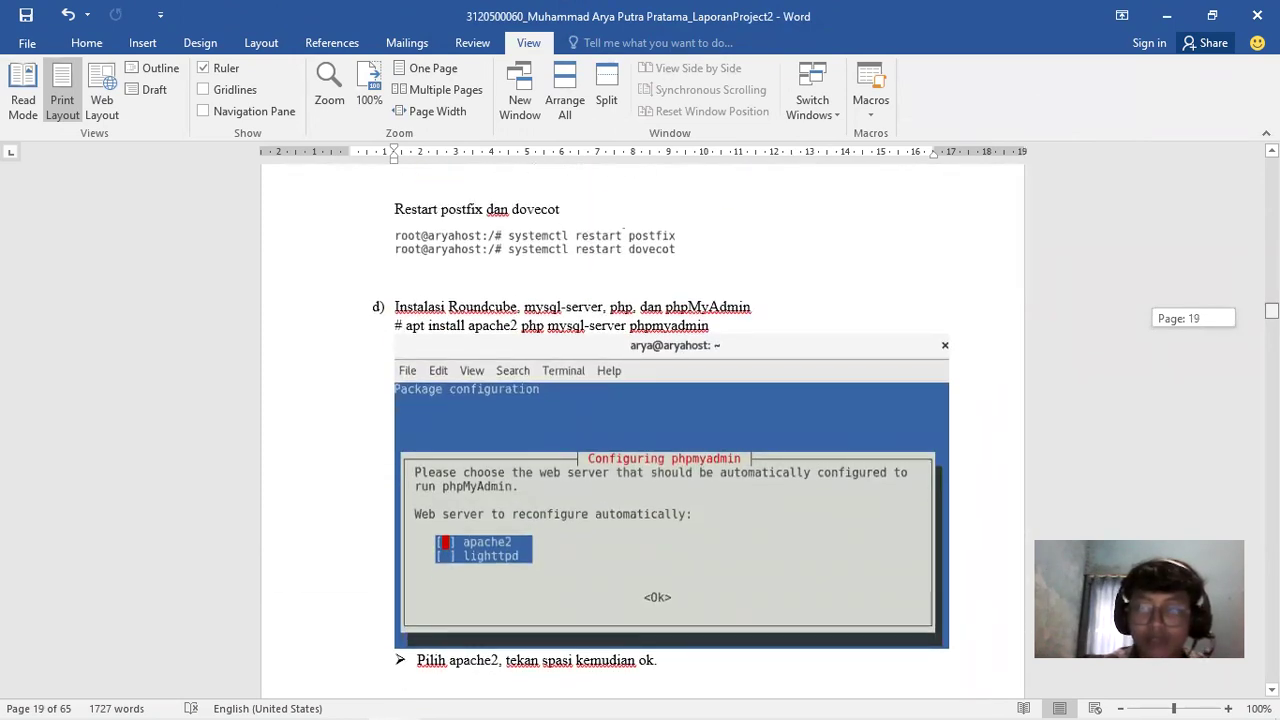
{"action": "left_click_drag", "start_coordinate": [1271, 312], "coordinate": [1271, 312]}
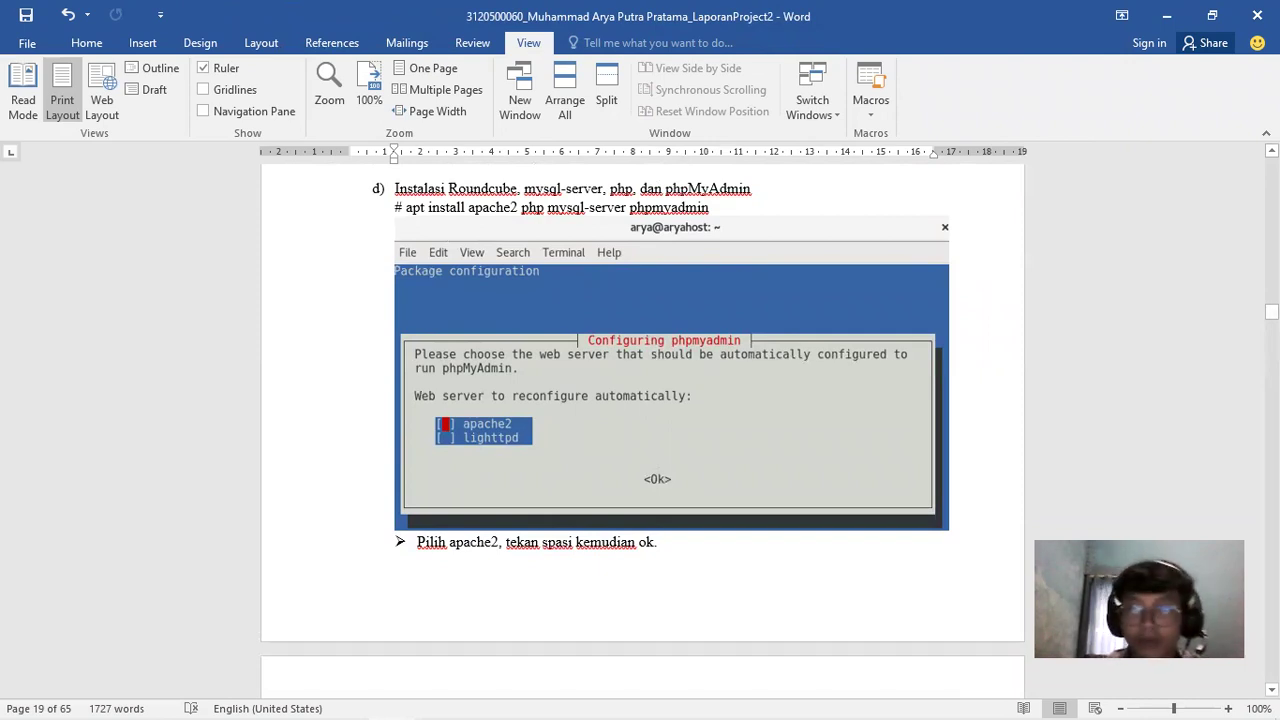
{"action": "left_click_drag", "start_coordinate": [1271, 312], "coordinate": [1244, 318]}
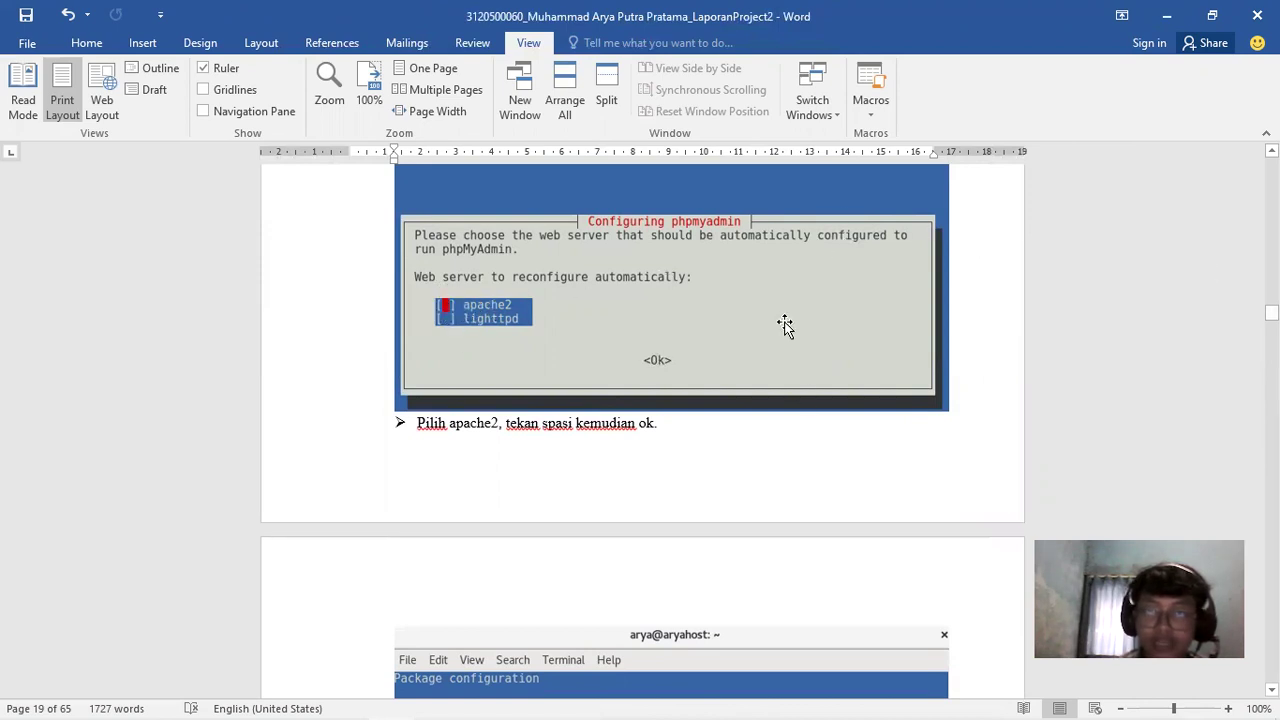
{"action": "left_click_drag", "start_coordinate": [1271, 313], "coordinate": [1271, 316]}
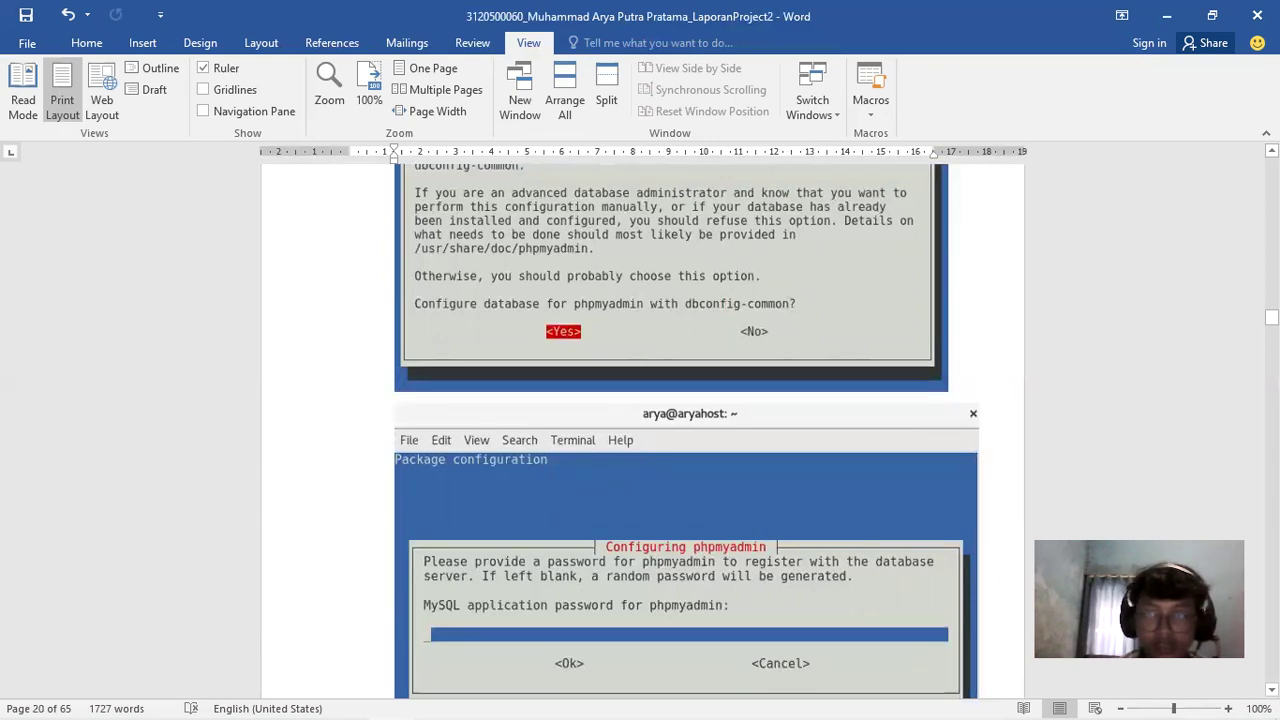
Scroll down to page 21's MariaDB plugin update, flush privileges and exit commands
{"action": "left_click", "coordinate": [1271, 316]}
{"action": "left_click_drag", "start_coordinate": [1271, 316], "coordinate": [1271, 317]}
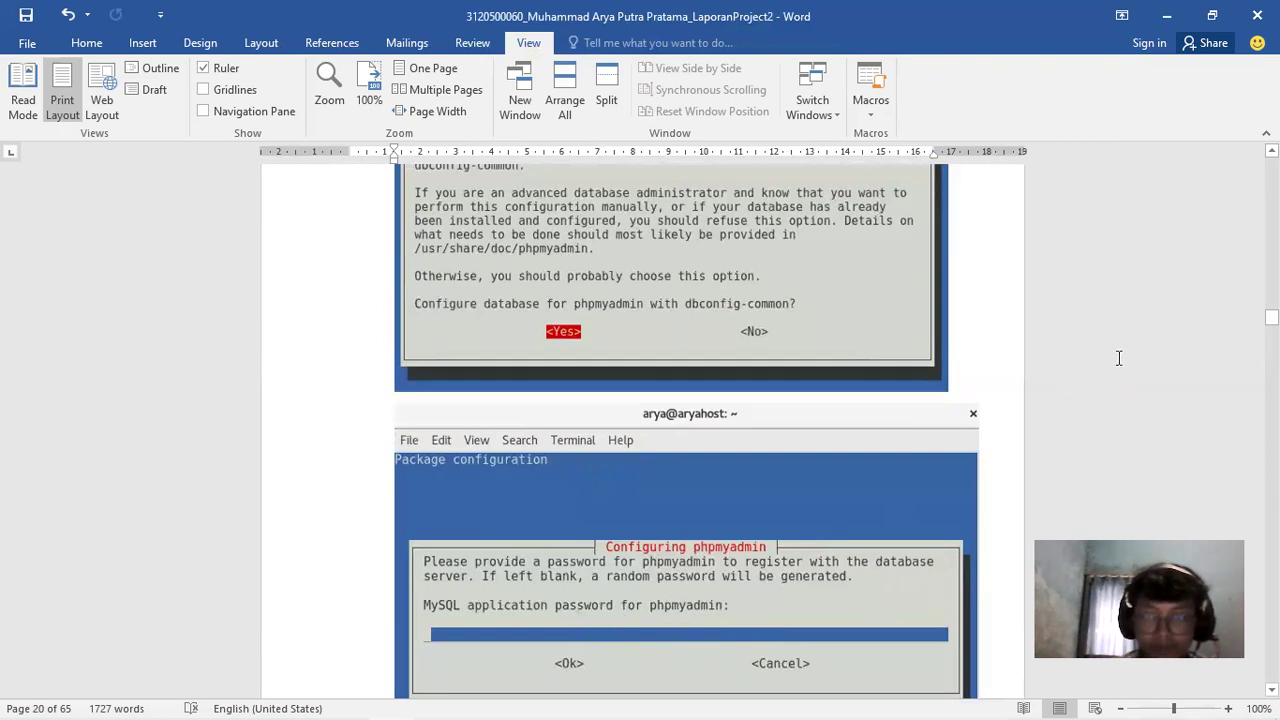
{"action": "left_click_drag", "start_coordinate": [1271, 318], "coordinate": [1271, 320]}
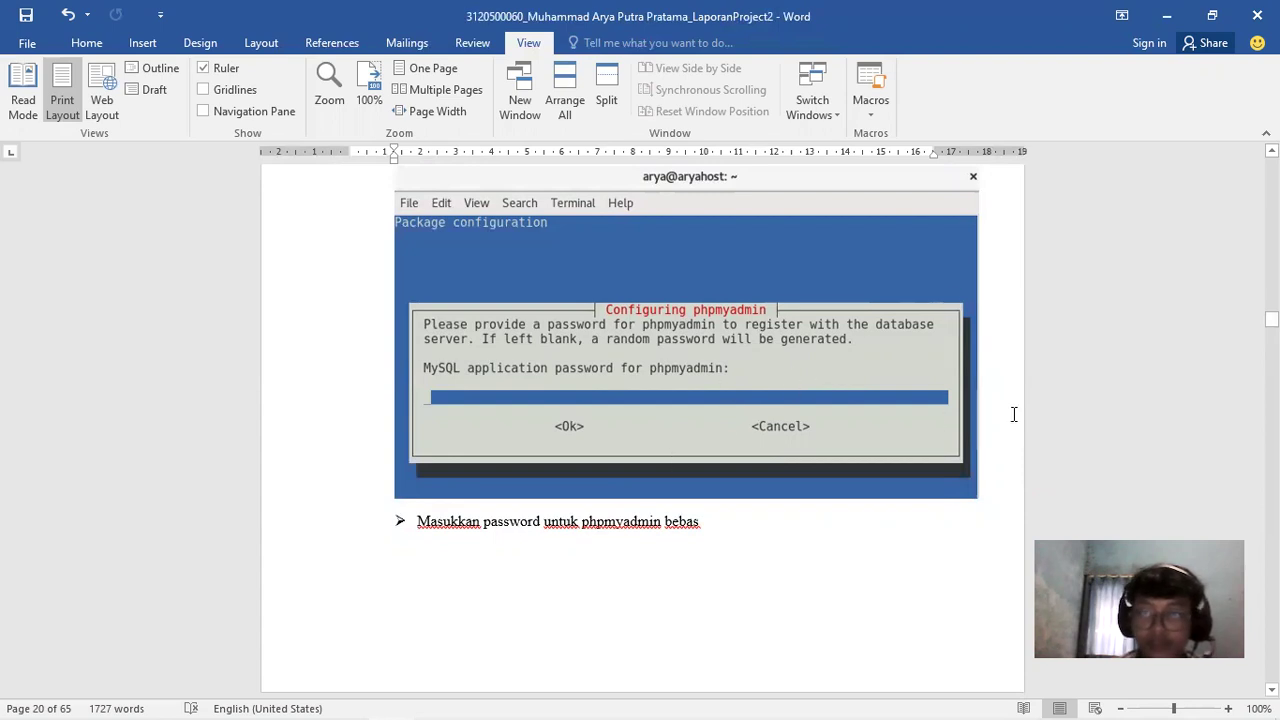
{"action": "left_click_drag", "start_coordinate": [1271, 318], "coordinate": [1271, 325]}
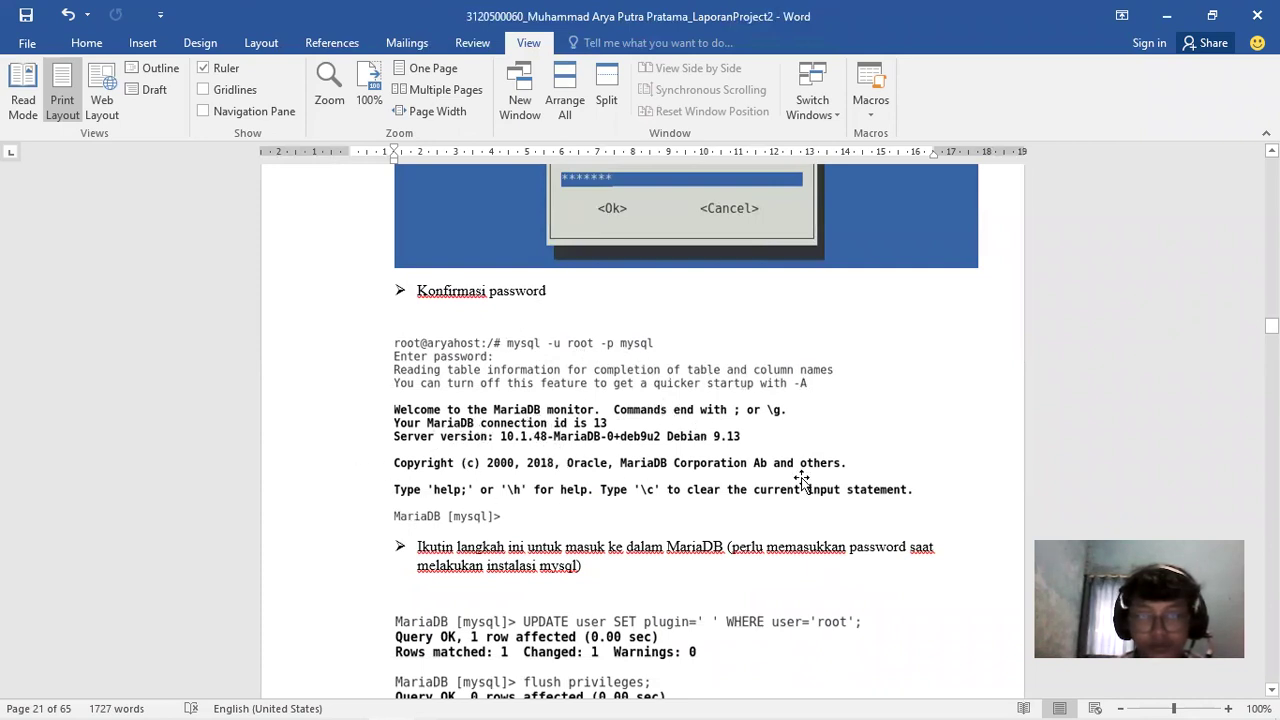
{"action": "left_click_drag", "start_coordinate": [1271, 325], "coordinate": [1271, 328]}
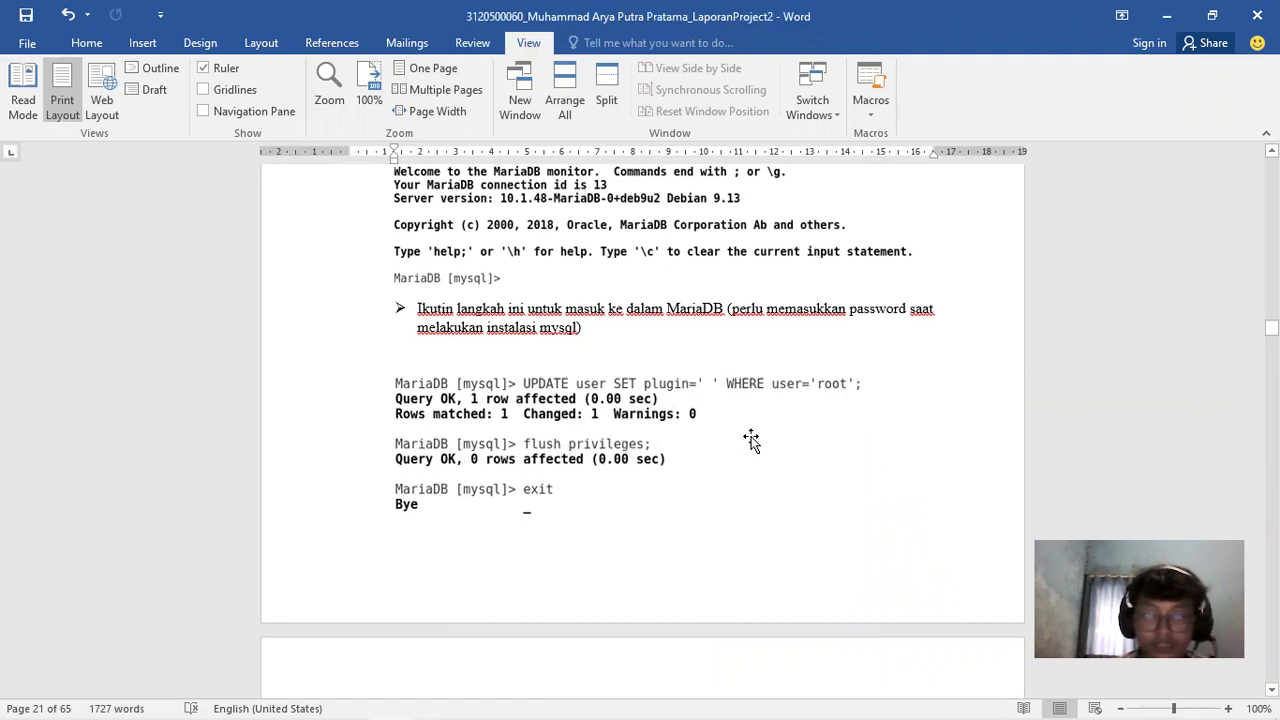
Scroll past the mysql_secure_installation output to the page-22 phpMyAdmin login screenshot
{"action": "left_click_drag", "start_coordinate": [1271, 327], "coordinate": [1271, 332]}
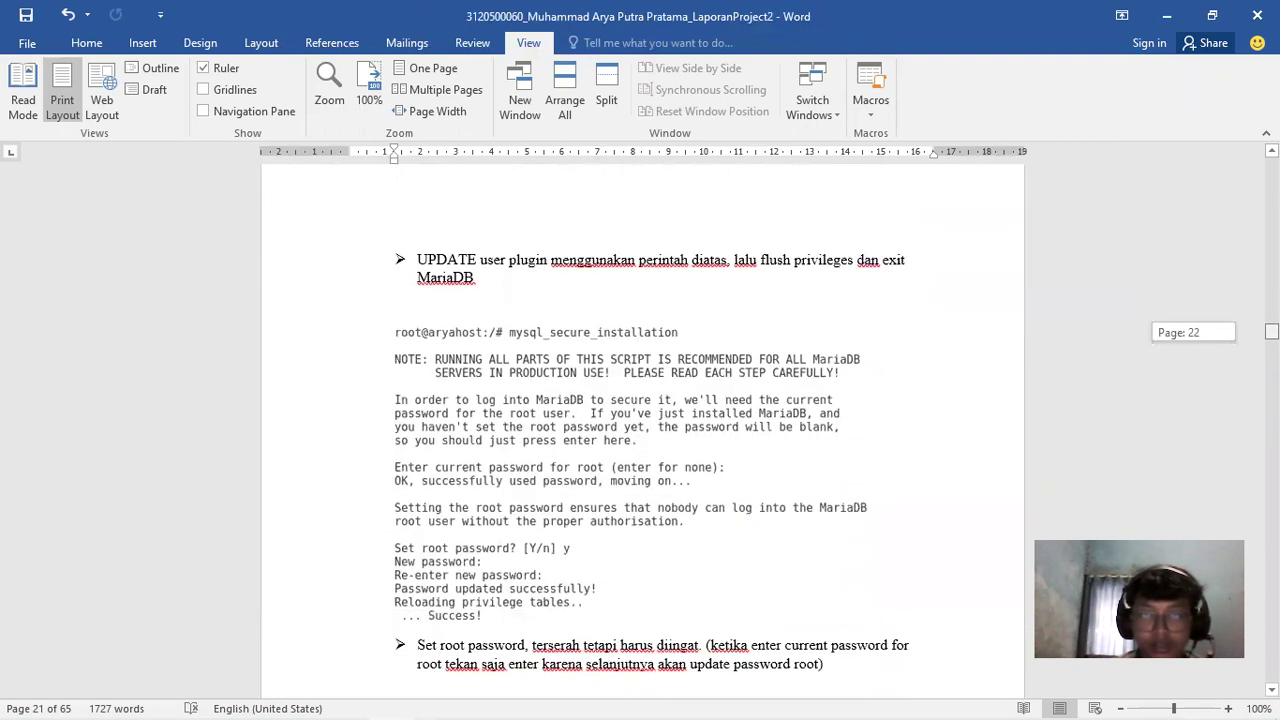
{"action": "left_click_drag", "start_coordinate": [1271, 332], "coordinate": [1271, 332]}
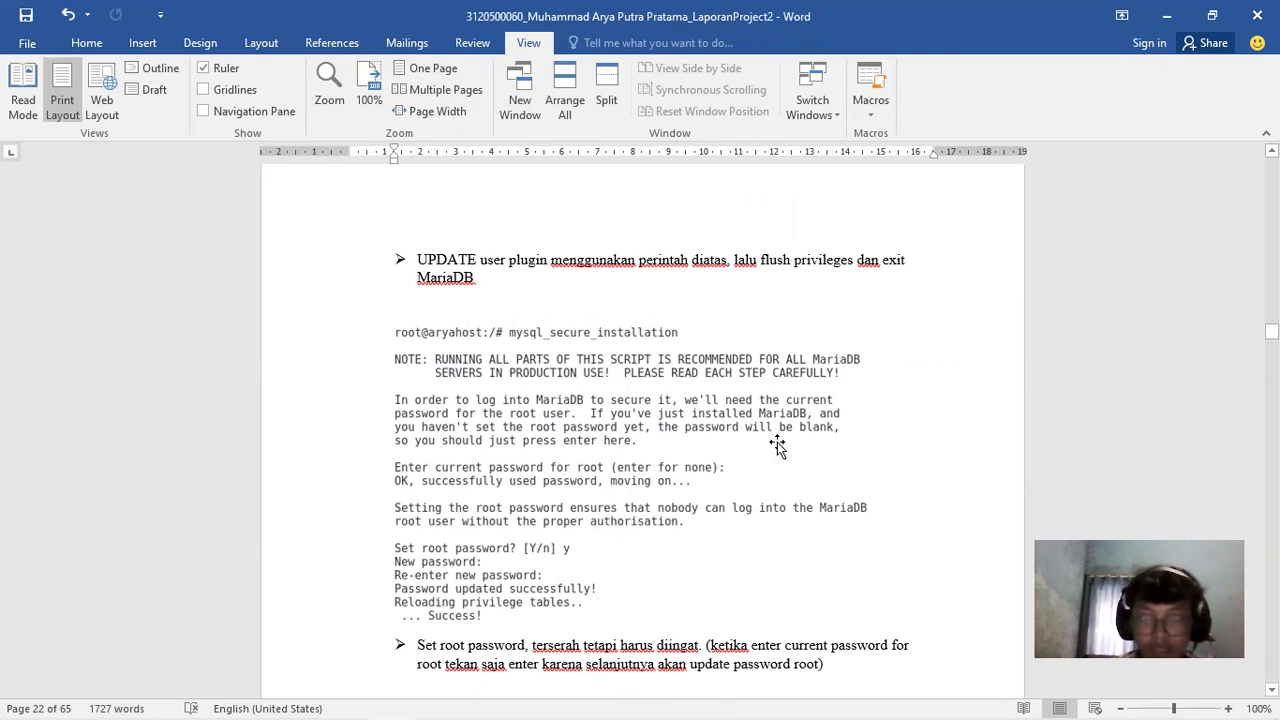
{"action": "left_click_drag", "start_coordinate": [1271, 331], "coordinate": [1271, 333]}
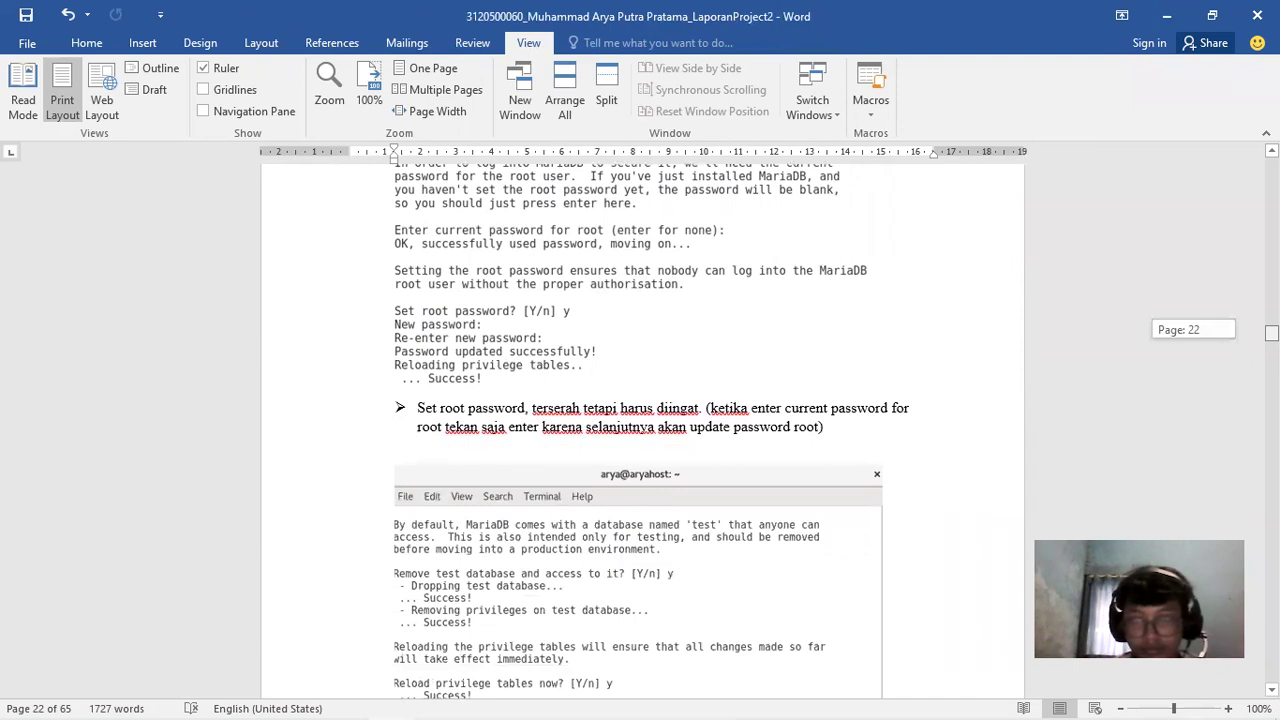
{"action": "left_click_drag", "start_coordinate": [1271, 333], "coordinate": [1271, 335]}
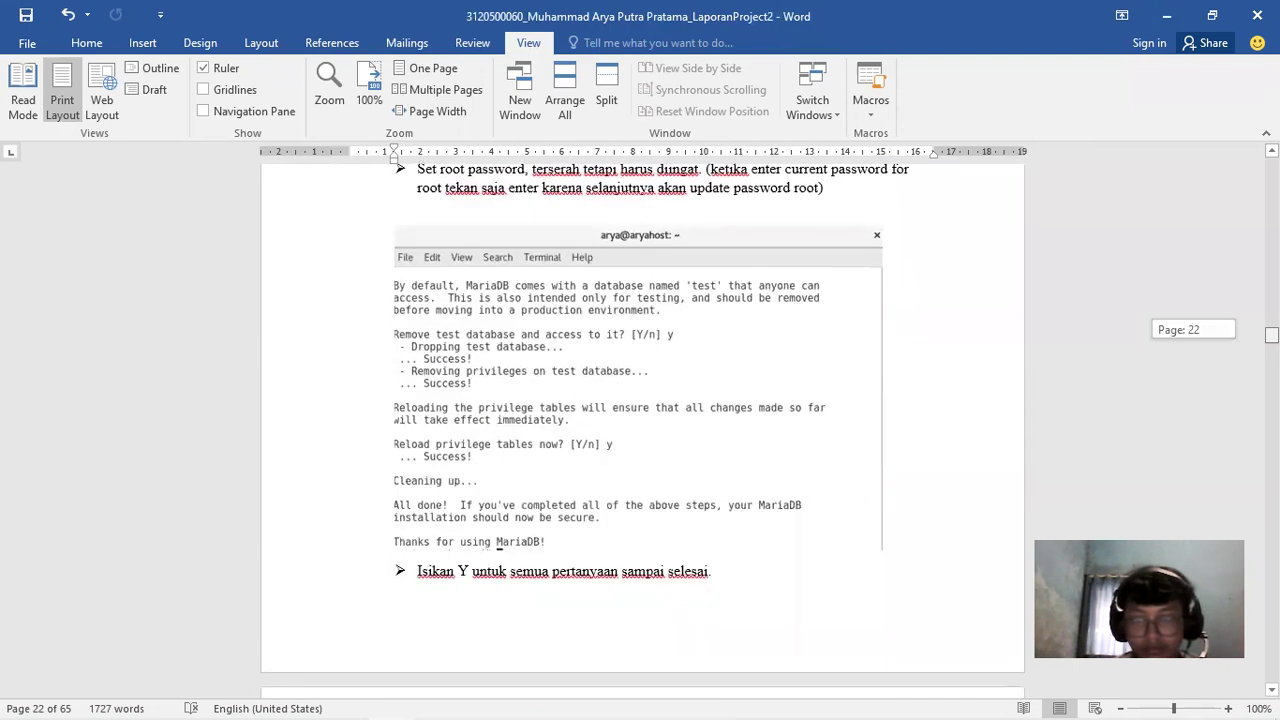
{"action": "left_click_drag", "start_coordinate": [1271, 335], "coordinate": [1271, 335]}
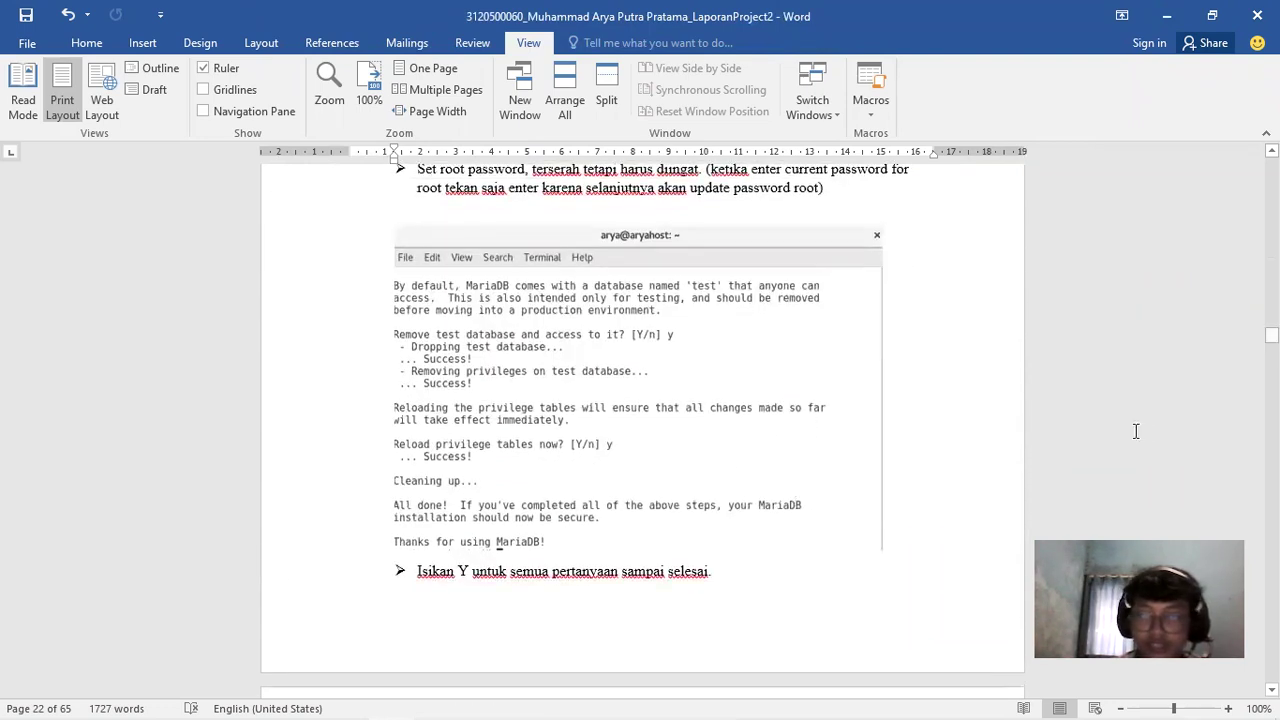
{"action": "left_click_drag", "start_coordinate": [1271, 335], "coordinate": [1271, 337]}
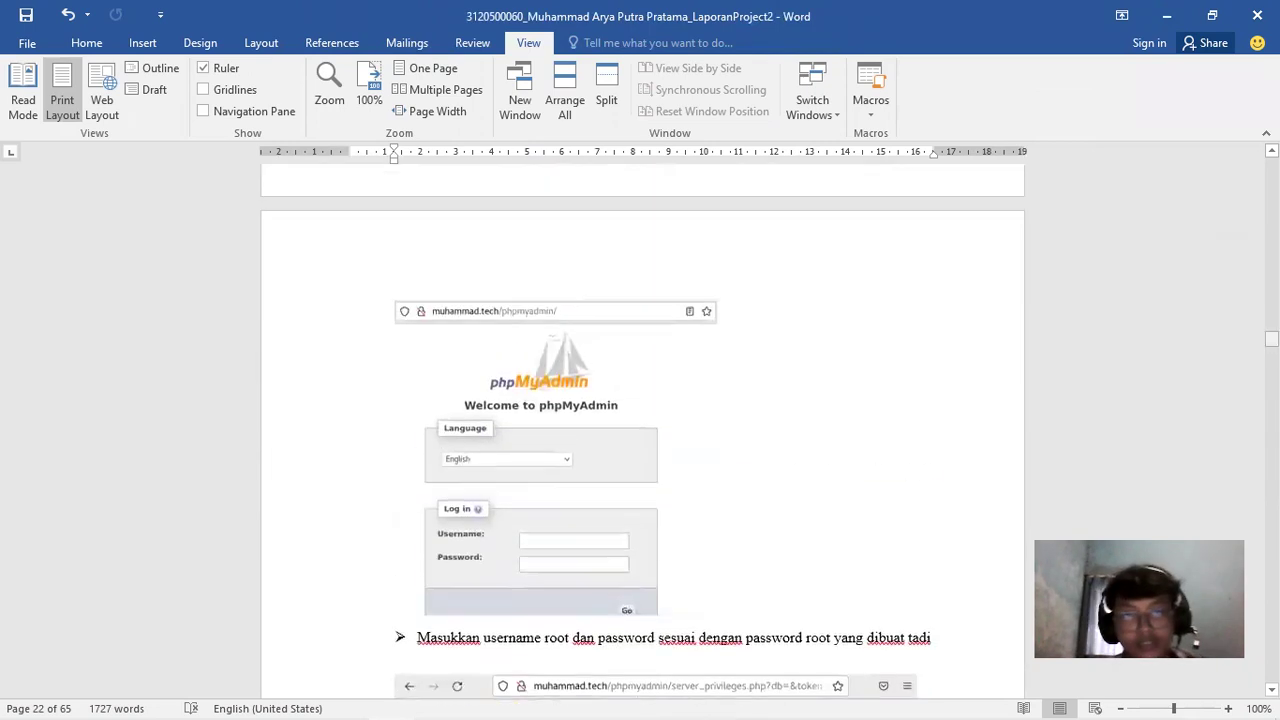
Bring the VM forward, launch Firefox ESR from Activities and focus its address bar
{"action": "mouse_move", "coordinate": [486, 700]}
{"action": "left_click", "coordinate": [482, 620]}
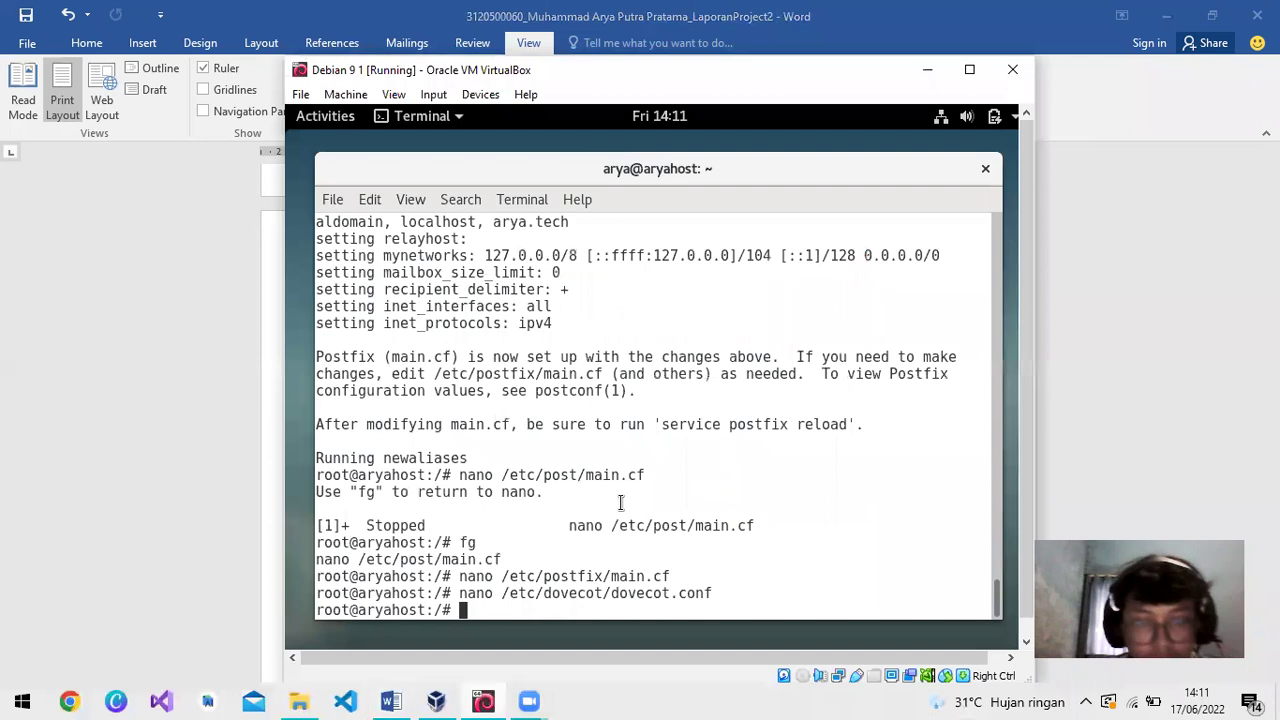
{"action": "left_click", "coordinate": [322, 118]}
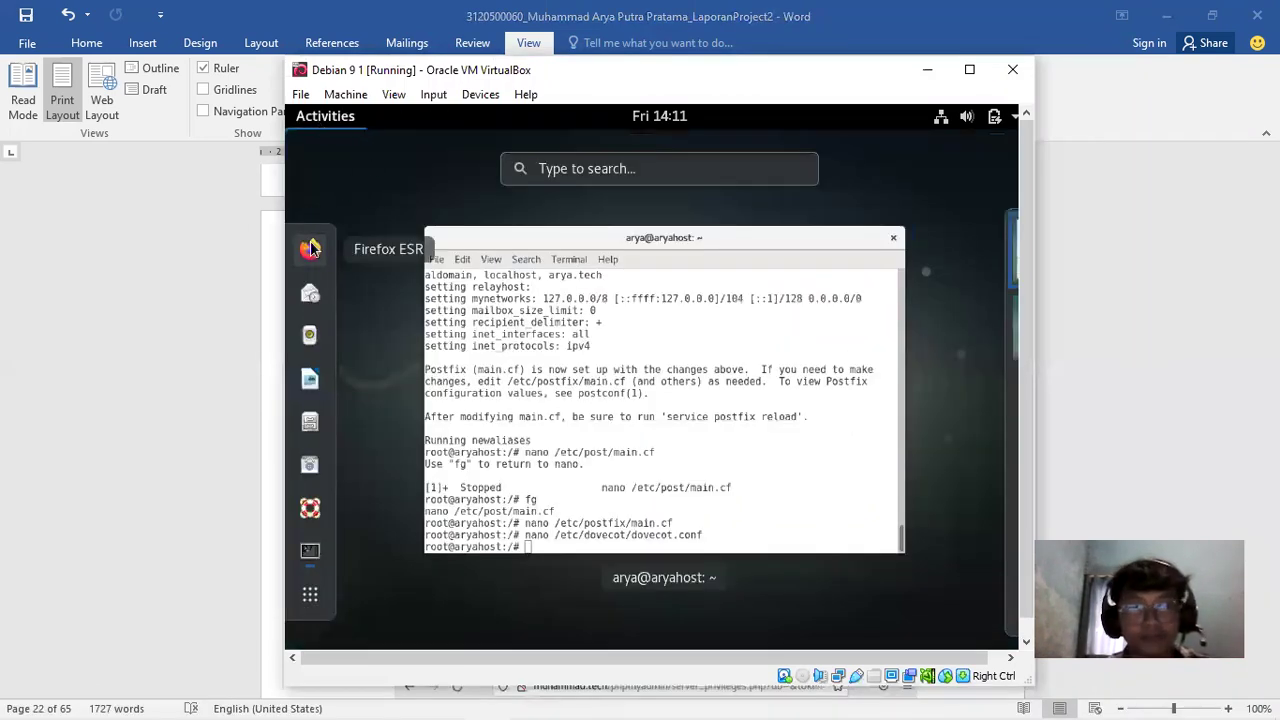
{"action": "left_click", "coordinate": [311, 247]}
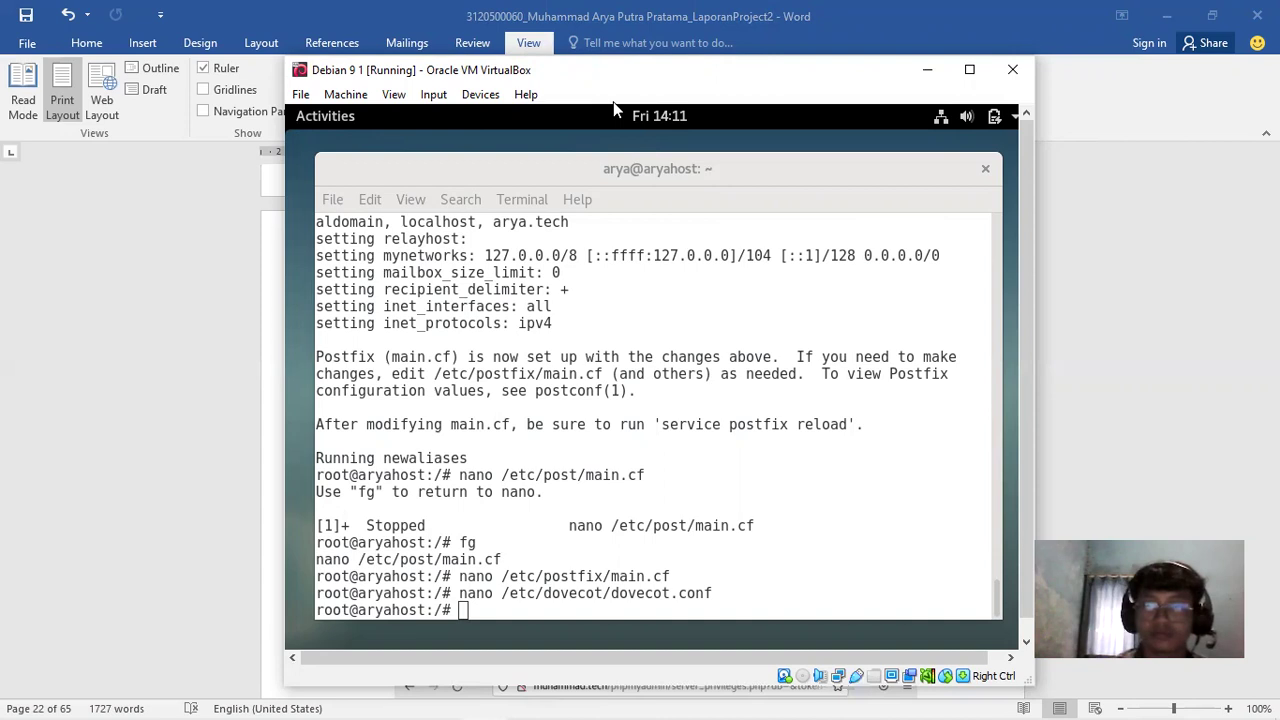
{"action": "left_click", "coordinate": [773, 365]}
{"action": "left_click", "coordinate": [666, 192]}
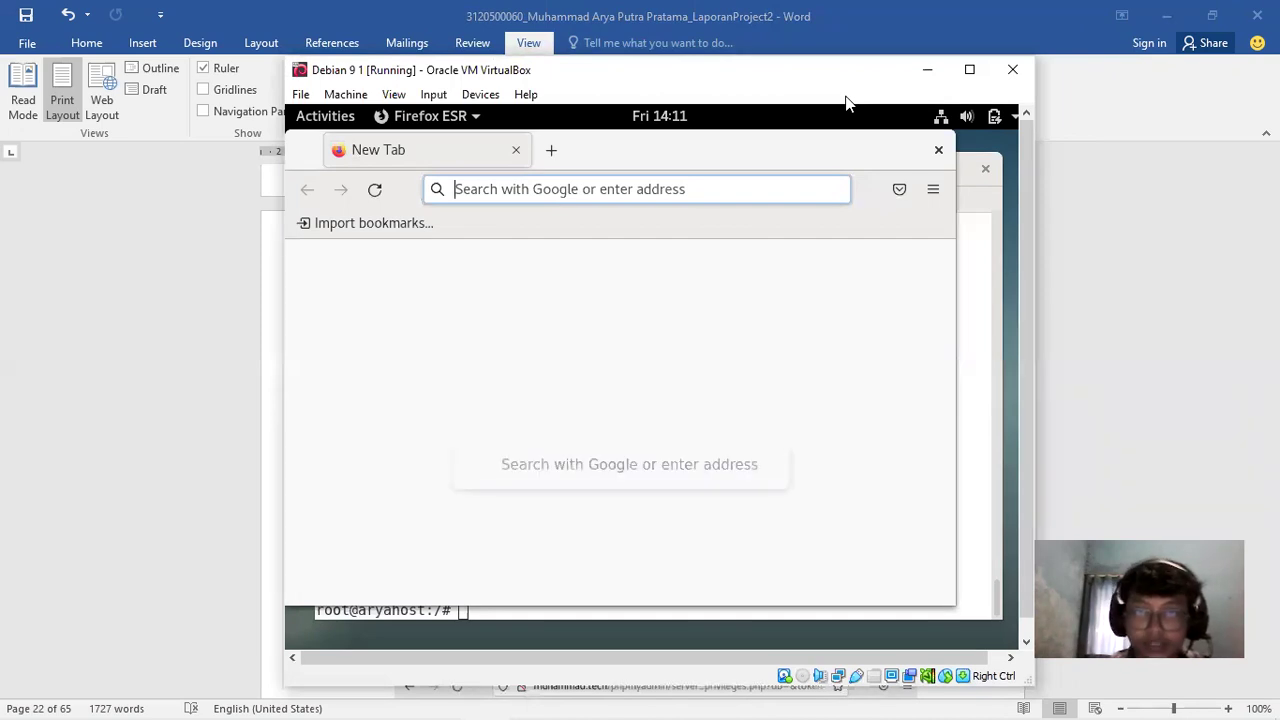
Go to muhammad.tech/phpmyadmin in Firefox, fixing the mistyped address
{"action": "left_click_drag", "start_coordinate": [848, 74], "coordinate": [1021, 89]}
{"action": "type", "text": "muh"}
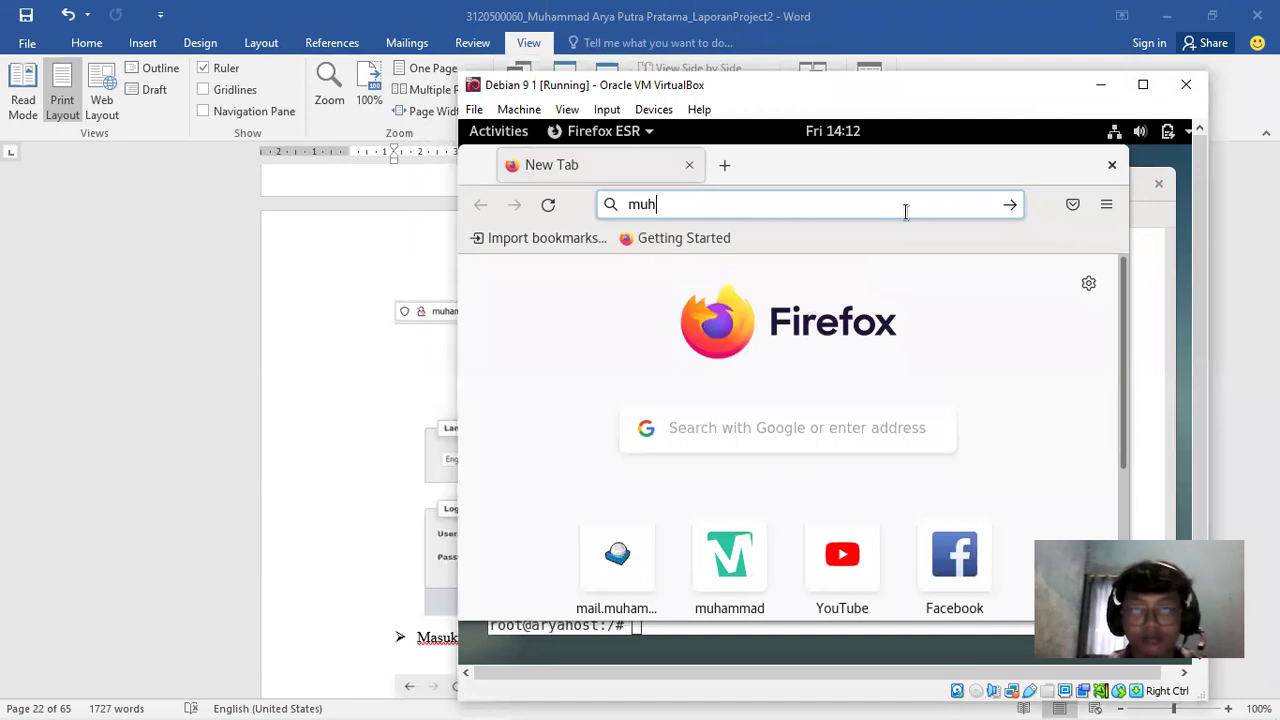
{"action": "type", "text": "ammmmmad"}
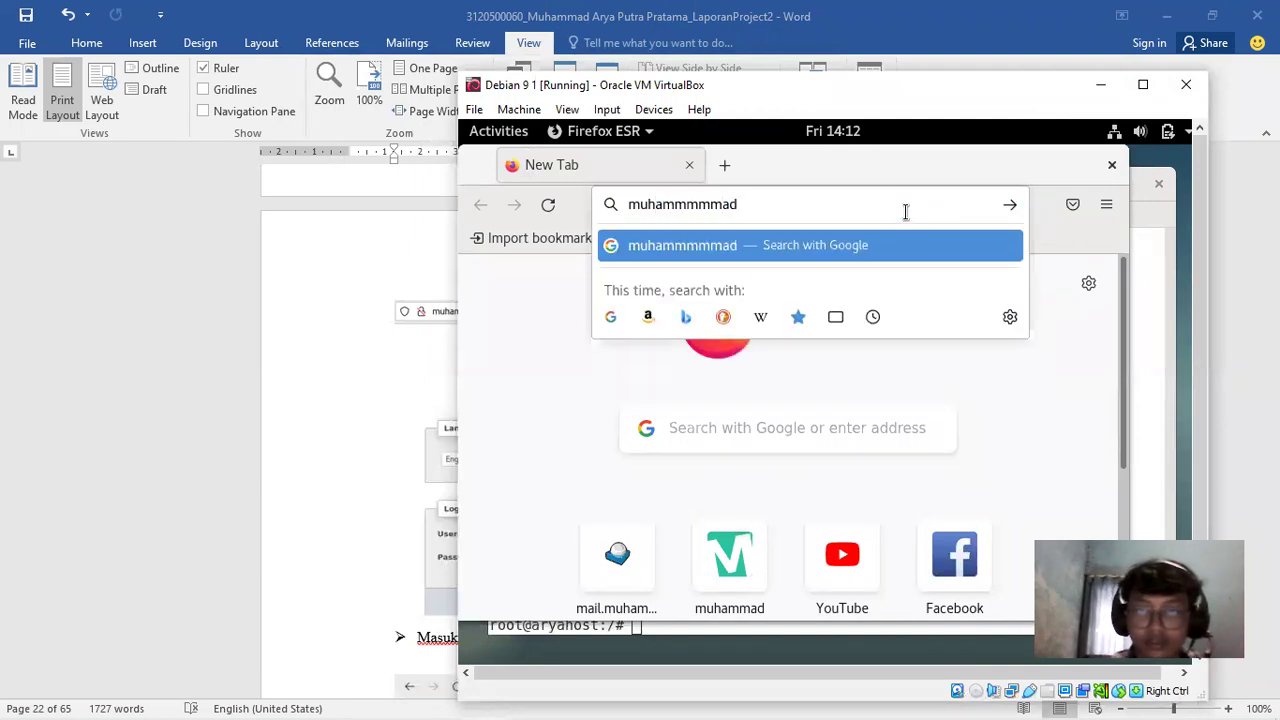
{"action": "key", "text": "BackSpace"}
{"action": "key", "text": "BackSpace"}
{"action": "key", "text": "BackSpace"}
{"action": "key", "text": "BackSpace"}
{"action": "key", "text": "BackSpace"}
{"action": "key", "text": "BackSpace"}
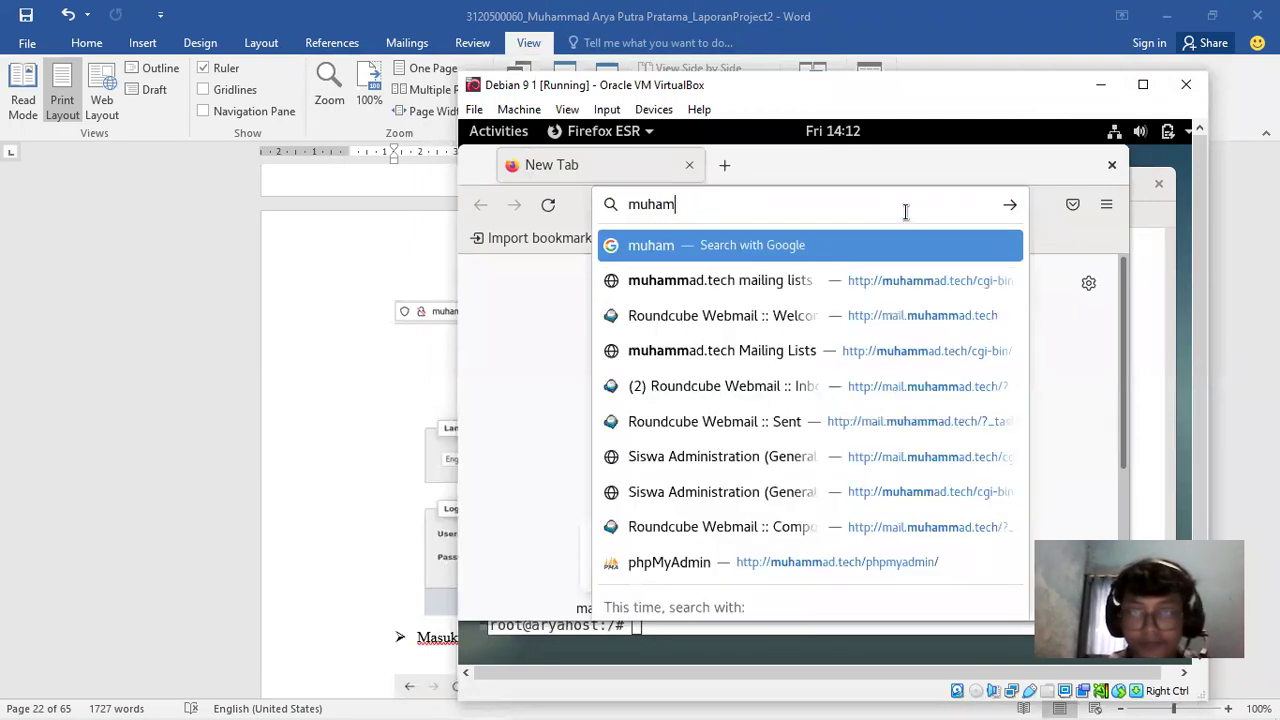
{"action": "type", "text": "mad.tech/"}
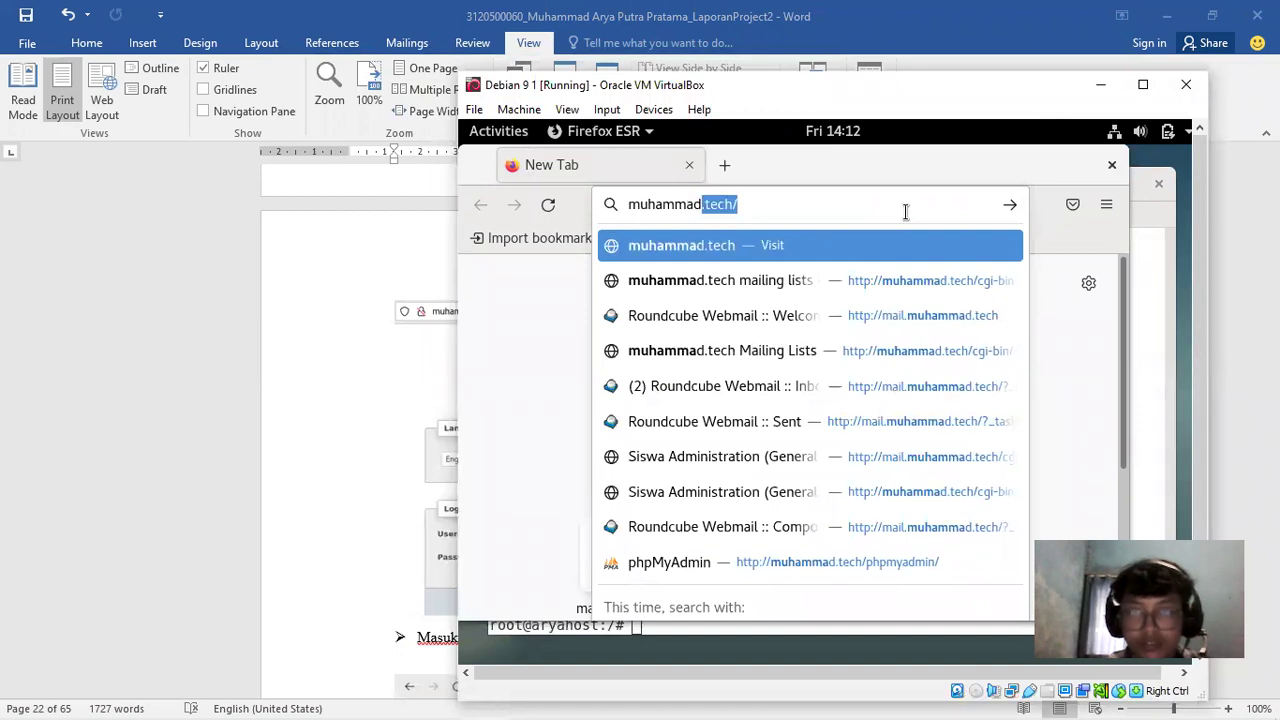
{"action": "type", "text": "phpmyadmin/"}
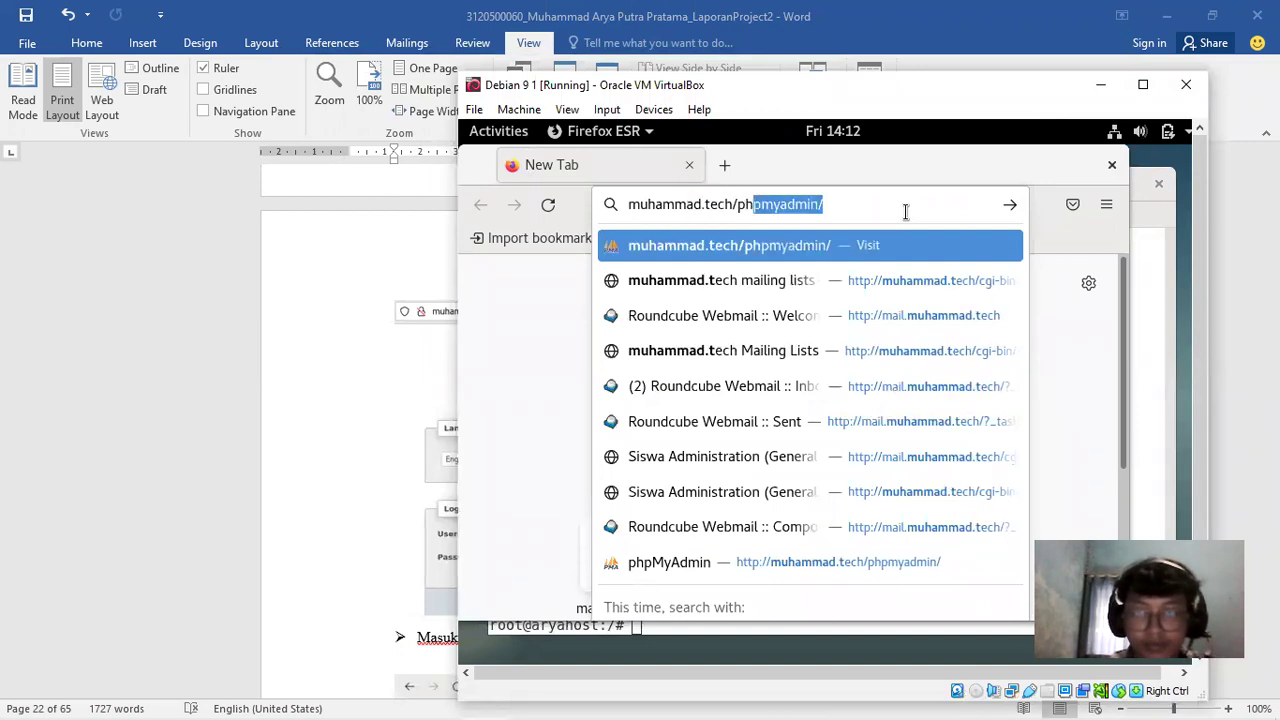
{"action": "key", "text": "Return"}
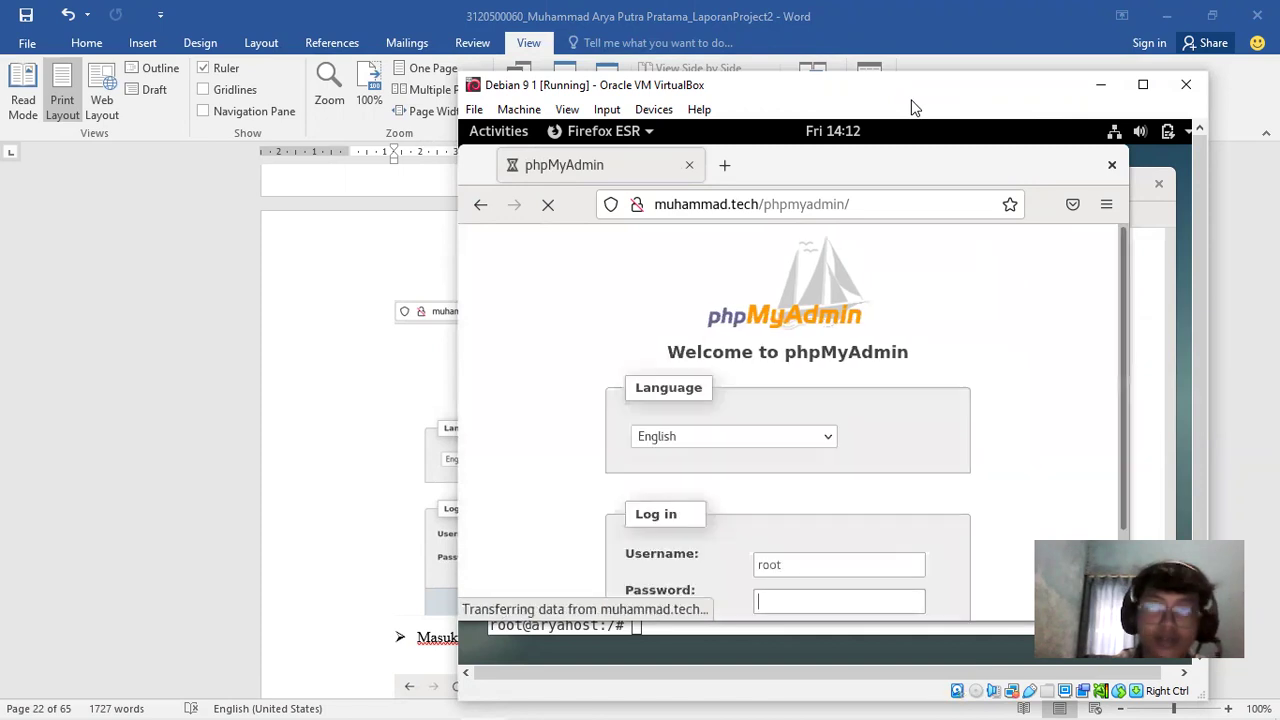
{"action": "left_click_drag", "start_coordinate": [911, 100], "coordinate": [837, 86]}
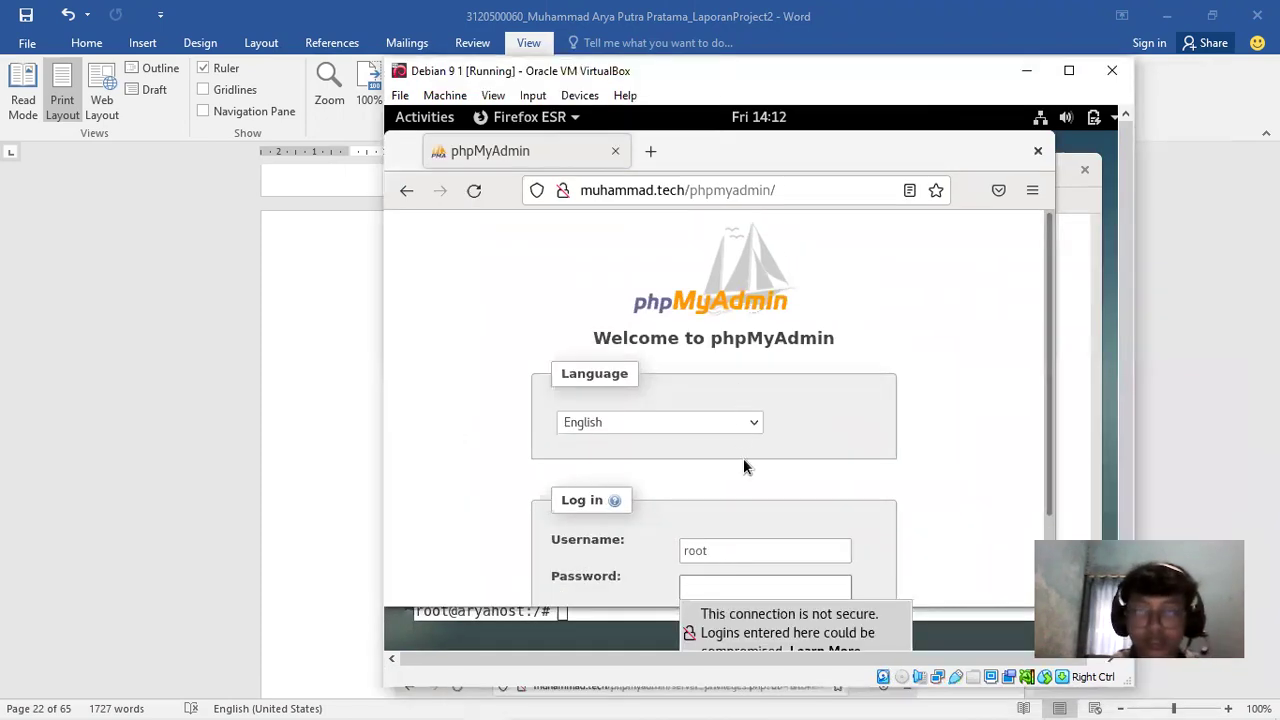
Log in to phpMyAdmin as root with the account password, decline saving it, and return to Word
{"action": "left_click", "coordinate": [716, 584]}
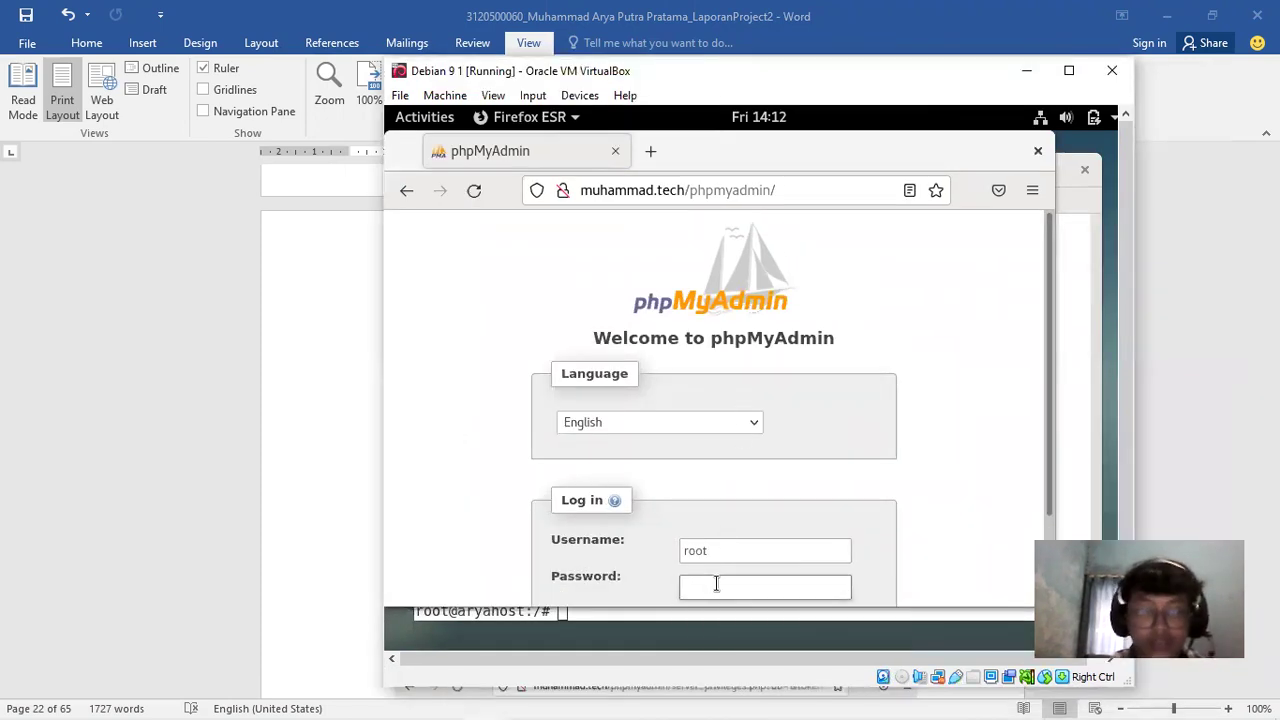
{"action": "type", "text": "••"}
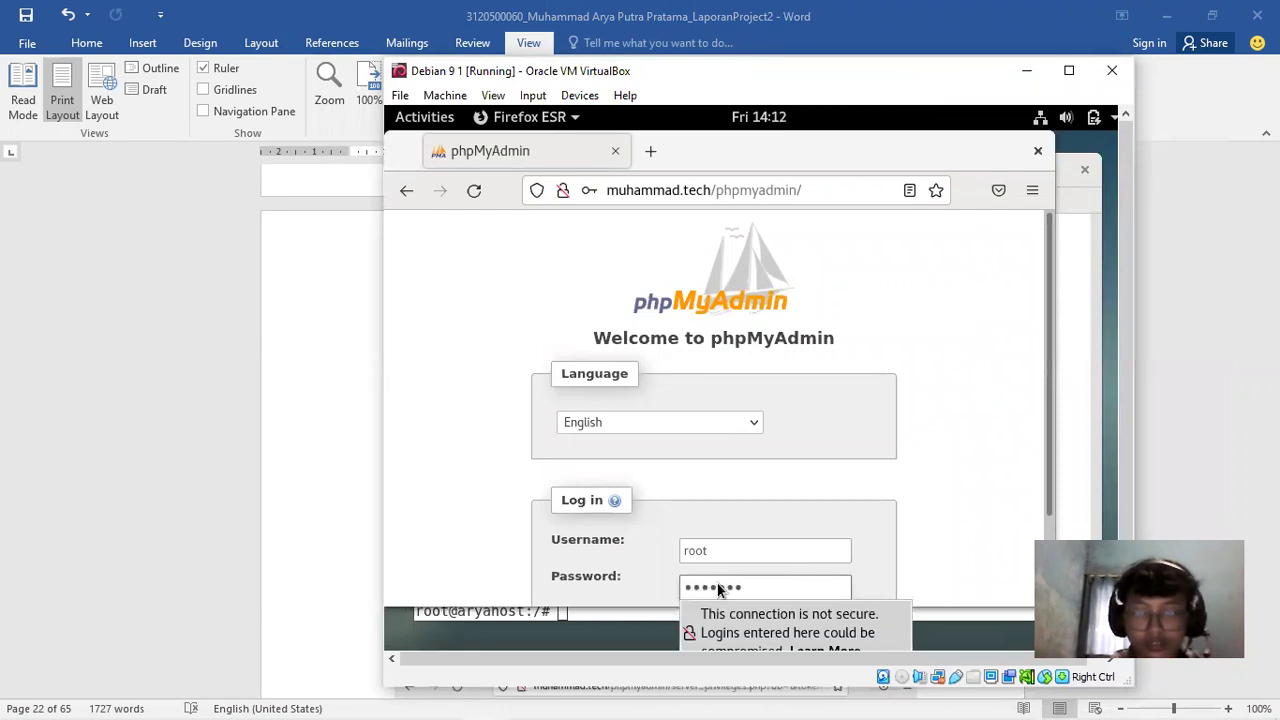
{"action": "key", "text": "Return"}
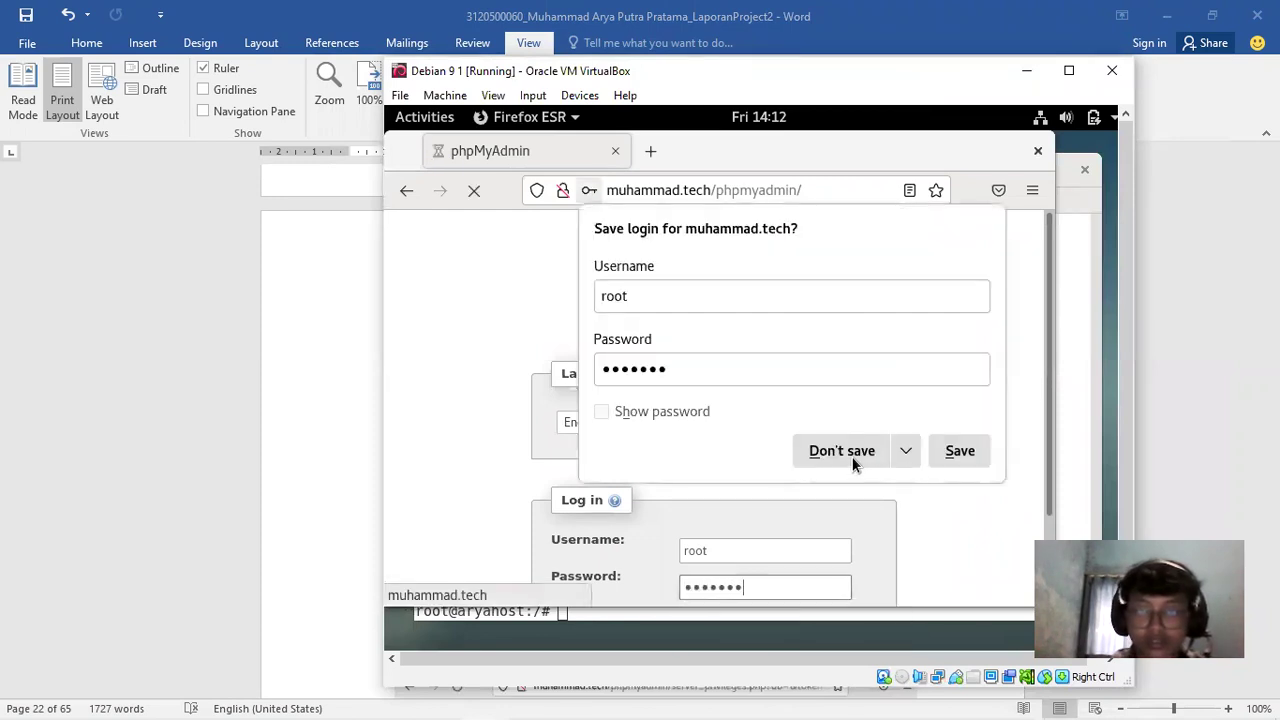
{"action": "left_click", "coordinate": [851, 455]}
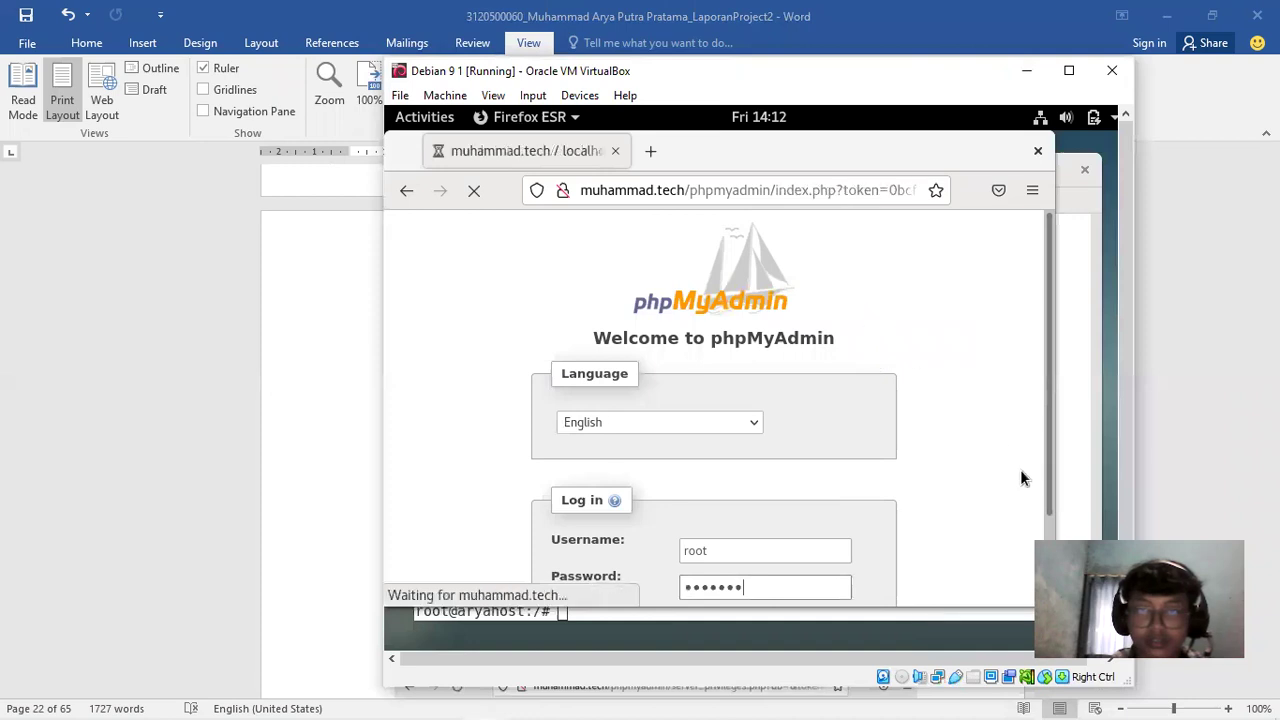
{"action": "scroll", "coordinate": [980, 440], "scroll_direction": "down", "scroll_amount": 3}
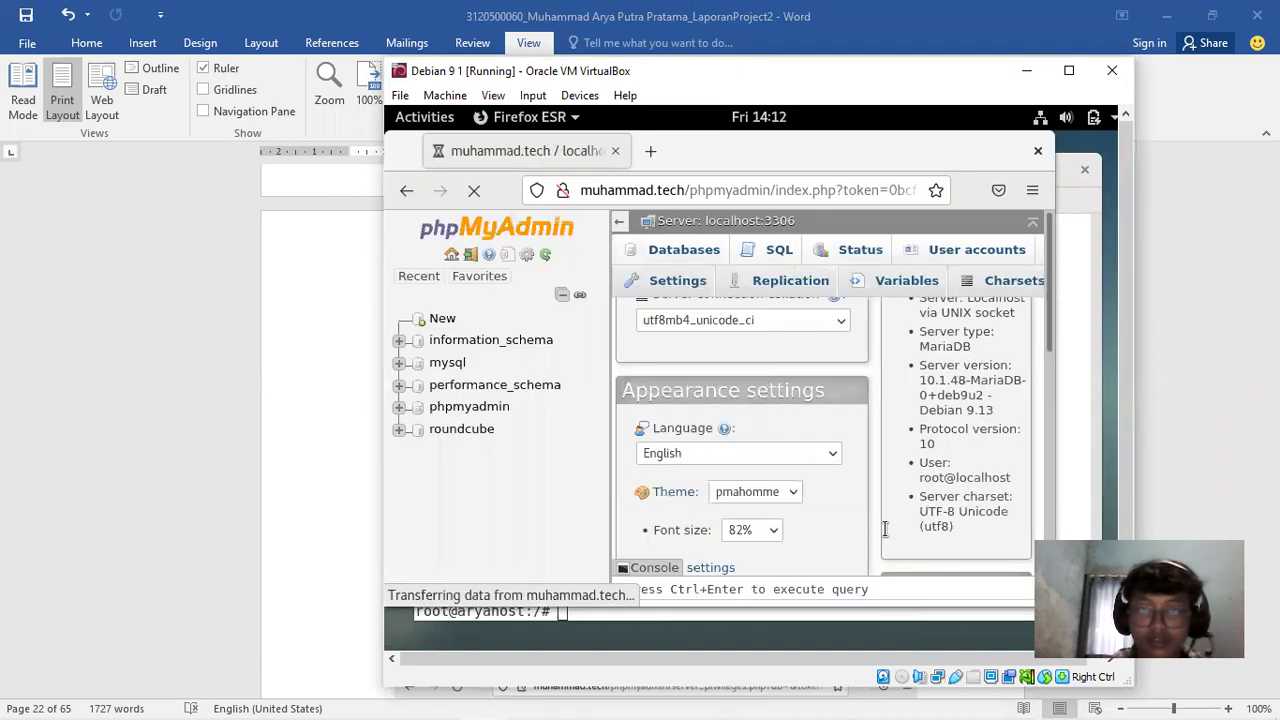
{"action": "left_click", "coordinate": [1209, 259]}
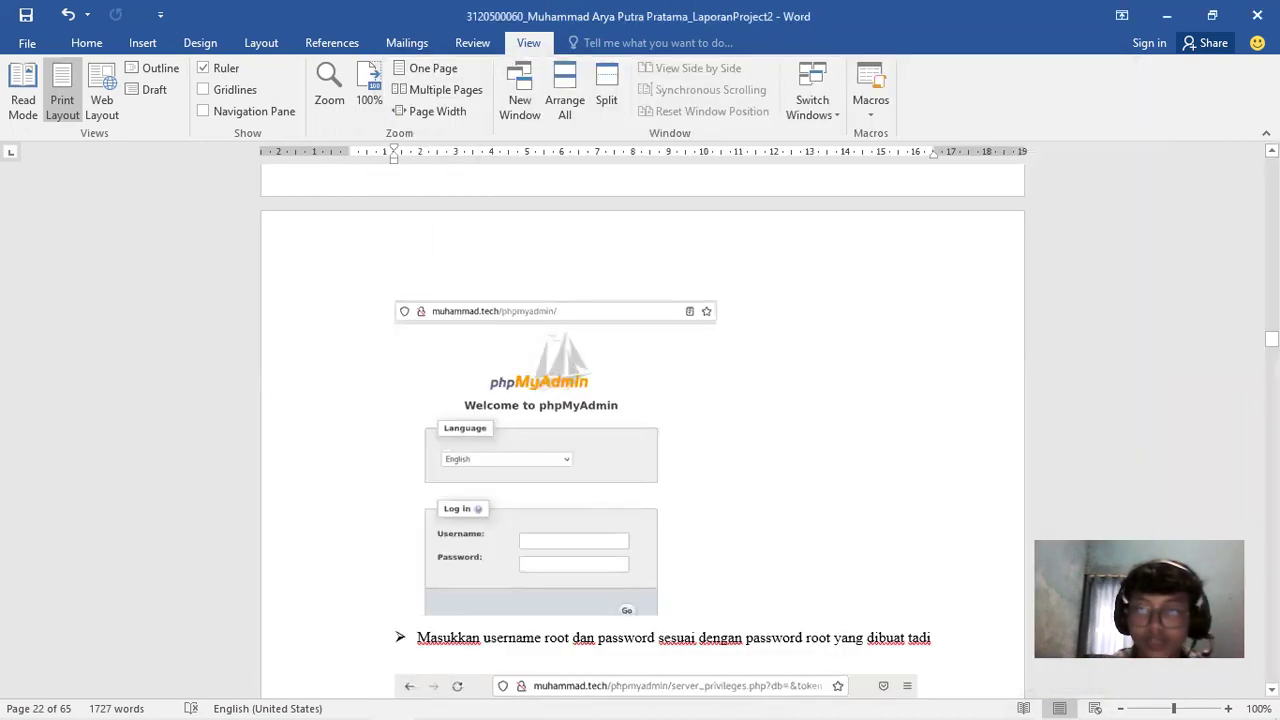
Scroll the Word report to page 23's User accounts and roundcube add-user screenshots
{"action": "left_click", "coordinate": [1271, 340]}
{"action": "left_click_drag", "start_coordinate": [1271, 339], "coordinate": [1271, 341]}
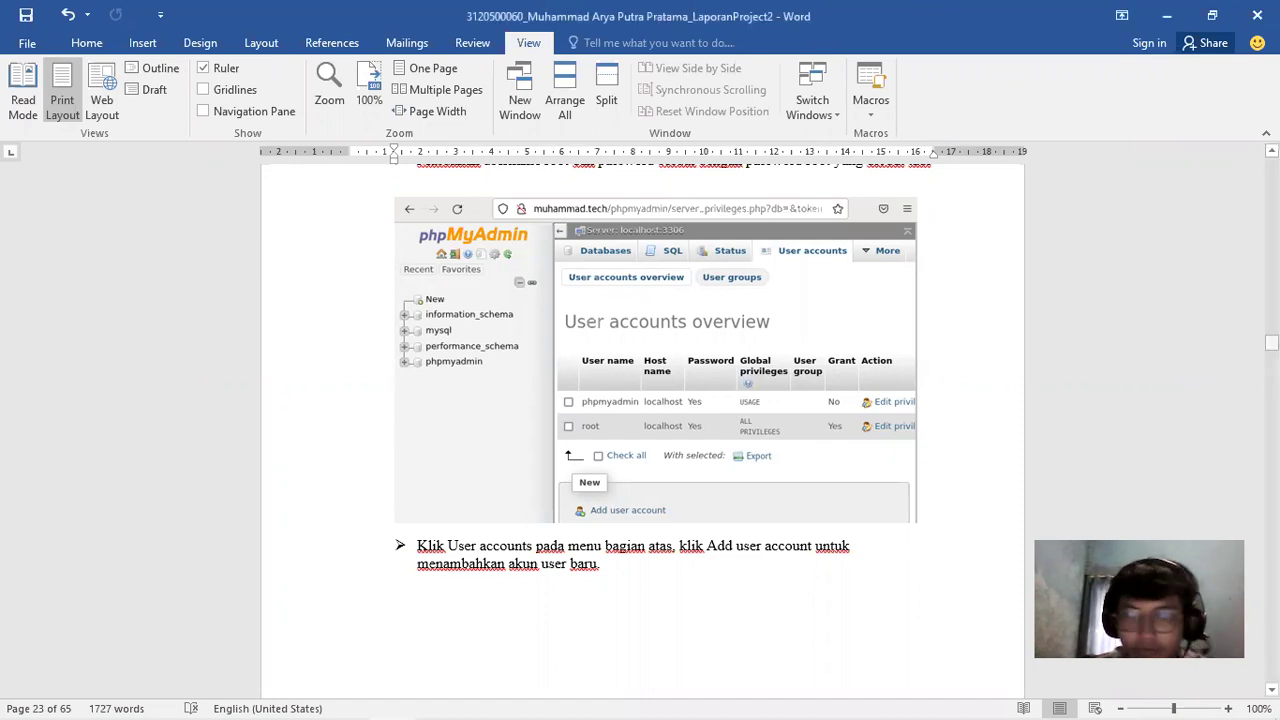
{"action": "left_click", "coordinate": [1271, 343]}
{"action": "left_click_drag", "start_coordinate": [1271, 343], "coordinate": [1271, 347]}
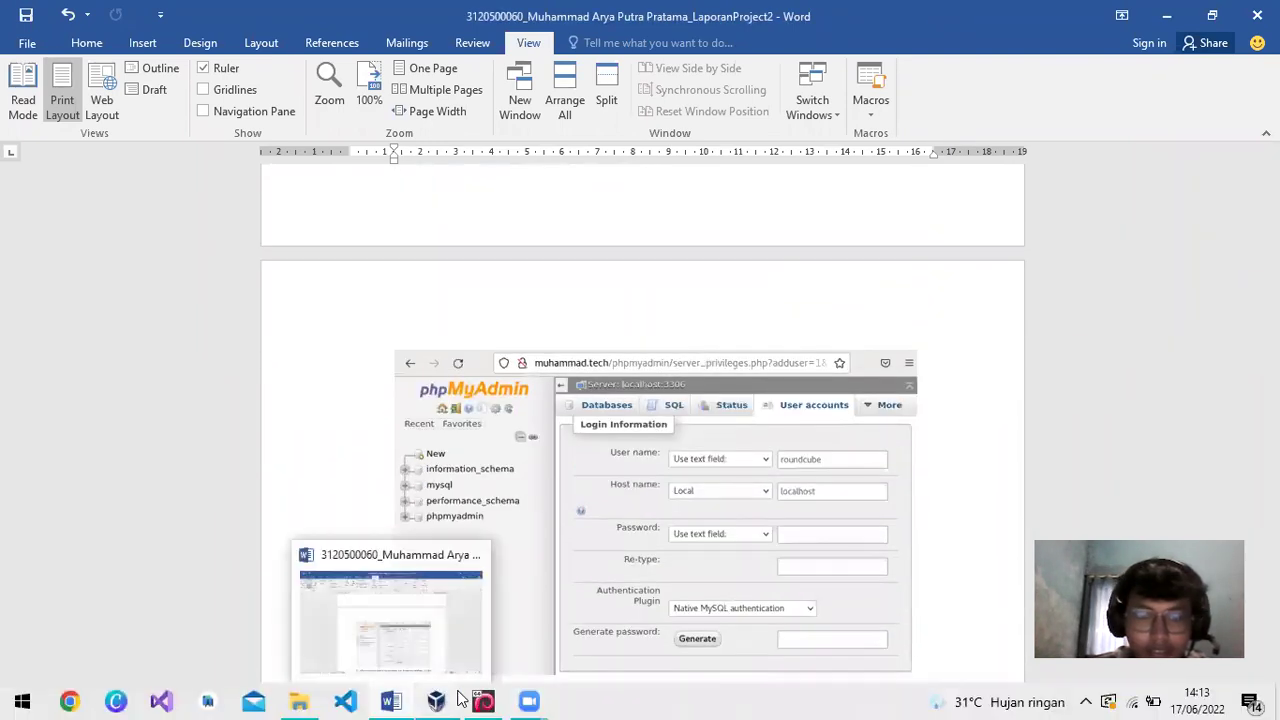
Maximize Firefox inside the VM to show phpMyAdmin, then return to the Word report at page 23
{"action": "left_click", "coordinate": [475, 700]}
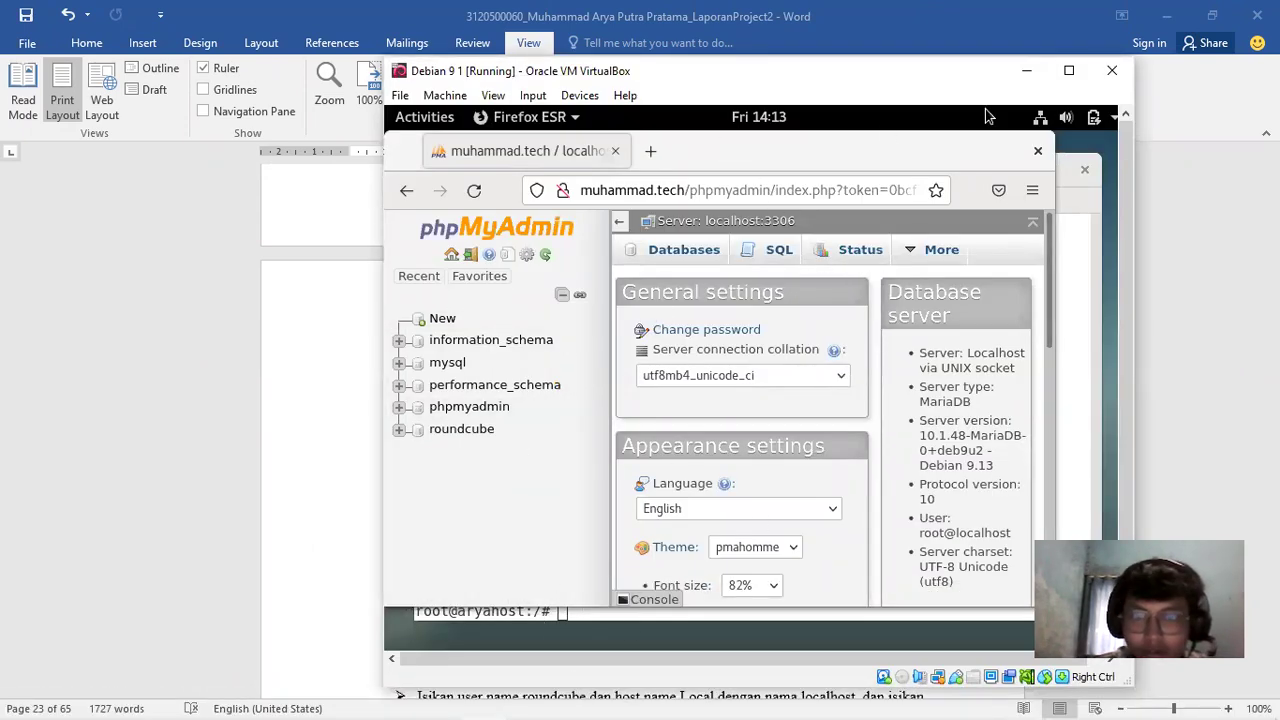
{"action": "double_click", "coordinate": [975, 145]}
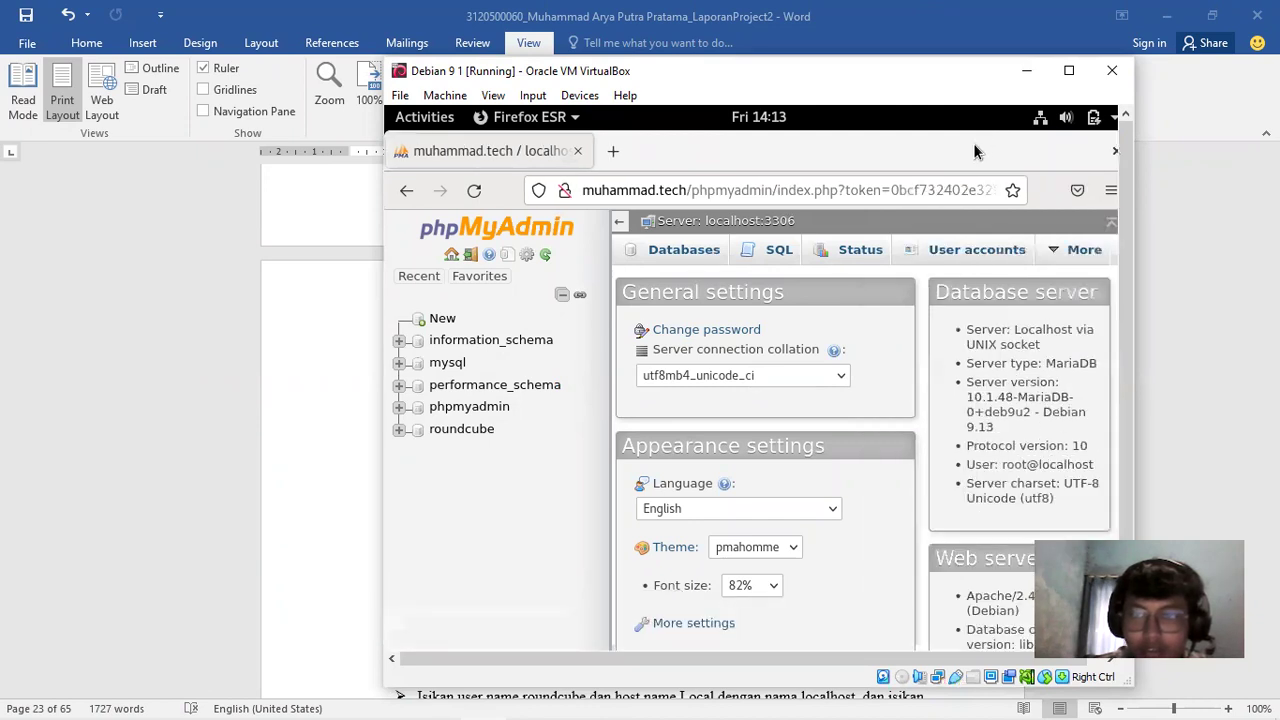
{"action": "scroll", "coordinate": [1121, 213], "scroll_direction": "down", "scroll_amount": 1}
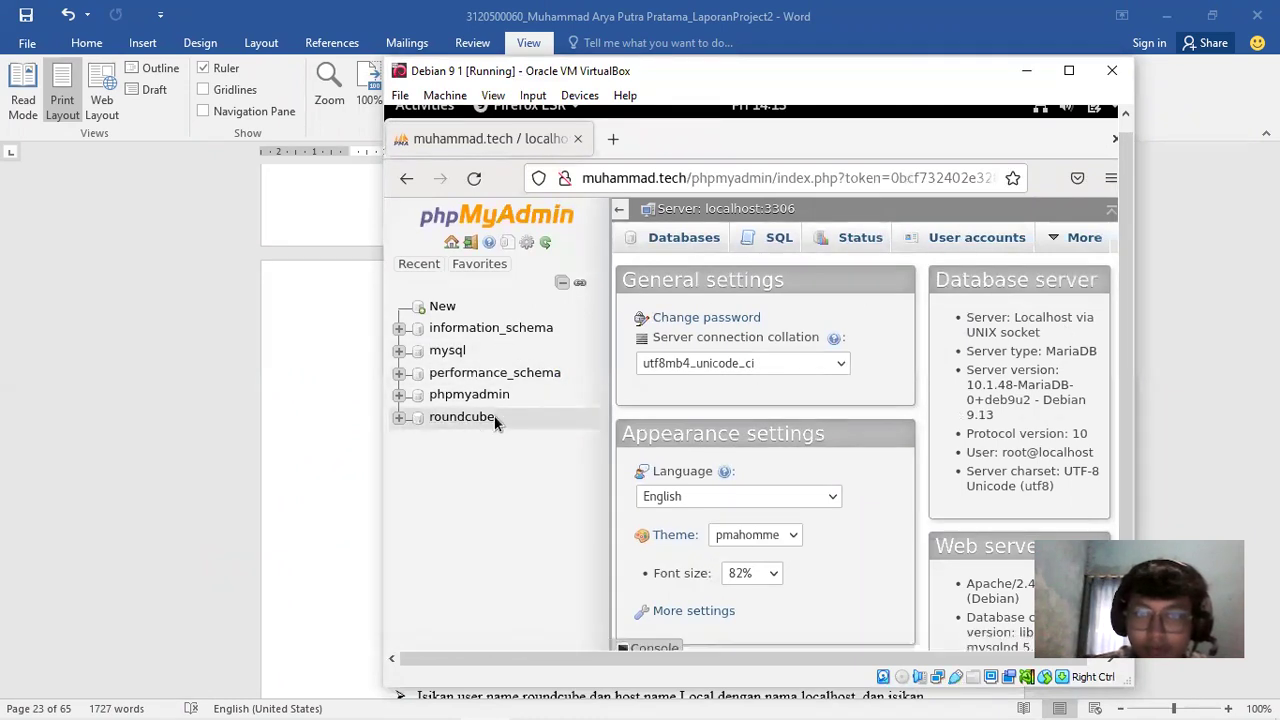
{"action": "left_click", "coordinate": [1187, 356]}
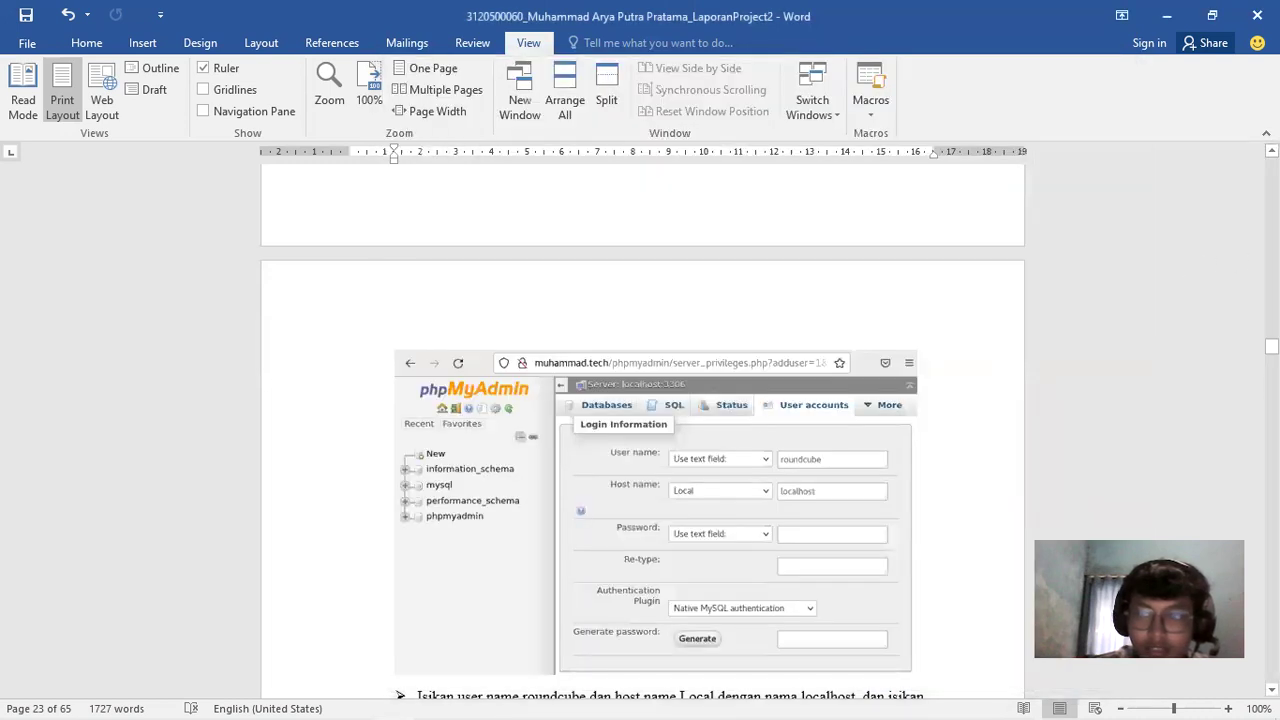
Scroll the Word report through pages 24–27 to the /etc/roundcube/config.inc.php screenshot
{"action": "scroll", "coordinate": [715, 290], "scroll_direction": "down", "scroll_amount": 4}
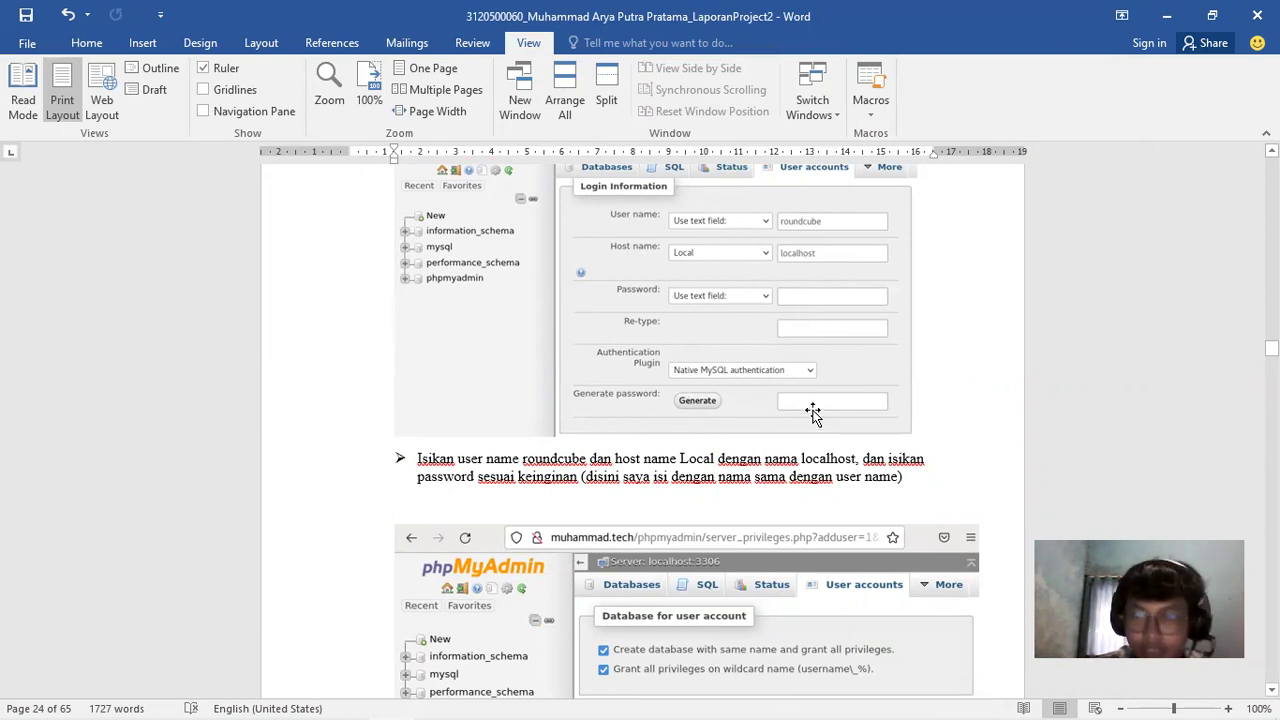
{"action": "left_click_drag", "start_coordinate": [1271, 348], "coordinate": [1271, 350]}
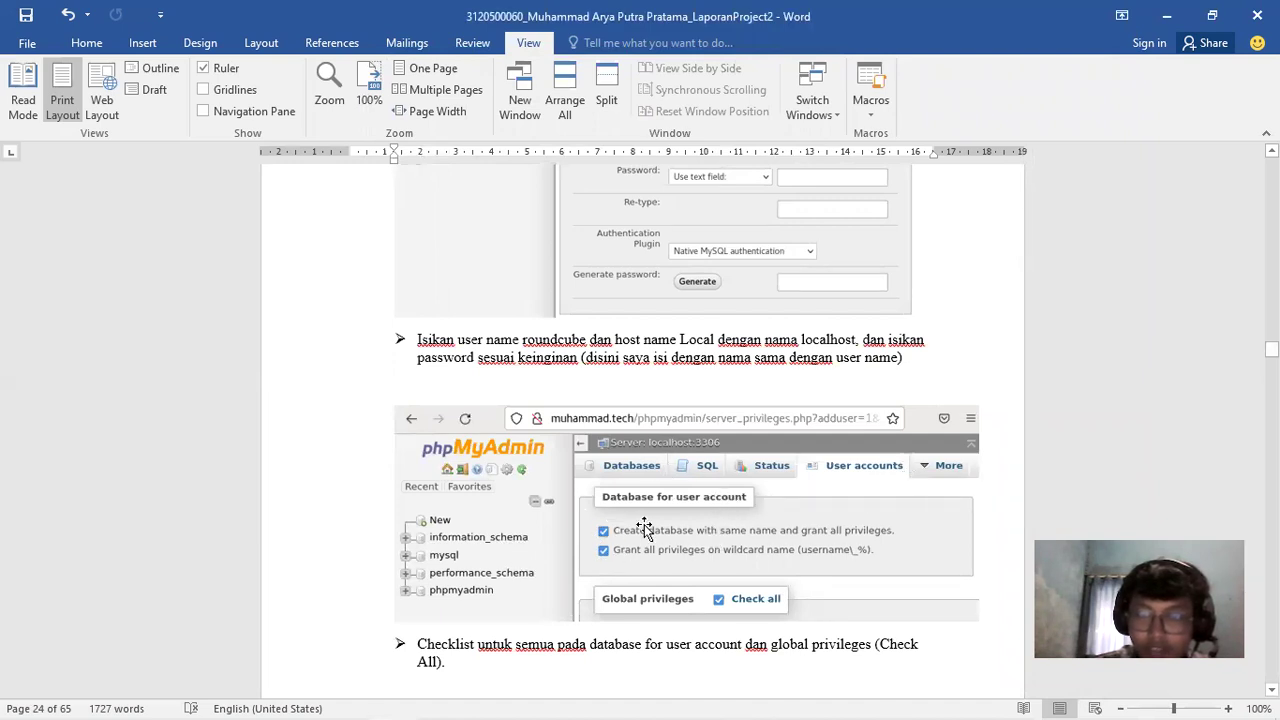
{"action": "left_click_drag", "start_coordinate": [1271, 349], "coordinate": [1271, 358]}
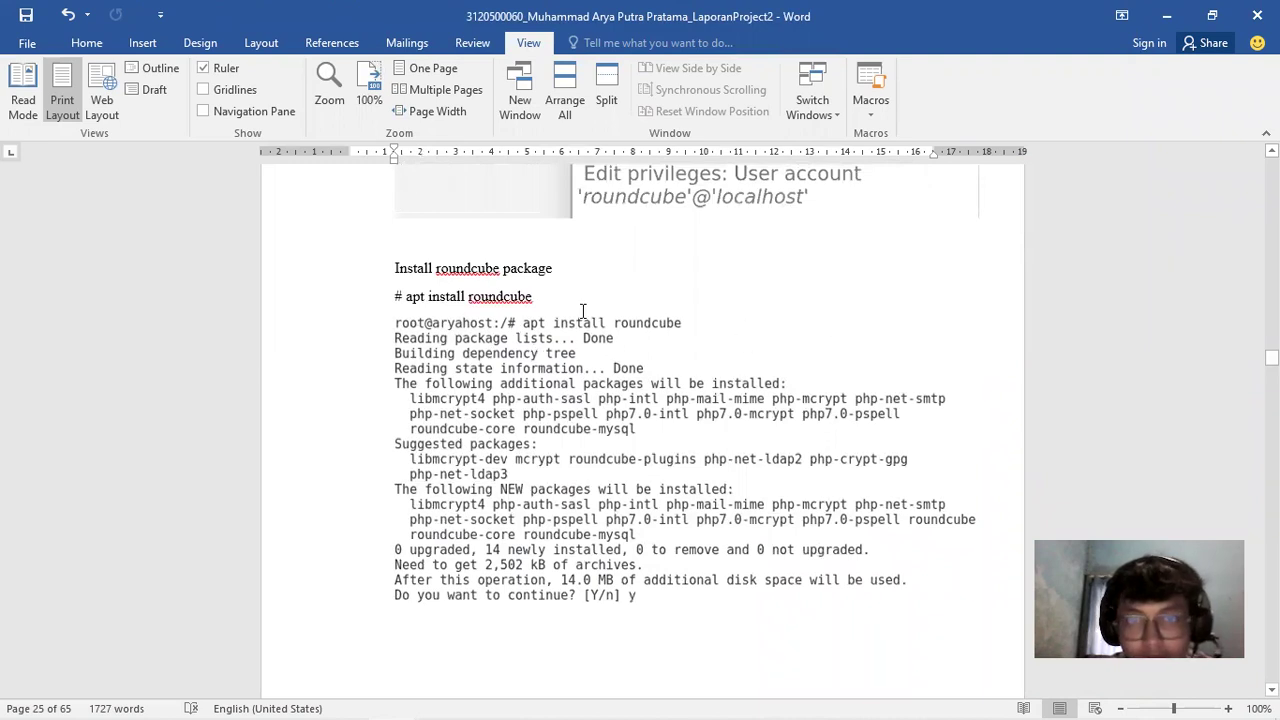
{"action": "left_click_drag", "start_coordinate": [1271, 357], "coordinate": [1271, 362]}
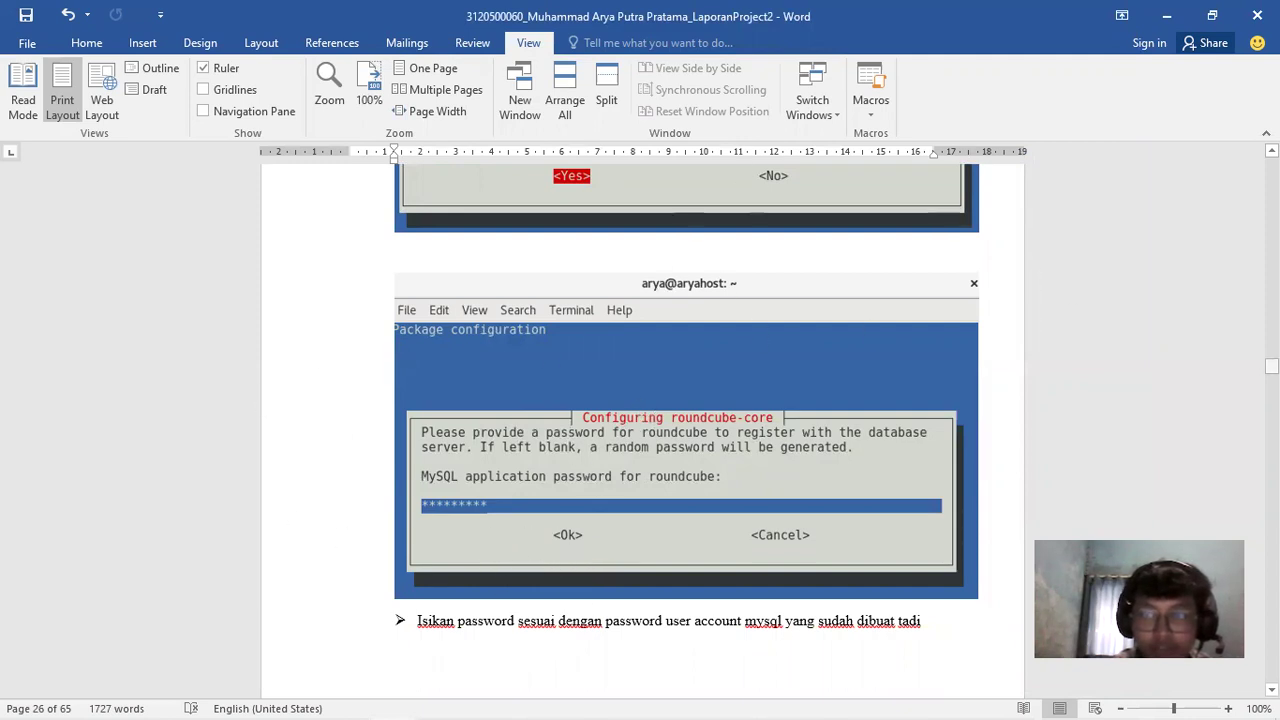
{"action": "left_click_drag", "start_coordinate": [1271, 366], "coordinate": [1271, 372]}
{"action": "scroll", "coordinate": [771, 534], "scroll_direction": "up", "scroll_amount": 2}
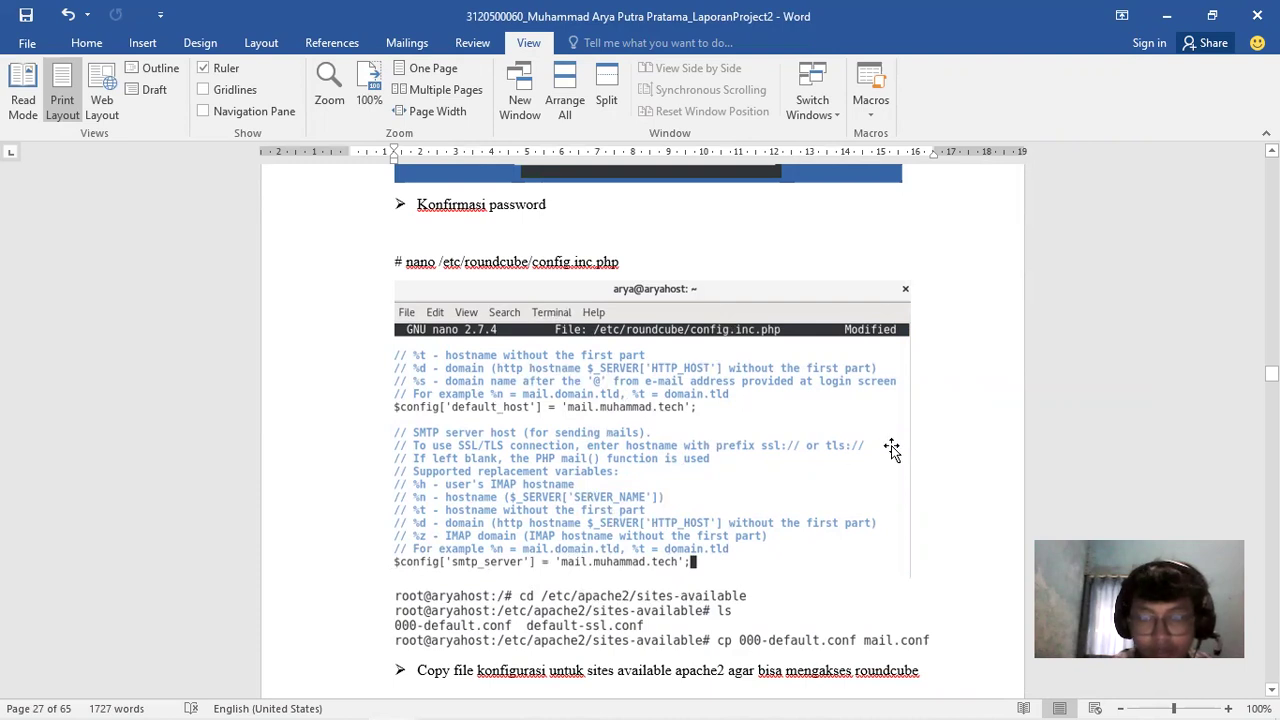
Scroll the report past the terminal output to the Roundcube login screenshot and section e)
{"action": "left_click_drag", "start_coordinate": [1271, 373], "coordinate": [1271, 374]}
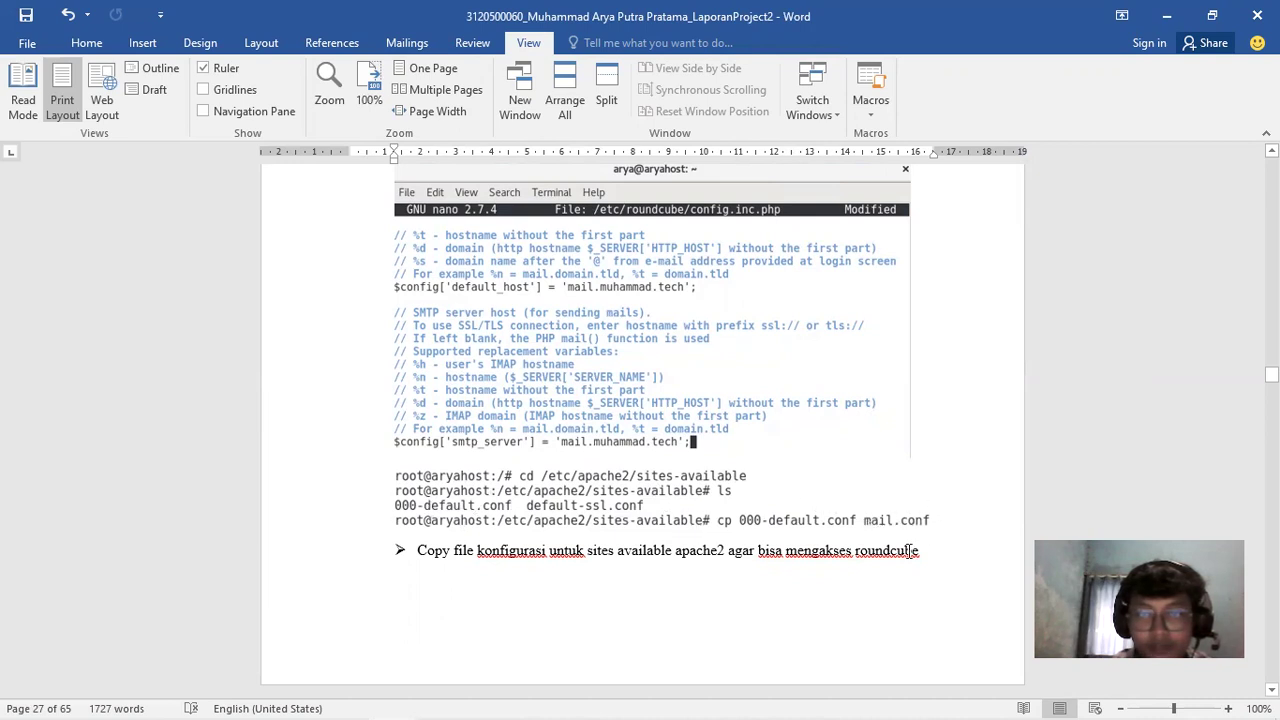
{"action": "left_click_drag", "start_coordinate": [1271, 375], "coordinate": [1271, 379]}
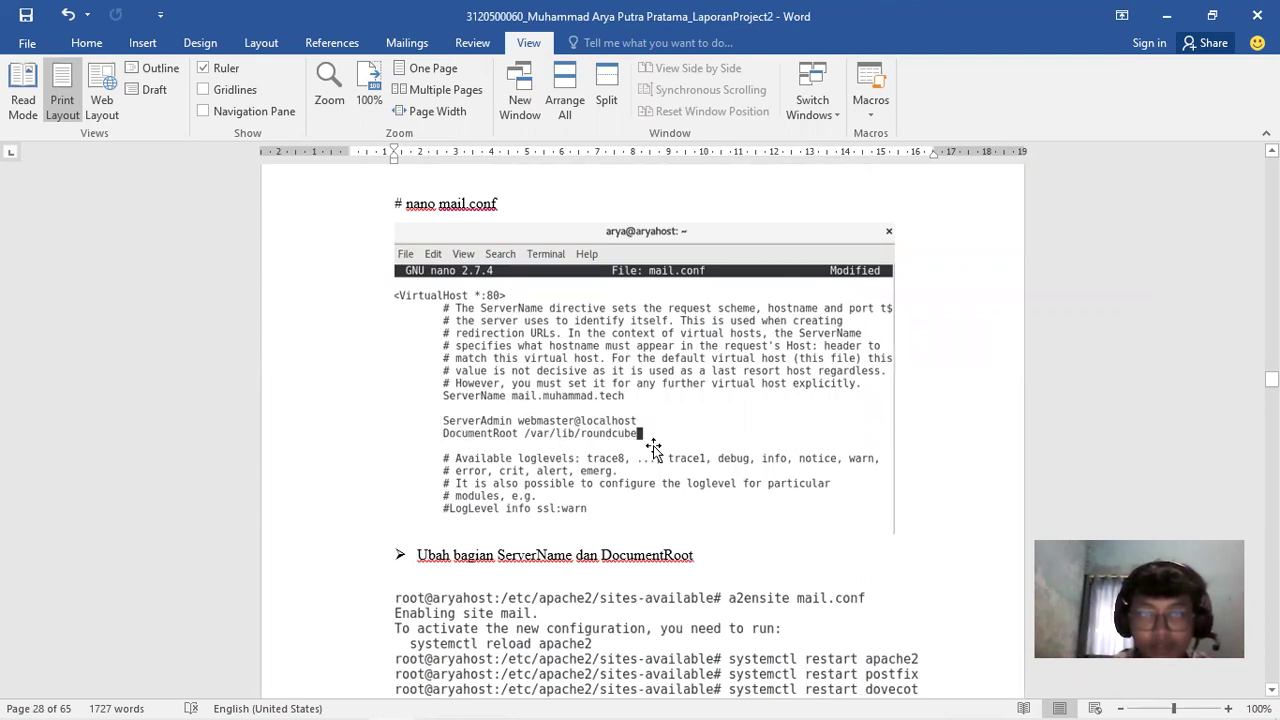
{"action": "scroll", "coordinate": [441, 398], "scroll_direction": "down", "scroll_amount": 3}
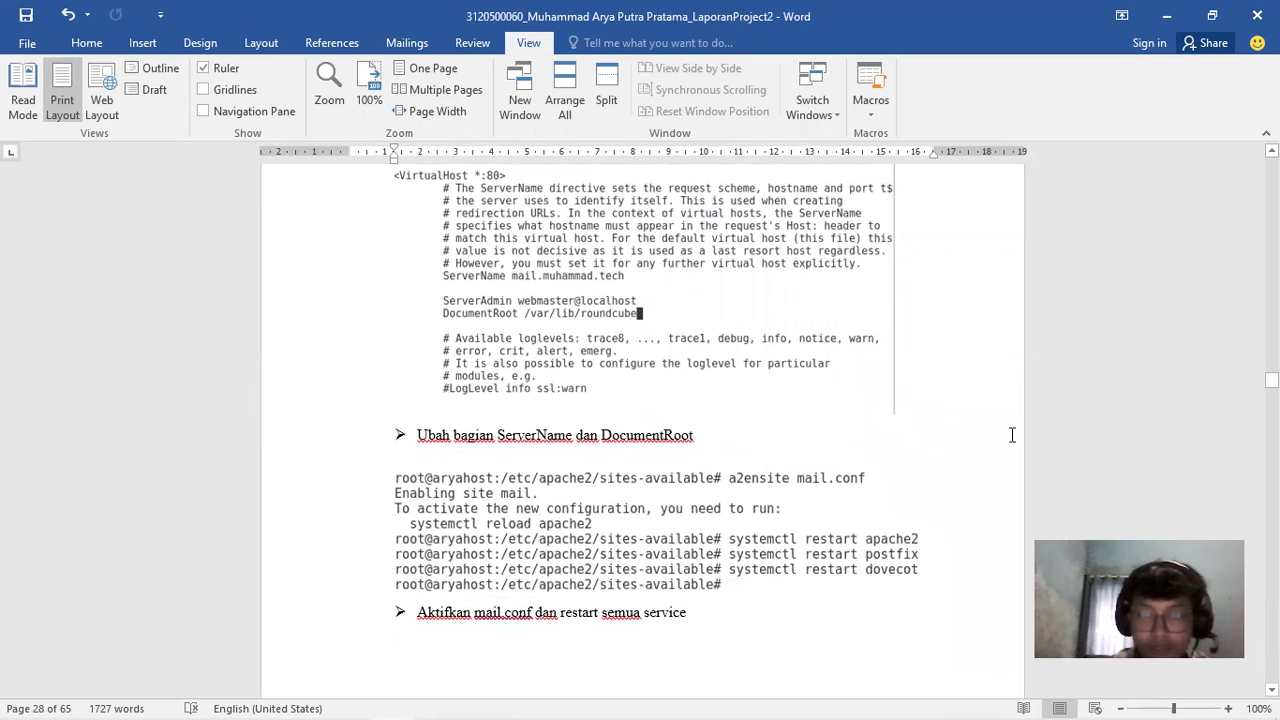
{"action": "scroll", "coordinate": [640, 400], "scroll_direction": "down", "scroll_amount": 5}
{"action": "scroll", "coordinate": [640, 400], "scroll_direction": "up", "scroll_amount": 5}
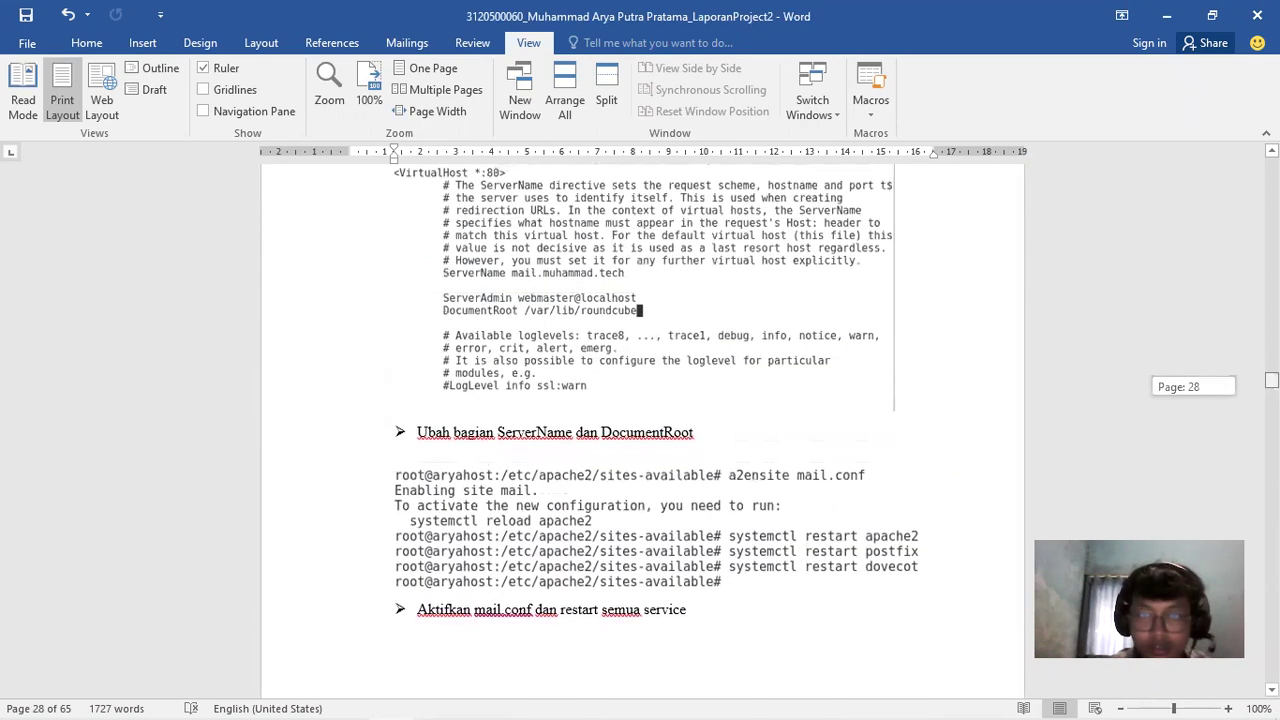
{"action": "scroll", "coordinate": [640, 400], "scroll_direction": "down", "scroll_amount": 3}
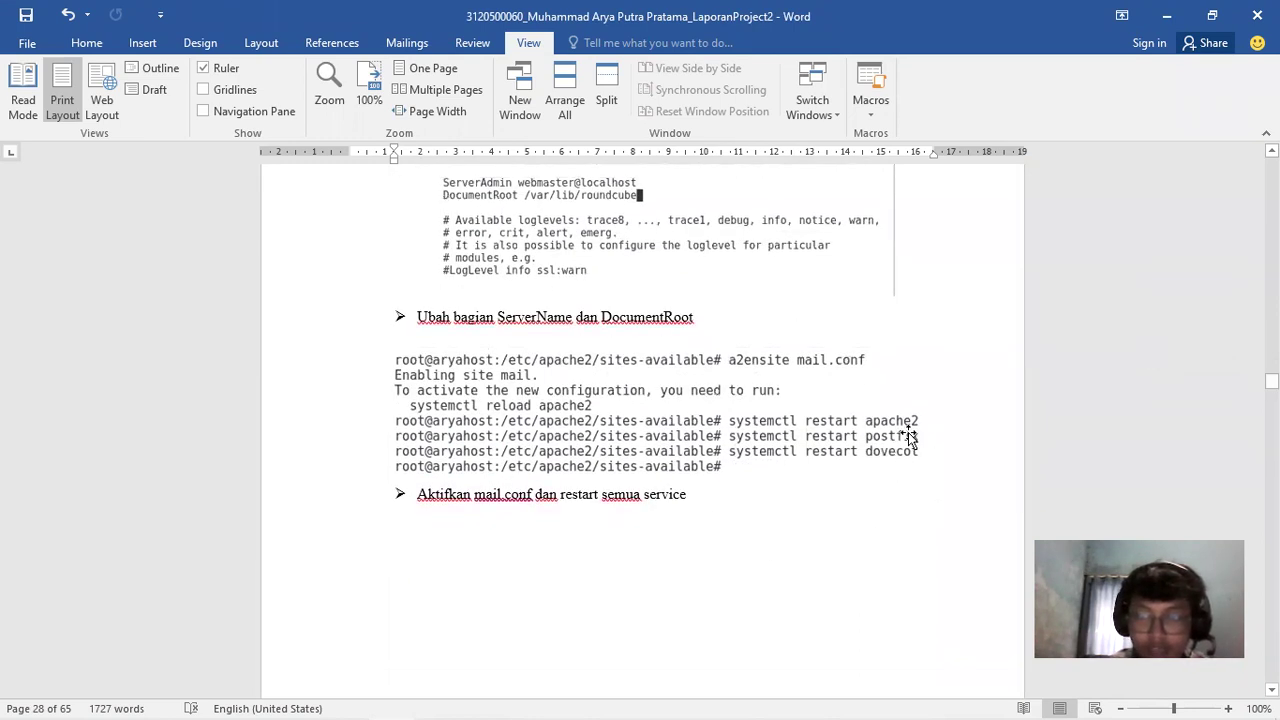
{"action": "scroll", "coordinate": [640, 400], "scroll_direction": "down", "scroll_amount": 15}
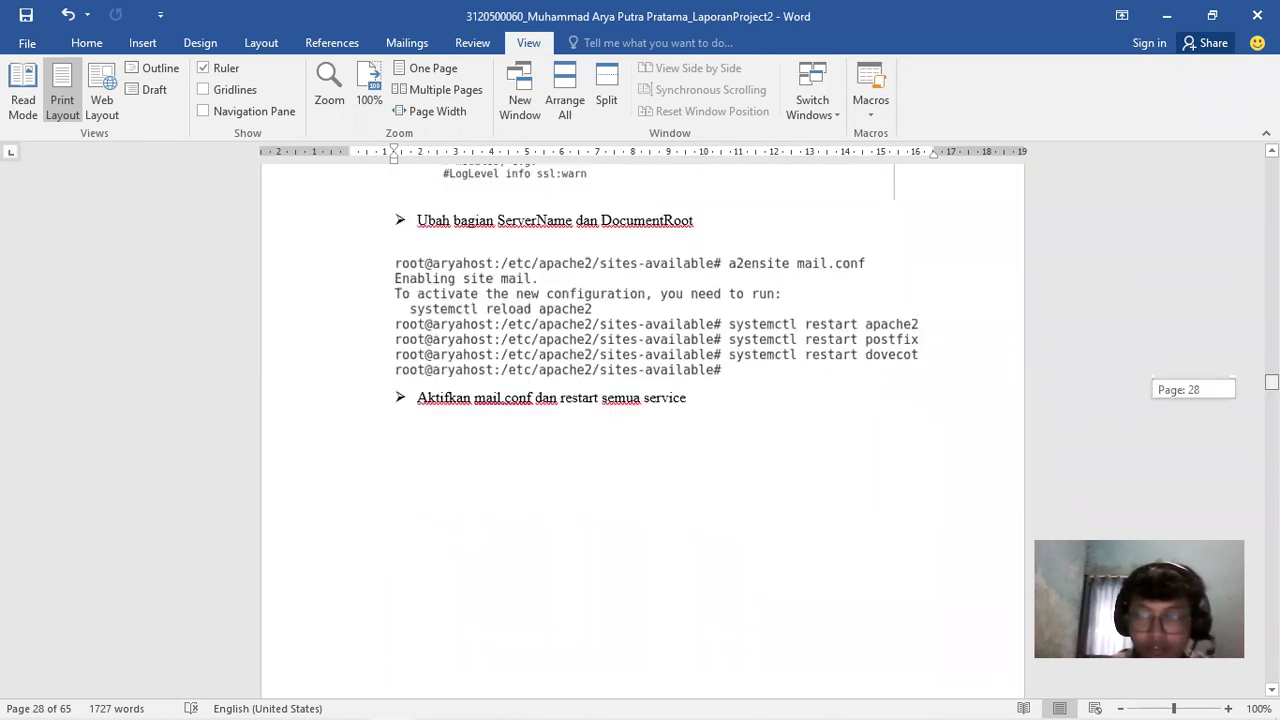
{"action": "scroll", "coordinate": [640, 430], "scroll_direction": "up", "scroll_amount": 4}
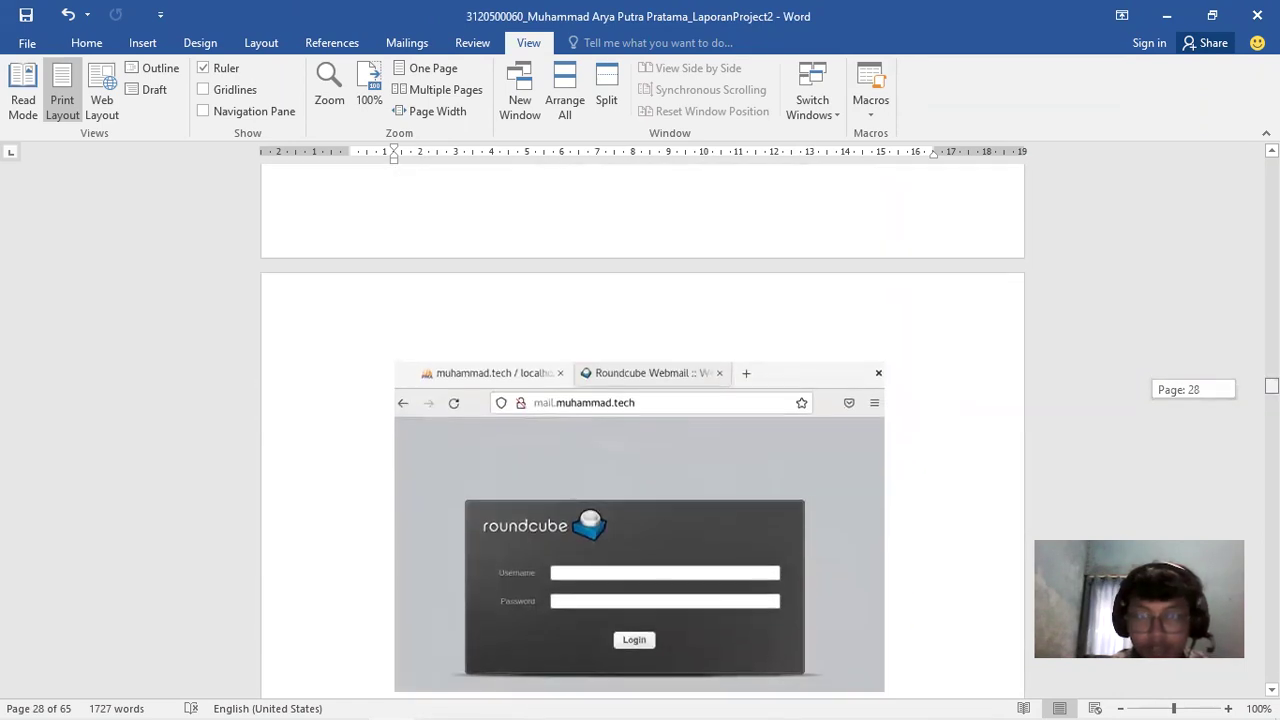
{"action": "scroll", "coordinate": [640, 430], "scroll_direction": "down", "scroll_amount": 5}
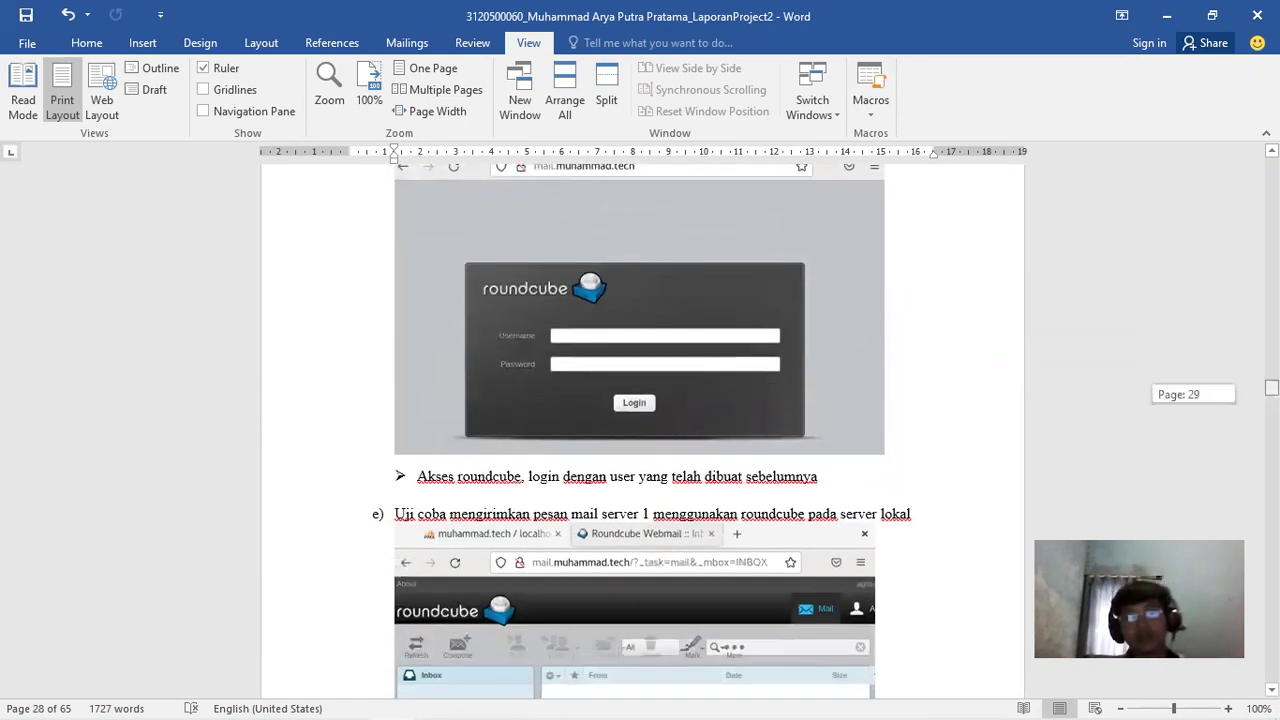
{"action": "scroll", "coordinate": [640, 430], "scroll_direction": "up", "scroll_amount": 3}
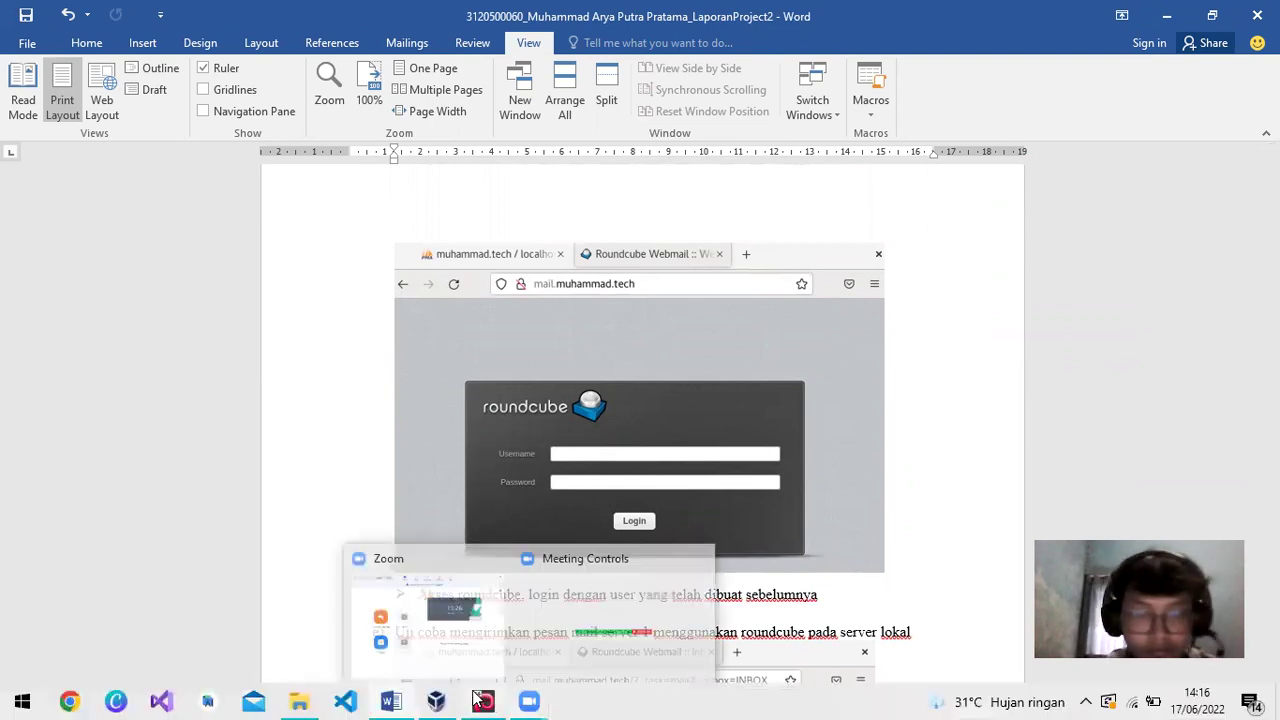
Load mail.muhammad.tech in a new Firefox tab in the VM, dismissing the insecure-login warning
{"action": "left_click", "coordinate": [483, 710]}
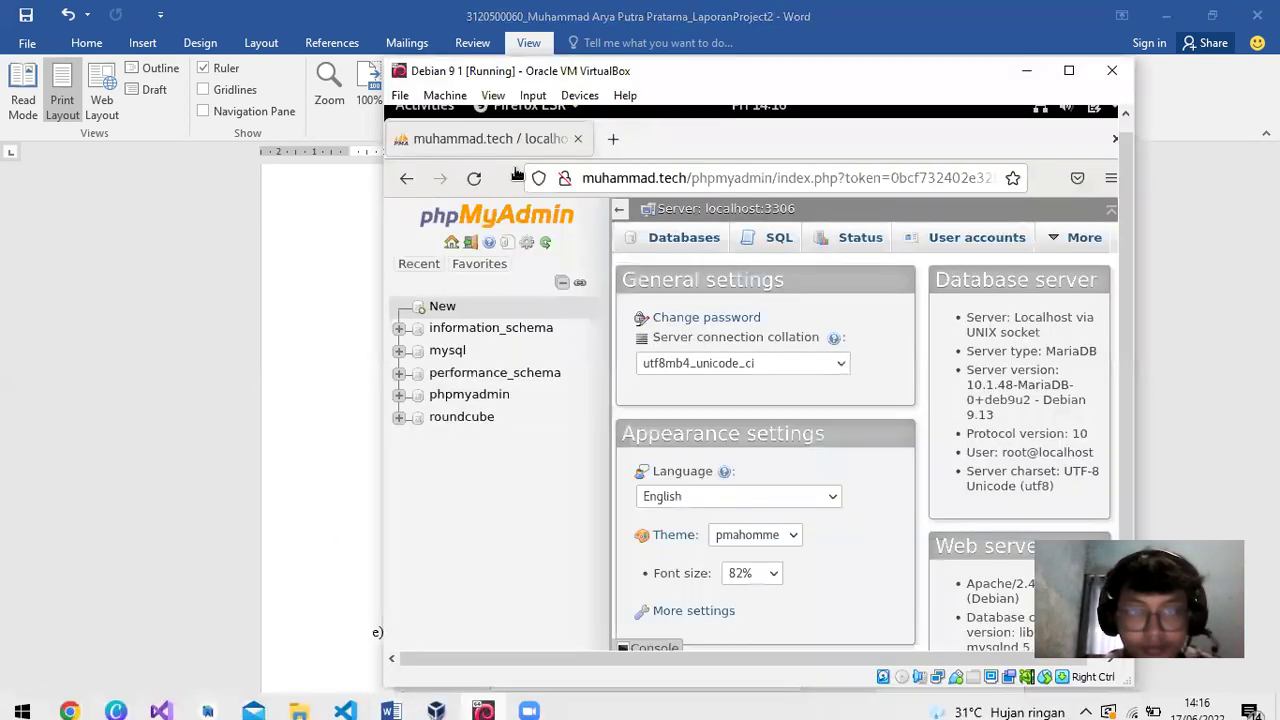
{"action": "left_click", "coordinate": [613, 138]}
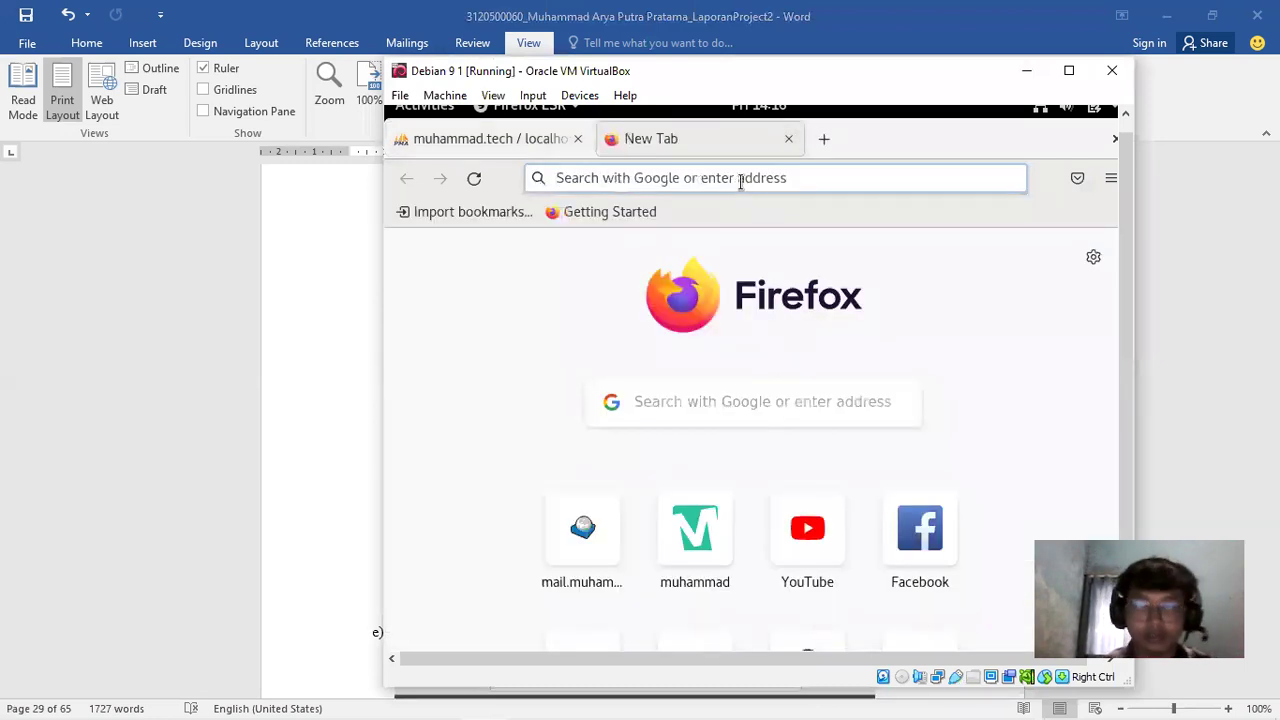
{"action": "type", "text": "ma"}
{"action": "type", "text": "ill"}
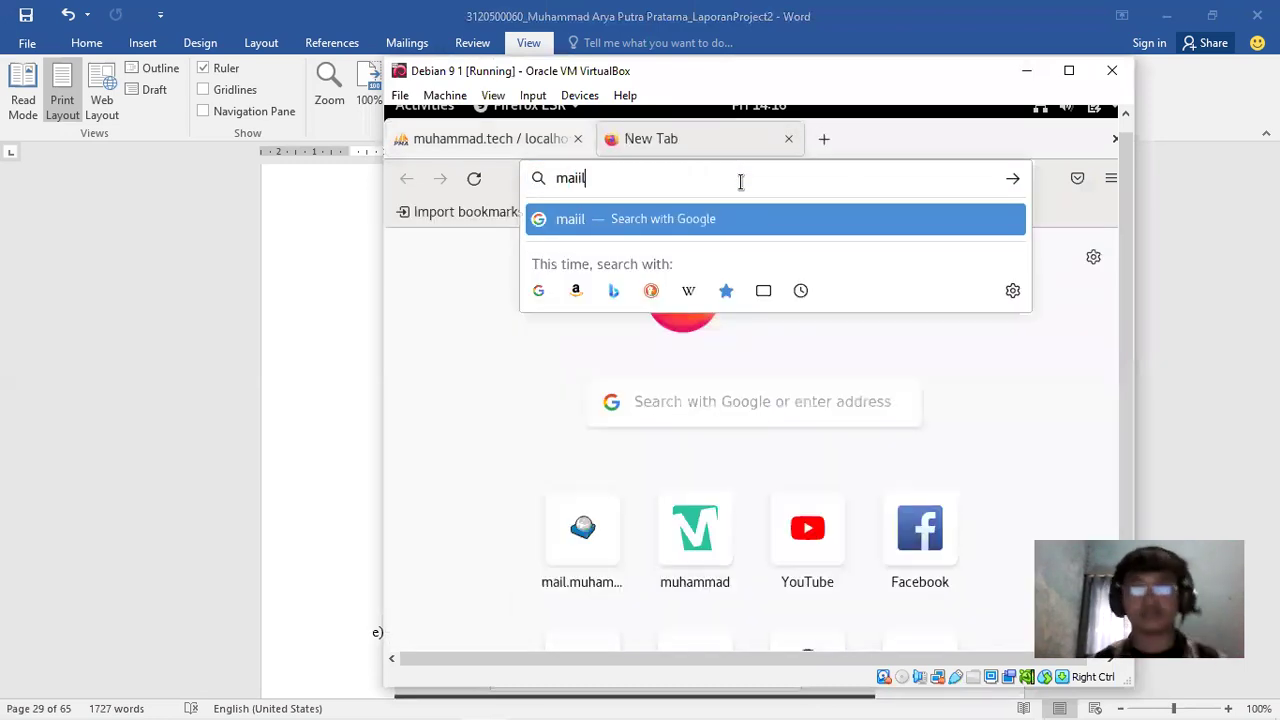
{"action": "key", "text": "Return"}
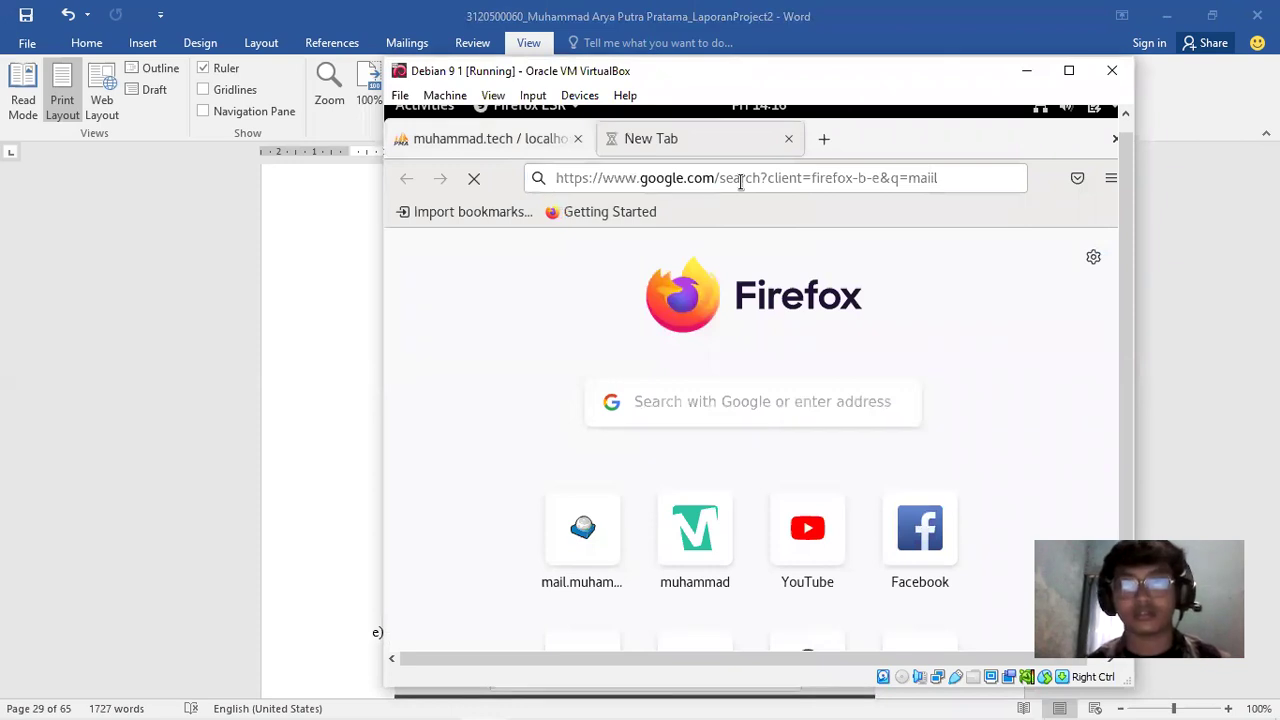
{"action": "left_click", "coordinate": [740, 178]}
{"action": "type", "text": "mail"}
{"action": "key", "text": "Return"}
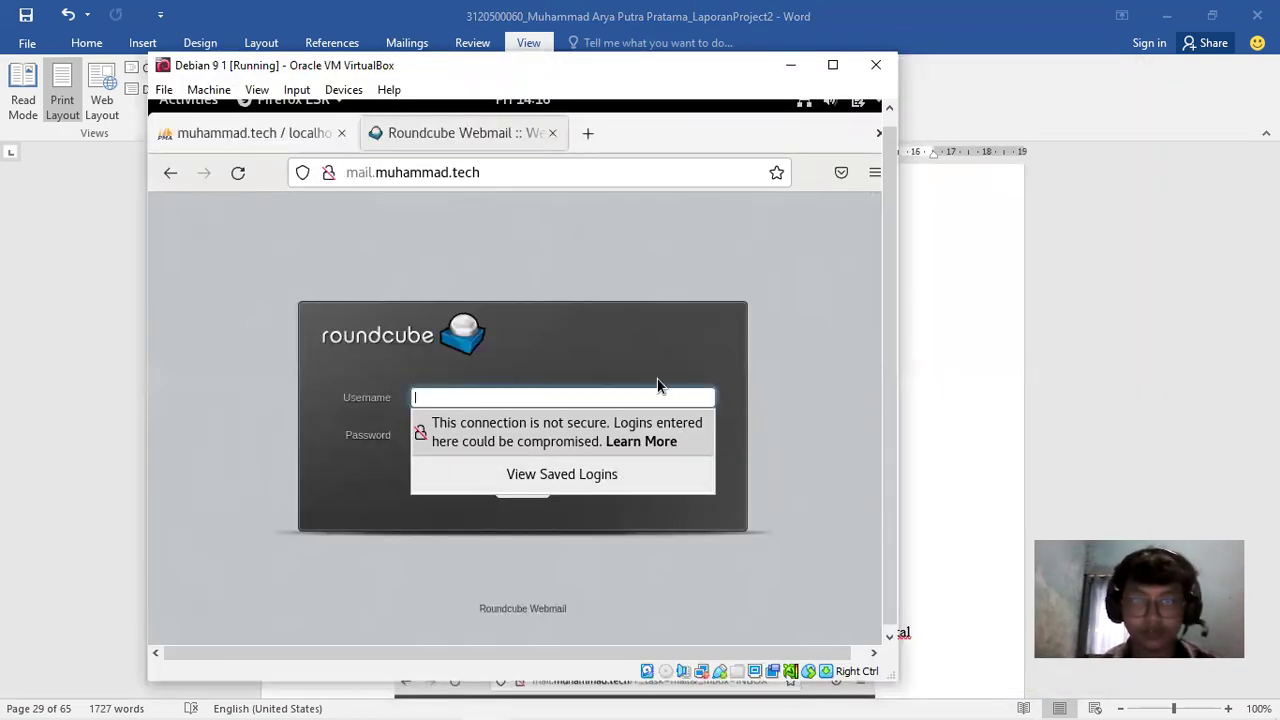
{"action": "left_click", "coordinate": [629, 536]}
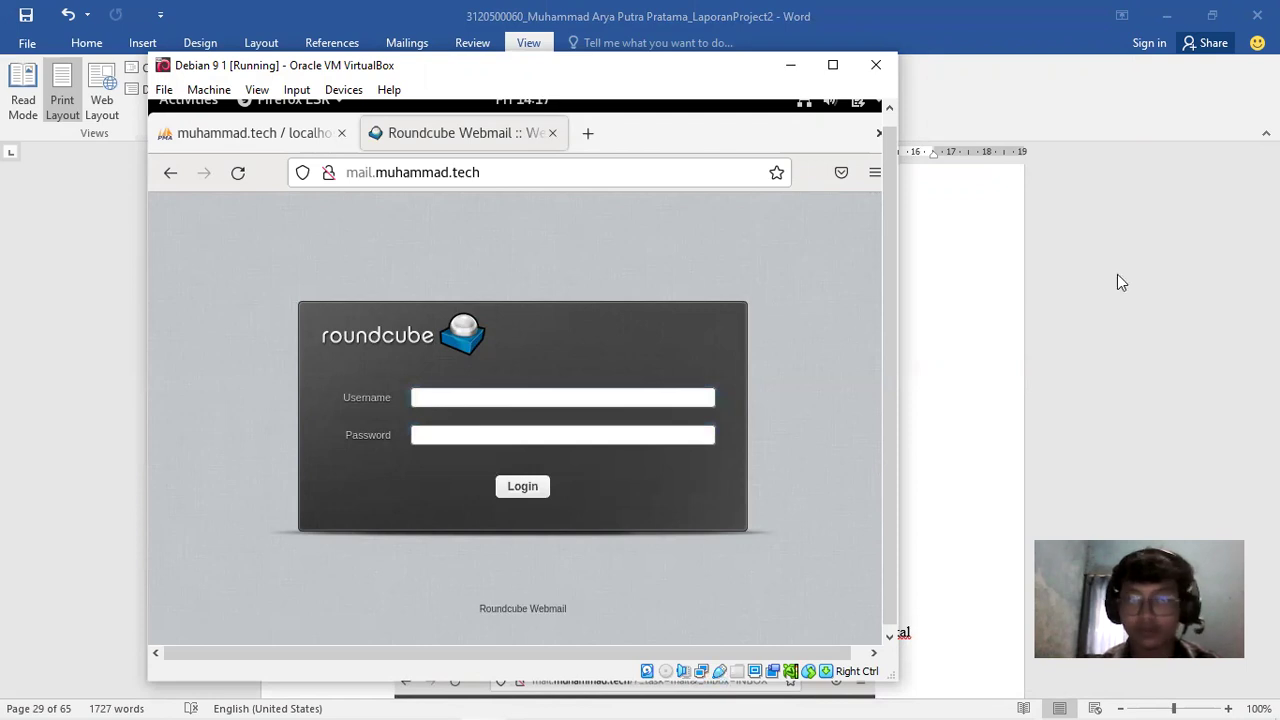
{"action": "left_click", "coordinate": [1117, 274]}
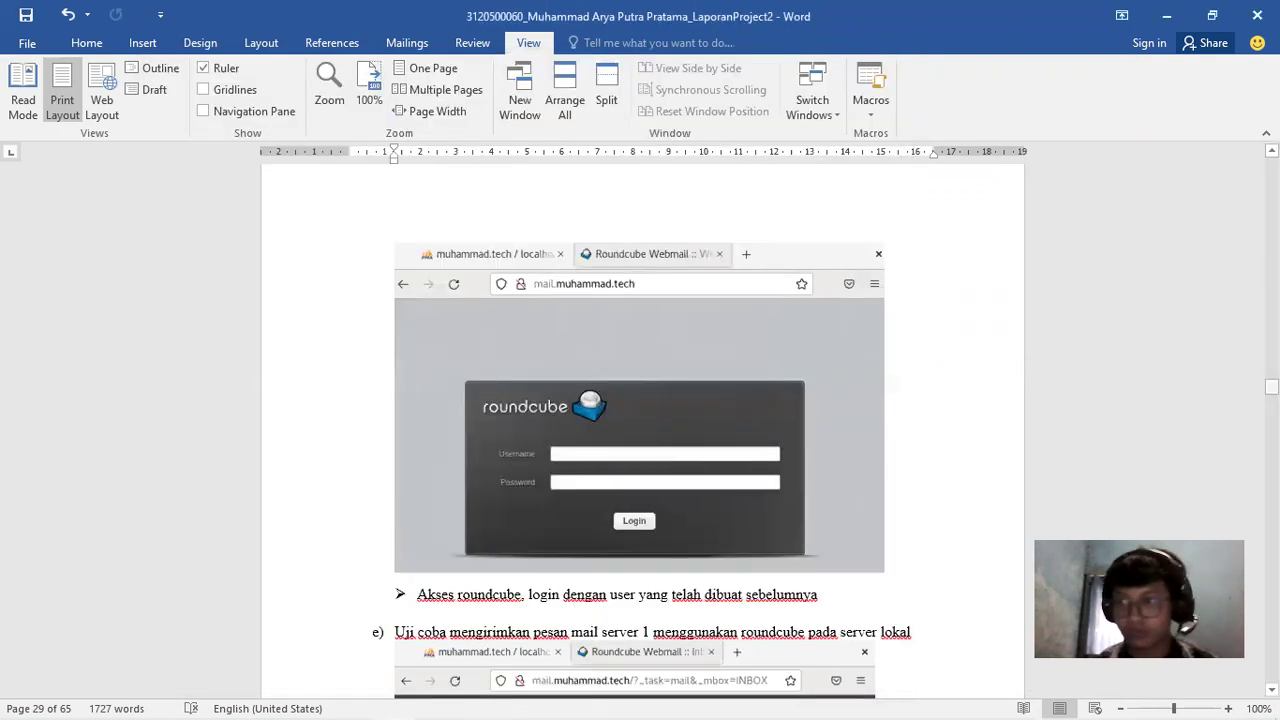
Scroll the report through the compose and inbox-check steps to page 30, then bring the VM forward
{"action": "left_click", "coordinate": [1271, 387]}
{"action": "left_click_drag", "start_coordinate": [1271, 387], "coordinate": [1271, 397]}
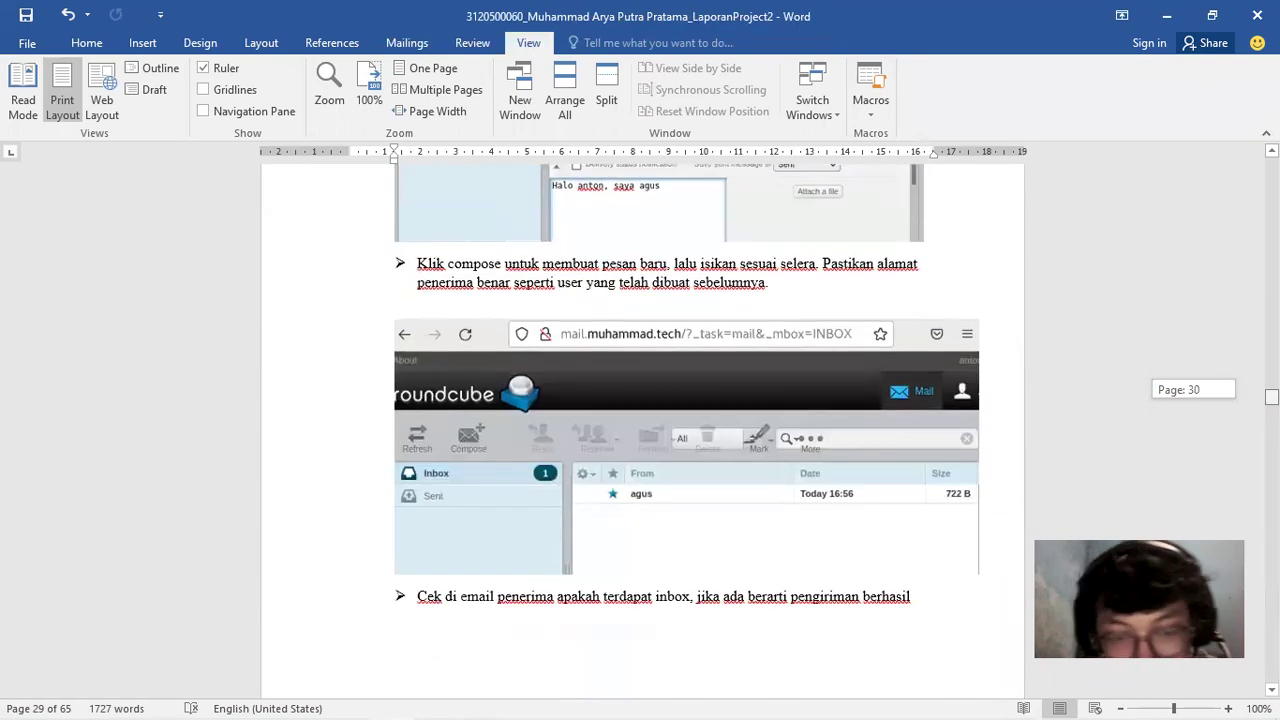
{"action": "left_click_drag", "start_coordinate": [1271, 397], "coordinate": [1271, 397]}
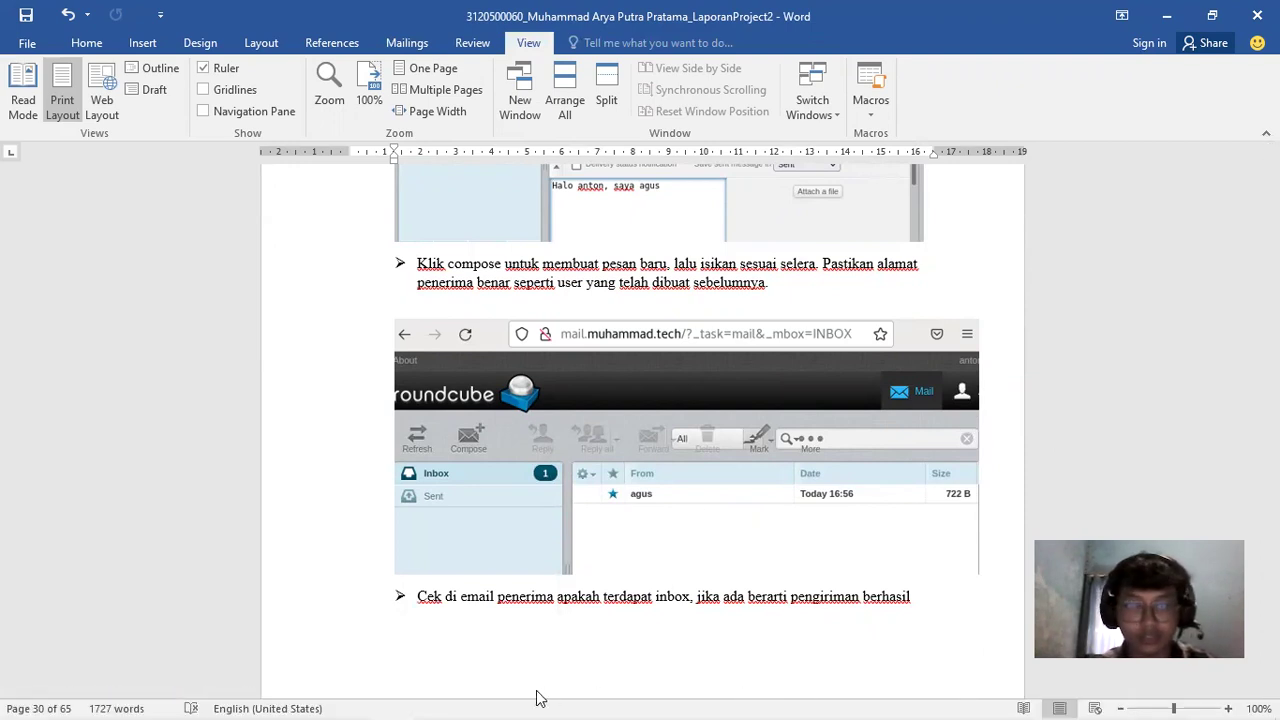
{"action": "left_click", "coordinate": [495, 698]}
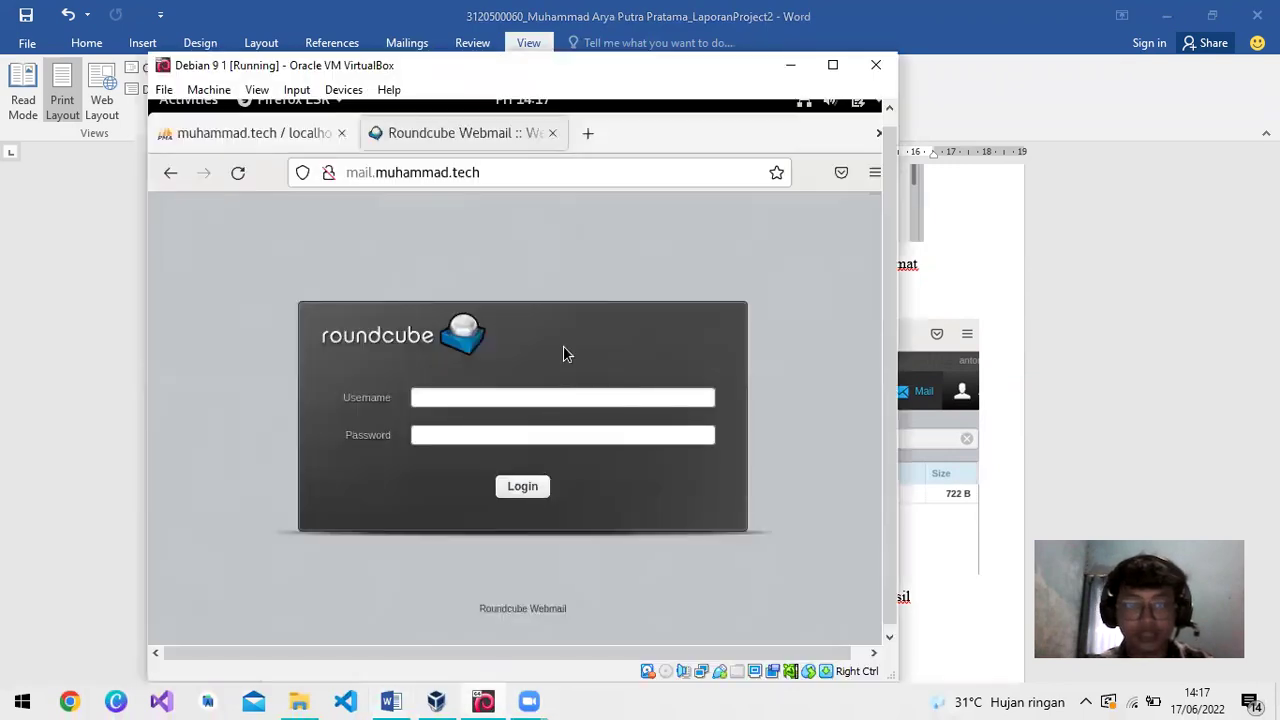
Log into Roundcube as the test user, declining Firefox's save-login prompt, to show the 2-message inbox
{"action": "left_click", "coordinate": [503, 396]}
{"action": "type", "text": "ana"}
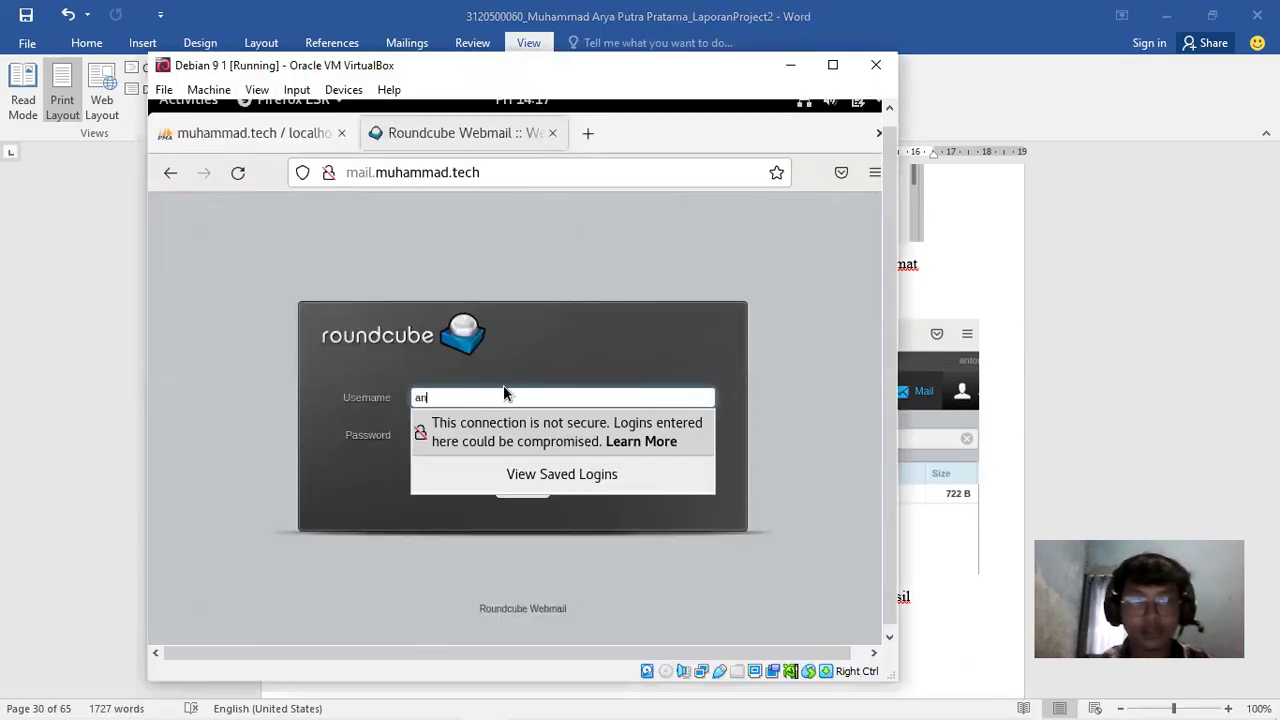
{"action": "left_click", "coordinate": [687, 444]}
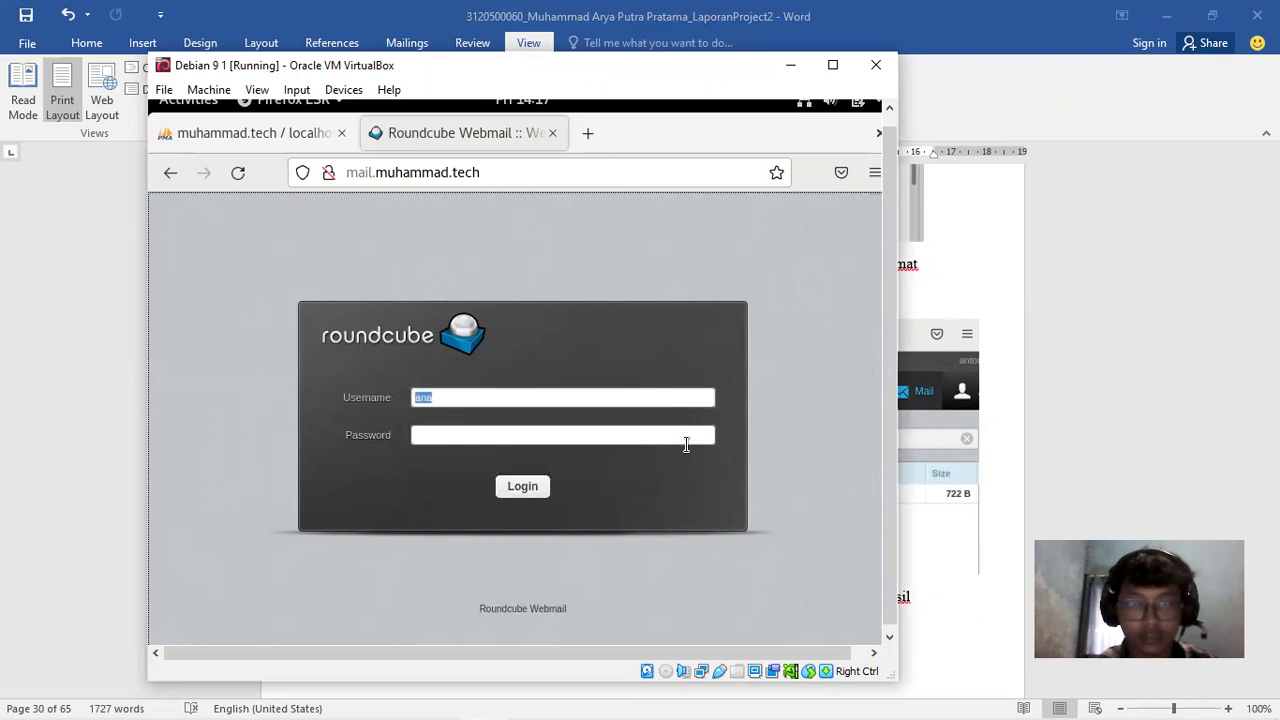
{"action": "left_click", "coordinate": [663, 437]}
{"action": "type", "text": "a"}
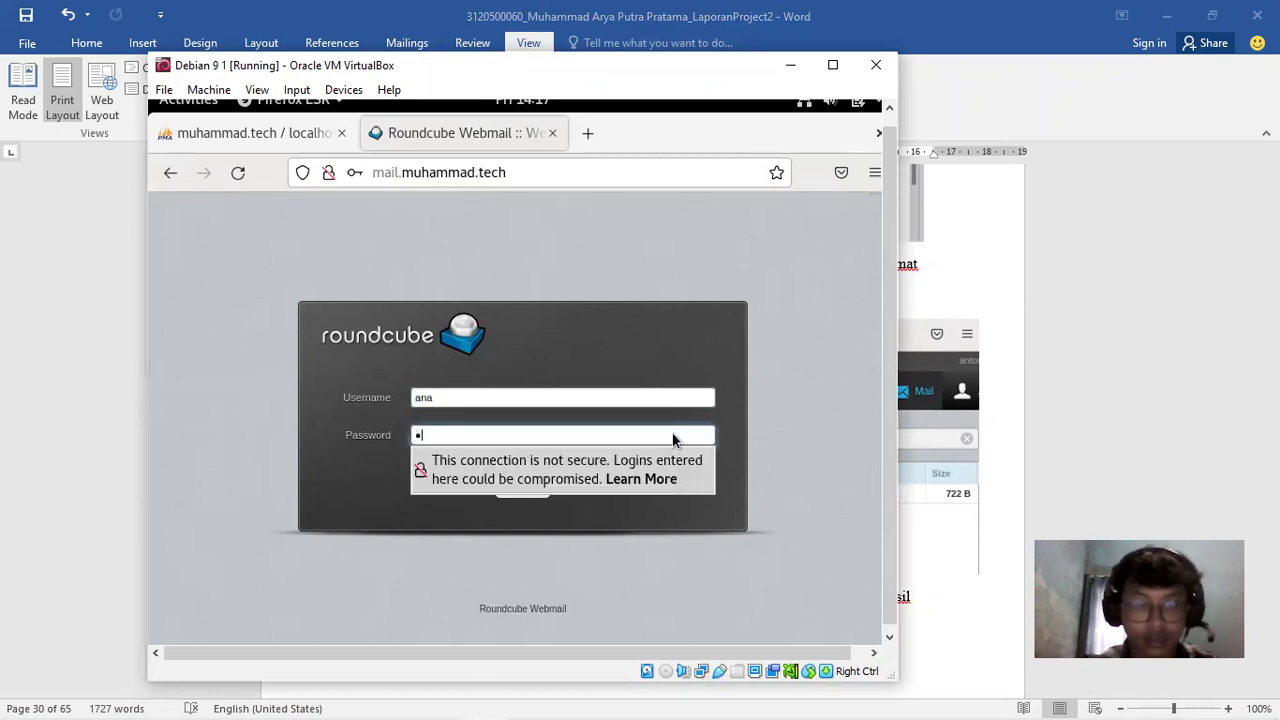
{"action": "key", "text": "Return"}
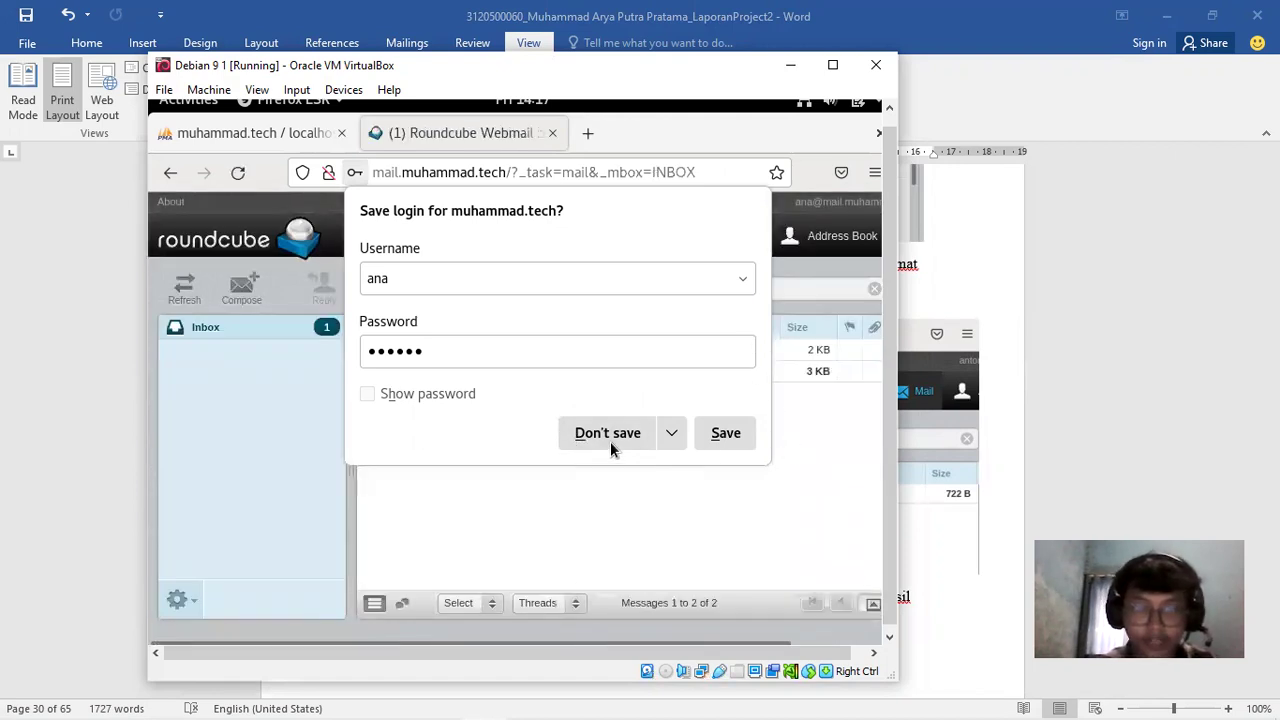
{"action": "left_click", "coordinate": [610, 441]}
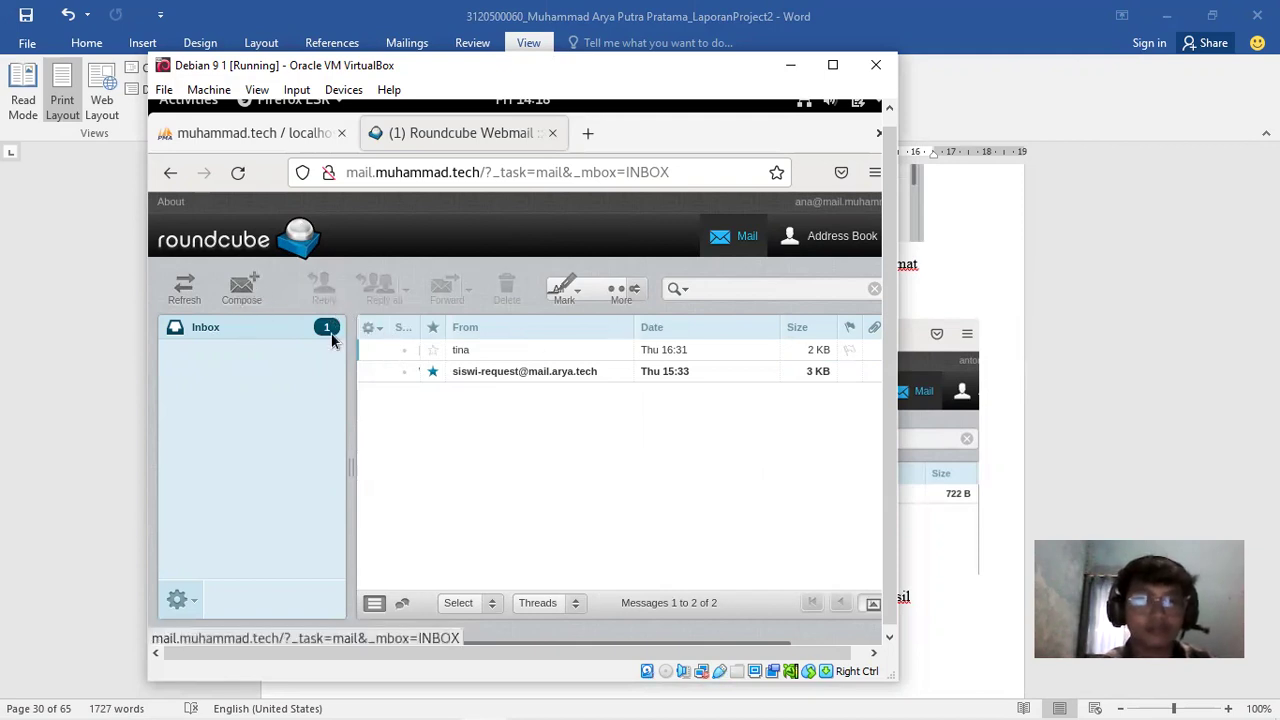
Send 'DEMO MAIL SERVER 1' to the other mail.muhammad.tech user and confirm it in Sent
{"action": "left_click", "coordinate": [241, 288]}
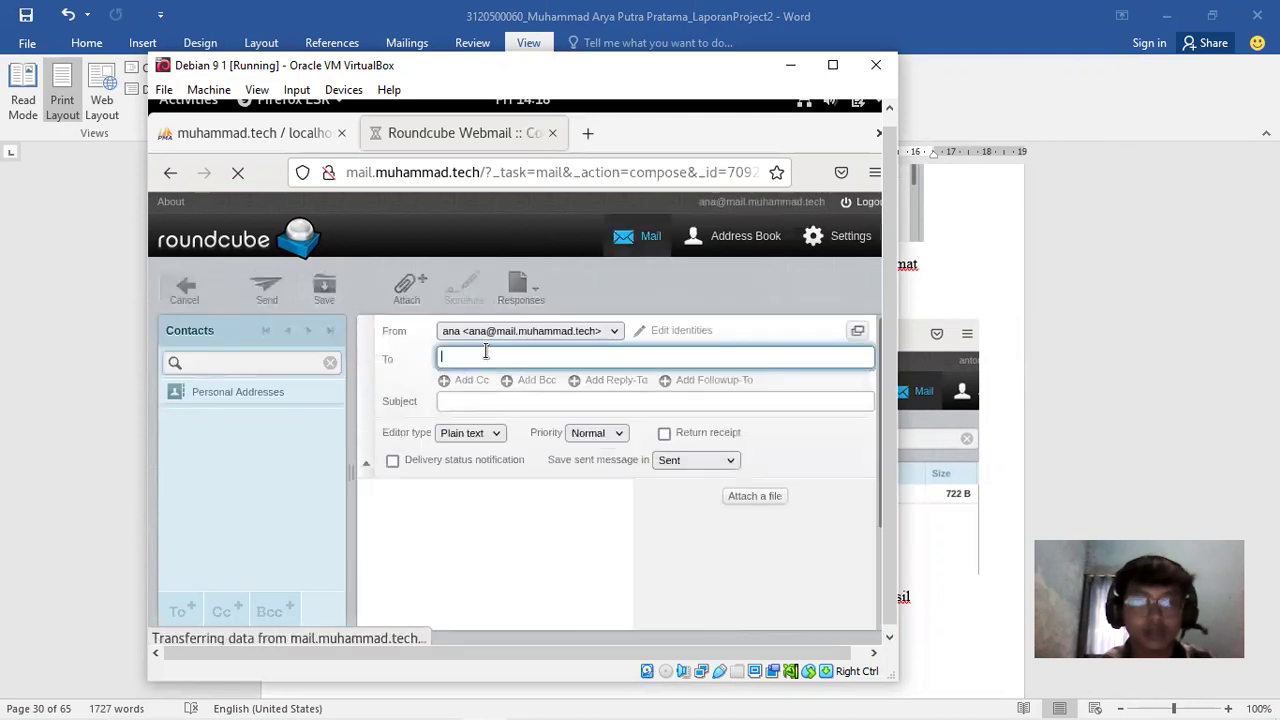
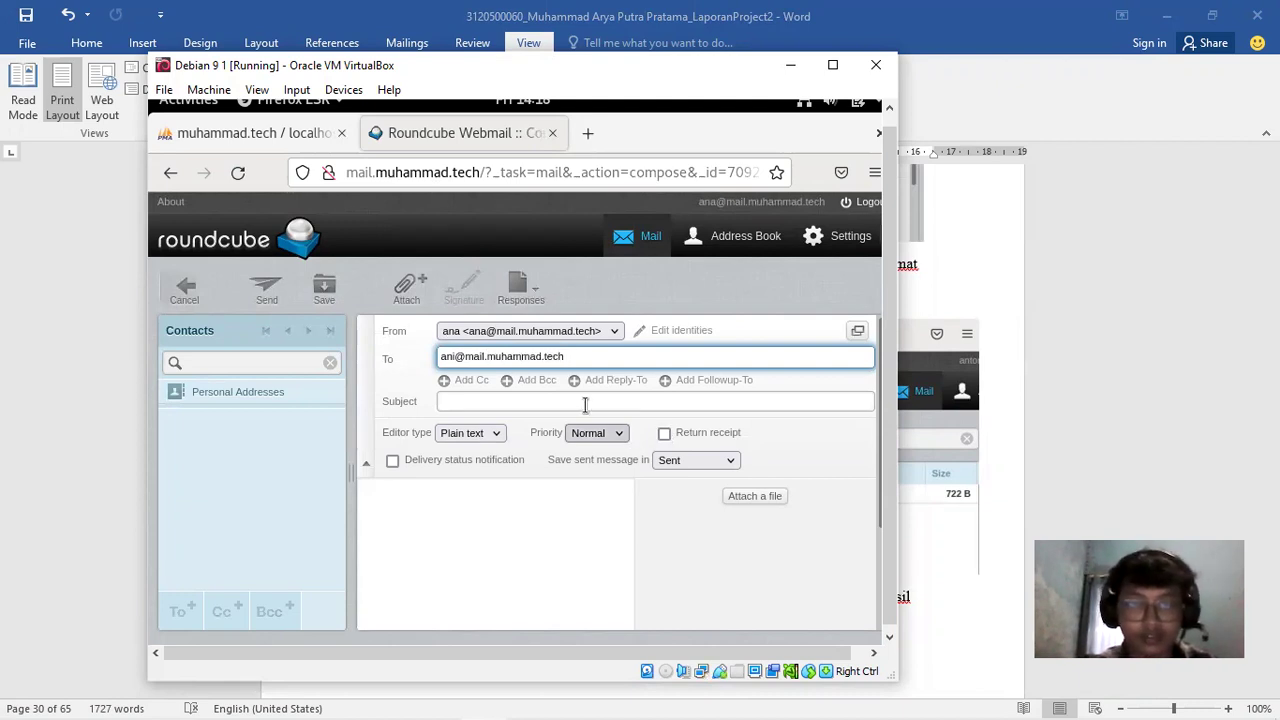
{"action": "left_click", "coordinate": [585, 401]}
{"action": "type", "text": "Te"}
{"action": "key", "text": "BackSpace"}
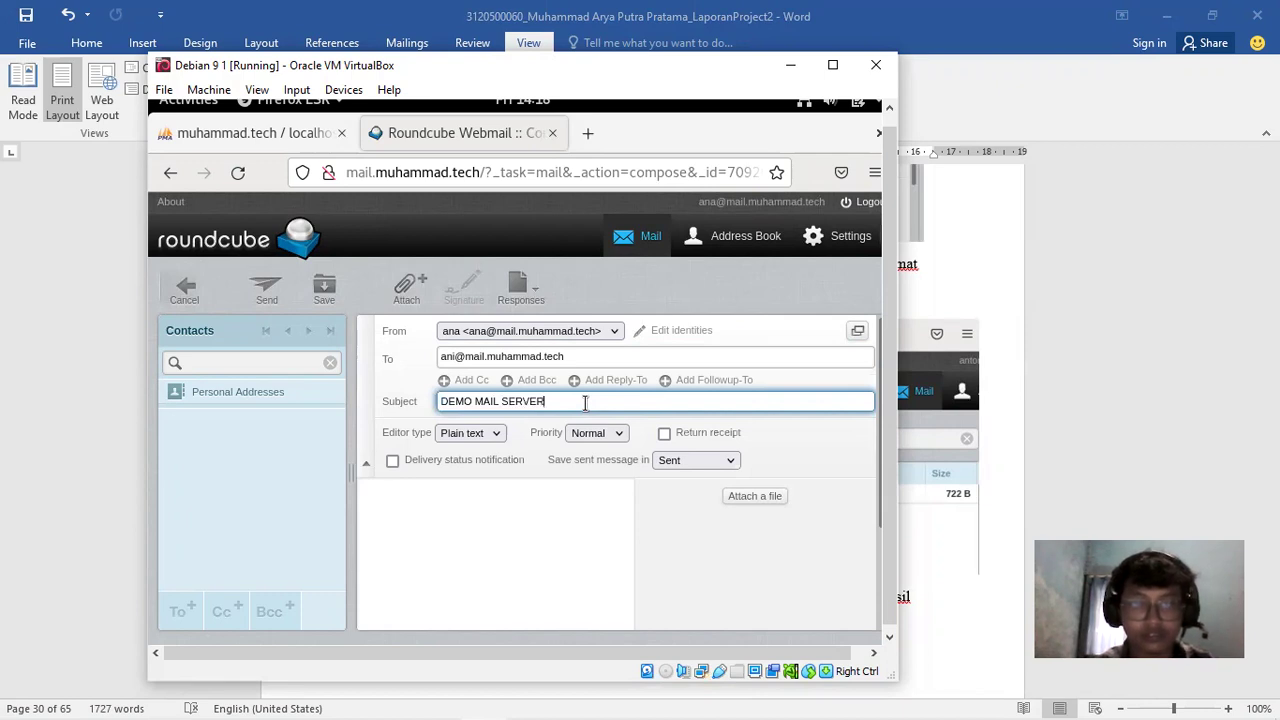
{"action": "left_click", "coordinate": [531, 482]}
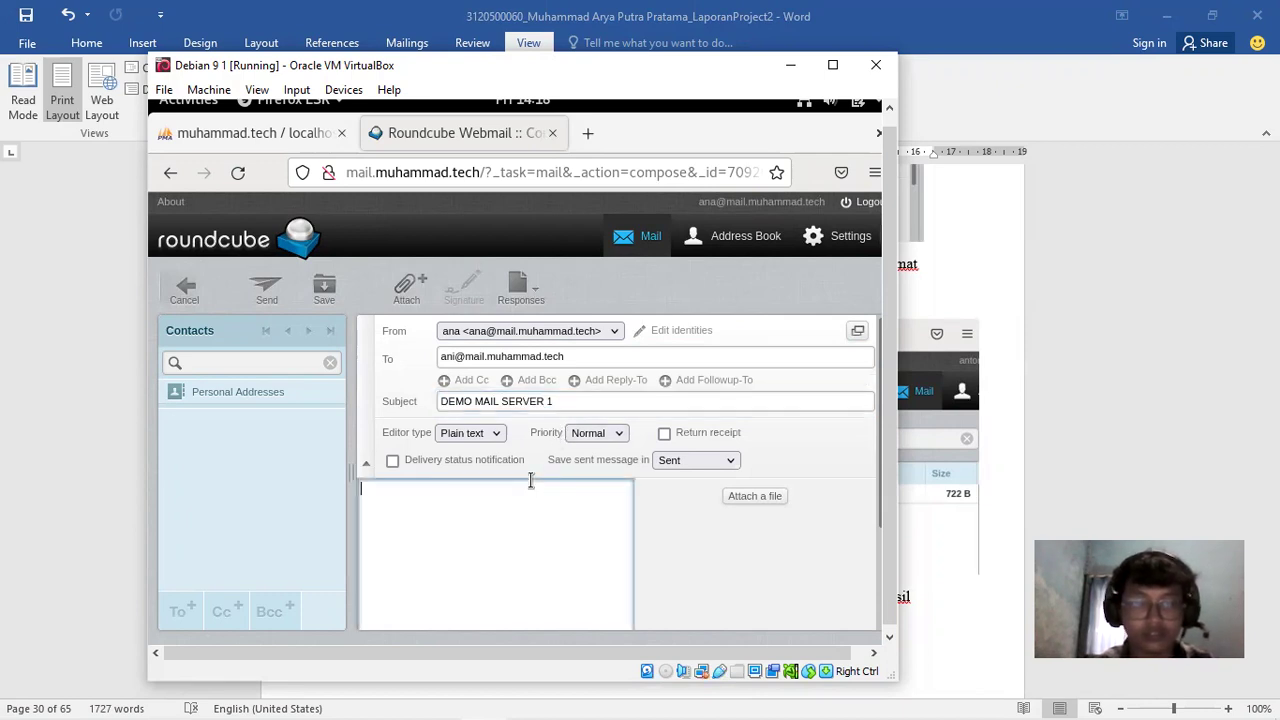
{"action": "left_click", "coordinate": [257, 296]}
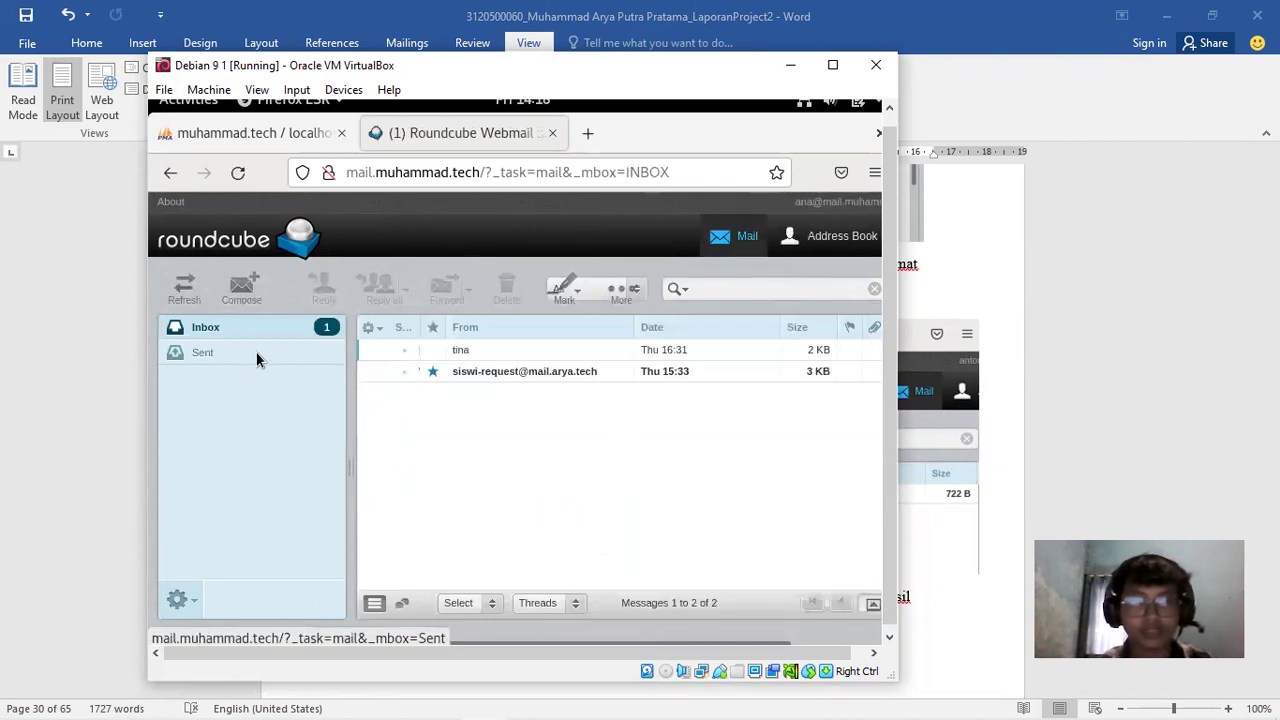
{"action": "left_click", "coordinate": [208, 356]}
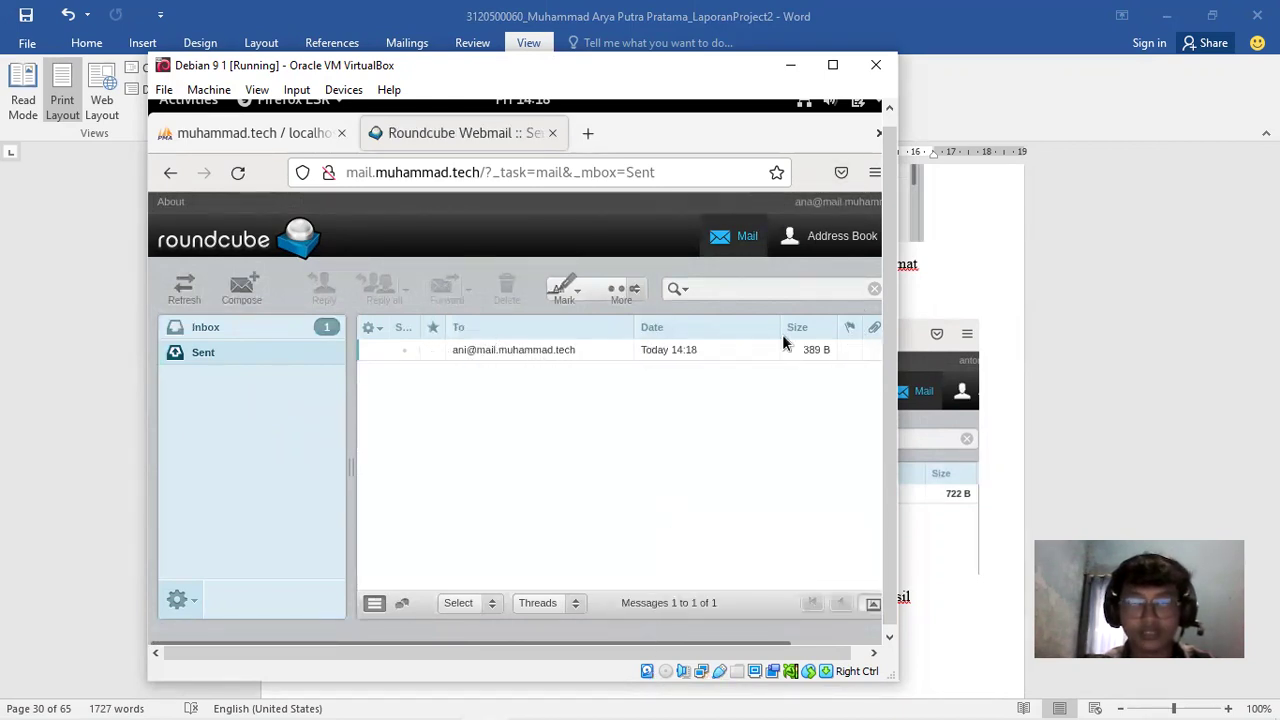
Maximize the VM window and log out of the sender's Roundcube account
{"action": "left_click", "coordinate": [832, 64]}
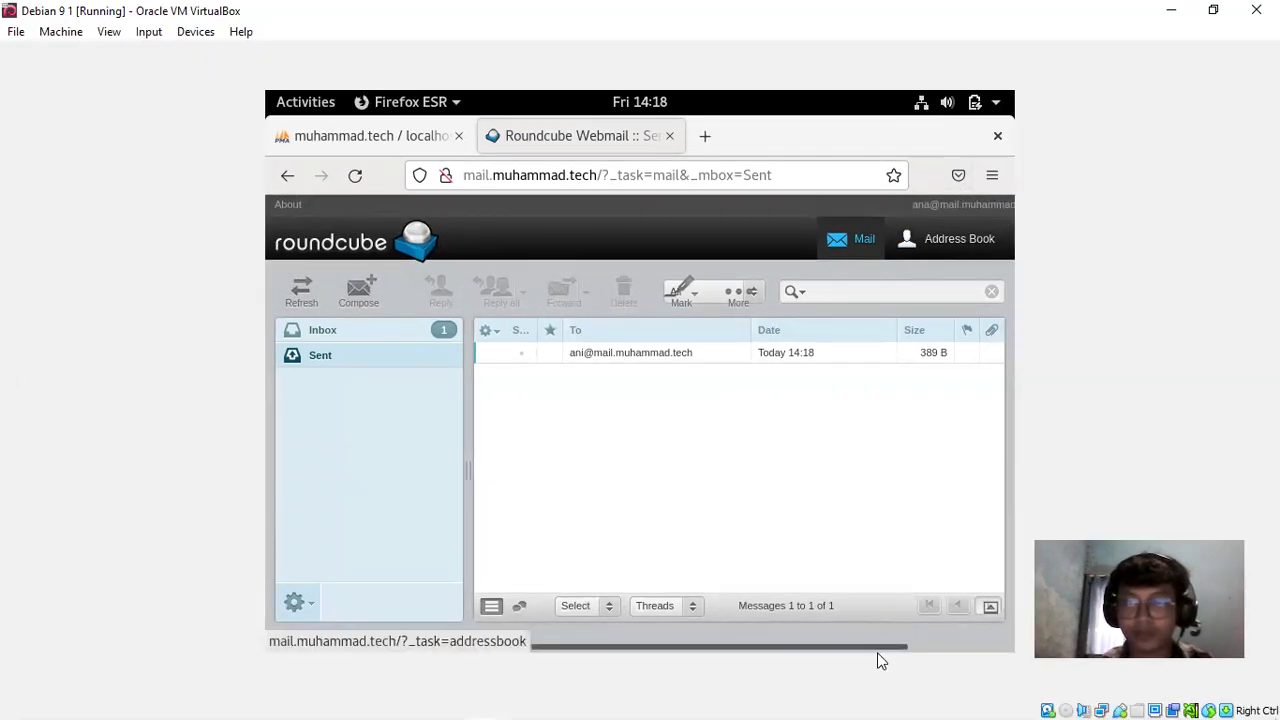
{"action": "left_click_drag", "start_coordinate": [913, 647], "coordinate": [988, 654]}
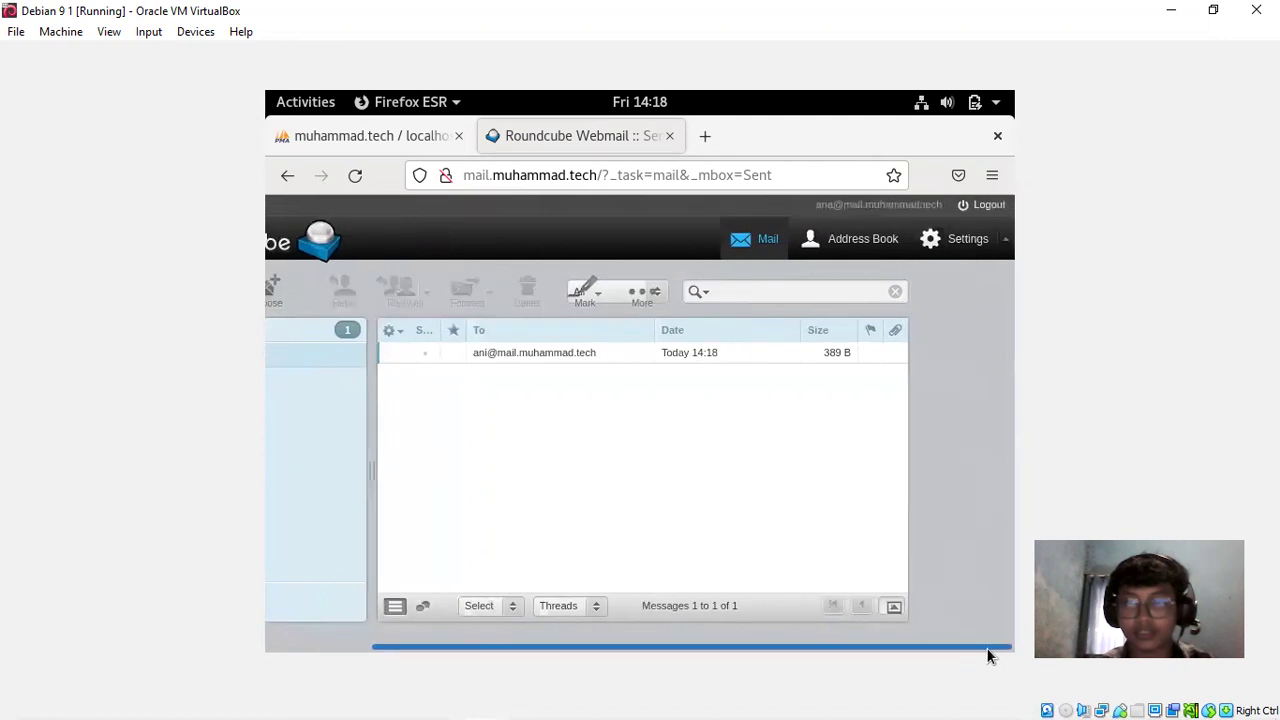
{"action": "left_click", "coordinate": [983, 205]}
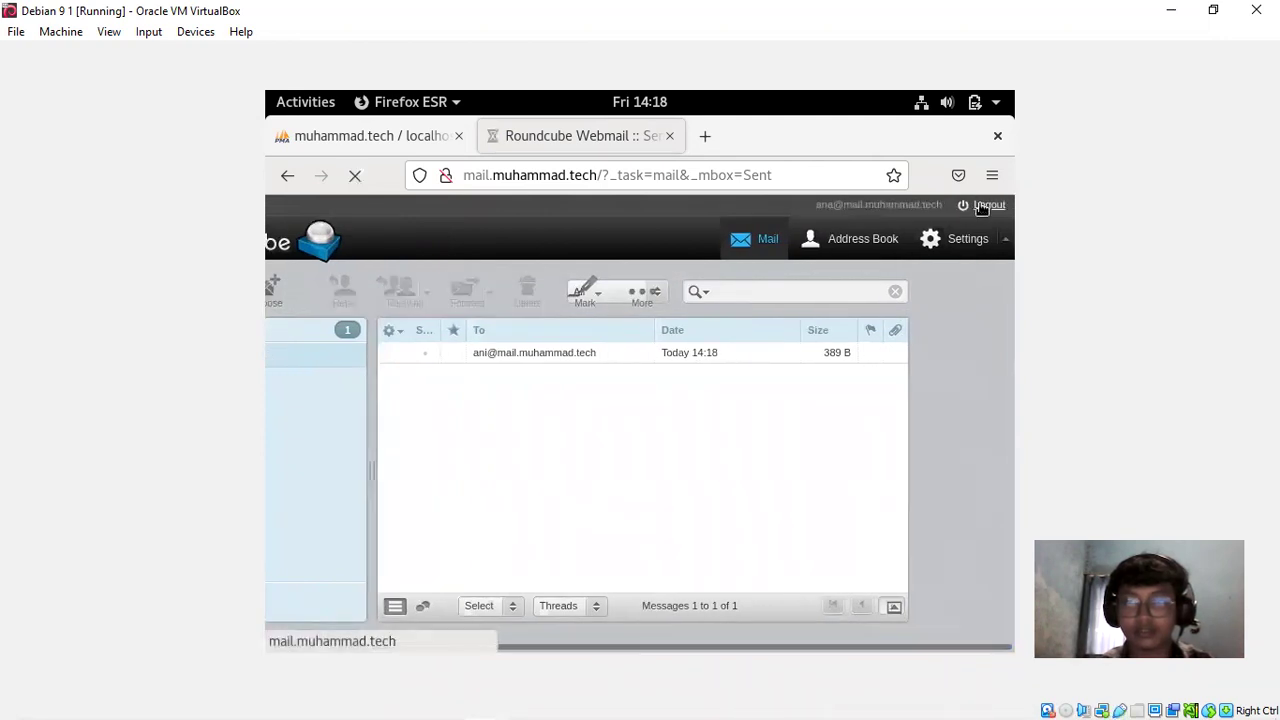
Sign in as the recipient without saving the password, showing the new message received at 14:18
{"action": "type", "text": "adm"}
{"action": "key", "text": "BackSpace"}
{"action": "key", "text": "BackSpace"}
{"action": "key", "text": "BackSpace"}
{"action": "type", "text": "ani"}
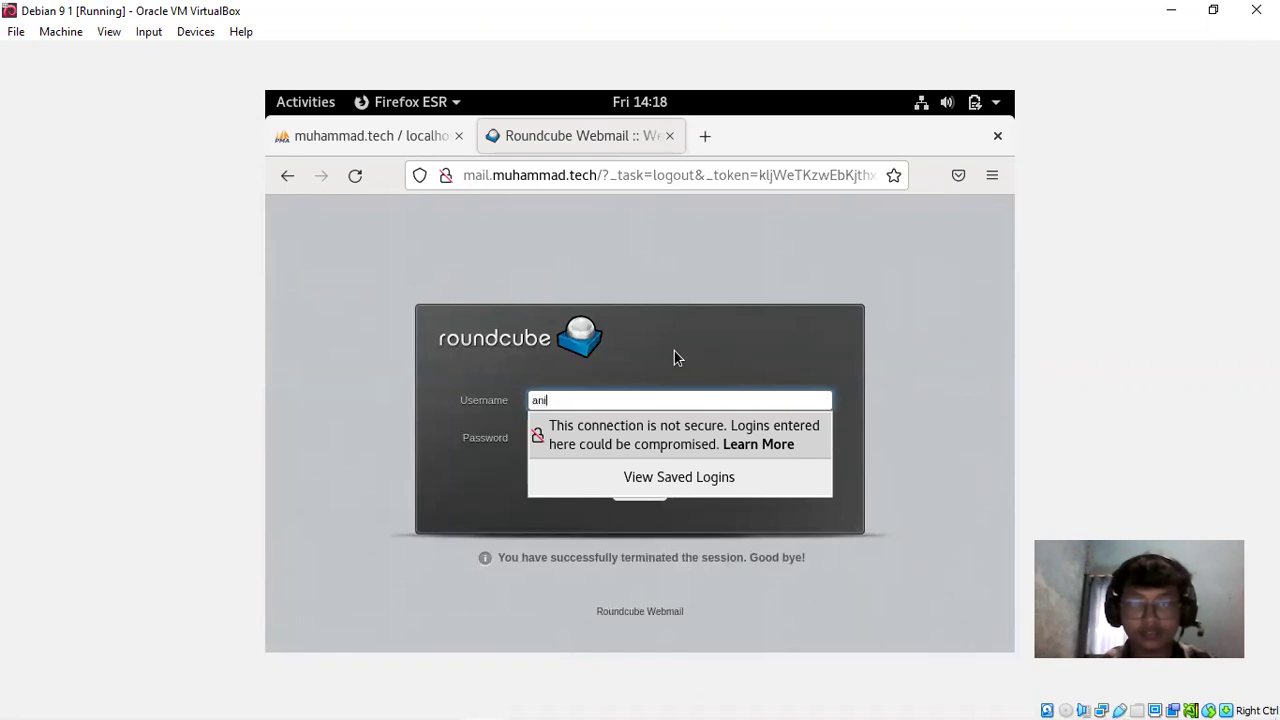
{"action": "key", "text": "Tab"}
{"action": "type", "text": "a"}
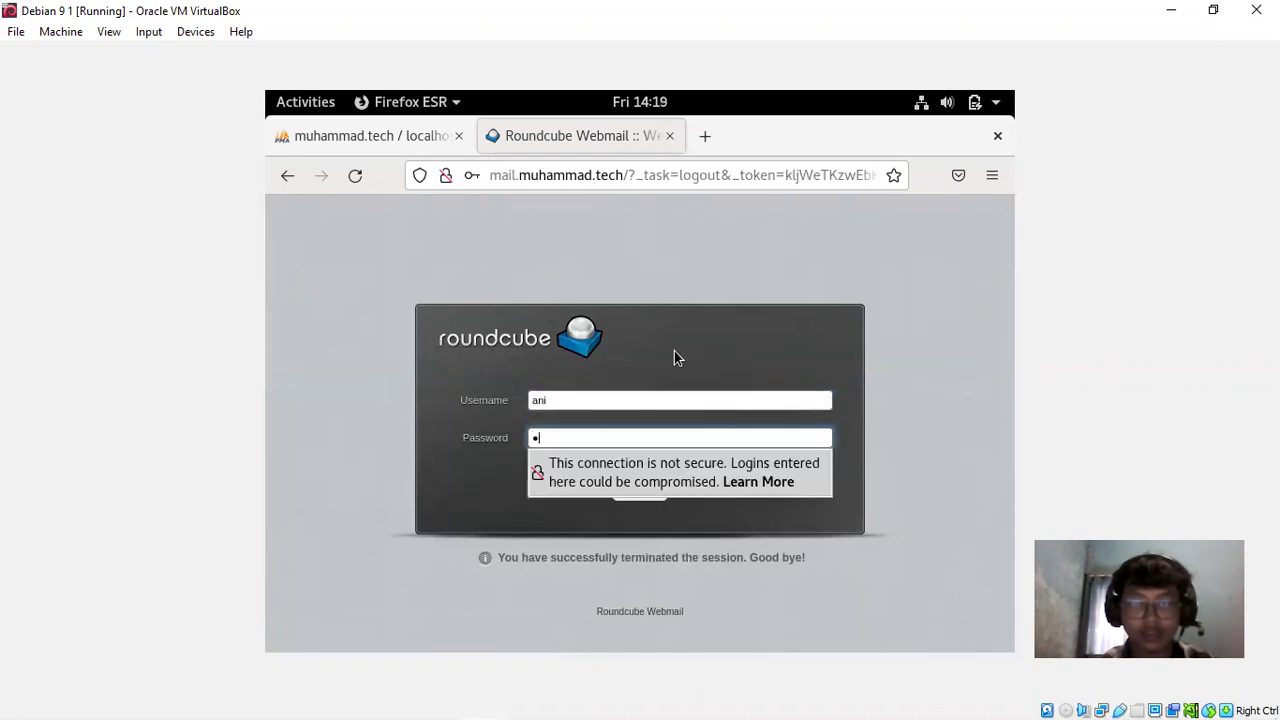
{"action": "key", "text": "BackSpace"}
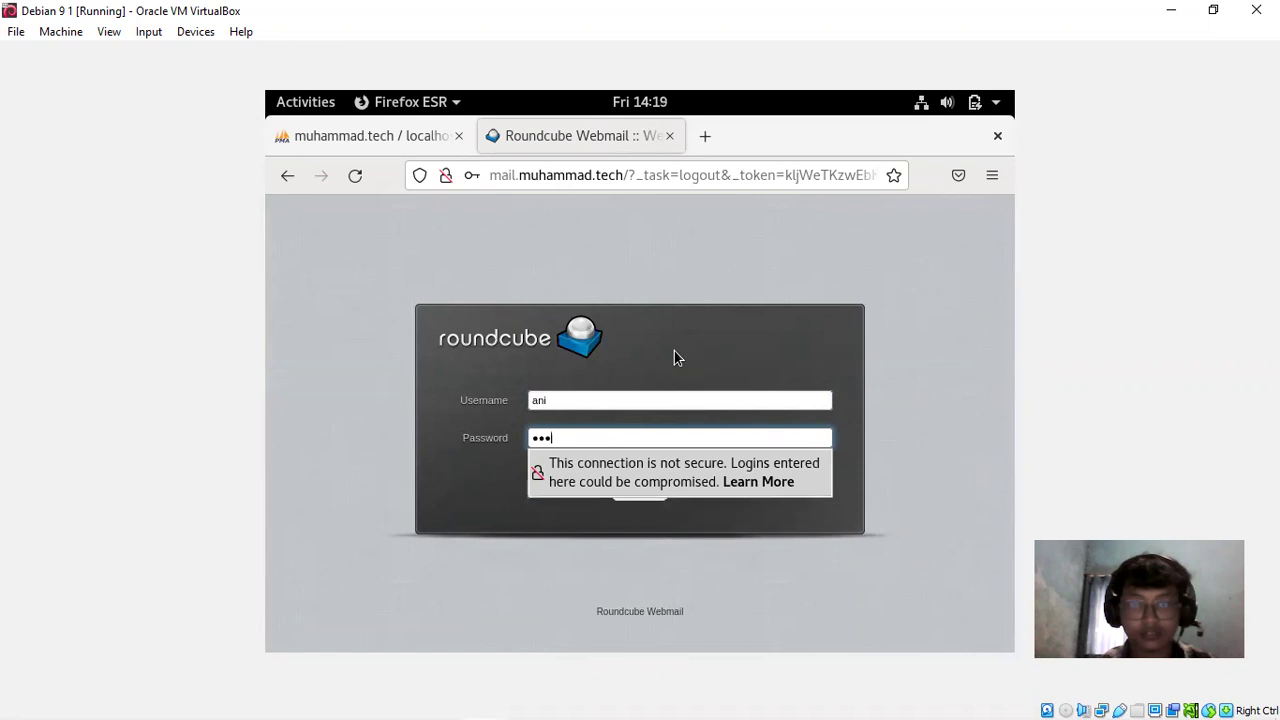
{"action": "key", "text": "Return"}
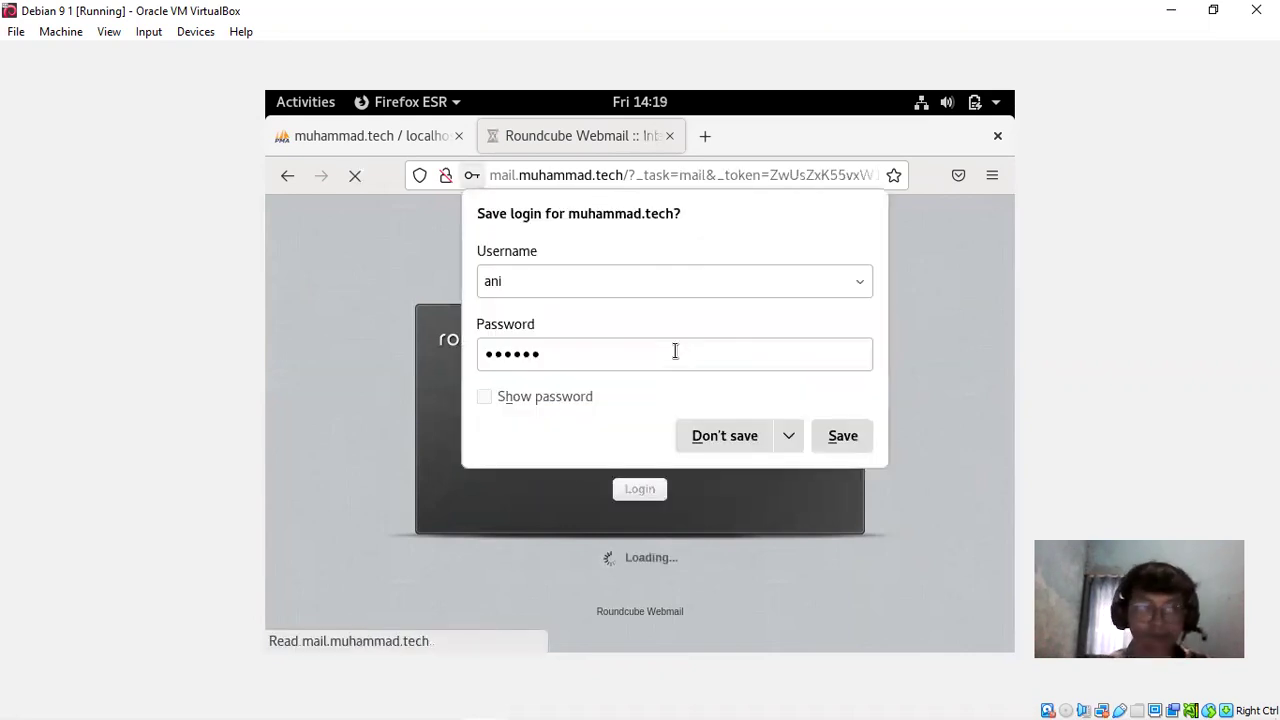
{"action": "left_click", "coordinate": [733, 440]}
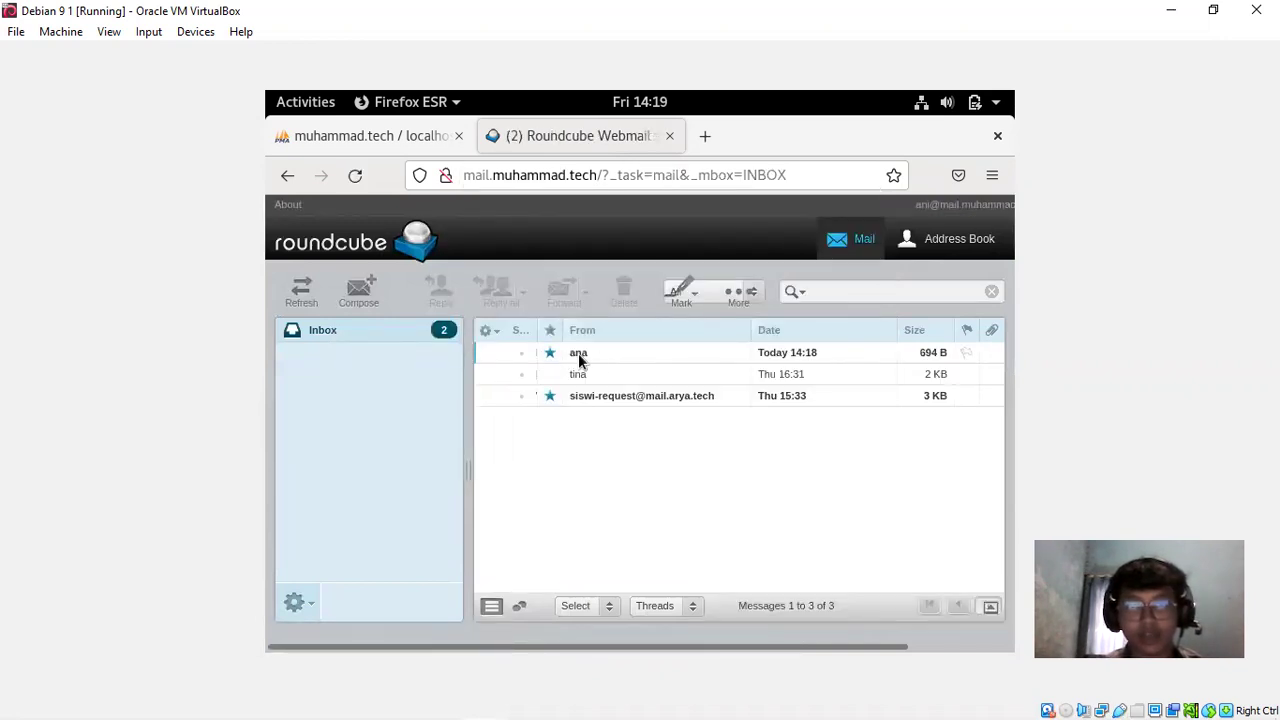
Minimize the VM and scroll the Word report to page 31's section B. Mail Server 2
{"action": "left_click", "coordinate": [1175, 10]}
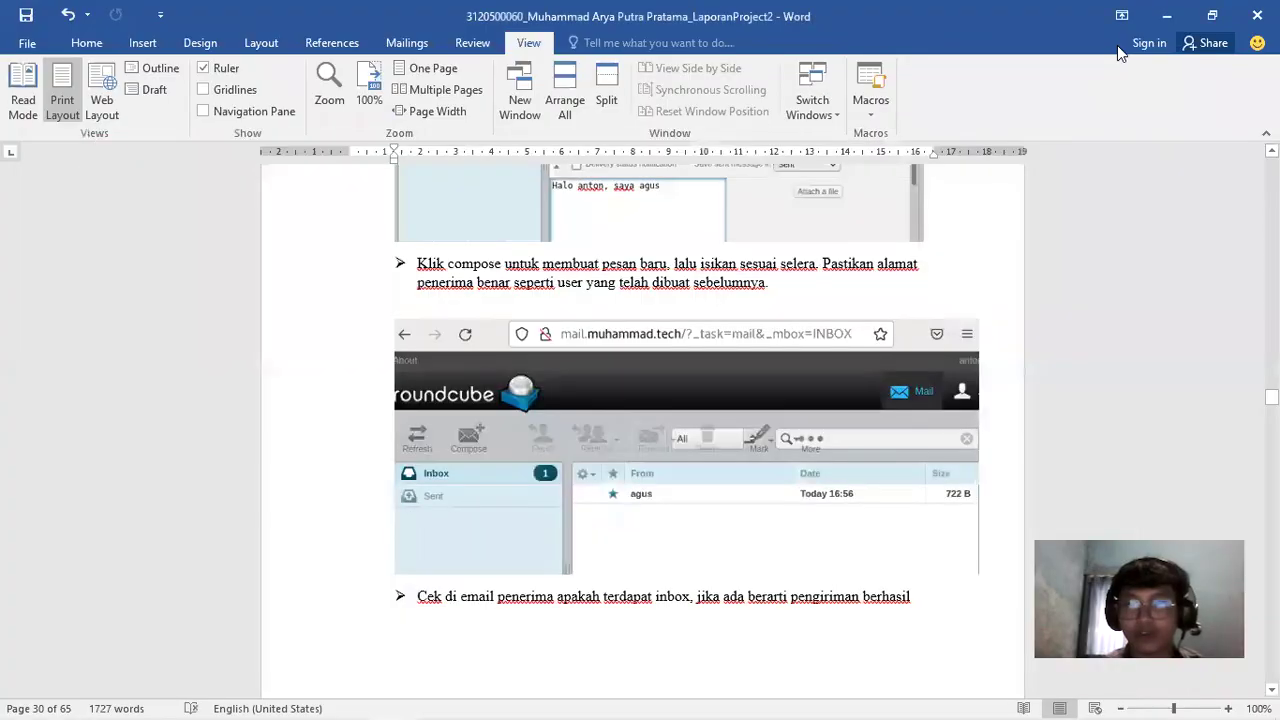
{"action": "left_click", "coordinate": [1122, 384]}
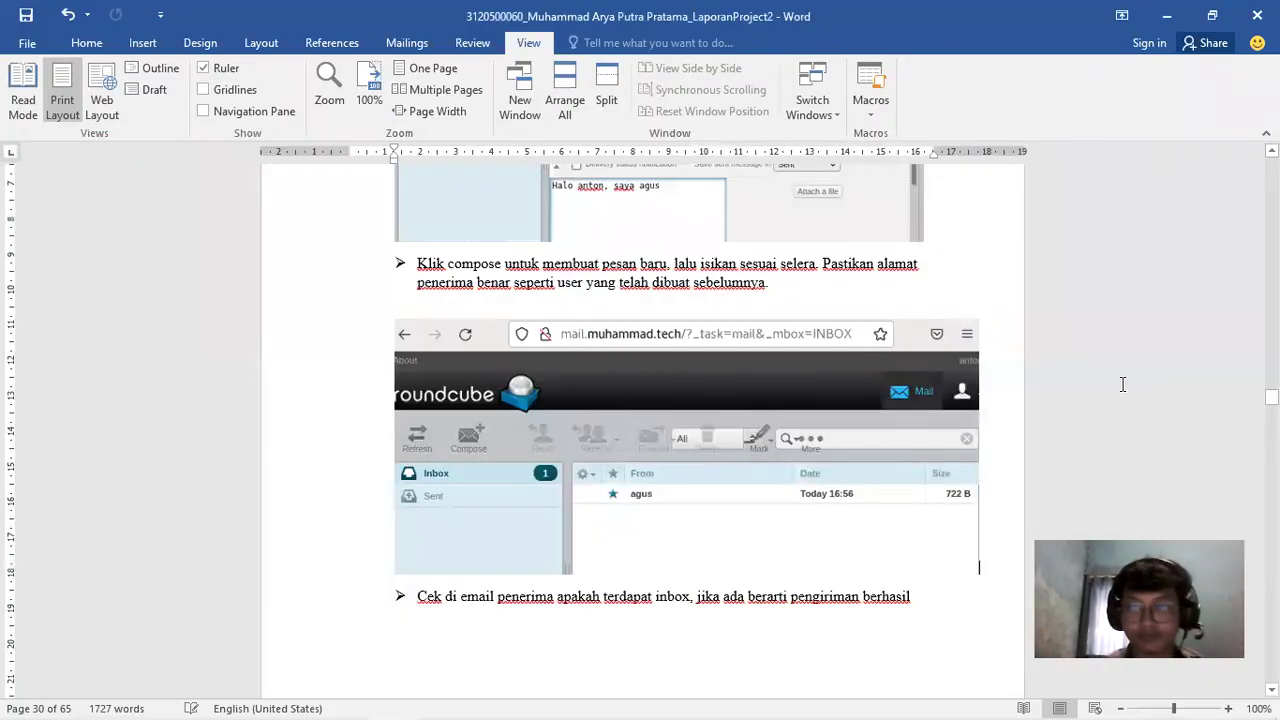
{"action": "mouse_move", "coordinate": [1271, 397]}
{"action": "left_mouse_down"}
{"action": "mouse_move", "coordinate": [1271, 424]}
{"action": "mouse_move", "coordinate": [1271, 405]}
{"action": "left_mouse_up"}
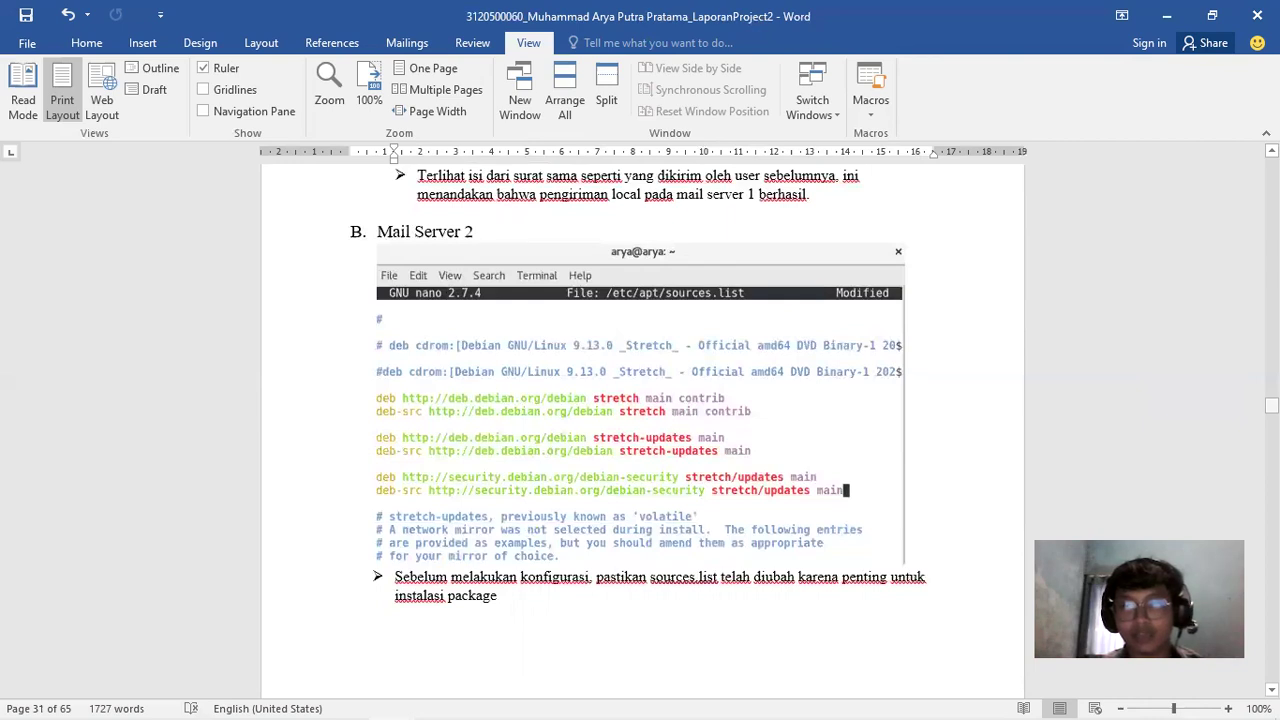
Scroll the report through pages 31–33 to the resolv.conf and nslookup screenshots
{"action": "left_click_drag", "start_coordinate": [1271, 405], "coordinate": [1271, 413]}
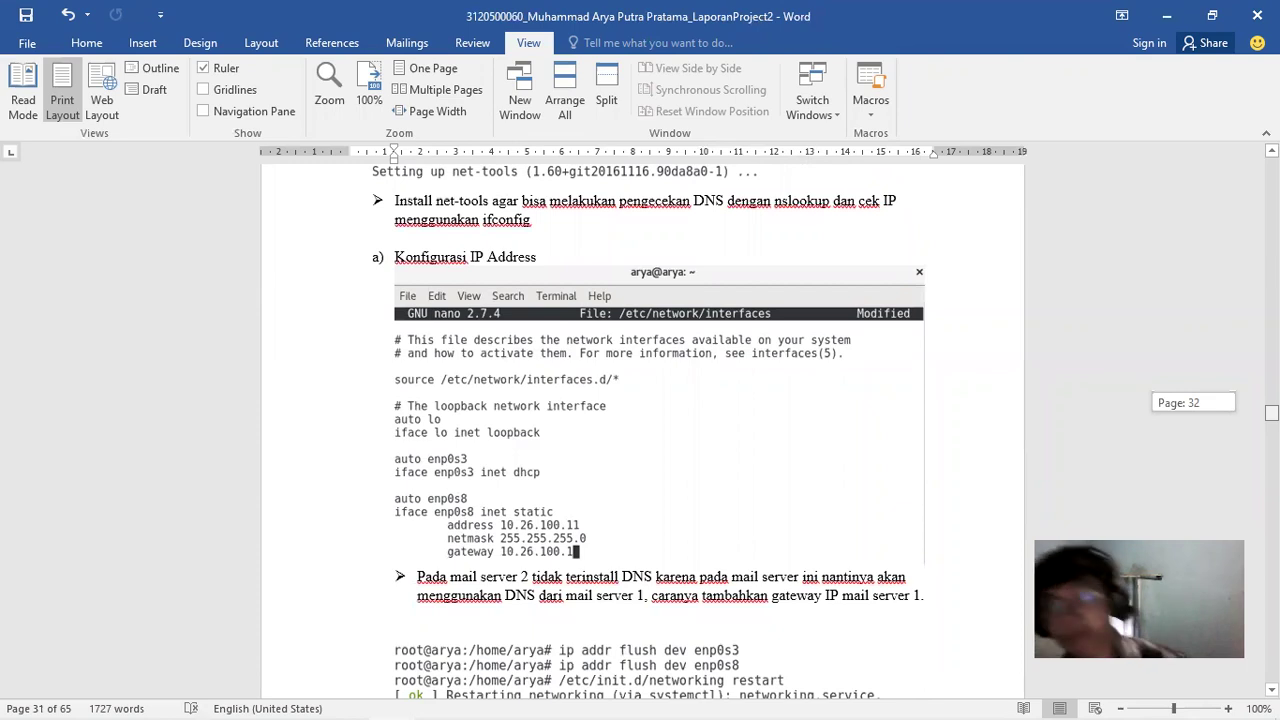
{"action": "left_click_drag", "start_coordinate": [1271, 413], "coordinate": [1271, 414]}
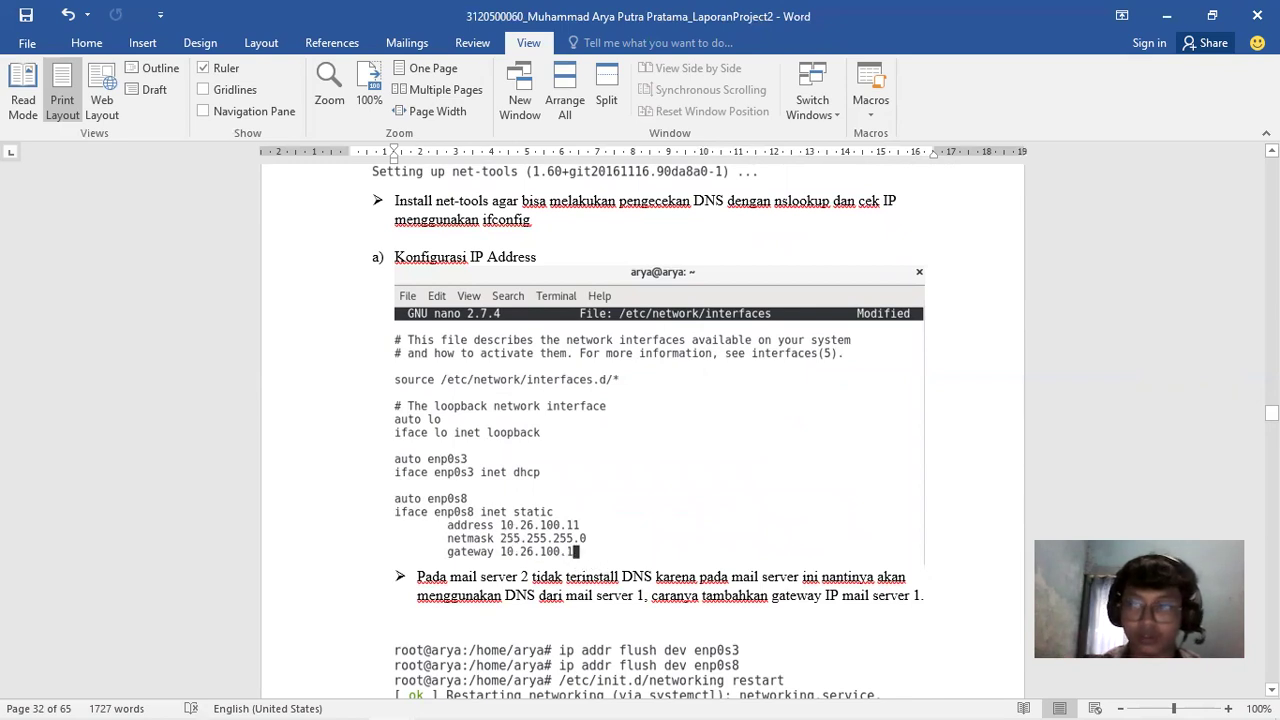
{"action": "left_click_drag", "start_coordinate": [1271, 412], "coordinate": [1271, 414]}
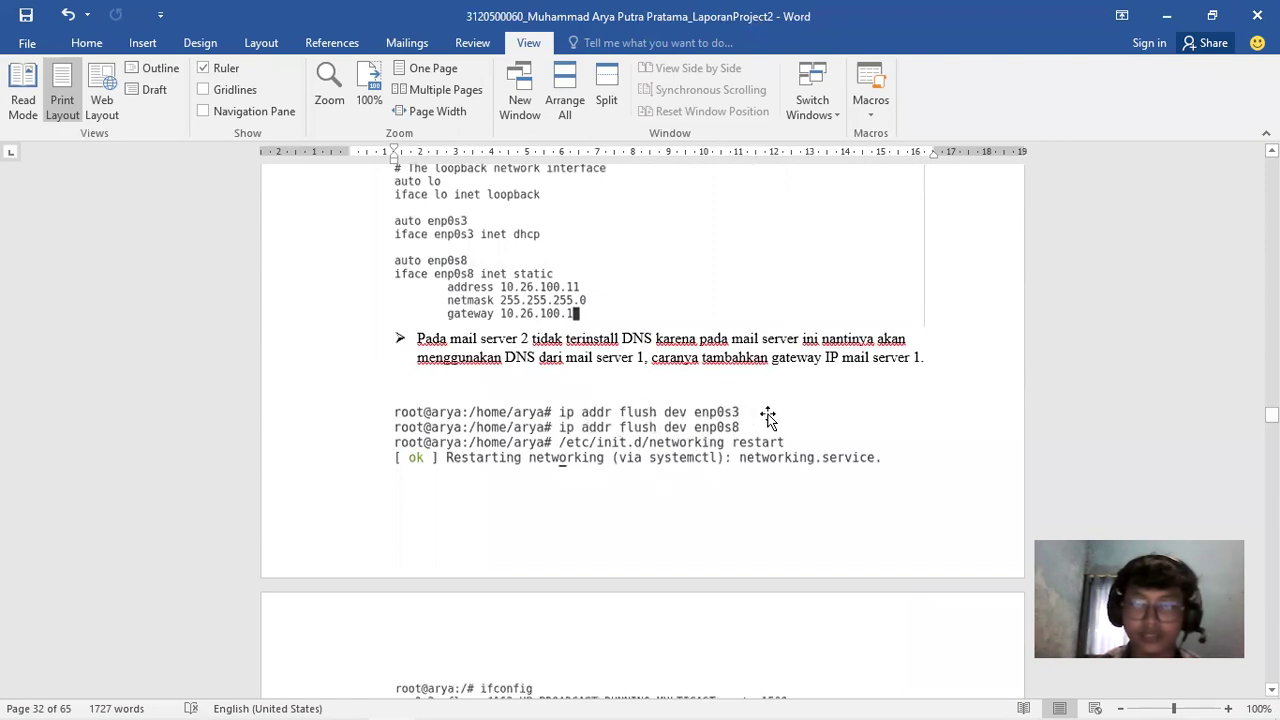
{"action": "left_click_drag", "start_coordinate": [1271, 414], "coordinate": [1271, 422]}
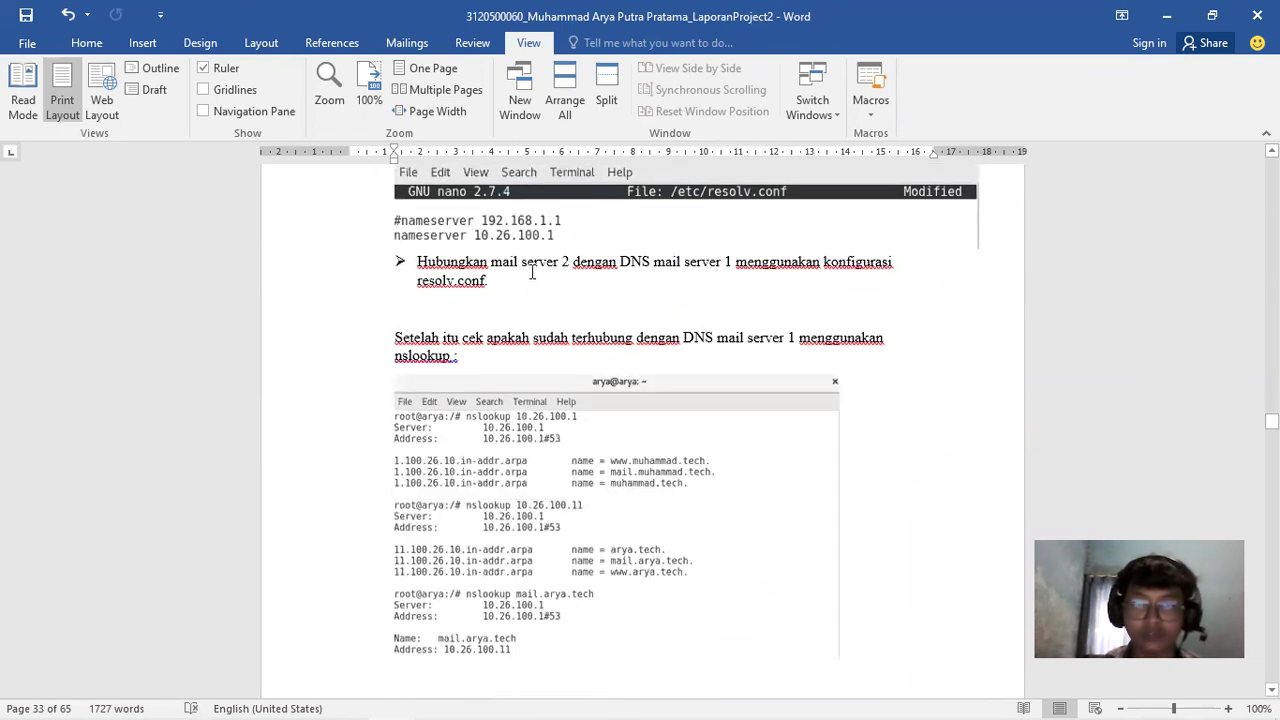
{"action": "left_click_drag", "start_coordinate": [1271, 422], "coordinate": [1271, 419]}
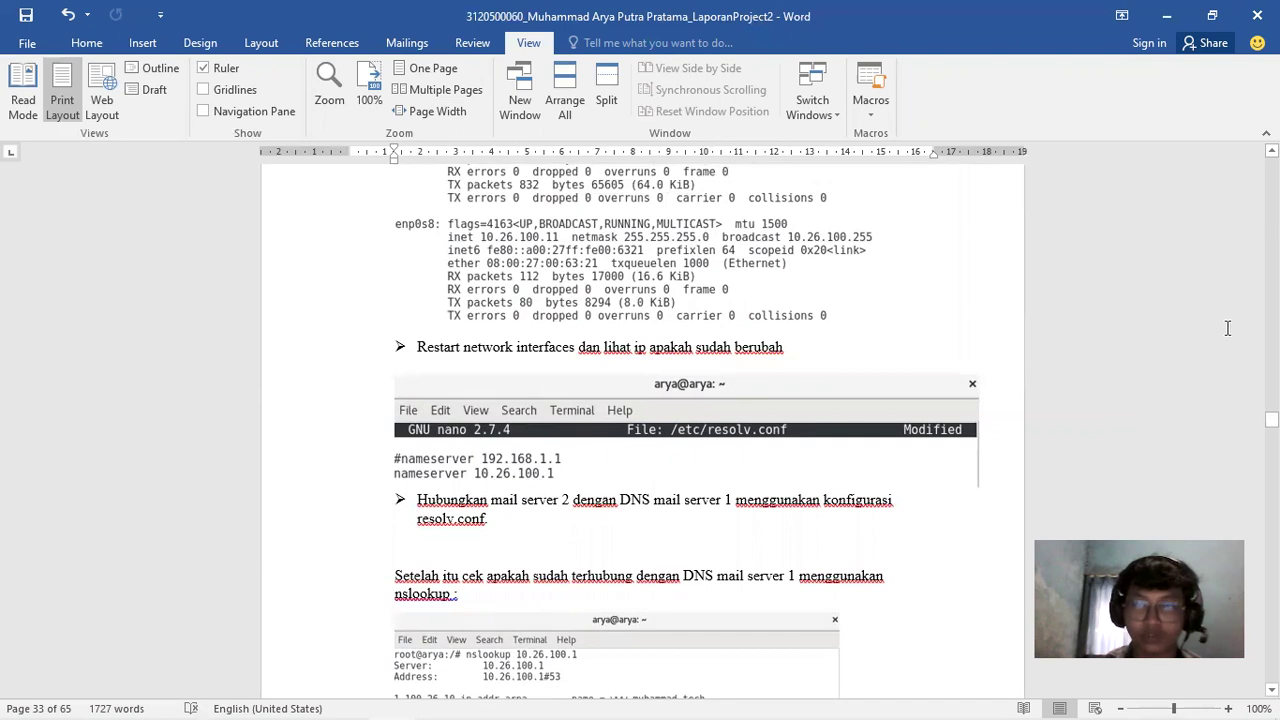
{"action": "left_click_drag", "start_coordinate": [1271, 420], "coordinate": [1271, 424]}
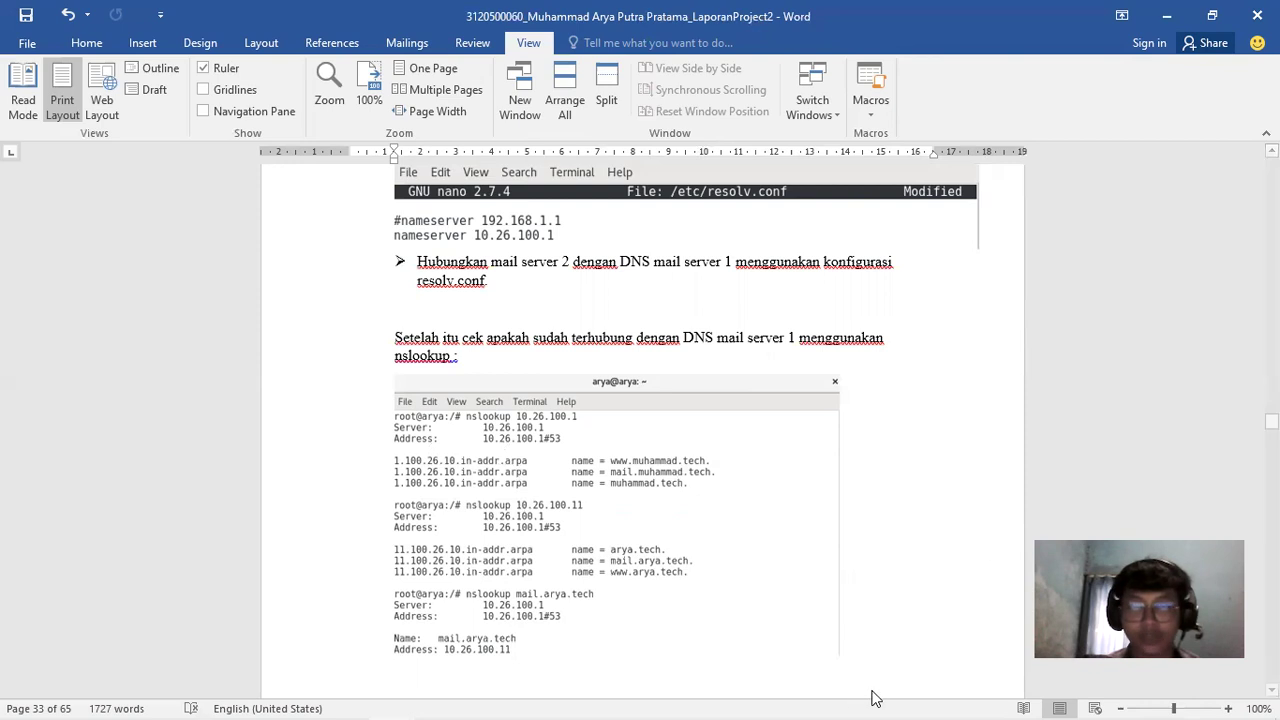
Restore the Debian VM from the taskbar and un-maximize its browser window
{"action": "mouse_move", "coordinate": [544, 700]}
{"action": "left_click", "coordinate": [485, 701]}
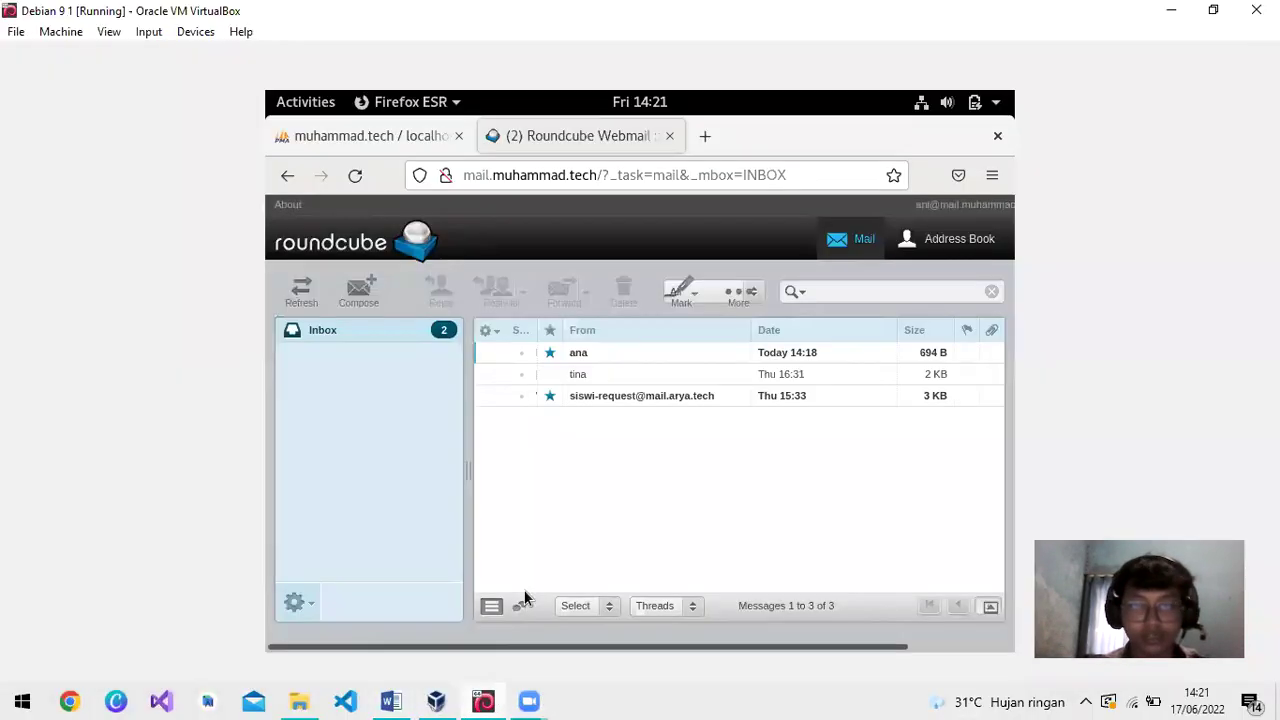
{"action": "left_click", "coordinate": [1211, 10]}
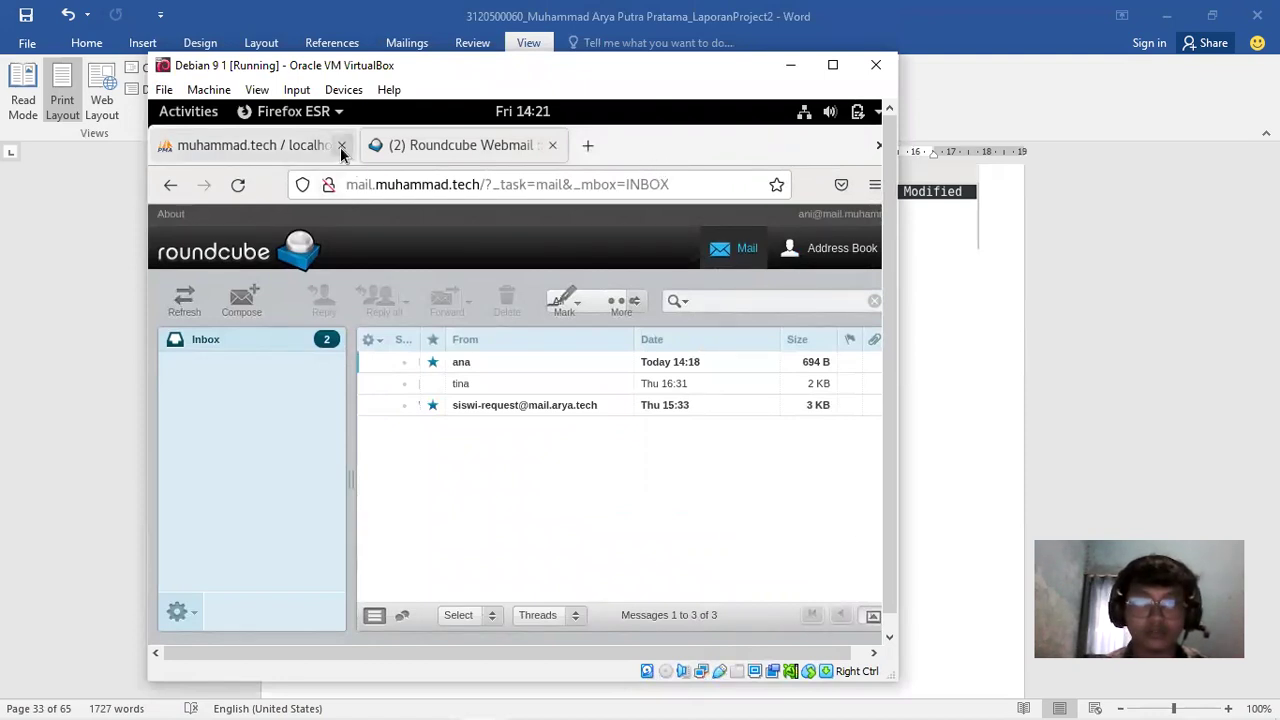
{"action": "double_click", "coordinate": [715, 155]}
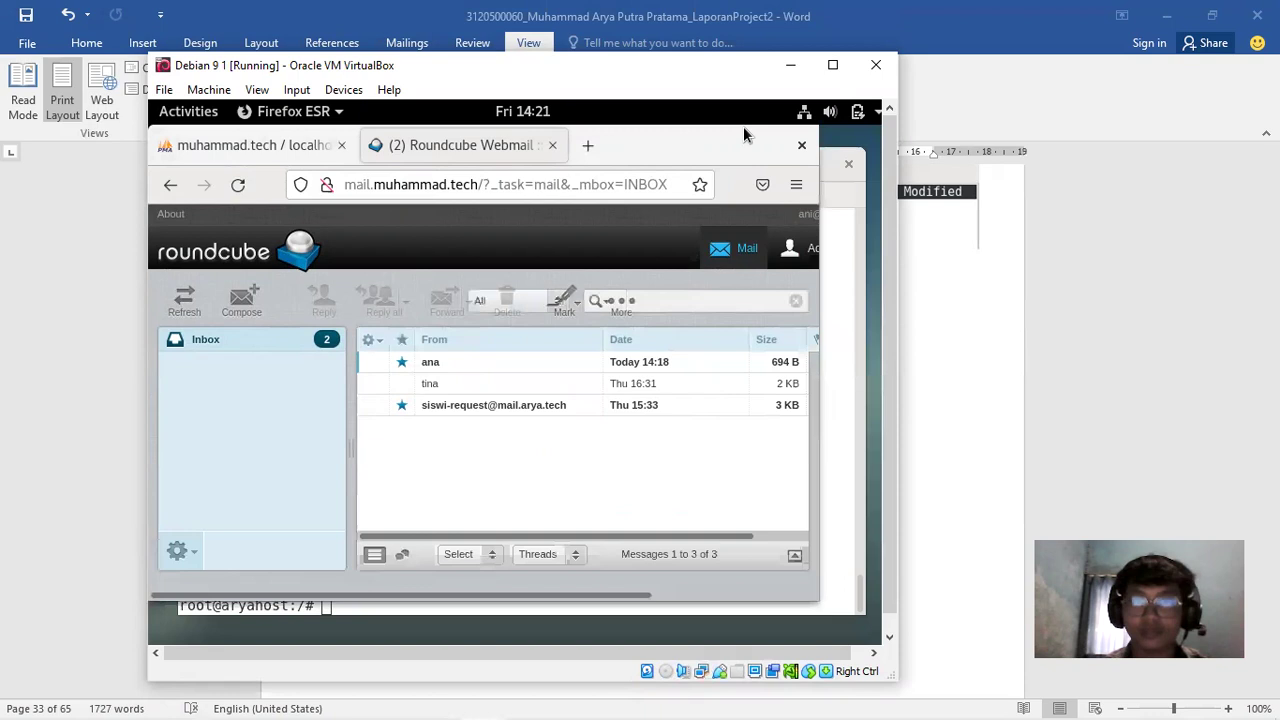
{"action": "left_click_drag", "start_coordinate": [681, 145], "coordinate": [702, 161]}
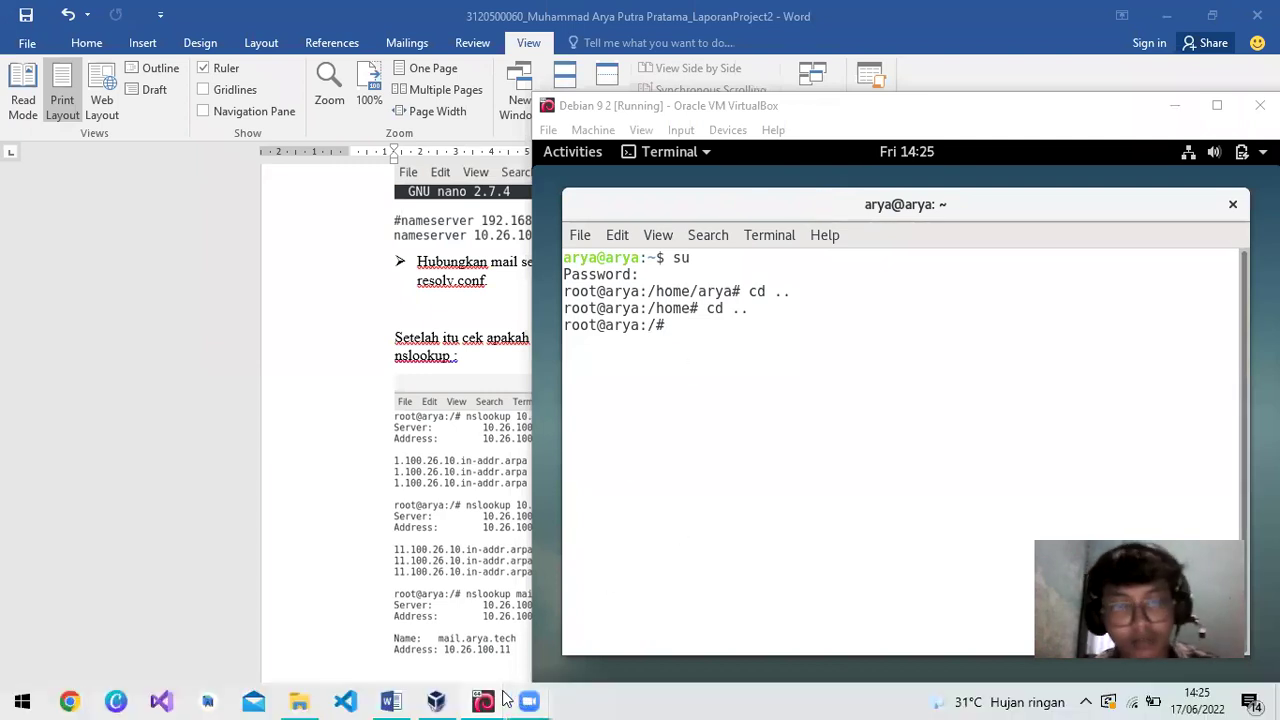
Move the first VM aside and bring the Debian 9 2 terminal to the front
{"action": "mouse_move", "coordinate": [490, 700]}
{"action": "left_click", "coordinate": [443, 660]}
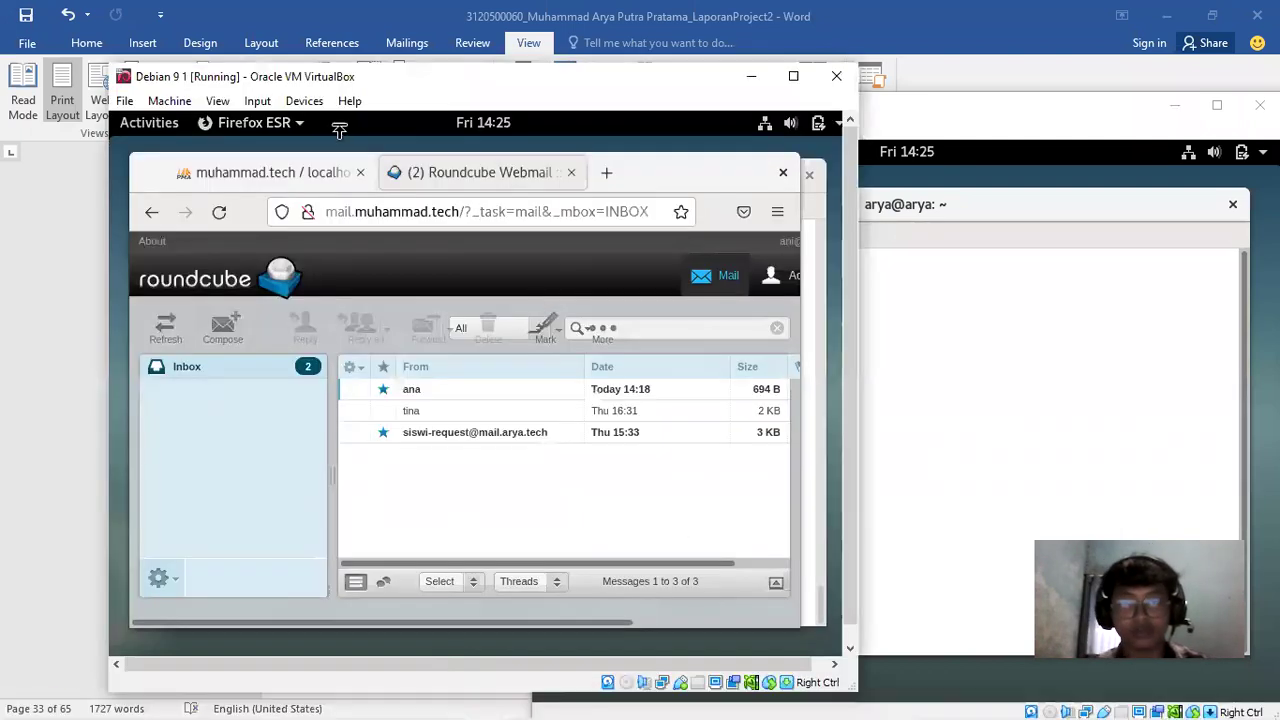
{"action": "left_click_drag", "start_coordinate": [219, 88], "coordinate": [151, 96]}
{"action": "left_click", "coordinate": [567, 187]}
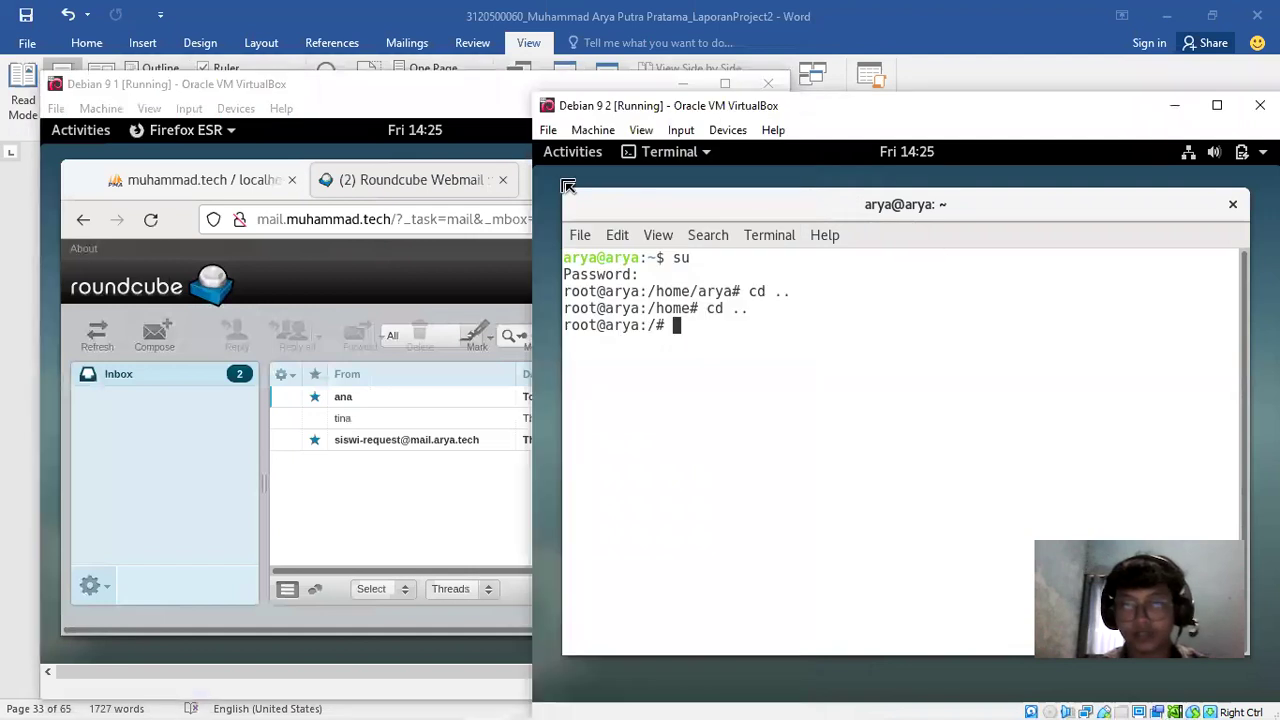
{"action": "left_click", "coordinate": [530, 700]}
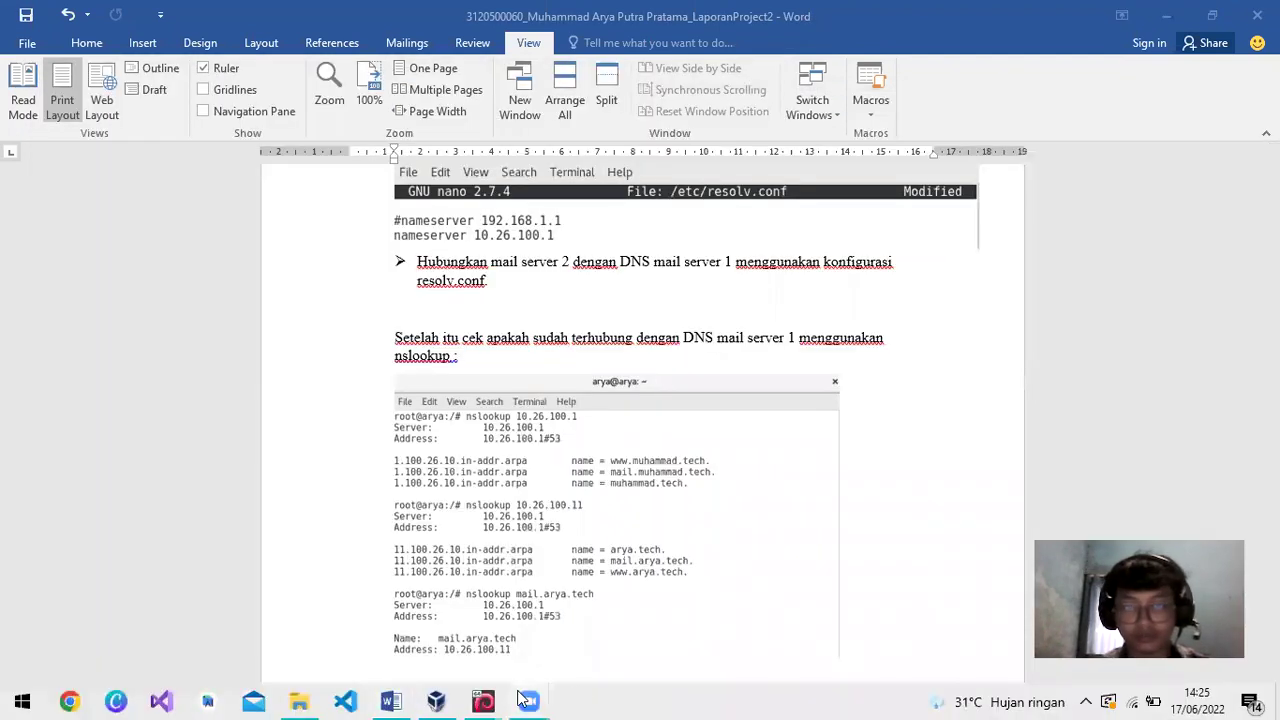
{"action": "mouse_move", "coordinate": [485, 700]}
{"action": "left_click", "coordinate": [610, 580]}
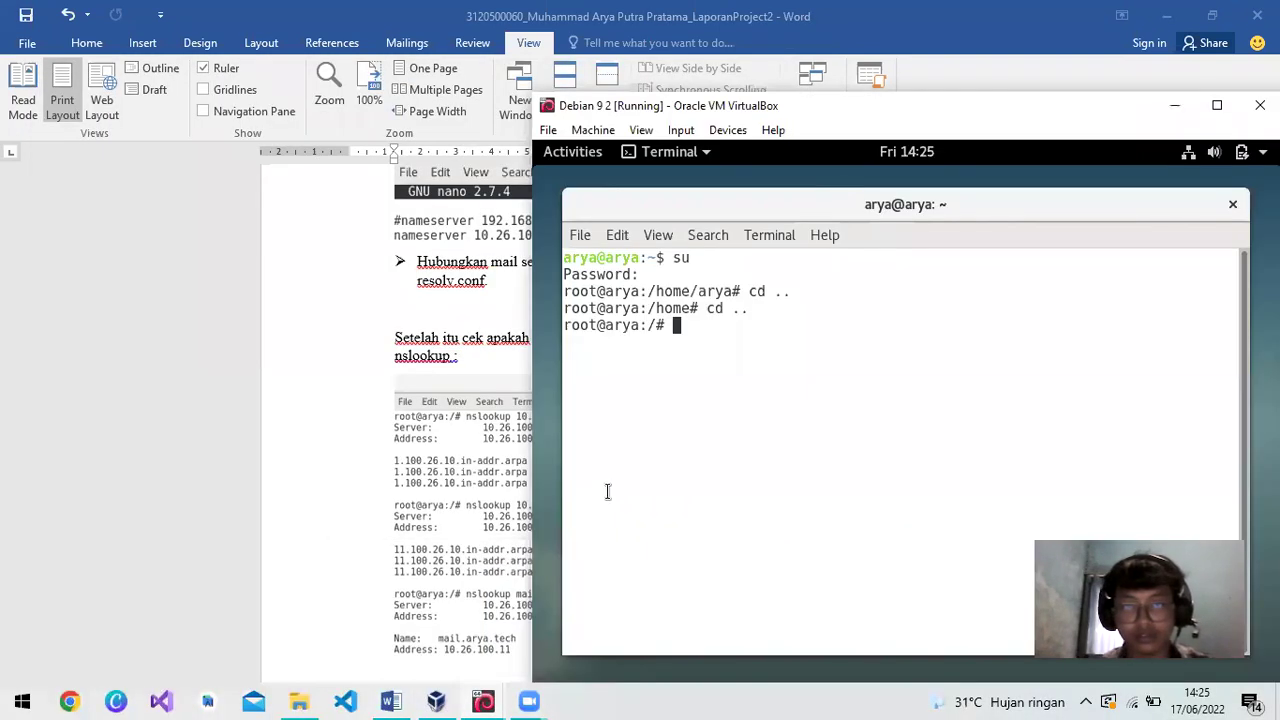
{"action": "left_click_drag", "start_coordinate": [945, 112], "coordinate": [856, 150]}
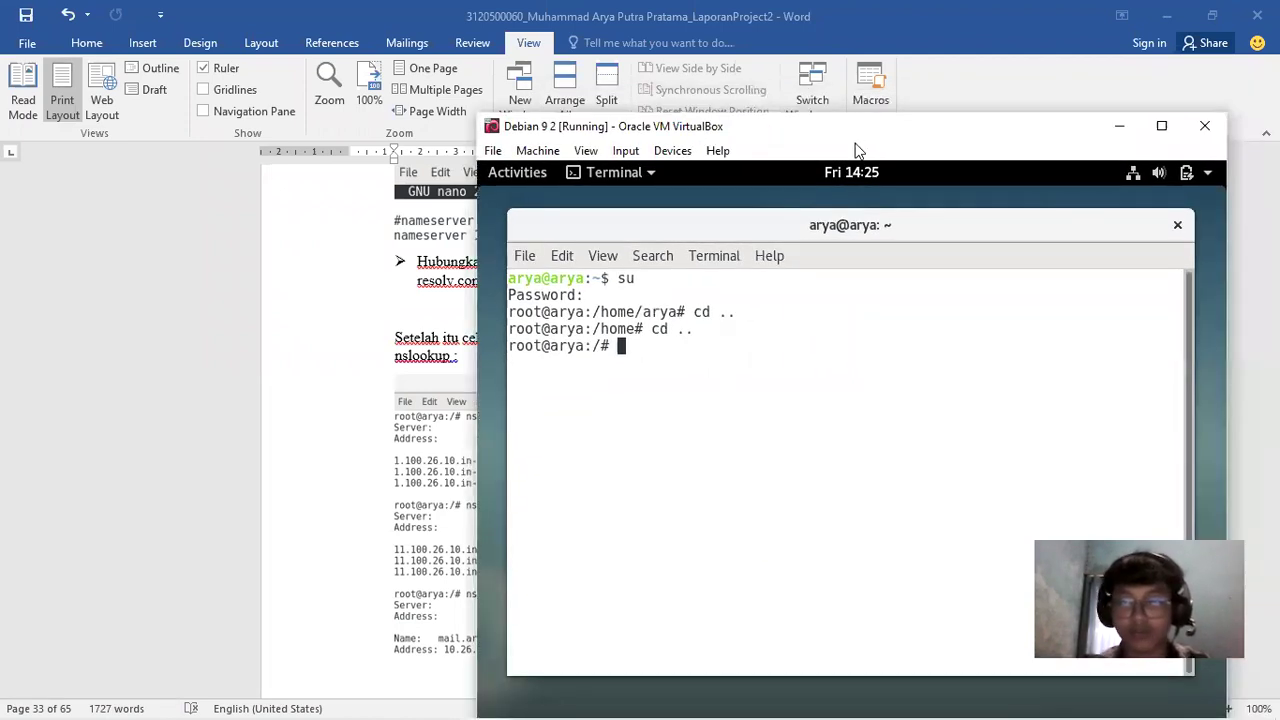
Open /etc/resolv.conf in nano
{"action": "type", "text": "nano /et"}
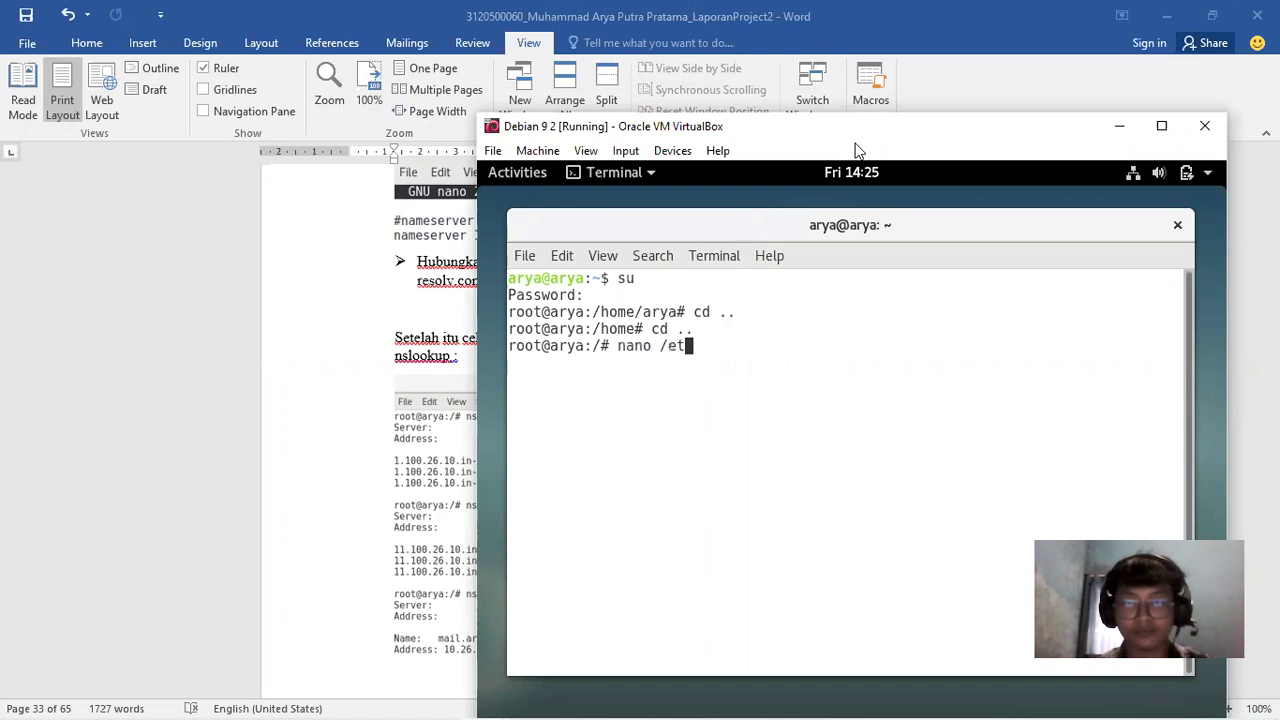
{"action": "type", "text": "//resolf"}
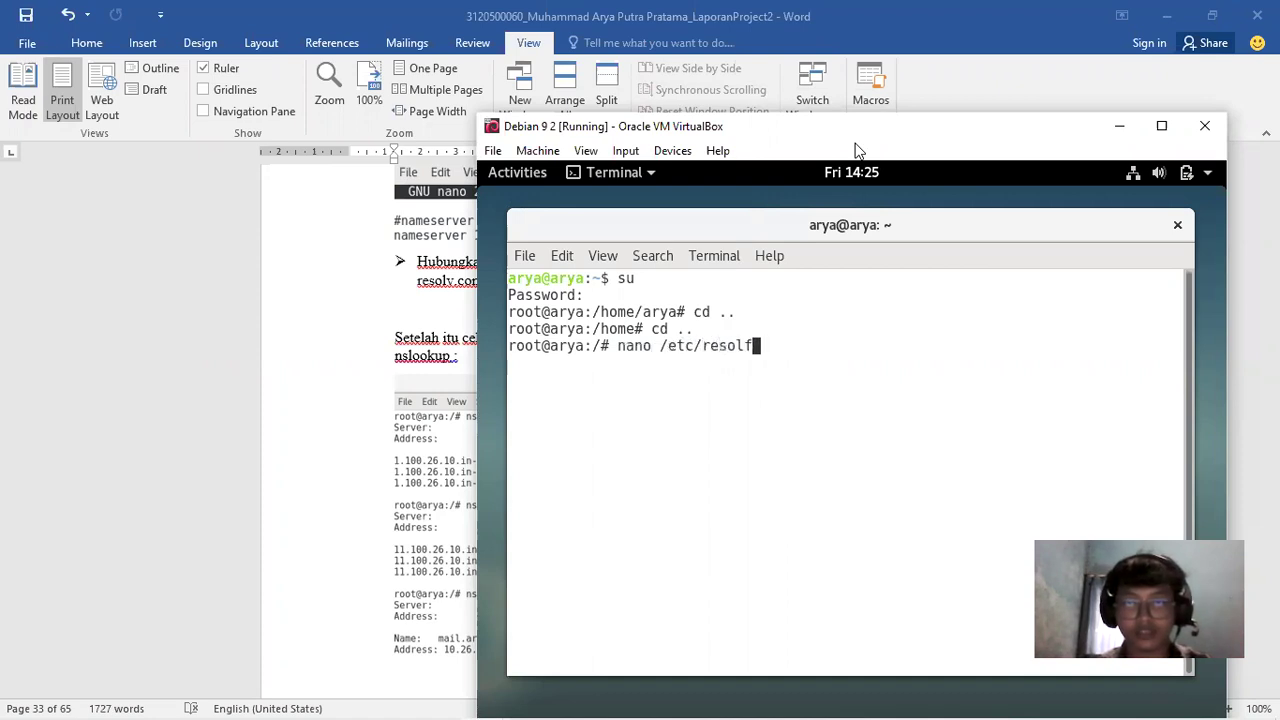
{"action": "key", "text": "BackSpace"}
{"action": "type", "text": "v.conf"}
{"action": "key", "text": "Return"}
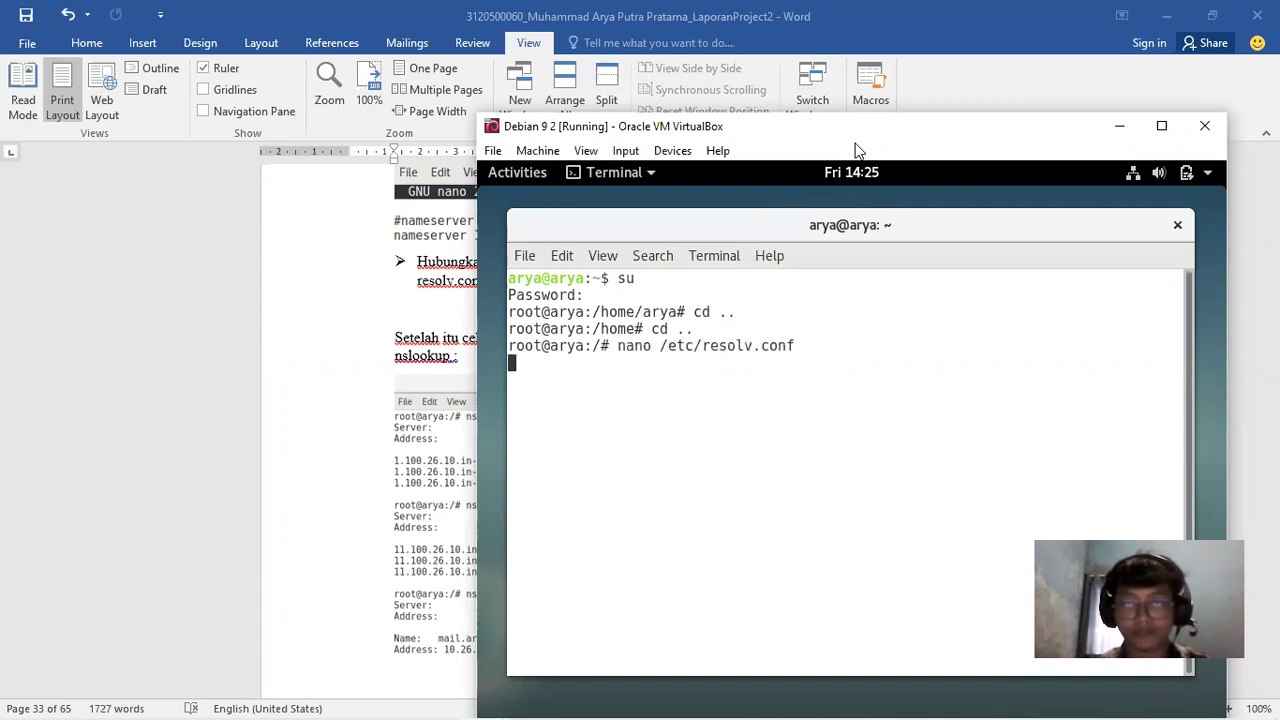
Replace the nameserver 192.168.1.1 with 10.26.100.1 and save /etc/resolv.conf
{"action": "key", "text": "Right"}
{"action": "key", "text": "Right"}
{"action": "key", "text": "Right"}
{"action": "key", "text": "Right"}
{"action": "key", "text": "Right"}
{"action": "key", "text": "Right"}
{"action": "key", "text": "Right"}
{"action": "key", "text": "Right"}
{"action": "key", "text": "Right"}
{"action": "key", "text": "Right"}
{"action": "key", "text": "Right"}
{"action": "key", "text": "Right"}
{"action": "key", "text": "Right"}
{"action": "key", "text": "Right"}
{"action": "key", "text": "Right"}
{"action": "key", "text": "Right"}
{"action": "key", "text": "Right"}
{"action": "key", "text": "Right"}
{"action": "key", "text": "Right"}
{"action": "key", "text": "Right"}
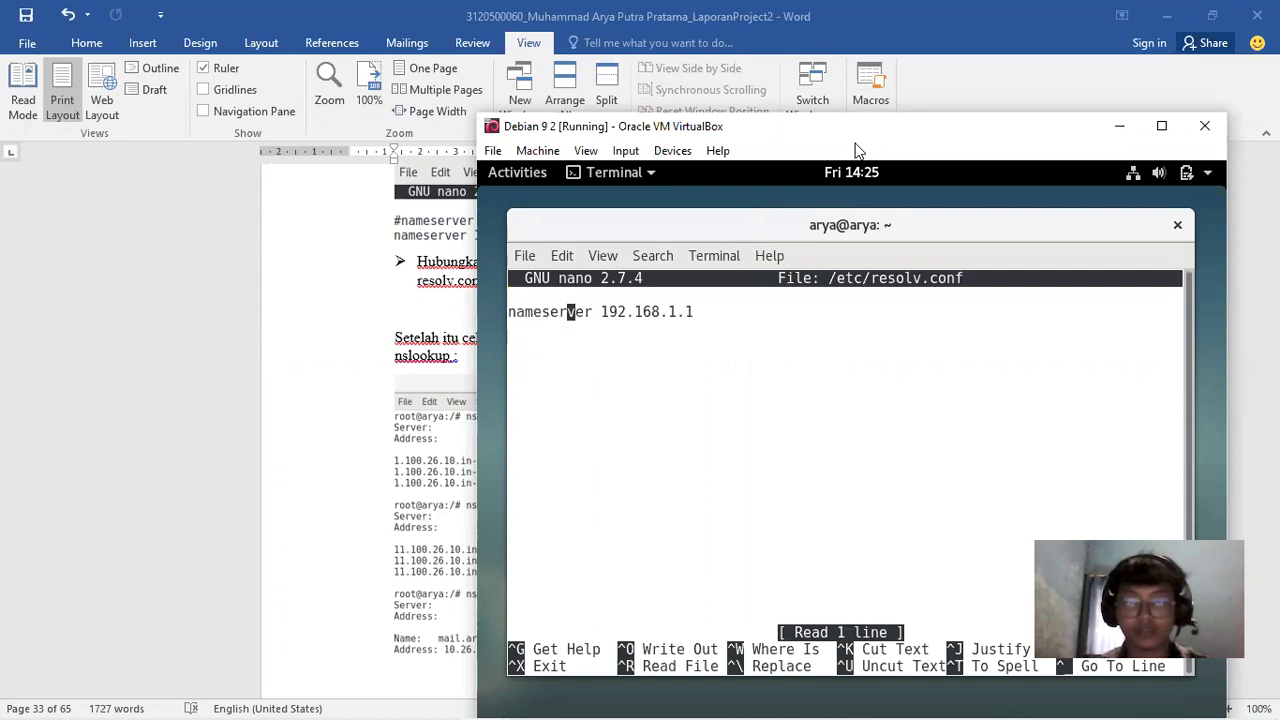
{"action": "key", "text": "BackSpace"}
{"action": "key", "text": "BackSpace"}
{"action": "key", "text": "BackSpace"}
{"action": "key", "text": "BackSpace"}
{"action": "key", "text": "BackSpace"}
{"action": "key", "text": "BackSpace"}
{"action": "key", "text": "BackSpace"}
{"action": "key", "text": "BackSpace"}
{"action": "key", "text": "BackSpace"}
{"action": "key", "text": "BackSpace"}
{"action": "key", "text": "BackSpace"}
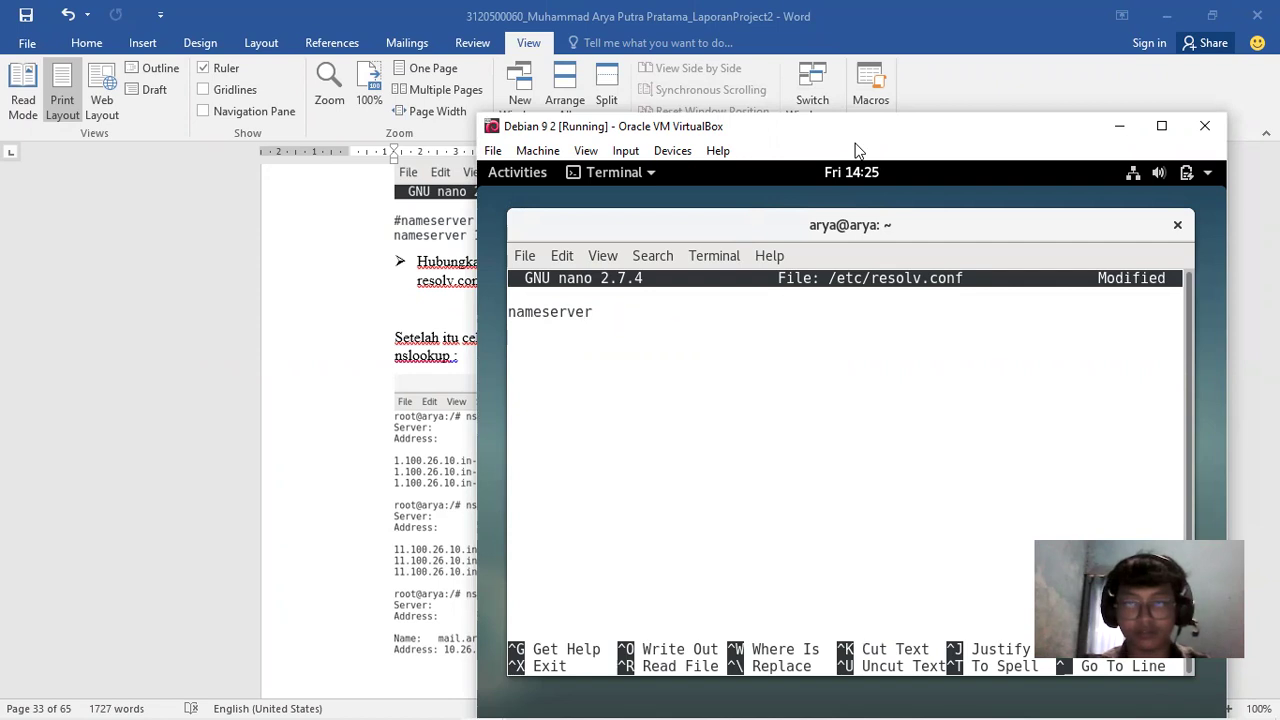
{"action": "type", "text": "10.26.100.1"}
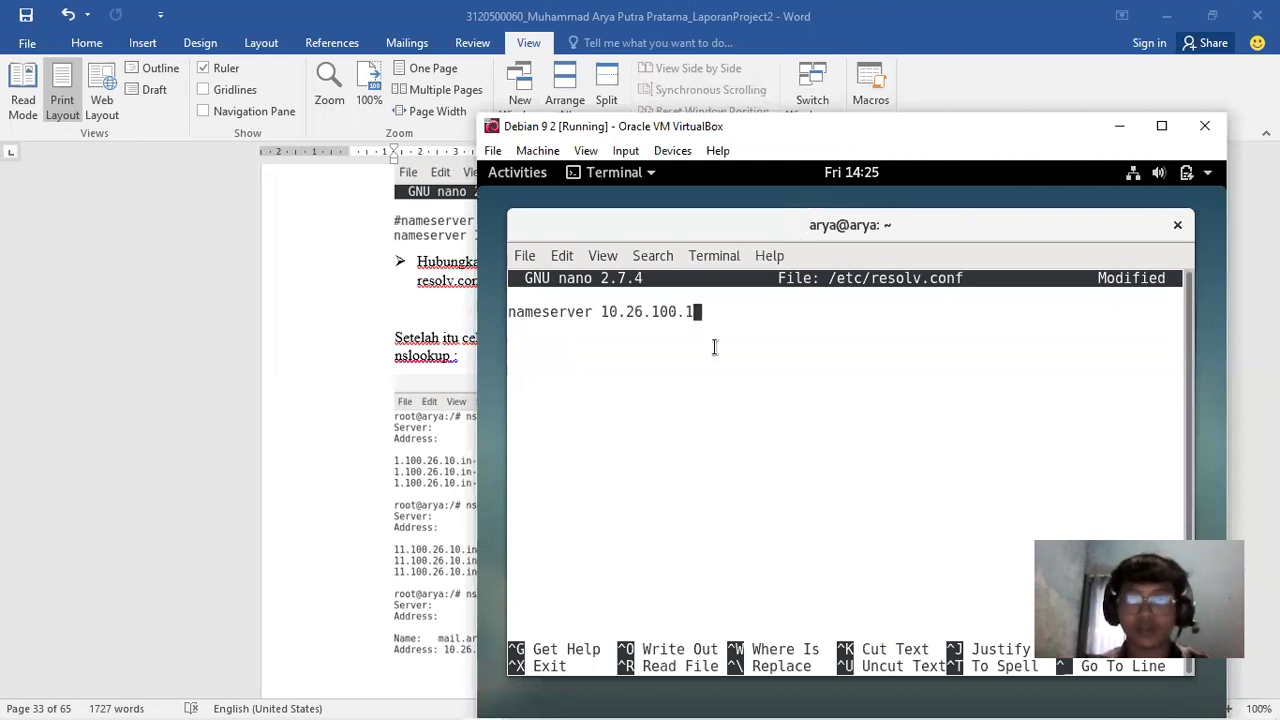
{"action": "left_click_drag", "start_coordinate": [714, 311], "coordinate": [597, 311]}
{"action": "left_click", "coordinate": [722, 311]}
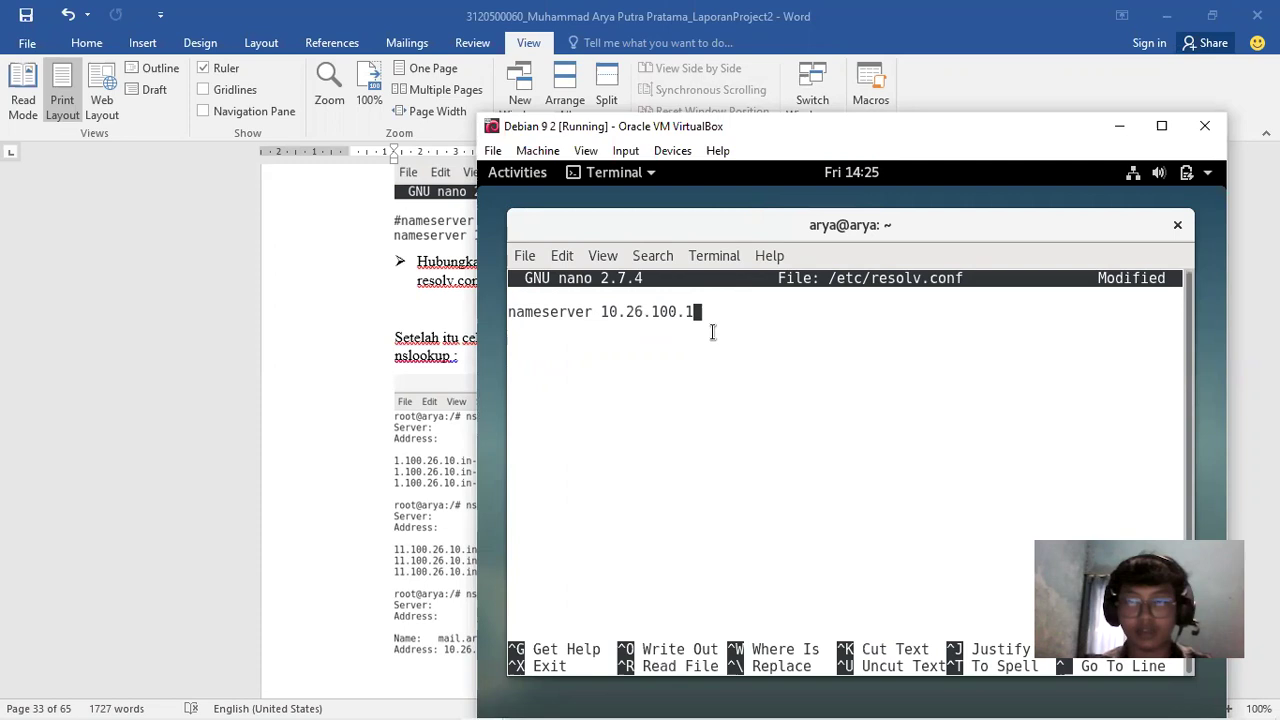
{"action": "key", "text": "ctrl+x"}
{"action": "key", "text": "y"}
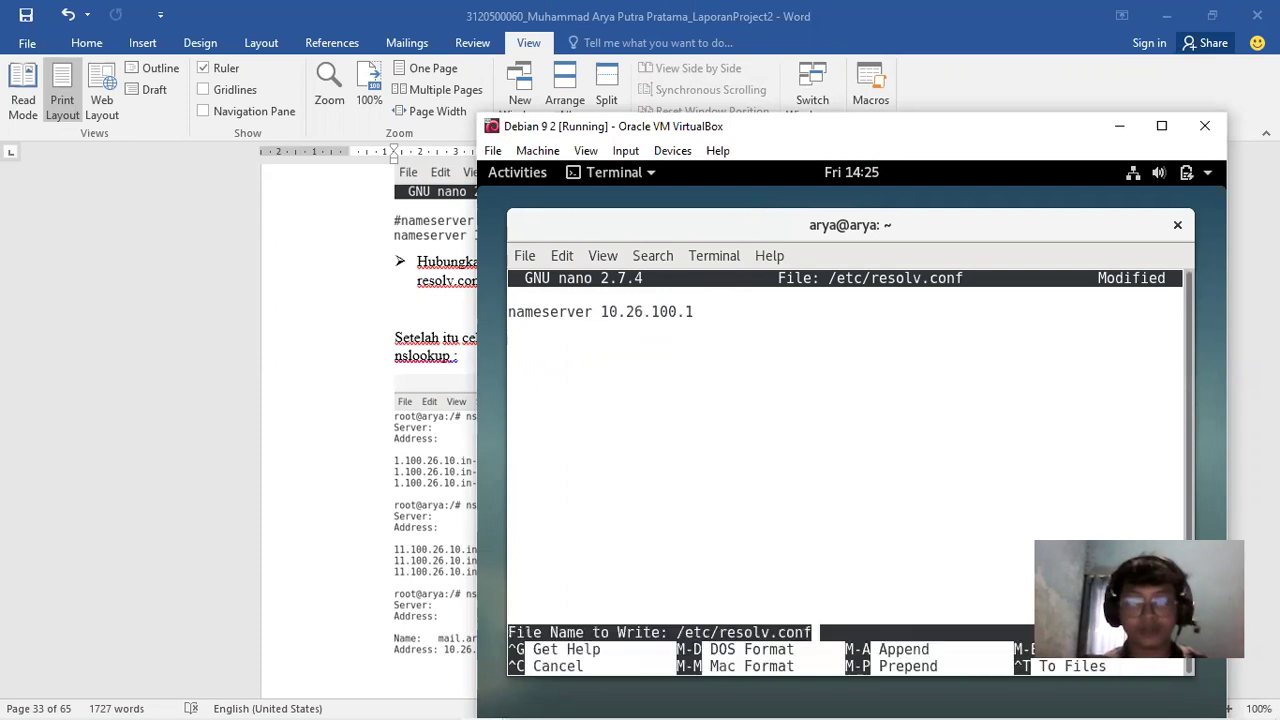
{"action": "key", "text": "Return"}
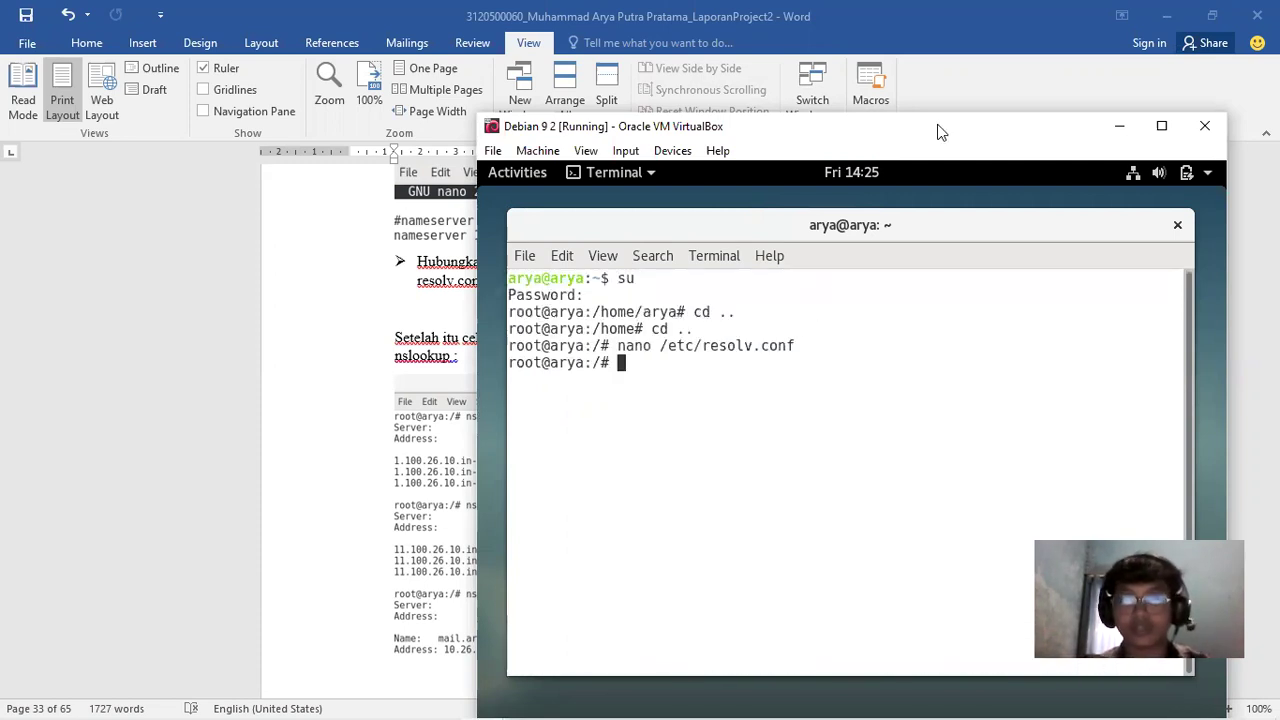
Run a reverse nslookup of 10.26.100.1
{"action": "type", "text": "nslookup"}
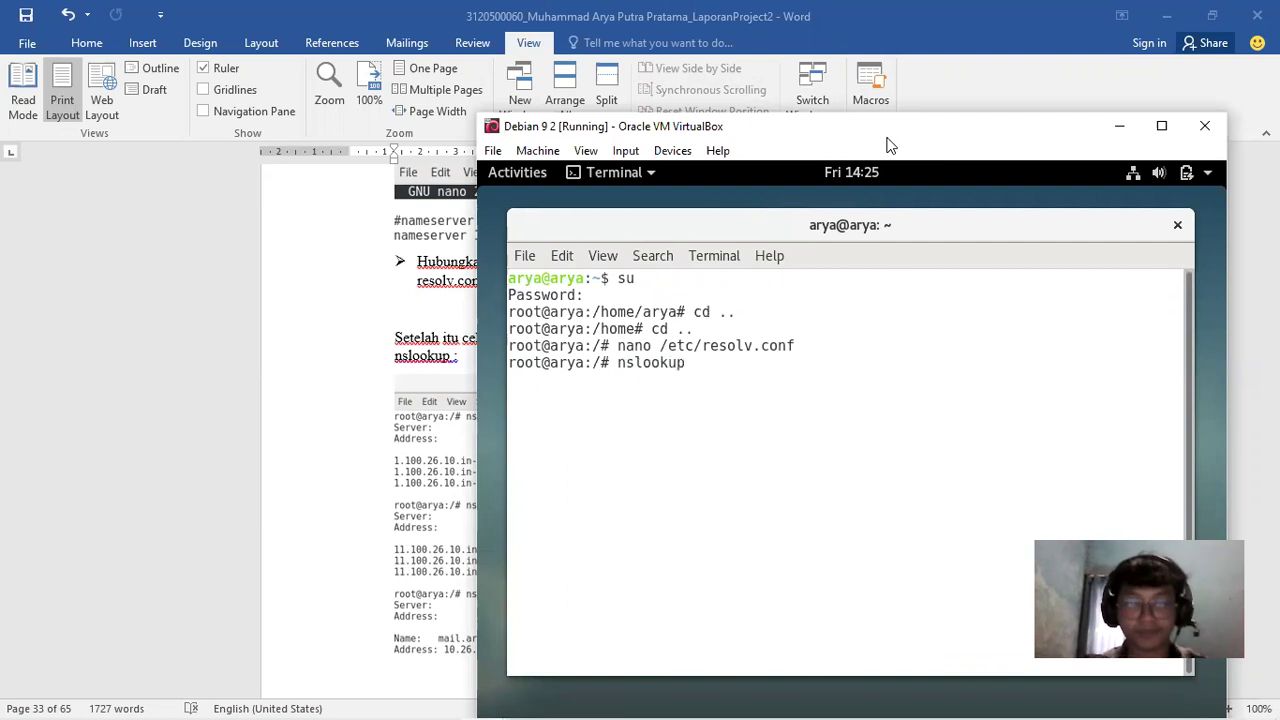
{"action": "type", "text": " 10.26.0"}
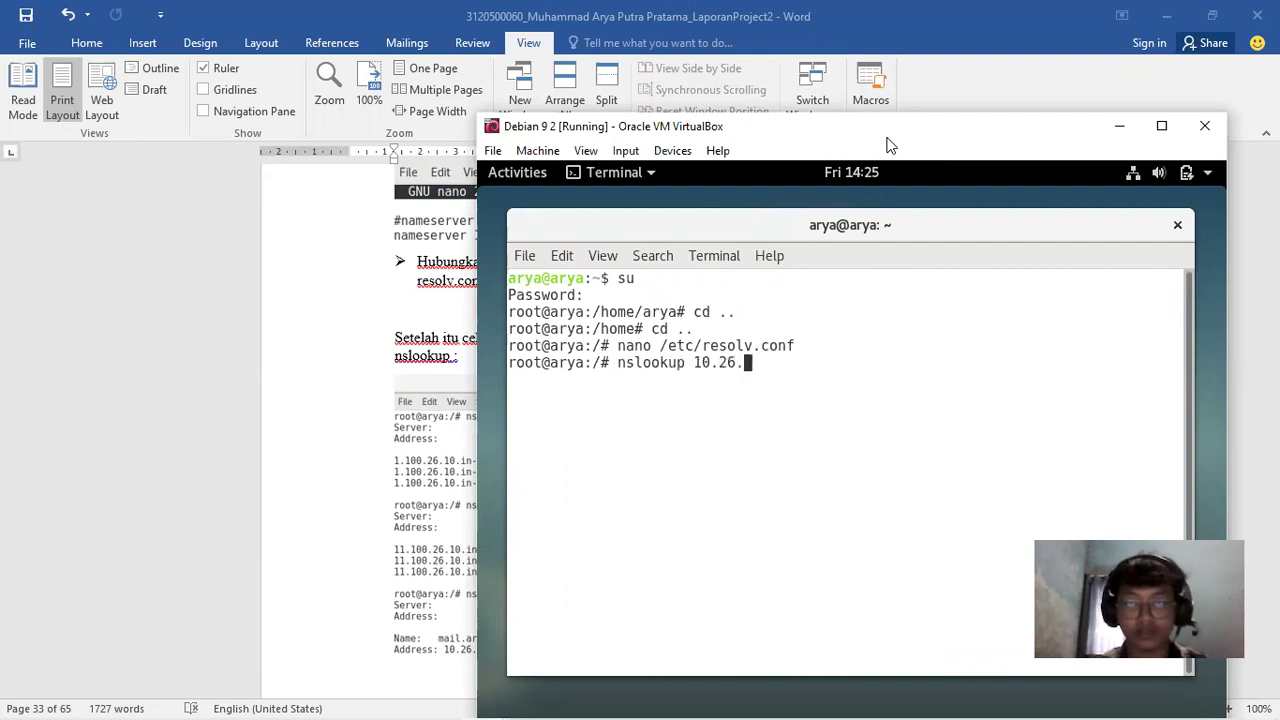
{"action": "key", "text": "BackSpace"}
{"action": "type", "text": "100.1"}
{"action": "key", "text": "Return"}
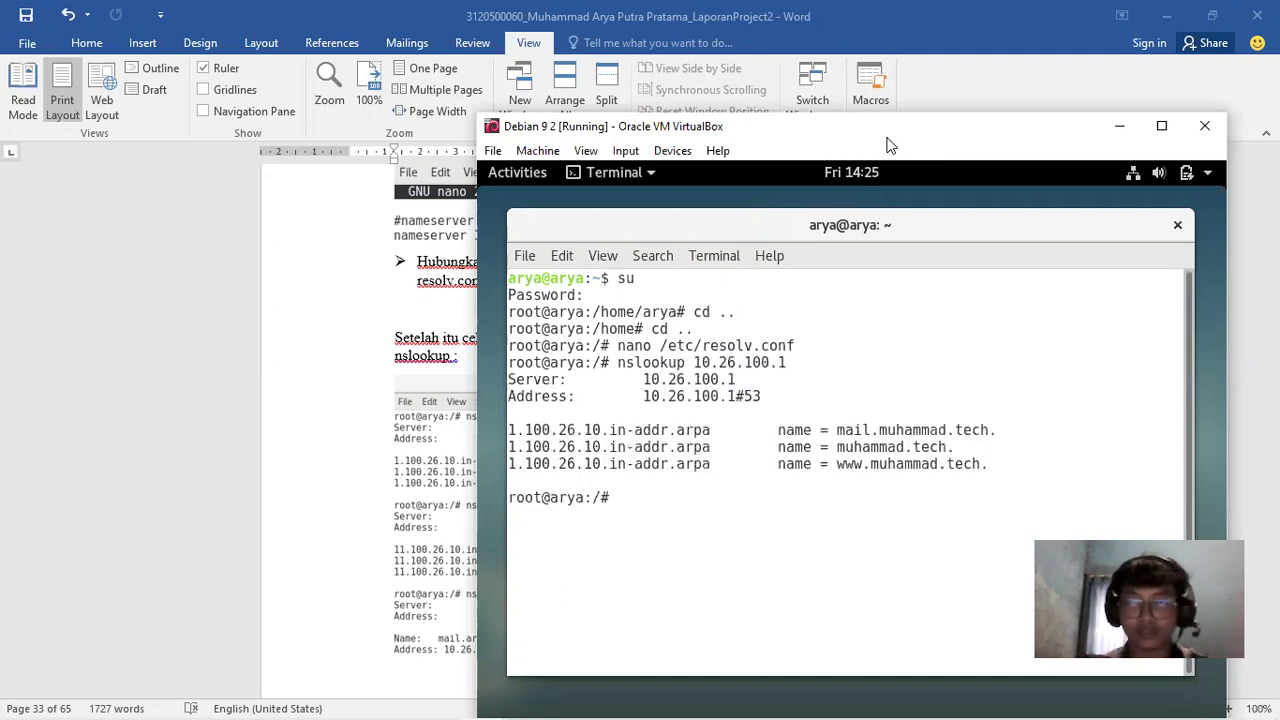
{"action": "key", "text": "Up"}
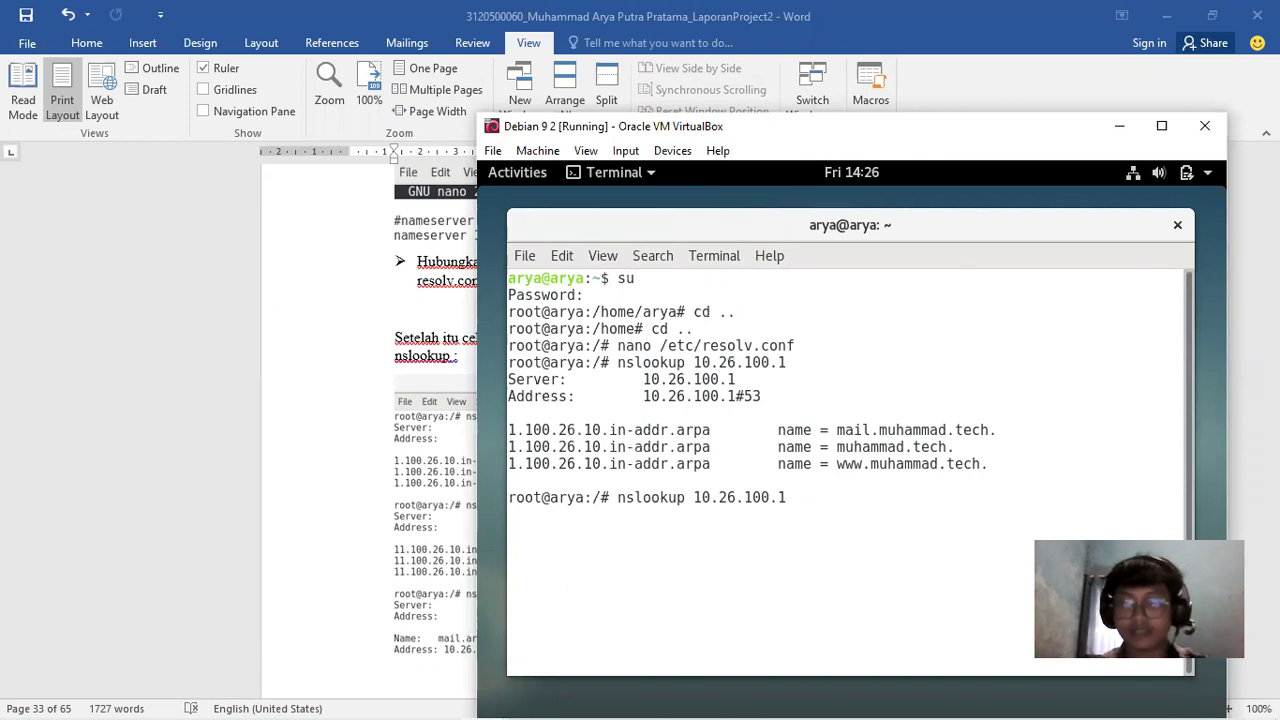
{"action": "key", "text": "BackSpace"}
{"action": "key", "text": "BackSpace"}
{"action": "key", "text": "BackSpace"}
{"action": "key", "text": "BackSpace"}
{"action": "key", "text": "BackSpace"}
{"action": "key", "text": "BackSpace"}
{"action": "key", "text": "BackSpace"}
{"action": "key", "text": "BackSpace"}
{"action": "key", "text": "BackSpace"}
{"action": "key", "text": "BackSpace"}
{"action": "key", "text": "BackSpace"}
{"action": "key", "text": "BackSpace"}
{"action": "key", "text": "BackSpace"}
{"action": "key", "text": "BackSpace"}
{"action": "key", "text": "BackSpace"}
{"action": "key", "text": "BackSpace"}
{"action": "key", "text": "BackSpace"}
{"action": "key", "text": "BackSpace"}
{"action": "key", "text": "BackSpace"}
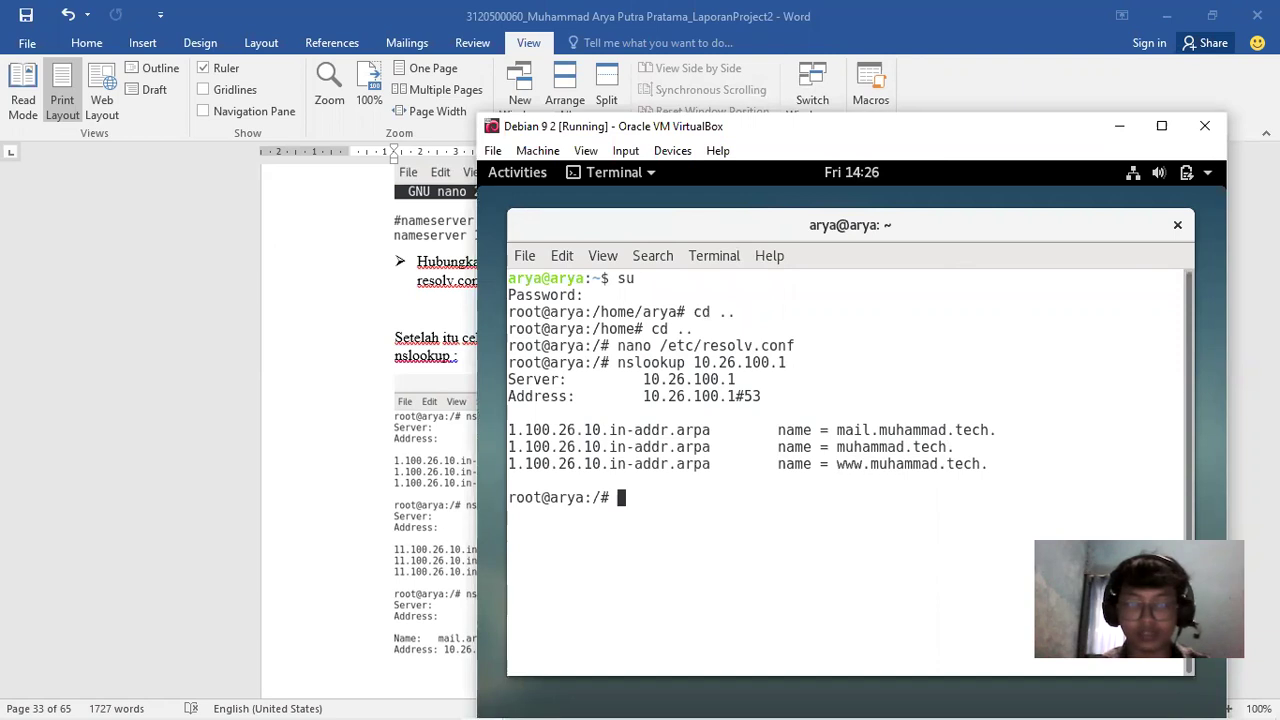
Check the address in /etc/network/interfaces and close it unchanged
{"action": "type", "text": "nano /et"}
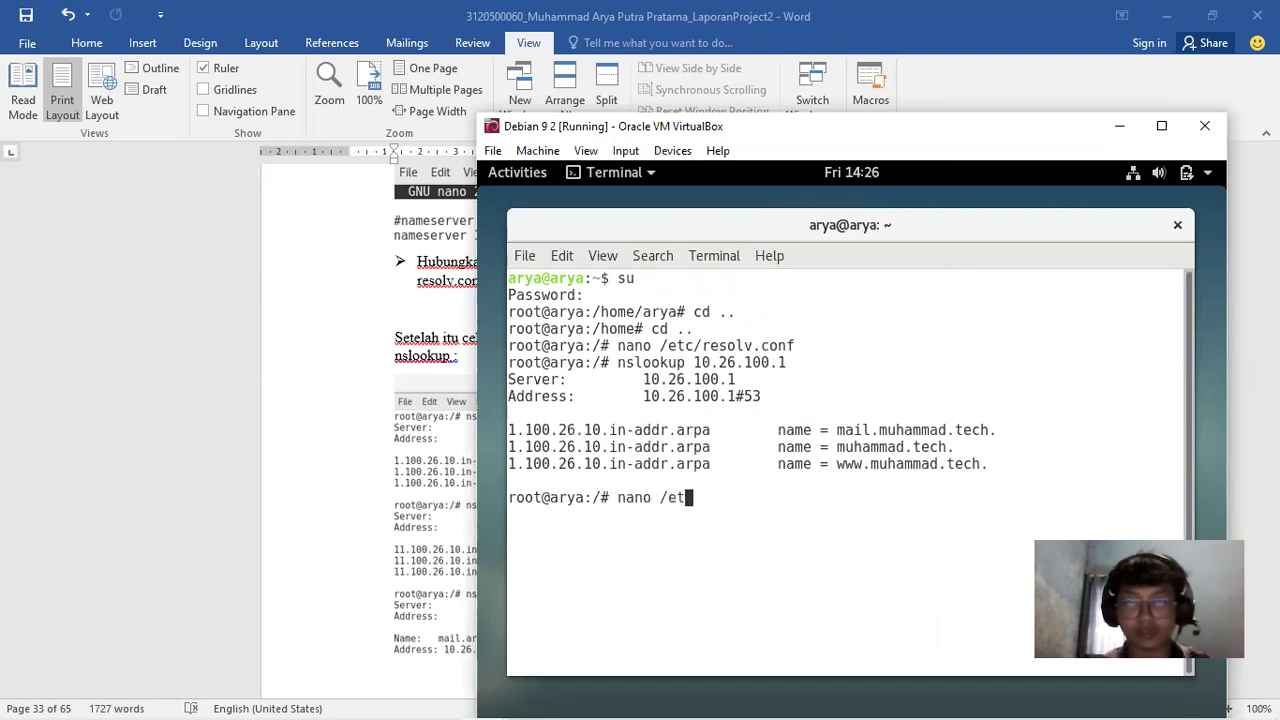
{"action": "type", "text": "c/ne"}
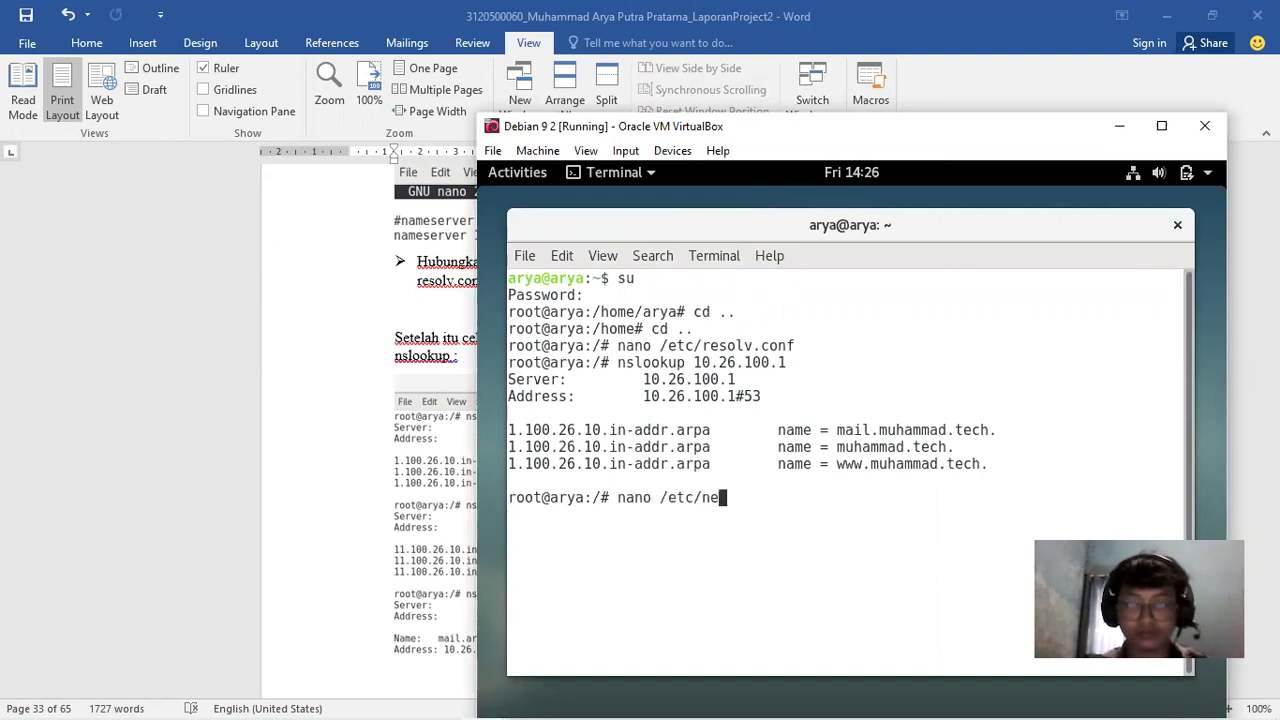
{"action": "type", "text": "twork/interfaces"}
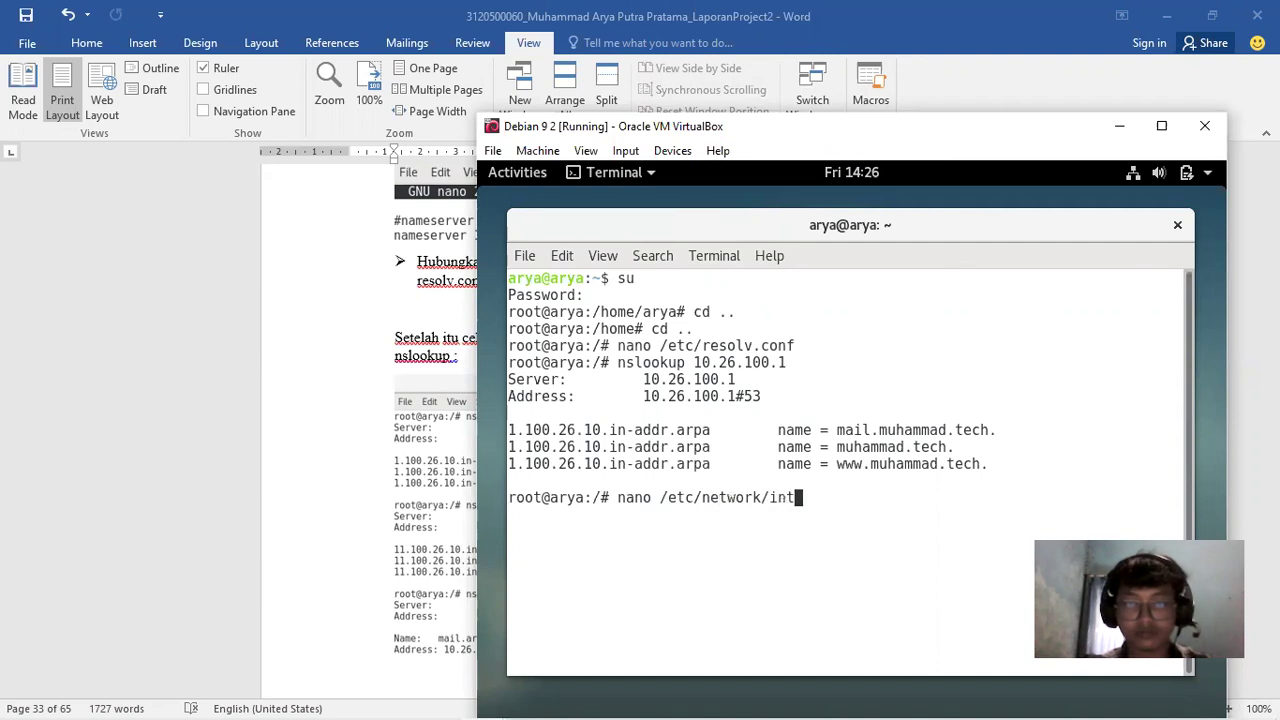
{"action": "key", "text": "Return"}
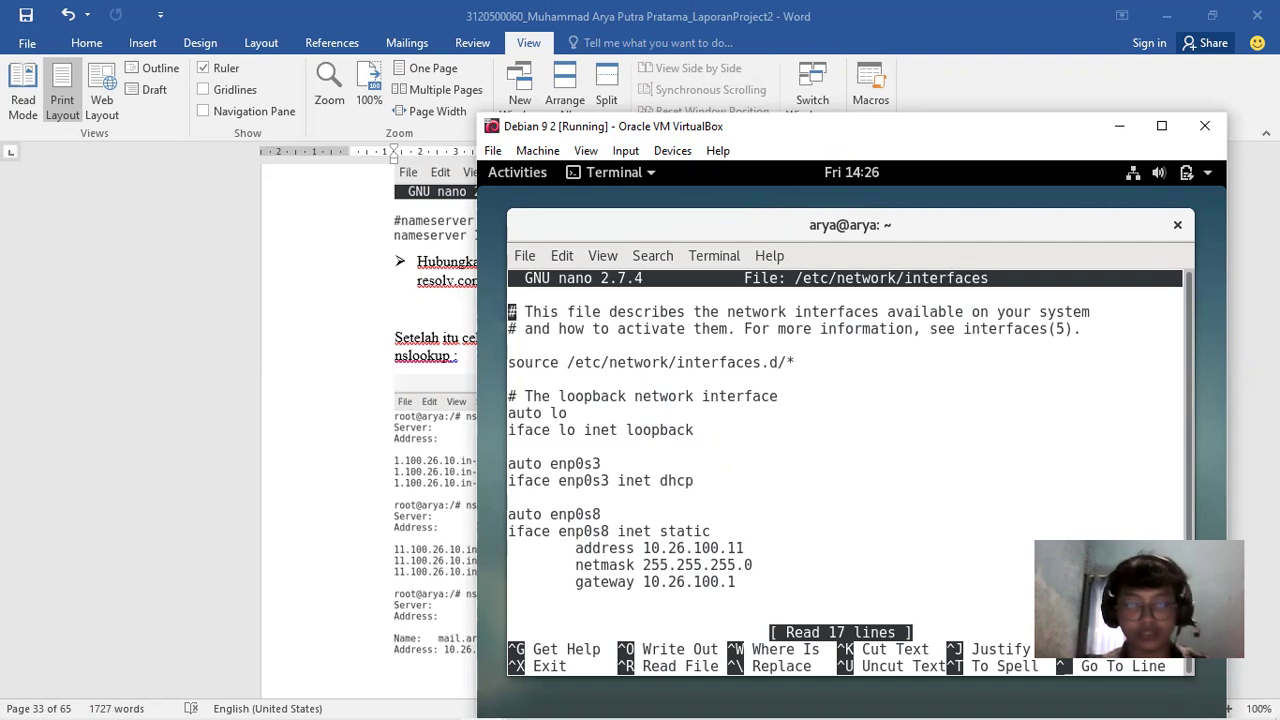
{"action": "key", "text": "ctrl+x"}
Run a reverse nslookup of 10.26.100.11 and a forward lookup of arya.tech
{"action": "key", "text": "Up"}
{"action": "key", "text": "Up"}
{"action": "type", "text": "1"}
{"action": "key", "text": "Return"}
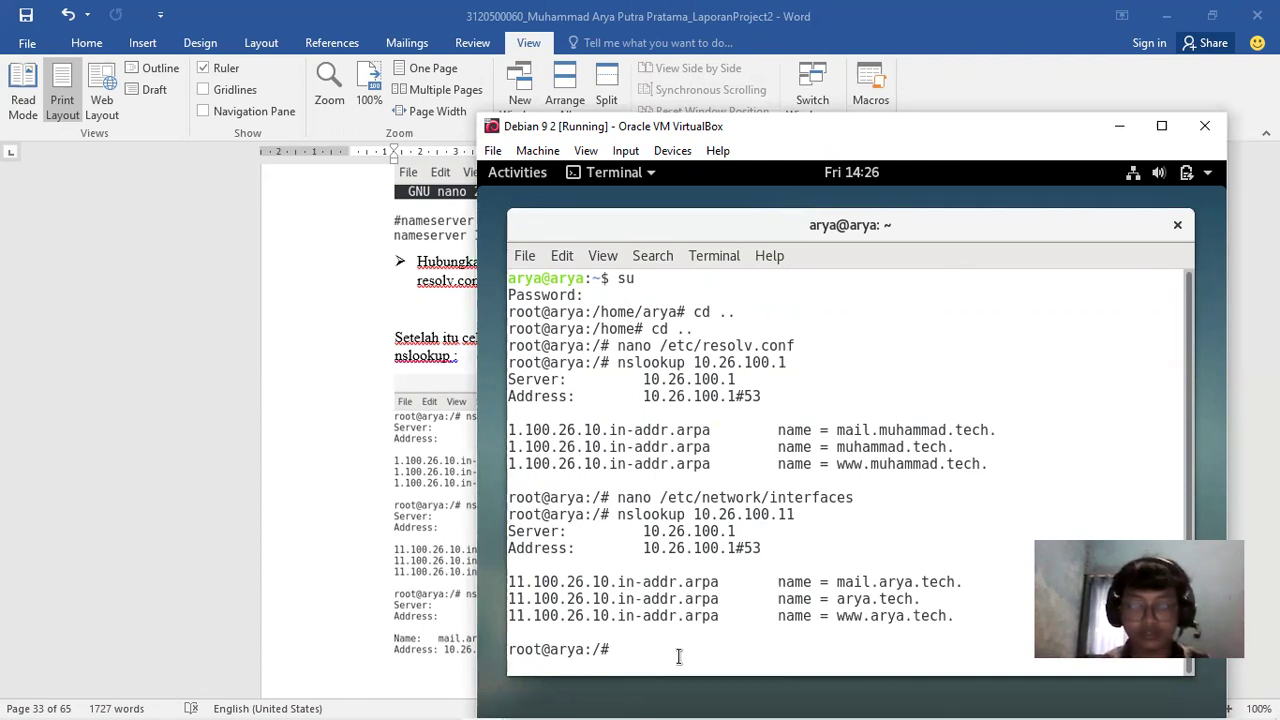
{"action": "key", "text": "Up"}
{"action": "key", "text": "BackSpace"}
{"action": "key", "text": "BackSpace"}
{"action": "key", "text": "BackSpace"}
{"action": "key", "text": "BackSpace"}
{"action": "key", "text": "BackSpace"}
{"action": "key", "text": "BackSpace"}
{"action": "key", "text": "BackSpace"}
{"action": "key", "text": "BackSpace"}
{"action": "key", "text": "BackSpace"}
{"action": "key", "text": "BackSpace"}
{"action": "key", "text": "BackSpace"}
{"action": "key", "text": "BackSpace"}
{"action": "key", "text": "BackSpace"}
{"action": "key", "text": "BackSpace"}
{"action": "key", "text": "BackSpace"}
{"action": "key", "text": "BackSpace"}
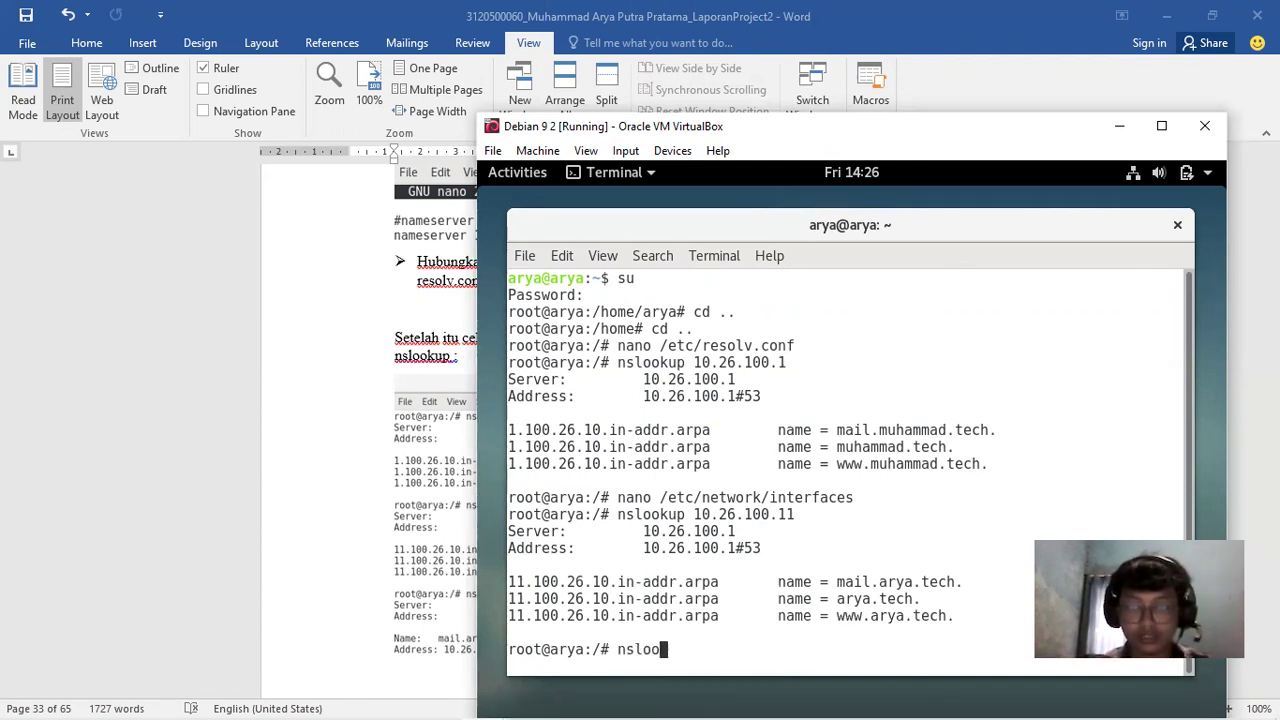
{"action": "type", "text": "kup "}
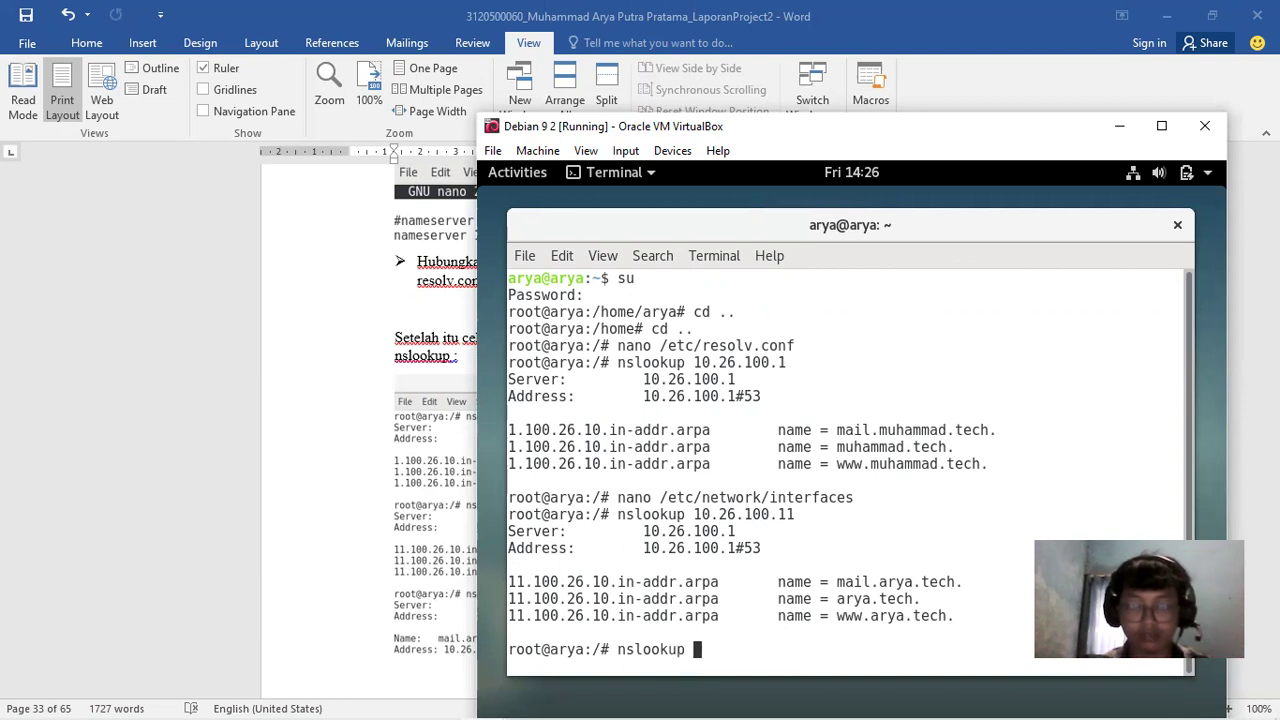
{"action": "type", "text": "arya.tech"}
{"action": "key", "text": "Return"}
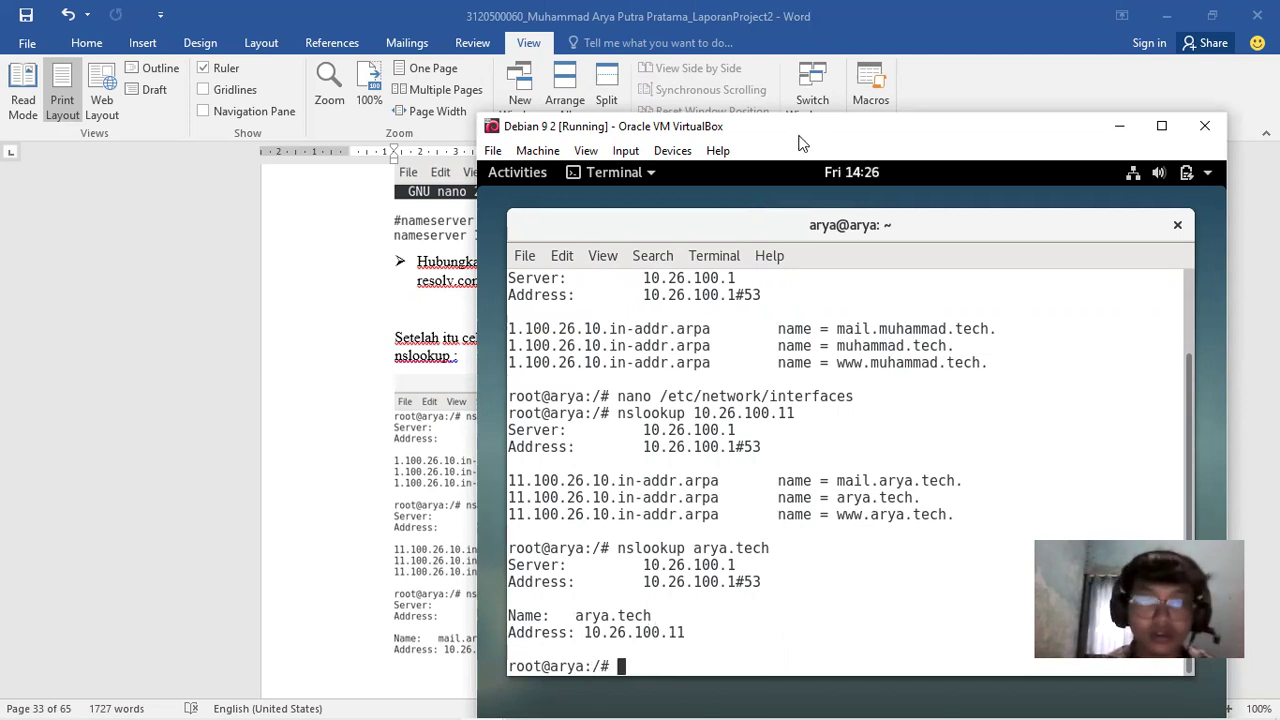
{"action": "left_click_drag", "start_coordinate": [800, 143], "coordinate": [783, 142]}
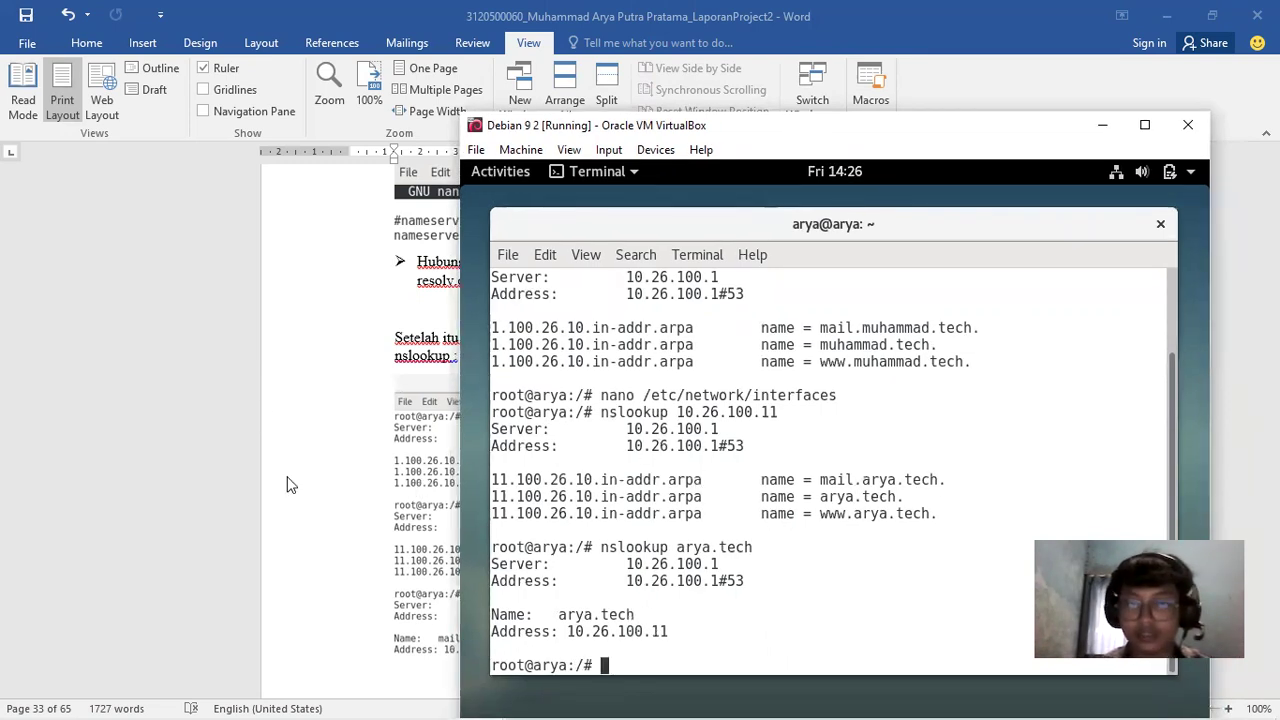
{"action": "left_click", "coordinate": [286, 483]}
Check the report's main.cf section, then open /etc/postfix/main.cf in nano on Debian 9 2
{"action": "left_click_drag", "start_coordinate": [1271, 412], "coordinate": [1271, 473]}
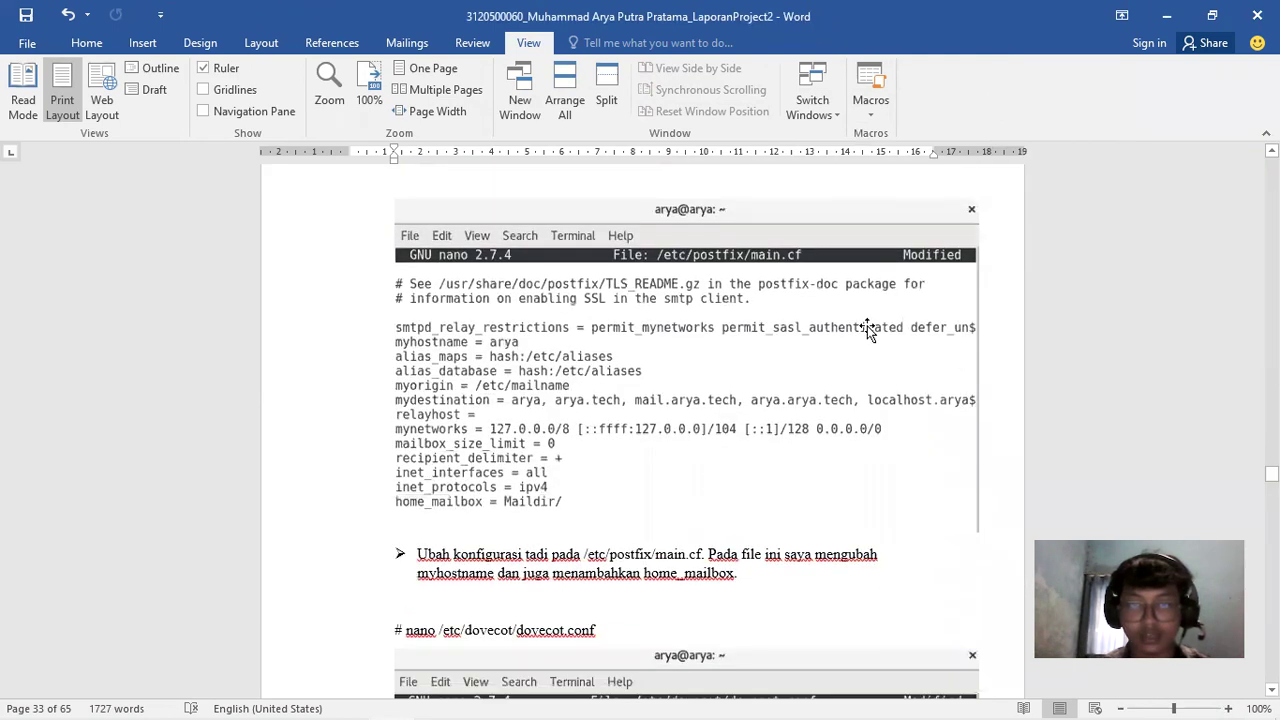
{"action": "left_click", "coordinate": [483, 701]}
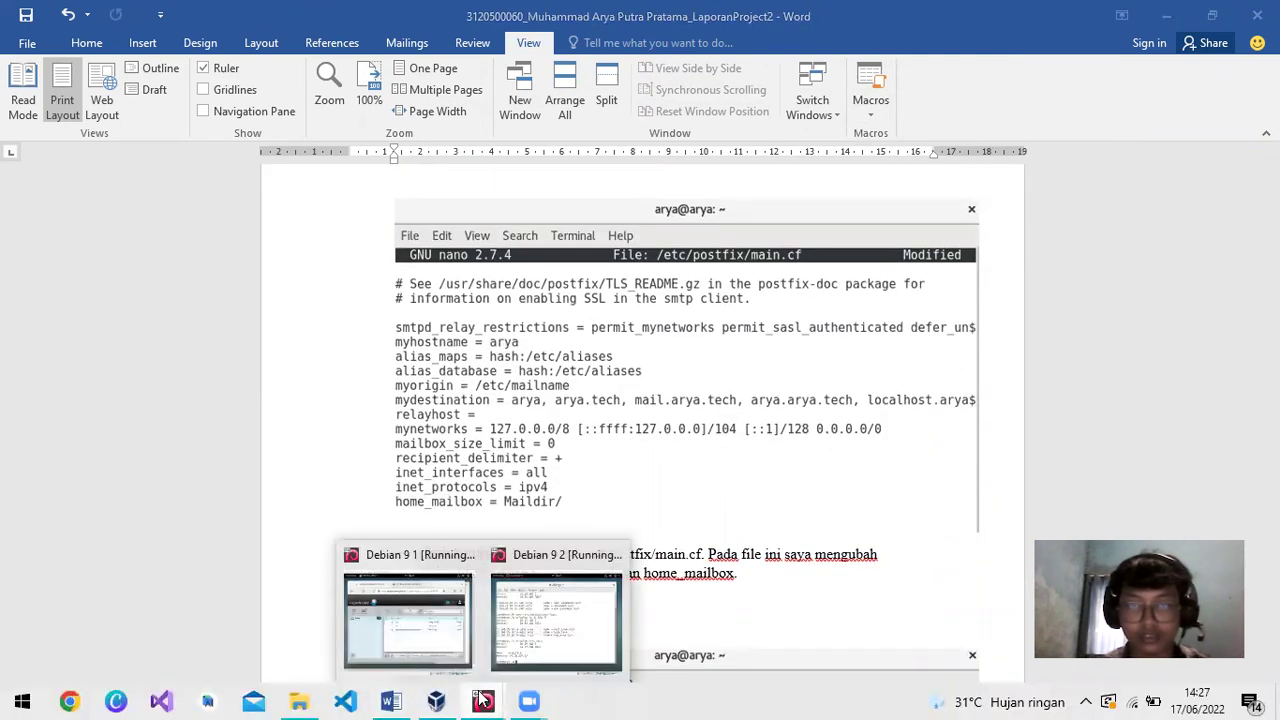
{"action": "left_click", "coordinate": [527, 630]}
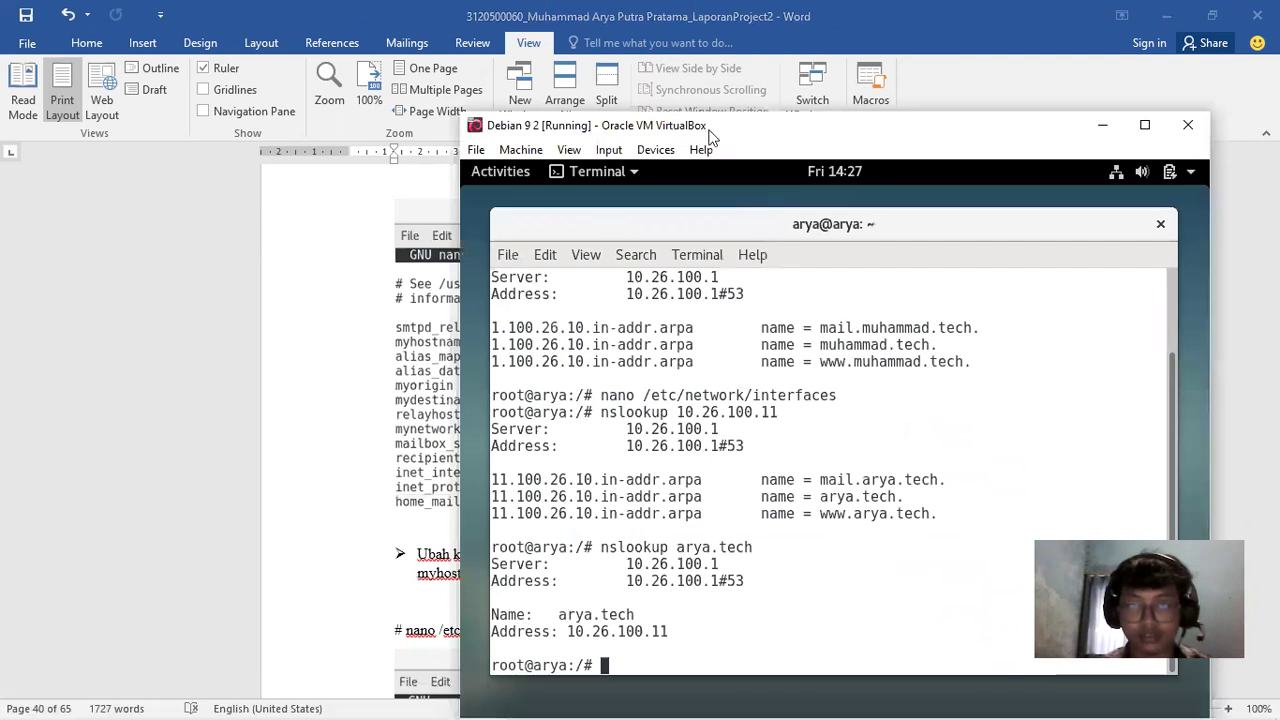
{"action": "left_click_drag", "start_coordinate": [724, 137], "coordinate": [1033, 72]}
{"action": "type", "text": "nano /etc/postf"}
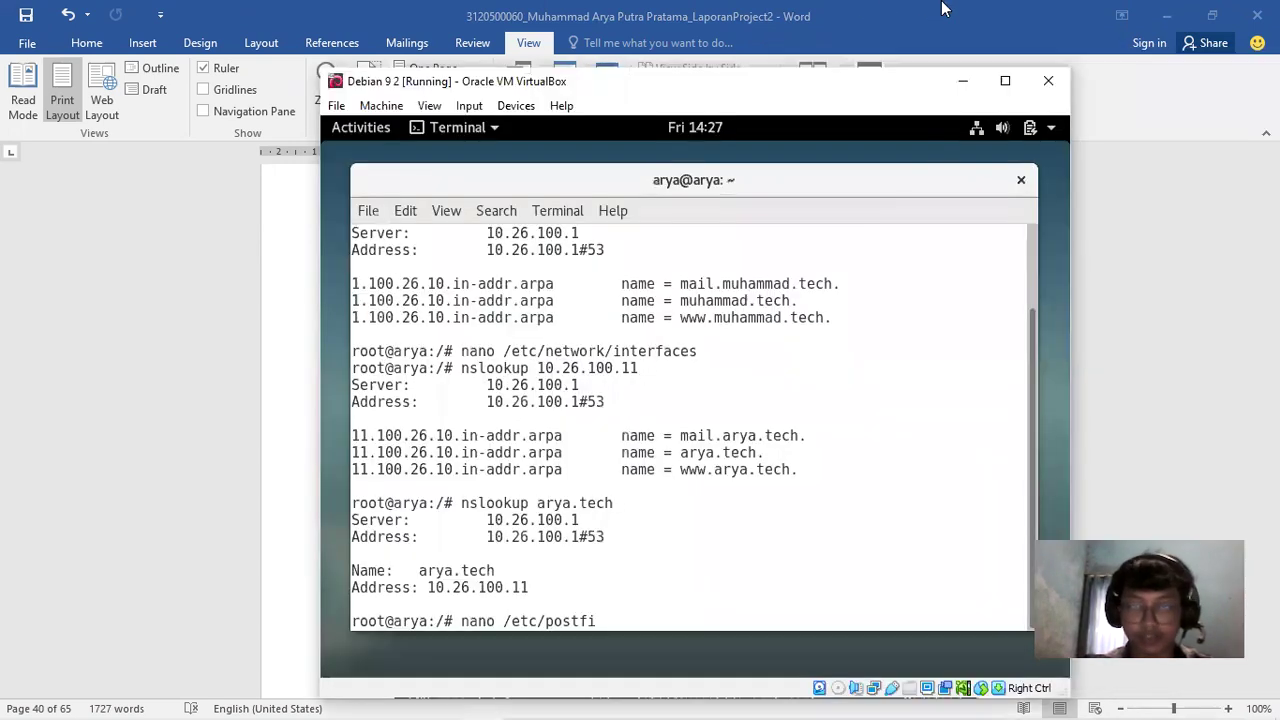
{"action": "type", "text": "ix/main.cf"}
{"action": "key", "text": "Return"}
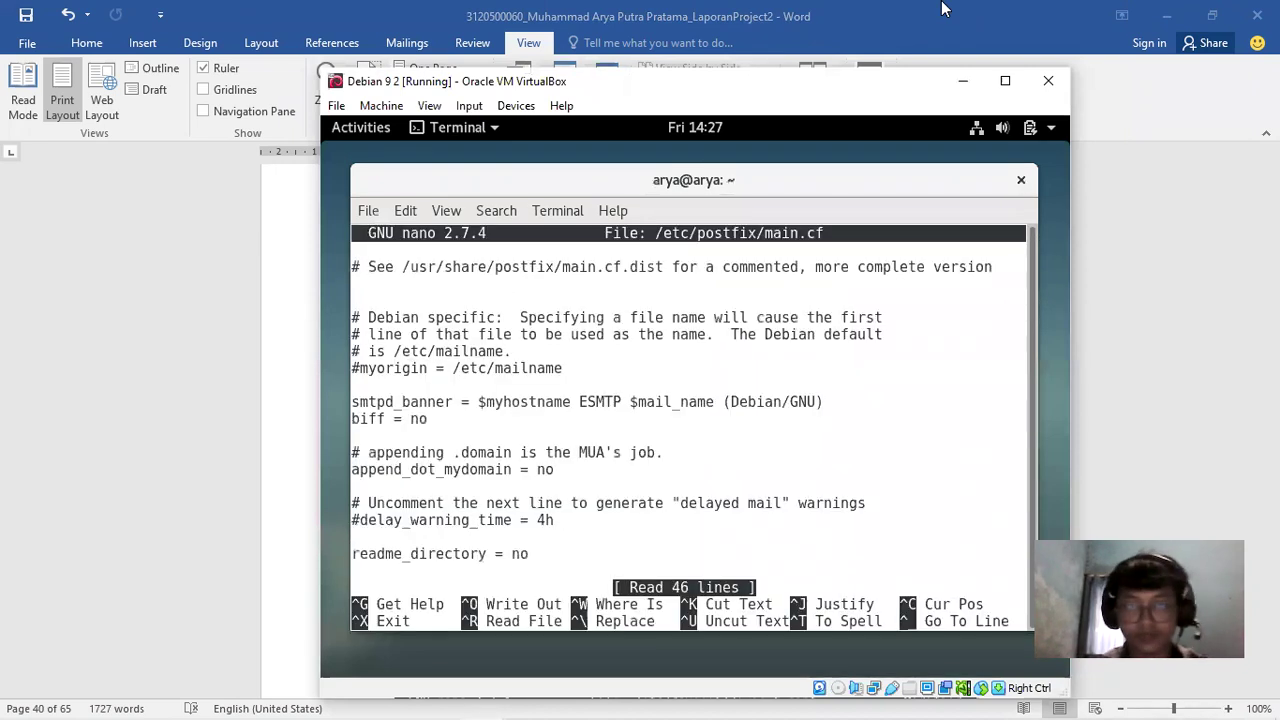
Open main.cf on the Debian 9 1 server and move down to the relayhost setting
{"action": "mouse_move", "coordinate": [493, 700]}
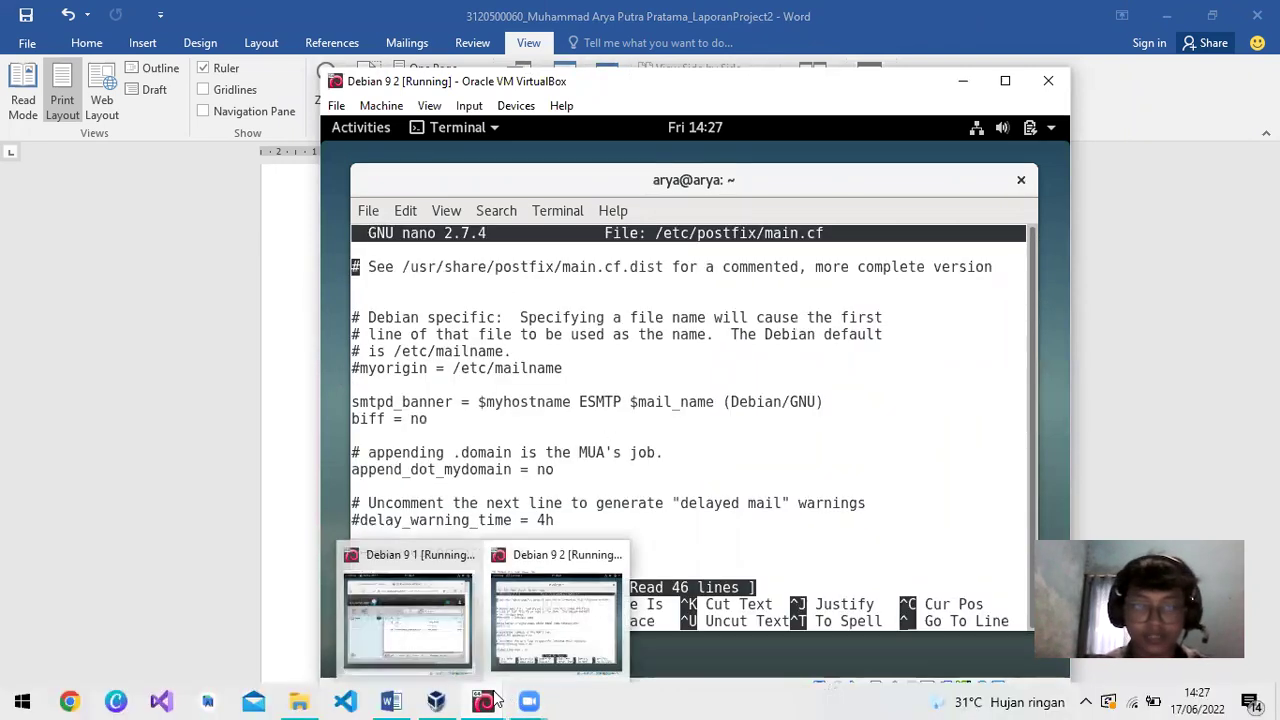
{"action": "left_click", "coordinate": [445, 645]}
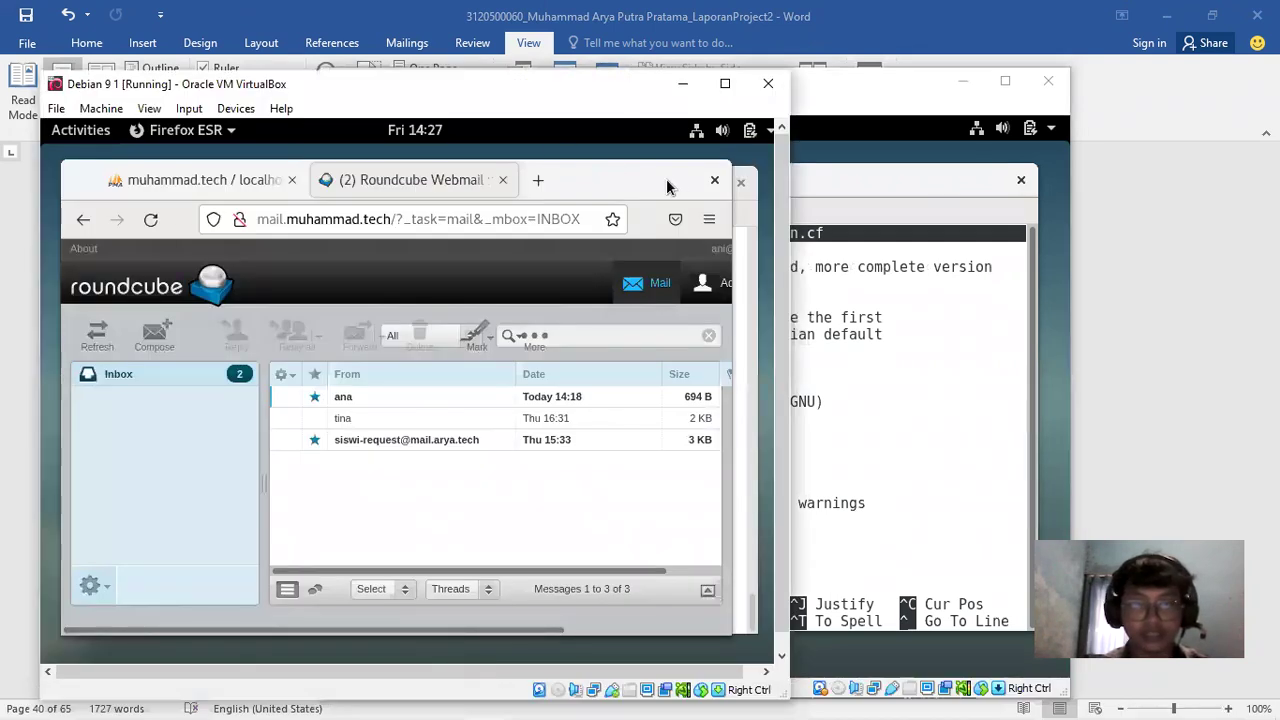
{"action": "left_click_drag", "start_coordinate": [645, 175], "coordinate": [628, 289]}
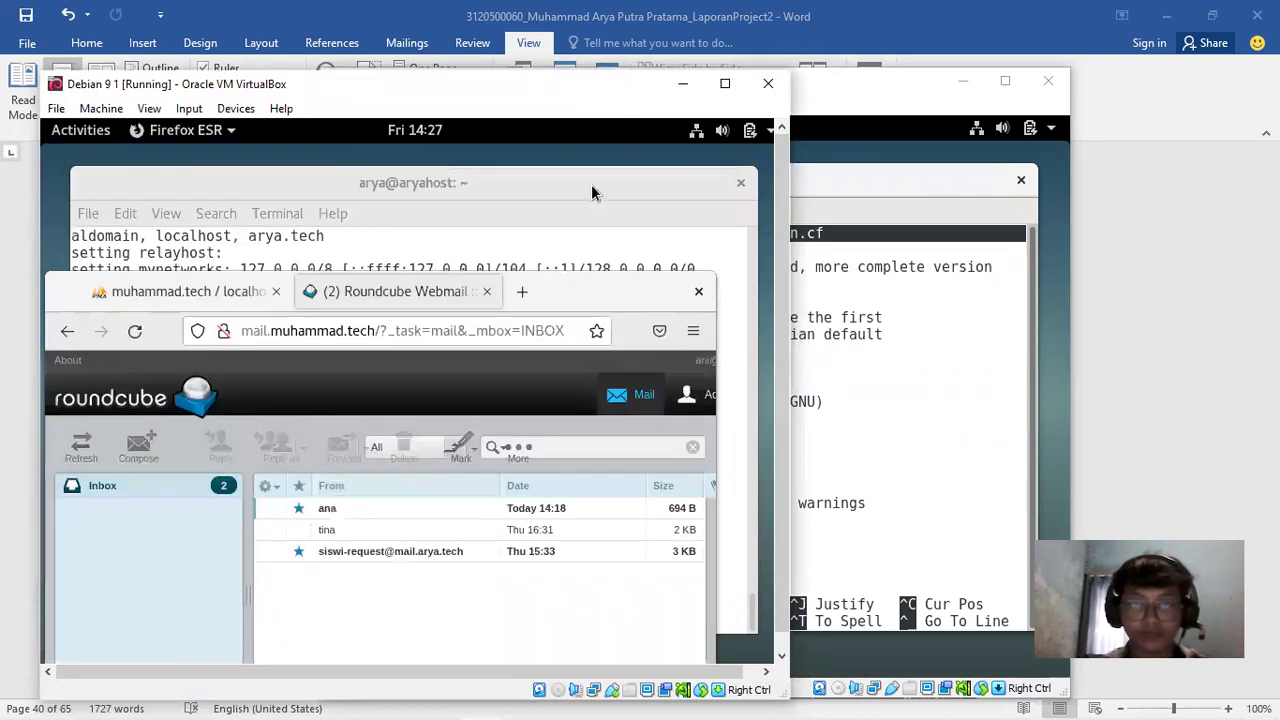
{"action": "left_click", "coordinate": [591, 190]}
{"action": "type", "text": "nano /e"}
{"action": "key", "text": "BackSpace"}
{"action": "key", "text": "BackSpace"}
{"action": "key", "text": "BackSpace"}
{"action": "key", "text": "BackSpace"}
{"action": "key", "text": "BackSpace"}
{"action": "key", "text": "BackSpace"}
{"action": "key", "text": "BackSpace"}
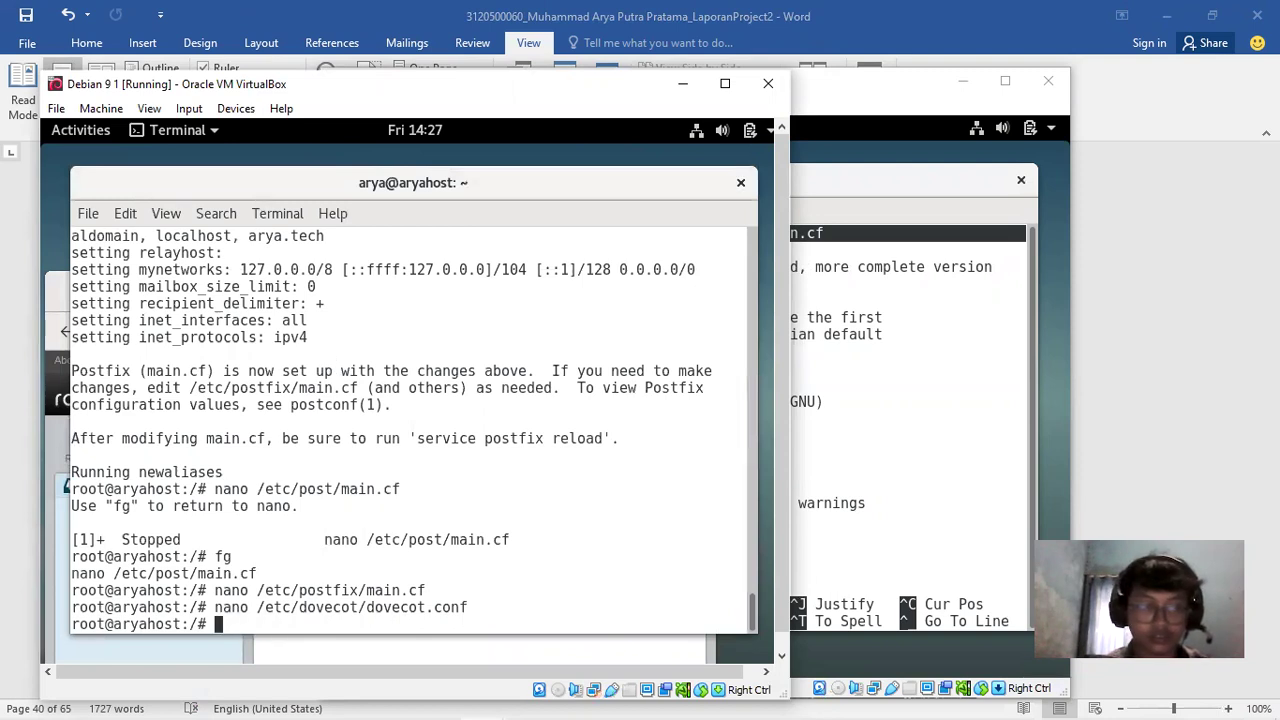
{"action": "key", "text": "Up"}
{"action": "key", "text": "Up"}
{"action": "key", "text": "Return"}
{"action": "key", "text": "Down"}
{"action": "key", "text": "Down"}
{"action": "key", "text": "Down"}
{"action": "key", "text": "Down"}
{"action": "key", "text": "Down"}
{"action": "key", "text": "Down"}
{"action": "key", "text": "Down"}
{"action": "key", "text": "Down"}
{"action": "key", "text": "Down"}
{"action": "key", "text": "Down"}
{"action": "key", "text": "Down"}
{"action": "key", "text": "Down"}
{"action": "key", "text": "Down"}
{"action": "key", "text": "Down"}
{"action": "key", "text": "Down"}
{"action": "key", "text": "Down"}
{"action": "key", "text": "Down"}
{"action": "key", "text": "Down"}
{"action": "key", "text": "Down"}
{"action": "key", "text": "Down"}
{"action": "key", "text": "Down"}
{"action": "key", "text": "Down"}
{"action": "key", "text": "Down"}
{"action": "key", "text": "Down"}
{"action": "key", "text": "Down"}
{"action": "key", "text": "Down"}
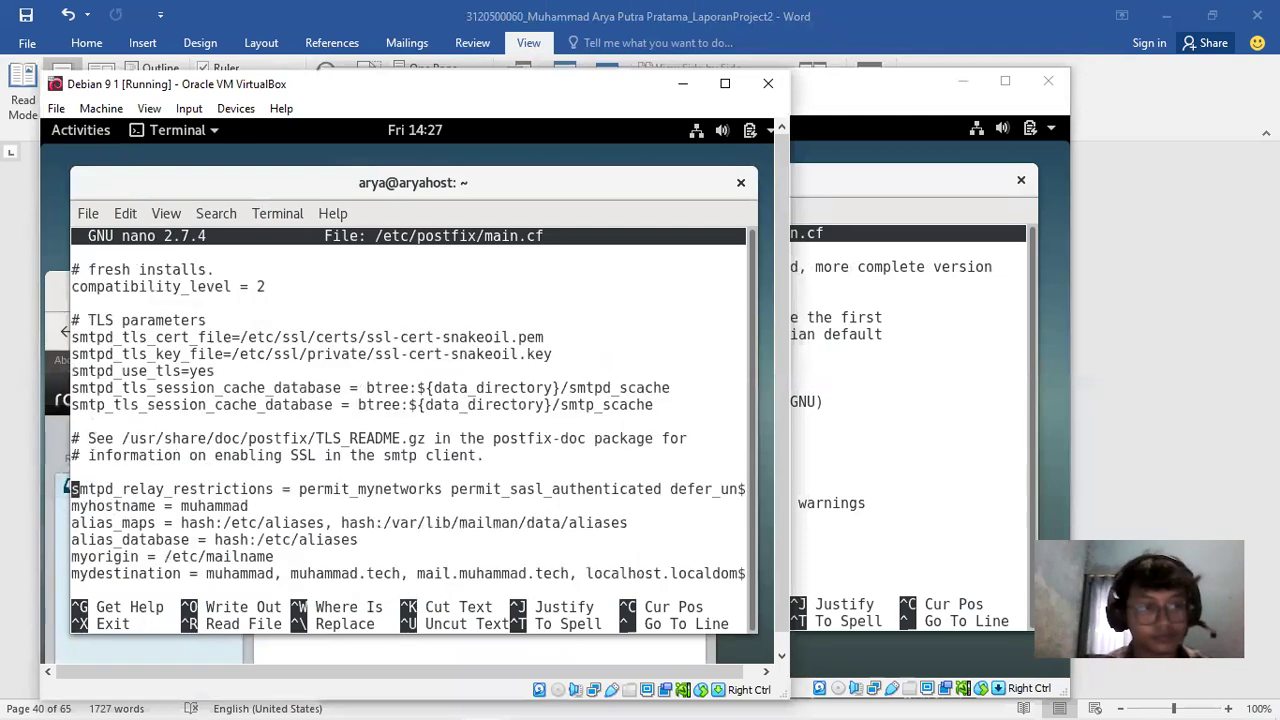
Compare main.cf down through mynetworks, TLS and myorigin settings
{"action": "key", "text": "Down"}
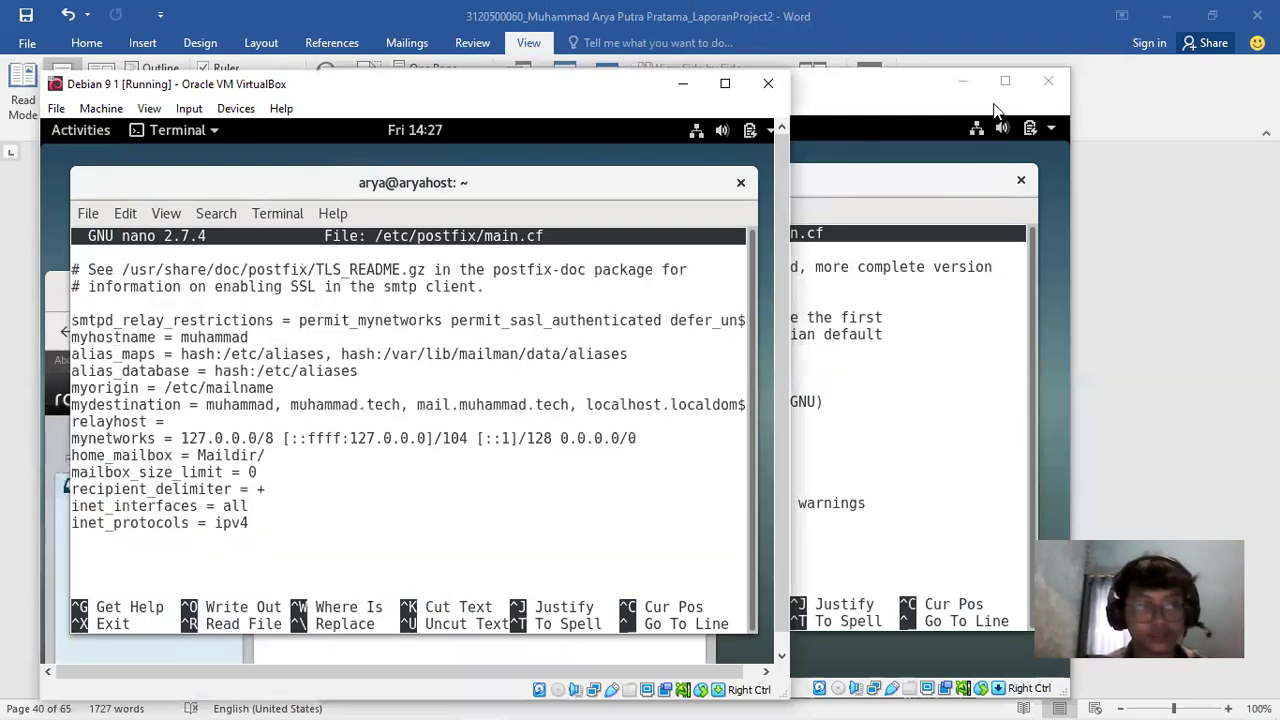
{"action": "left_click", "coordinate": [812, 461]}
{"action": "key", "text": "Down"}
{"action": "key", "text": "Down"}
{"action": "key", "text": "Down"}
{"action": "key", "text": "Down"}
{"action": "key", "text": "Down"}
{"action": "key", "text": "Down"}
{"action": "key", "text": "Down"}
{"action": "key", "text": "Down"}
{"action": "key", "text": "Down"}
{"action": "key", "text": "Down"}
{"action": "key", "text": "Down"}
{"action": "key", "text": "Down"}
{"action": "key", "text": "Down"}
{"action": "key", "text": "Down"}
{"action": "key", "text": "Down"}
{"action": "key", "text": "Down"}
{"action": "key", "text": "Down"}
{"action": "key", "text": "Down"}
{"action": "key", "text": "Down"}
{"action": "key", "text": "Down"}
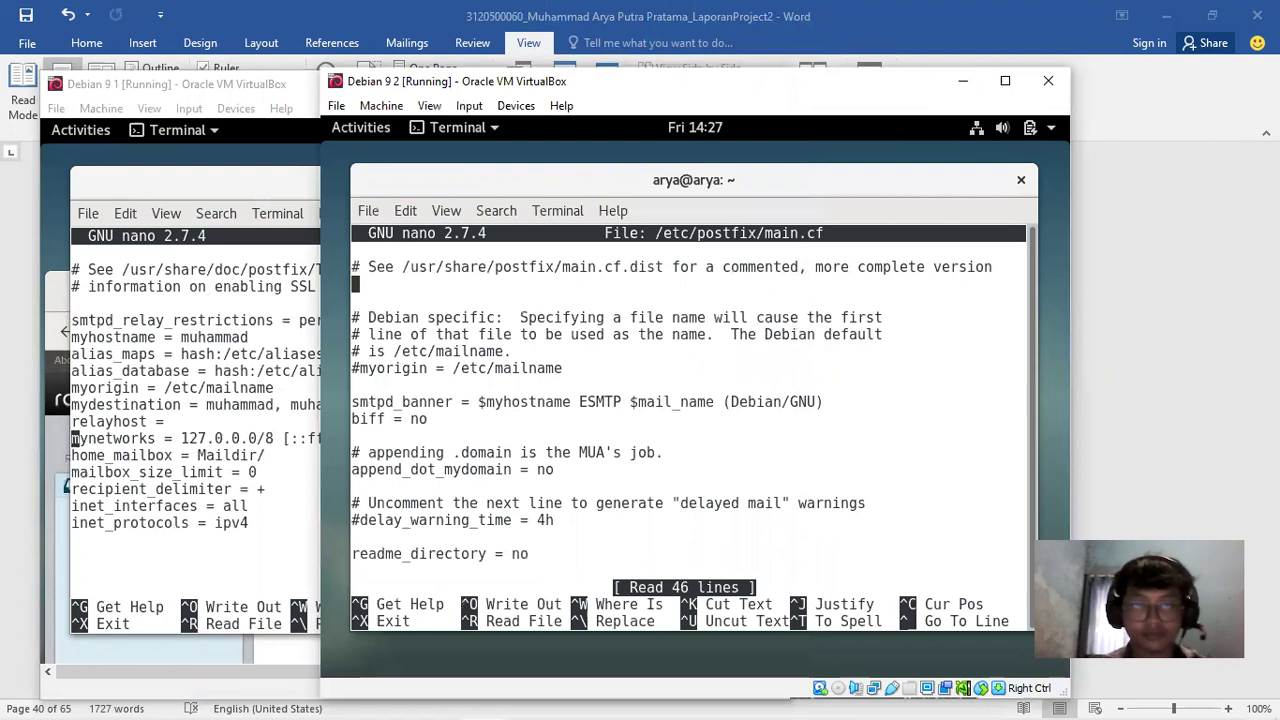
{"action": "key", "text": "Down"}
{"action": "key", "text": "Down"}
{"action": "key", "text": "Down"}
{"action": "key", "text": "Down"}
{"action": "key", "text": "Down"}
{"action": "key", "text": "Down"}
{"action": "key", "text": "Down"}
{"action": "key", "text": "Down"}
{"action": "key", "text": "Down"}
{"action": "key", "text": "Down"}
{"action": "key", "text": "Down"}
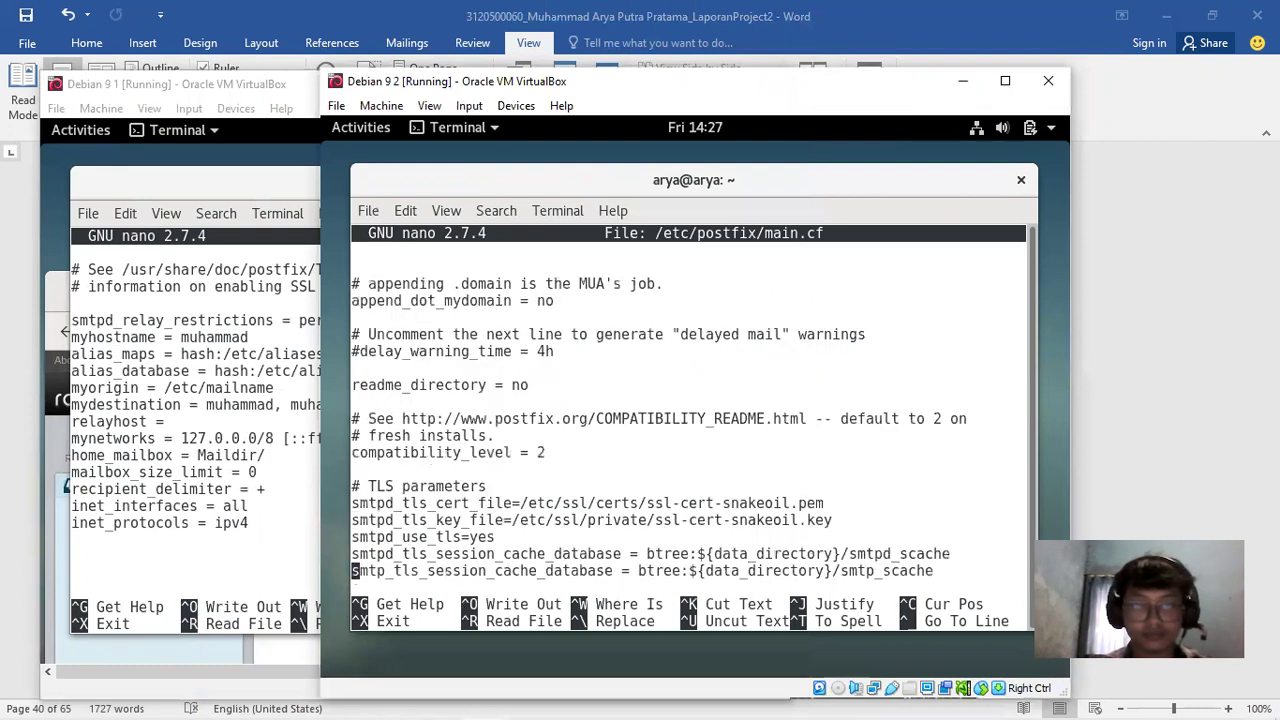
{"action": "key", "text": "Down"}
{"action": "key", "text": "Down"}
{"action": "key", "text": "Down"}
{"action": "key", "text": "Down"}
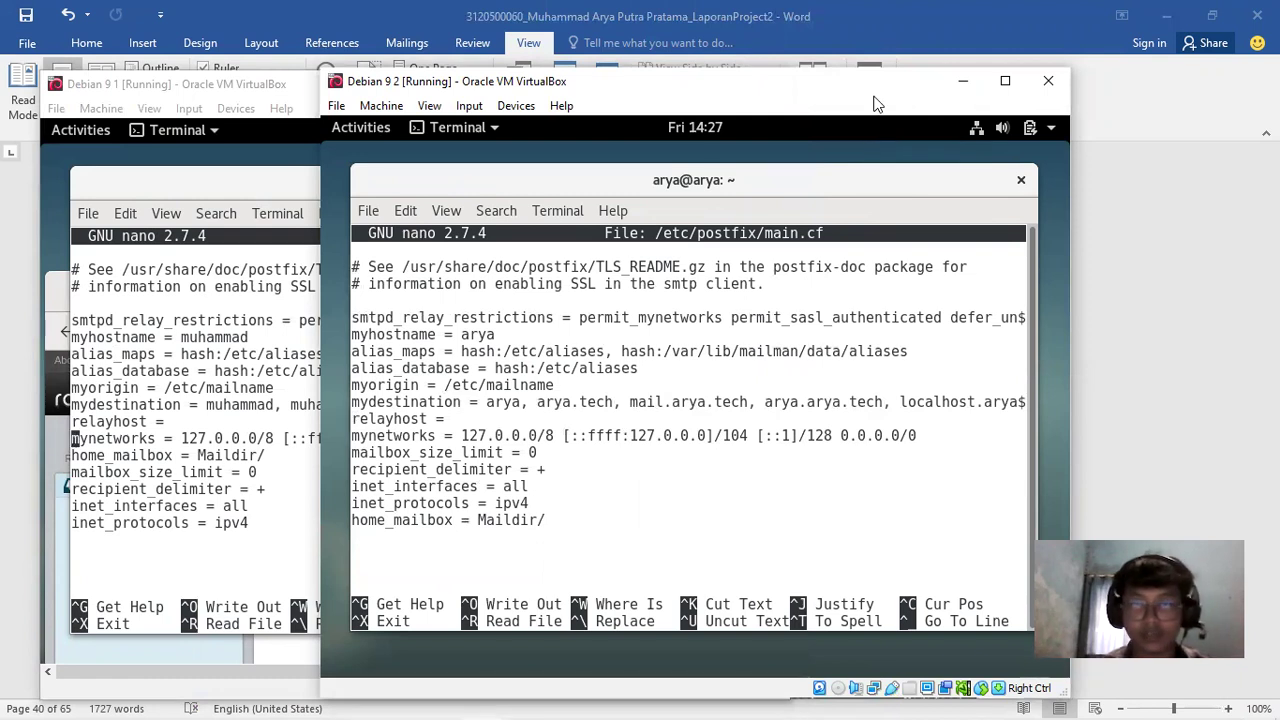
Snap and maximize mail server 2's terminal so all of main.cf shows
{"action": "key", "text": "super+Right"}
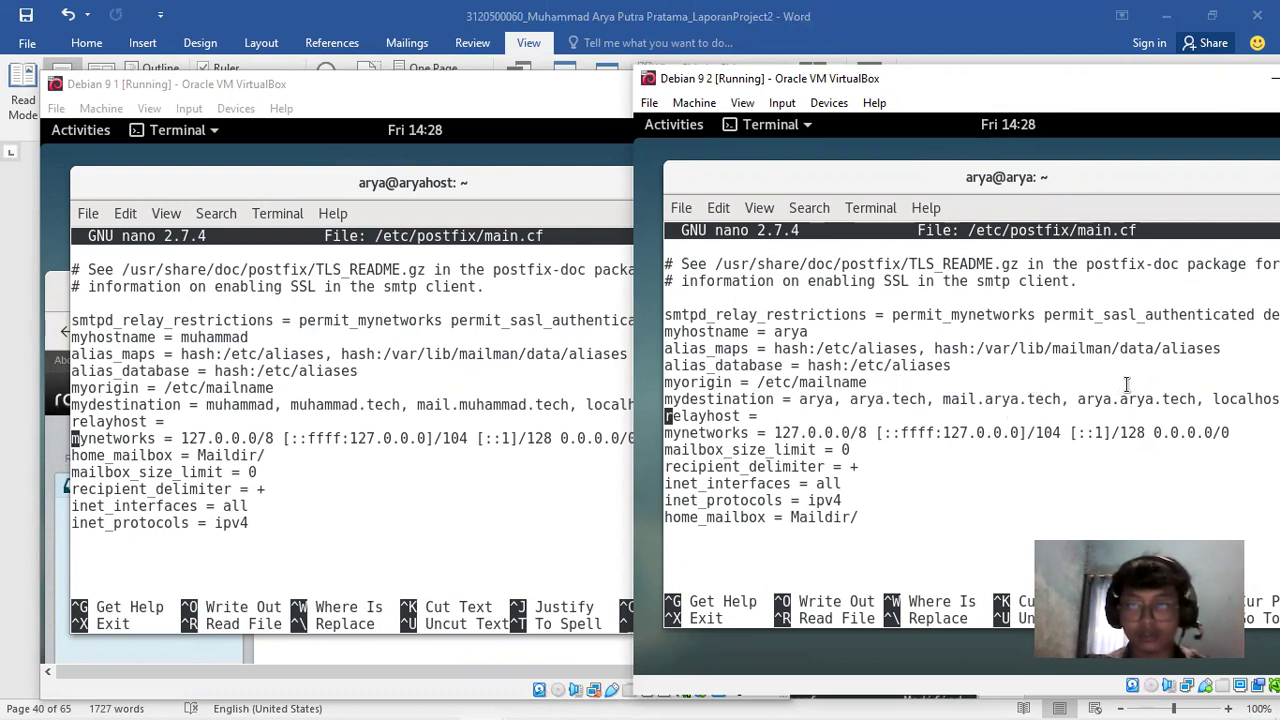
{"action": "left_click_drag", "start_coordinate": [984, 178], "coordinate": [816, 164]}
{"action": "double_click", "coordinate": [816, 164]}
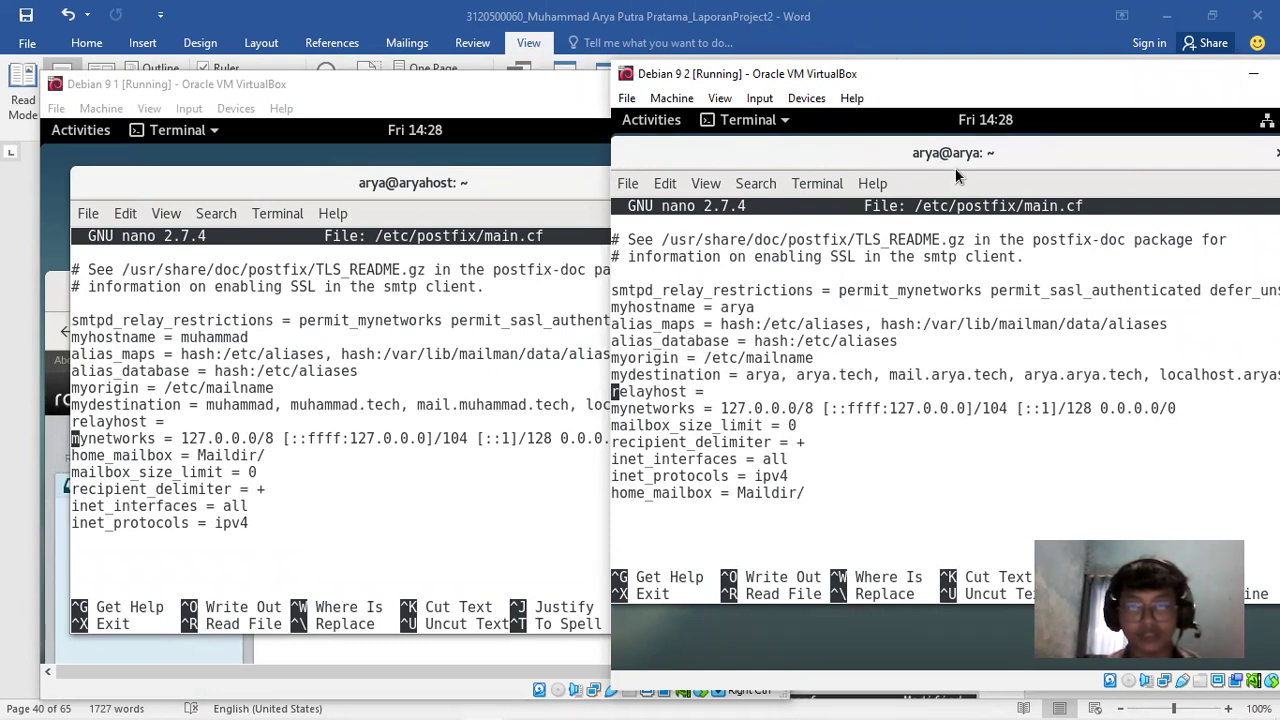
{"action": "key", "text": "alt+Tab"}
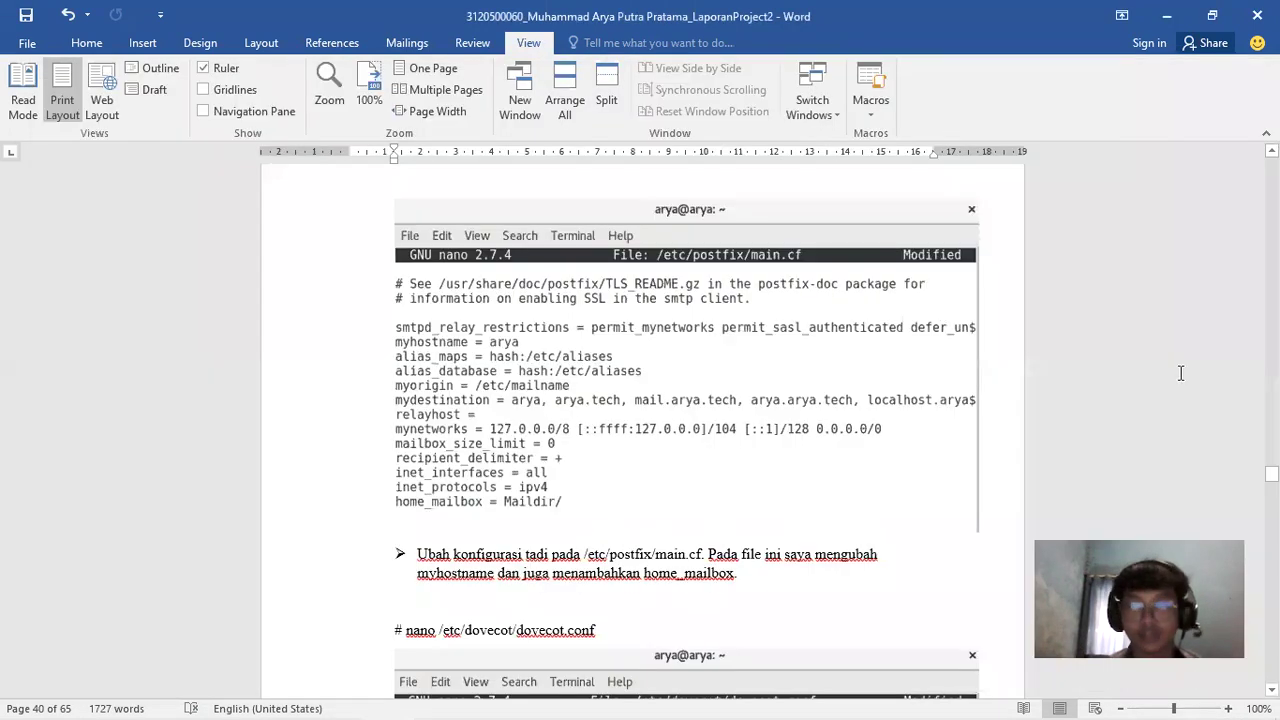
Scroll the report from page 40 past the Dovecot and user steps to page 43's Roundcube install
{"action": "scroll", "coordinate": [690, 430], "scroll_direction": "down", "scroll_amount": 5}
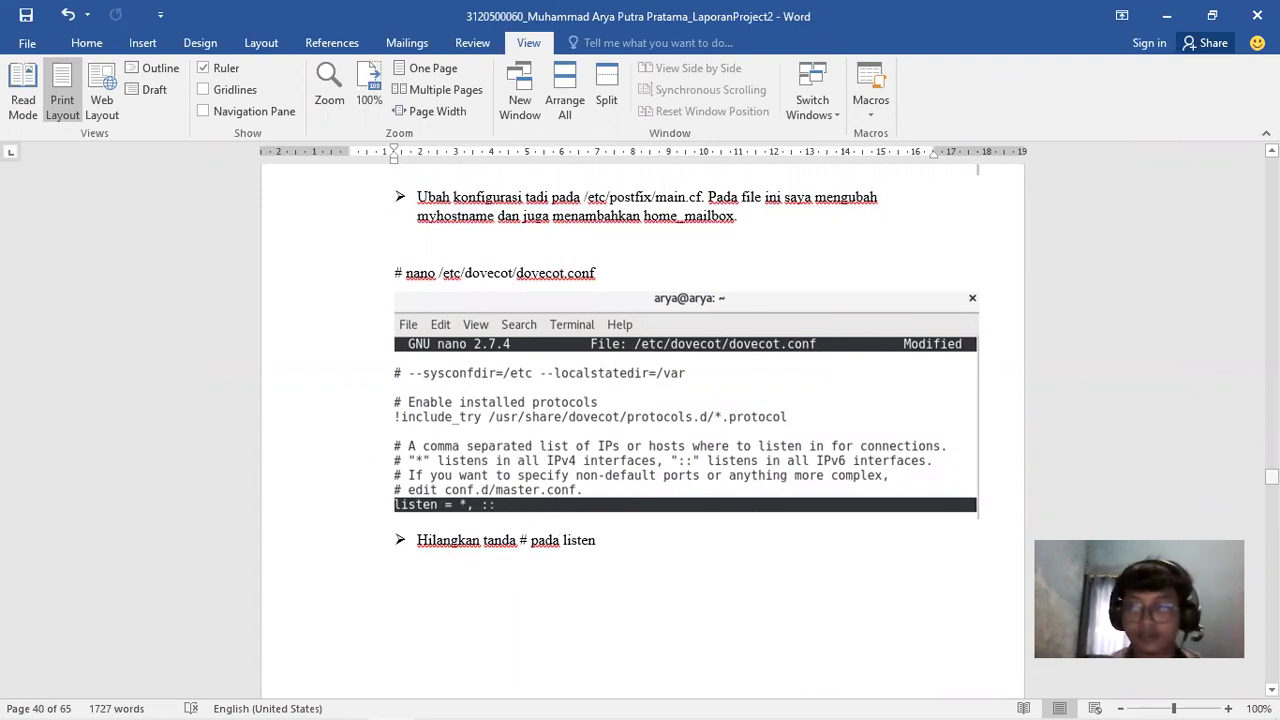
{"action": "scroll", "coordinate": [640, 430], "scroll_direction": "down", "scroll_amount": 10}
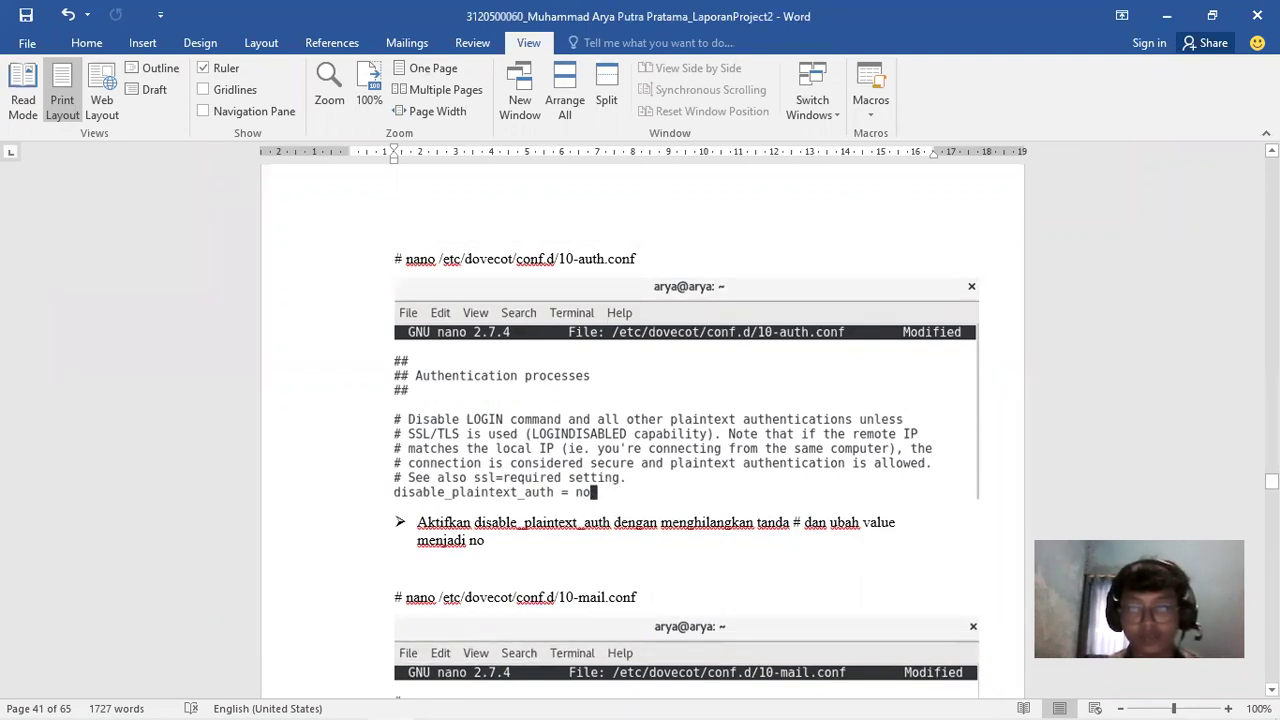
{"action": "left_click_drag", "start_coordinate": [1271, 481], "coordinate": [1271, 485]}
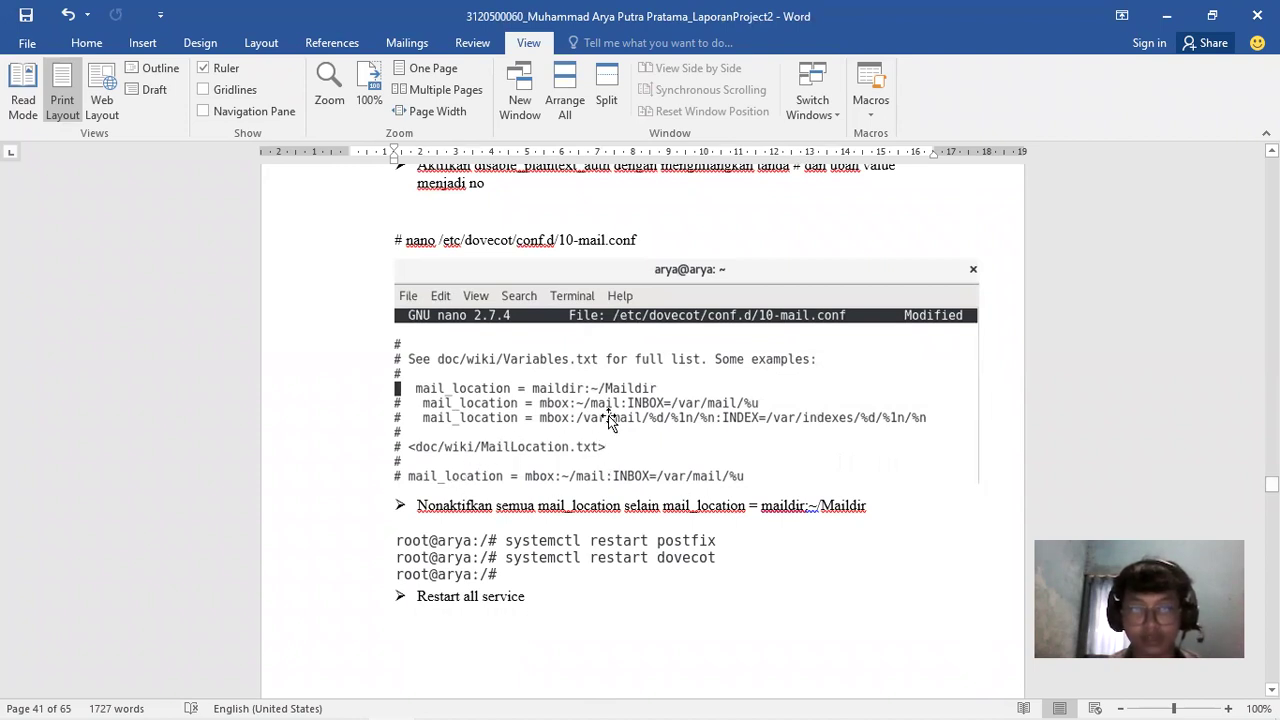
{"action": "left_click_drag", "start_coordinate": [1271, 485], "coordinate": [1271, 500]}
{"action": "scroll", "coordinate": [484, 570], "scroll_direction": "down", "scroll_amount": 5}
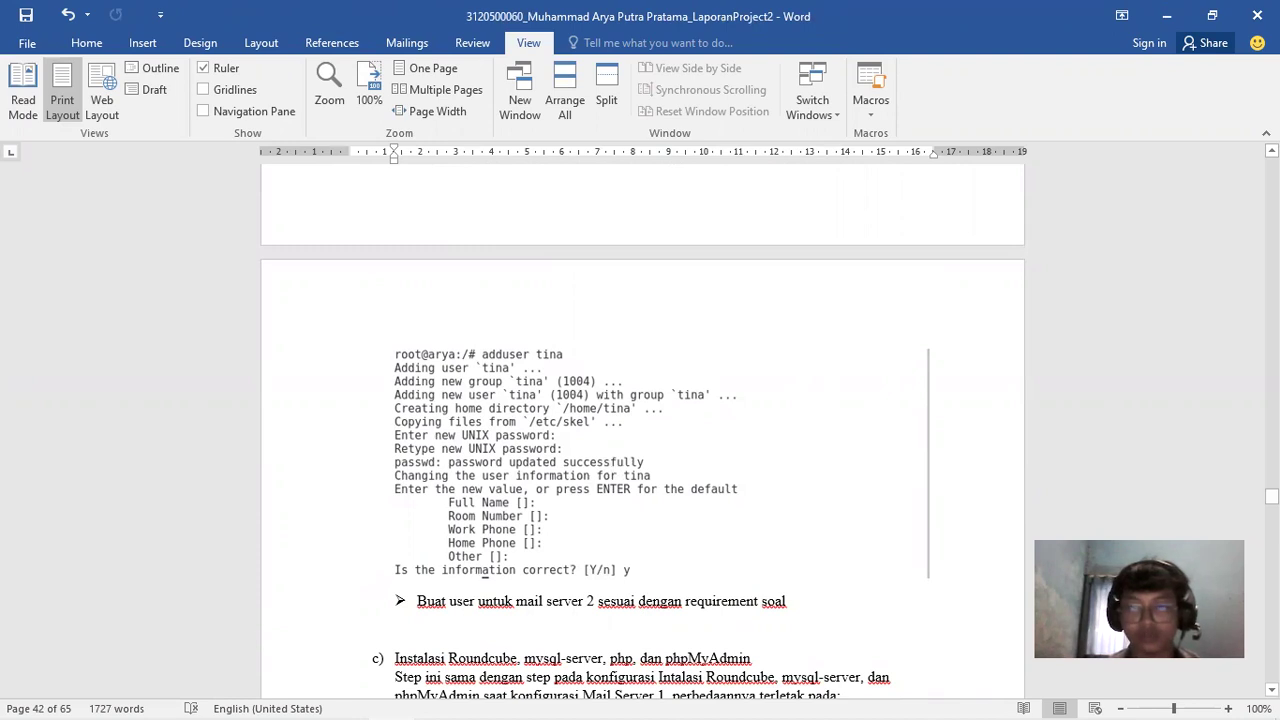
{"action": "scroll", "coordinate": [643, 430], "scroll_direction": "up", "scroll_amount": 8}
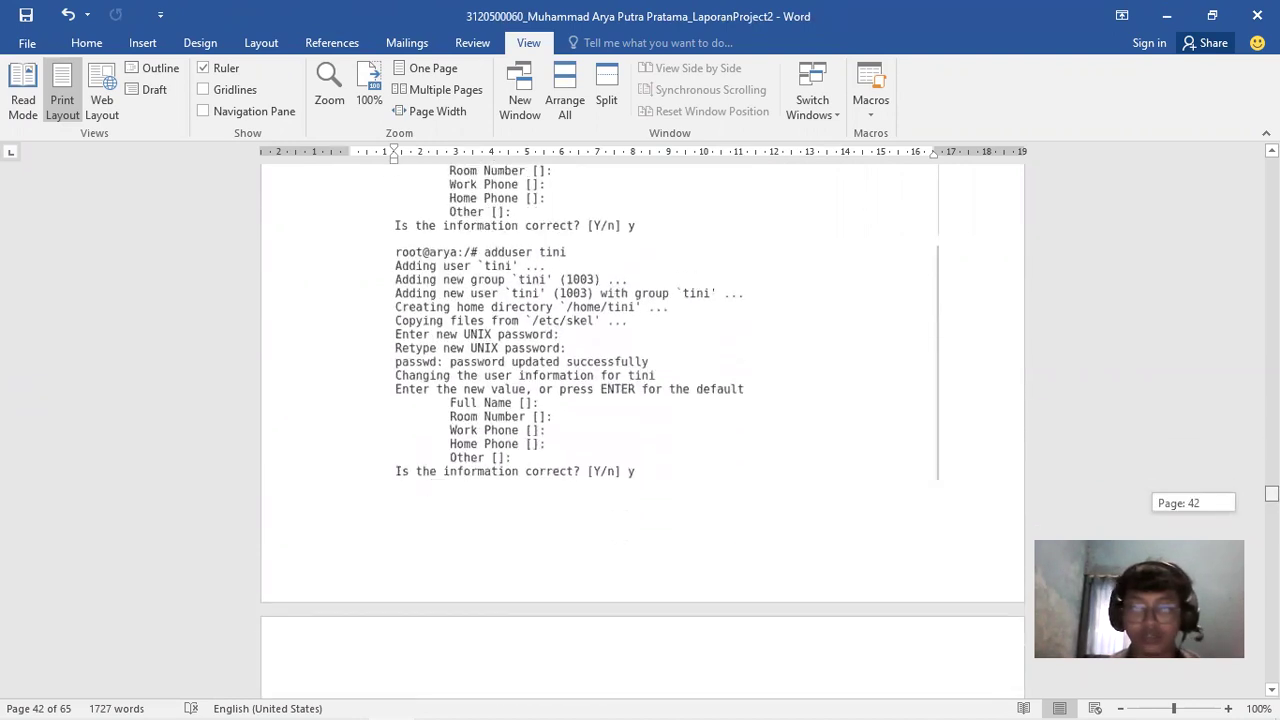
{"action": "scroll", "coordinate": [643, 430], "scroll_direction": "down", "scroll_amount": 10}
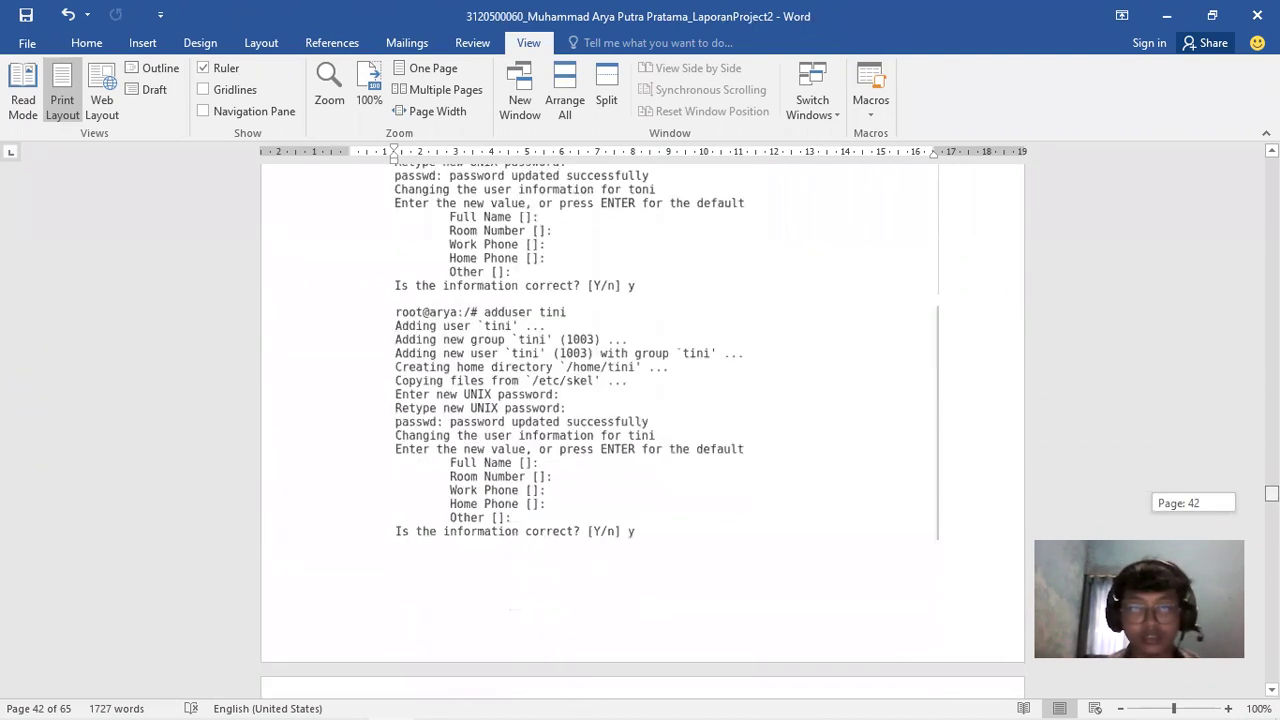
{"action": "scroll", "coordinate": [643, 430], "scroll_direction": "down", "scroll_amount": 7}
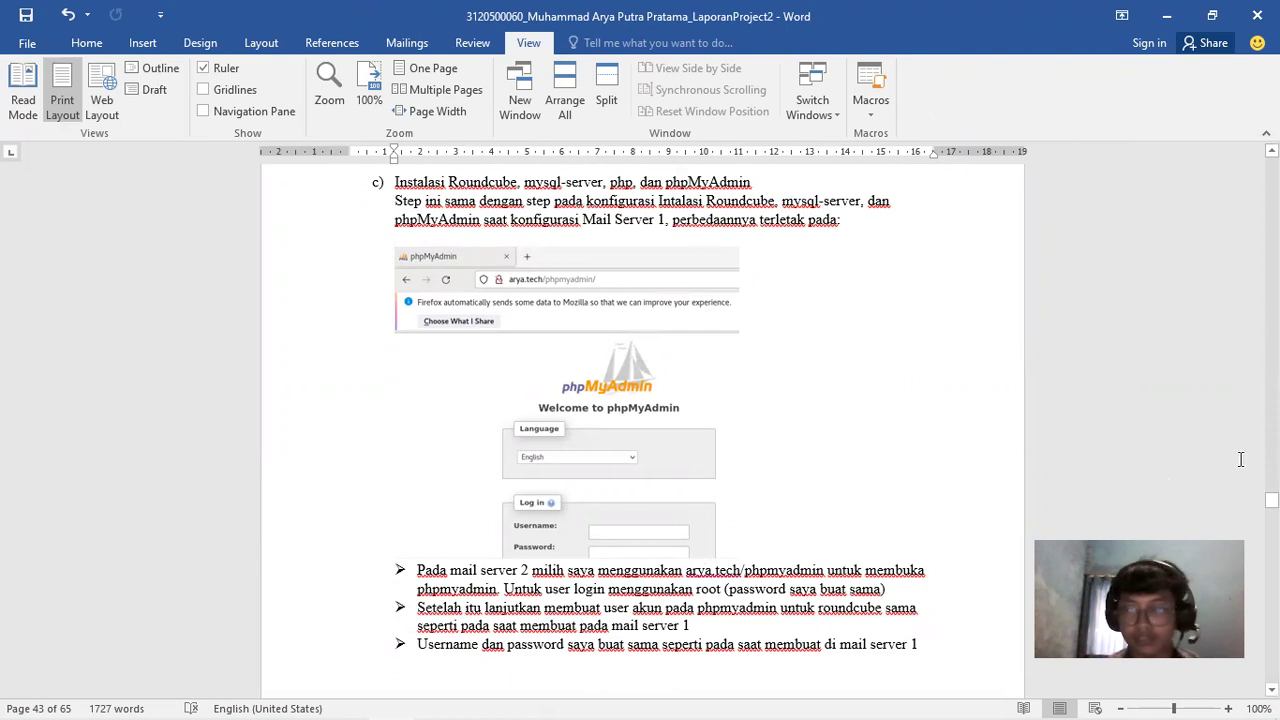
{"action": "left_click_drag", "start_coordinate": [1270, 500], "coordinate": [1270, 501]}
Bring the Debian 9.2 VM forward and launch Firefox ESR from Activities
{"action": "mouse_move", "coordinate": [490, 700]}
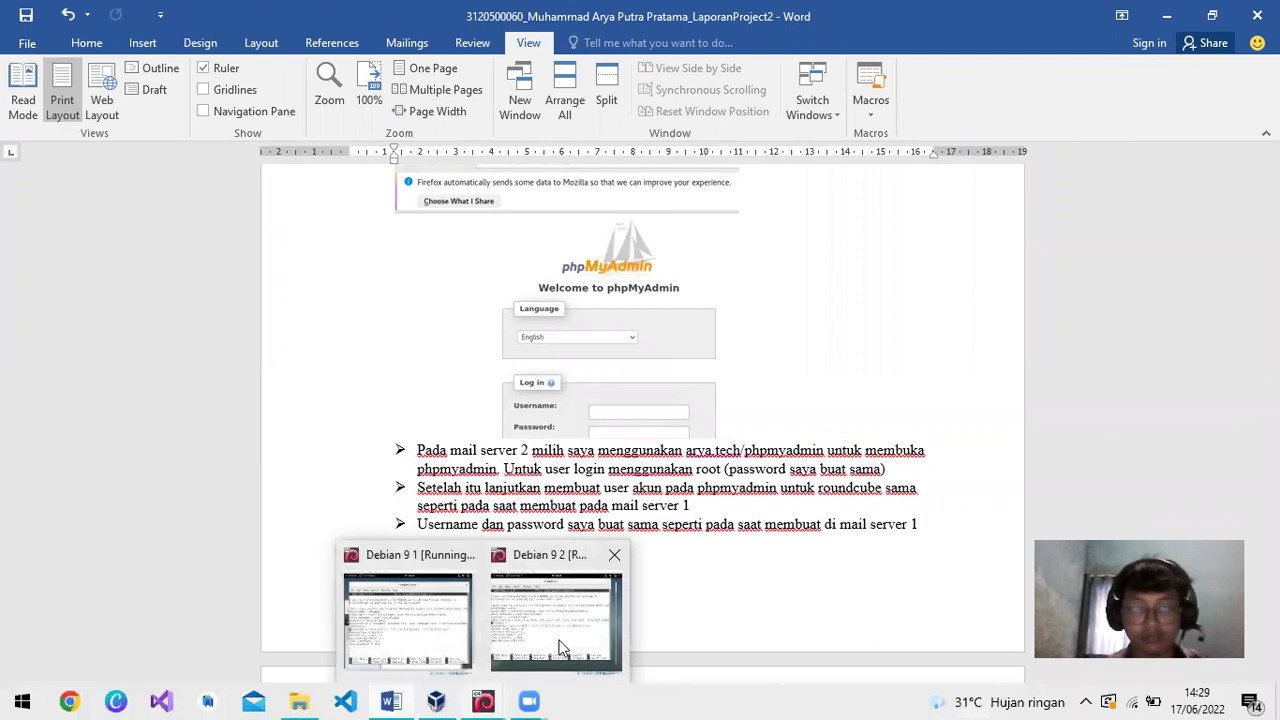
{"action": "left_click", "coordinate": [563, 650]}
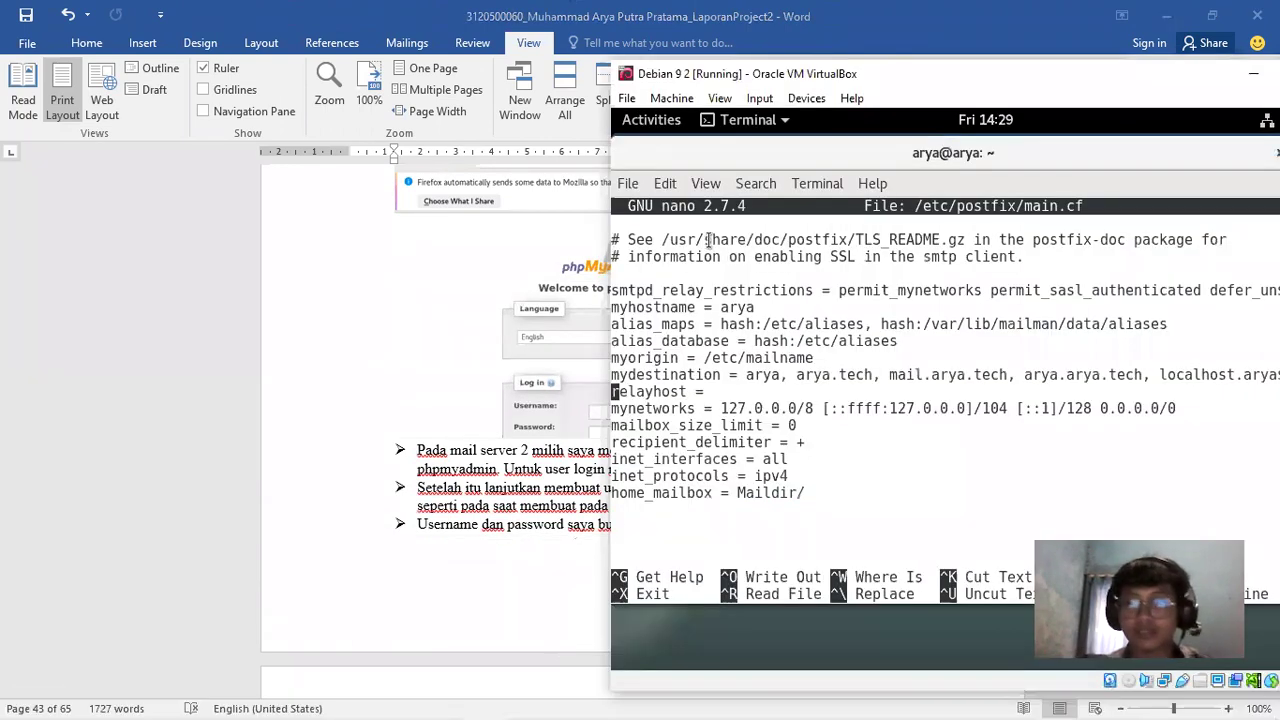
{"action": "left_click_drag", "start_coordinate": [708, 73], "coordinate": [364, 78]}
{"action": "left_click_drag", "start_coordinate": [395, 140], "coordinate": [492, 163]}
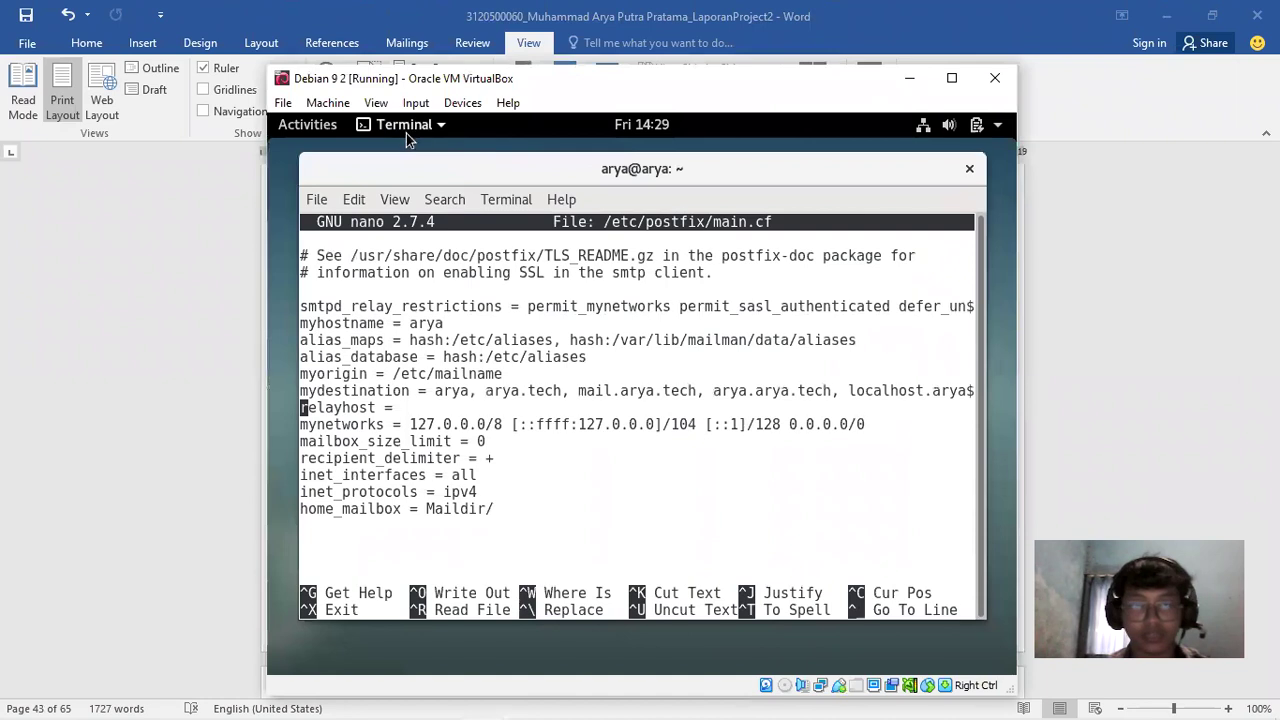
{"action": "left_click", "coordinate": [318, 130]}
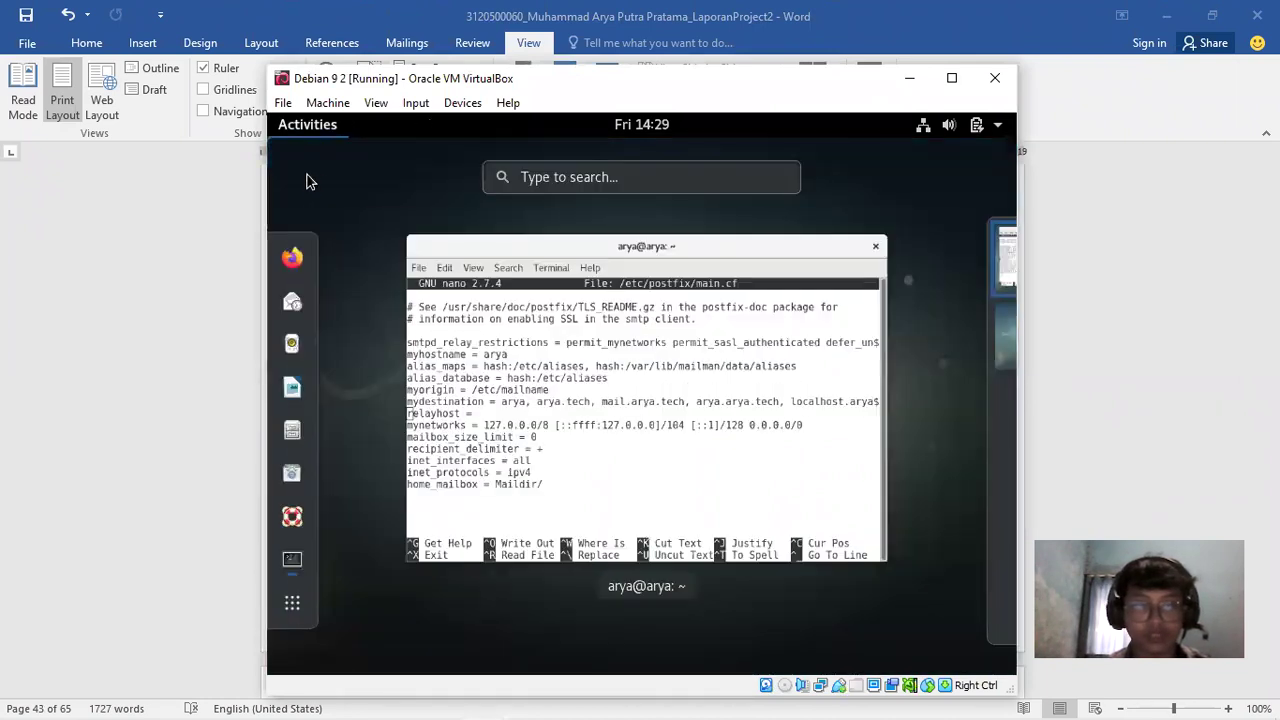
{"action": "left_click", "coordinate": [291, 257]}
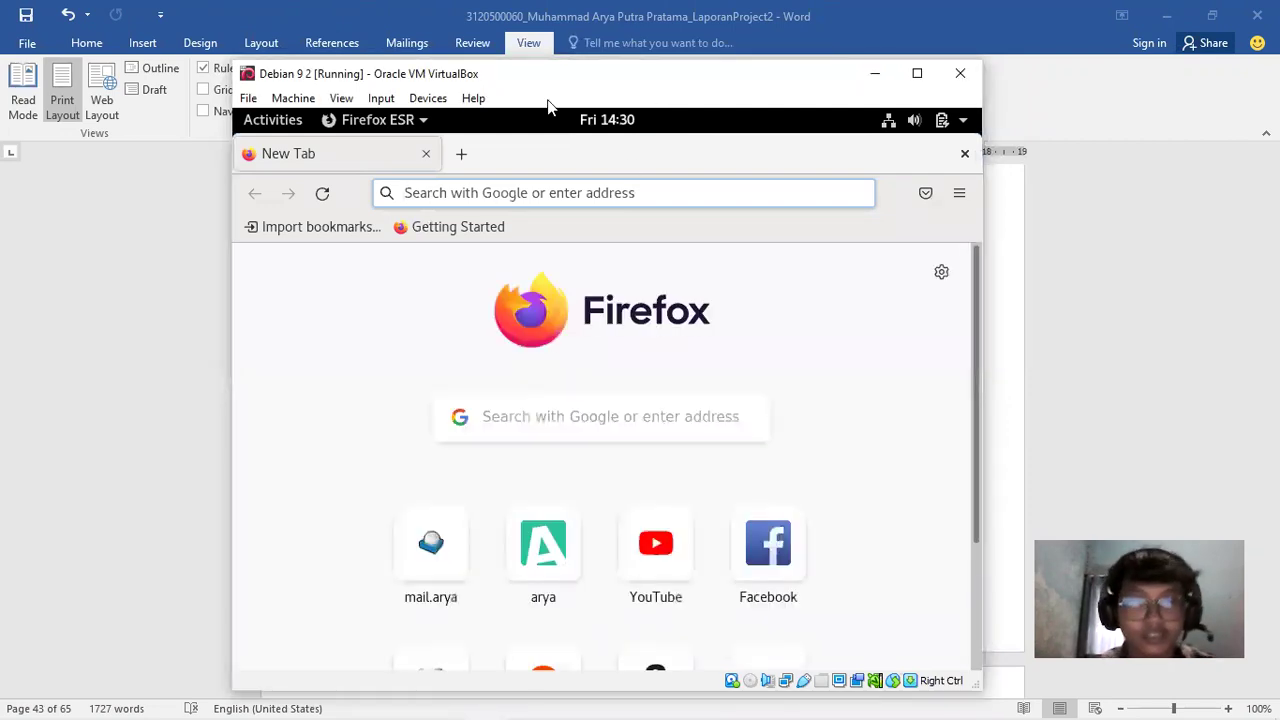
Load arya.tech/phpmyadmin in the VM's Firefox, then hide VirtualBox to show the report
{"action": "left_click_drag", "start_coordinate": [548, 74], "coordinate": [748, 78]}
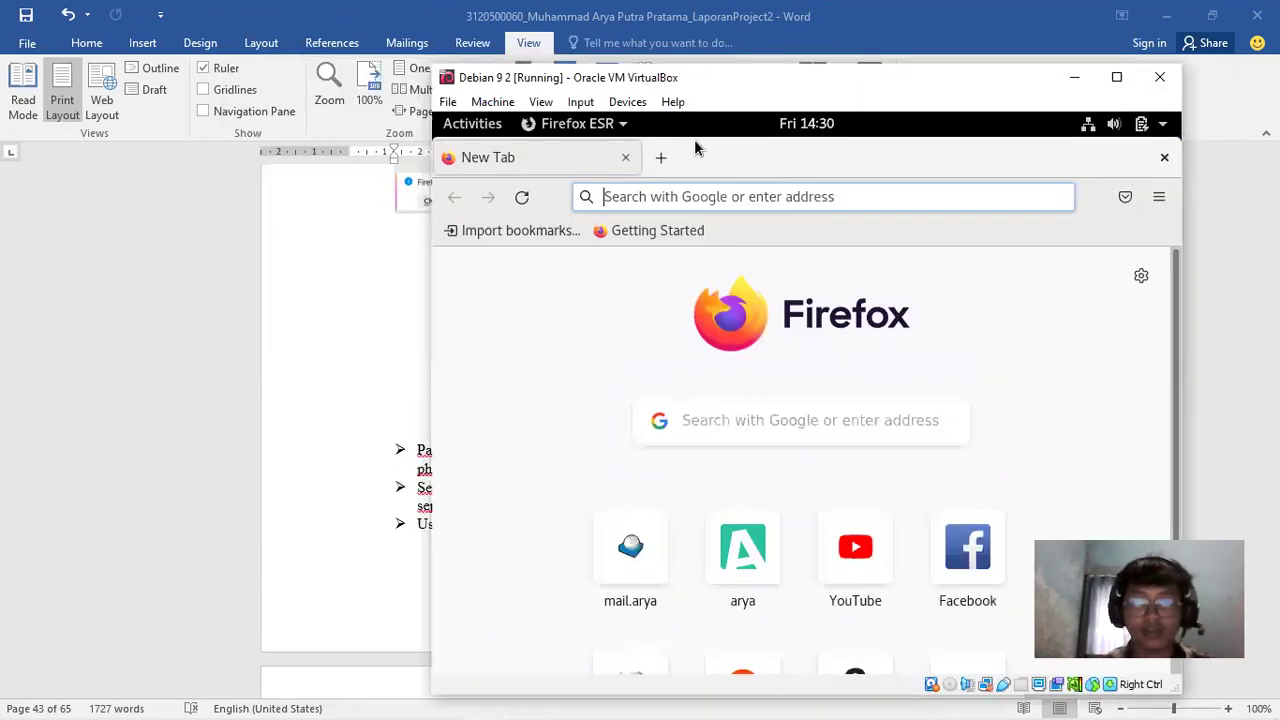
{"action": "type", "text": "arya.tech/"}
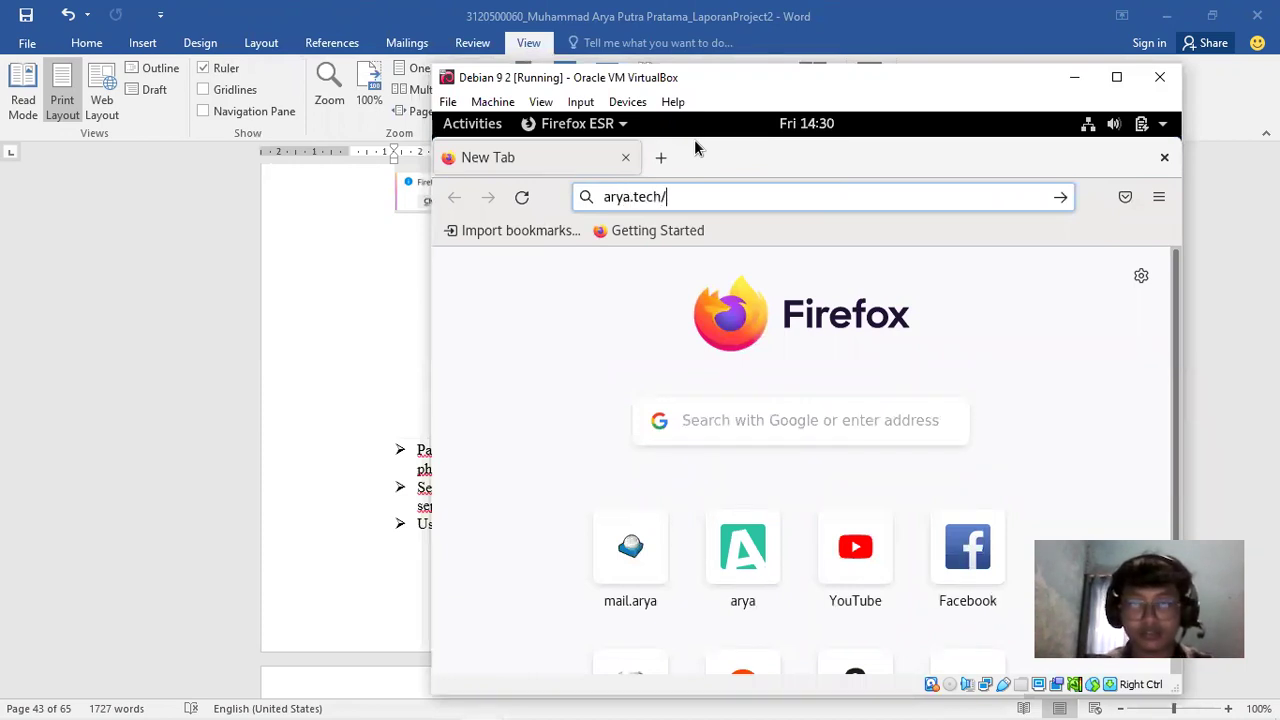
{"action": "type", "text": "php"}
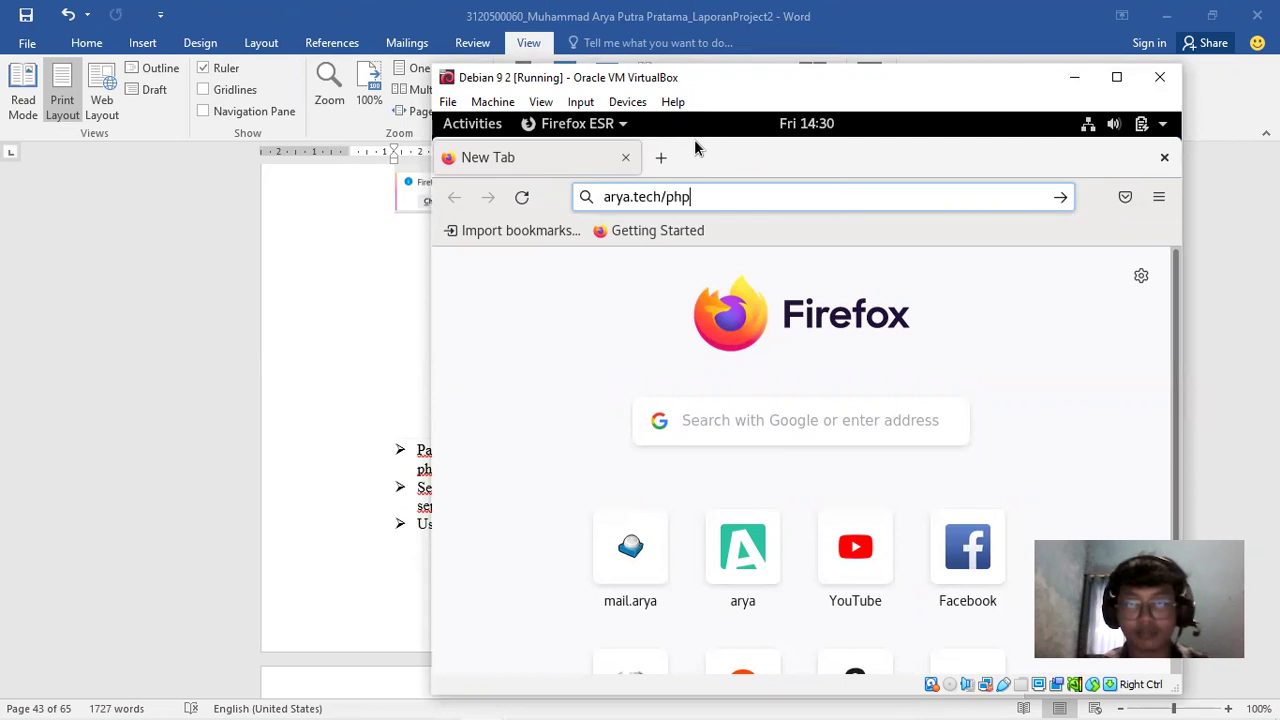
{"action": "type", "text": "myadmin"}
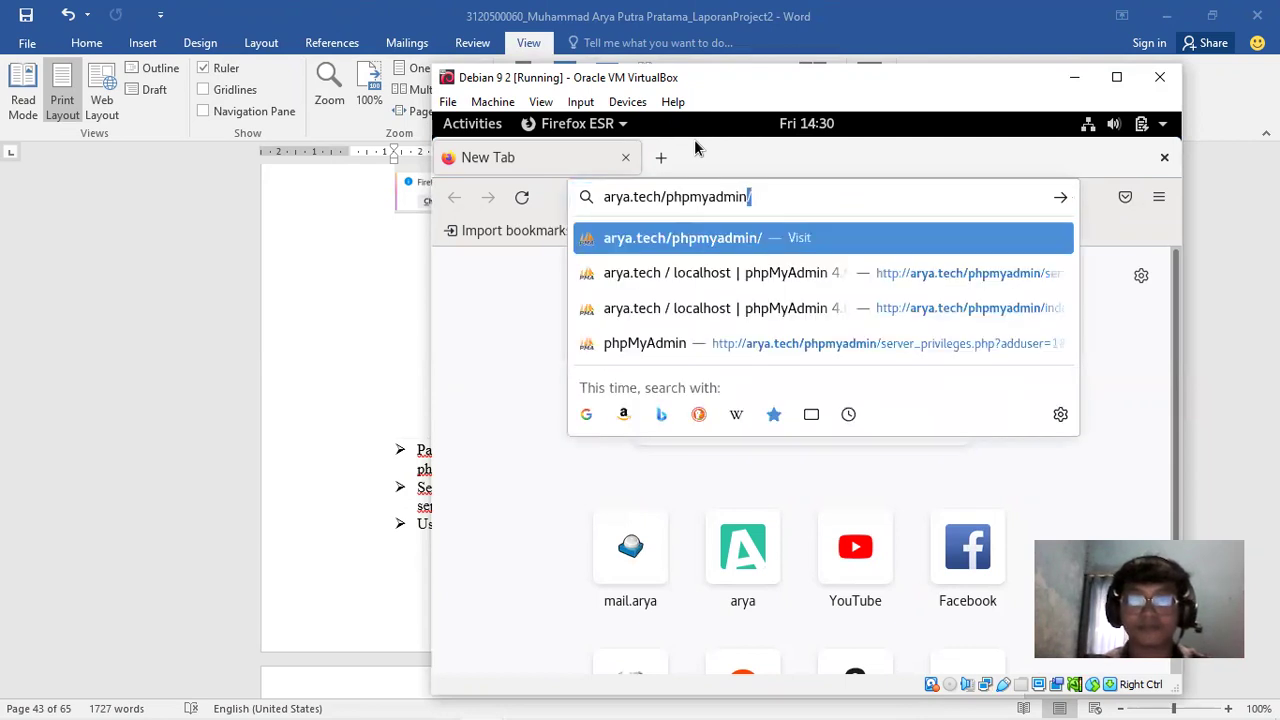
{"action": "key", "text": "Return"}
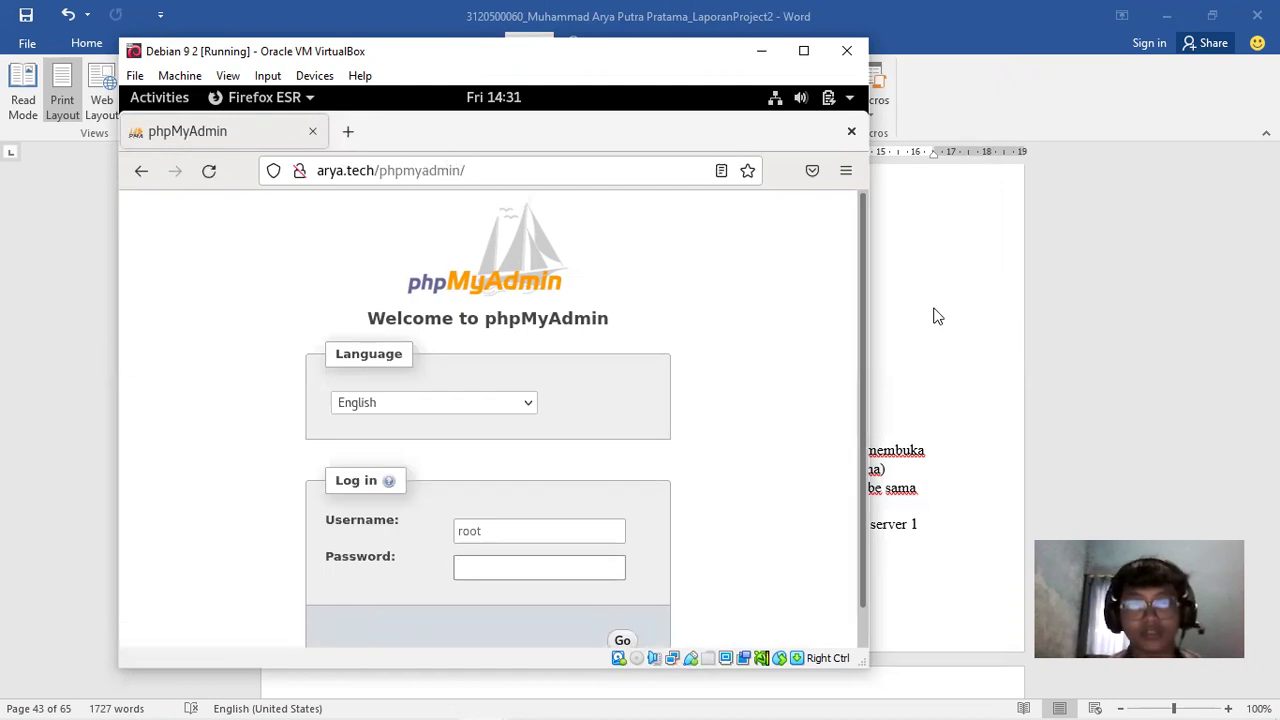
{"action": "left_click", "coordinate": [1091, 330]}
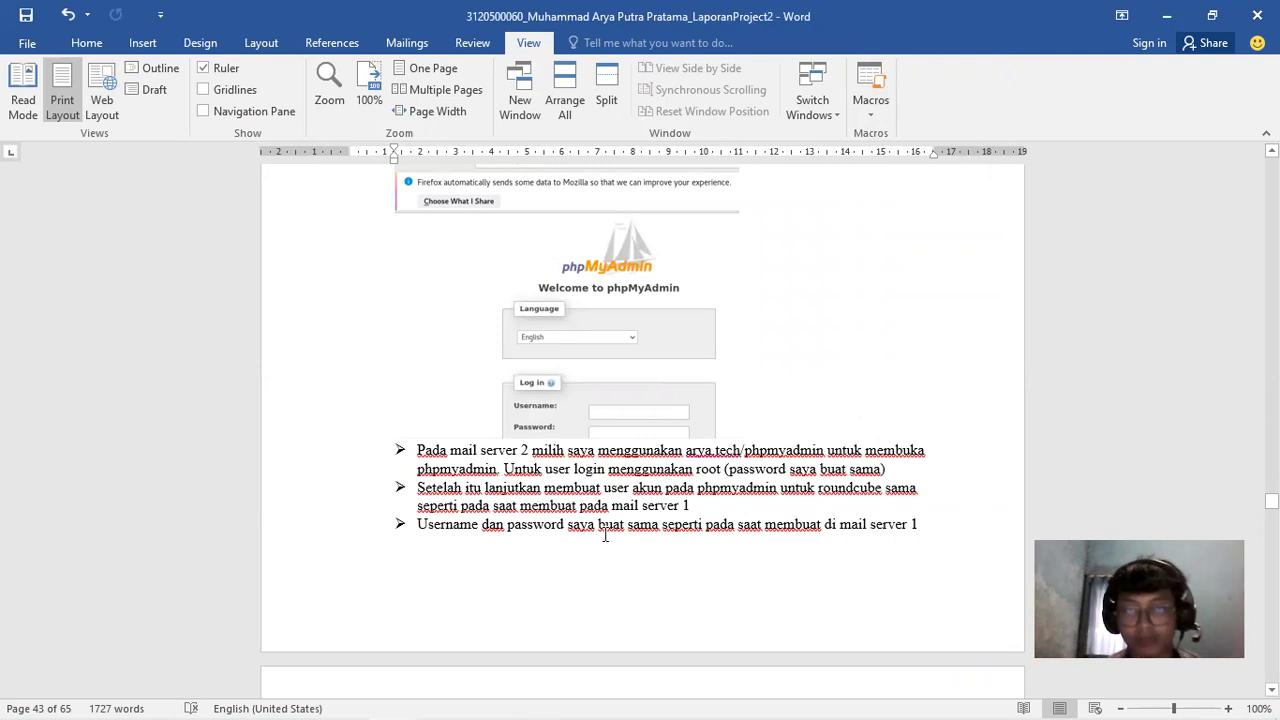
Read pages 43–45 on Roundcube and mail.conf, then return to page 39's ipv4 screenshot
{"action": "left_click_drag", "start_coordinate": [1271, 500], "coordinate": [1271, 506]}
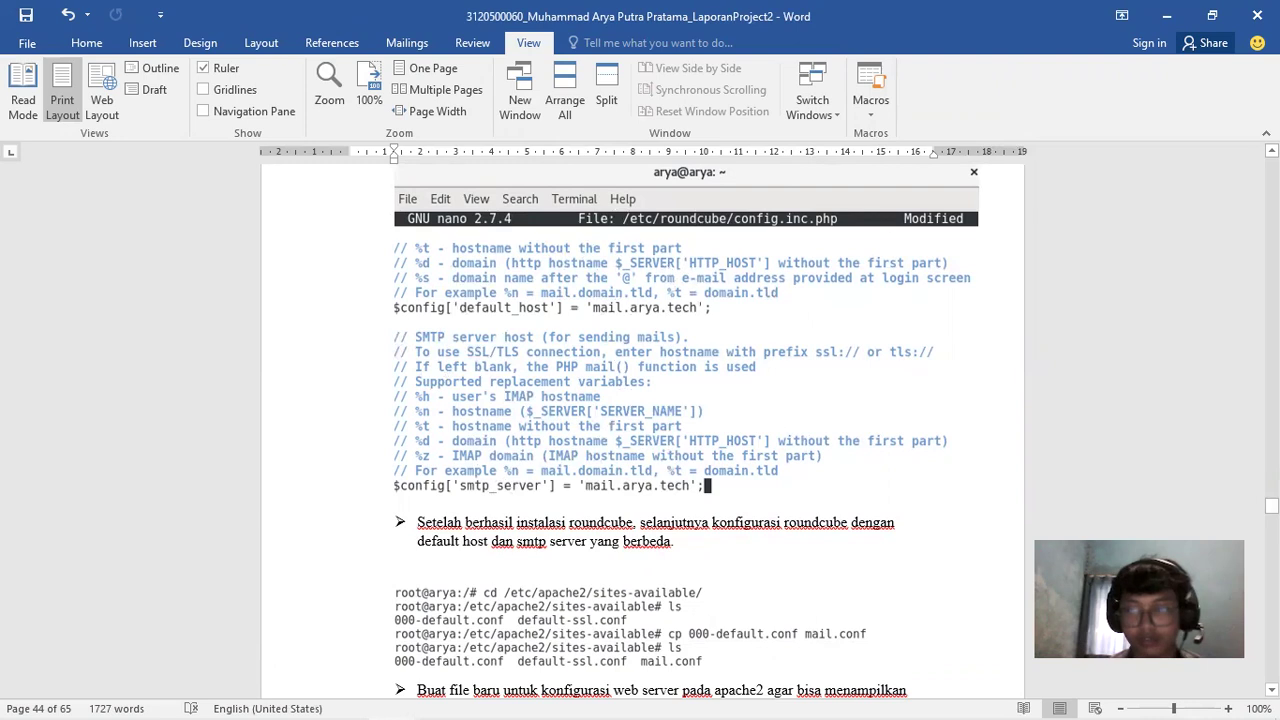
{"action": "left_click_drag", "start_coordinate": [1271, 505], "coordinate": [1271, 508]}
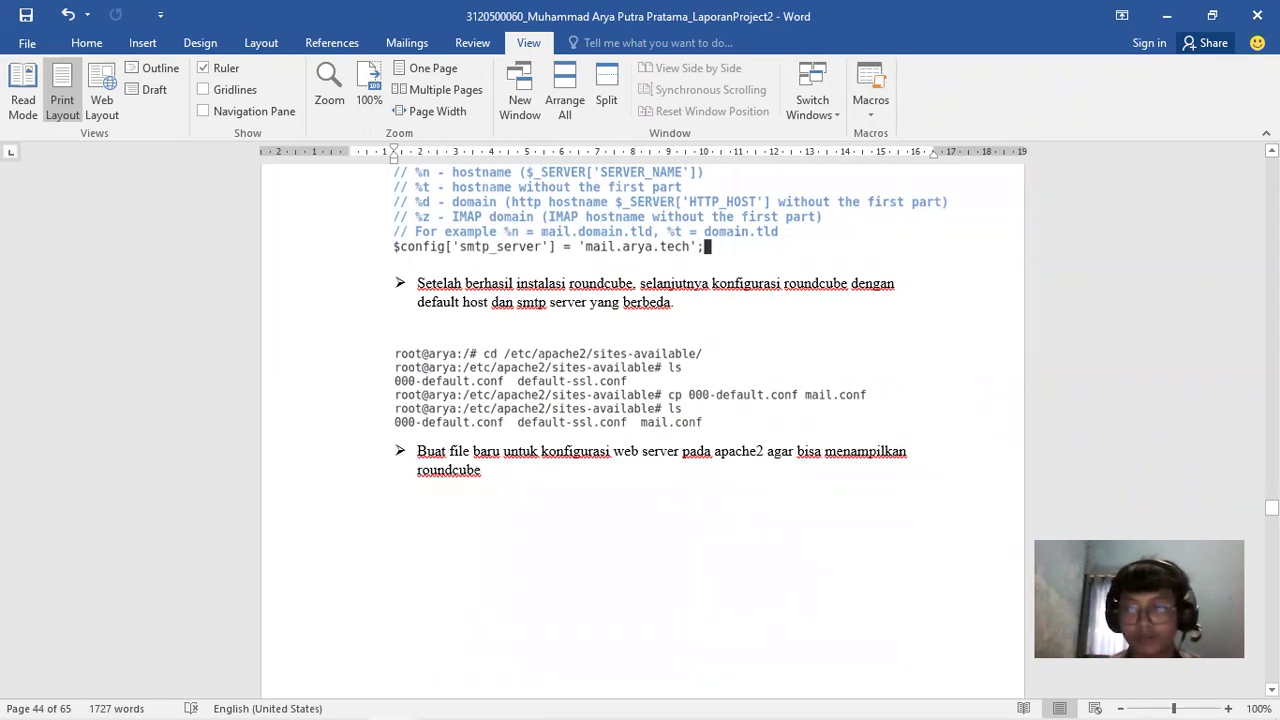
{"action": "left_click_drag", "start_coordinate": [1271, 508], "coordinate": [1271, 515]}
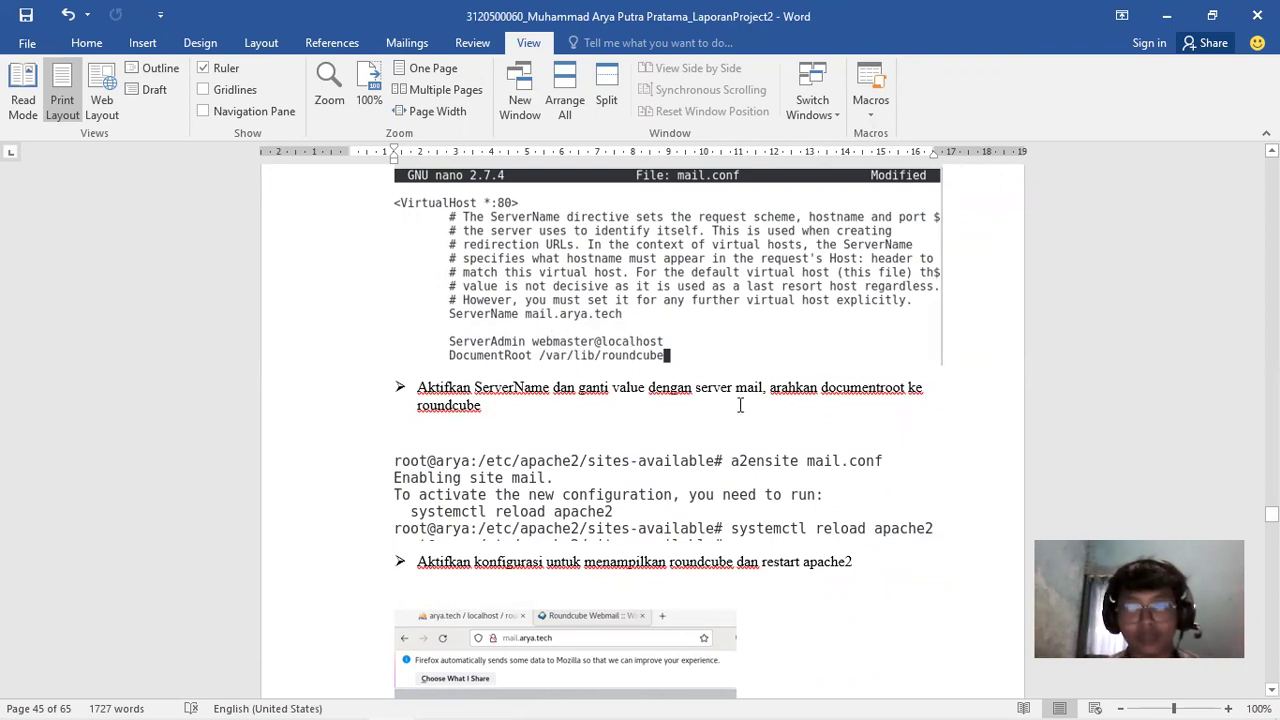
{"action": "left_click_drag", "start_coordinate": [1271, 514], "coordinate": [1271, 518]}
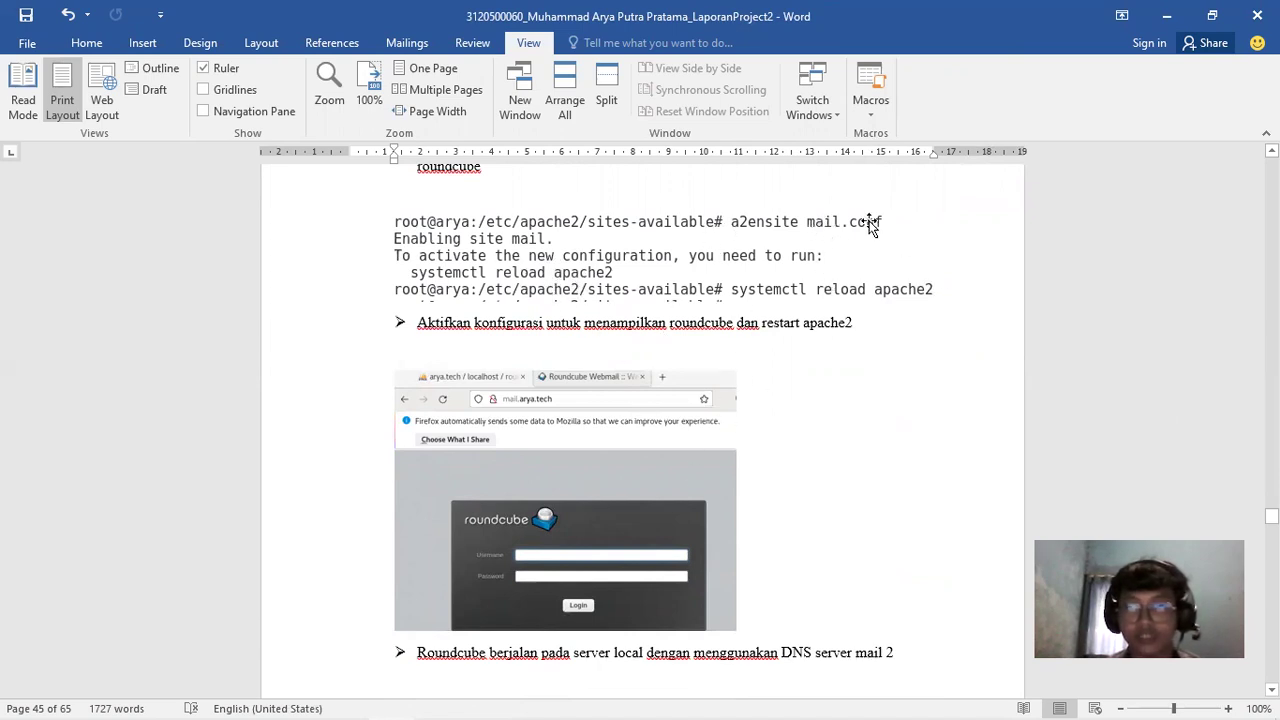
{"action": "left_click_drag", "start_coordinate": [1271, 516], "coordinate": [1271, 451]}
Scroll Word's report past mail server 1's mail.conf and restart steps to page 45's Roundcube login screenshot
{"action": "scroll", "coordinate": [642, 430], "scroll_direction": "down", "scroll_amount": 15}
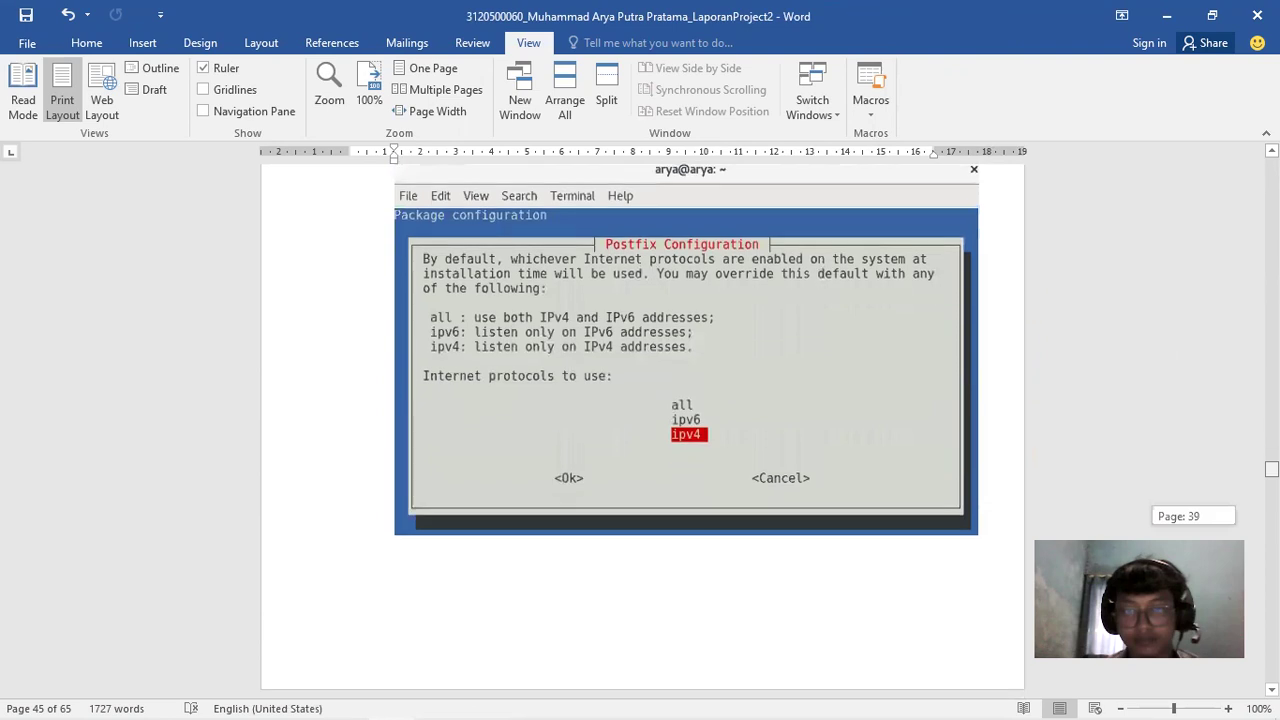
{"action": "left_click_drag", "start_coordinate": [1271, 473], "coordinate": [1271, 380]}
{"action": "scroll", "coordinate": [743, 417], "scroll_direction": "up", "scroll_amount": 4}
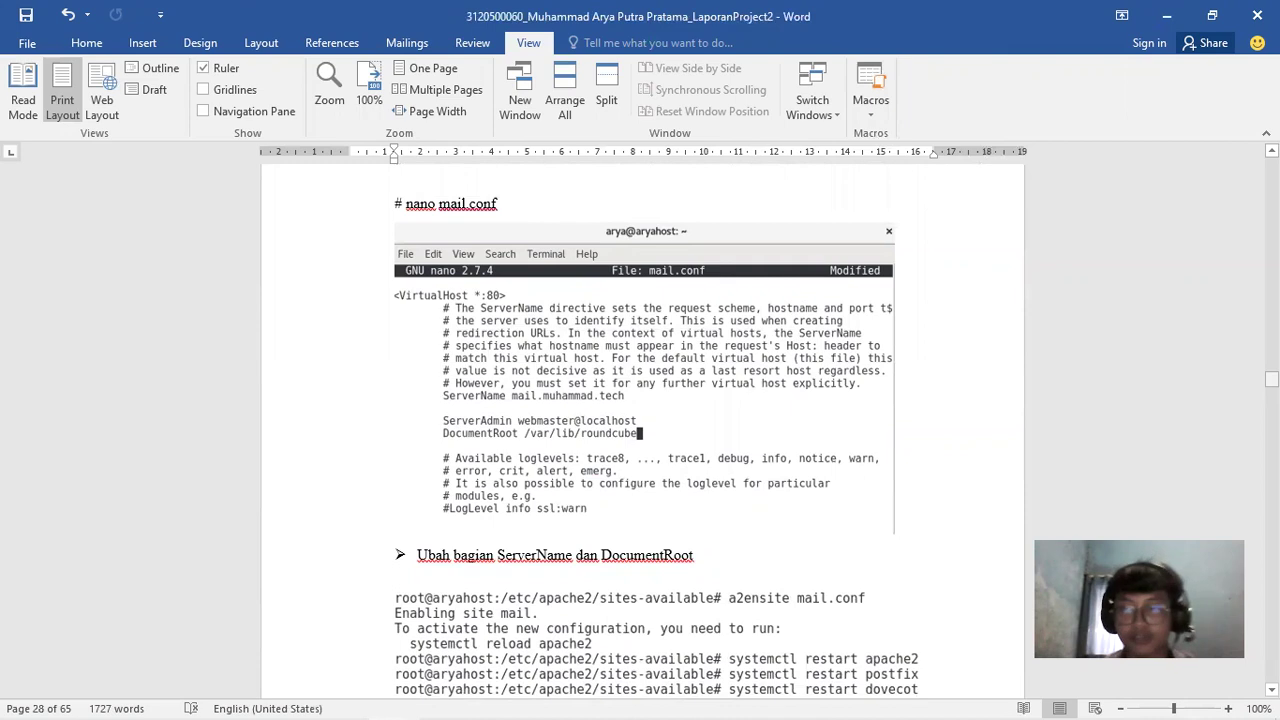
{"action": "scroll", "coordinate": [722, 355], "scroll_direction": "down", "scroll_amount": 6}
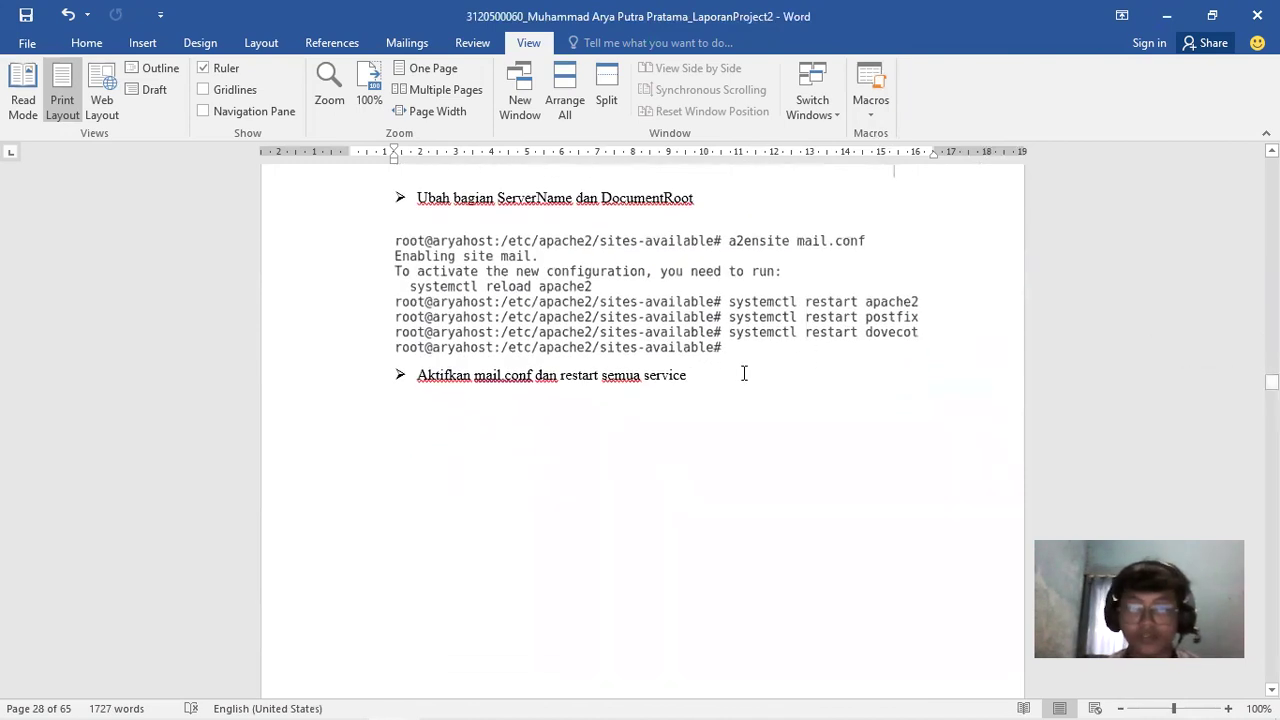
{"action": "left_click_drag", "start_coordinate": [1271, 381], "coordinate": [1271, 517]}
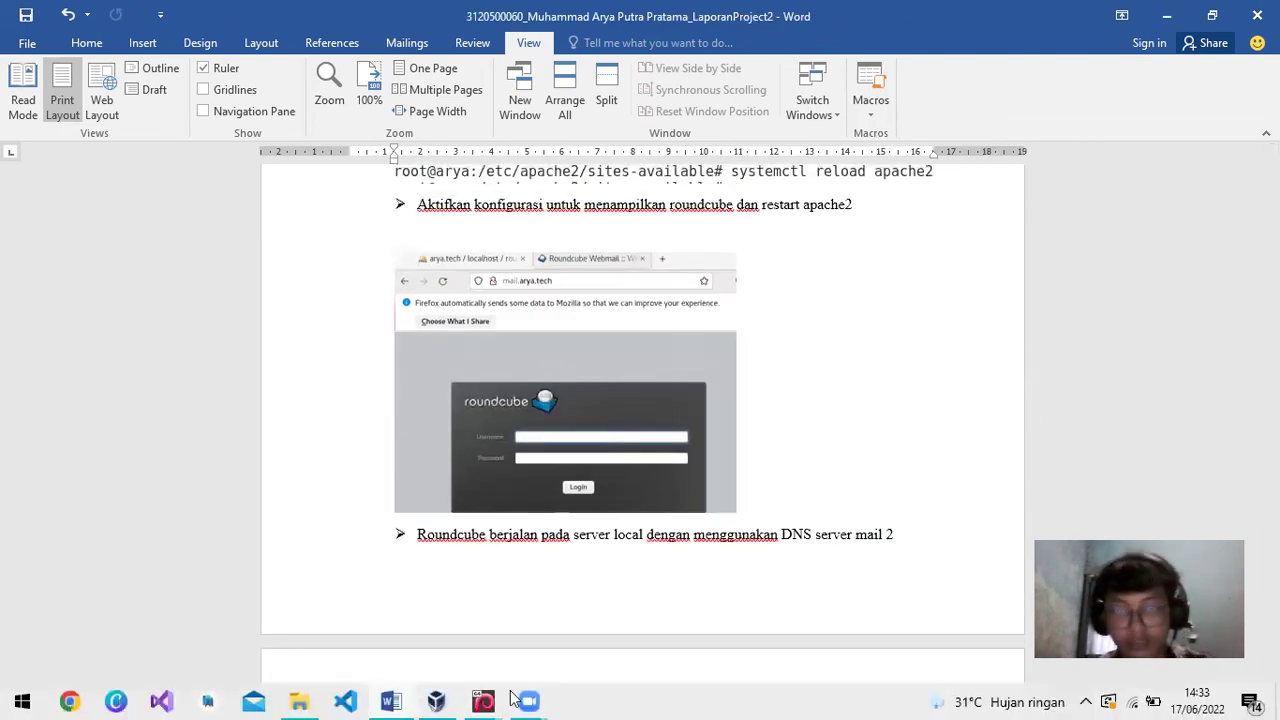
{"action": "mouse_move", "coordinate": [490, 699]}
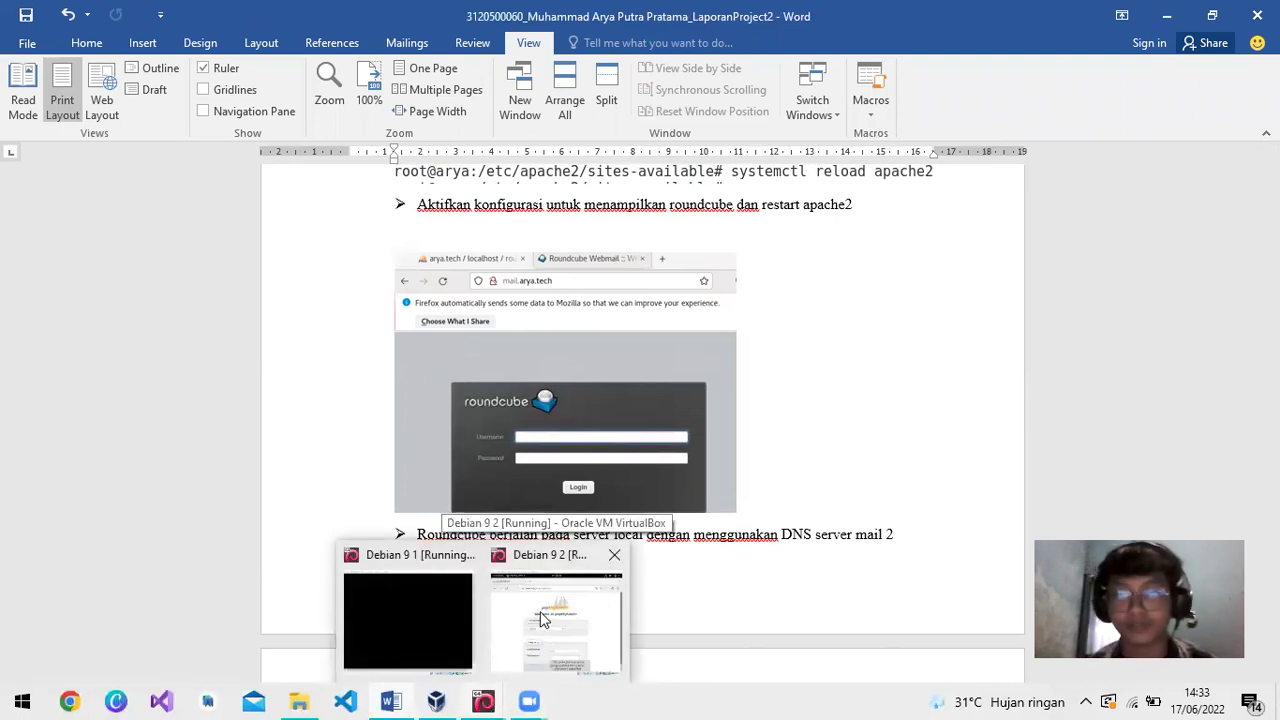
In the Debian 9 2 VM's Firefox, open a new tab and load mail.arya.tech
{"action": "left_click", "coordinate": [541, 619]}
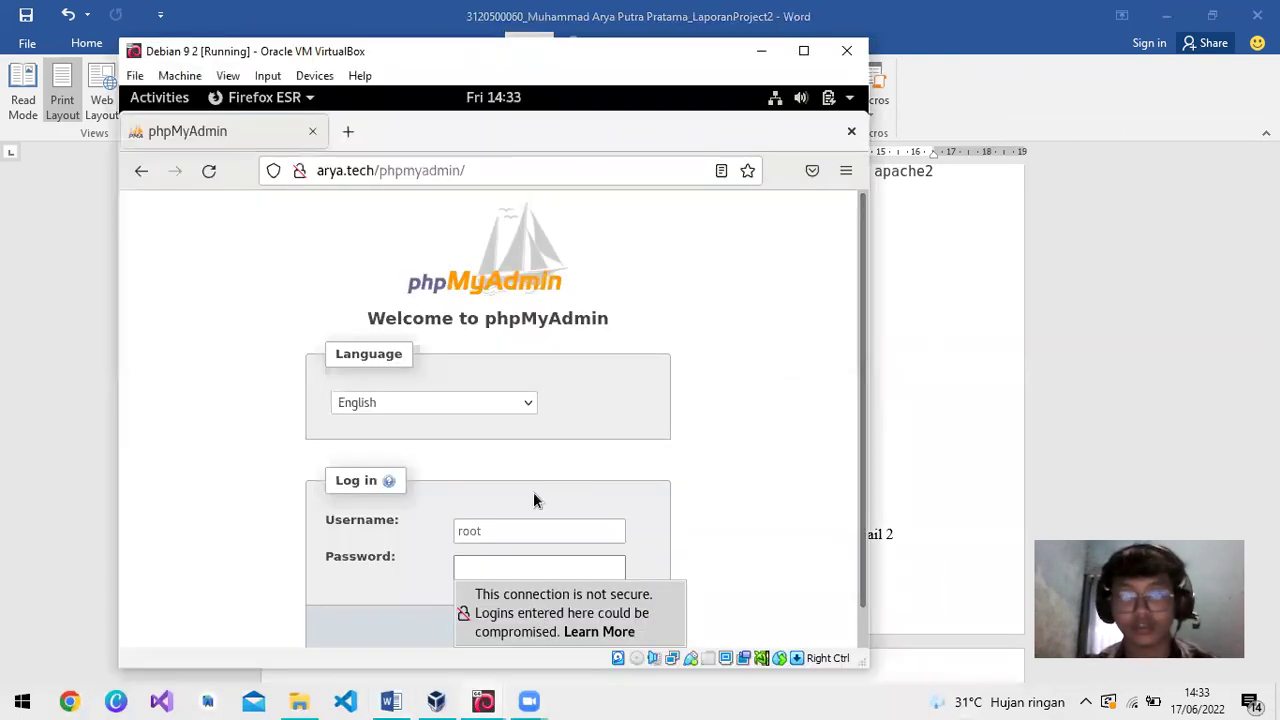
{"action": "left_click", "coordinate": [348, 133]}
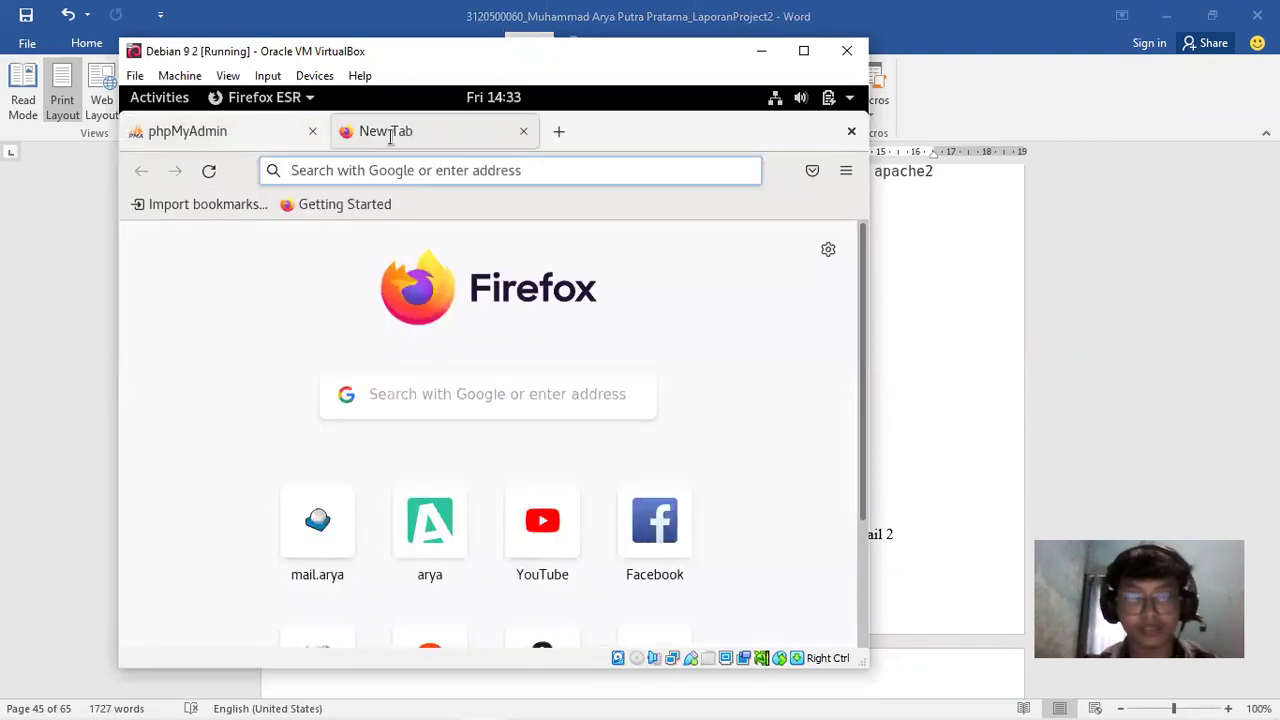
{"action": "type", "text": "r"}
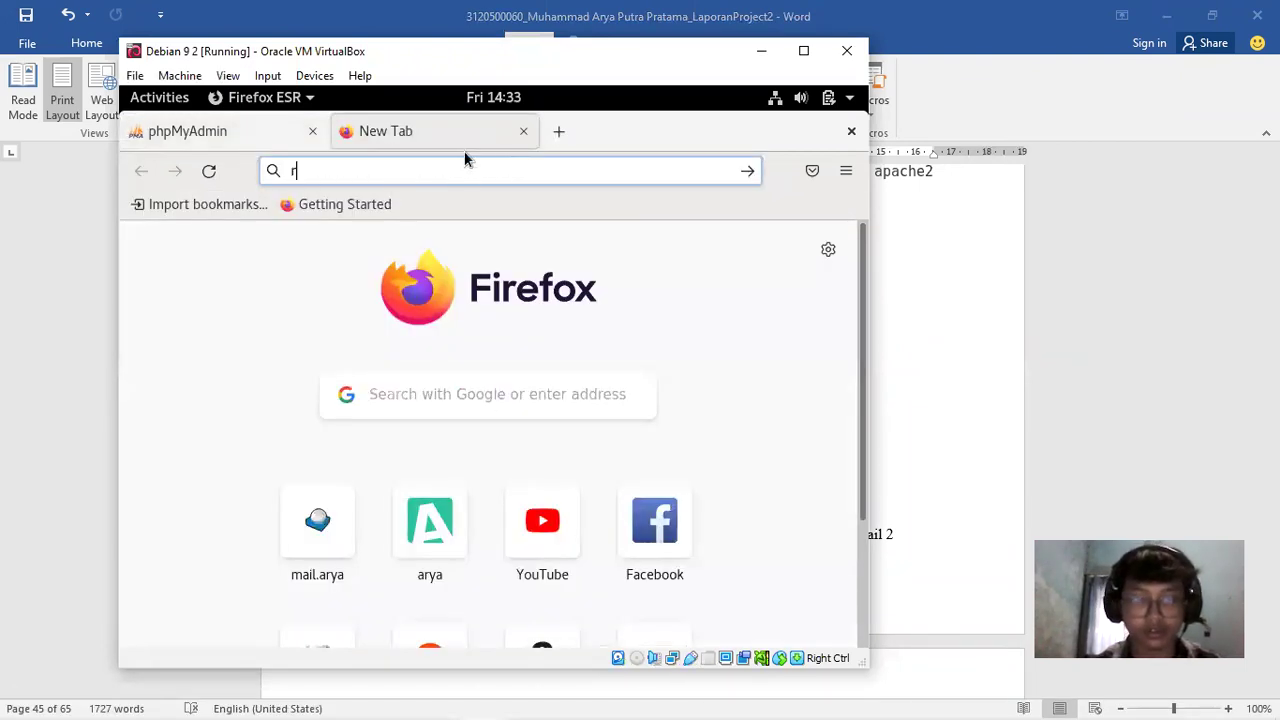
{"action": "type", "text": "rrroooooooooooooooooun"}
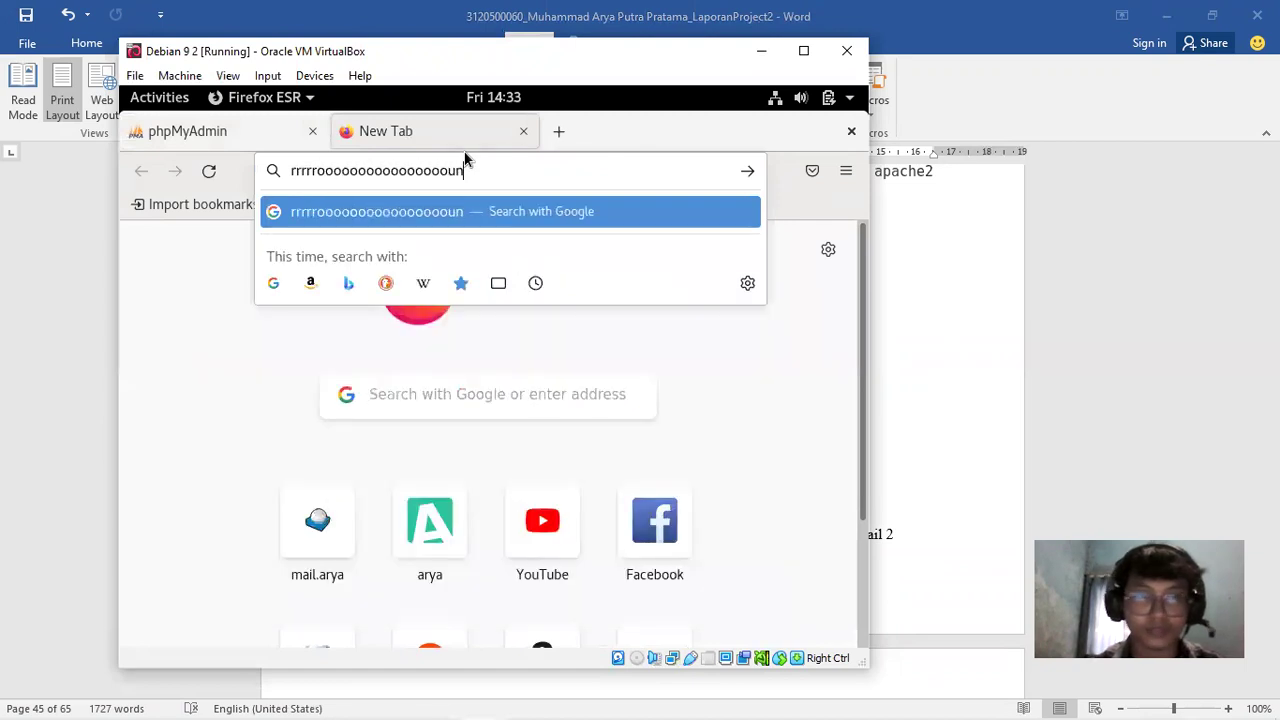
{"action": "key", "text": "BackSpace"}
{"action": "key", "text": "BackSpace"}
{"action": "key", "text": "BackSpace"}
{"action": "key", "text": "BackSpace"}
{"action": "key", "text": "BackSpace"}
{"action": "key", "text": "BackSpace"}
{"action": "key", "text": "BackSpace"}
{"action": "key", "text": "BackSpace"}
{"action": "key", "text": "BackSpace"}
{"action": "key", "text": "BackSpace"}
{"action": "key", "text": "BackSpace"}
{"action": "key", "text": "BackSpace"}
{"action": "key", "text": "BackSpace"}
{"action": "key", "text": "BackSpace"}
{"action": "key", "text": "BackSpace"}
{"action": "key", "text": "BackSpace"}
{"action": "key", "text": "BackSpace"}
{"action": "key", "text": "BackSpace"}
{"action": "key", "text": "BackSpace"}
{"action": "key", "text": "BackSpace"}
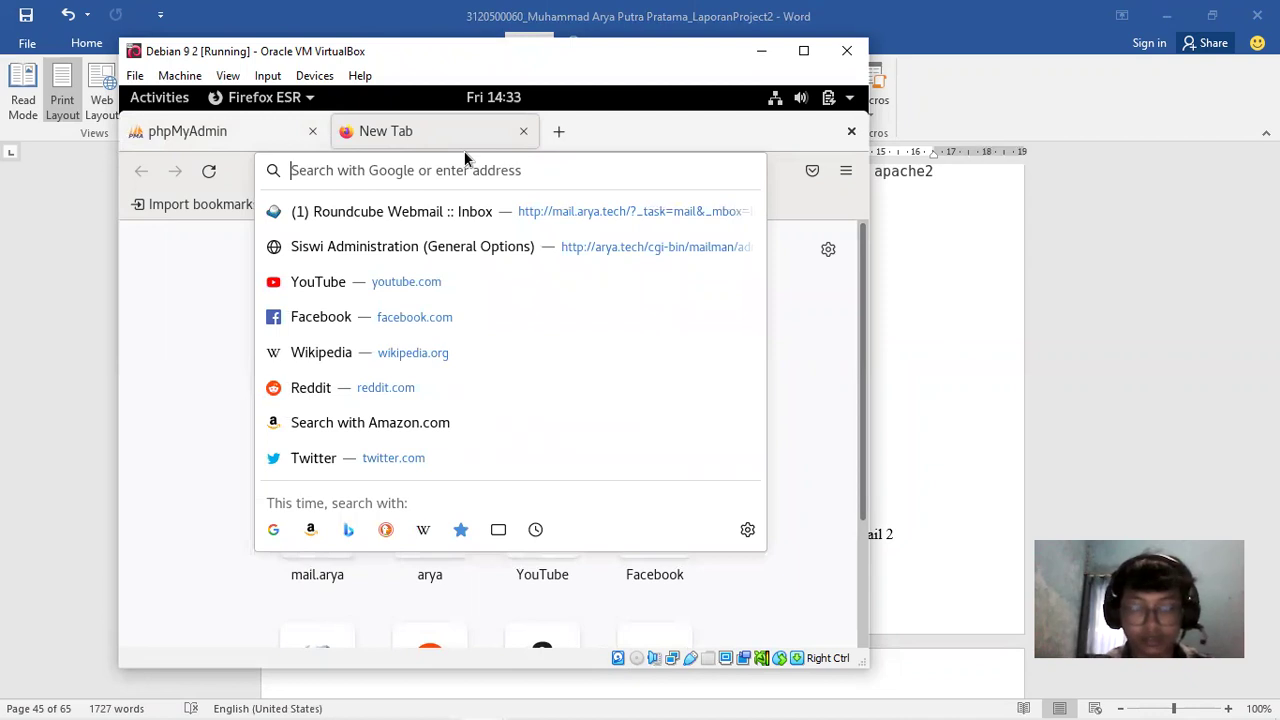
{"action": "type", "text": "mao"}
{"action": "key", "text": "Return"}
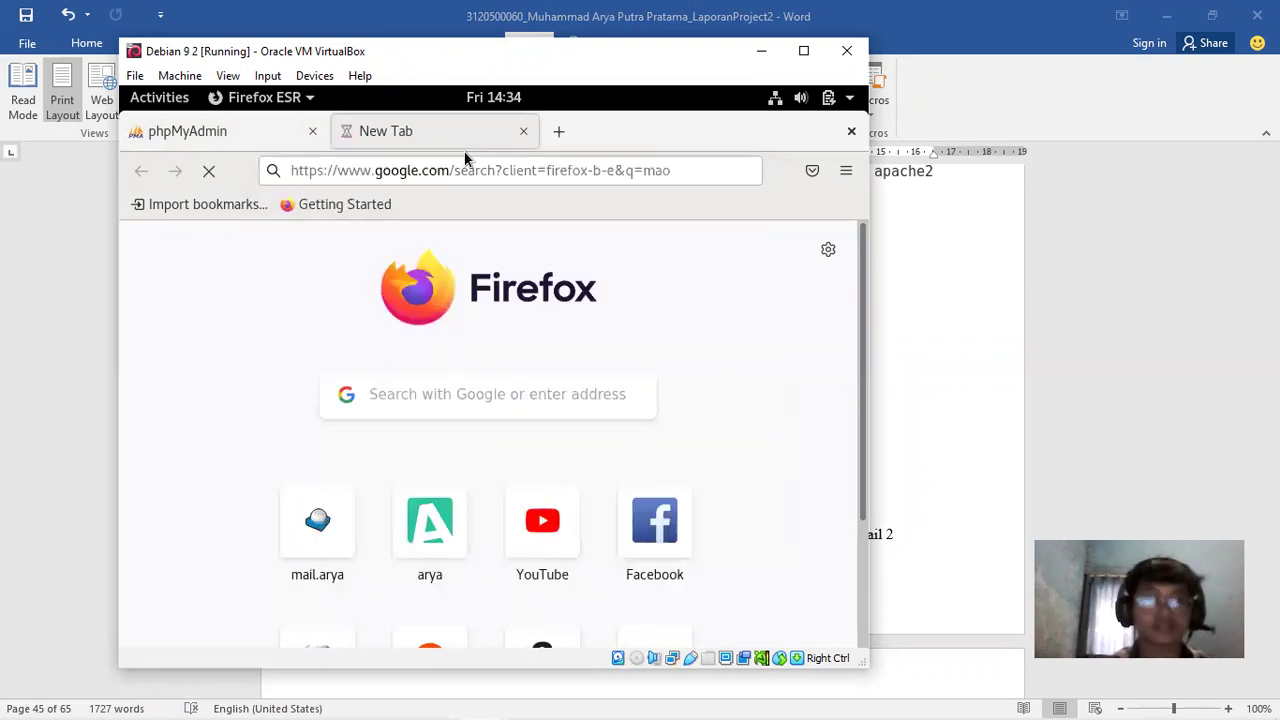
{"action": "left_click", "coordinate": [456, 159]}
{"action": "type", "text": "mail.arya.tech/"}
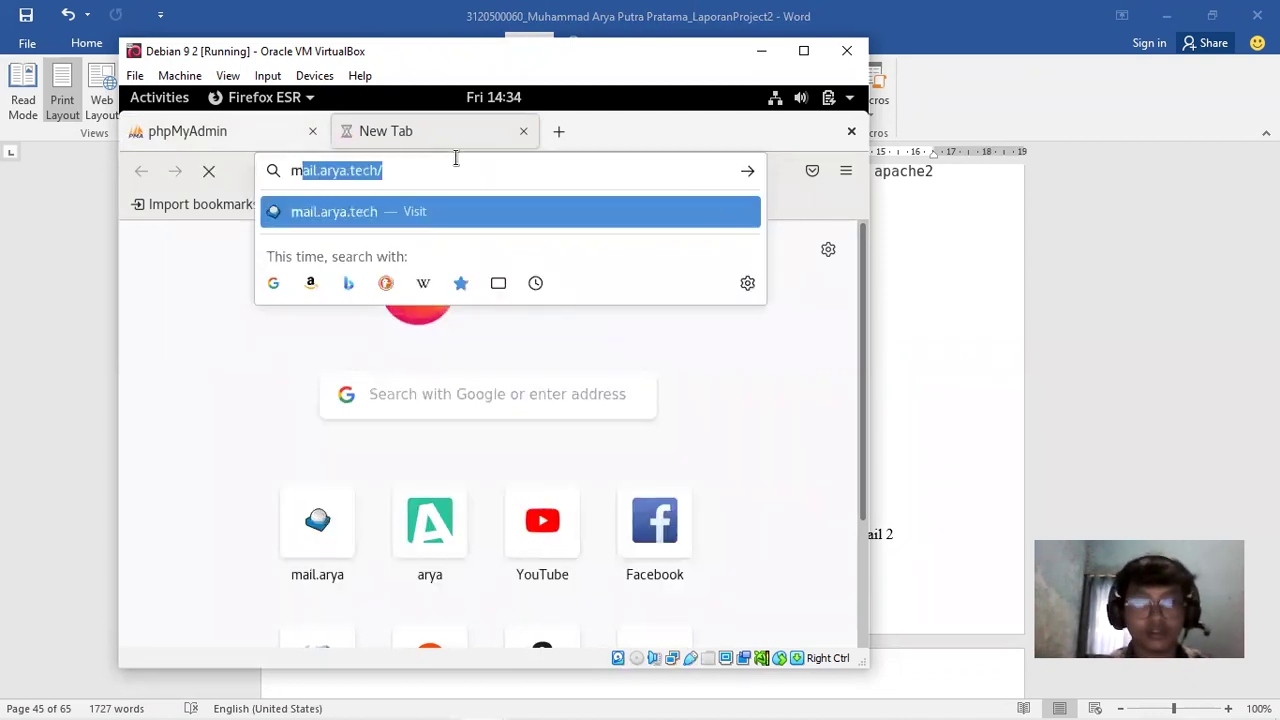
{"action": "key", "text": "Return"}
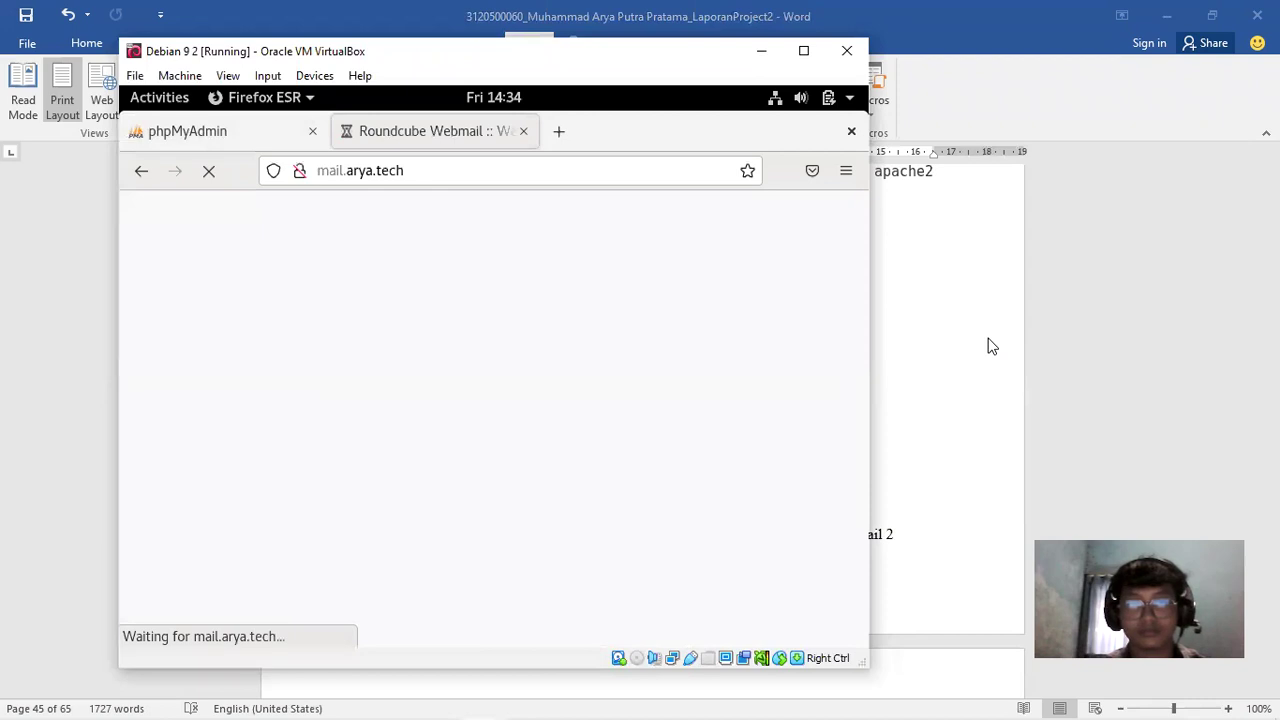
Bring Word forward at page 2, showing Mail Server 2's IP 10.26.100.11/24 and the mail.arya.tech domain
{"action": "left_click", "coordinate": [1030, 341]}
{"action": "scroll", "coordinate": [640, 430], "scroll_direction": "up", "scroll_amount": 15}
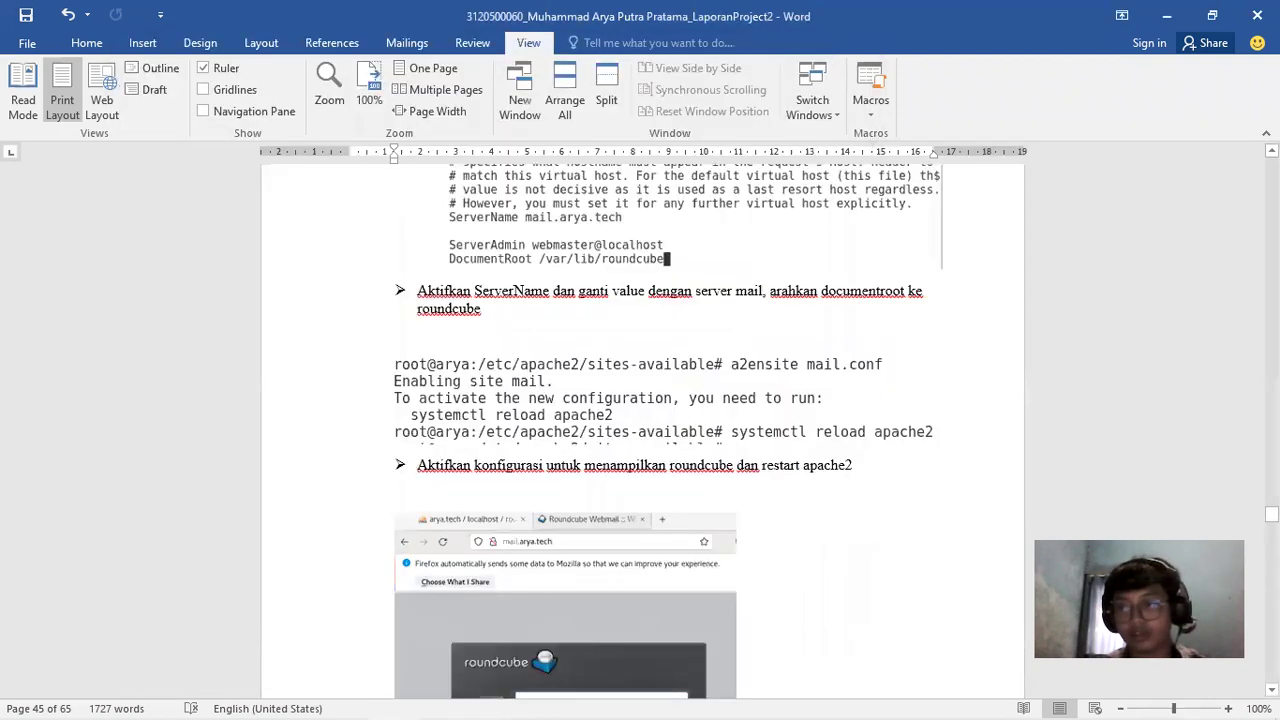
{"action": "left_click_drag", "start_coordinate": [1271, 497], "coordinate": [1271, 170]}
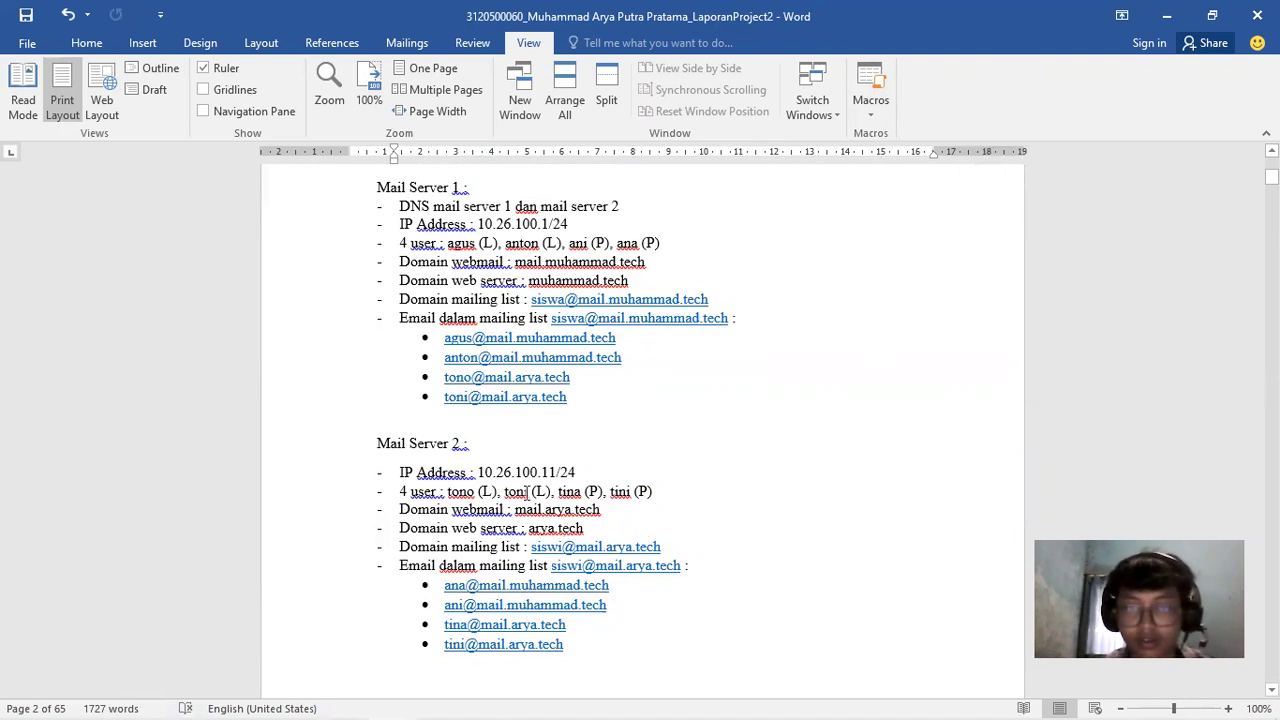
Sign in to Roundcube on Debian 9 2 with a test user's credentials, declining to save the login
{"action": "mouse_move", "coordinate": [483, 700]}
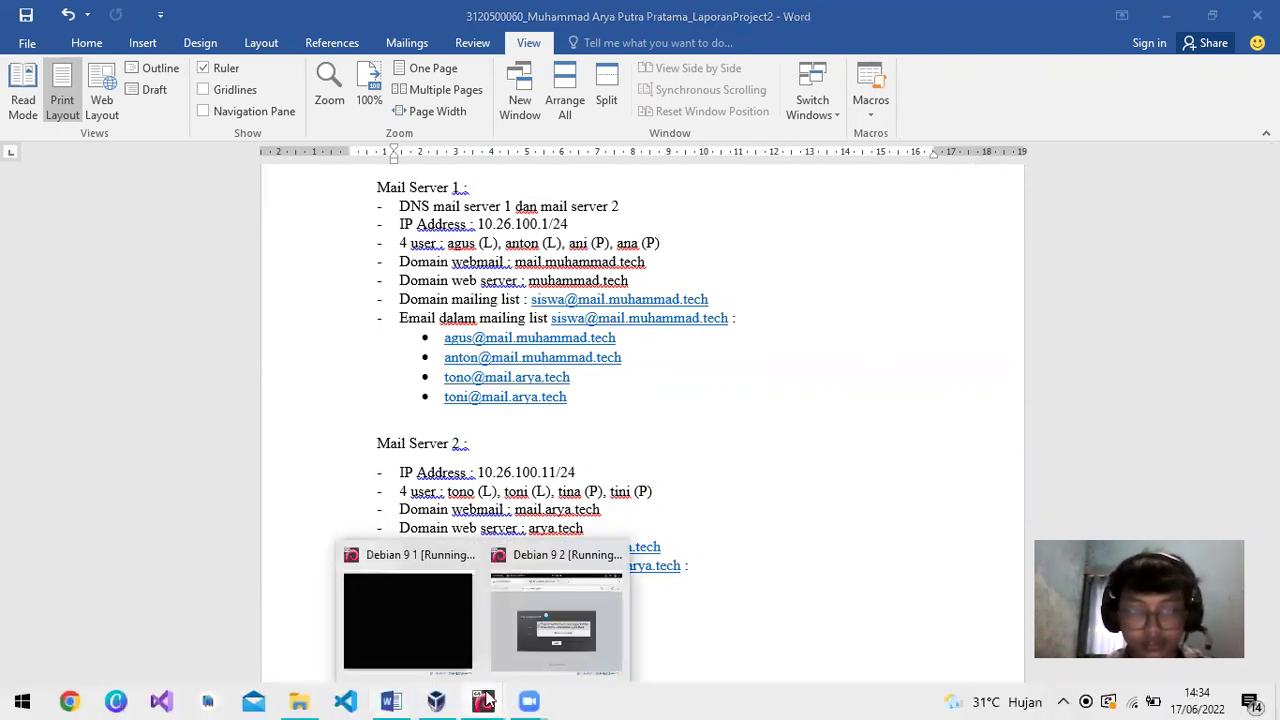
{"action": "left_click", "coordinate": [542, 646]}
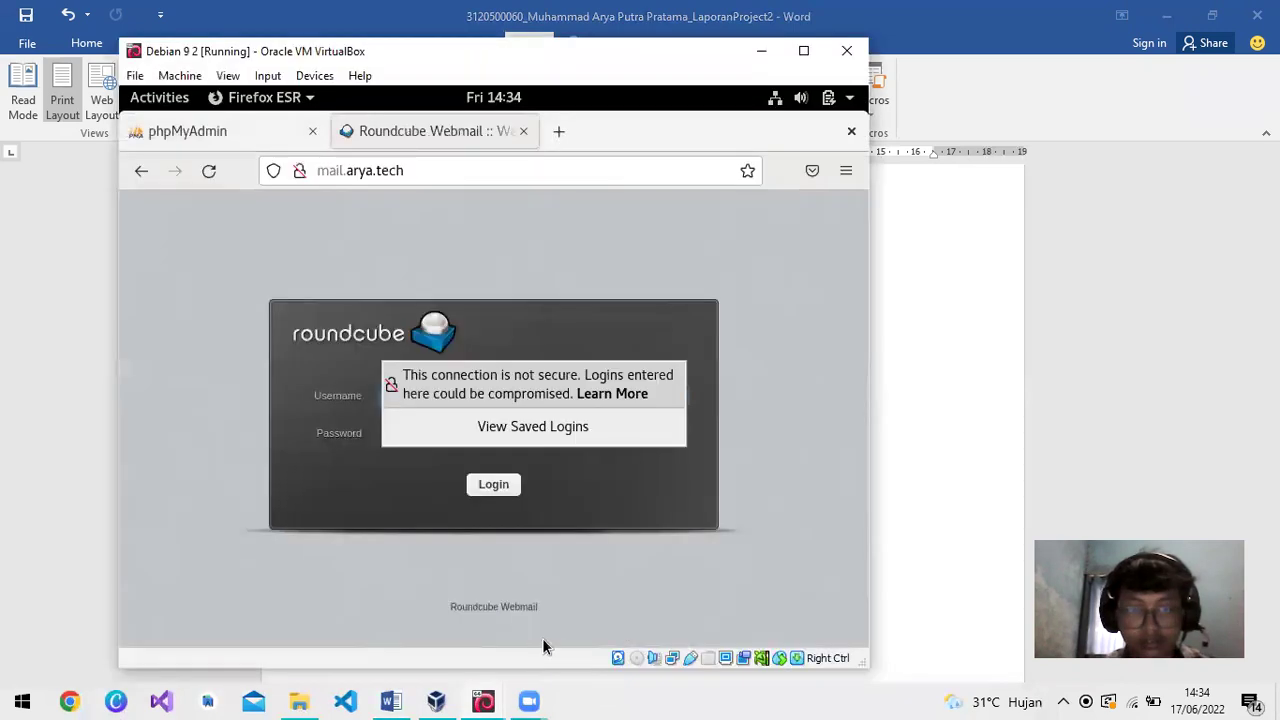
{"action": "left_click", "coordinate": [635, 467]}
{"action": "left_click", "coordinate": [530, 394]}
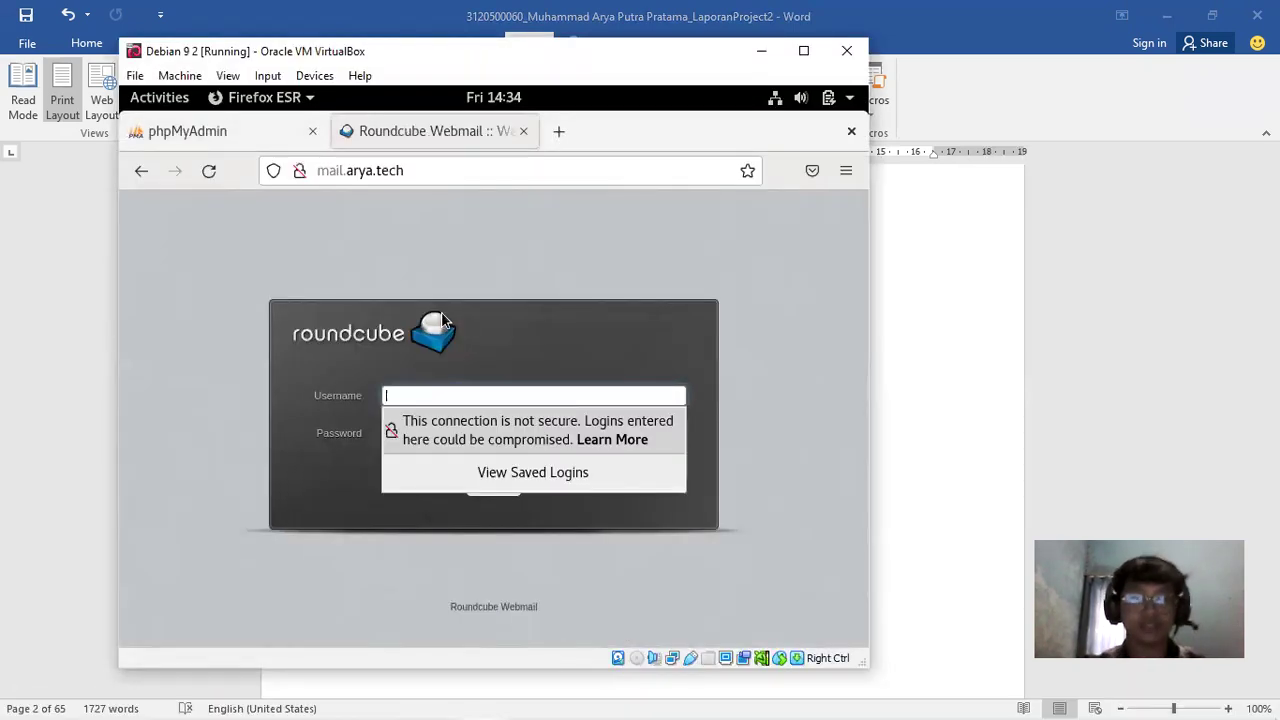
{"action": "left_click", "coordinate": [545, 393]}
{"action": "left_click", "coordinate": [547, 395]}
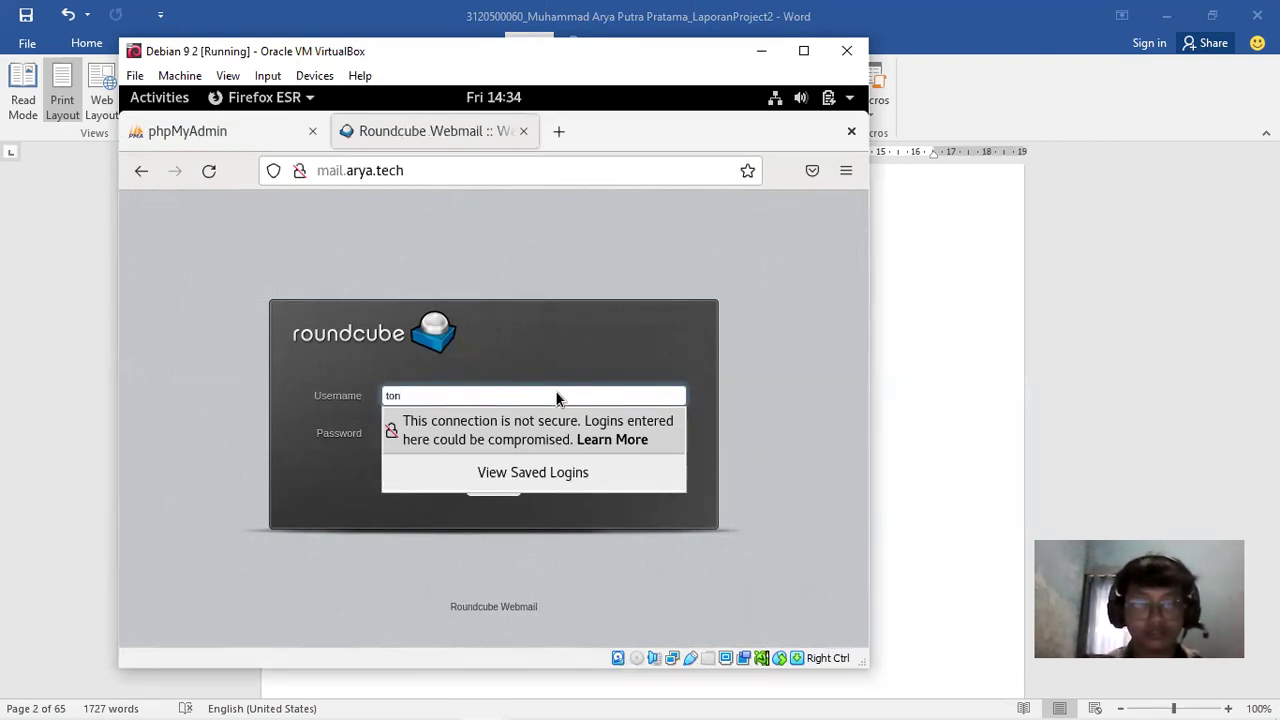
{"action": "key", "text": "Tab"}
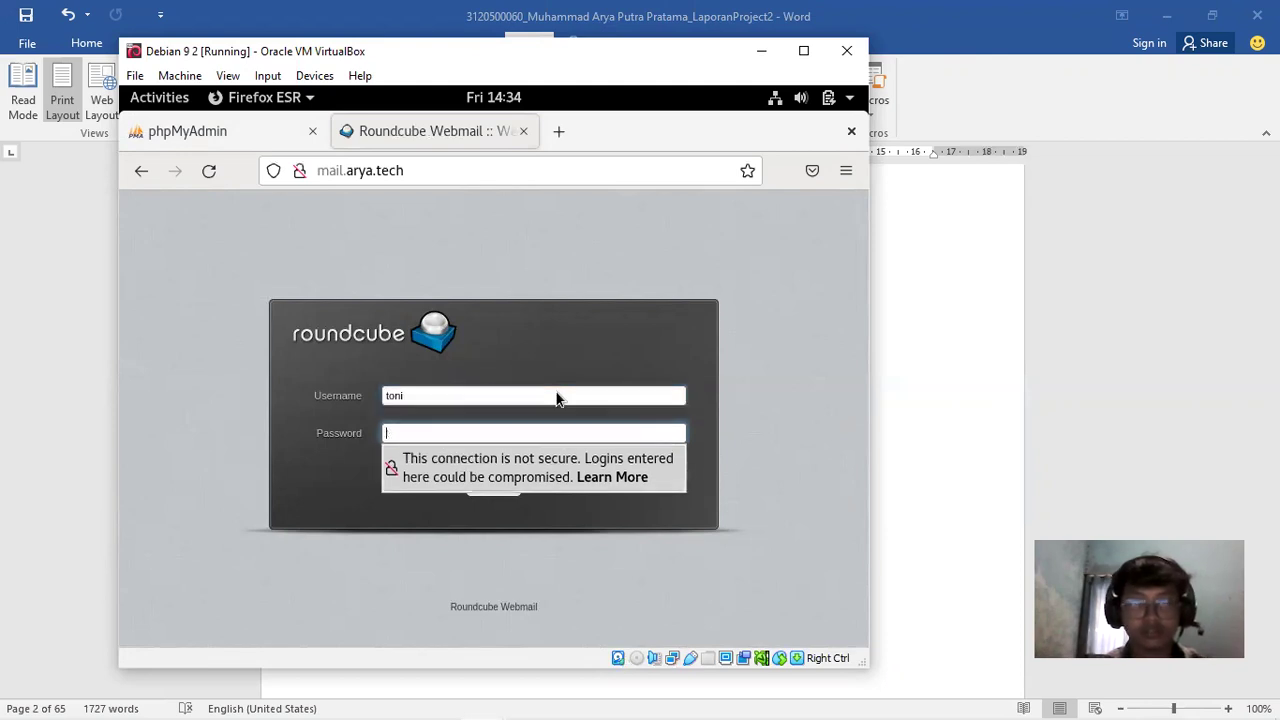
{"action": "type", "text": "•••••••"}
{"action": "key", "text": "Return"}
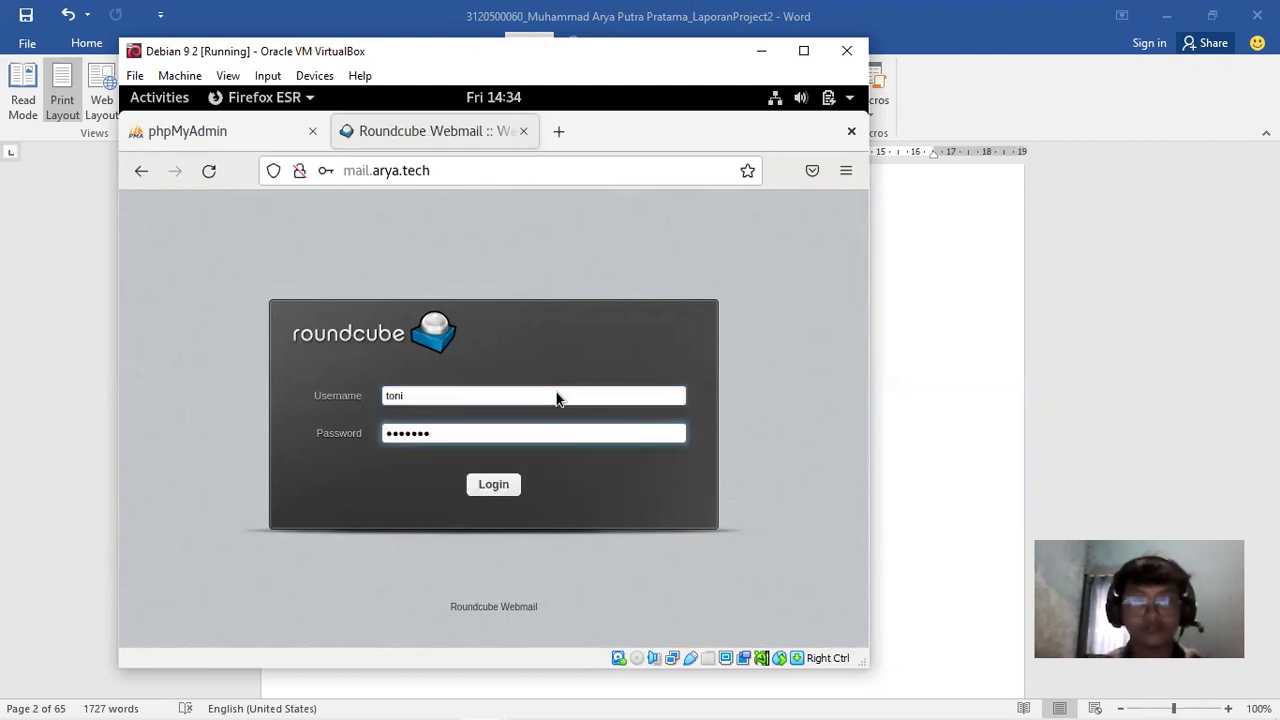
{"action": "left_click", "coordinate": [585, 435]}
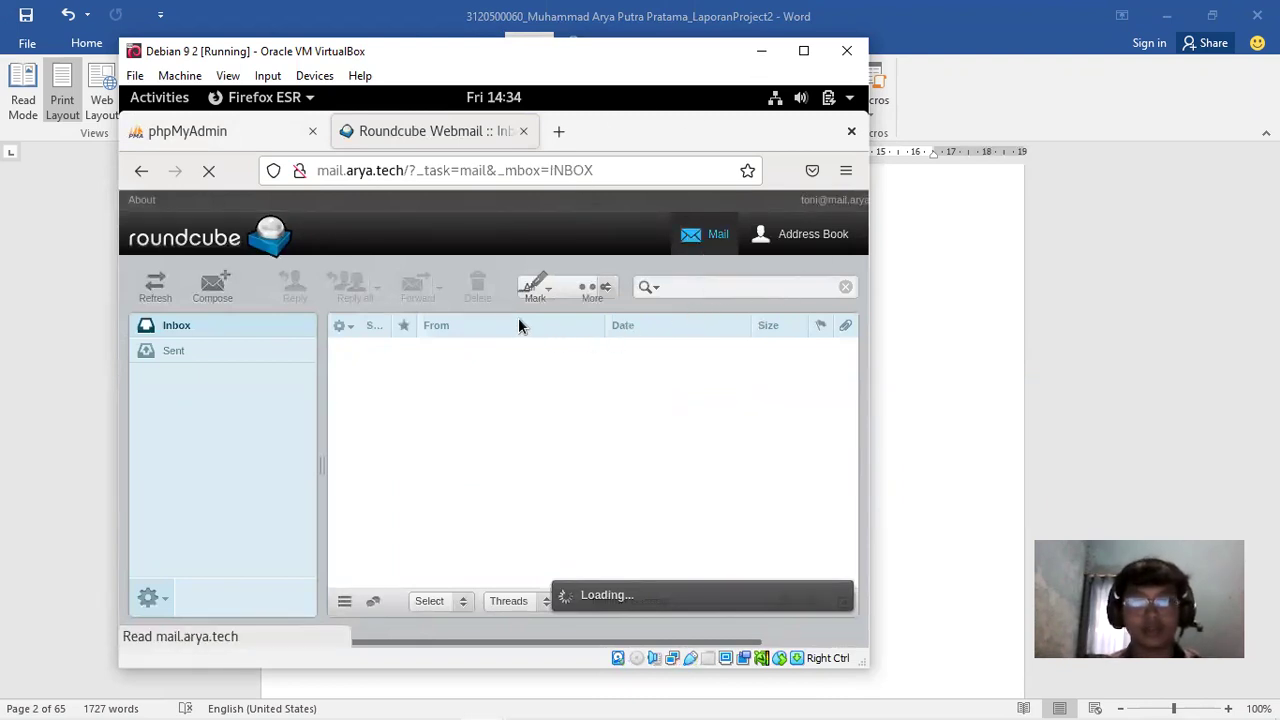
Send a message with subject 'DEMO MAIL SERVER 2' and body DEMO to another user's mail.arya.tech address
{"action": "left_click", "coordinate": [211, 286]}
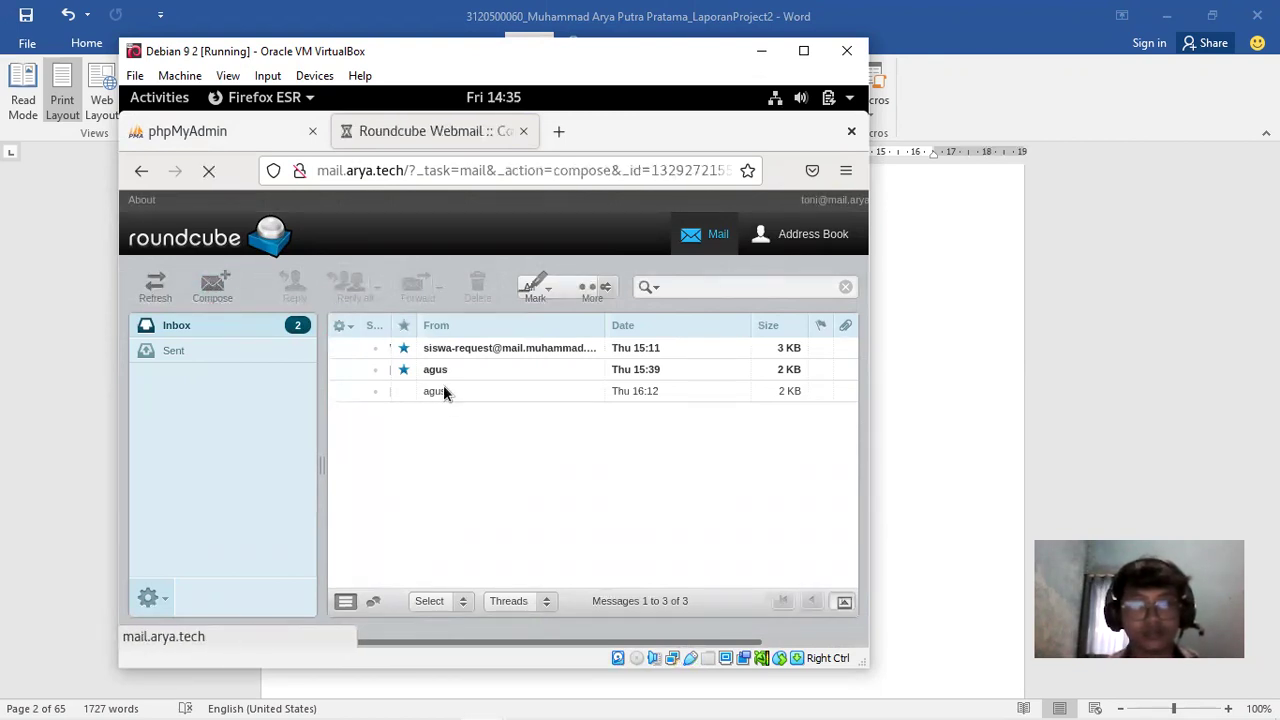
{"action": "type", "text": "tttttttttttttiiii"}
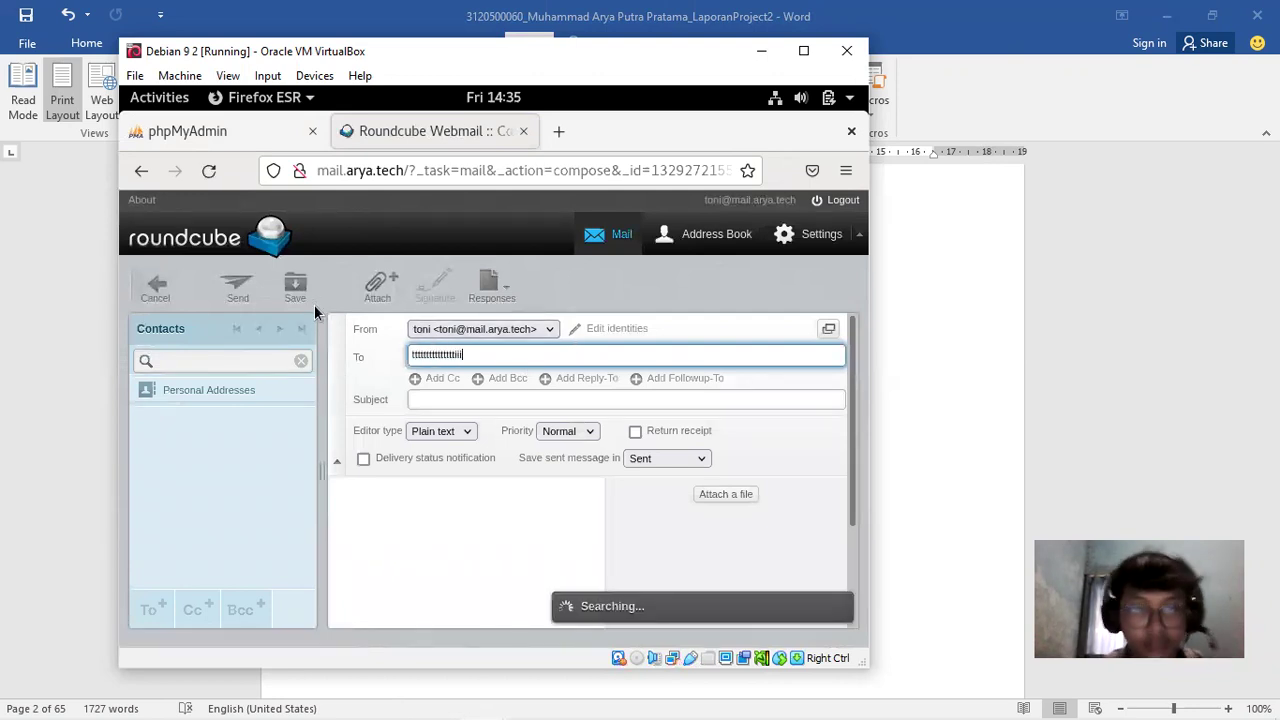
{"action": "type", "text": "iiiiiiin"}
{"action": "key", "text": "BackSpace"}
{"action": "key", "text": "BackSpace"}
{"action": "key", "text": "BackSpace"}
{"action": "key", "text": "BackSpace"}
{"action": "key", "text": "BackSpace"}
{"action": "key", "text": "BackSpace"}
{"action": "key", "text": "BackSpace"}
{"action": "key", "text": "BackSpace"}
{"action": "key", "text": "BackSpace"}
{"action": "key", "text": "BackSpace"}
{"action": "key", "text": "BackSpace"}
{"action": "key", "text": "BackSpace"}
{"action": "key", "text": "BackSpace"}
{"action": "key", "text": "BackSpace"}
{"action": "key", "text": "BackSpace"}
{"action": "key", "text": "BackSpace"}
{"action": "key", "text": "BackSpace"}
{"action": "key", "text": "BackSpace"}
{"action": "key", "text": "BackSpace"}
{"action": "key", "text": "BackSpace"}
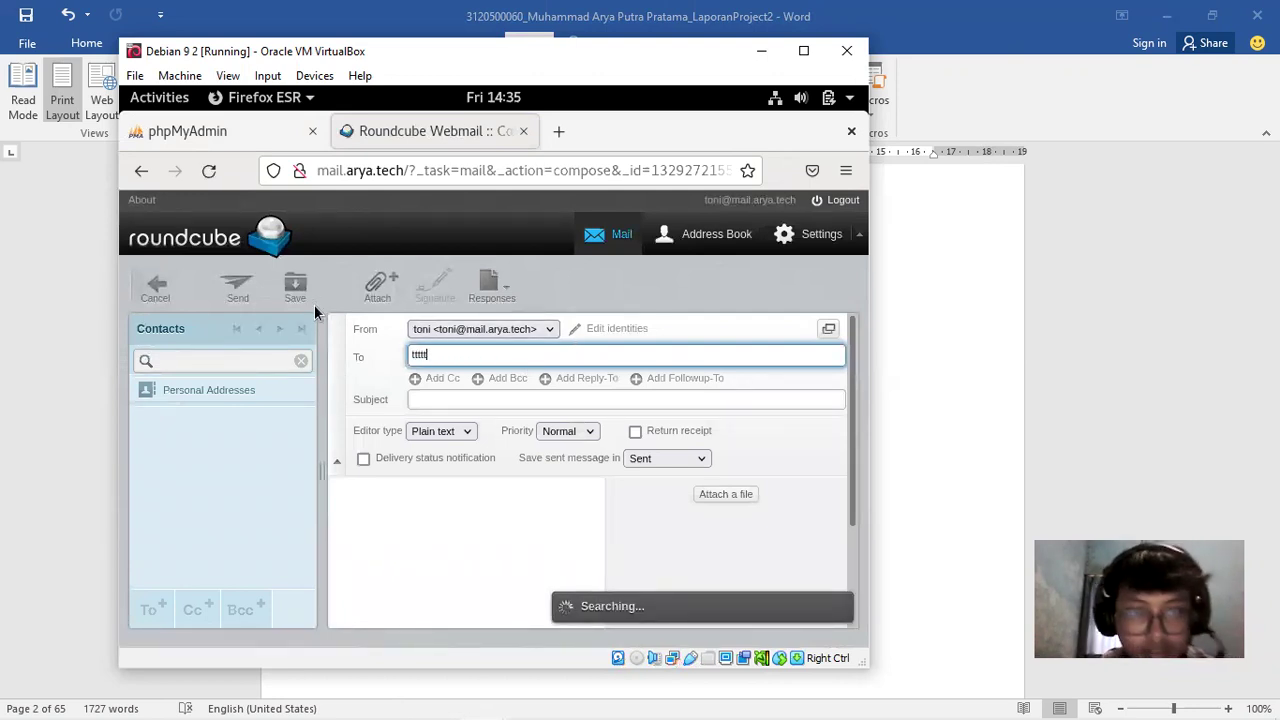
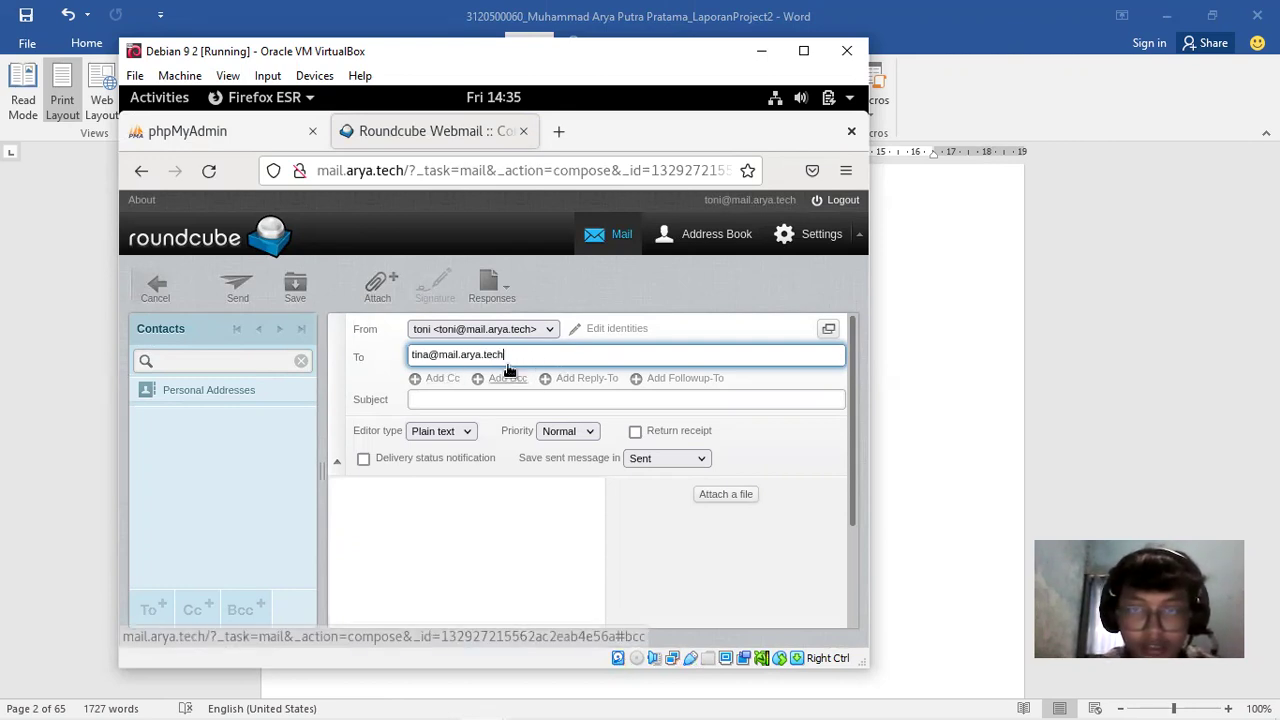
{"action": "left_click", "coordinate": [433, 399]}
{"action": "type", "text": "D"}
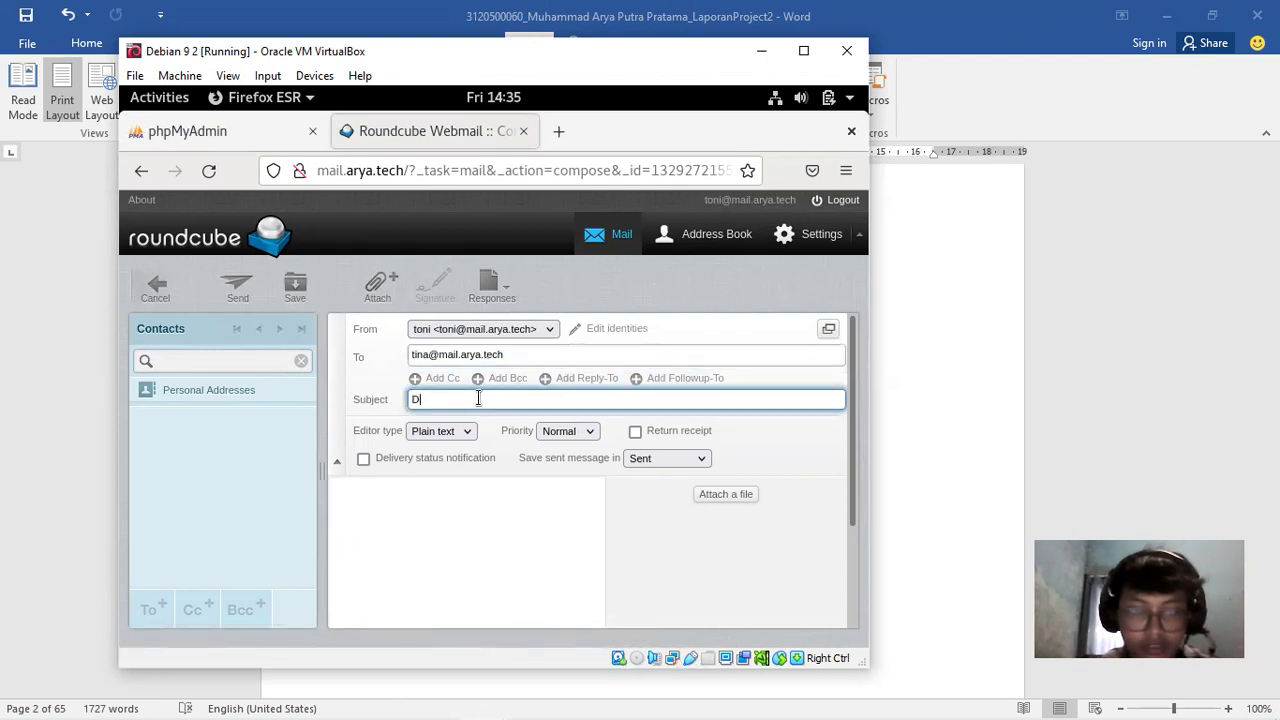
{"action": "type", "text": "EMO "}
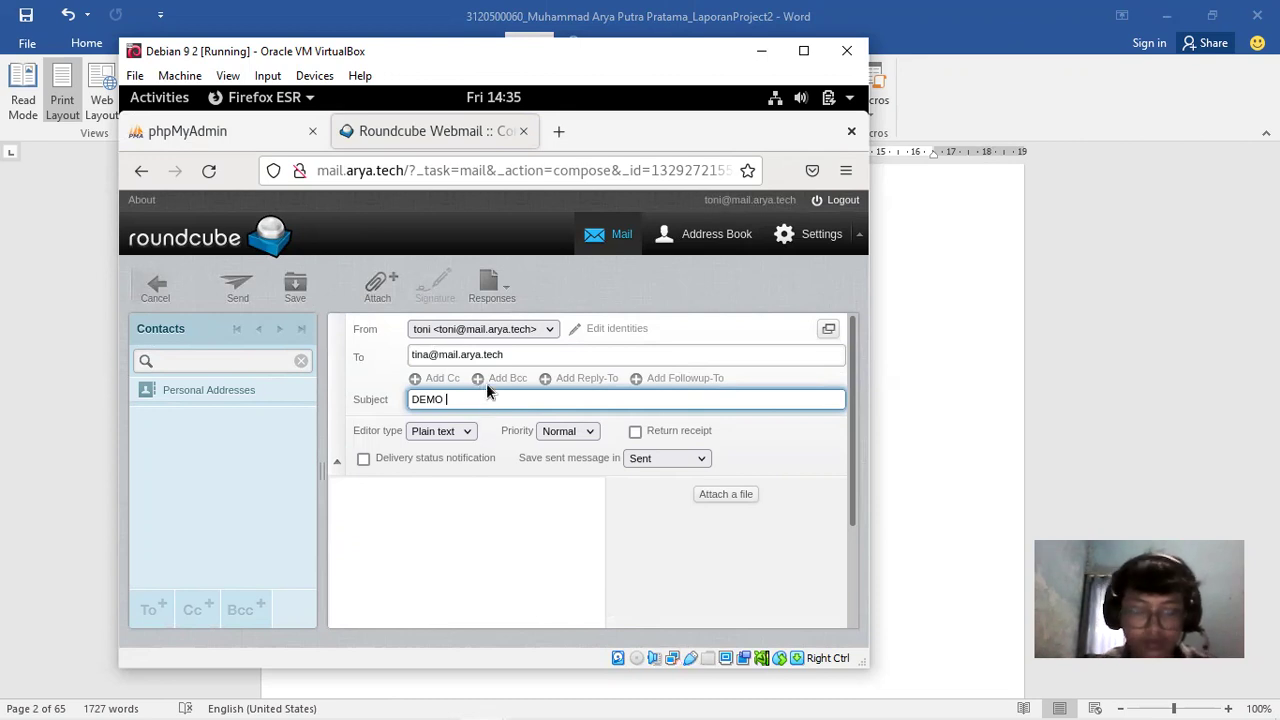
{"action": "type", "text": "MAIL SERVE"}
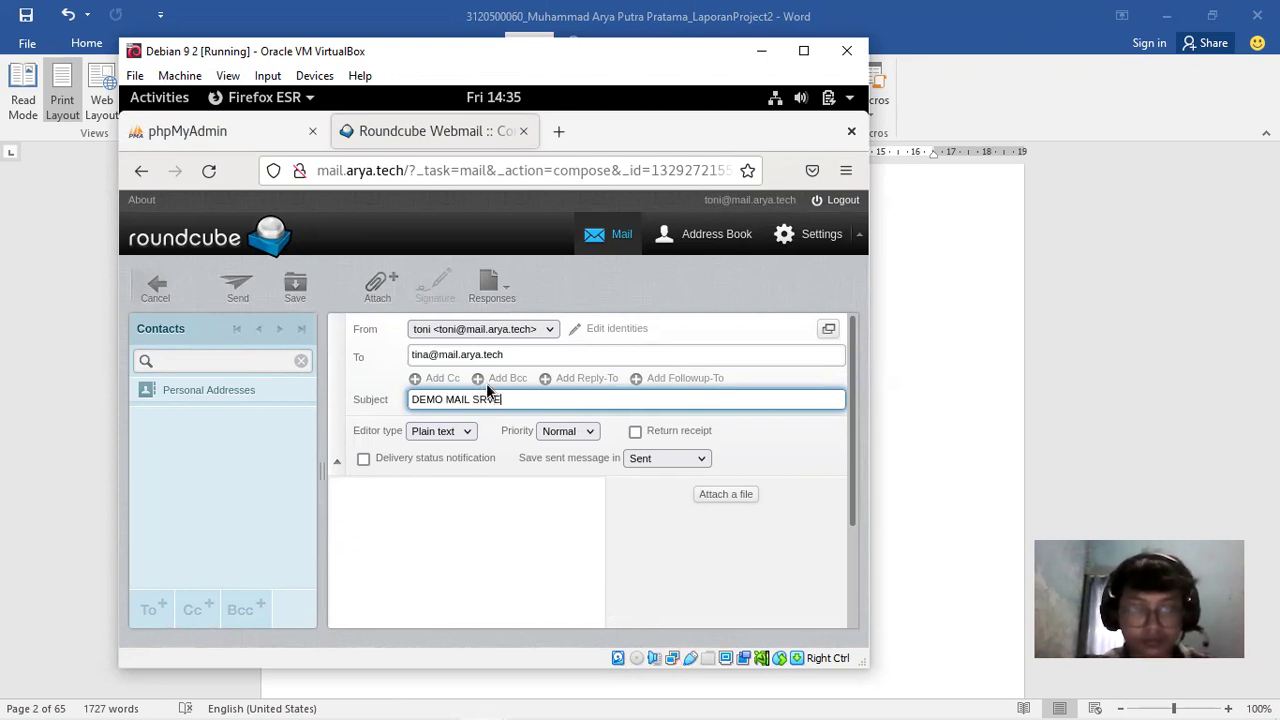
{"action": "type", "text": "ERVER 2"}
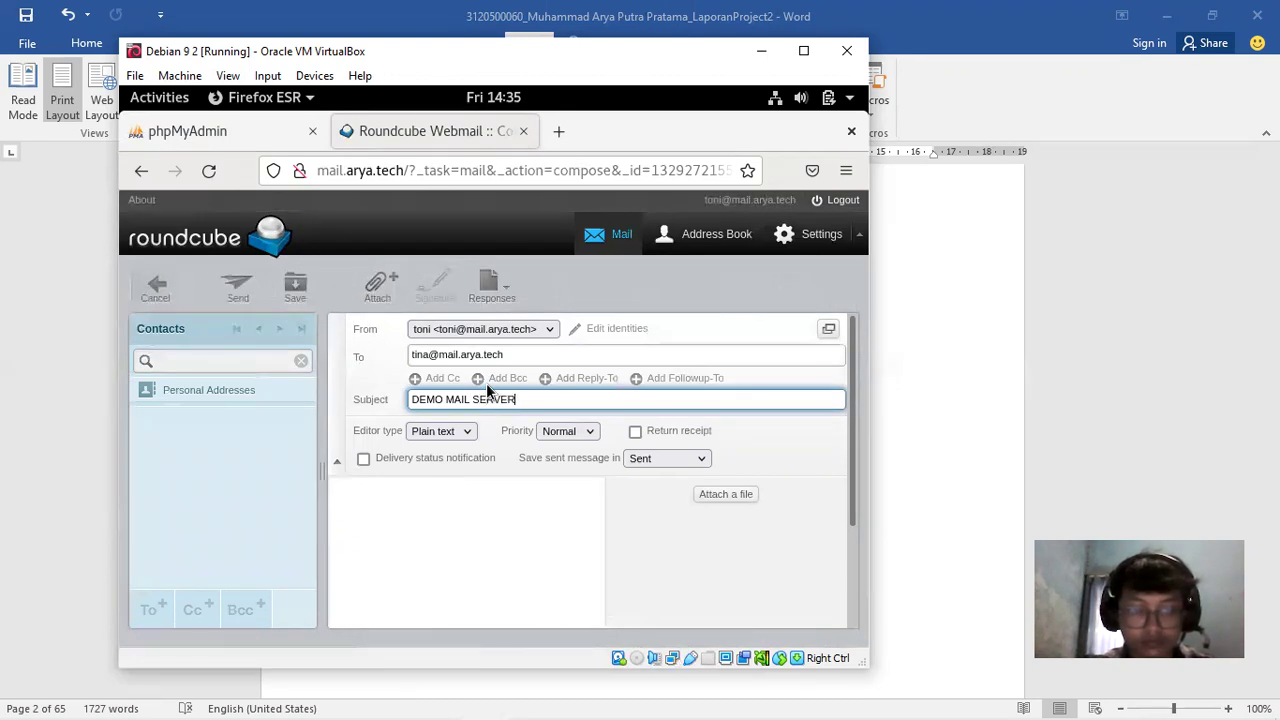
{"action": "left_click", "coordinate": [390, 537]}
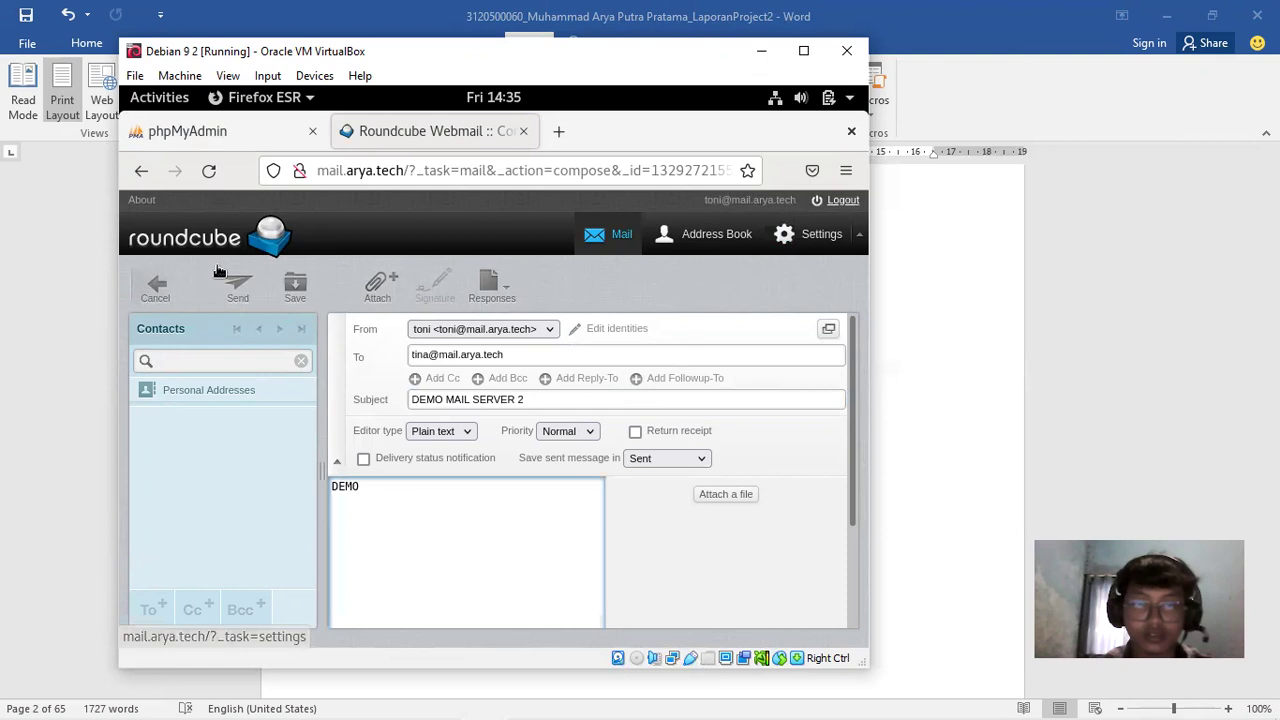
{"action": "left_click", "coordinate": [246, 296]}
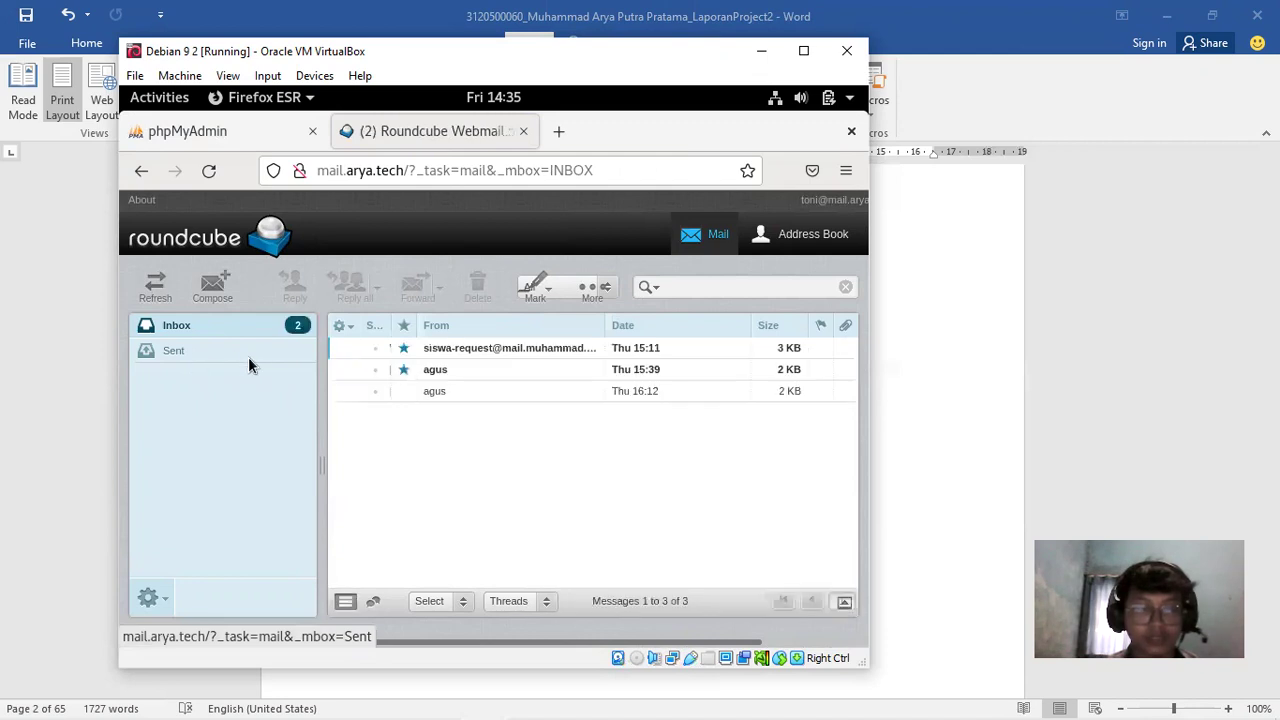
Confirm the new message in the Sent folder, then log out of Roundcube
{"action": "left_click", "coordinate": [183, 355]}
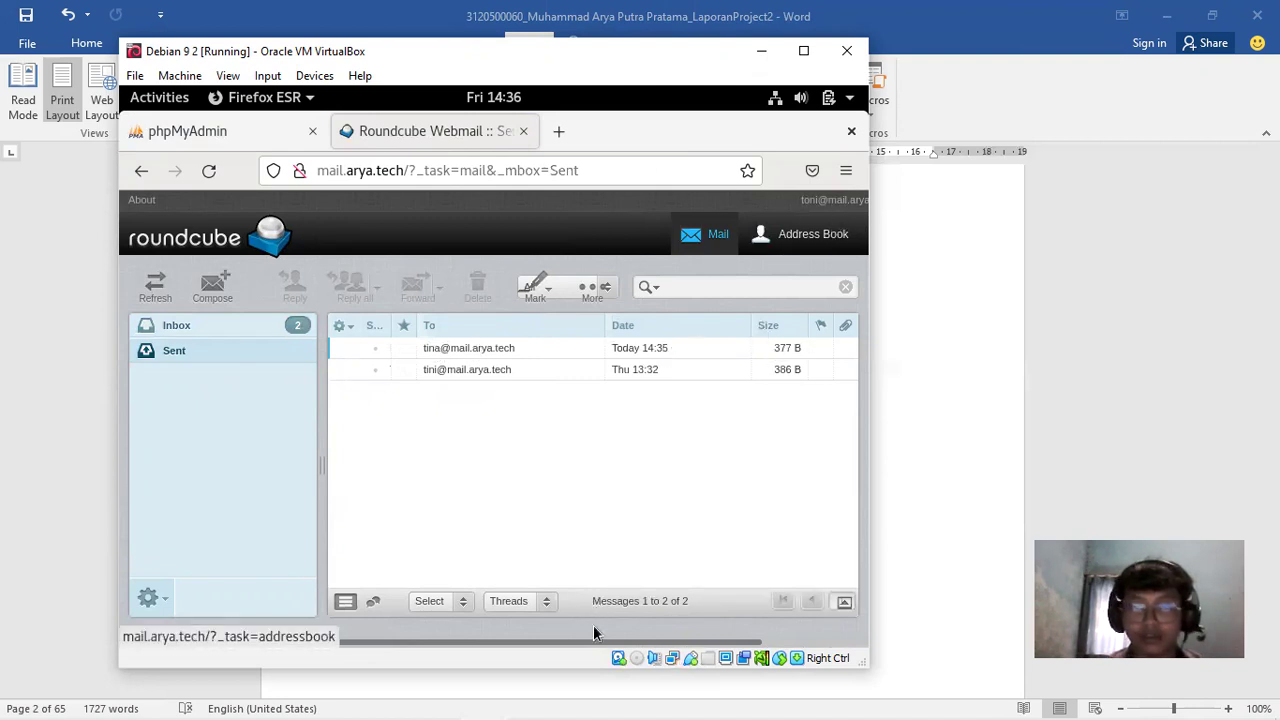
{"action": "left_click_drag", "start_coordinate": [619, 641], "coordinate": [683, 642]}
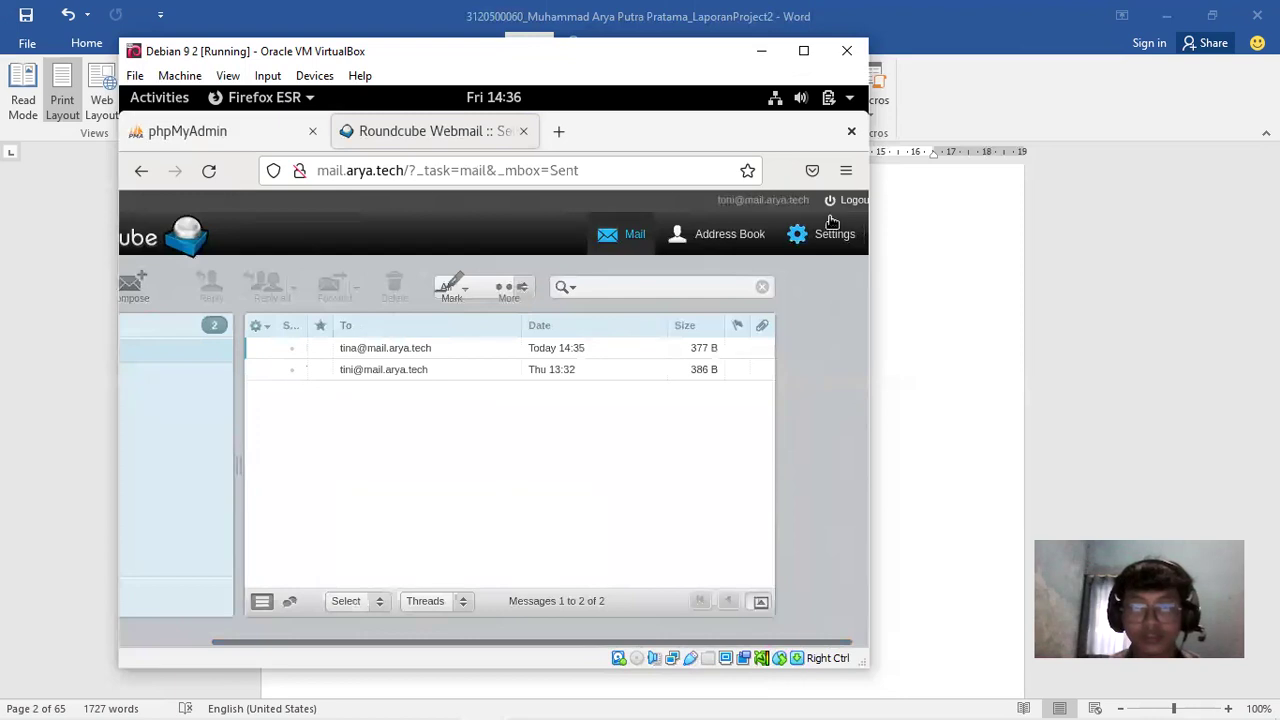
{"action": "left_click", "coordinate": [845, 202]}
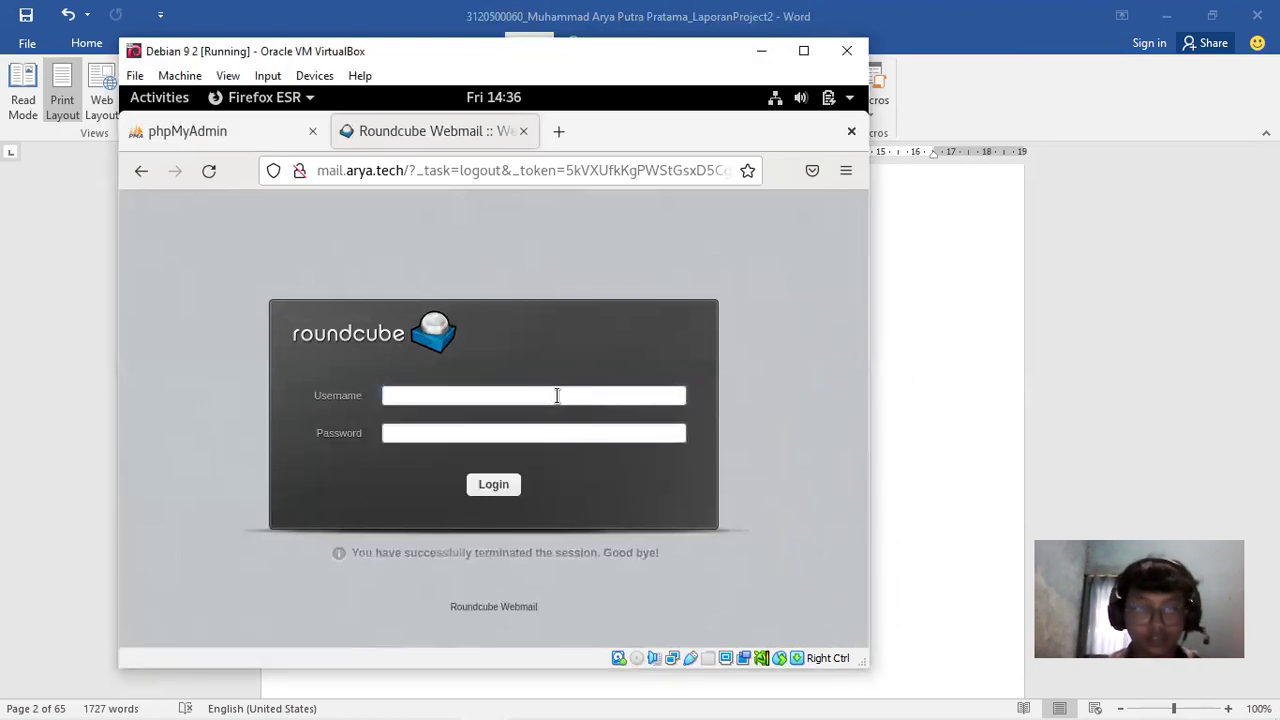
Sign in to the recipient's Roundcube account with its username and password, declining to save it
{"action": "key", "text": "Return"}
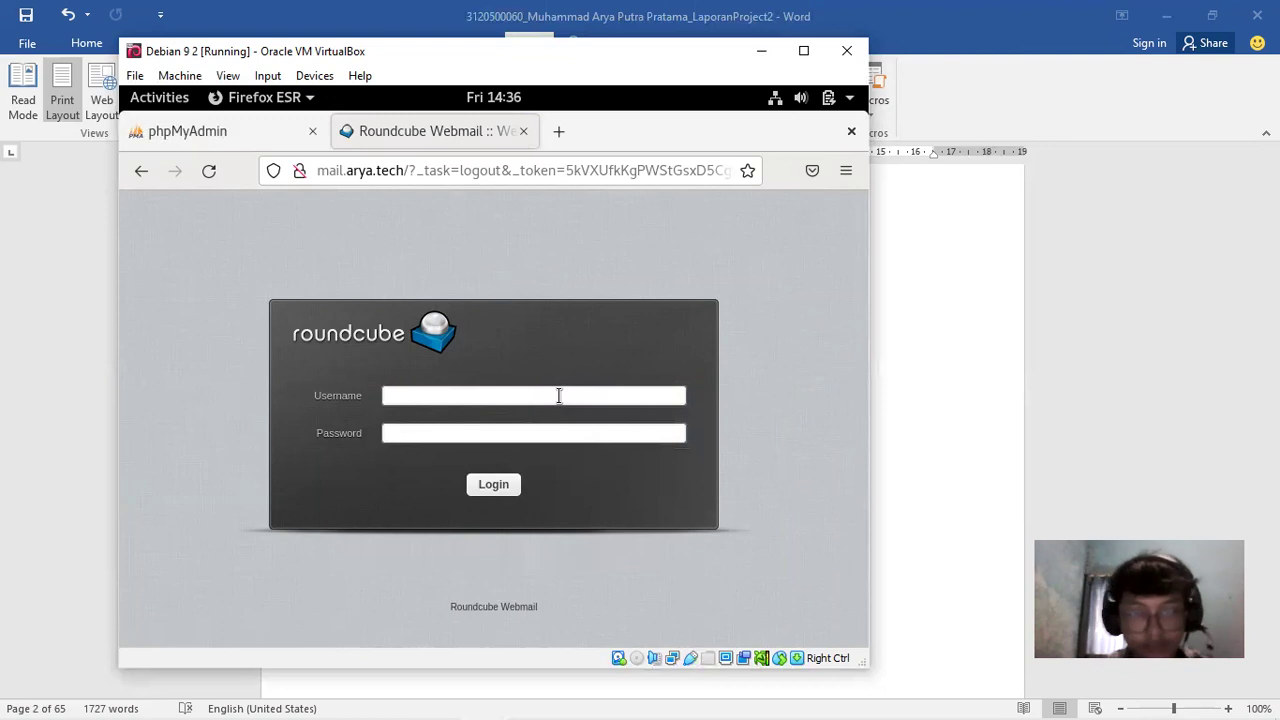
{"action": "left_click", "coordinate": [559, 395]}
{"action": "key", "text": "Tab"}
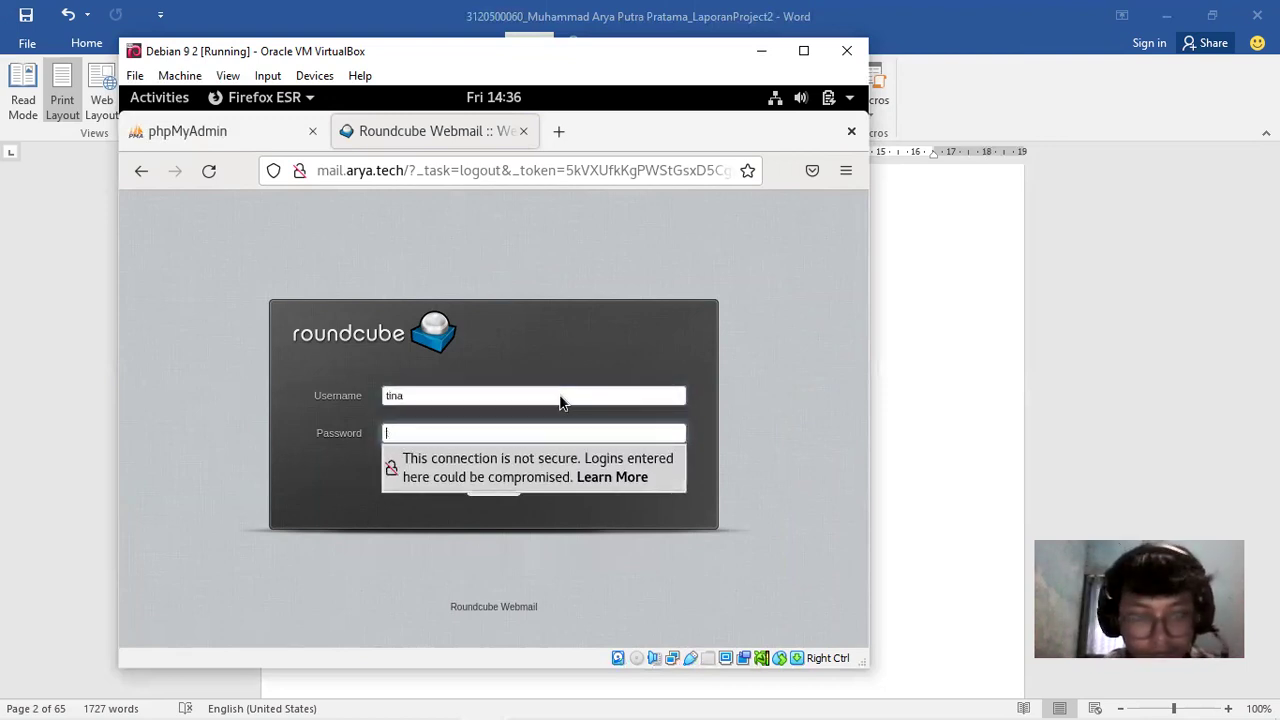
{"action": "key", "text": "Return"}
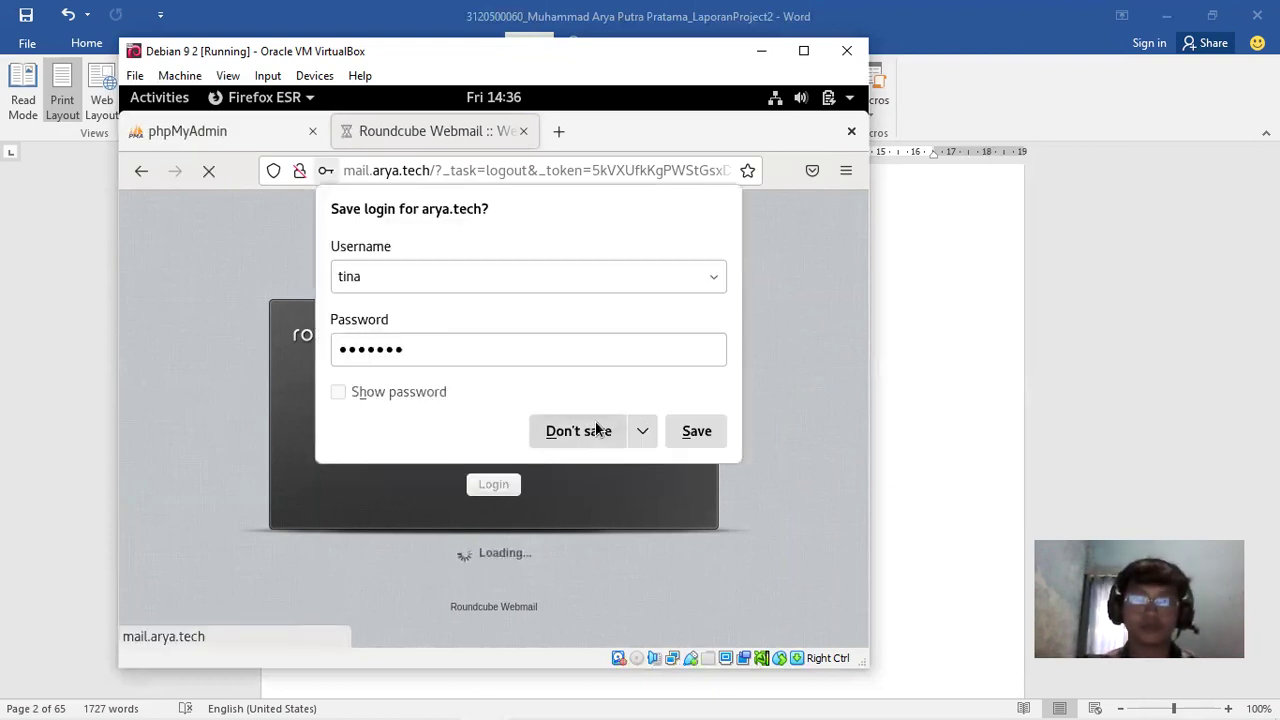
{"action": "left_click", "coordinate": [588, 430]}
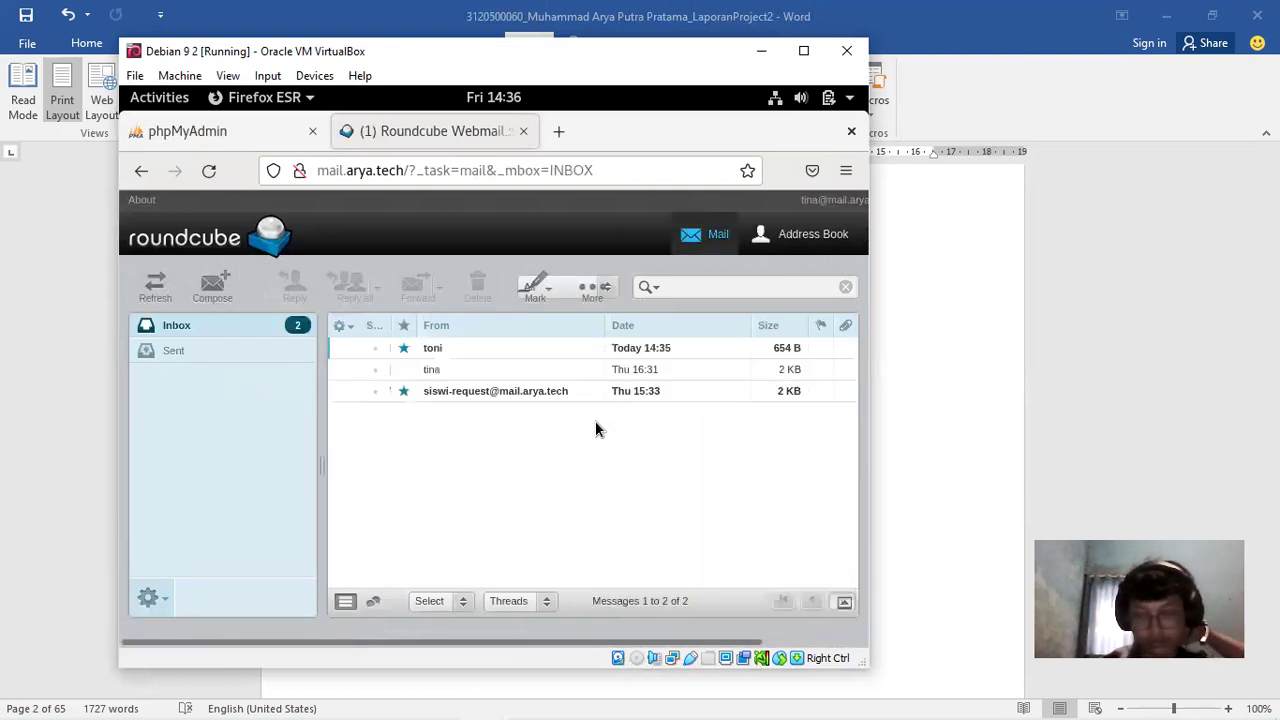
Open the received DEMO MAIL SERVER 2 message, then scroll Word's report to section C's testing screenshots
{"action": "left_click", "coordinate": [435, 352]}
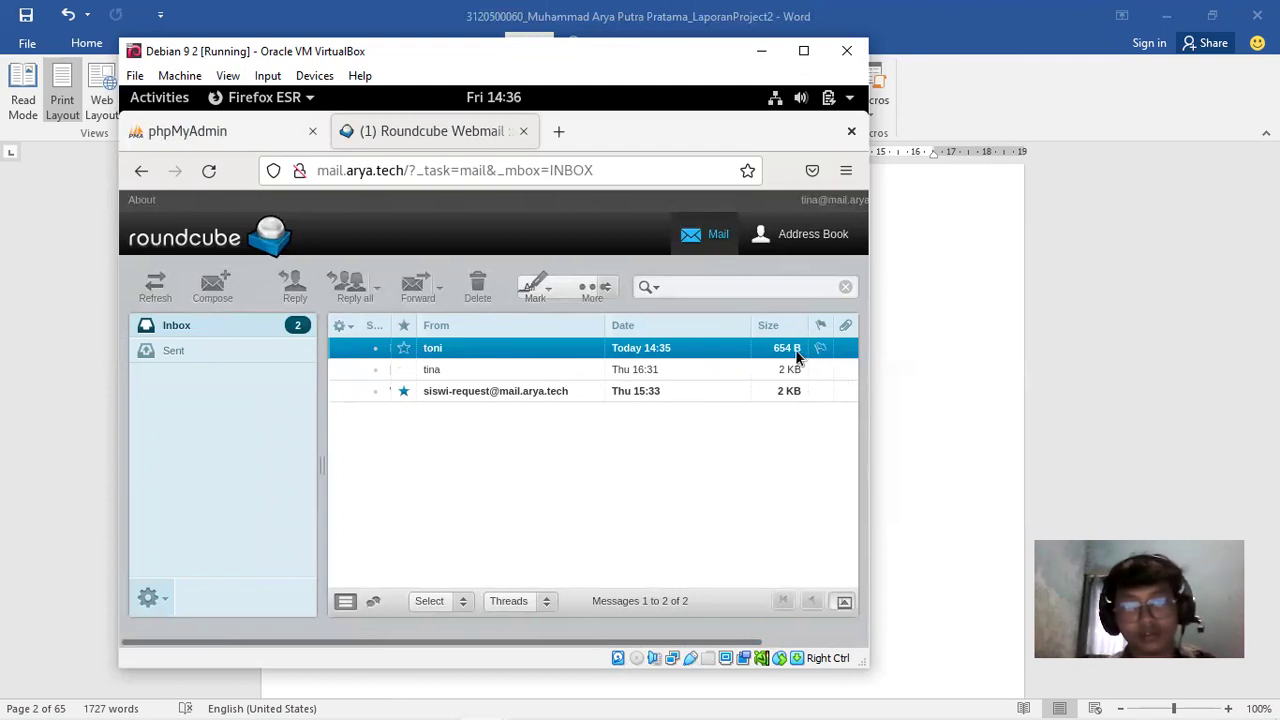
{"action": "double_click", "coordinate": [436, 352]}
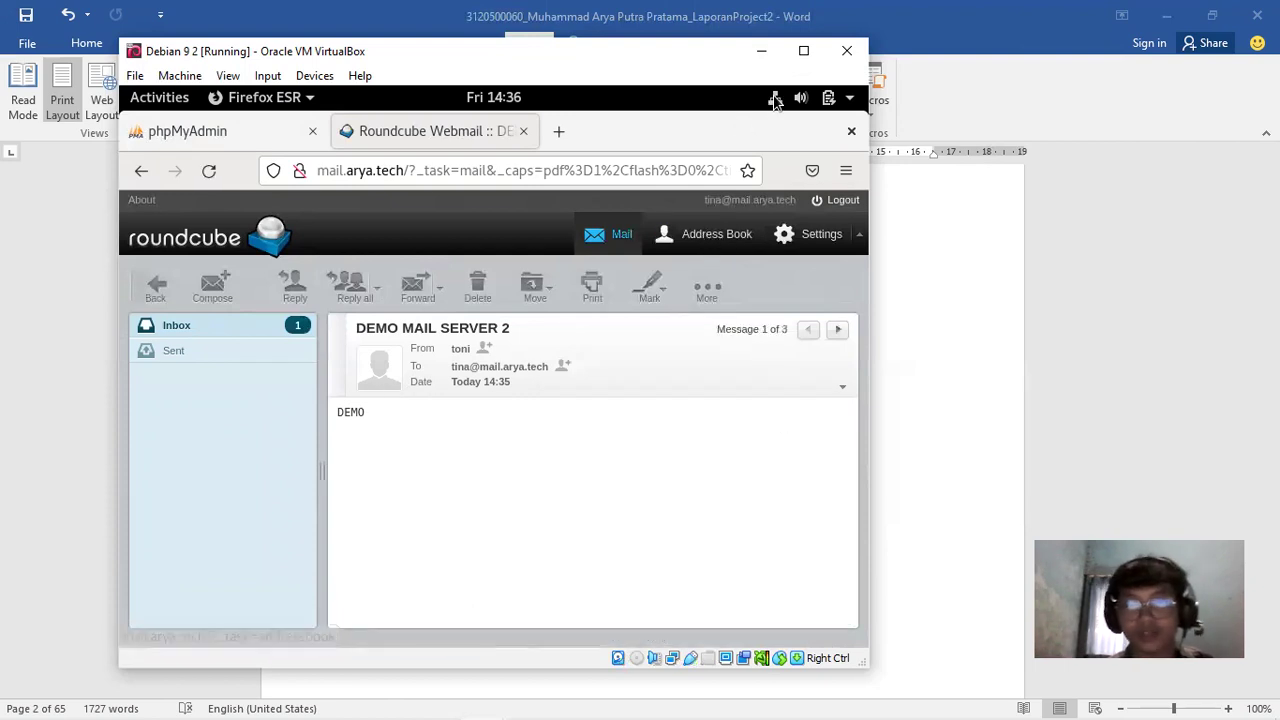
{"action": "left_click", "coordinate": [1074, 264]}
{"action": "left_click_drag", "start_coordinate": [1271, 176], "coordinate": [1271, 546]}
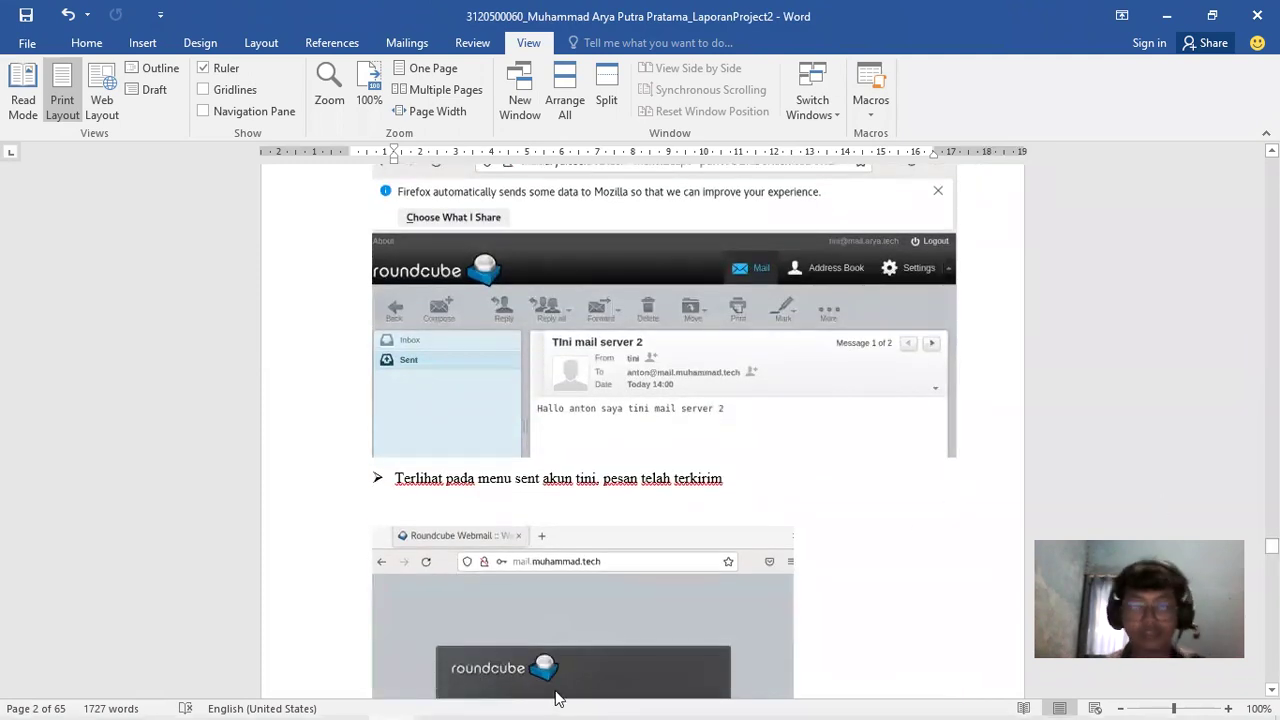
Unlock the Debian 9 1 VM with its password and close main.cf in nano to return to the root prompt
{"action": "mouse_move", "coordinate": [541, 700]}
{"action": "mouse_move", "coordinate": [442, 700]}
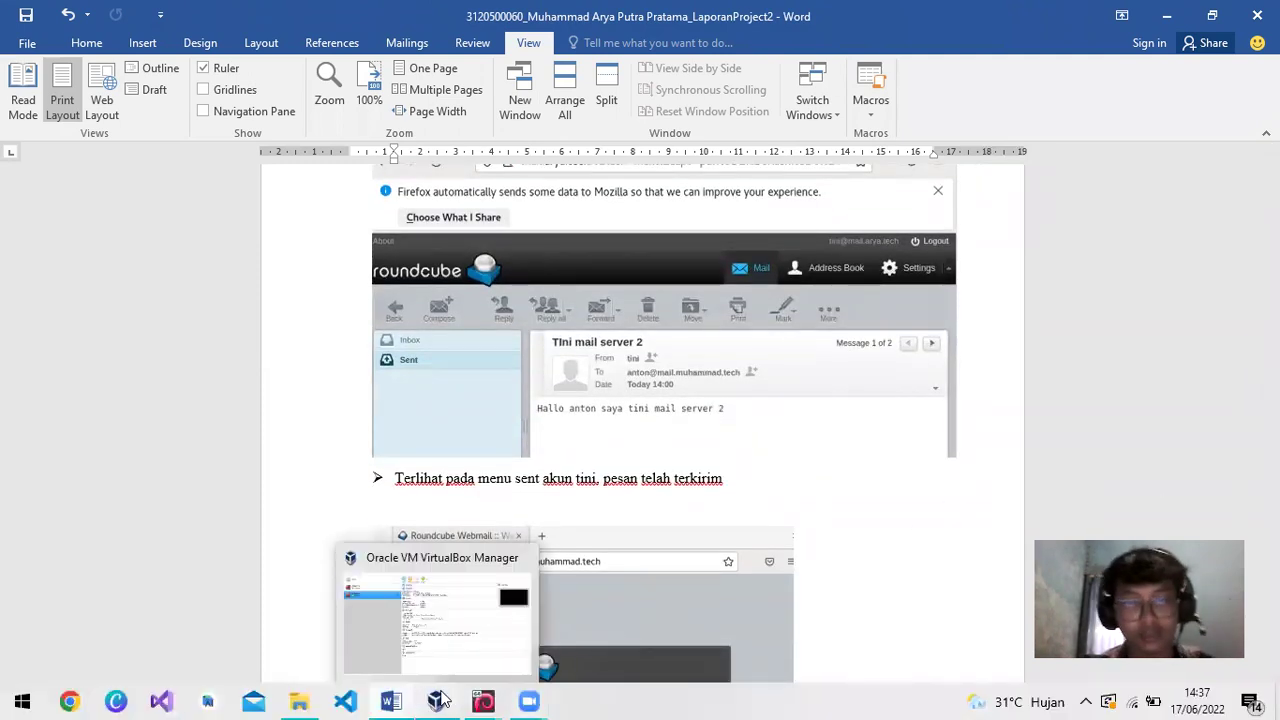
{"action": "left_click", "coordinate": [431, 632]}
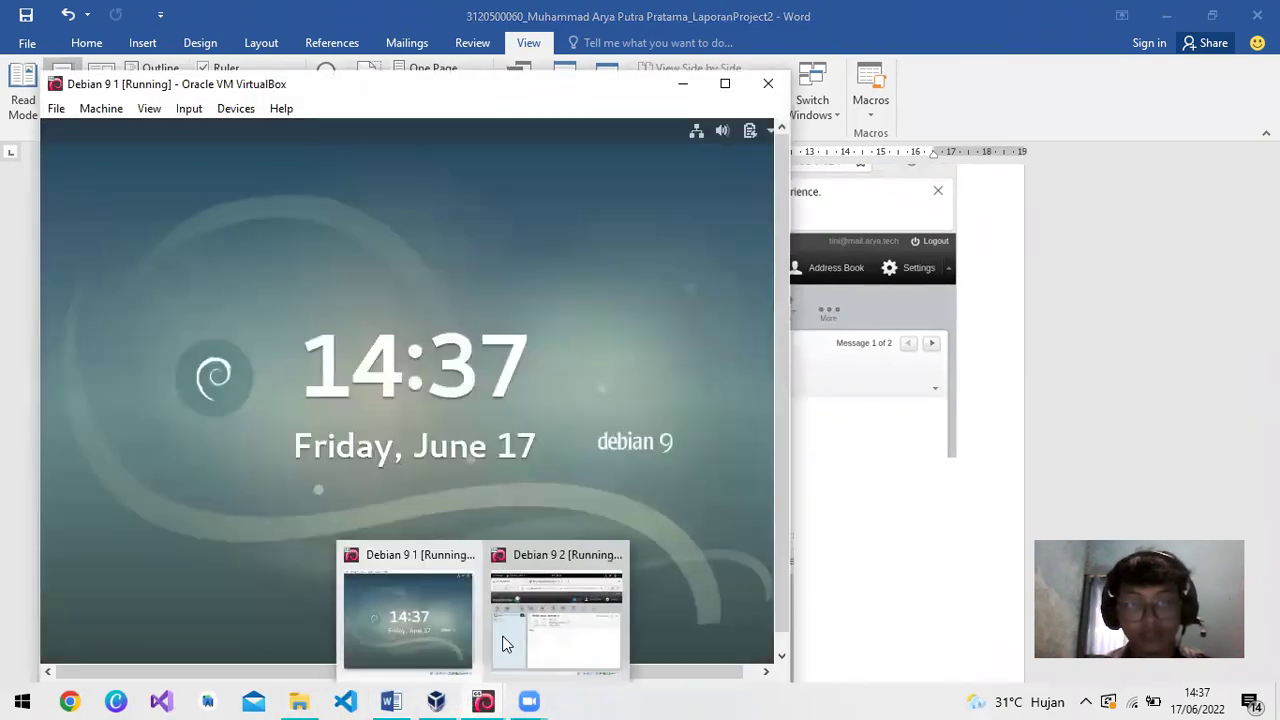
{"action": "left_click", "coordinate": [500, 640]}
{"action": "left_click", "coordinate": [428, 280]}
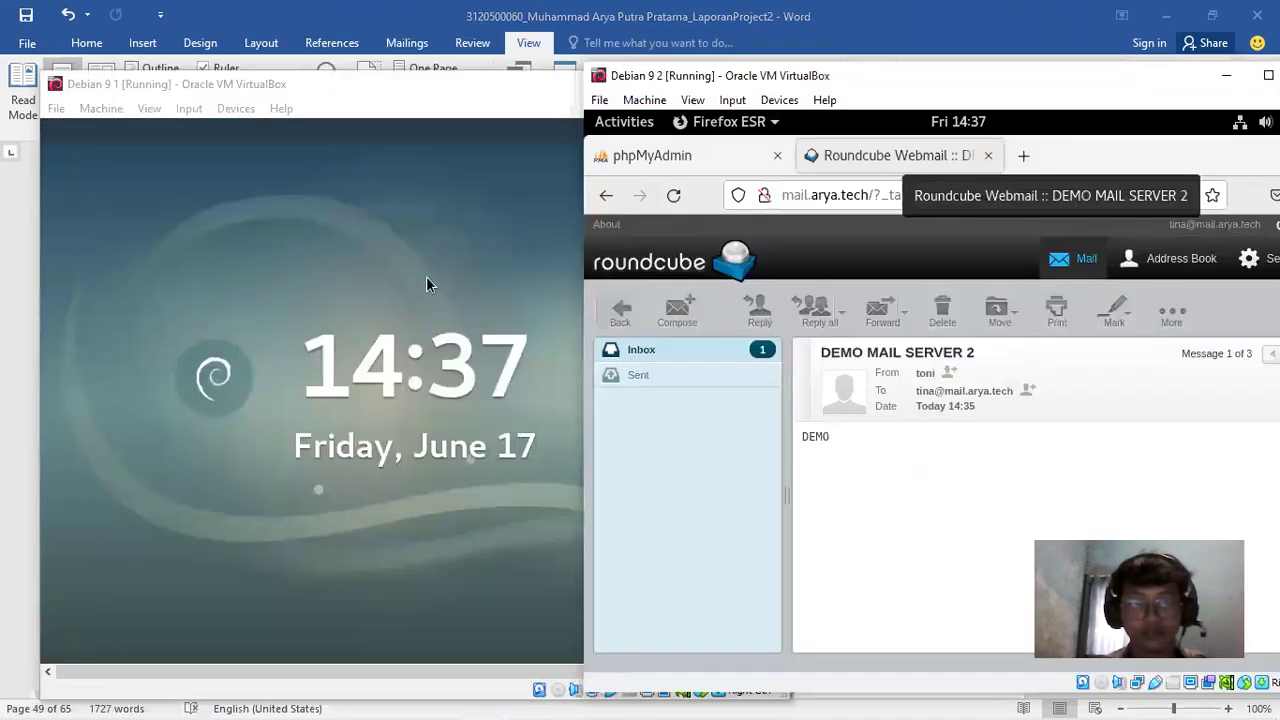
{"action": "left_click", "coordinate": [503, 207]}
{"action": "type", "text": "*******"}
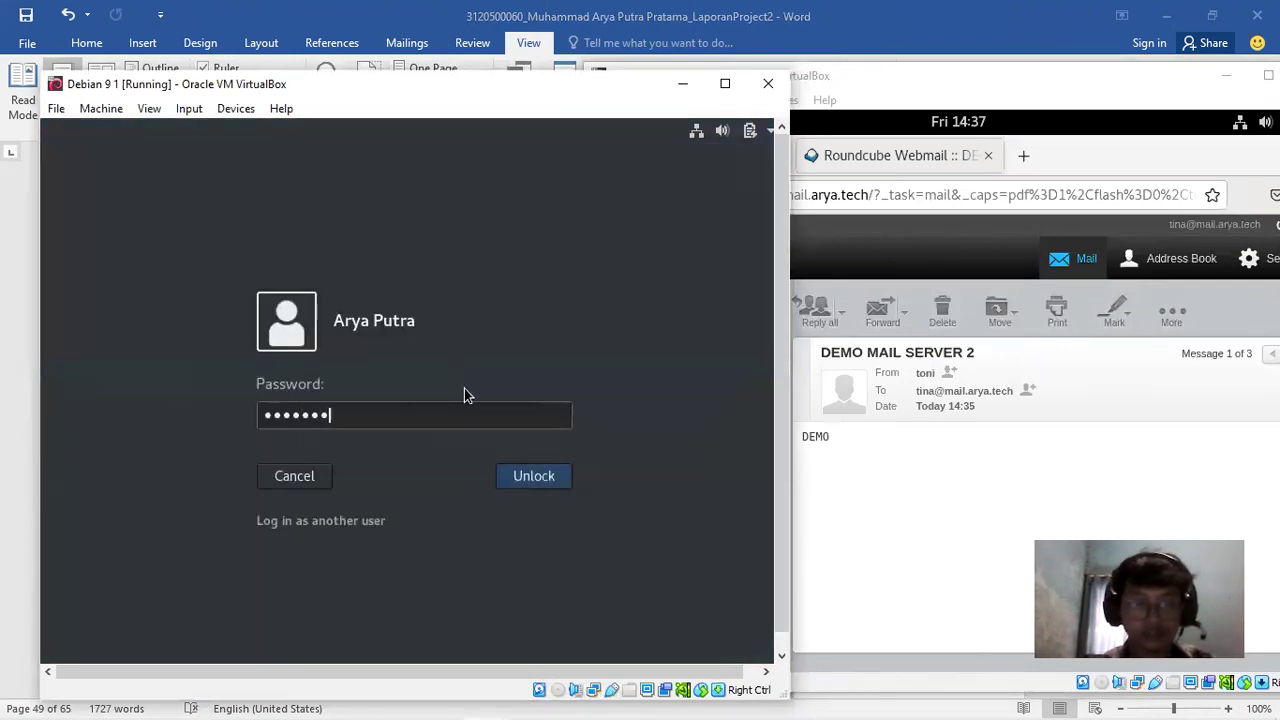
{"action": "key", "text": "Return"}
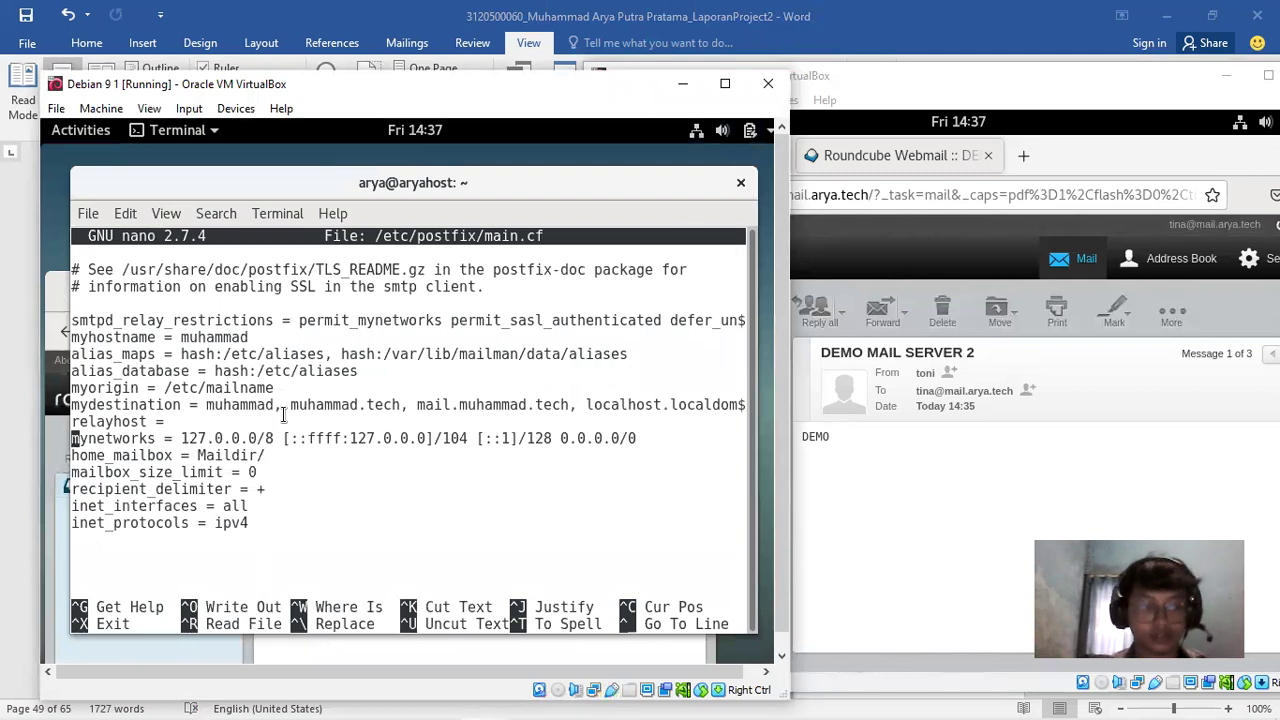
{"action": "key", "text": "ctrl+x"}
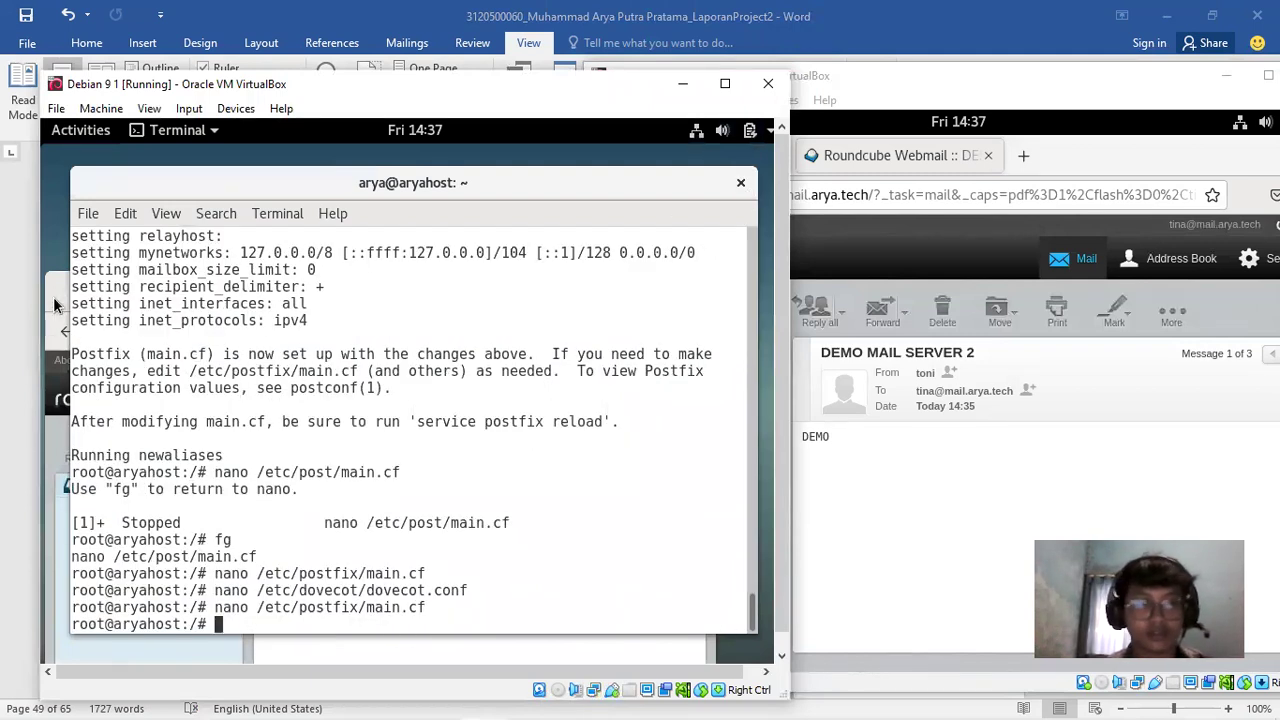
{"action": "left_click", "coordinate": [56, 300]}
In Debian 9 1's Roundcube, compose a new email addressed to the mail.arya.tech user
{"action": "left_click_drag", "start_coordinate": [553, 220], "coordinate": [520, 509]}
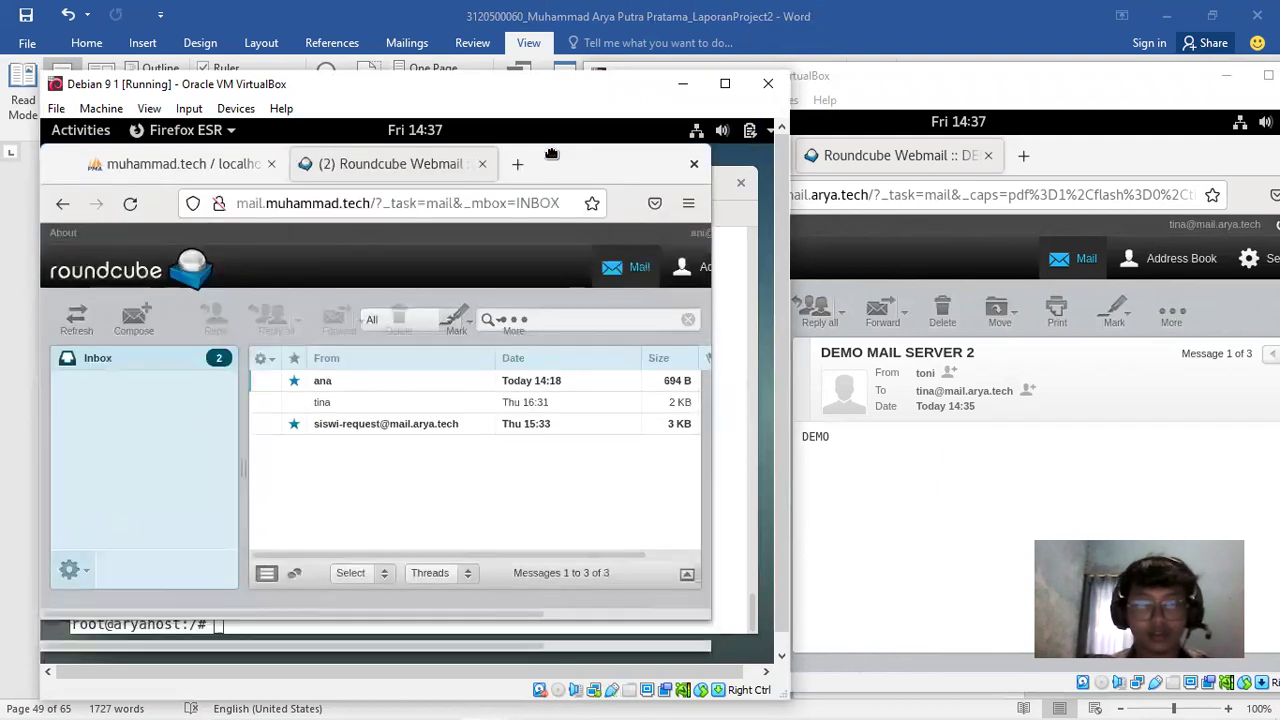
{"action": "left_click_drag", "start_coordinate": [510, 618], "coordinate": [1195, 243]}
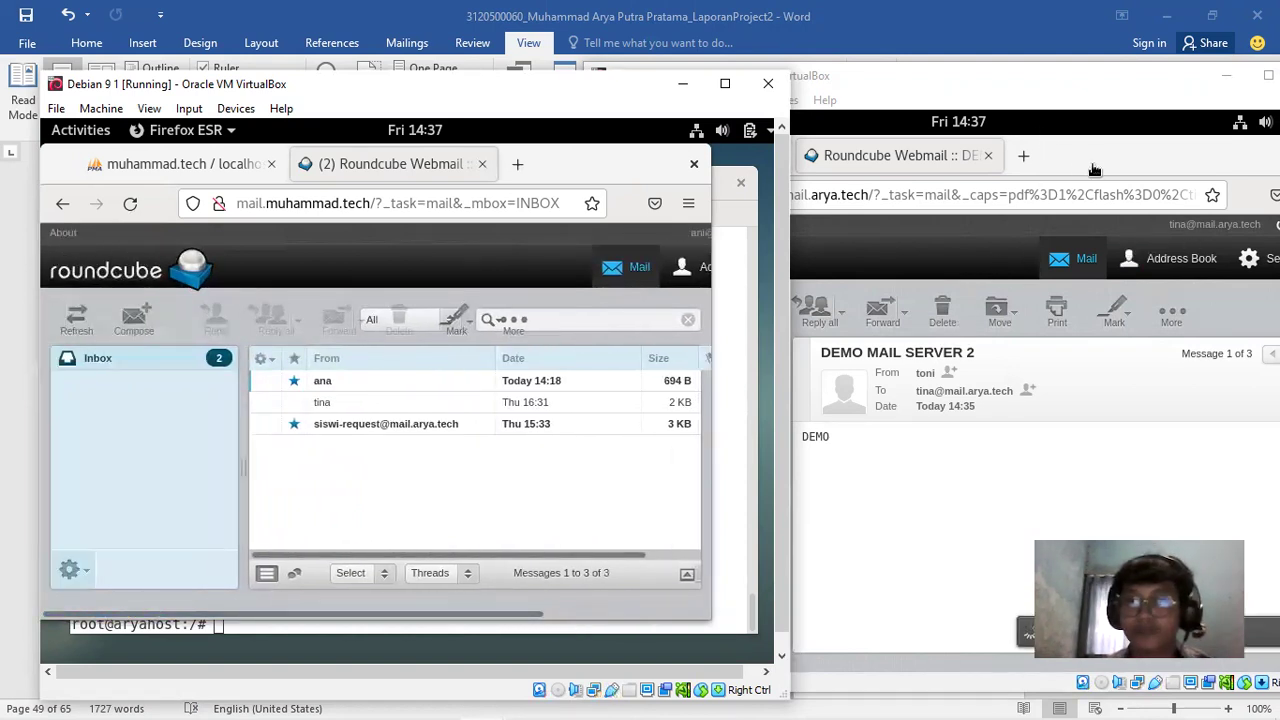
{"action": "left_click", "coordinate": [1104, 171]}
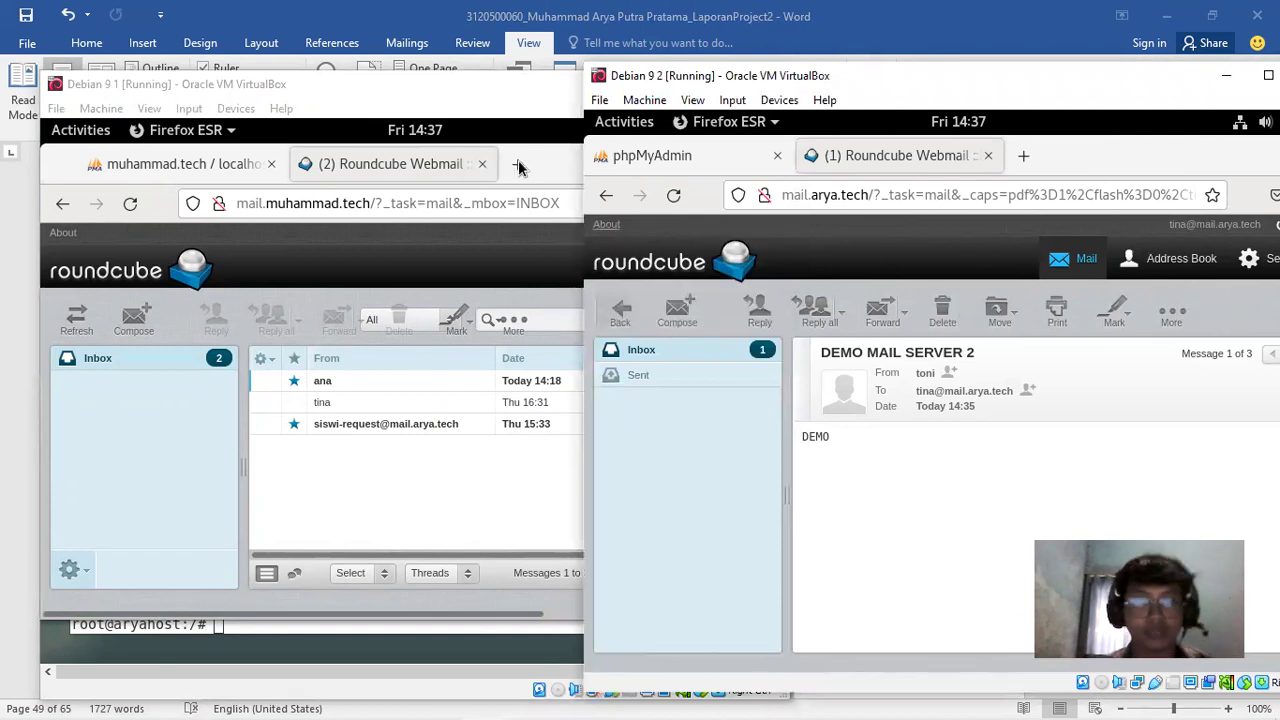
{"action": "left_click", "coordinate": [570, 174]}
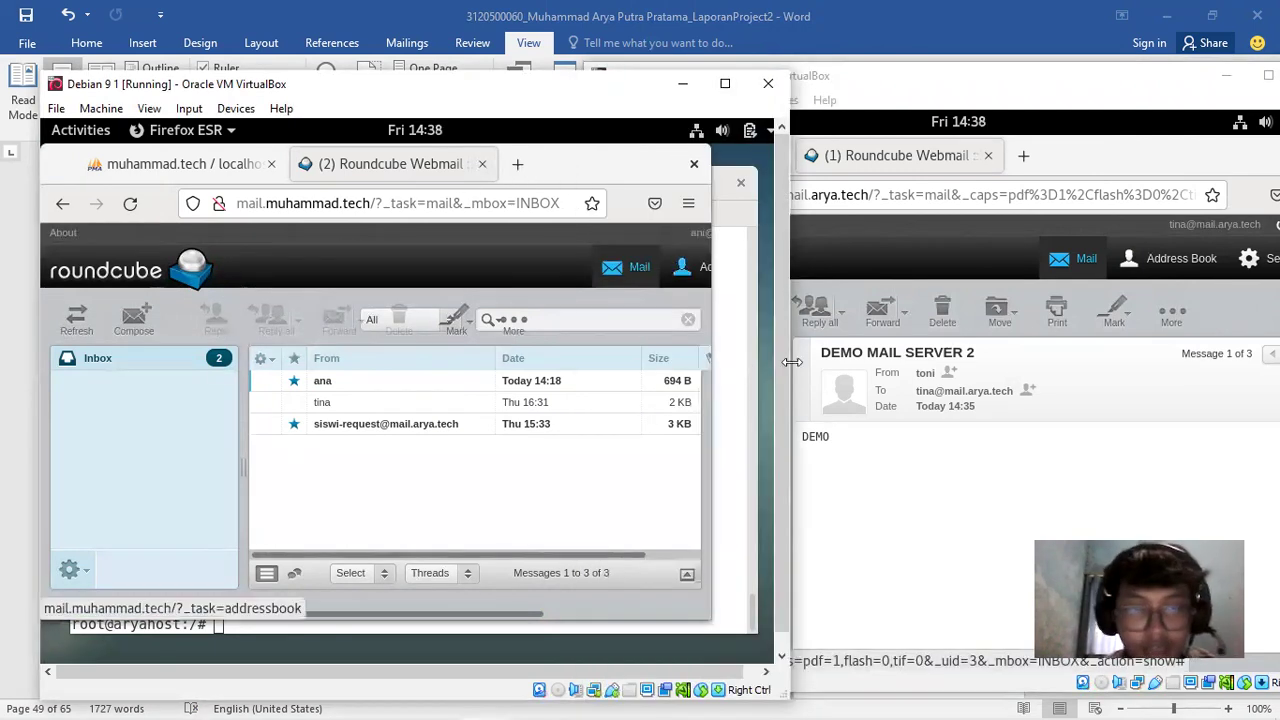
{"action": "left_click", "coordinate": [130, 328]}
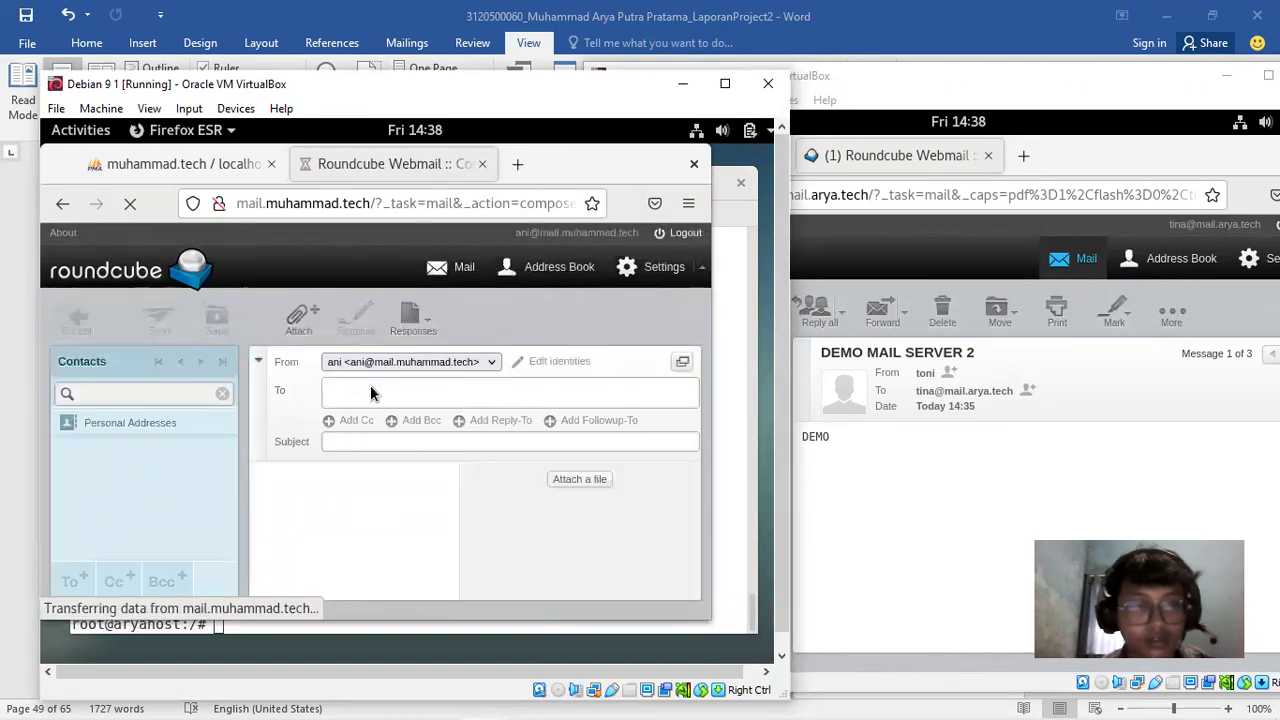
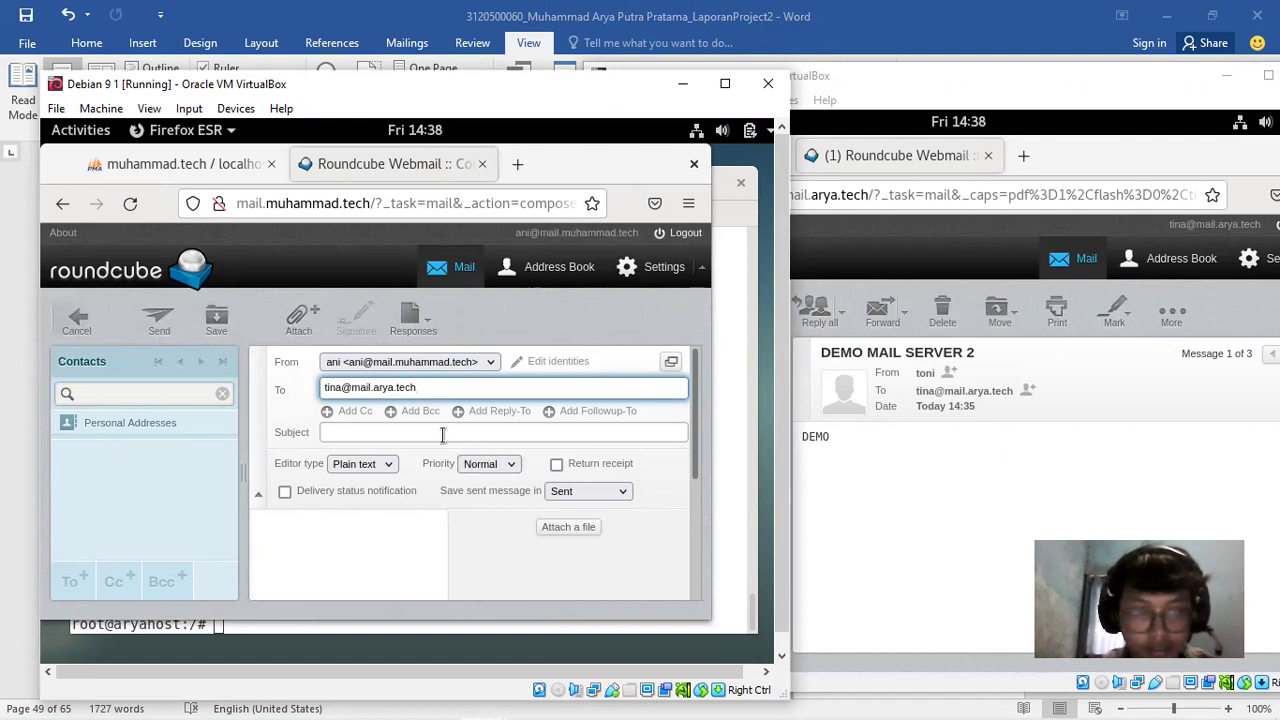
{"action": "left_click", "coordinate": [443, 434]}
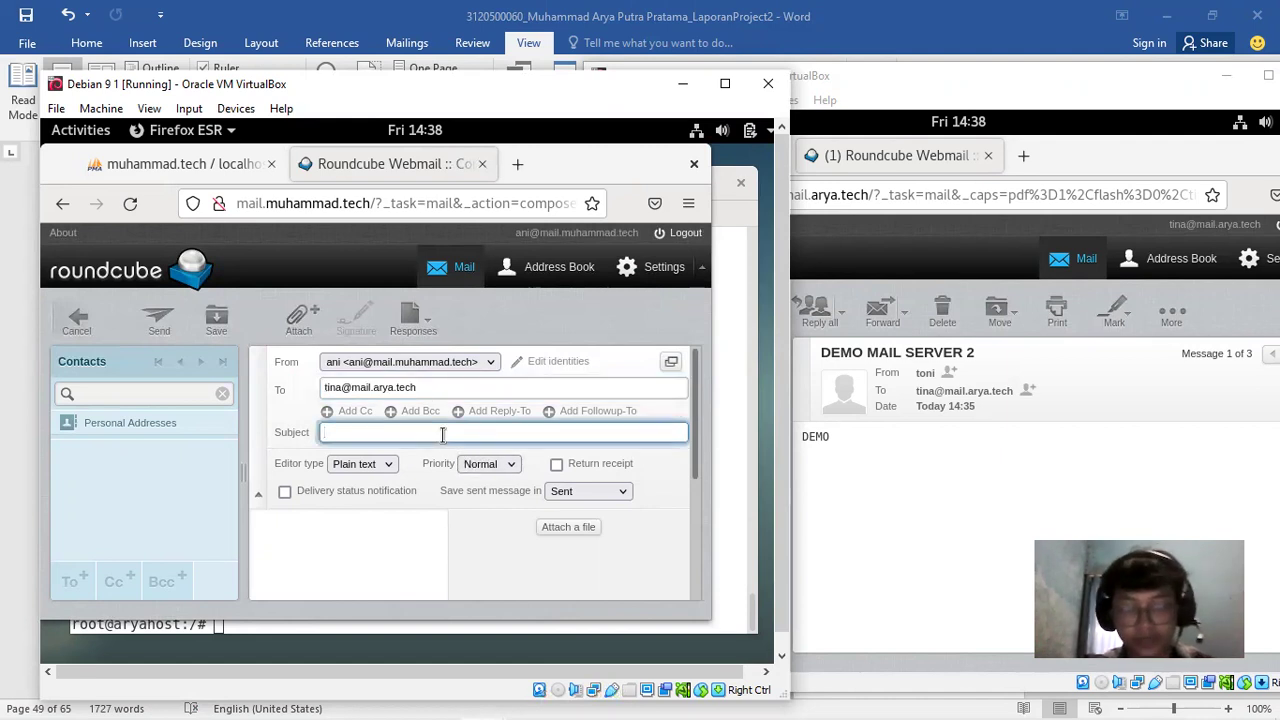